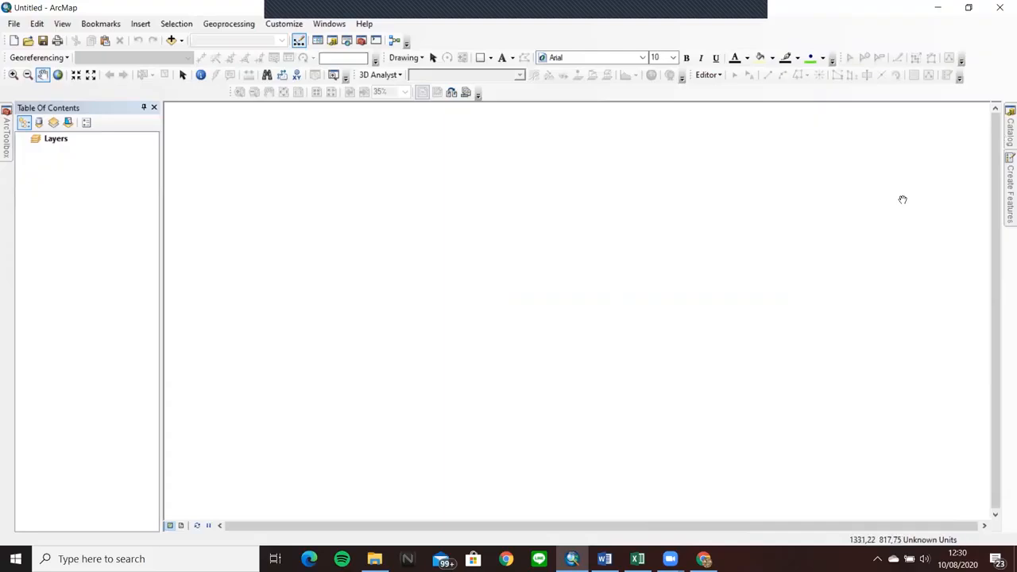
- Switch to the Word tutorial document, review its input data list, and return to ArcMap
{"action": "left_click", "coordinate": [604, 558]}
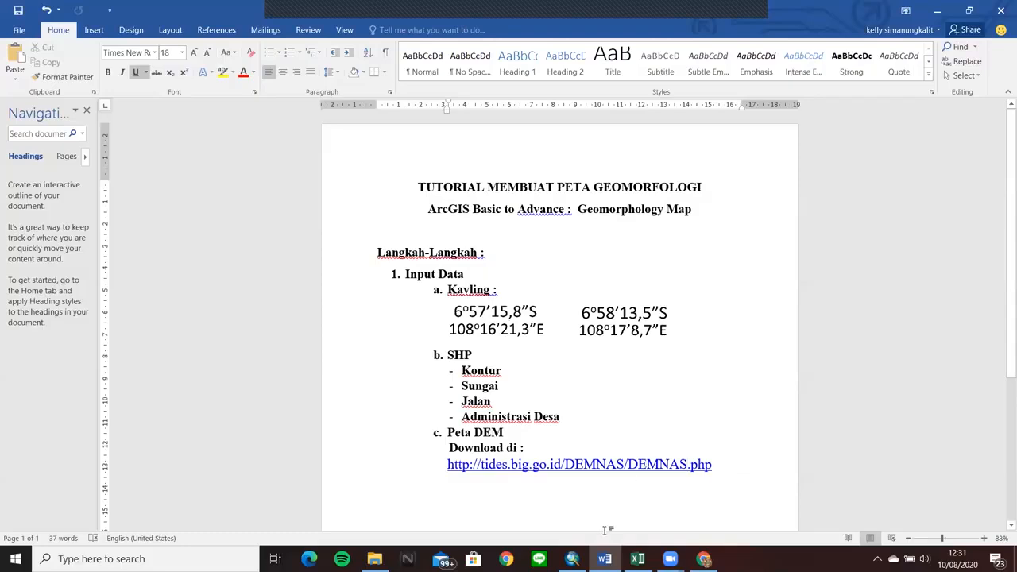
{"action": "left_click", "coordinate": [573, 559]}
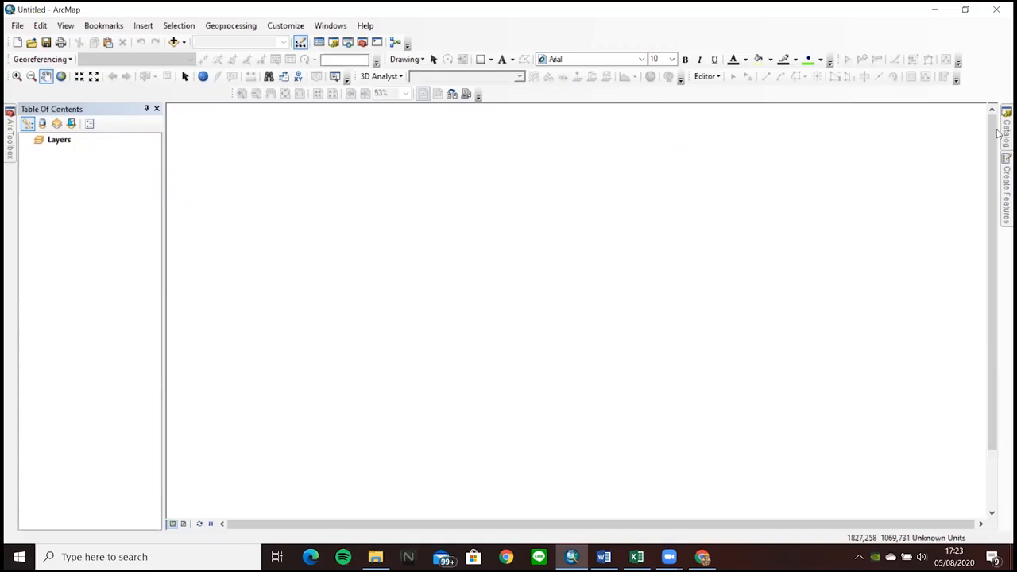
- Add Kavling1.shp from the D:\ArcMap\Peta geomorfologi folder to the map
{"action": "left_click", "coordinate": [1004, 131]}
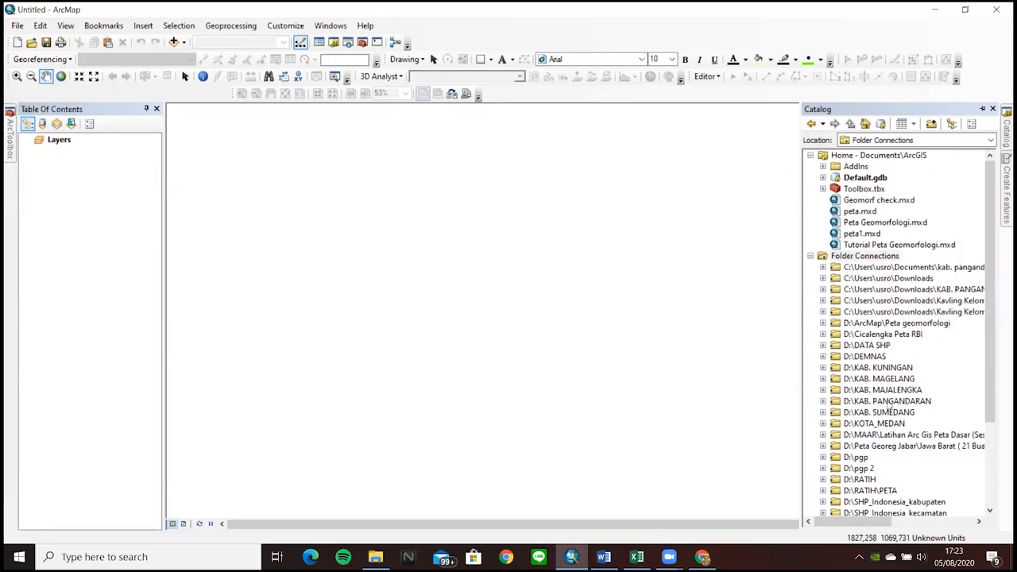
{"action": "scroll", "coordinate": [860, 359], "scroll_direction": "down", "scroll_amount": 3}
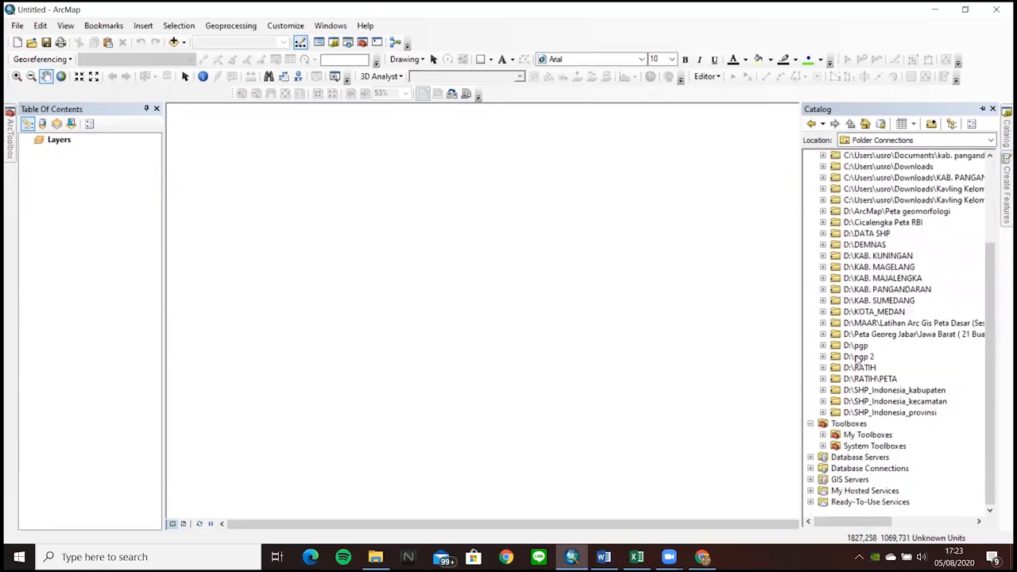
{"action": "left_click", "coordinate": [823, 212]}
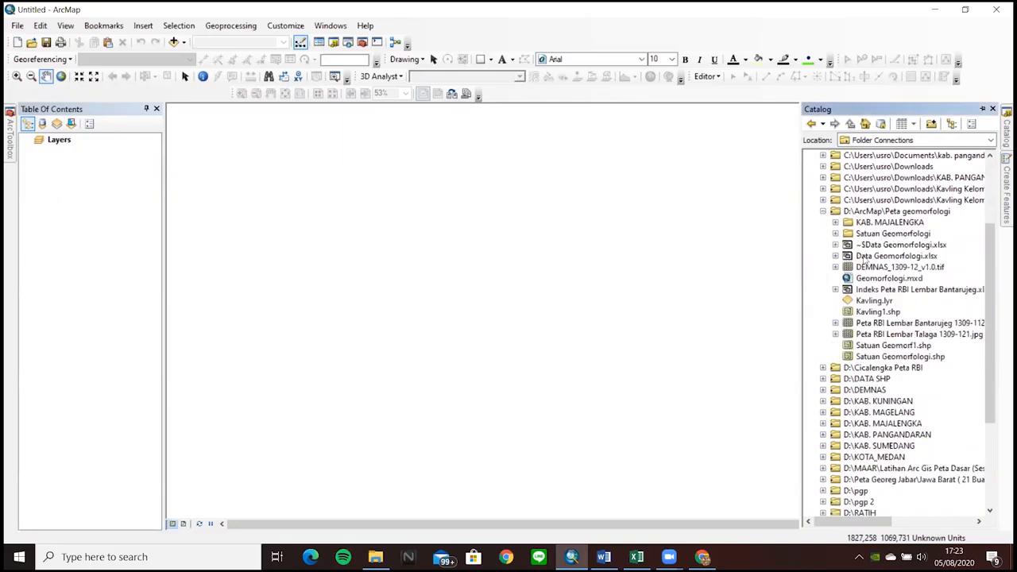
{"action": "left_click", "coordinate": [879, 313]}
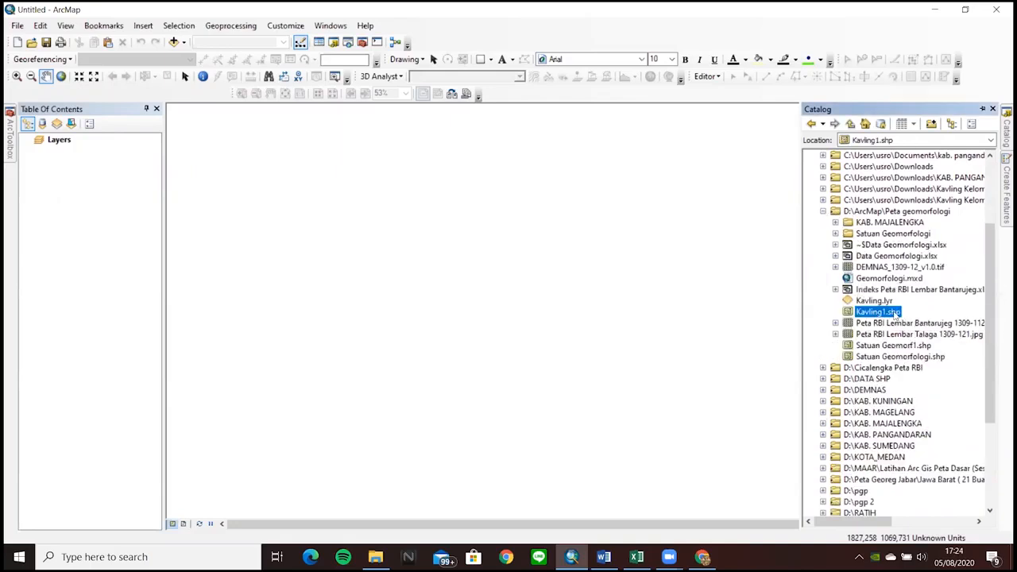
{"action": "left_click_drag", "start_coordinate": [892, 315], "coordinate": [550, 256]}
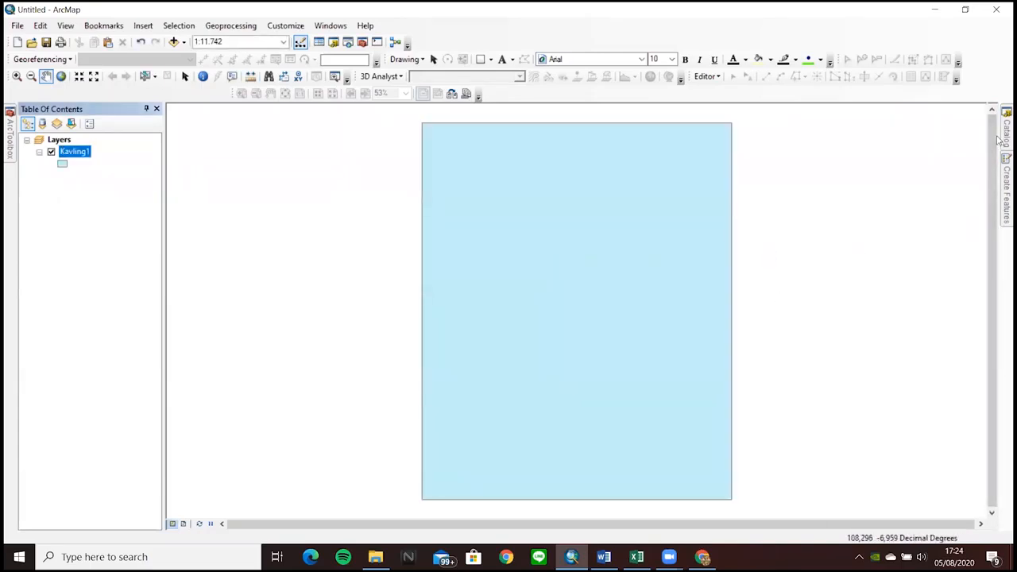
- Add the contour and road shapefiles KONTUR_LN_25K.shp and JALAN_LN_25K.shp from the KAB. MAJALENGKA folder to the map
{"action": "mouse_move", "coordinate": [1000, 139]}
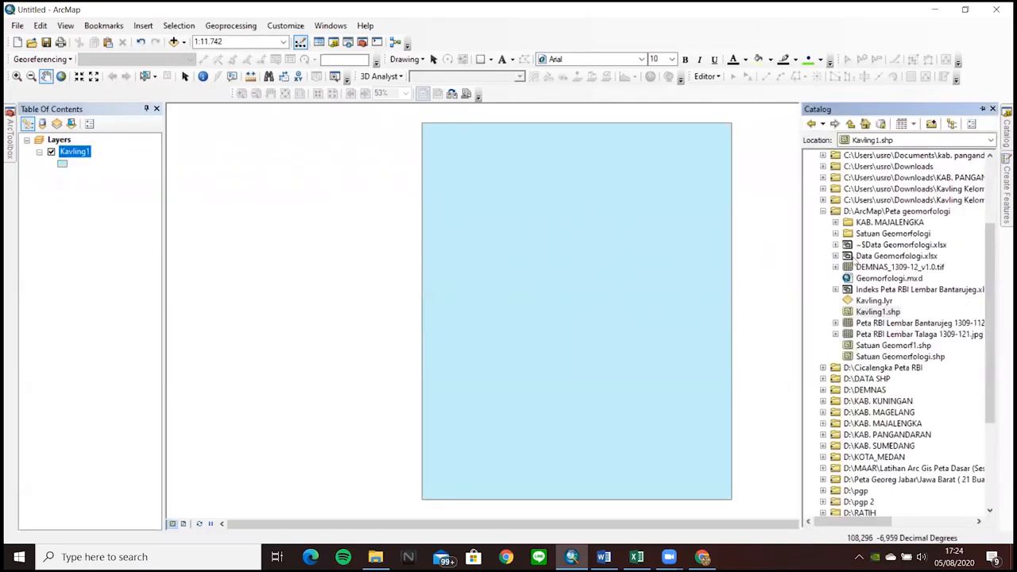
{"action": "left_click", "coordinate": [835, 224]}
{"action": "scroll", "coordinate": [916, 351], "scroll_direction": "down", "scroll_amount": 1}
{"action": "scroll", "coordinate": [915, 351], "scroll_direction": "down", "scroll_amount": 2}
{"action": "scroll", "coordinate": [894, 300], "scroll_direction": "up", "scroll_amount": 4}
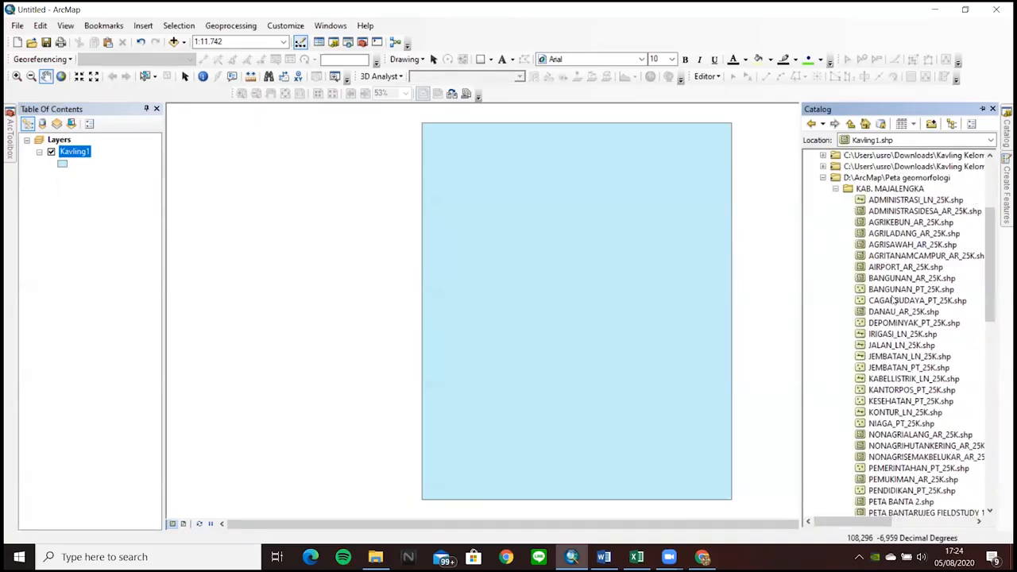
{"action": "left_click_drag", "start_coordinate": [895, 413], "coordinate": [624, 335]}
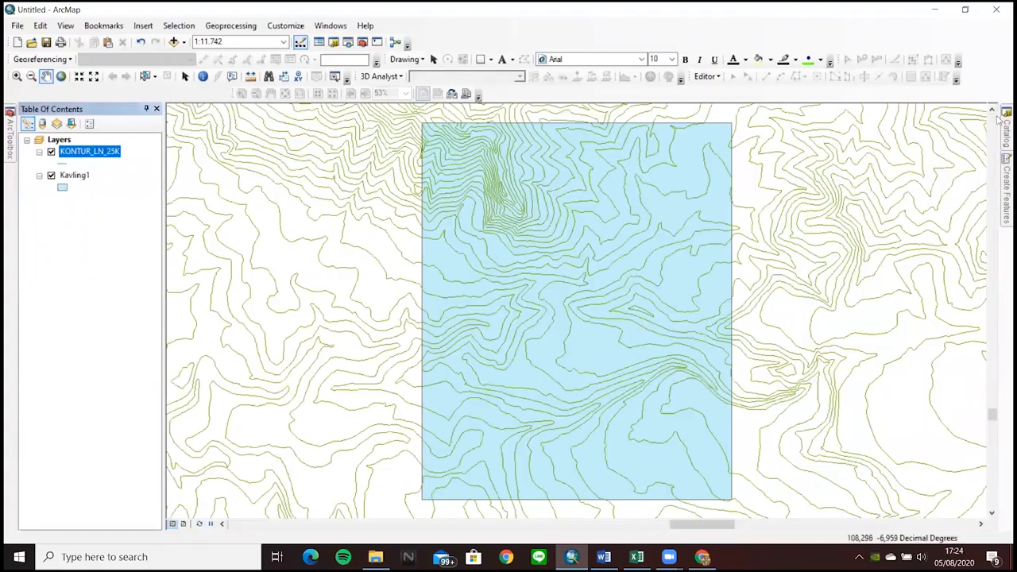
{"action": "mouse_move", "coordinate": [1000, 140]}
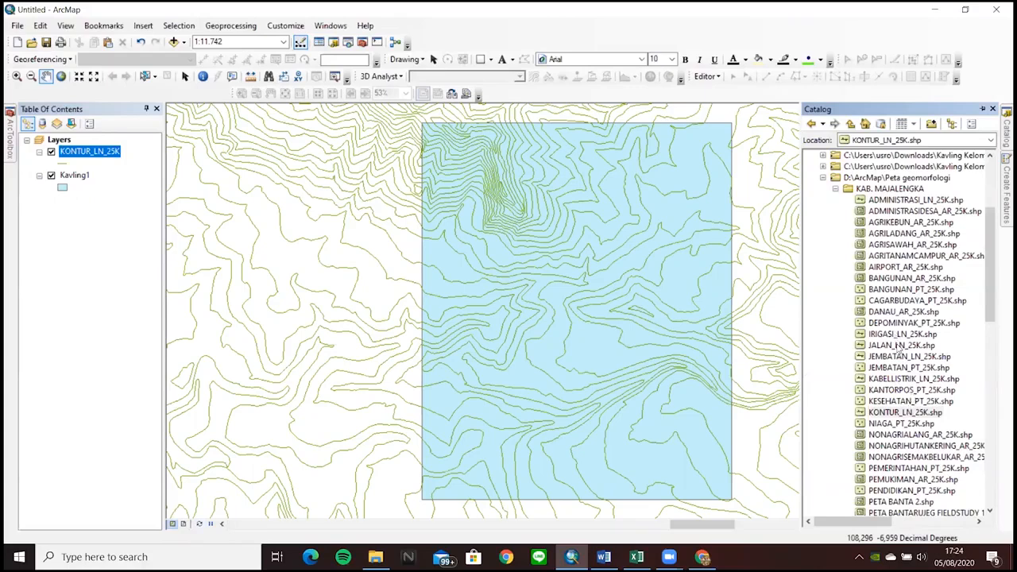
{"action": "left_click_drag", "start_coordinate": [900, 348], "coordinate": [660, 313]}
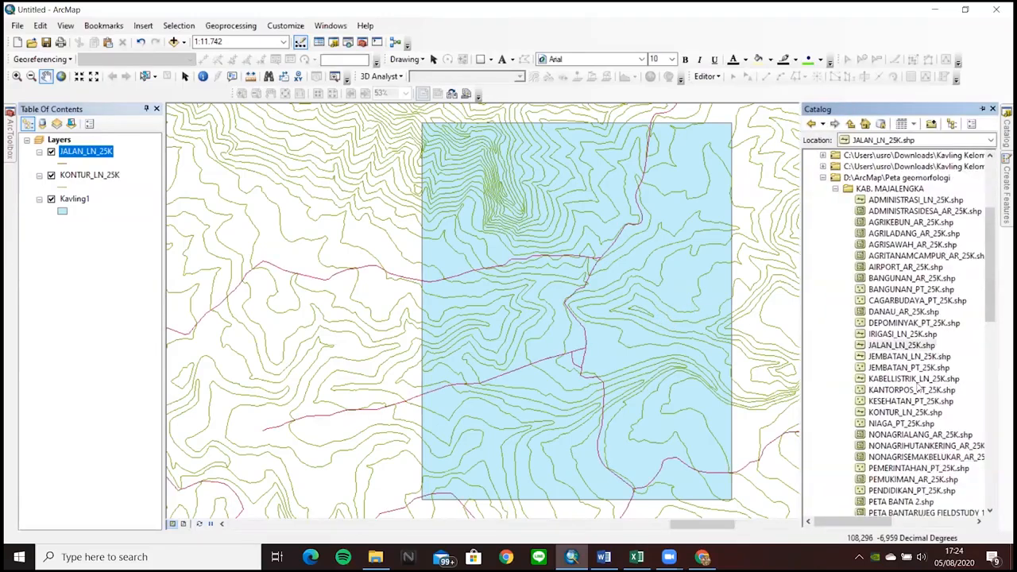
- Add the village administration and river shapefiles ADMINISTRASIDESA_AR_25K.shp and SUNGAI_LN_25K.shp from KAB. MAJALENGKA to the map
{"action": "scroll", "coordinate": [914, 421], "scroll_direction": "down", "scroll_amount": 4}
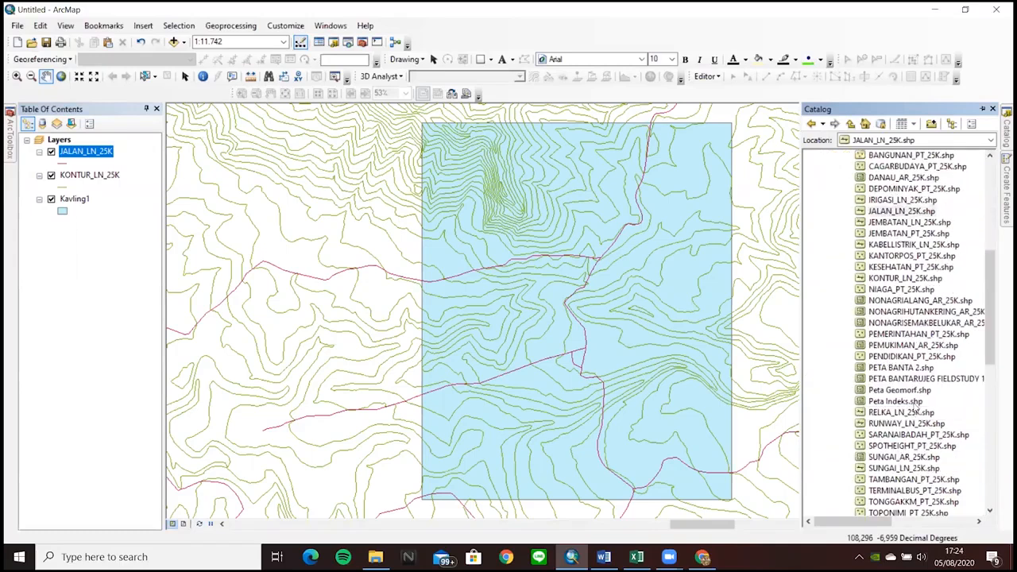
{"action": "scroll", "coordinate": [917, 406], "scroll_direction": "down", "scroll_amount": 2}
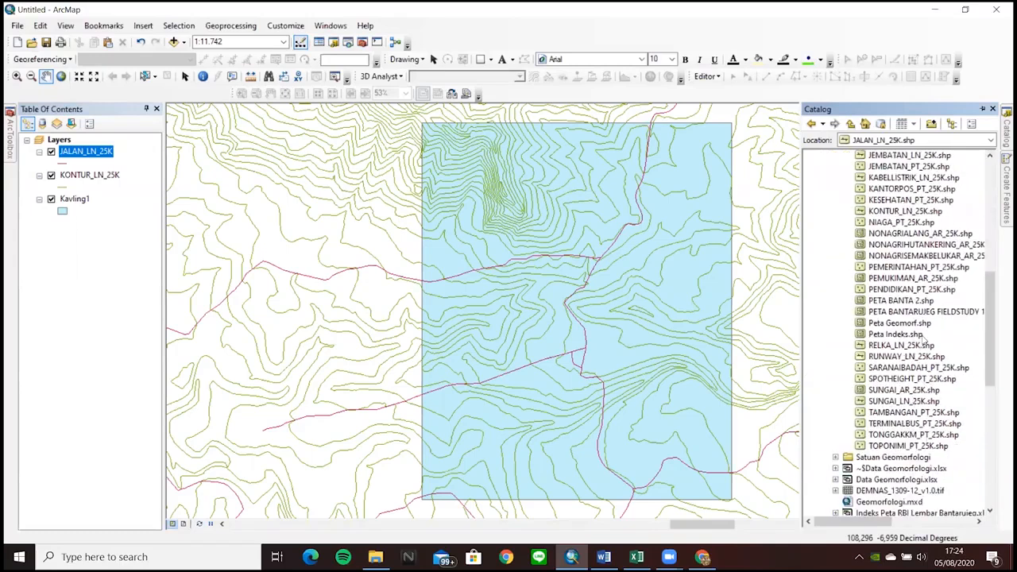
{"action": "scroll", "coordinate": [908, 367], "scroll_direction": "up", "scroll_amount": 5}
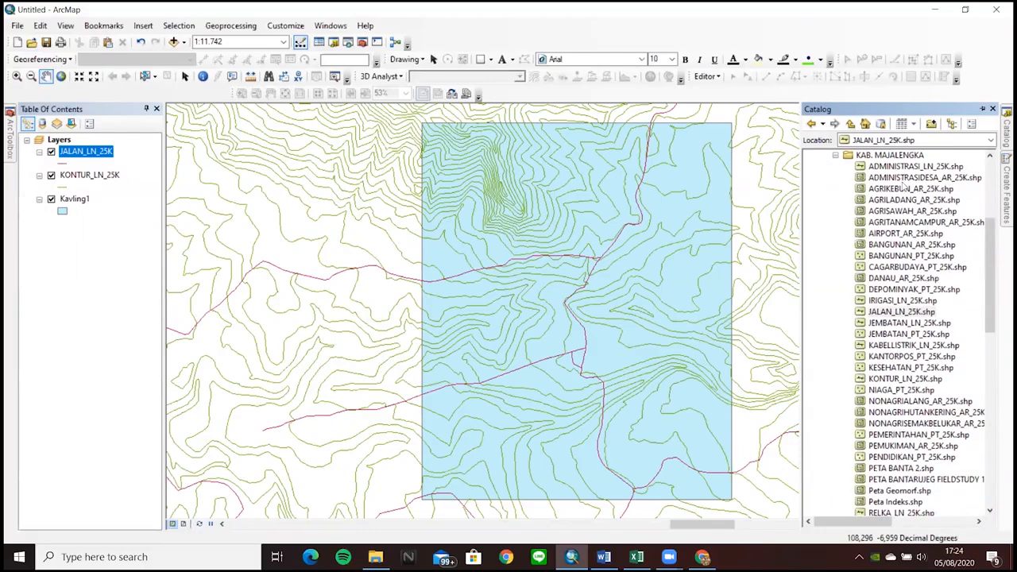
{"action": "left_click", "coordinate": [906, 178]}
{"action": "left_click_drag", "start_coordinate": [906, 181], "coordinate": [639, 208]}
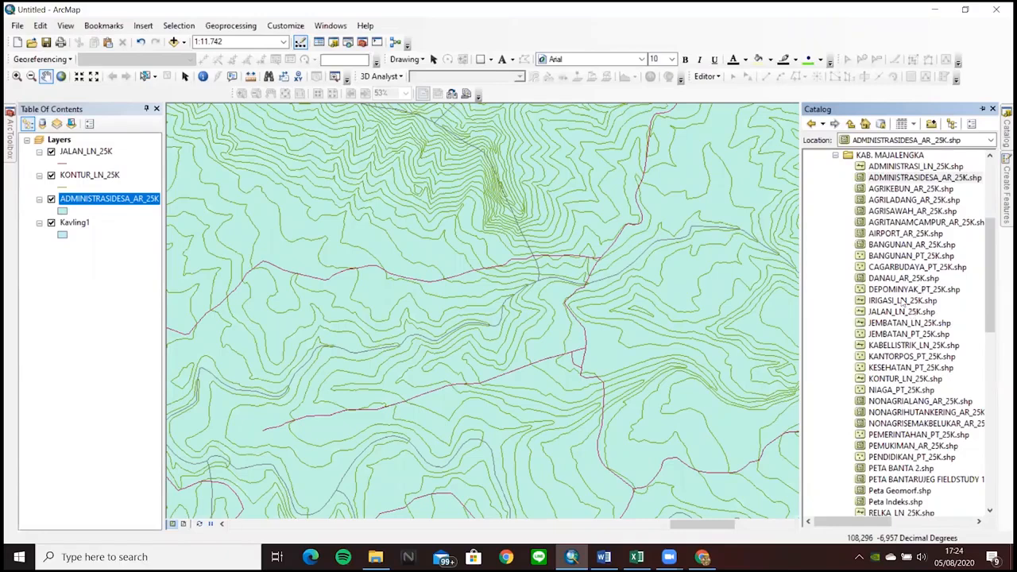
{"action": "scroll", "coordinate": [915, 326], "scroll_direction": "down", "scroll_amount": 5}
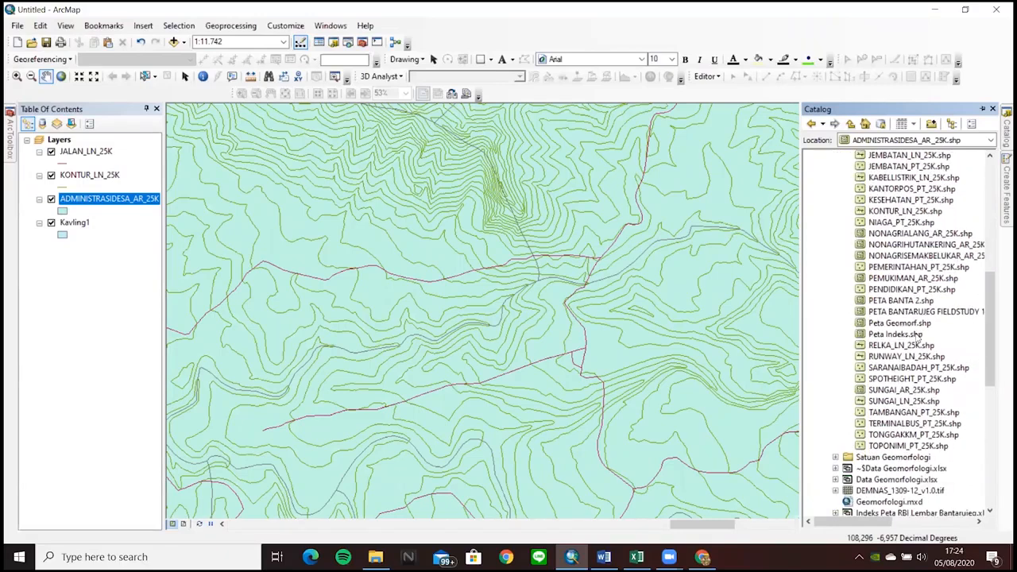
{"action": "left_click", "coordinate": [895, 401]}
{"action": "left_click_drag", "start_coordinate": [895, 401], "coordinate": [561, 311]}
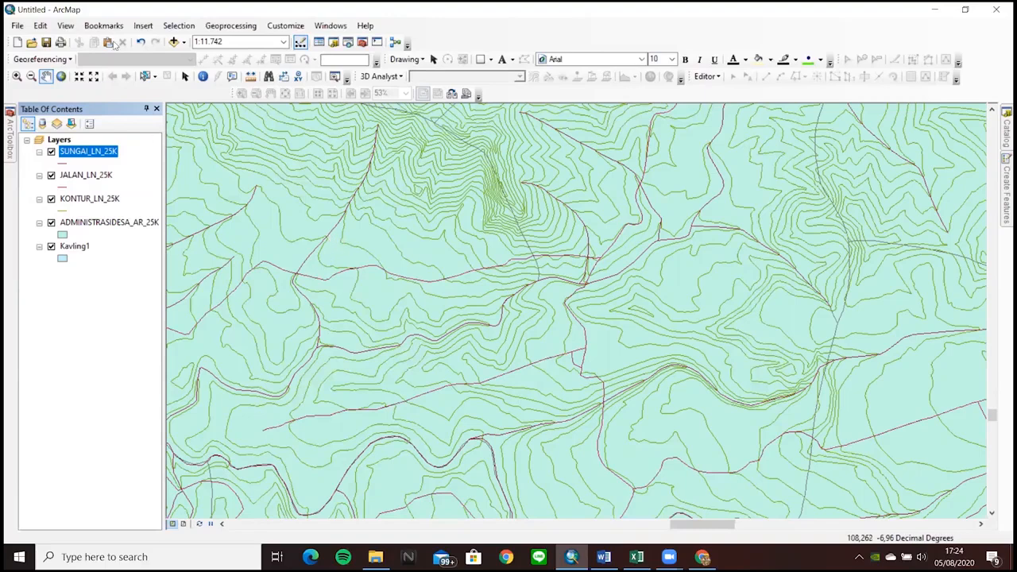
- Clip the data frame to shape, using the outline of all features in the Kavling1 layer
{"action": "left_click", "coordinate": [66, 26]}
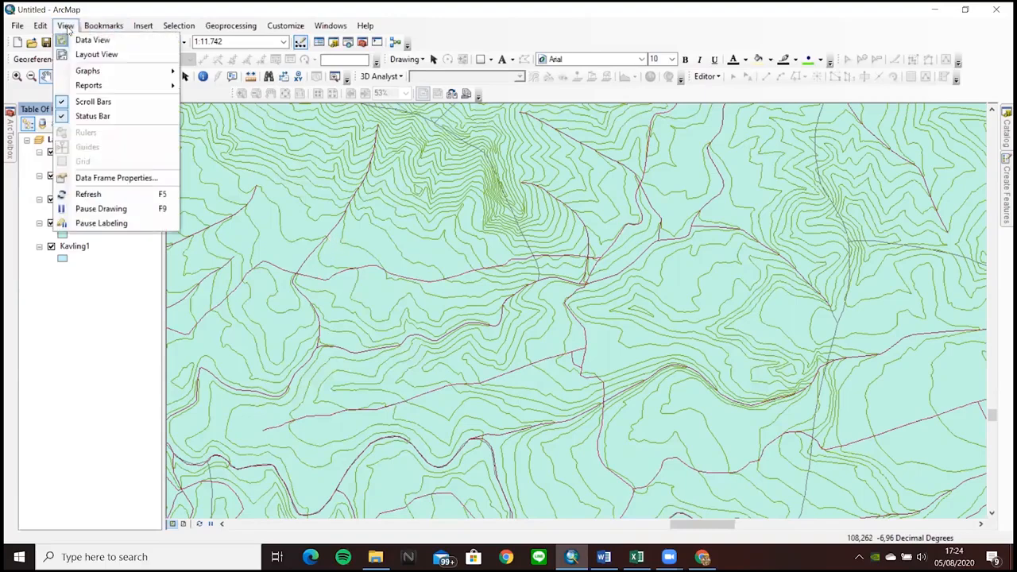
{"action": "left_click", "coordinate": [146, 178]}
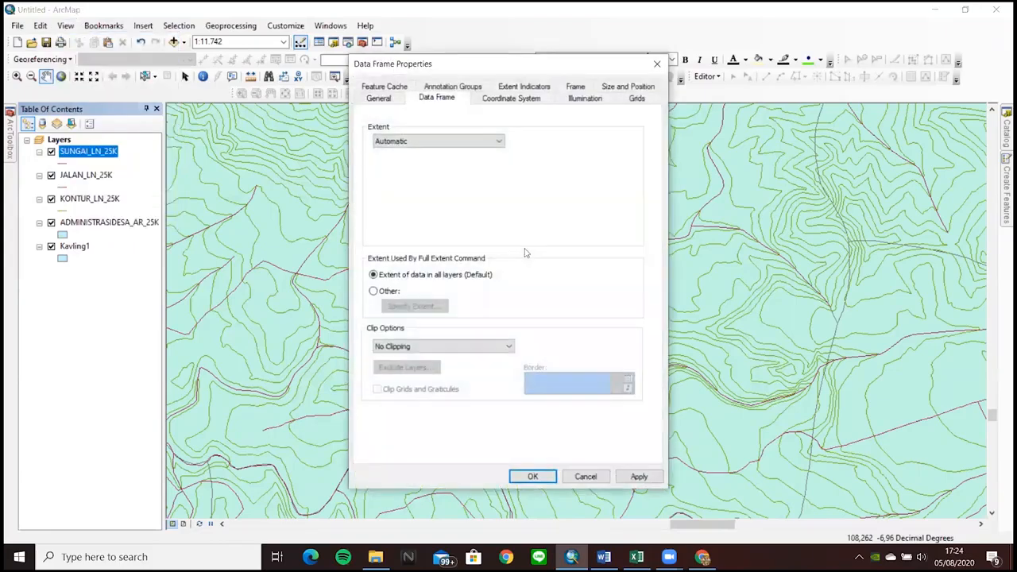
{"action": "left_click", "coordinate": [496, 348]}
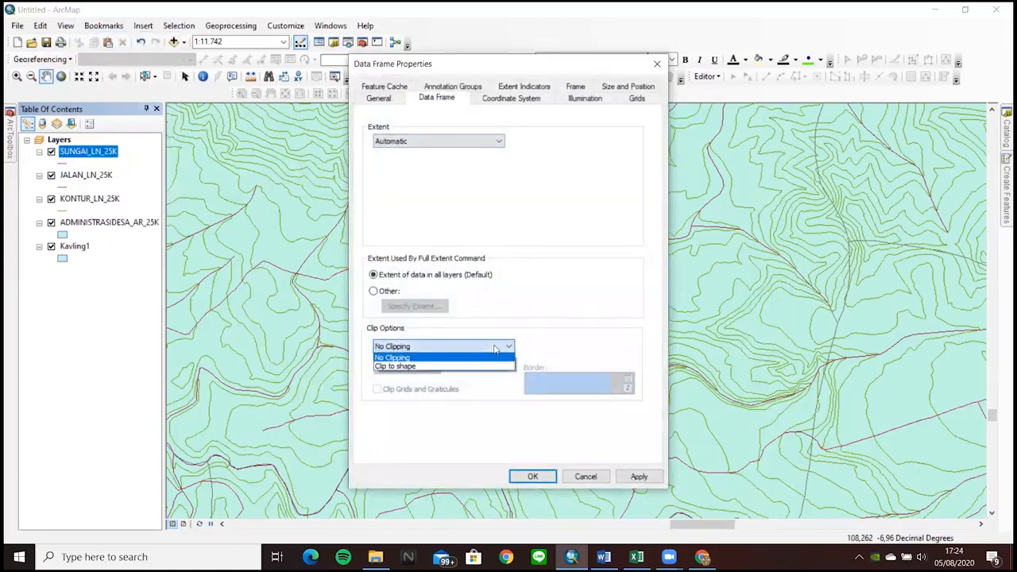
{"action": "left_click", "coordinate": [484, 367]}
{"action": "left_click", "coordinate": [589, 346]}
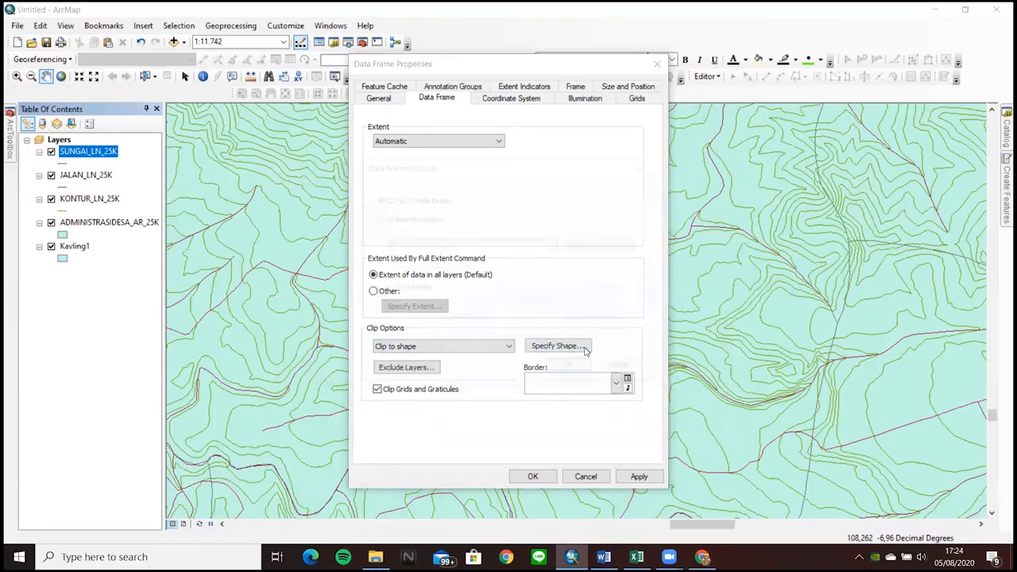
{"action": "left_click", "coordinate": [412, 218]}
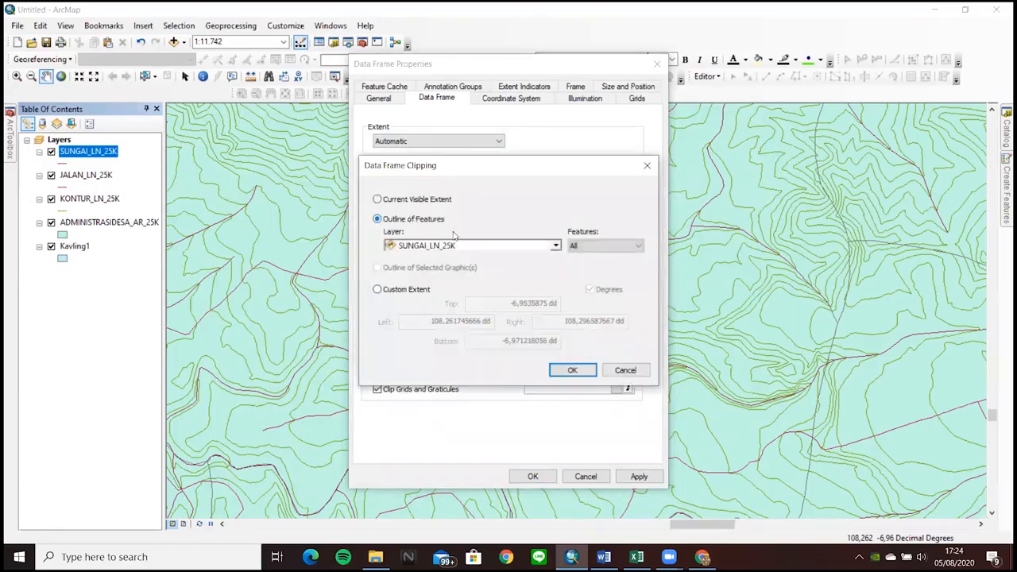
{"action": "left_click", "coordinate": [557, 247]}
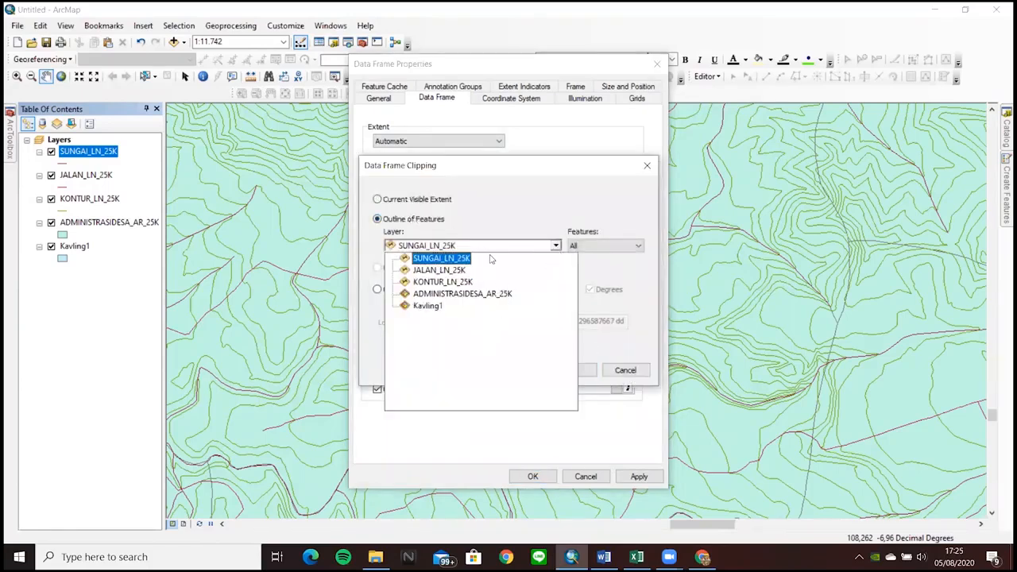
{"action": "left_click", "coordinate": [429, 306]}
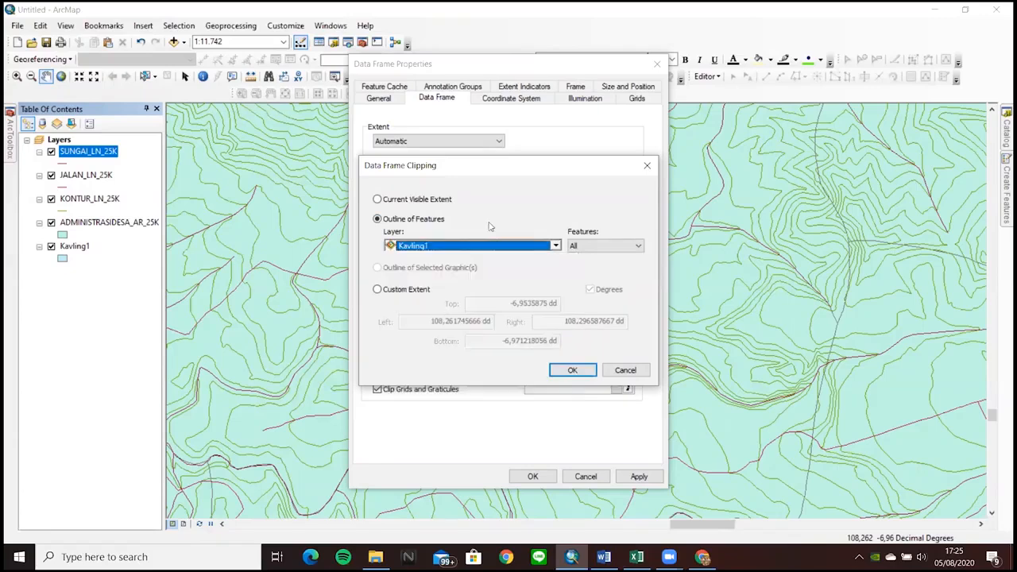
{"action": "left_click", "coordinate": [573, 370]}
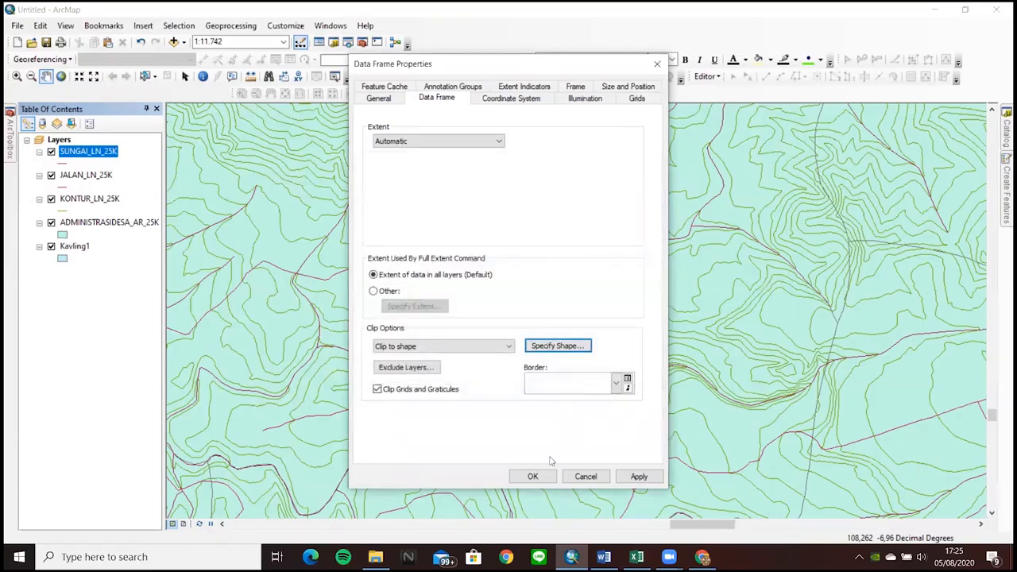
{"action": "left_click", "coordinate": [533, 476]}
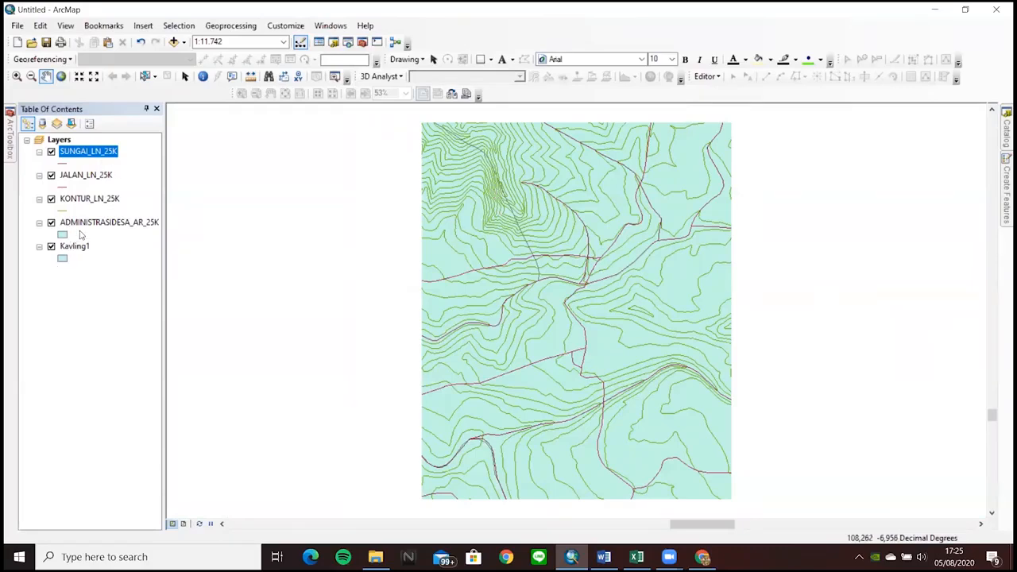
- Set the SUNGAI_LN_25K symbology to unique values of the REMARK field and add the value Sungai
{"action": "right_click", "coordinate": [72, 152]}
{"action": "left_click", "coordinate": [197, 425]}
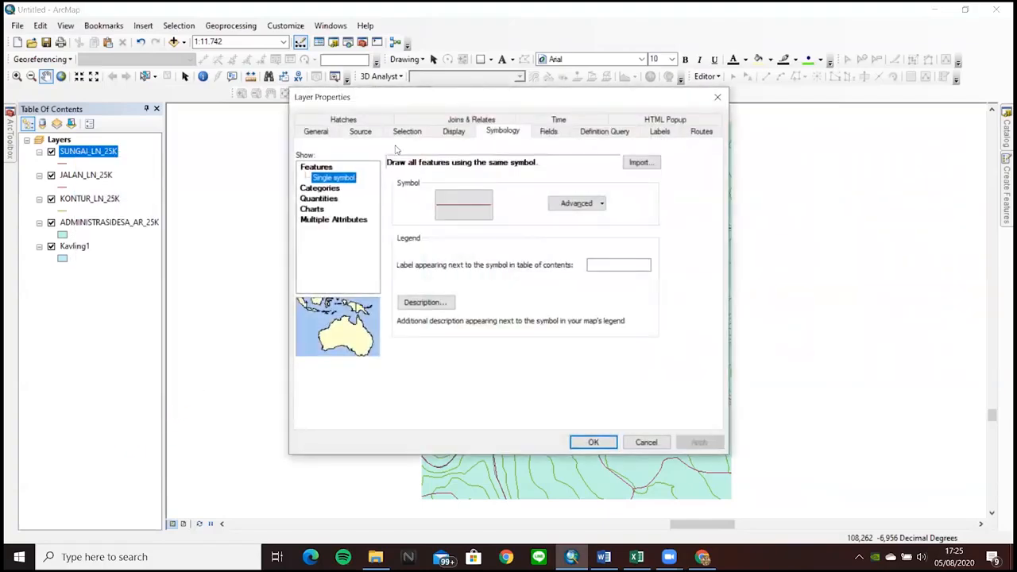
{"action": "left_click", "coordinate": [325, 189]}
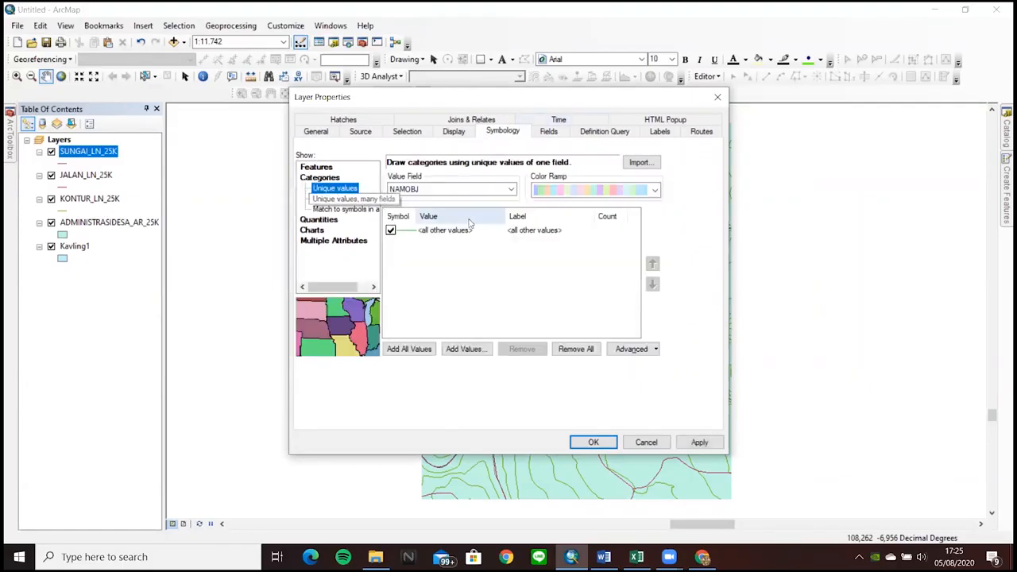
{"action": "left_click", "coordinate": [511, 190]}
{"action": "left_click", "coordinate": [463, 235]}
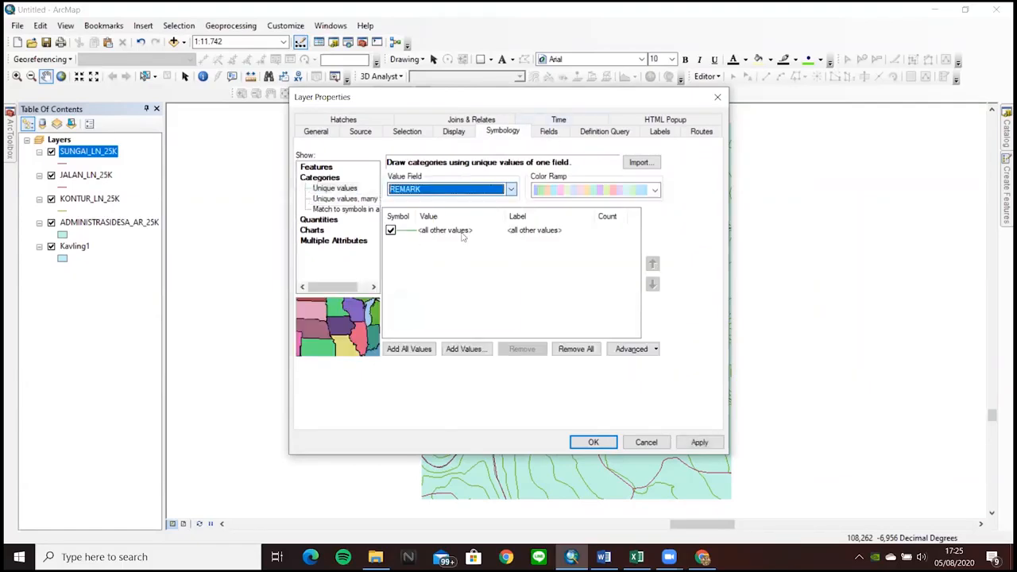
{"action": "left_click", "coordinate": [455, 350]}
{"action": "left_click", "coordinate": [442, 229]}
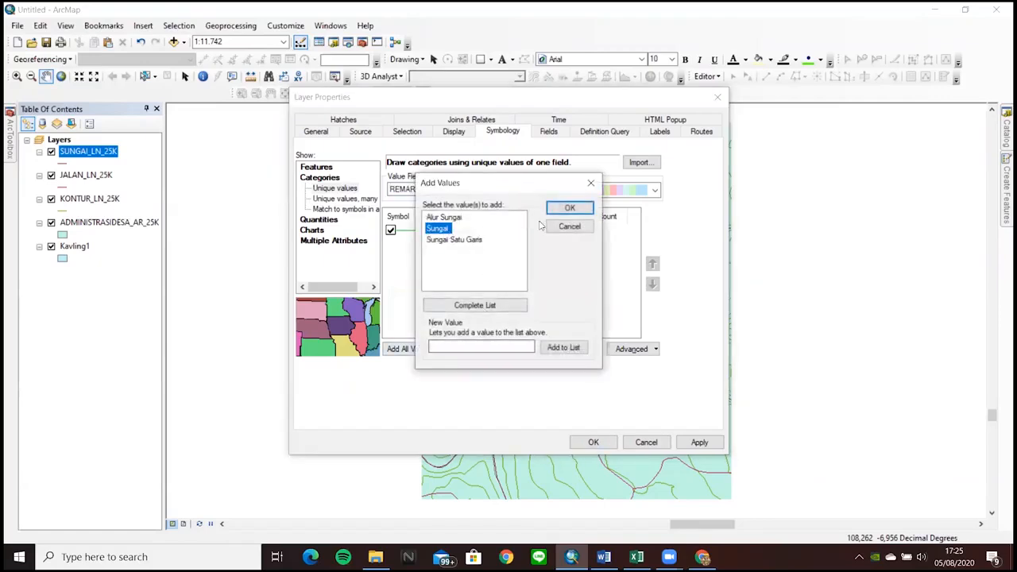
{"action": "left_click", "coordinate": [570, 207]}
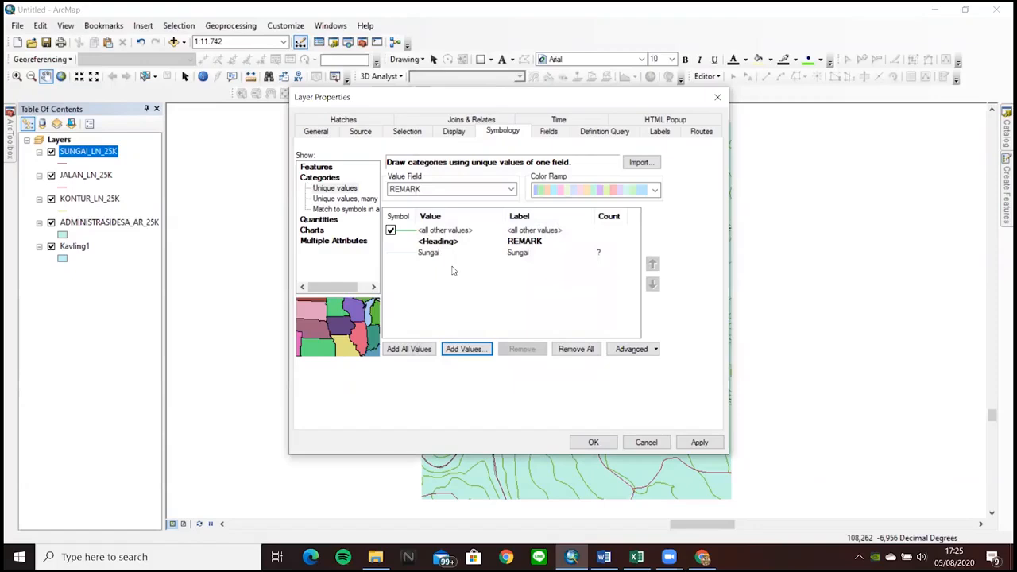
- Assign the ESRI River line symbol to the Sungai value
{"action": "left_click", "coordinate": [409, 256]}
{"action": "double_click", "coordinate": [409, 255]}
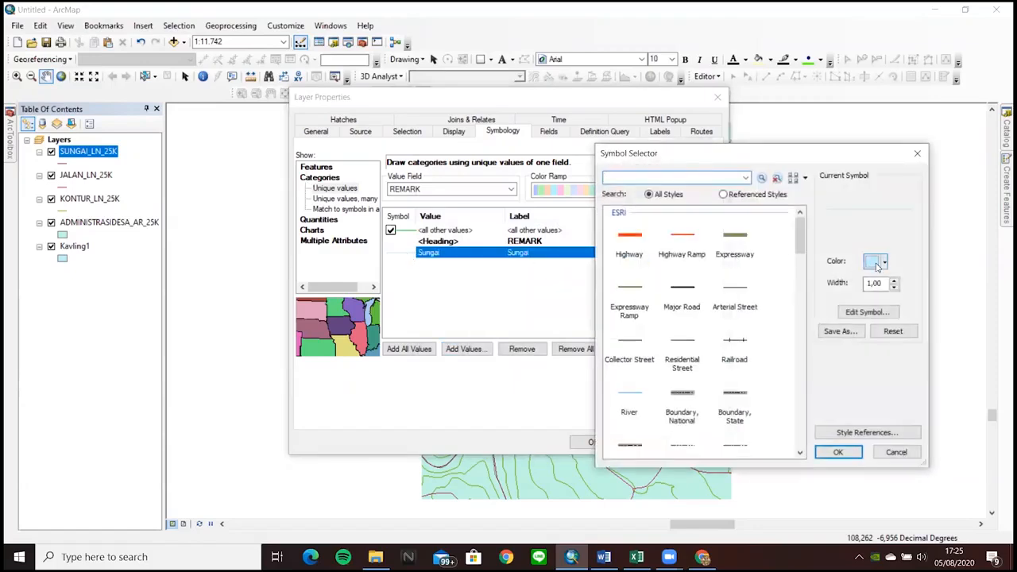
{"action": "left_click", "coordinate": [630, 404]}
{"action": "left_click", "coordinate": [841, 453]}
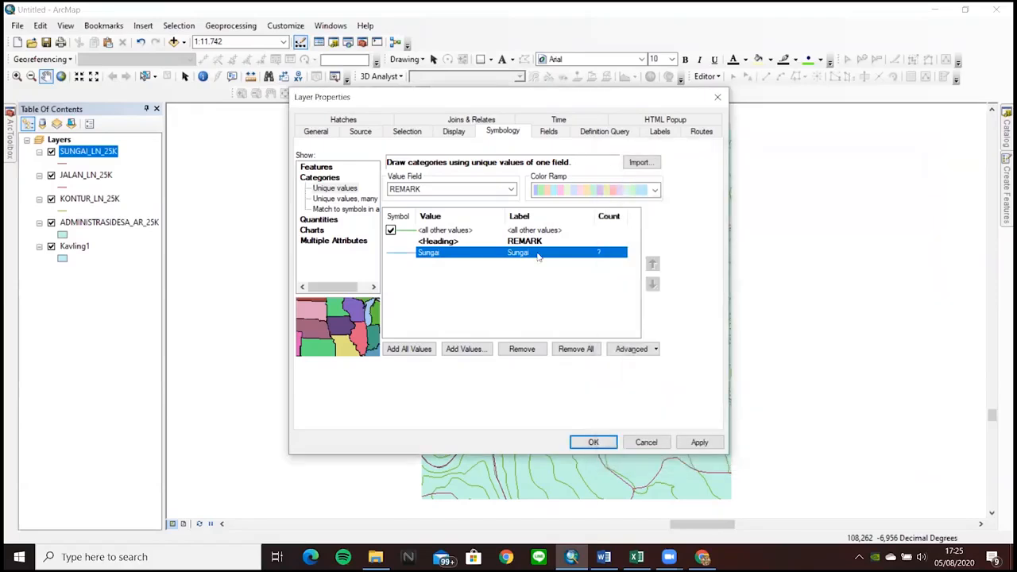
- Change the label of the Sungai value to "Sungai Parennial"
{"action": "left_click", "coordinate": [538, 255]}
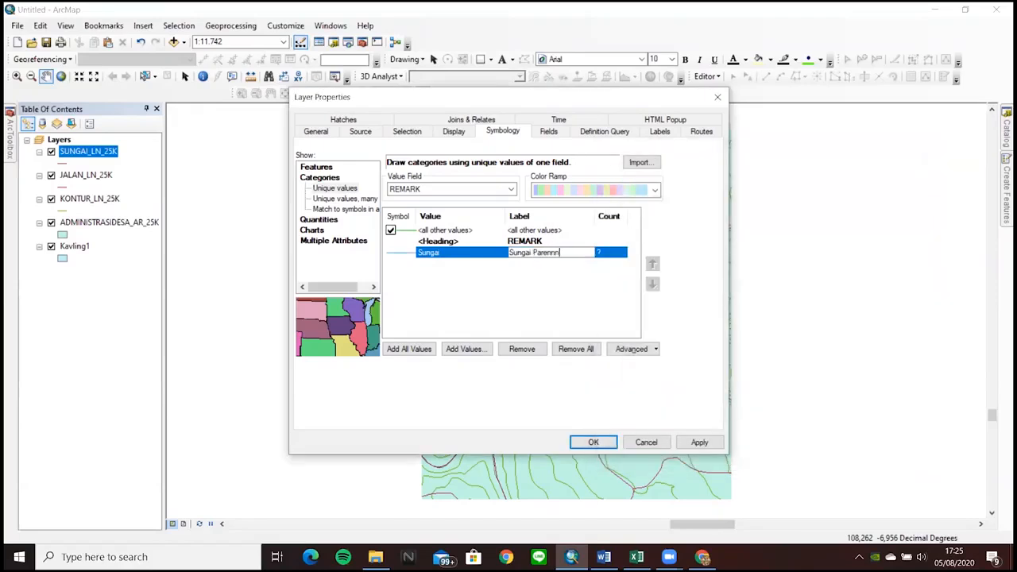
{"action": "type", "text": "Parennial"}
{"action": "left_click", "coordinate": [405, 236]}
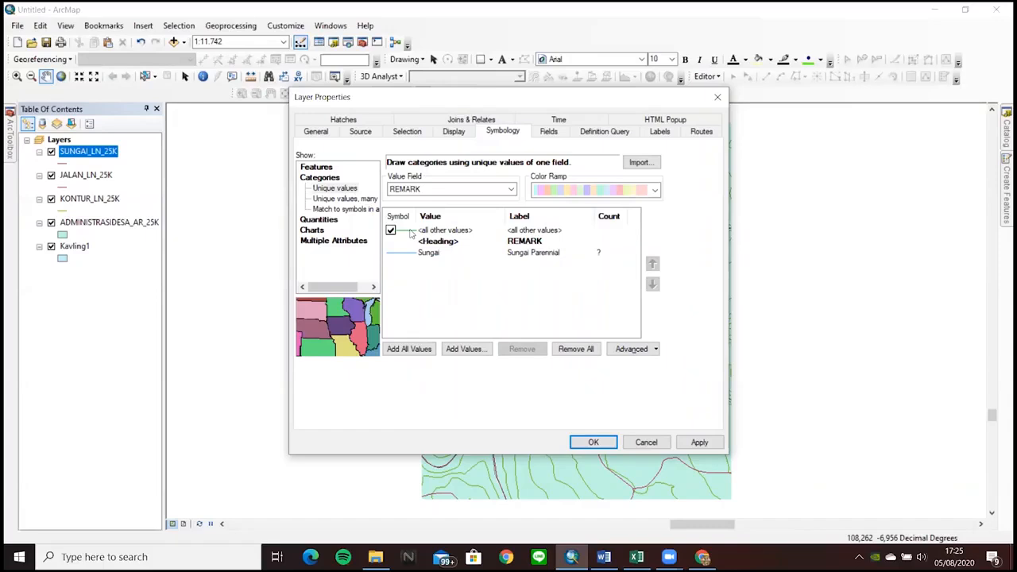
- Assign the ESRI River line symbol to all other values of the river layer, with a light blue color and 0,40 width
{"action": "double_click", "coordinate": [411, 231]}
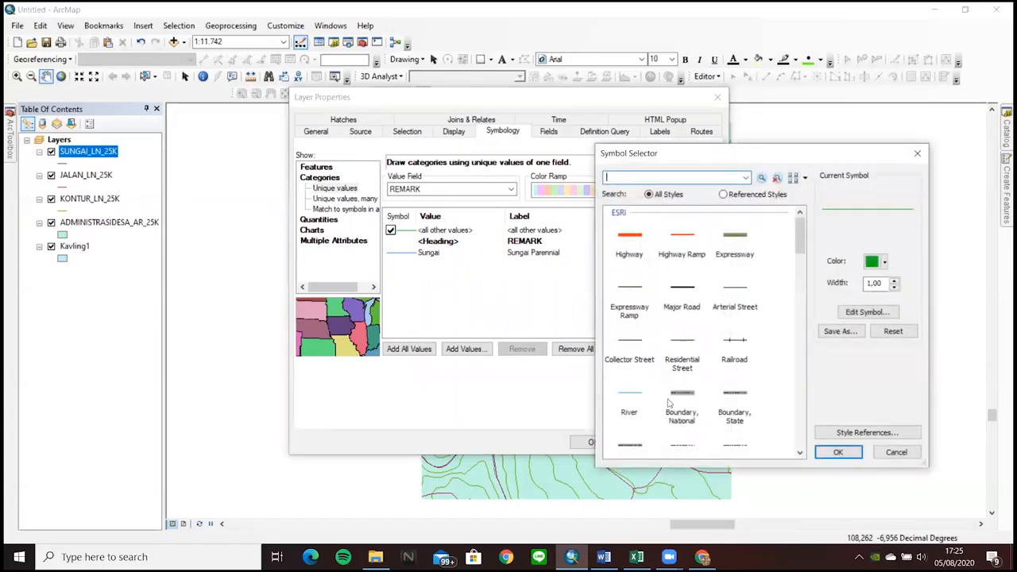
{"action": "left_click", "coordinate": [631, 397]}
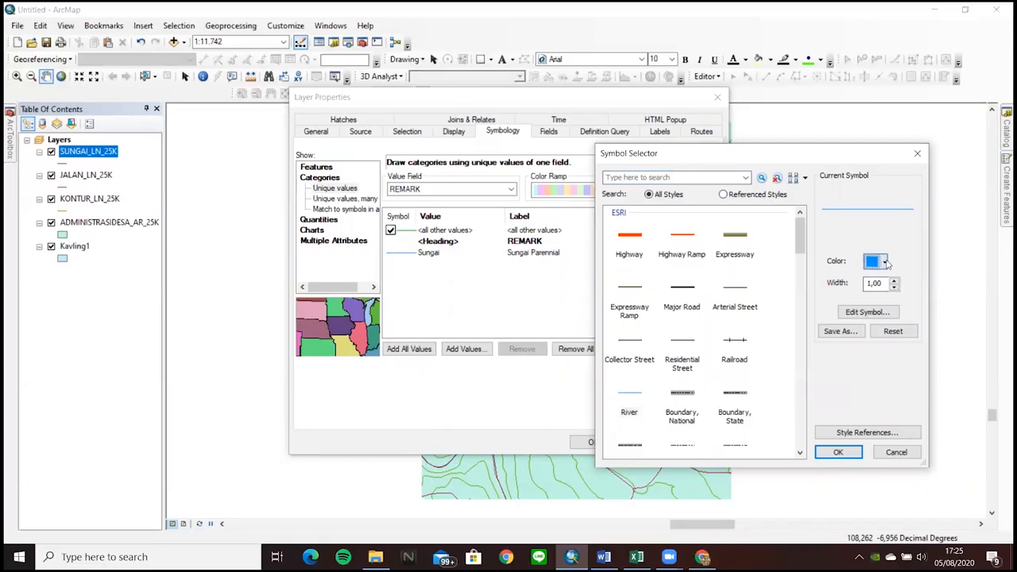
{"action": "left_click", "coordinate": [884, 263]}
{"action": "left_click", "coordinate": [966, 312]}
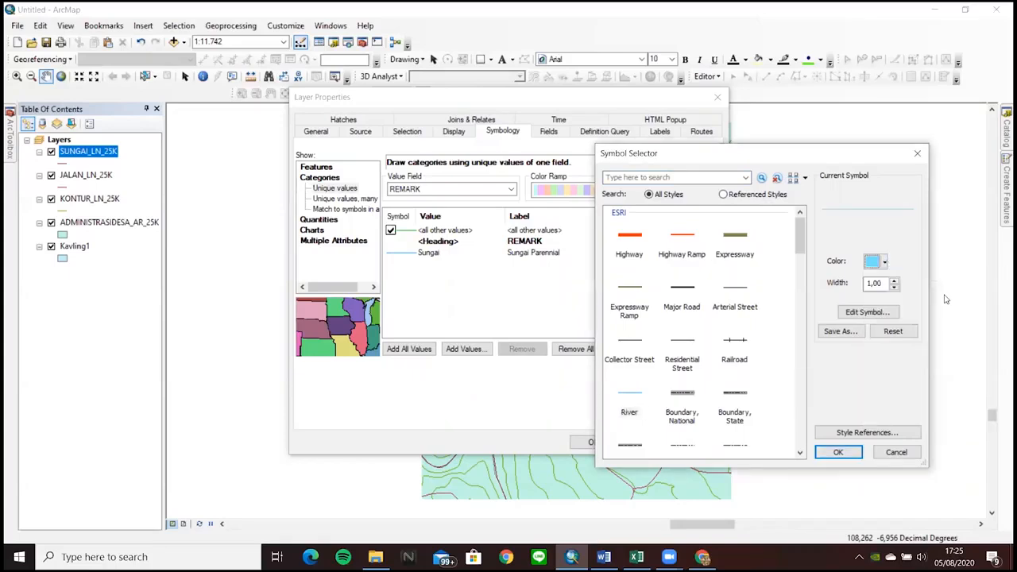
{"action": "left_click", "coordinate": [895, 287]}
{"action": "type", "text": "0"}
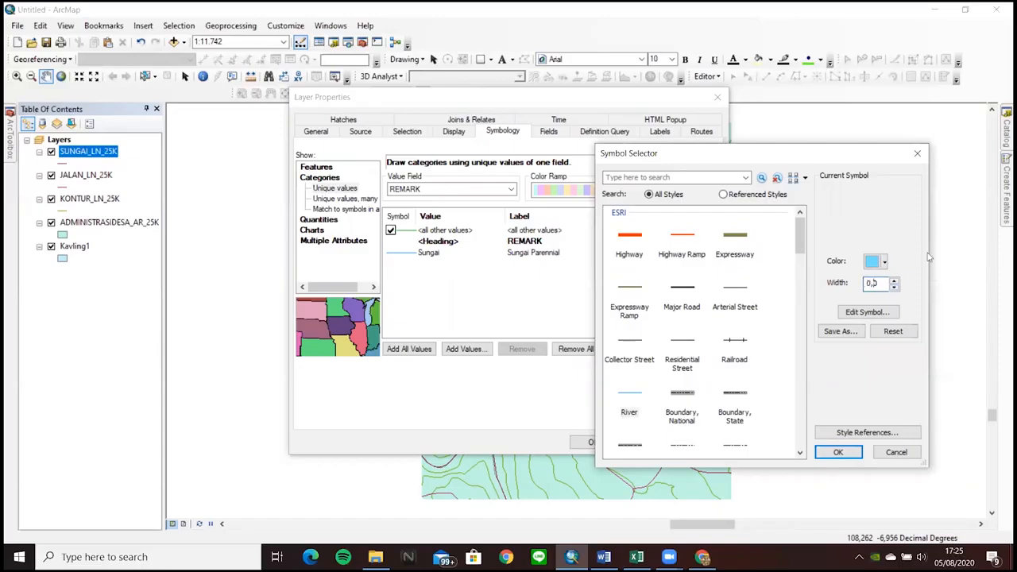
{"action": "left_click", "coordinate": [841, 453]}
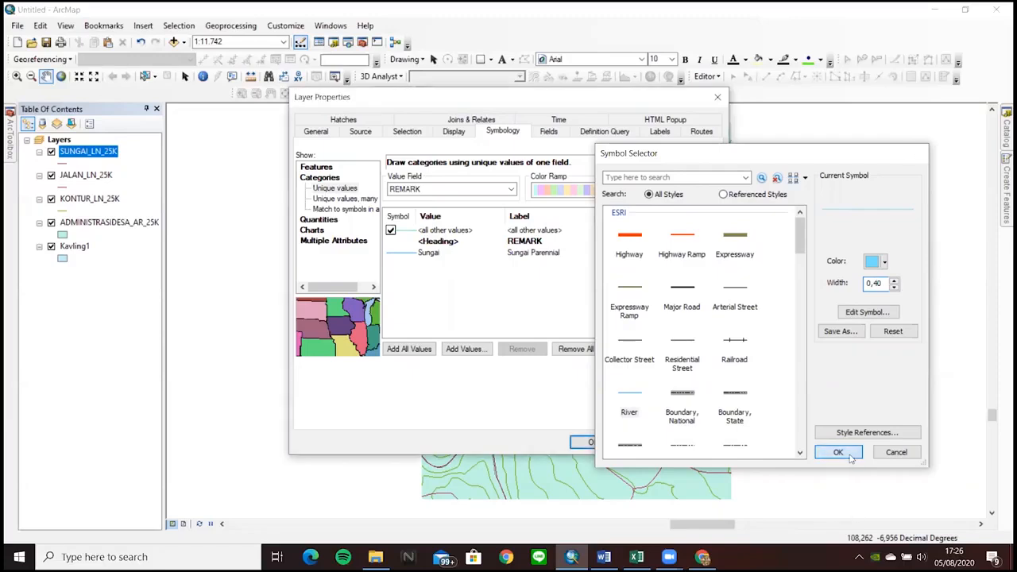
- Turn on labels for the river layer using the NAMOBJ field, in blue Arial size 10, and apply the layer properties
{"action": "left_click", "coordinate": [673, 133]}
{"action": "left_click", "coordinate": [307, 149]}
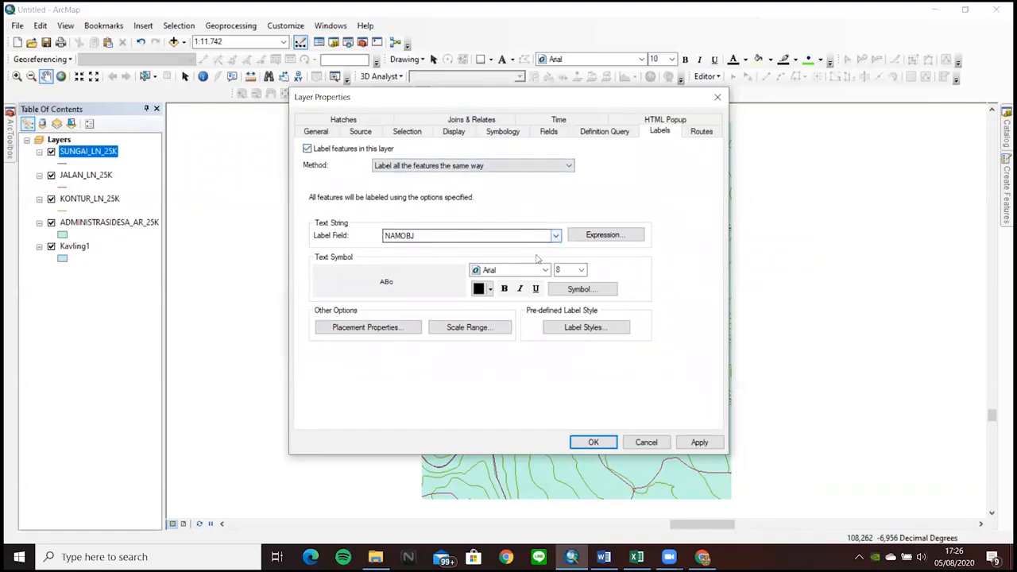
{"action": "left_click", "coordinate": [581, 271]}
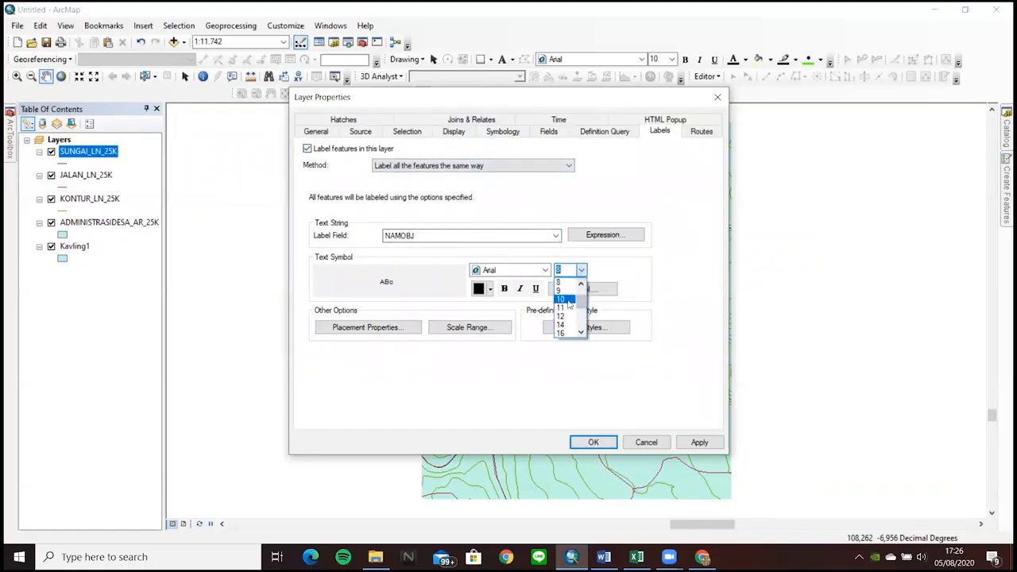
{"action": "left_click", "coordinate": [568, 299]}
{"action": "left_click", "coordinate": [490, 290]}
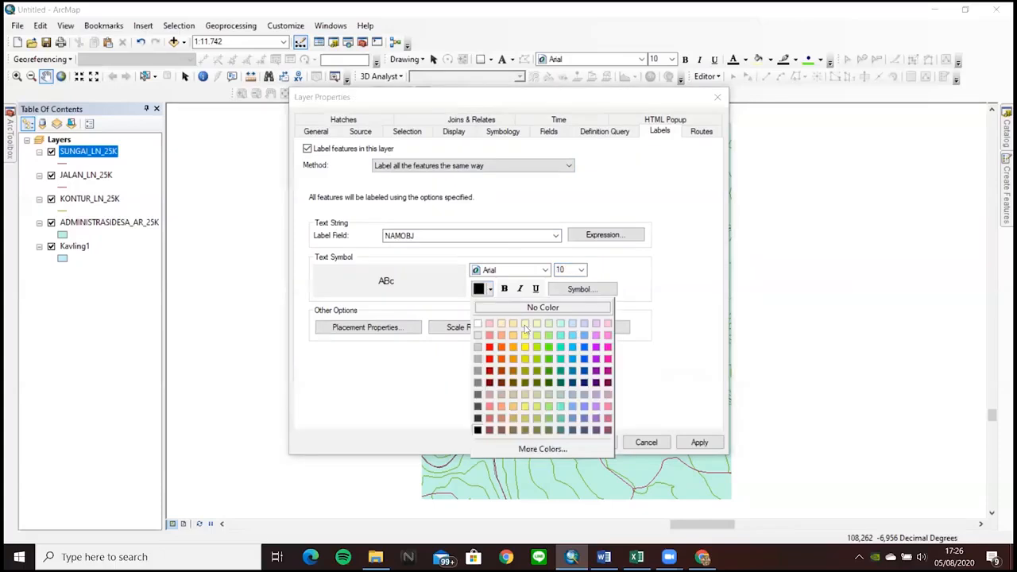
{"action": "left_click", "coordinate": [584, 347]}
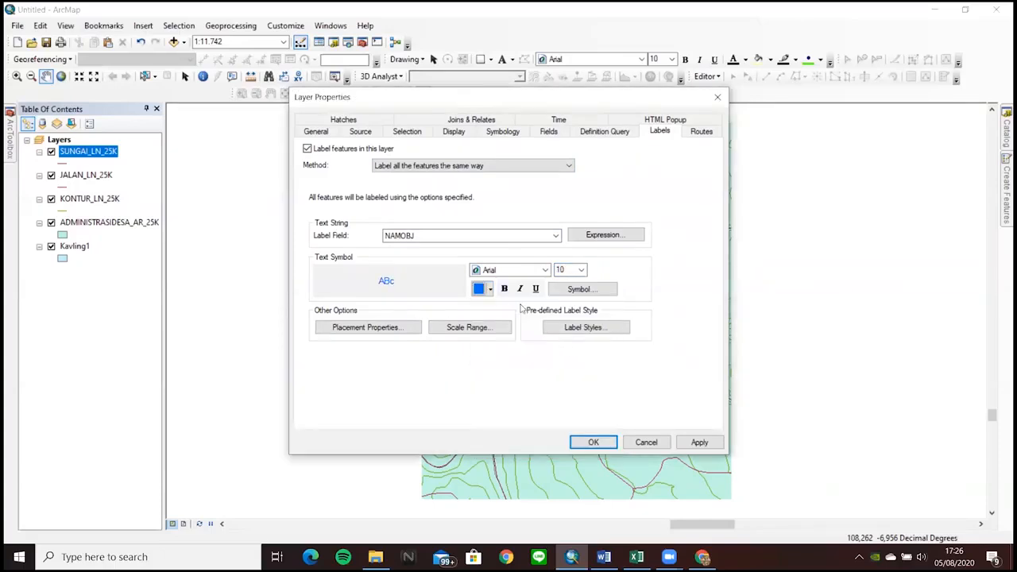
{"action": "left_click", "coordinate": [593, 442]}
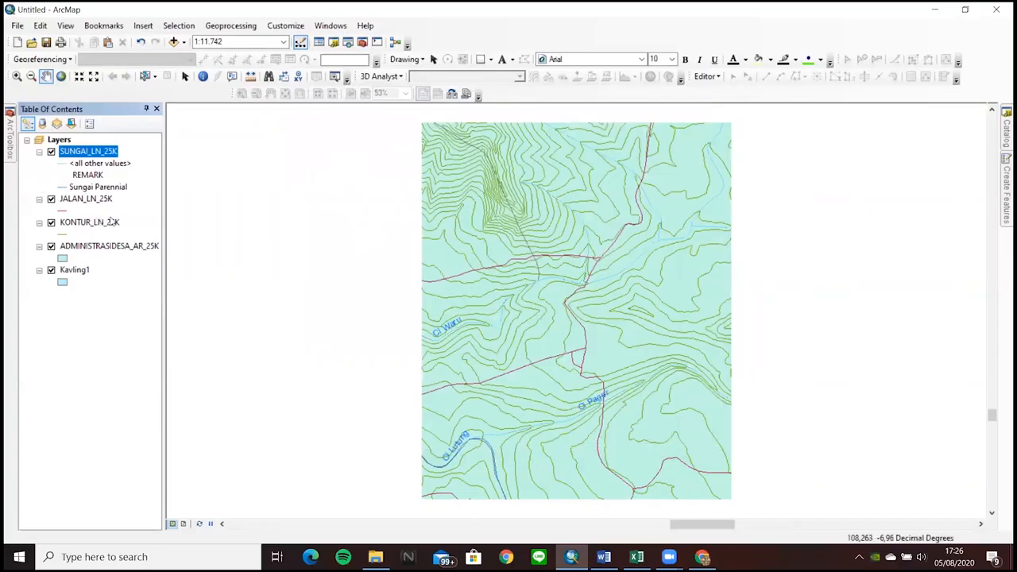
- Relabel the all other values entry in the SUNGAI_LN_25K symbology as "Sungai Intermitten" and apply it
{"action": "left_click", "coordinate": [116, 164]}
{"action": "left_click", "coordinate": [109, 151]}
{"action": "right_click", "coordinate": [109, 150]}
{"action": "left_click", "coordinate": [226, 420]}
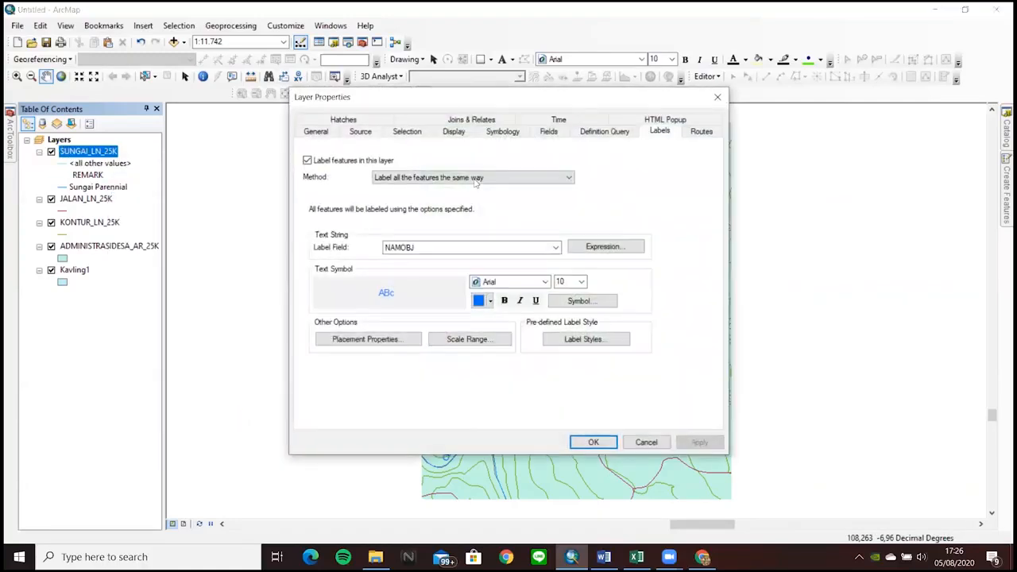
{"action": "left_click", "coordinate": [502, 133]}
{"action": "left_click", "coordinate": [554, 219]}
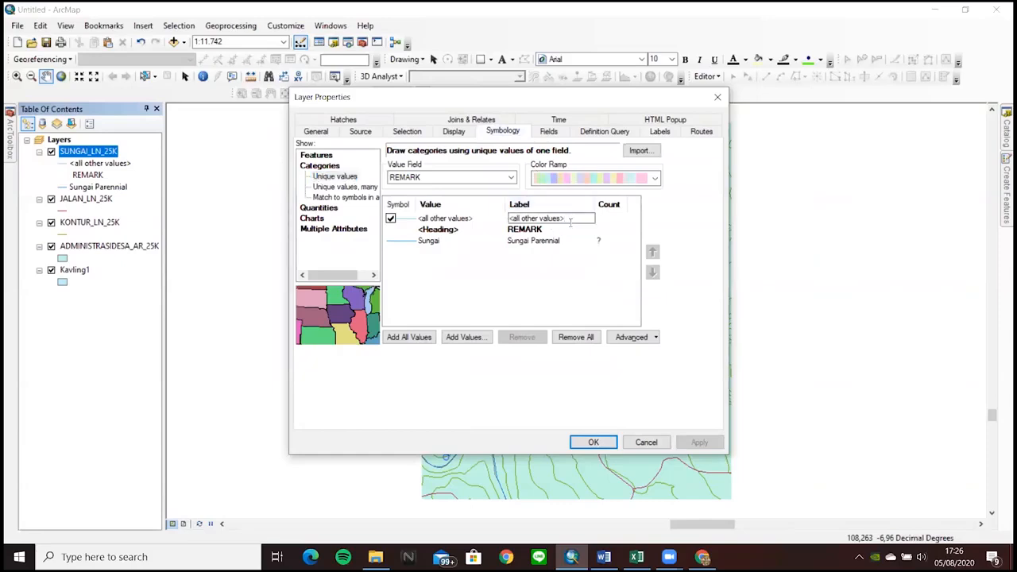
{"action": "key", "text": "BackSpace"}
{"action": "key", "text": "BackSpace"}
{"action": "key", "text": "BackSpace"}
{"action": "key", "text": "BackSpace"}
{"action": "key", "text": "BackSpace"}
{"action": "key", "text": "BackSpace"}
{"action": "key", "text": "BackSpace"}
{"action": "key", "text": "BackSpace"}
{"action": "key", "text": "BackSpace"}
{"action": "key", "text": "BackSpace"}
{"action": "key", "text": "BackSpace"}
{"action": "key", "text": "BackSpace"}
{"action": "key", "text": "BackSpace"}
{"action": "key", "text": "BackSpace"}
{"action": "key", "text": "BackSpace"}
{"action": "key", "text": "BackSpace"}
{"action": "key", "text": "BackSpace"}
{"action": "key", "text": "BackSpace"}
{"action": "key", "text": "Return"}
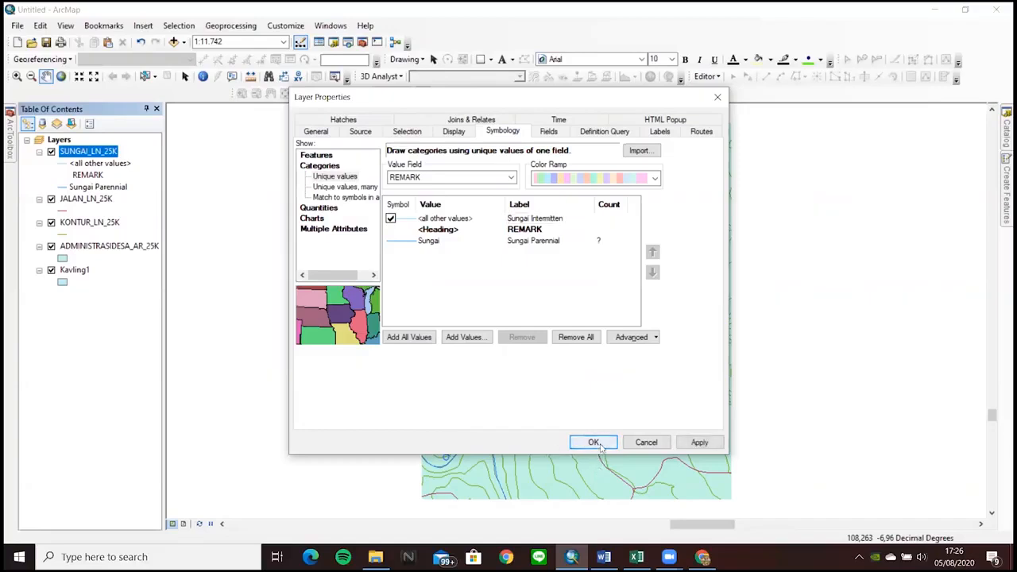
{"action": "left_click", "coordinate": [595, 443]}
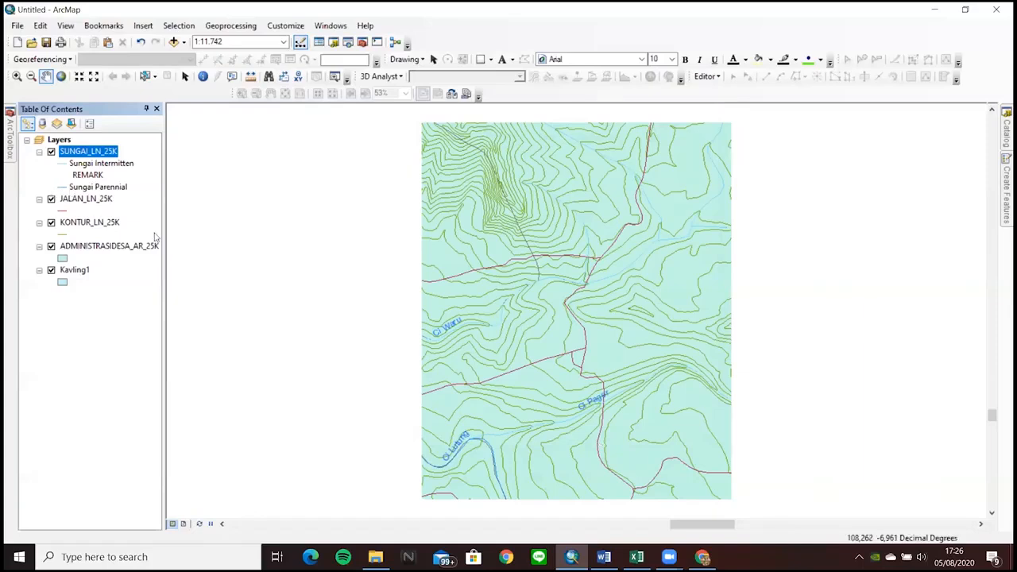
- Set the JALAN_LN_25K symbology to unique values of the REMARK field and add the value Jalan Arteri
{"action": "left_click", "coordinate": [90, 202]}
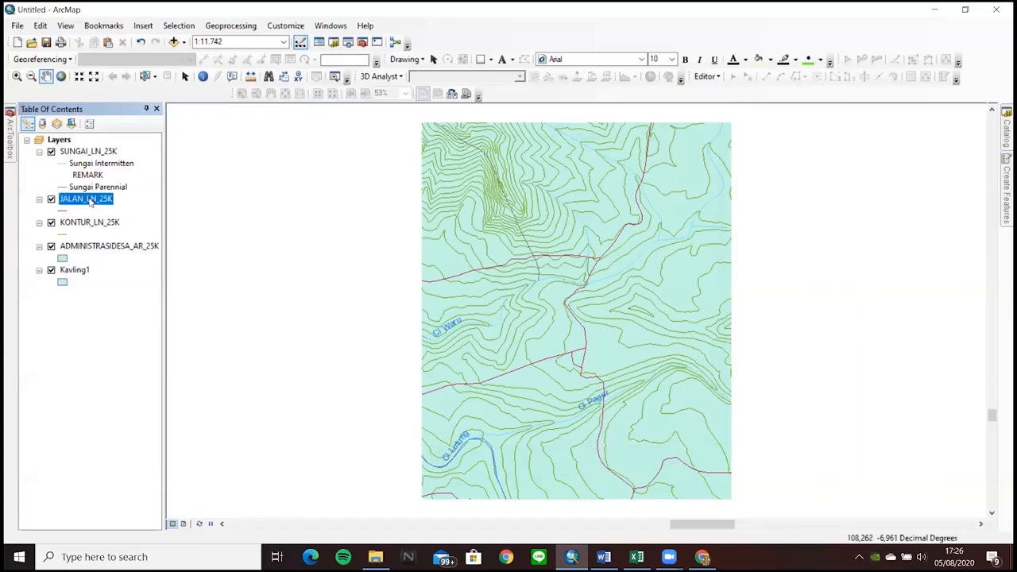
{"action": "right_click", "coordinate": [90, 202]}
{"action": "left_click", "coordinate": [197, 470]}
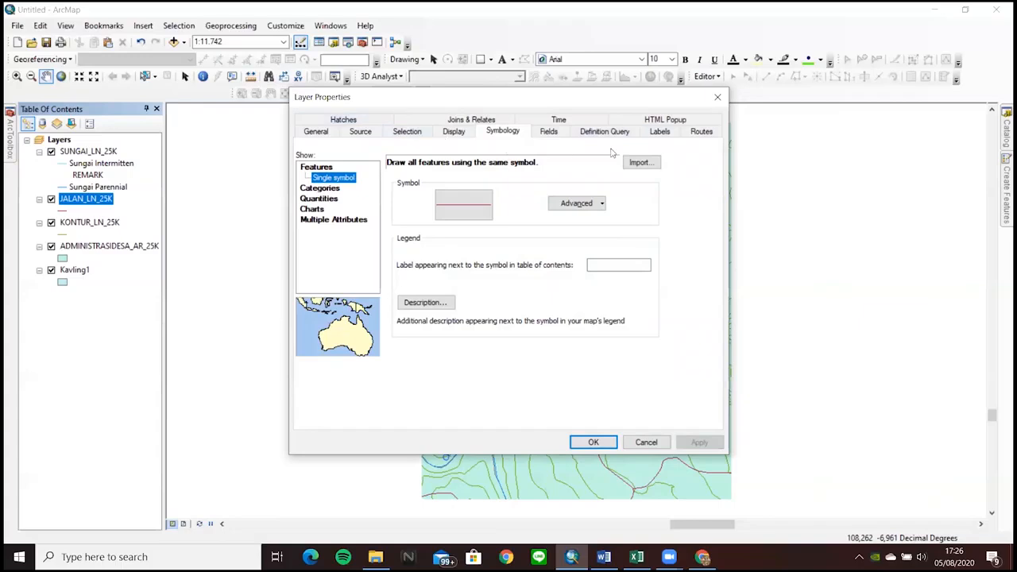
{"action": "left_click", "coordinate": [331, 189]}
{"action": "left_click", "coordinate": [475, 351]}
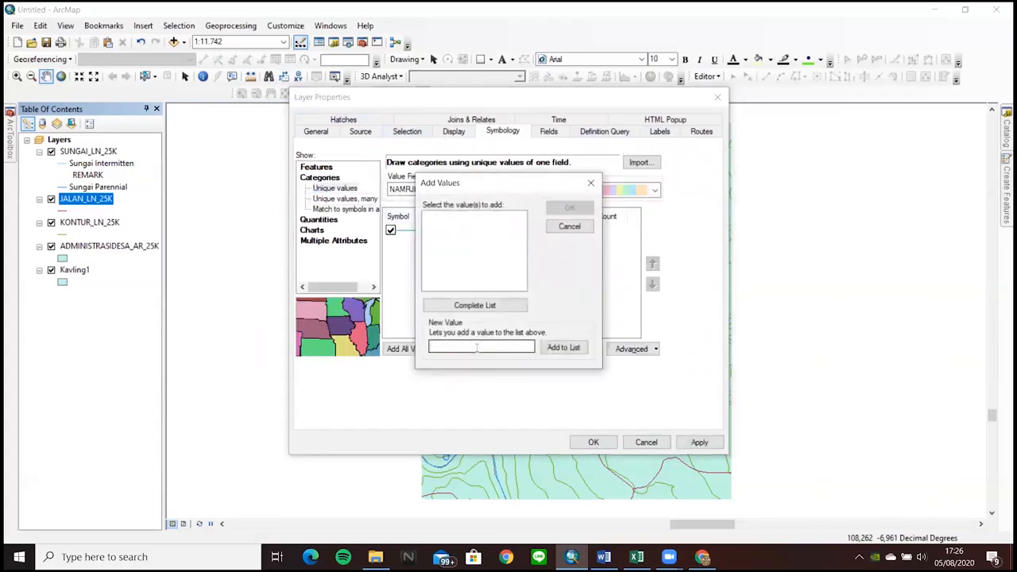
{"action": "left_click", "coordinate": [591, 182]}
{"action": "left_click", "coordinate": [511, 189]}
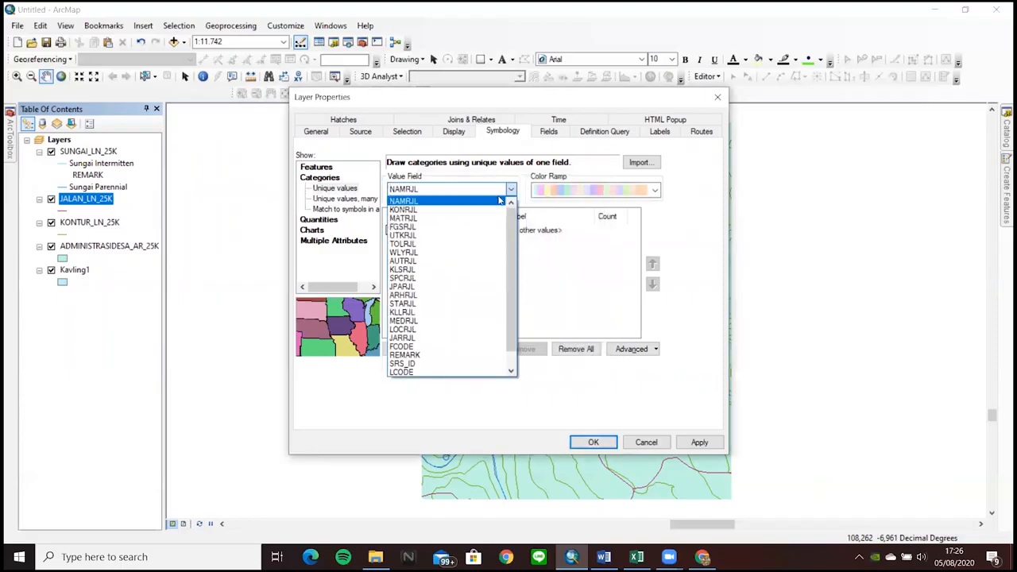
{"action": "left_click", "coordinate": [441, 357]}
{"action": "left_click", "coordinate": [467, 348]}
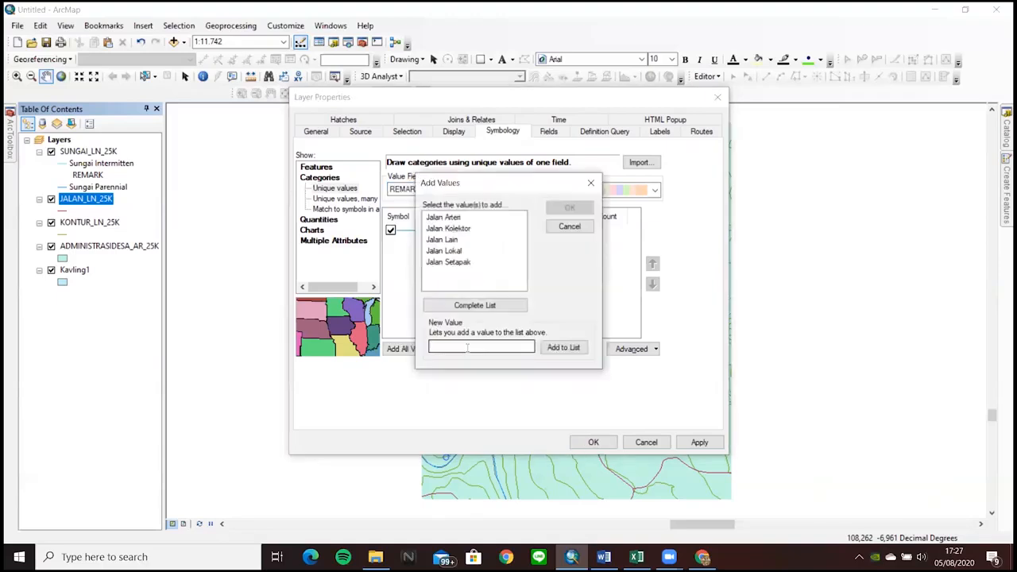
{"action": "left_click", "coordinate": [460, 218]}
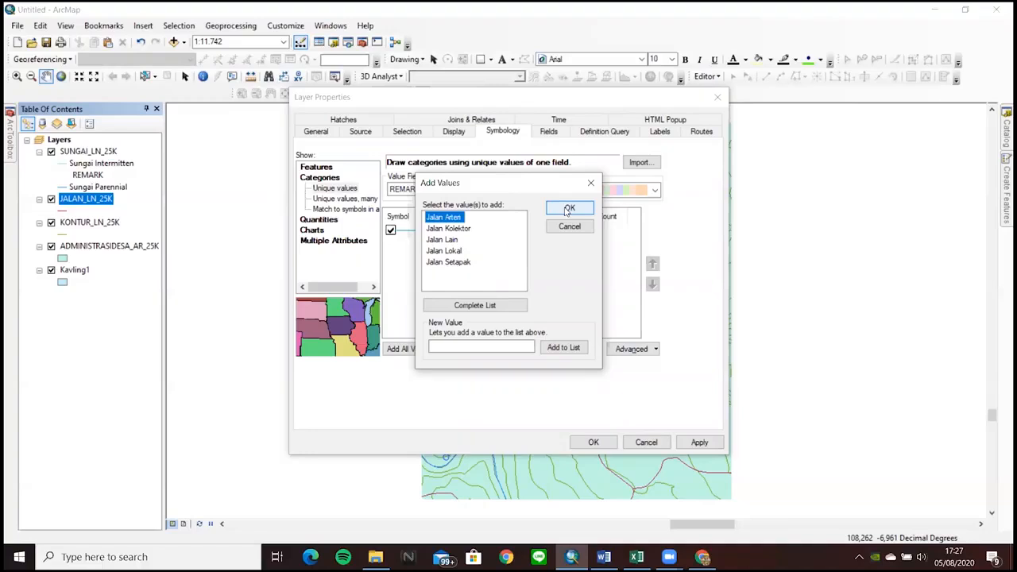
{"action": "left_click", "coordinate": [570, 209]}
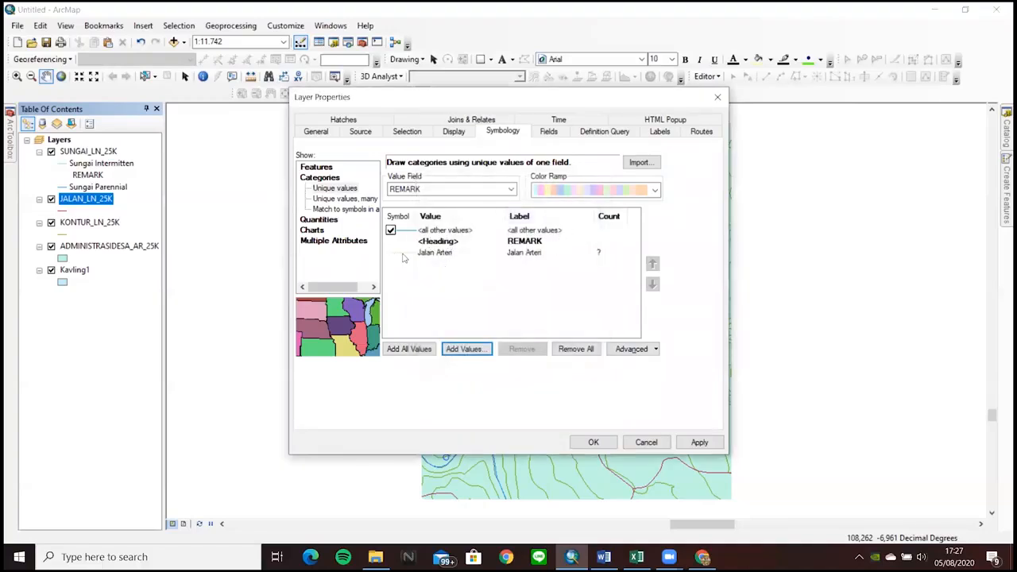
- Clear the label of the all other values entry in the road layer's symbology, leaving it blank
{"action": "left_click", "coordinate": [544, 232]}
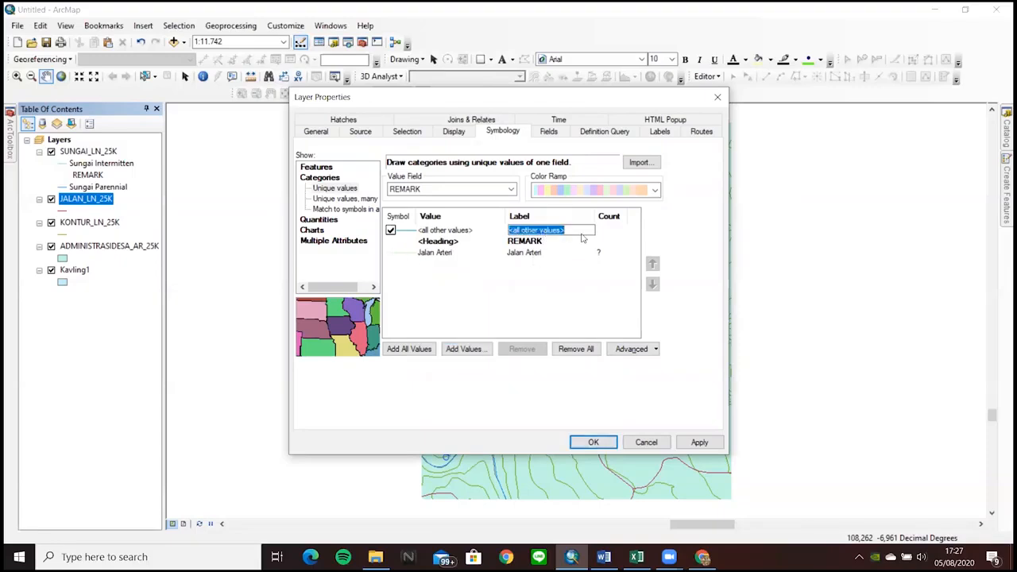
{"action": "key", "text": "BackSpace"}
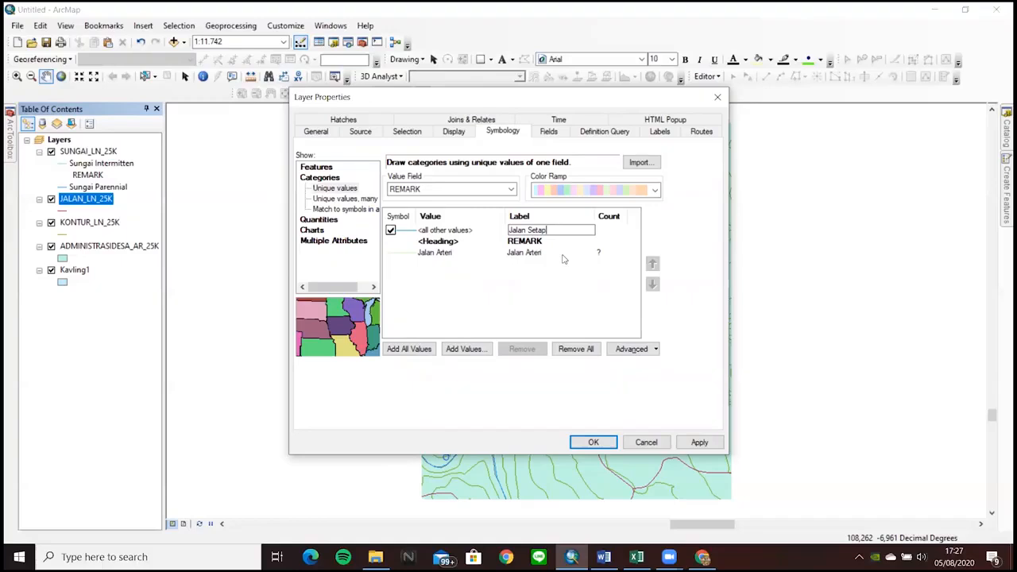
{"action": "key", "text": "BackSpace"}
{"action": "key", "text": "BackSpace"}
{"action": "key", "text": "BackSpace"}
{"action": "key", "text": "BackSpace"}
{"action": "key", "text": "BackSpace"}
{"action": "key", "text": "BackSpace"}
{"action": "key", "text": "BackSpace"}
{"action": "key", "text": "BackSpace"}
{"action": "key", "text": "BackSpace"}
{"action": "key", "text": "BackSpace"}
{"action": "key", "text": "BackSpace"}
{"action": "key", "text": "BackSpace"}
- Add the value Jalan Kolektor to the road layer's unique values
{"action": "left_click", "coordinate": [469, 352]}
{"action": "left_click", "coordinate": [477, 355]}
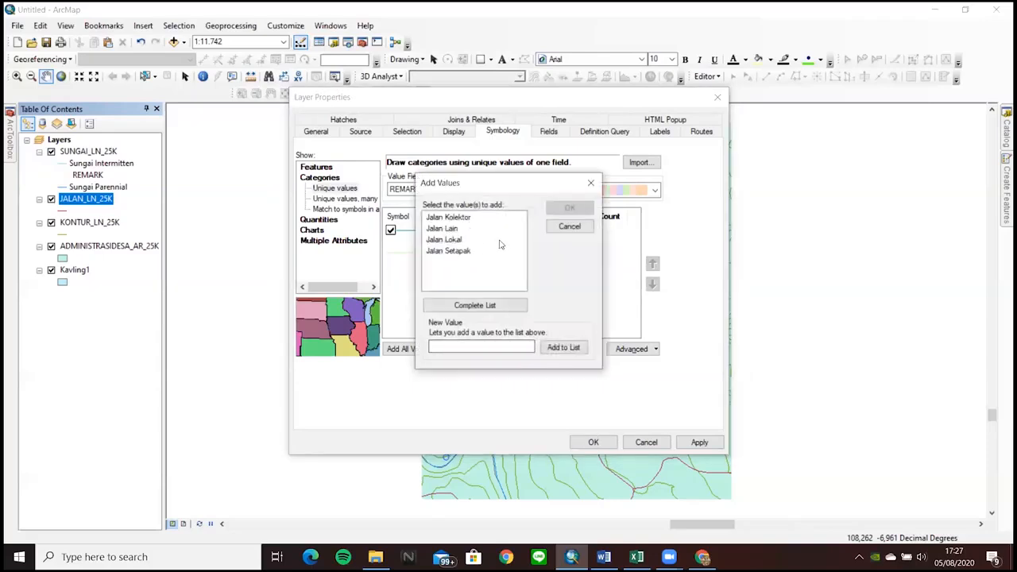
{"action": "left_click", "coordinate": [458, 241]}
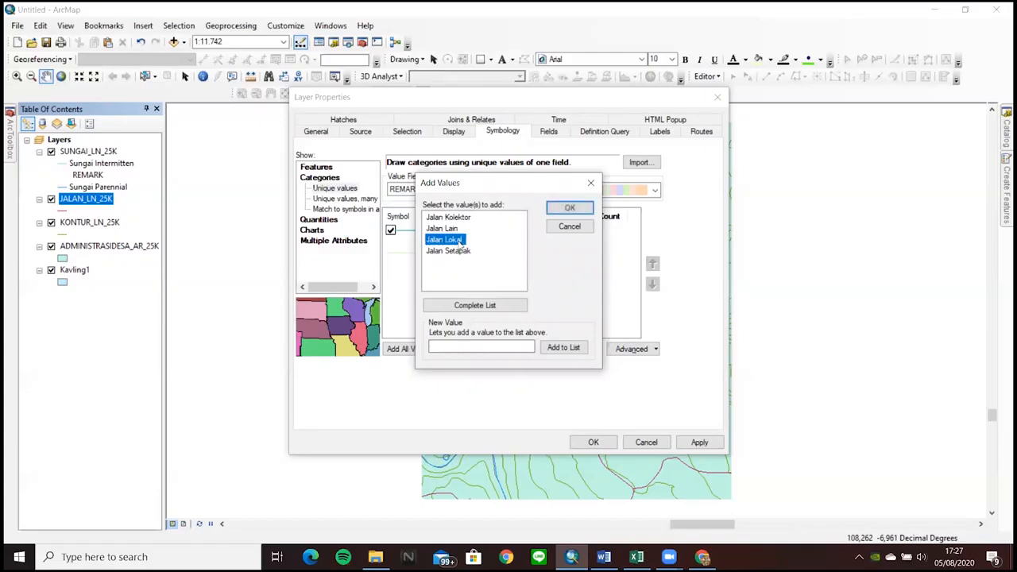
{"action": "left_click", "coordinate": [465, 218]}
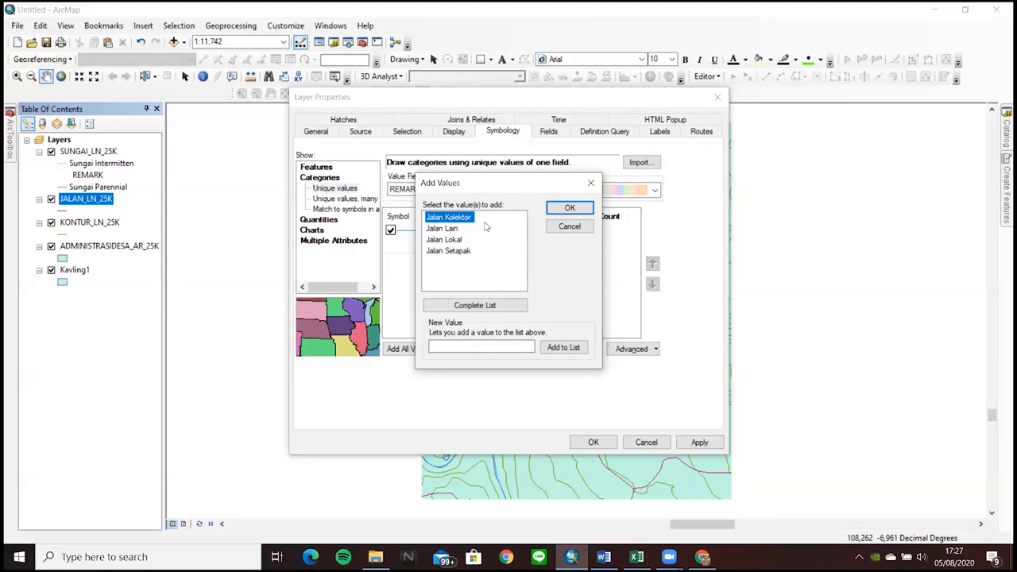
{"action": "left_click", "coordinate": [571, 208]}
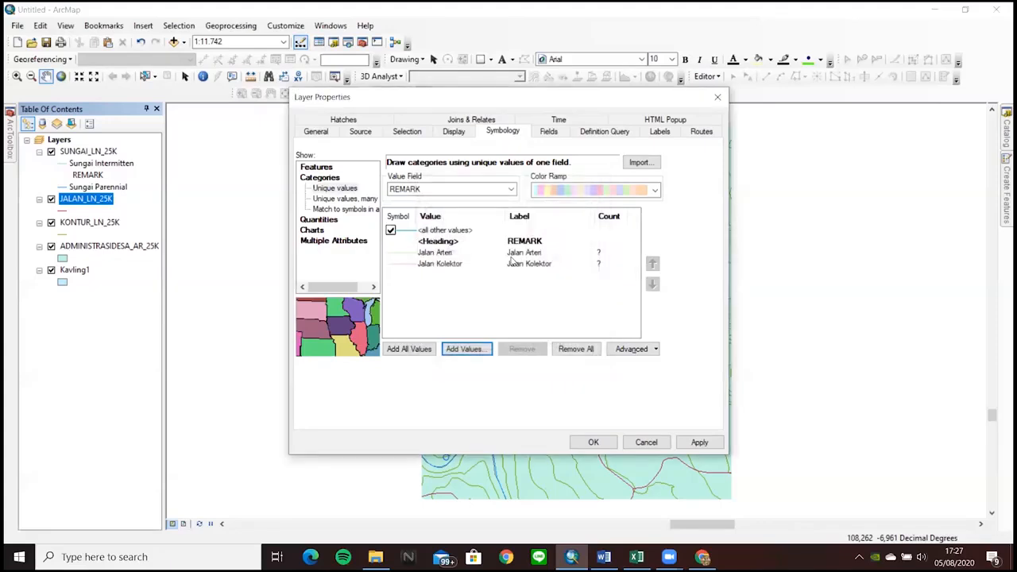
- Assign the thick orange-red ESRI Highway line symbol to the Jalan Arteri and Jalan Kolektor values
{"action": "double_click", "coordinate": [410, 254]}
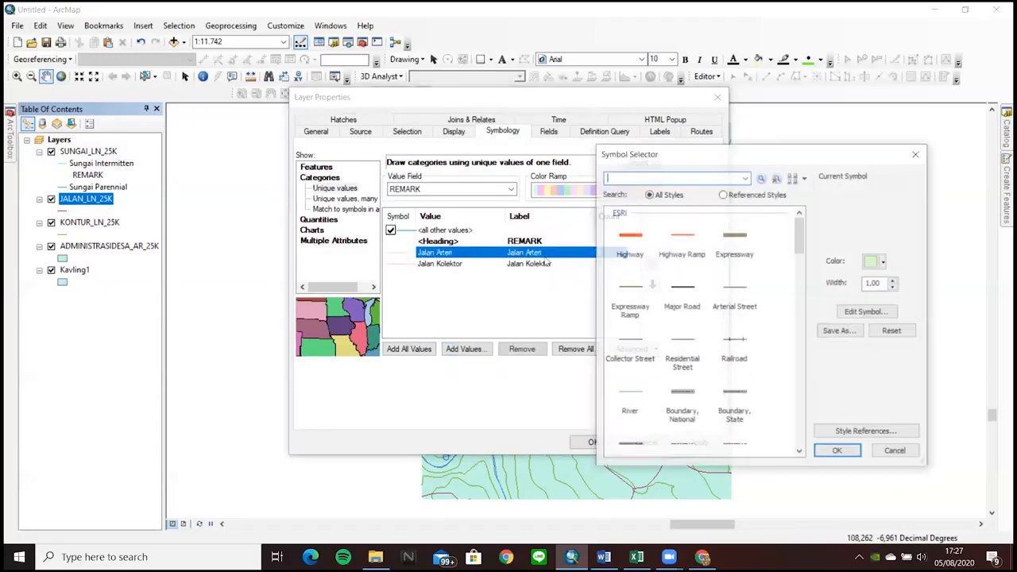
{"action": "left_click", "coordinate": [683, 239]}
{"action": "left_click", "coordinate": [838, 451]}
{"action": "left_click", "coordinate": [445, 264]}
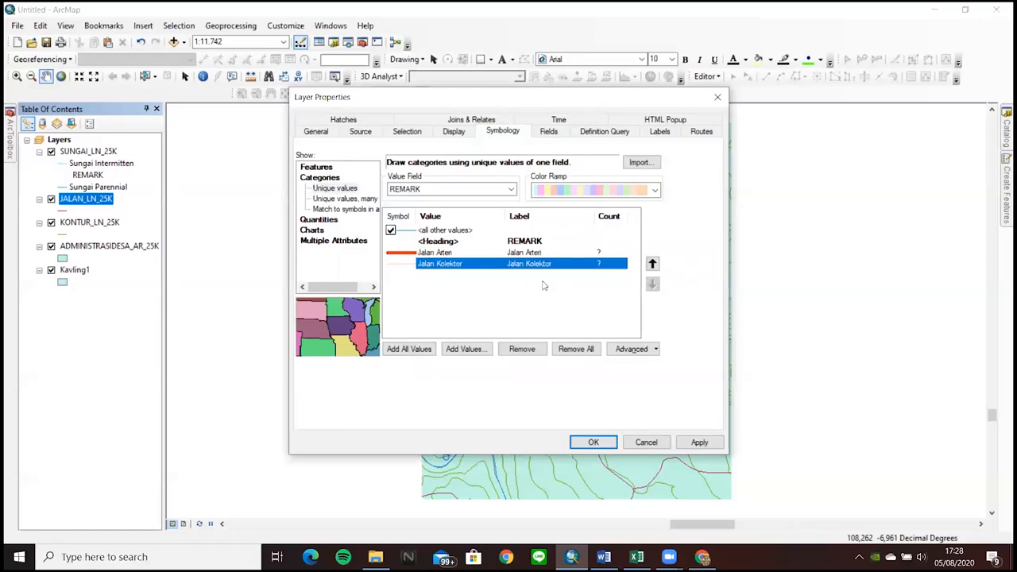
{"action": "double_click", "coordinate": [395, 264]}
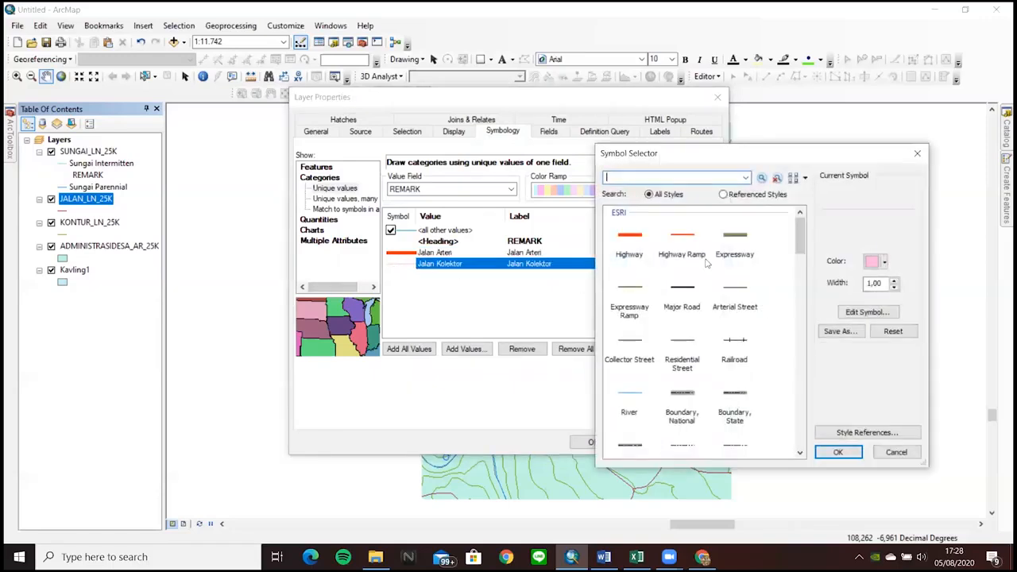
{"action": "left_click", "coordinate": [838, 451]}
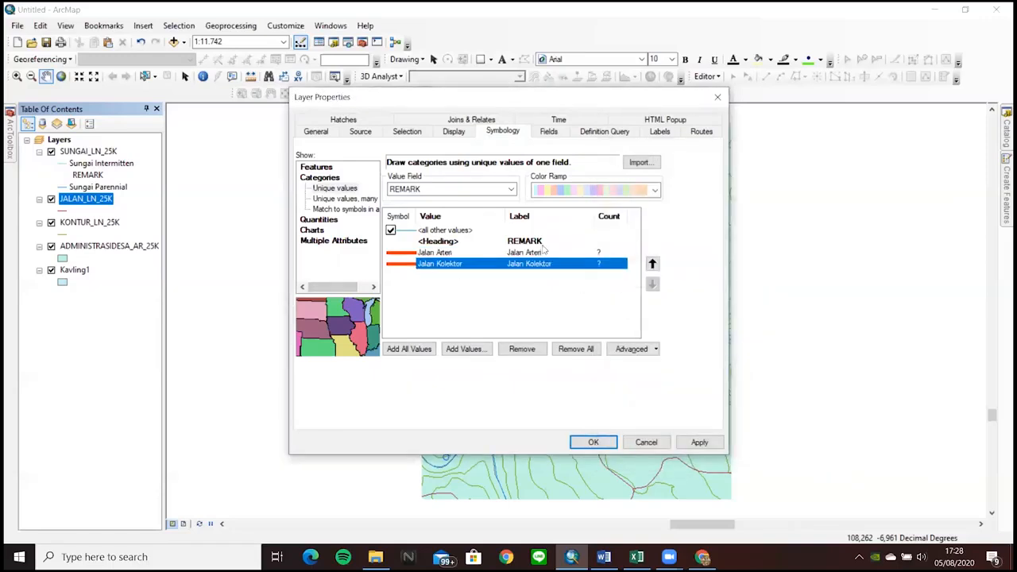
- Assign the Arterial Street line symbol in red to the all other values entry of the road layer
{"action": "double_click", "coordinate": [401, 263]}
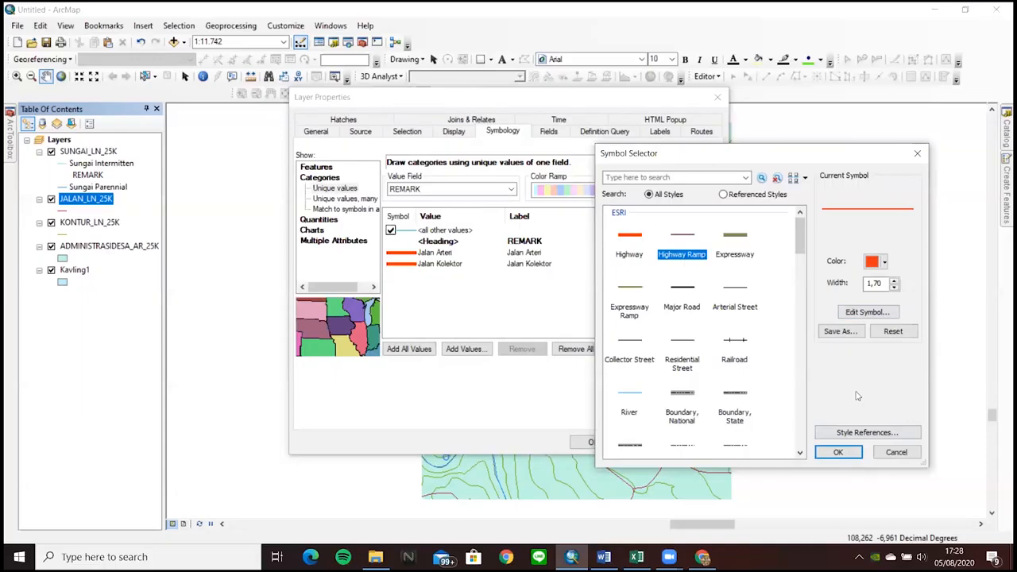
{"action": "left_click", "coordinate": [745, 294]}
{"action": "left_click", "coordinate": [881, 262]}
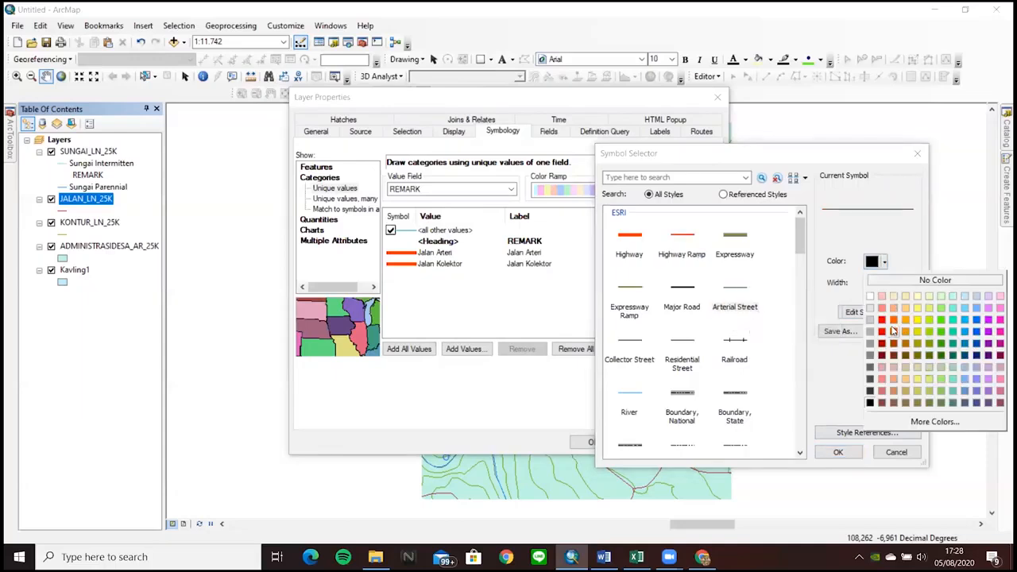
{"action": "left_click", "coordinate": [838, 451]}
- Change the Jalan Arteri and Jalan Kolektor symbols to Highway Ramp, and label the all other values entry Jalan Setapak
{"action": "left_click", "coordinate": [412, 255]}
{"action": "double_click", "coordinate": [412, 255]}
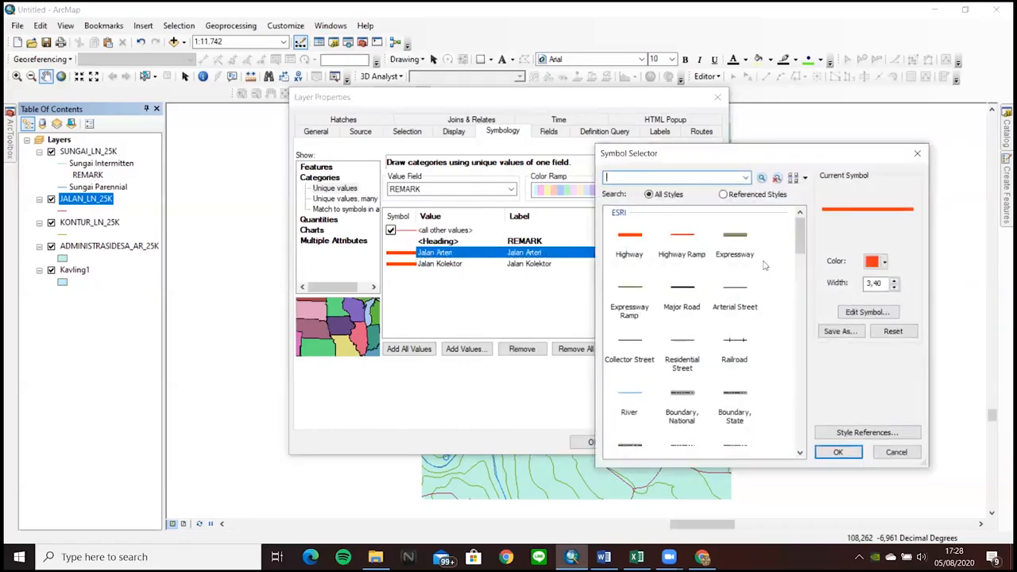
{"action": "left_click", "coordinate": [838, 451]}
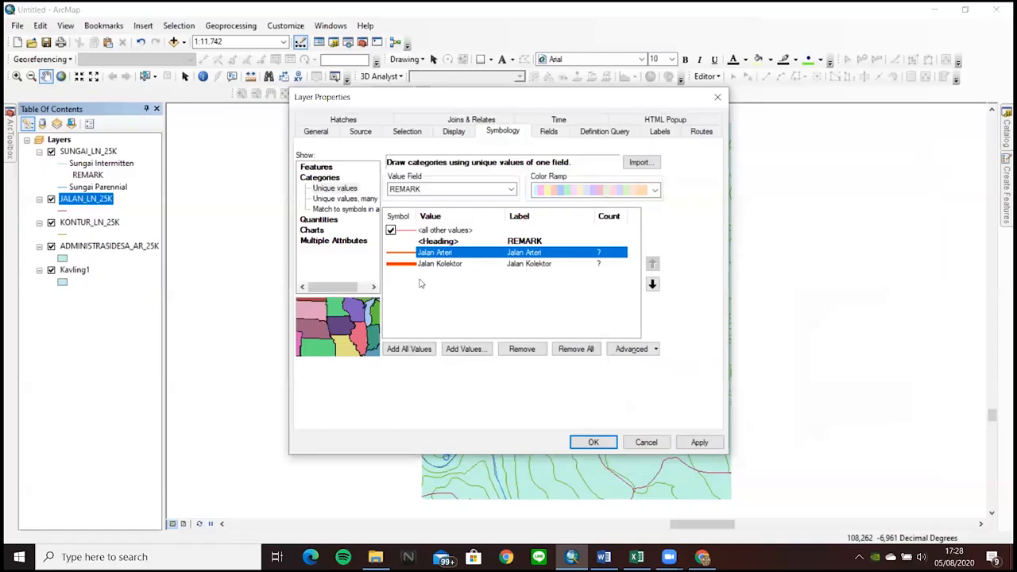
{"action": "left_click", "coordinate": [406, 268]}
{"action": "double_click", "coordinate": [403, 268]}
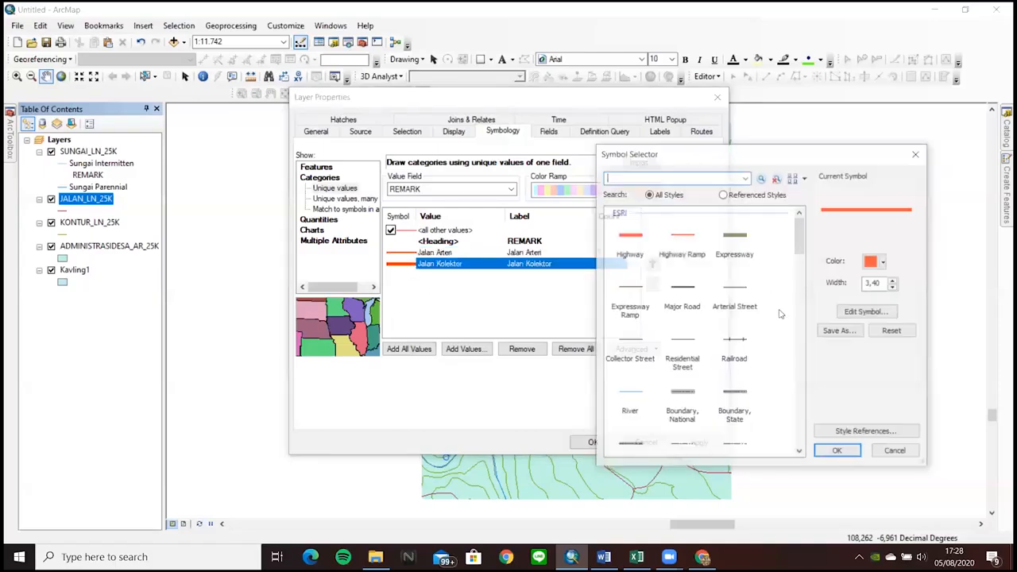
{"action": "left_click", "coordinate": [682, 232]}
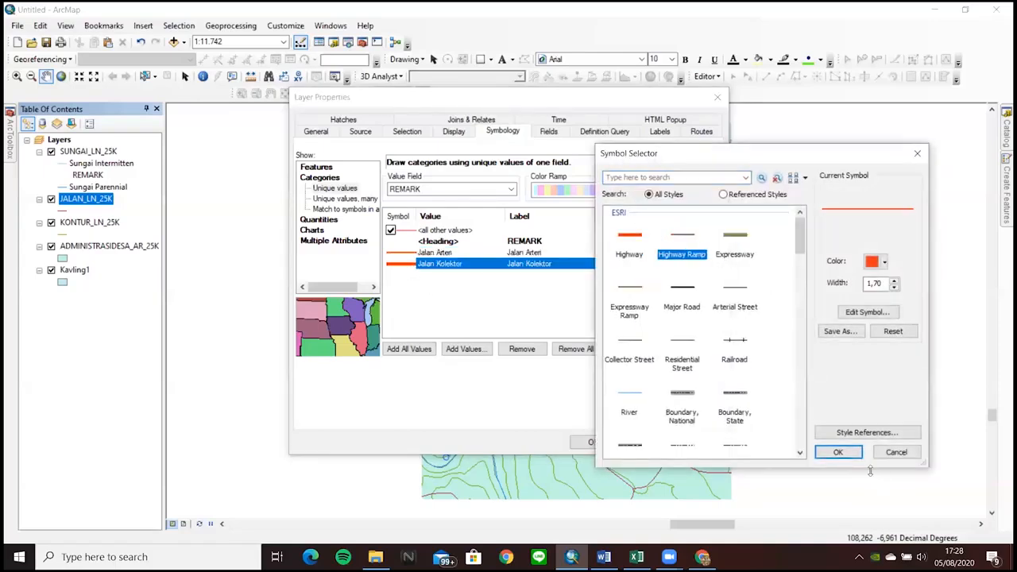
{"action": "left_click", "coordinate": [838, 451]}
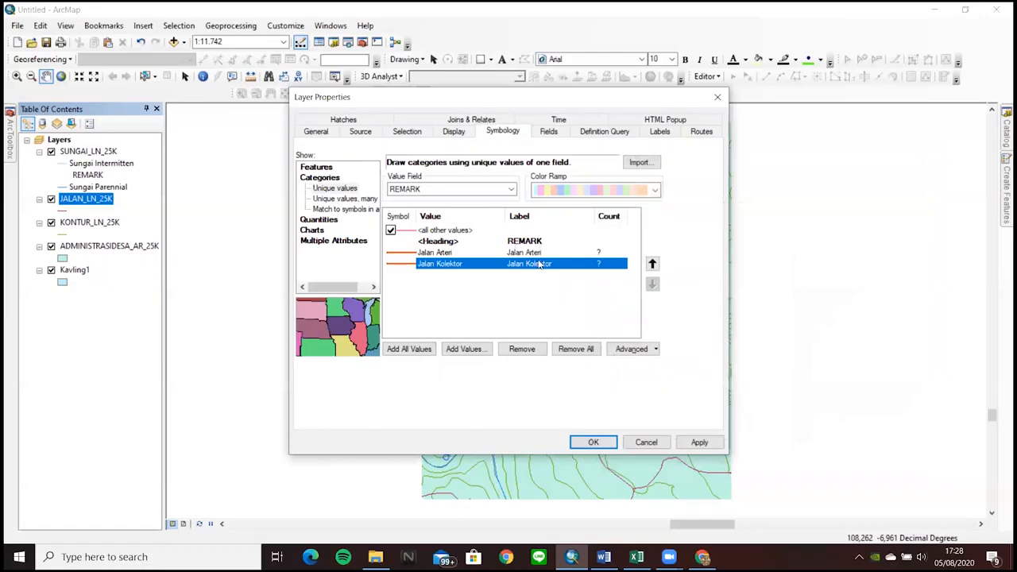
{"action": "left_click", "coordinate": [524, 229]}
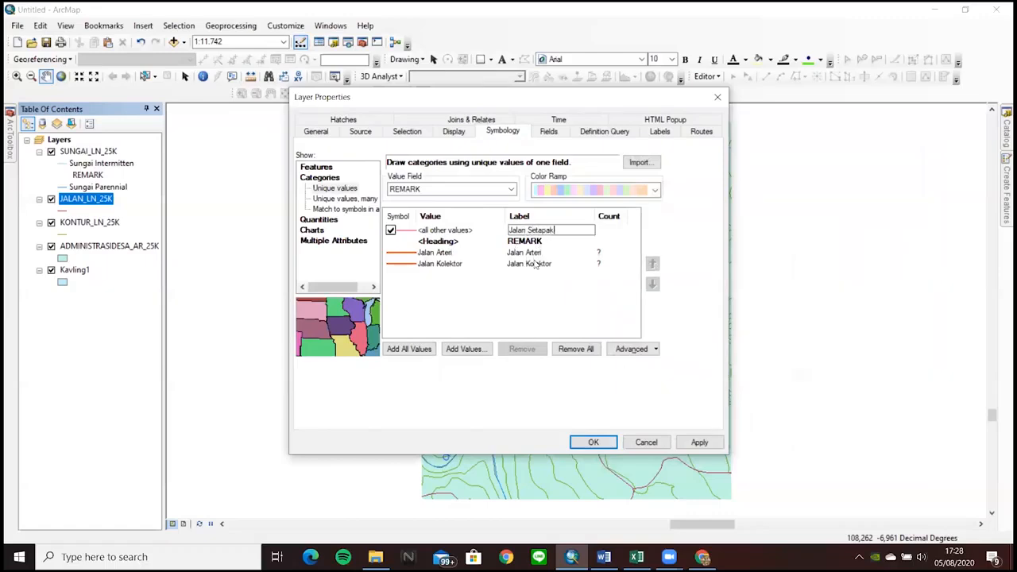
{"action": "left_click", "coordinate": [662, 133]}
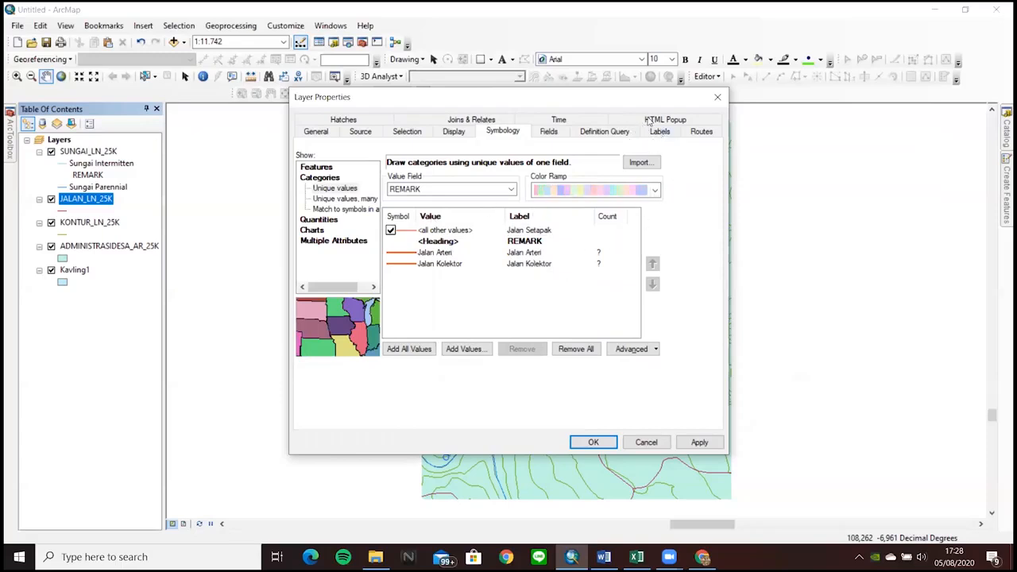
- Turn on feature labels for the road layer using the REMARK field and apply the layer's symbology and label settings
{"action": "left_click", "coordinate": [659, 131]}
{"action": "left_click", "coordinate": [338, 151]}
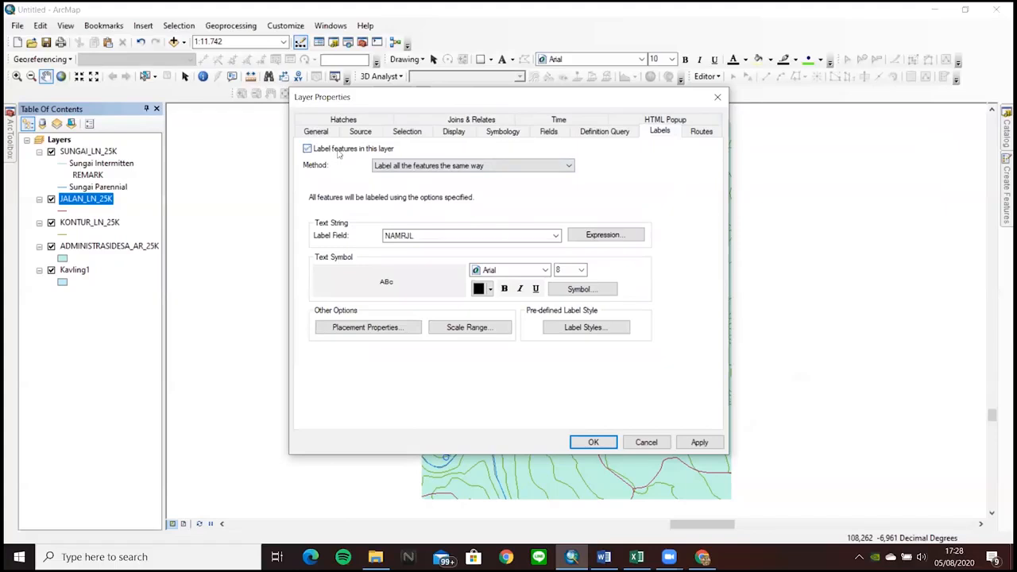
{"action": "left_click", "coordinate": [556, 236]}
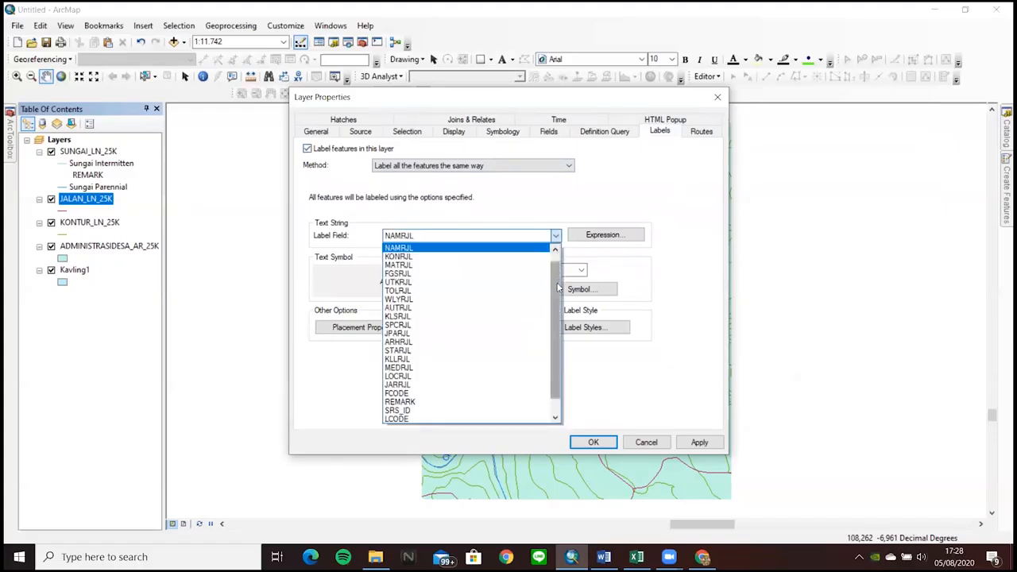
{"action": "left_click", "coordinate": [483, 403]}
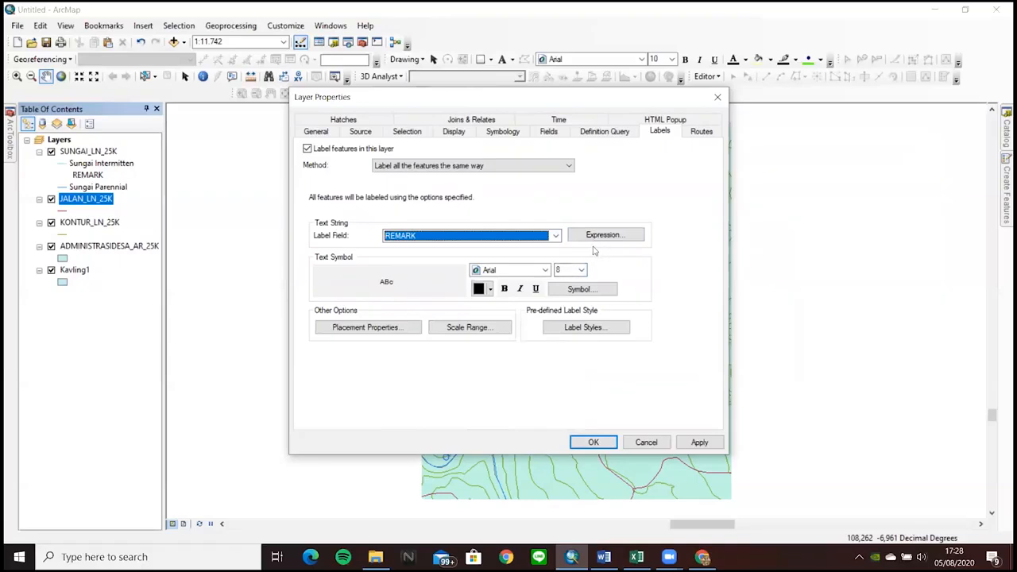
{"action": "left_click", "coordinate": [594, 443]}
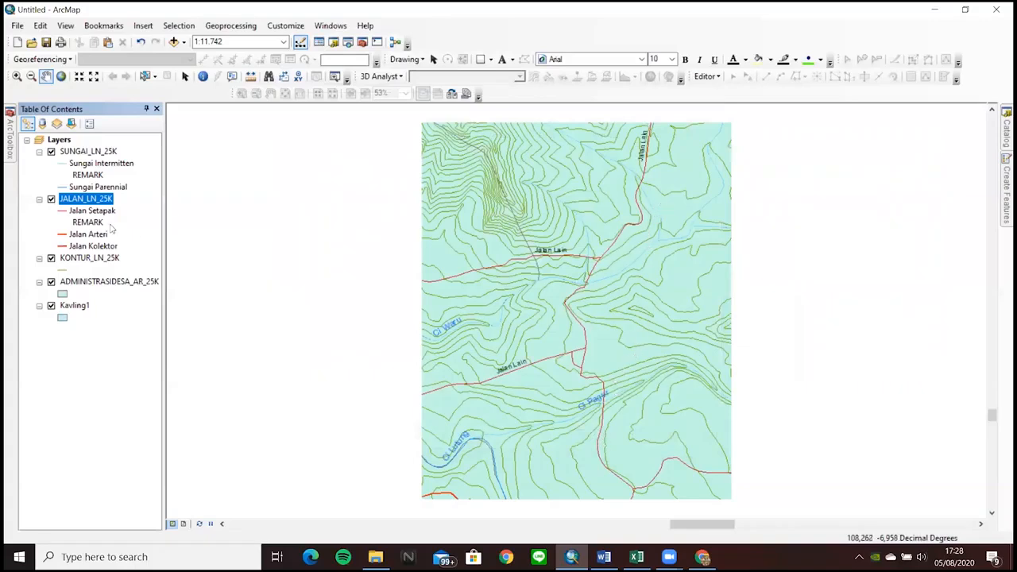
- Turn off the feature labels of the JALAN_LN_25K layer
{"action": "right_click", "coordinate": [97, 201]}
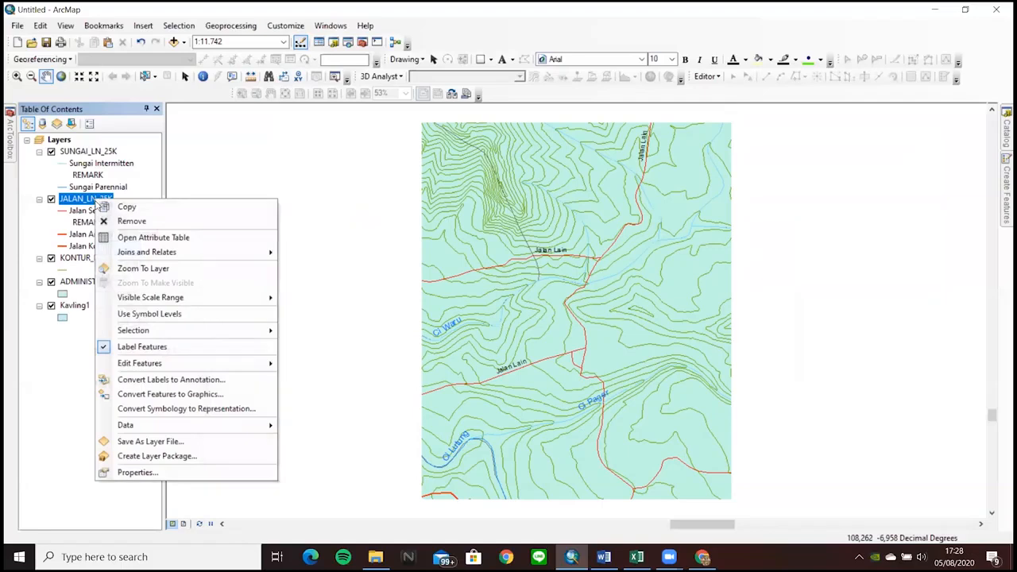
{"action": "left_click", "coordinate": [230, 475]}
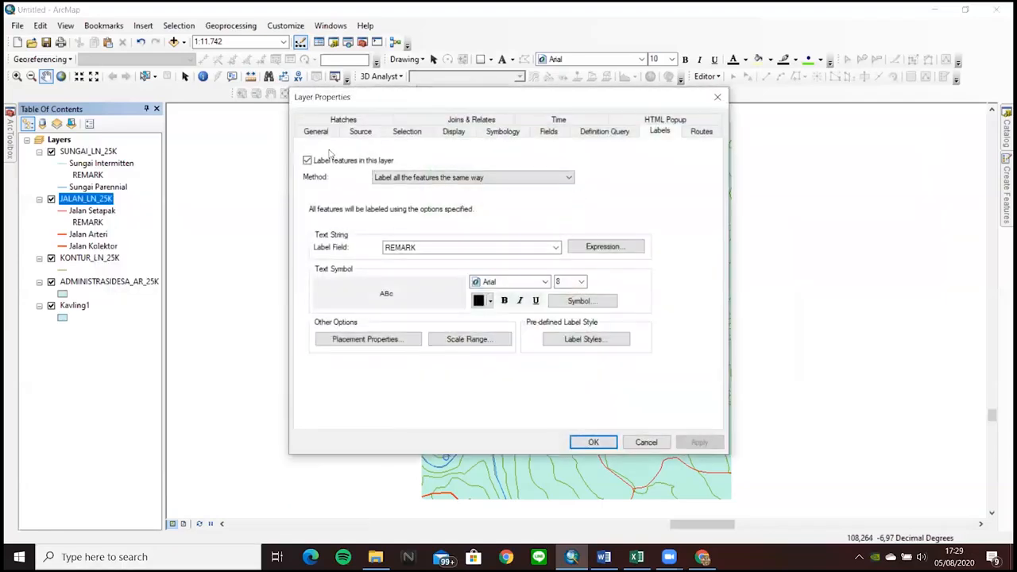
{"action": "left_click", "coordinate": [330, 165]}
{"action": "left_click", "coordinate": [606, 440]}
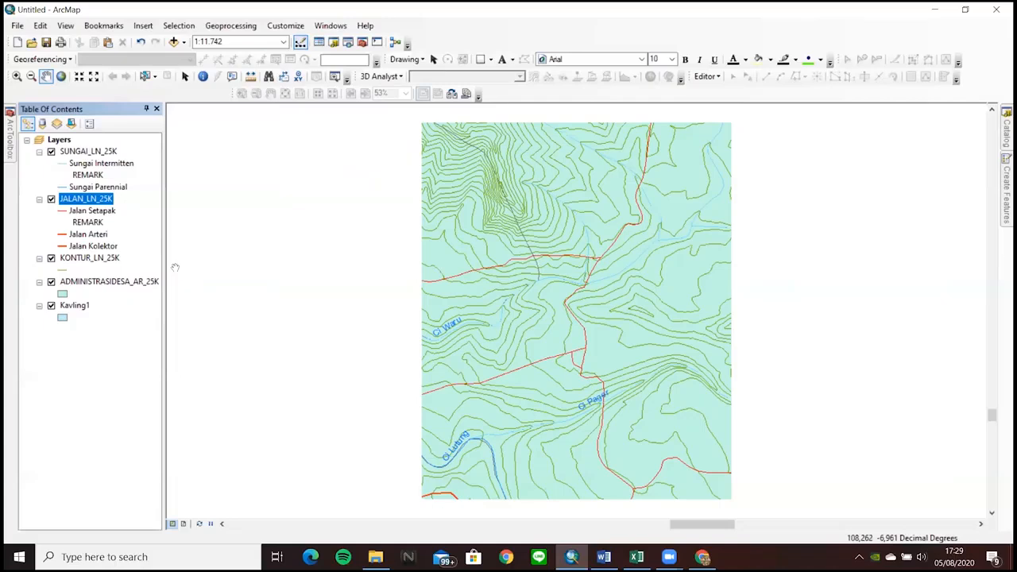
- Set the KONTUR_LN_25K symbology to unique values of the IDXKNT field and add the value 1
{"action": "left_click", "coordinate": [89, 258]}
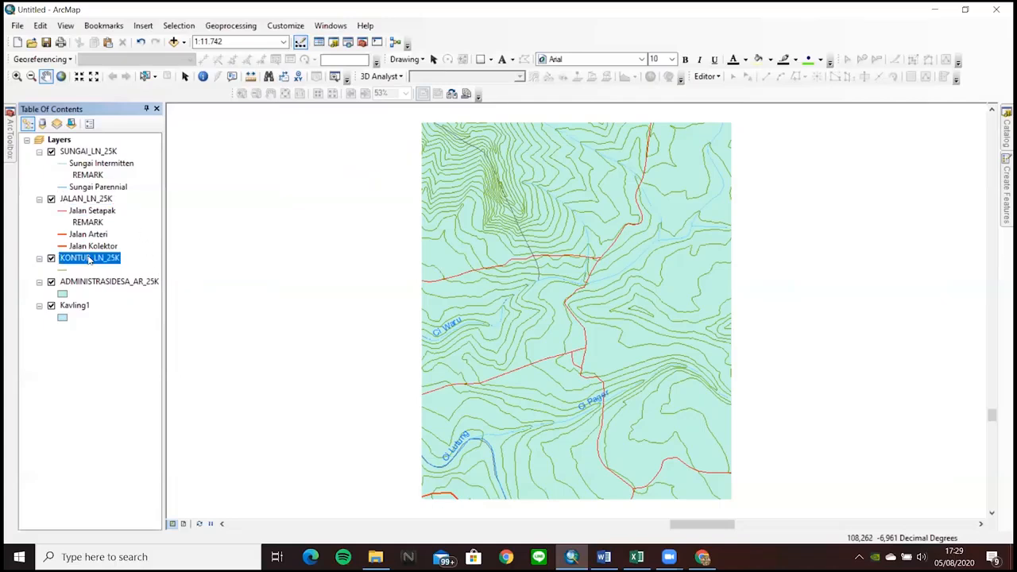
{"action": "right_click", "coordinate": [89, 258]}
{"action": "left_click", "coordinate": [219, 528]}
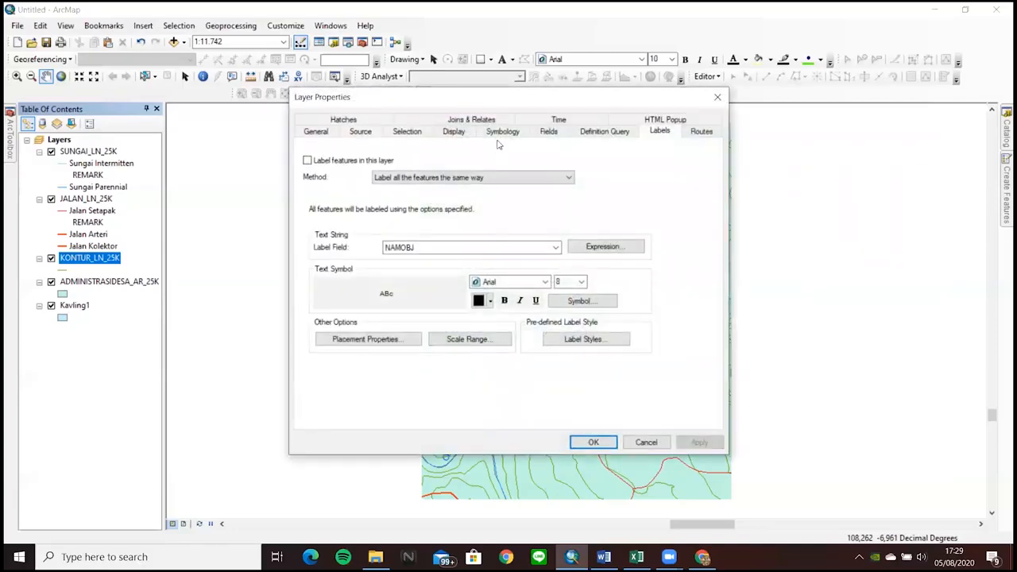
{"action": "left_click", "coordinate": [502, 132]}
{"action": "left_click", "coordinate": [327, 177]}
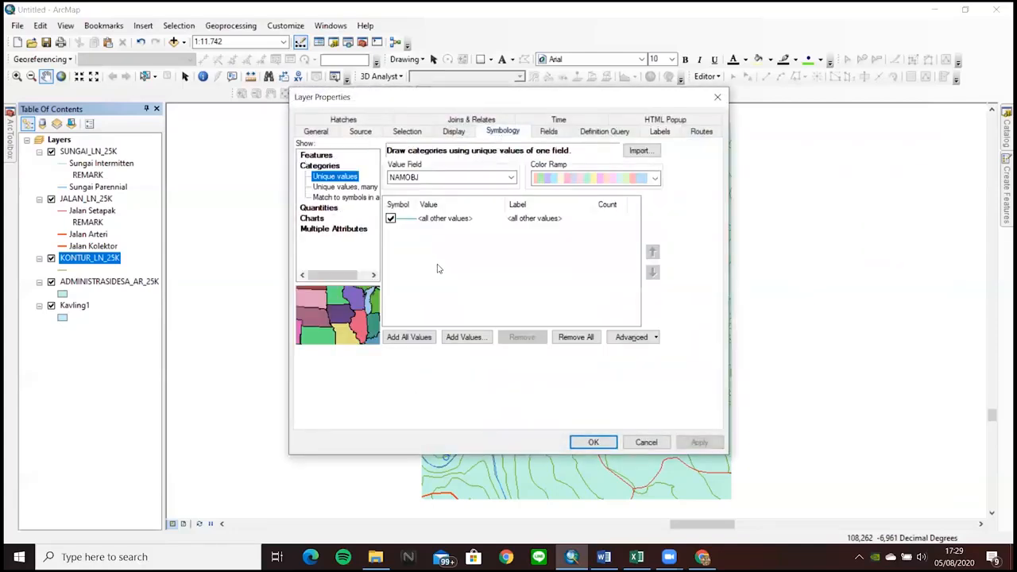
{"action": "left_click", "coordinate": [512, 178]}
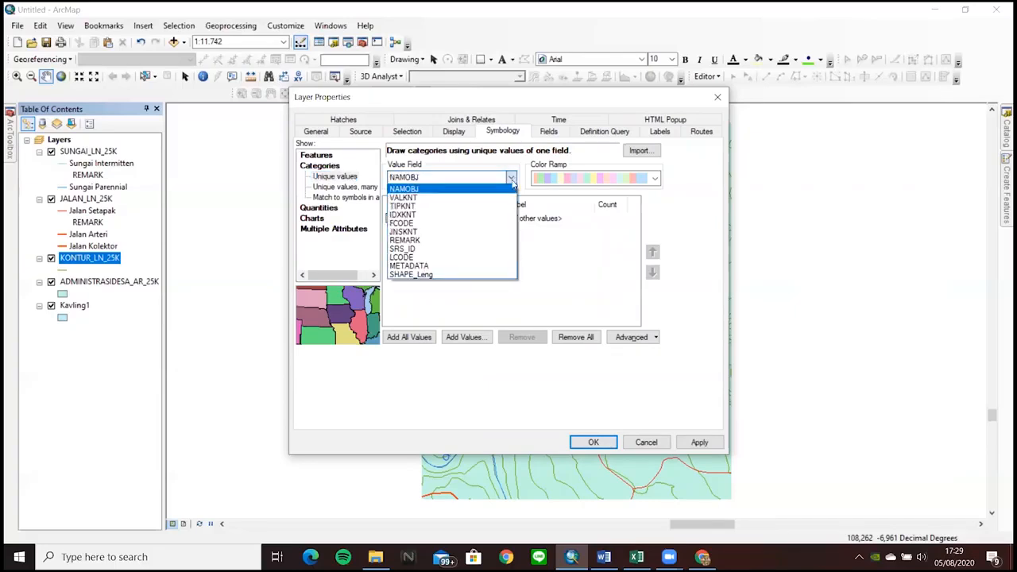
{"action": "left_click", "coordinate": [415, 214]}
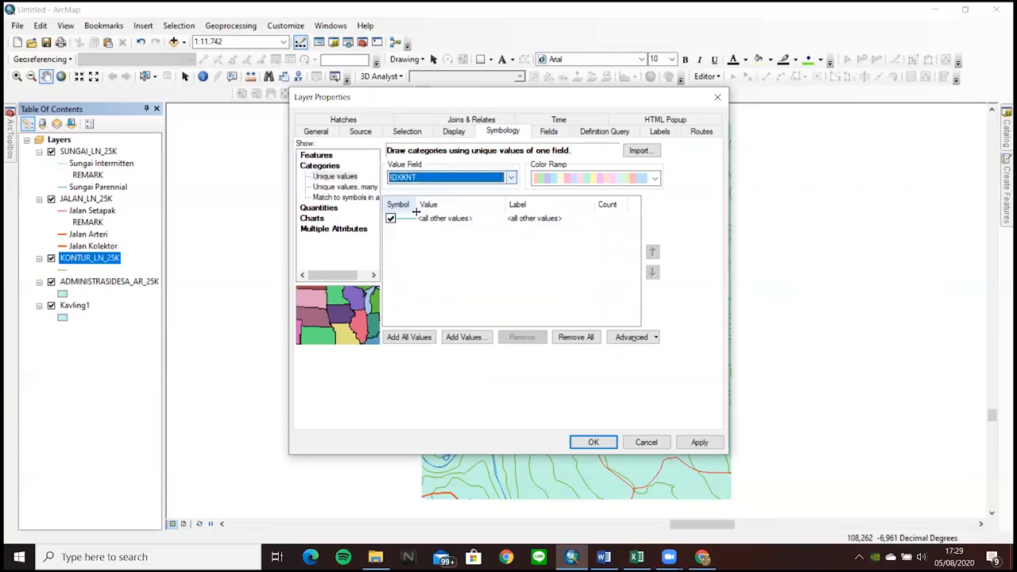
{"action": "left_click", "coordinate": [467, 337]}
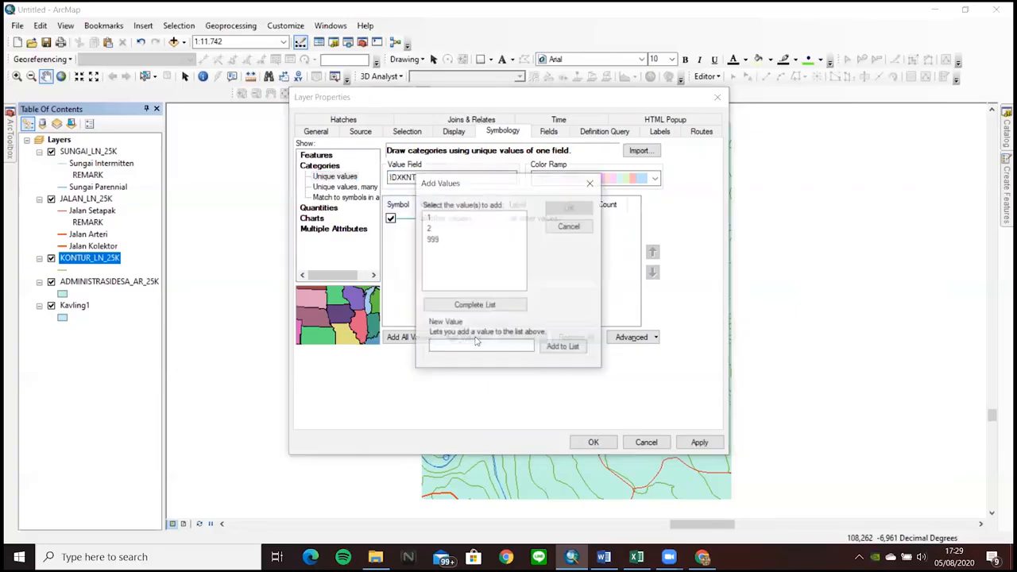
{"action": "left_click", "coordinate": [429, 208]}
{"action": "left_click", "coordinate": [568, 208]}
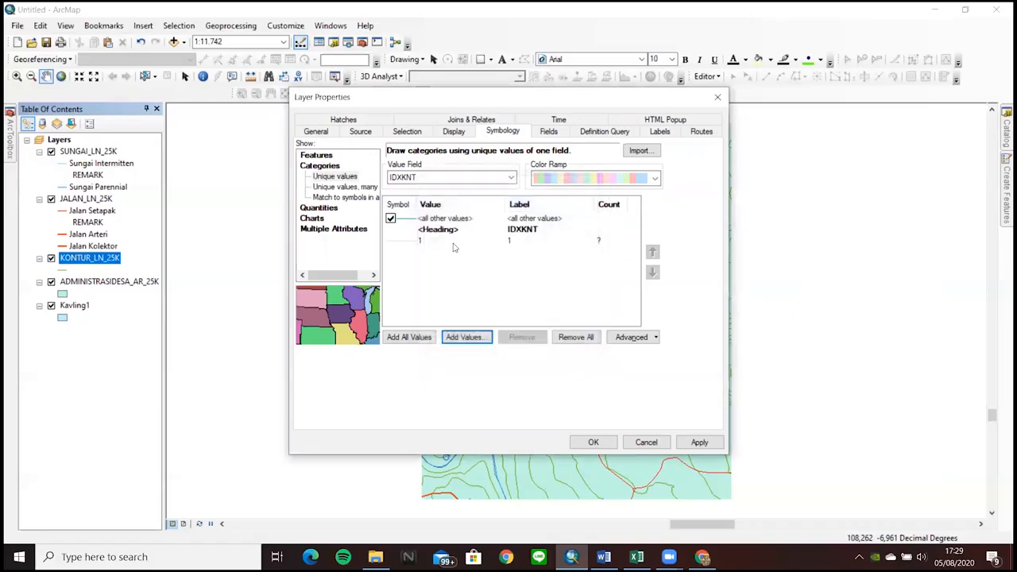
- Assign the Contour, Bathymetric, Index Primary line symbol to the contour layer's value 1
{"action": "double_click", "coordinate": [405, 241]}
{"action": "left_click_drag", "start_coordinate": [803, 255], "coordinate": [805, 362]}
{"action": "left_click", "coordinate": [682, 435]}
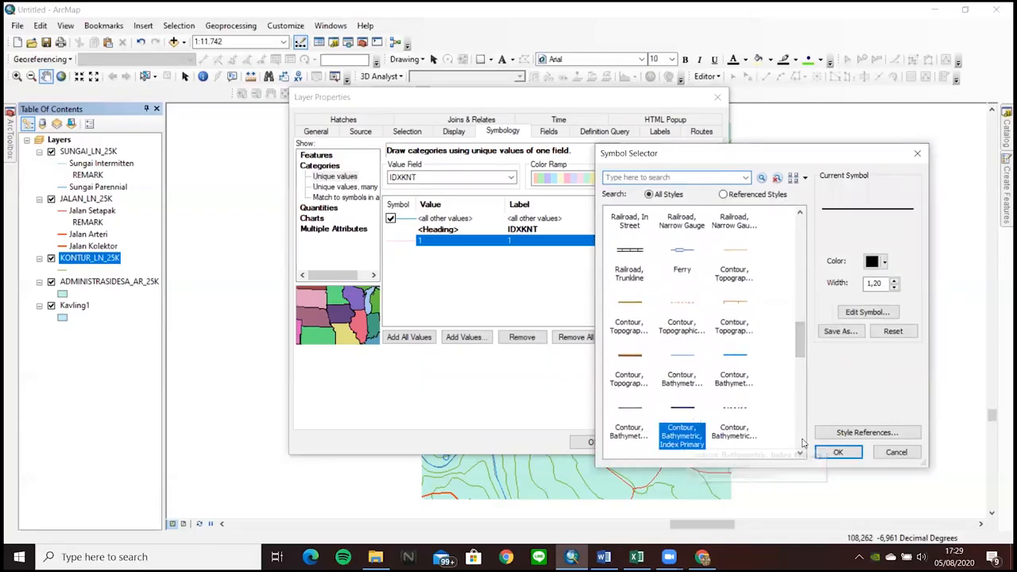
{"action": "left_click", "coordinate": [849, 453]}
- Assign the Contour, Bathymetric, Primary line symbol in dark gray to the contour layer's all other values entry
{"action": "double_click", "coordinate": [405, 241]}
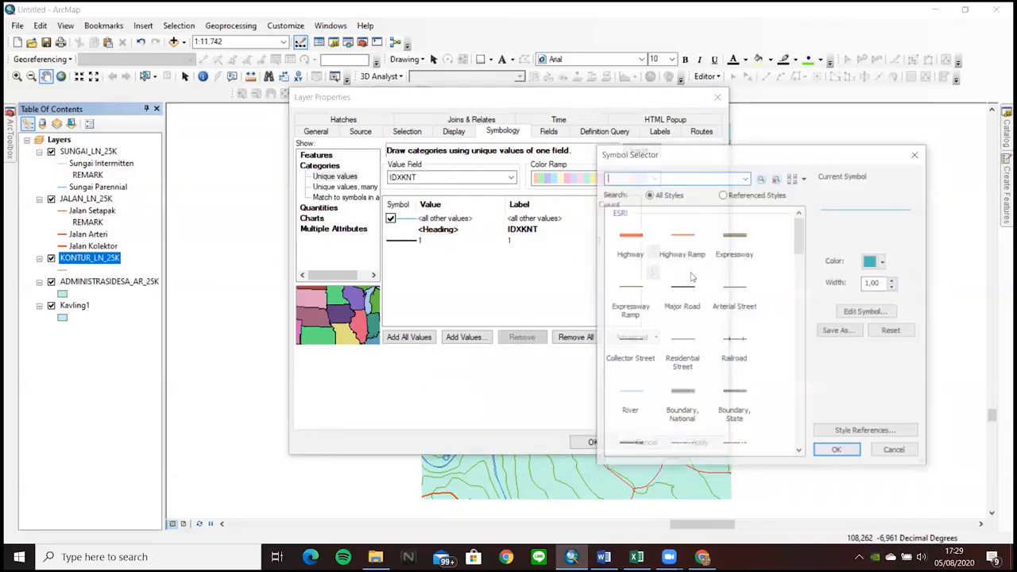
{"action": "left_click_drag", "start_coordinate": [801, 242], "coordinate": [804, 359]}
{"action": "left_click", "coordinate": [618, 330]}
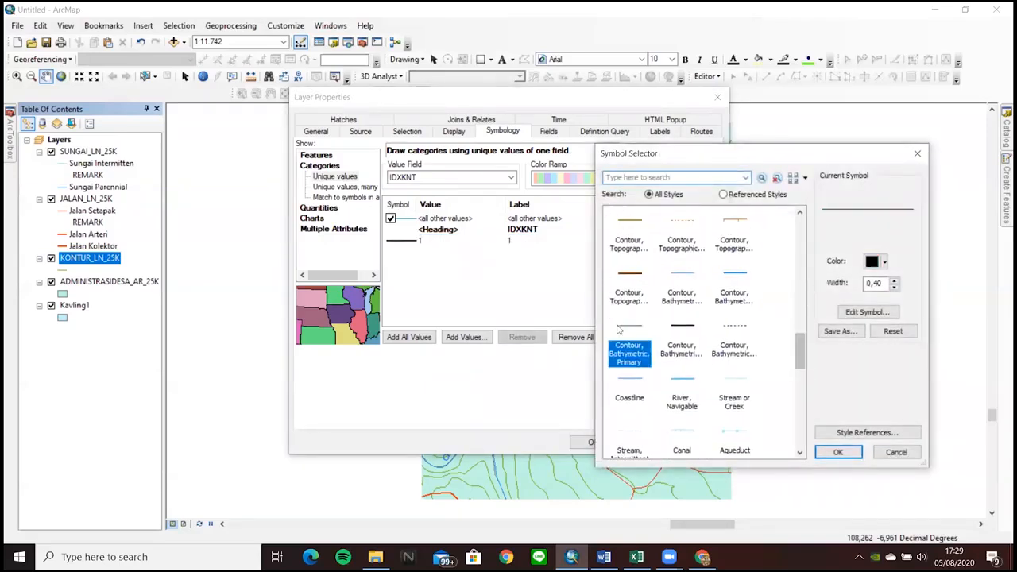
{"action": "left_click", "coordinate": [883, 262]}
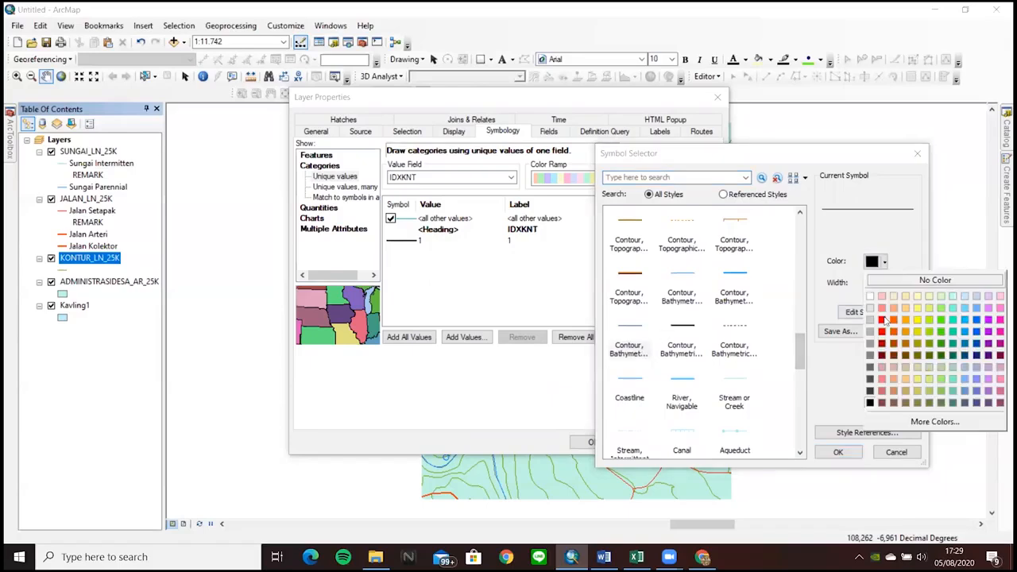
{"action": "left_click", "coordinate": [872, 379]}
{"action": "left_click", "coordinate": [884, 262]}
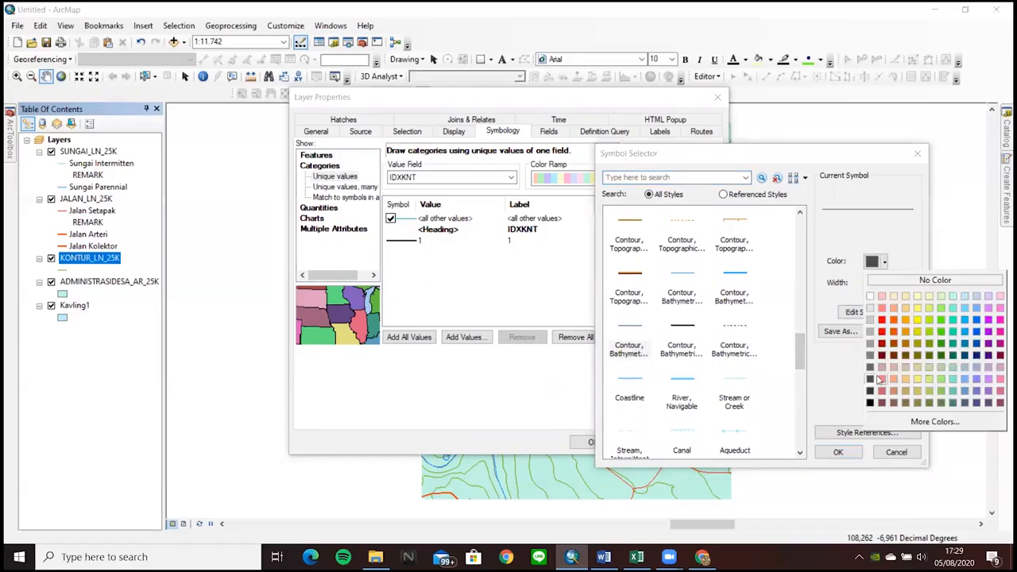
{"action": "left_click", "coordinate": [871, 379]}
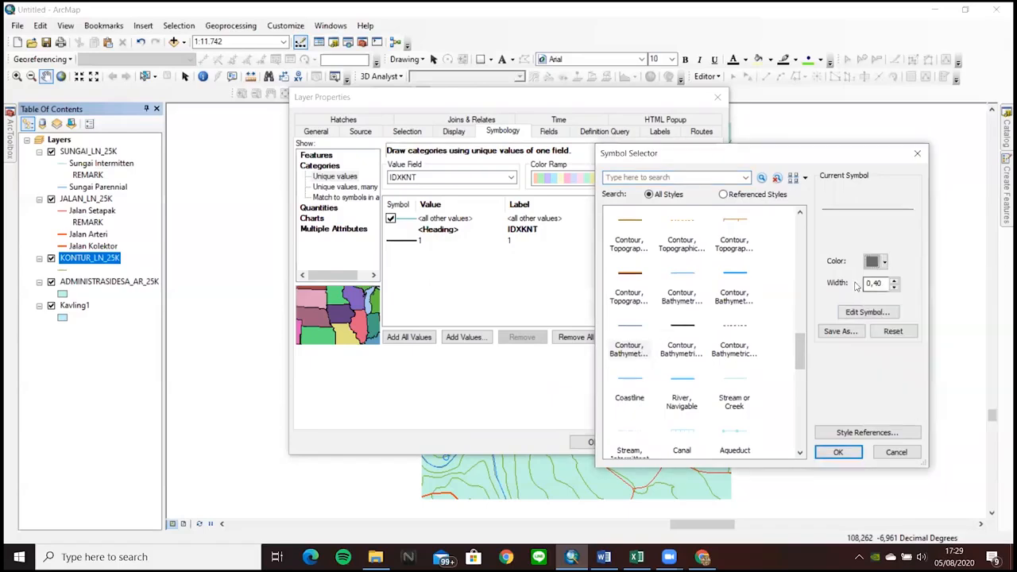
{"action": "left_click", "coordinate": [838, 452]}
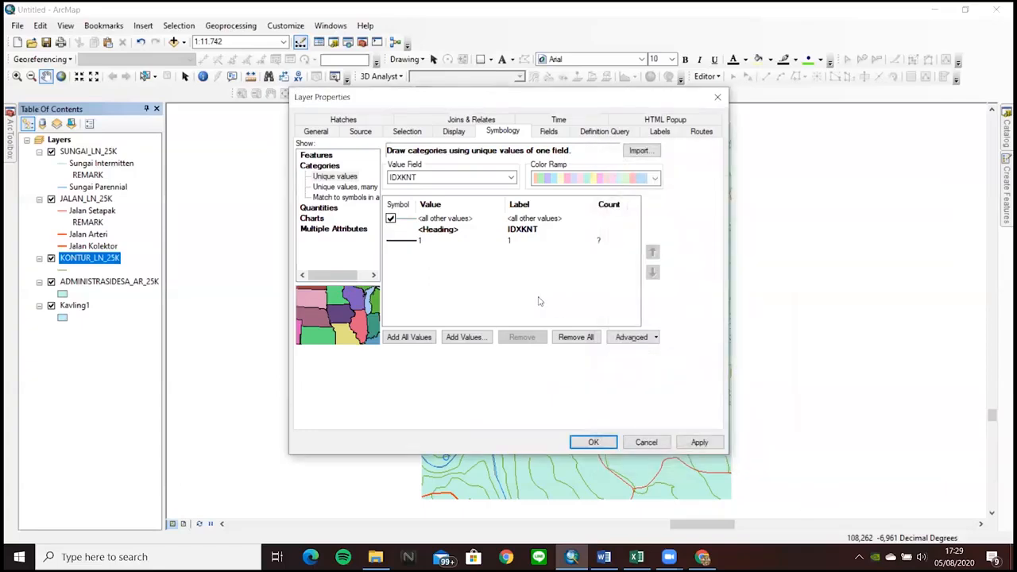
- Label the contour layer's value 1 as Kontur Indeks and its all other values entry as Kontur Interval
{"action": "left_click", "coordinate": [518, 245]}
{"action": "left_click", "coordinate": [518, 245]}
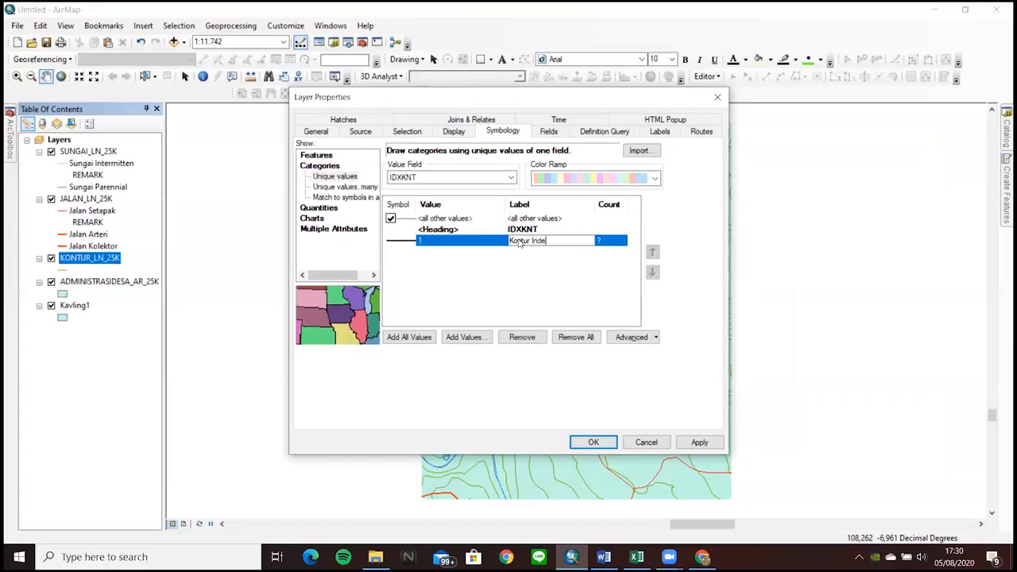
{"action": "left_click", "coordinate": [535, 220]}
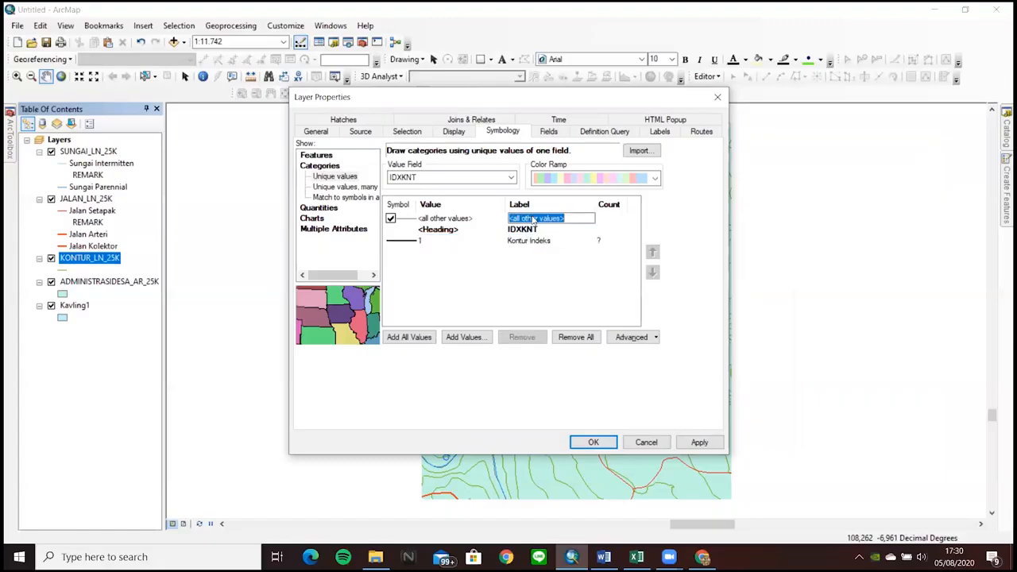
{"action": "key", "text": "Delete"}
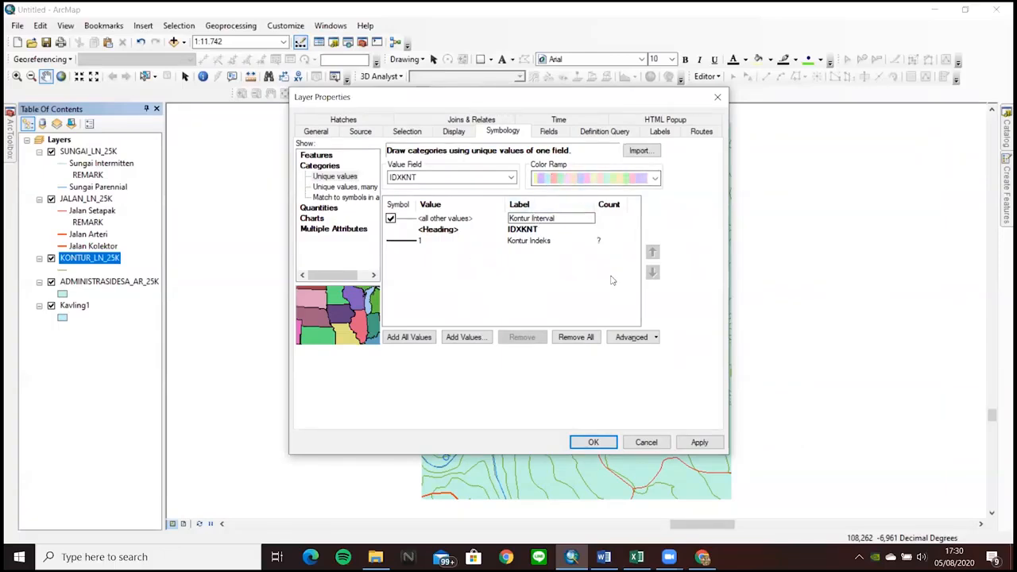
- Turn on labeling for the contour layer and set it to define classes of features and label each class differently
{"action": "left_click", "coordinate": [660, 132]}
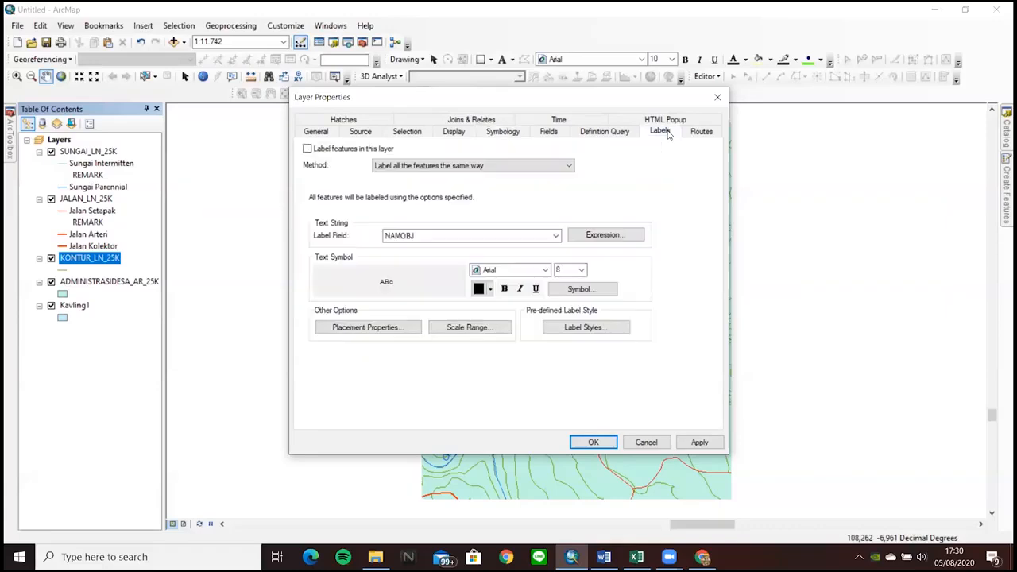
{"action": "left_click", "coordinate": [351, 151]}
{"action": "left_click", "coordinate": [523, 166]}
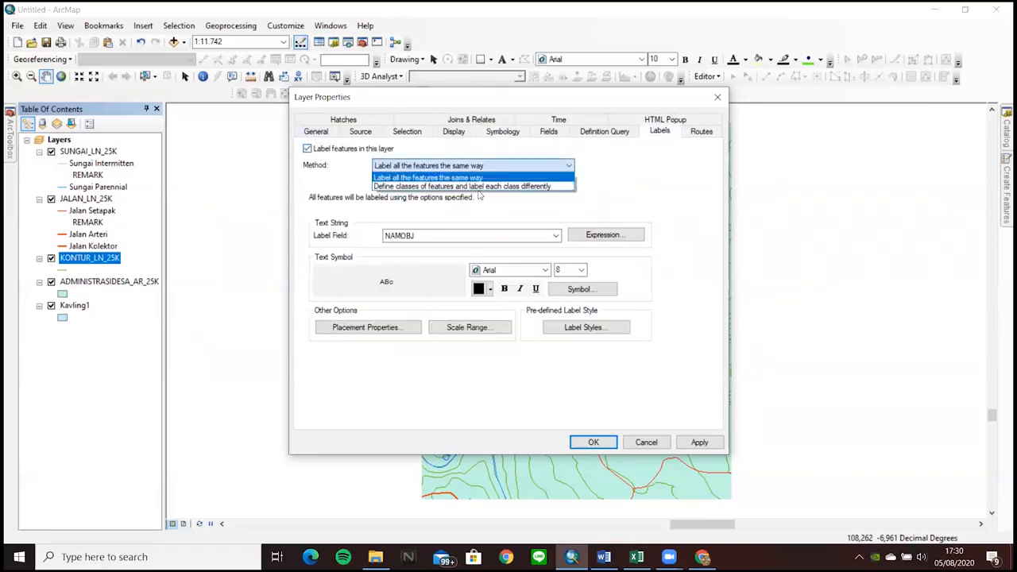
{"action": "left_click", "coordinate": [450, 187]}
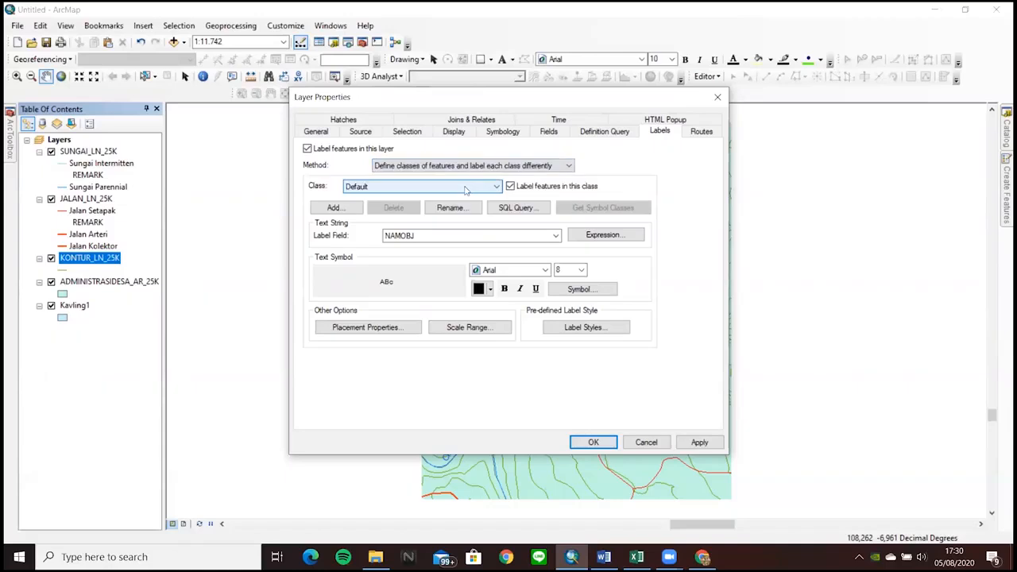
- Restrict the contour layer's Default label class with the SQL query "IDXKNT" = 1
{"action": "left_click", "coordinate": [517, 208]}
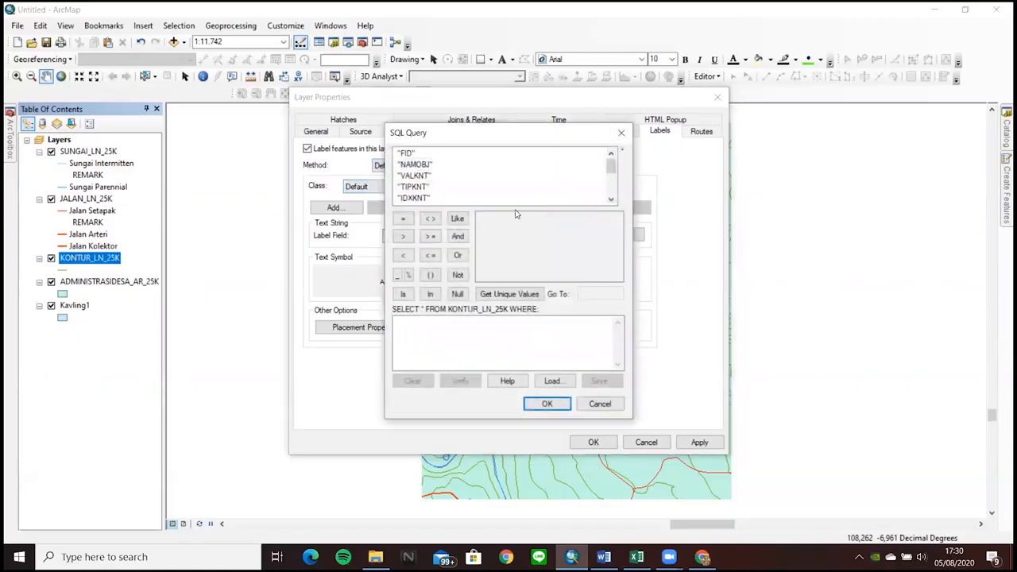
{"action": "left_click", "coordinate": [418, 198]}
{"action": "double_click", "coordinate": [418, 198]}
{"action": "left_click", "coordinate": [403, 219]}
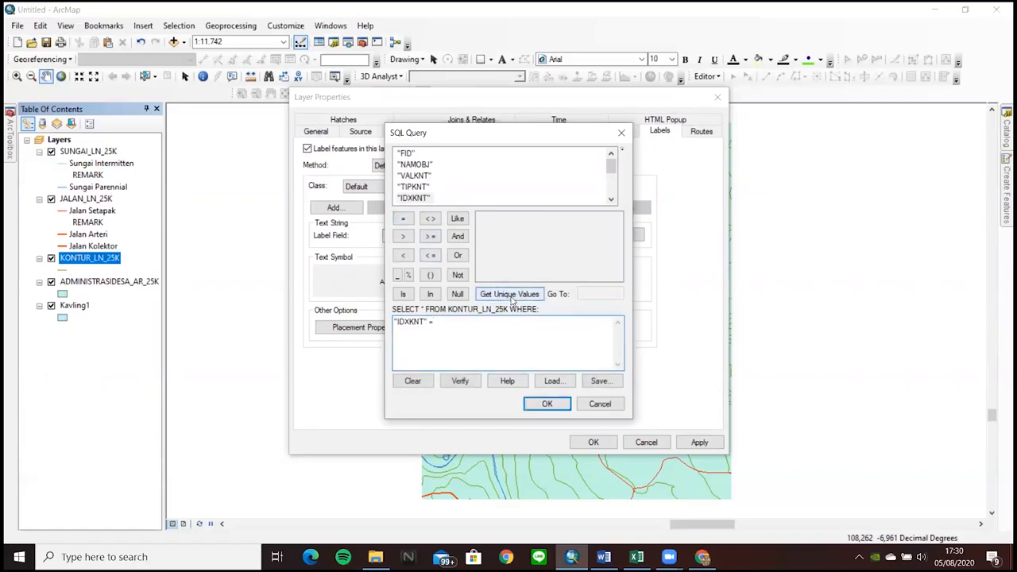
{"action": "left_click", "coordinate": [523, 297]}
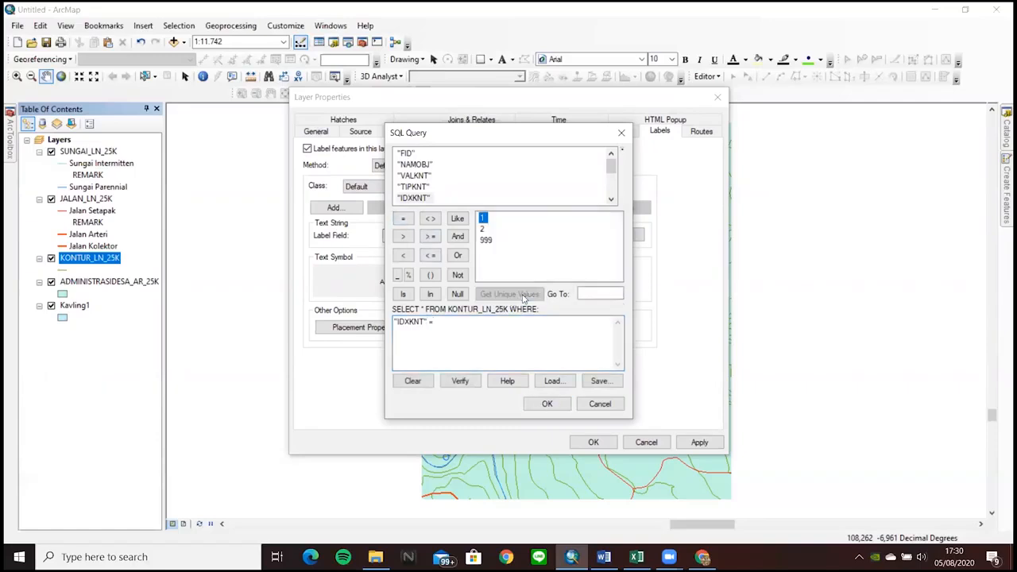
{"action": "double_click", "coordinate": [483, 218]}
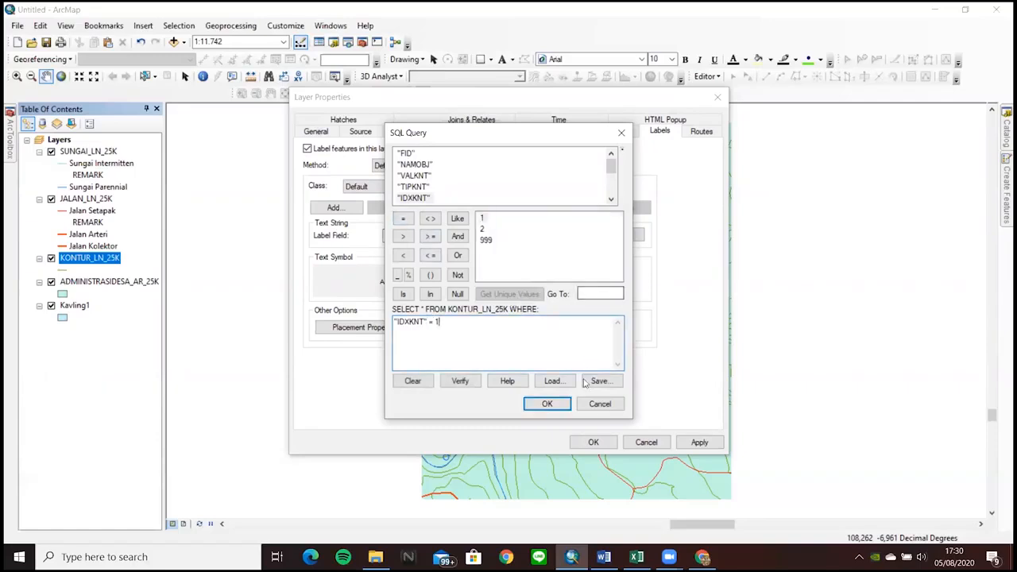
{"action": "left_click", "coordinate": [547, 403]}
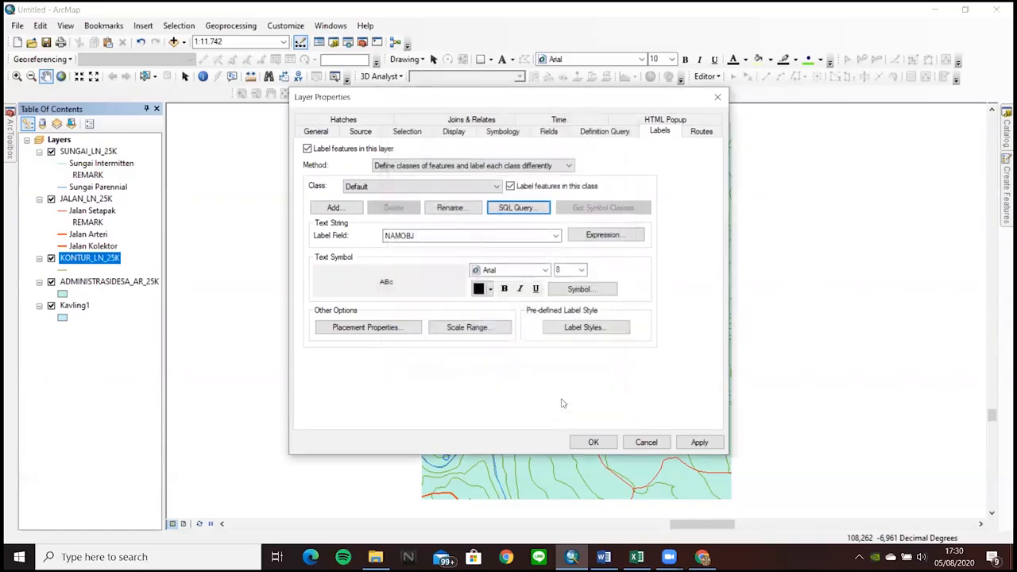
- Set the contour labels to use the VALKNT field with text size 10
{"action": "left_click", "coordinate": [557, 237]}
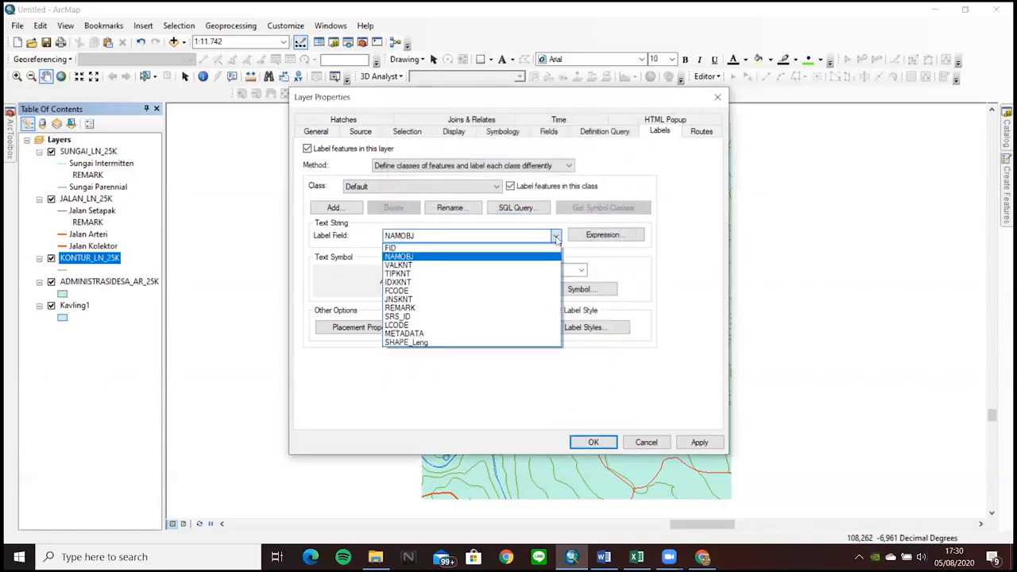
{"action": "left_click", "coordinate": [415, 268]}
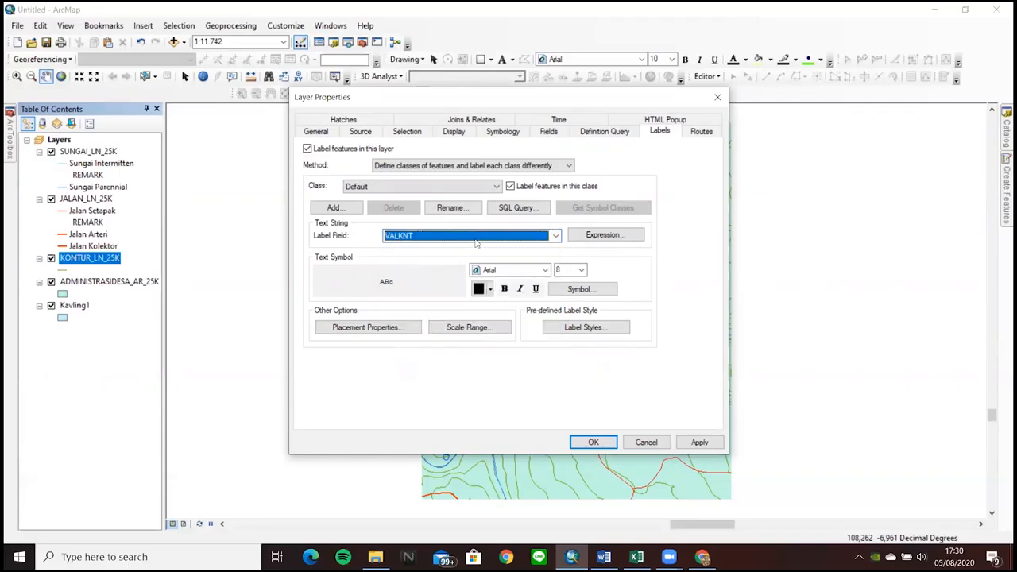
{"action": "left_click", "coordinate": [581, 271]}
{"action": "left_click", "coordinate": [563, 300]}
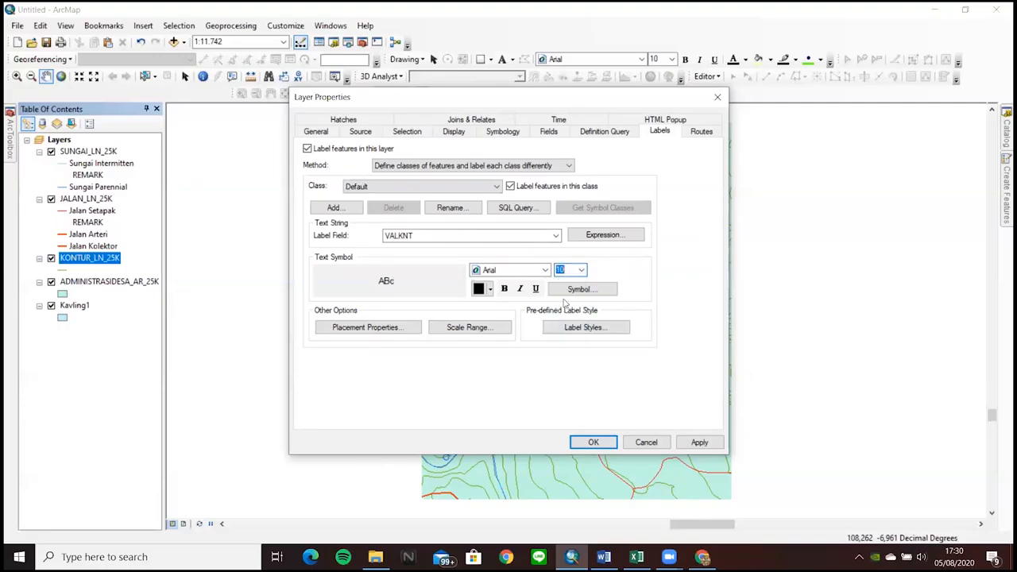
- Add a halo mask to the contour label text symbol
{"action": "left_click", "coordinate": [589, 293]}
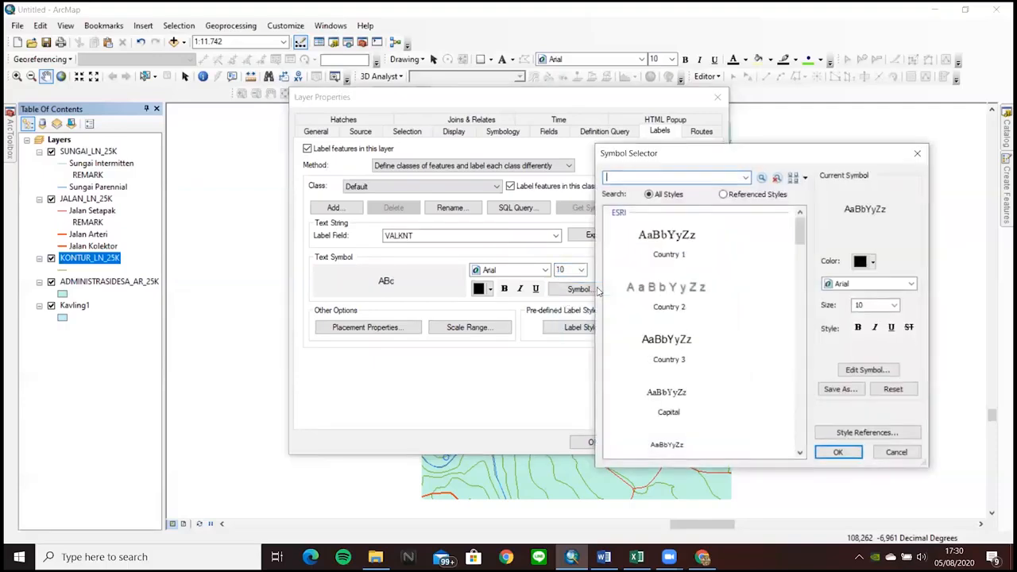
{"action": "left_click", "coordinate": [895, 373]}
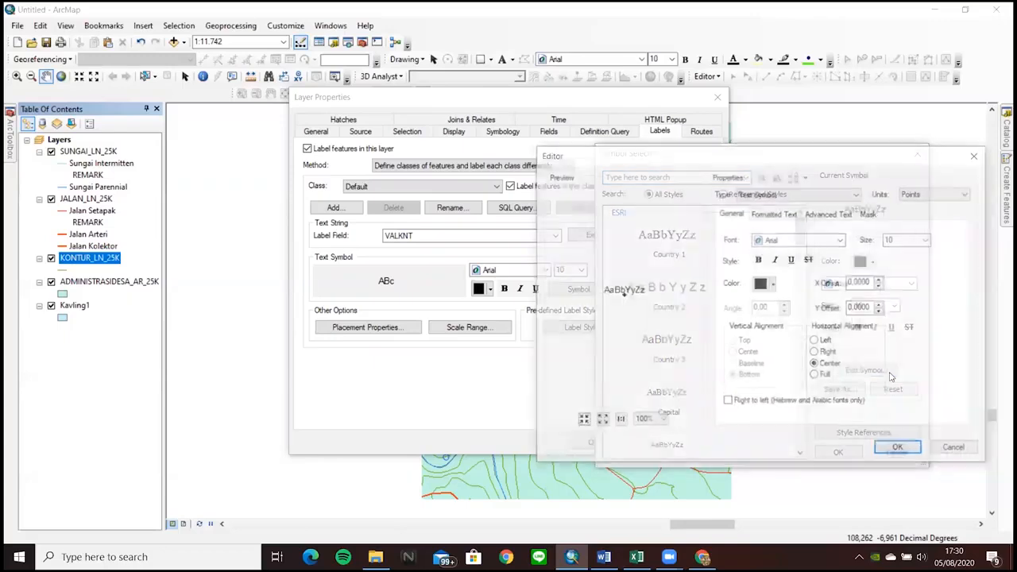
{"action": "left_click", "coordinate": [871, 213]}
{"action": "left_click", "coordinate": [748, 272]}
{"action": "left_click", "coordinate": [906, 449]}
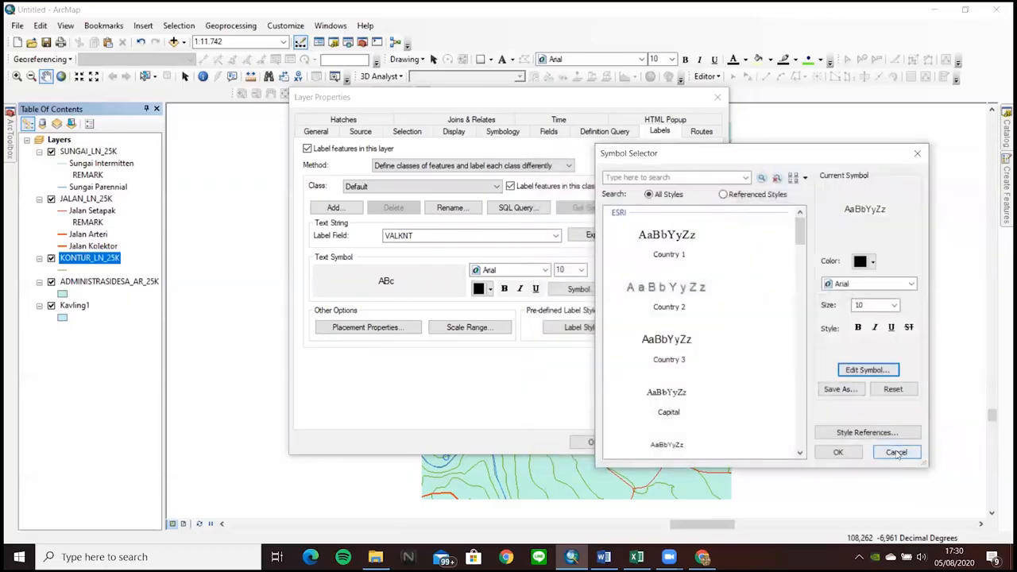
{"action": "left_click", "coordinate": [839, 452]}
- Position the contour labels on the line instead of above it and apply the layer properties
{"action": "left_click", "coordinate": [382, 330]}
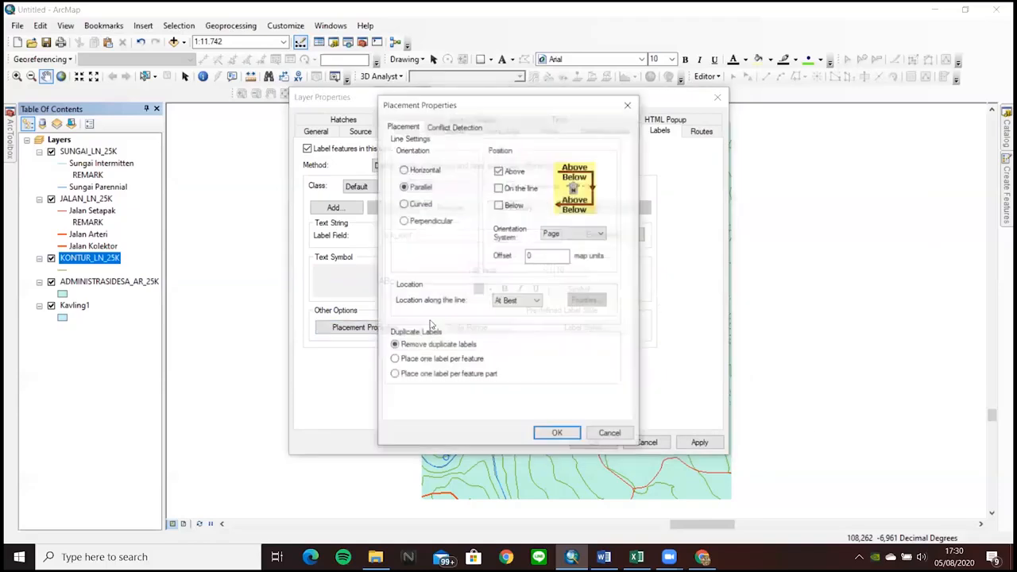
{"action": "left_click", "coordinate": [501, 171]}
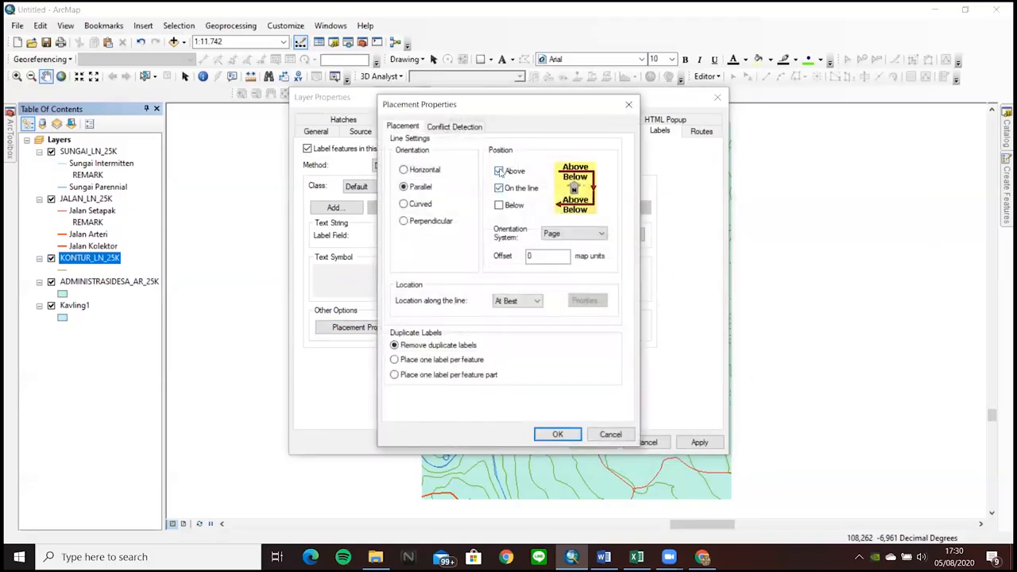
{"action": "left_click", "coordinate": [567, 434]}
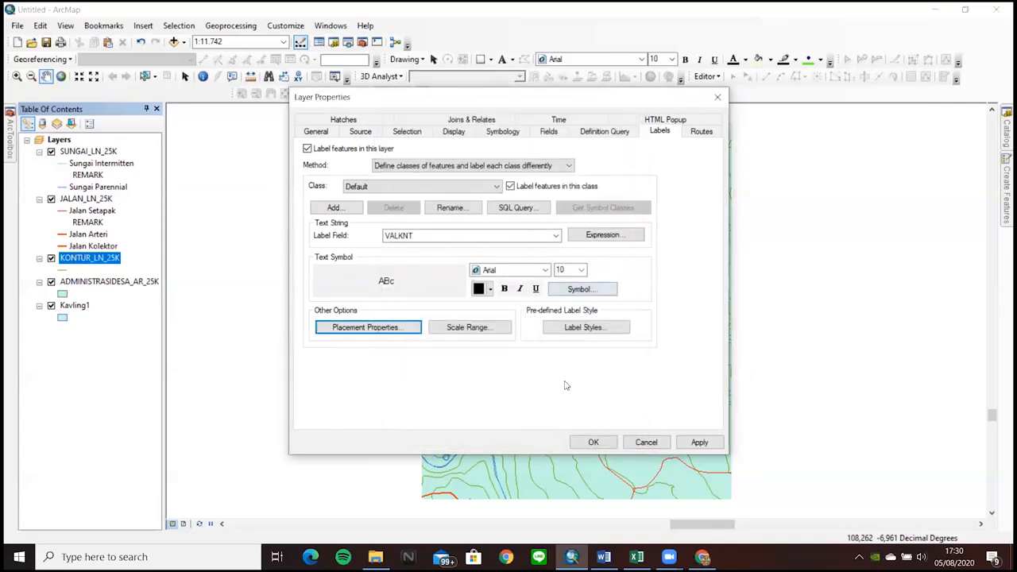
{"action": "left_click", "coordinate": [593, 443]}
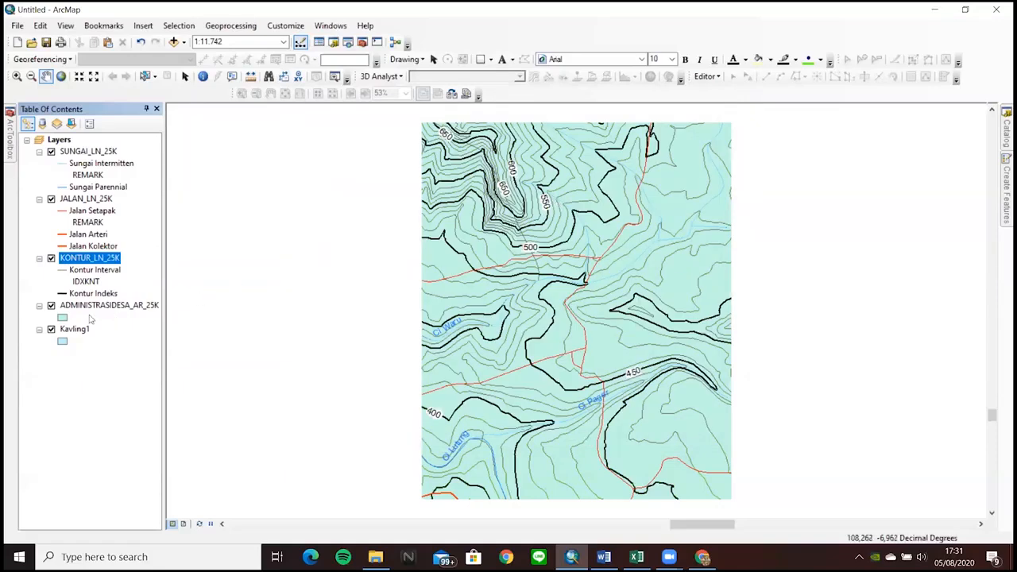
- Change the ADMINISTRASIDESA_AR_25K layer's symbol to Hollow
{"action": "left_click", "coordinate": [65, 319]}
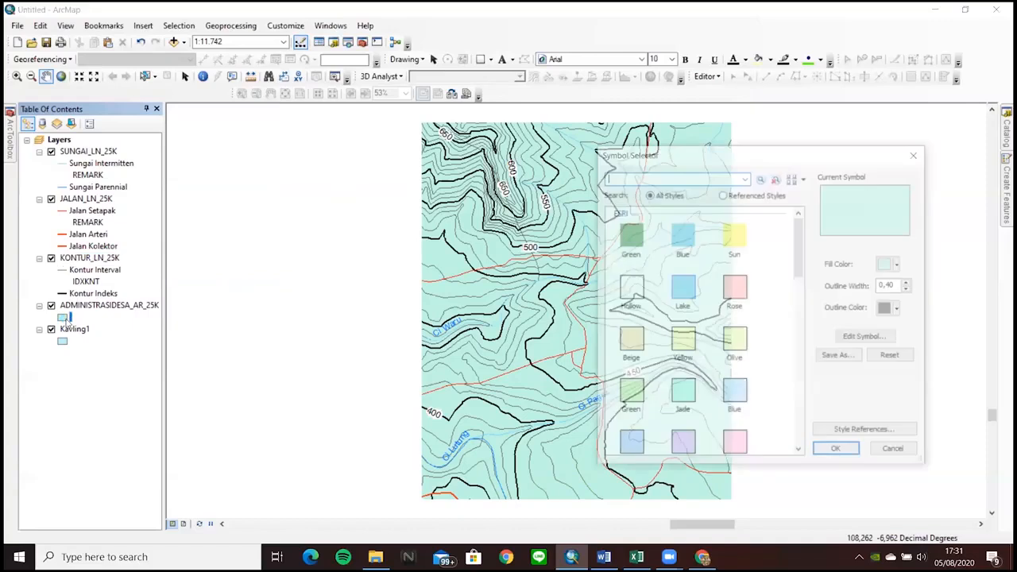
{"action": "left_click", "coordinate": [629, 292]}
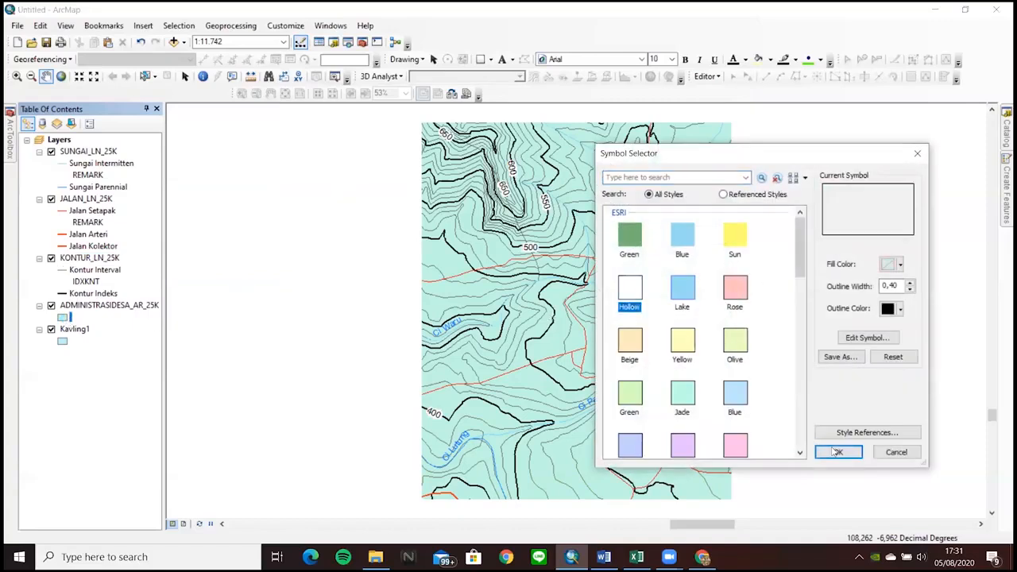
{"action": "left_click", "coordinate": [831, 452]}
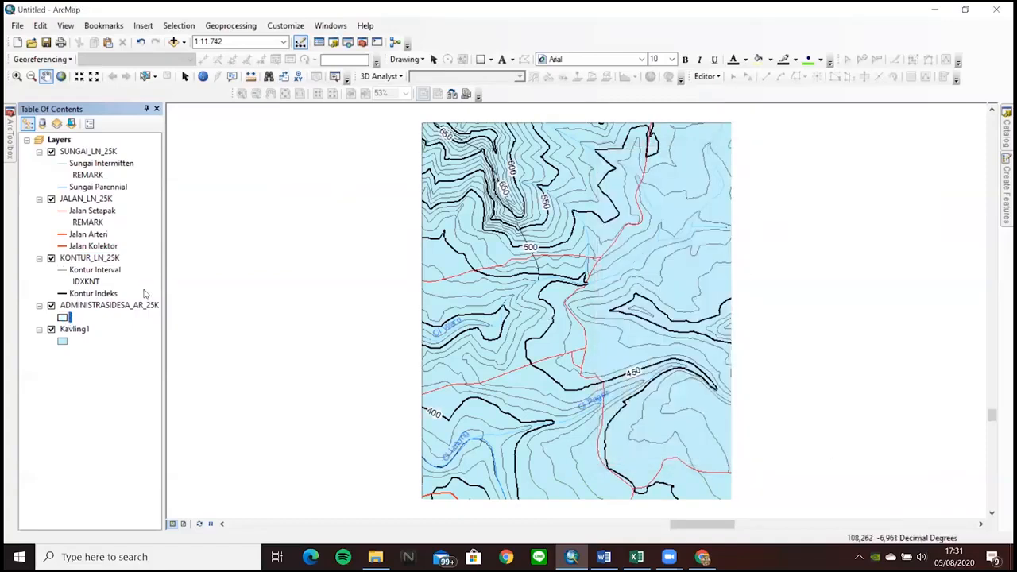
- Label the ADMINISTRASIDESA_AR_25K features by the NAMOBJ field with text size 10
{"action": "right_click", "coordinate": [90, 306]}
{"action": "left_click", "coordinate": [178, 292]}
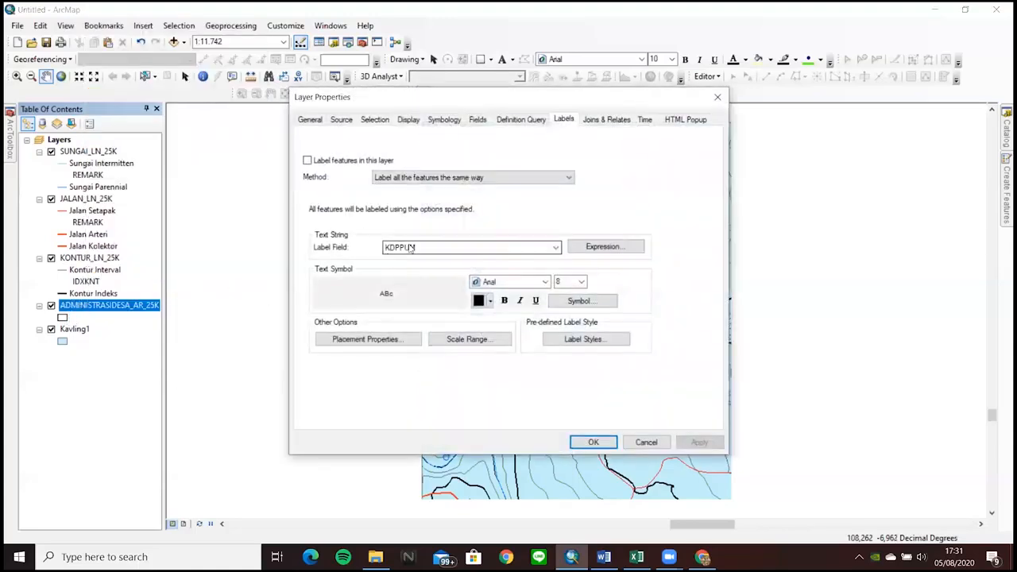
{"action": "left_click", "coordinate": [307, 161]}
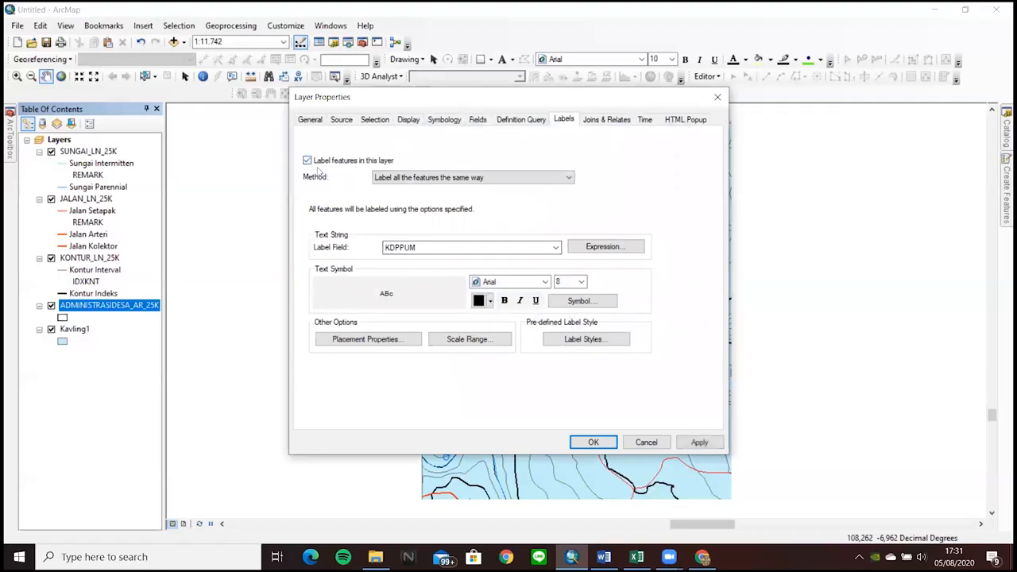
{"action": "left_click", "coordinate": [546, 248]}
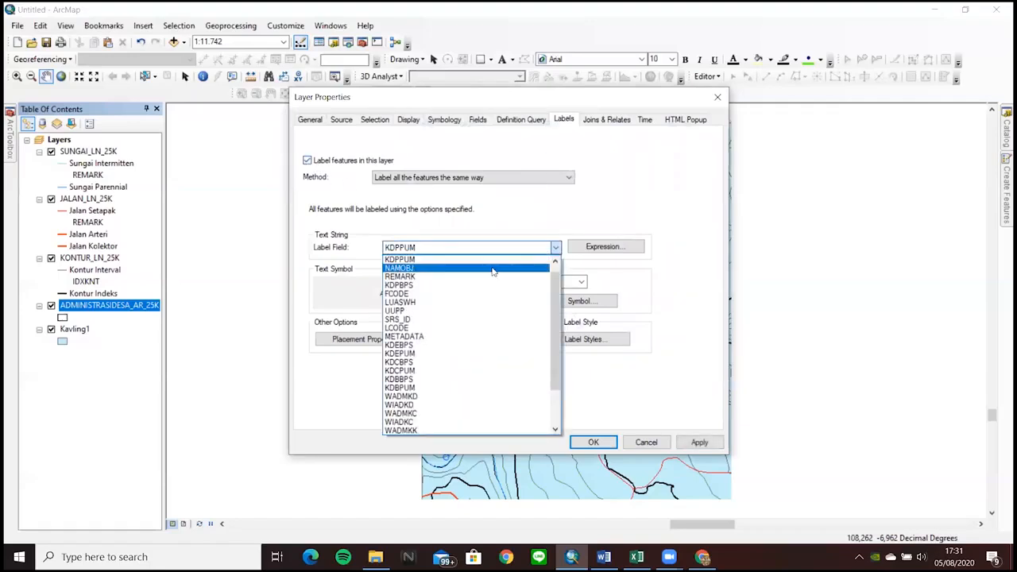
{"action": "left_click", "coordinate": [493, 270]}
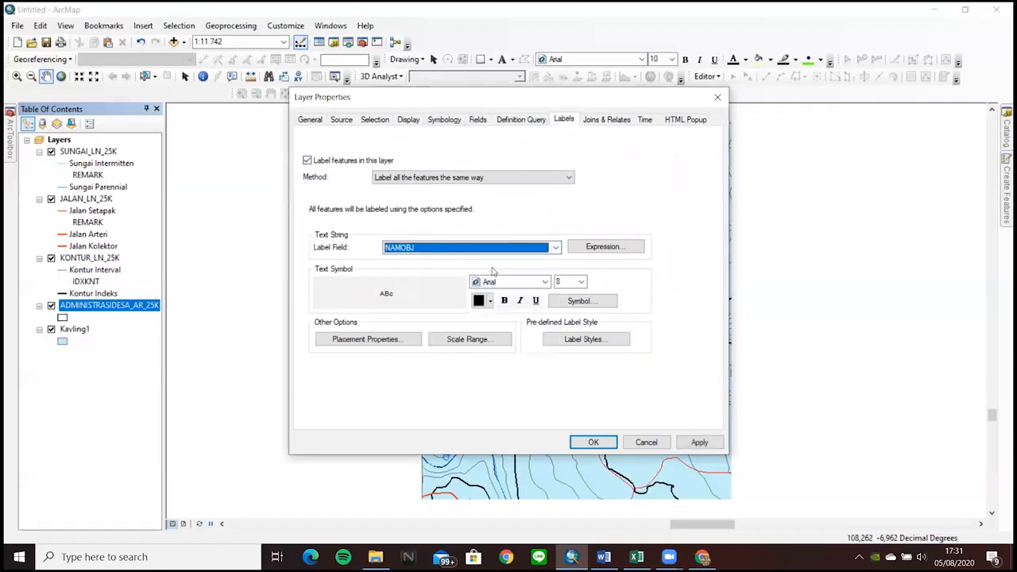
{"action": "left_click", "coordinate": [581, 282]}
{"action": "left_click", "coordinate": [567, 311]}
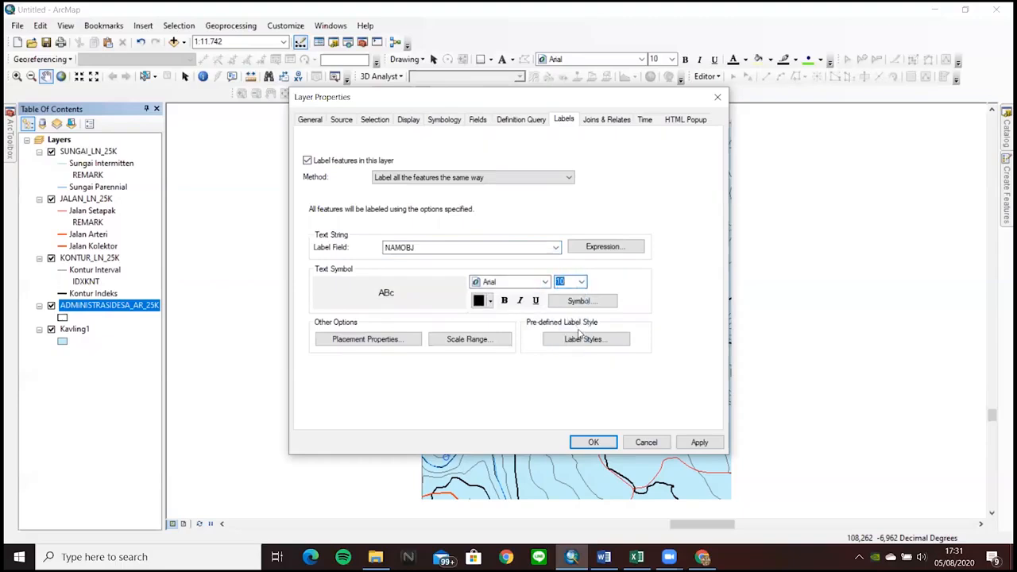
{"action": "left_click", "coordinate": [593, 444]}
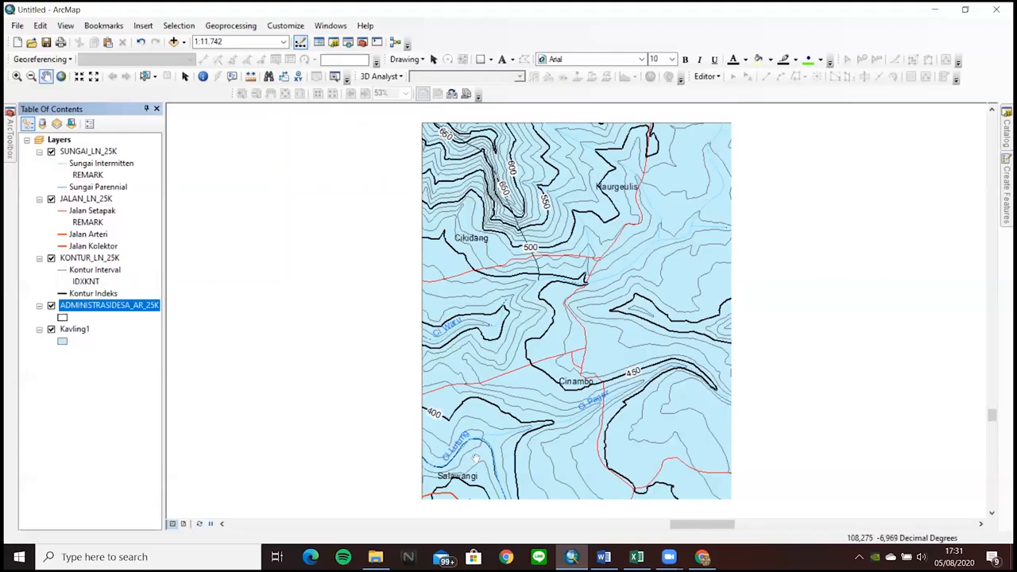
- Change the Kavling1 layer's symbol to Hollow
{"action": "left_click", "coordinate": [63, 342]}
{"action": "left_click", "coordinate": [629, 290]}
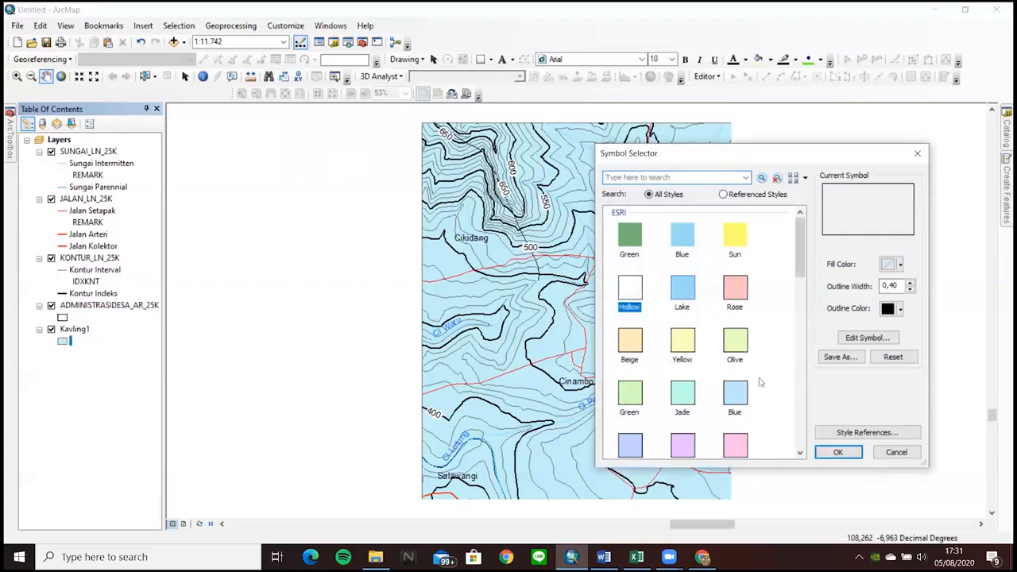
{"action": "left_click", "coordinate": [836, 452]}
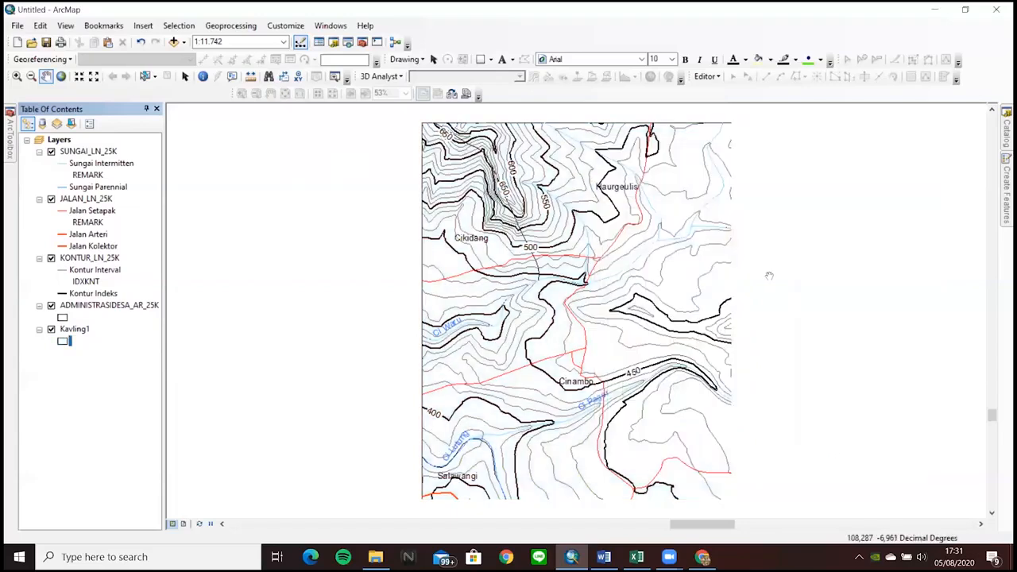
{"action": "right_click", "coordinate": [77, 332]}
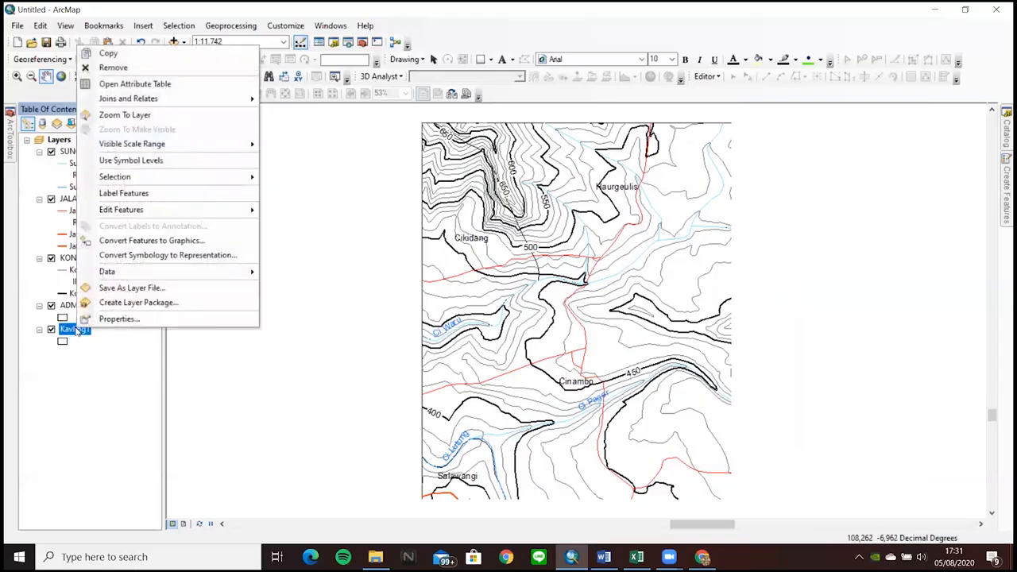
{"action": "left_click", "coordinate": [121, 385]}
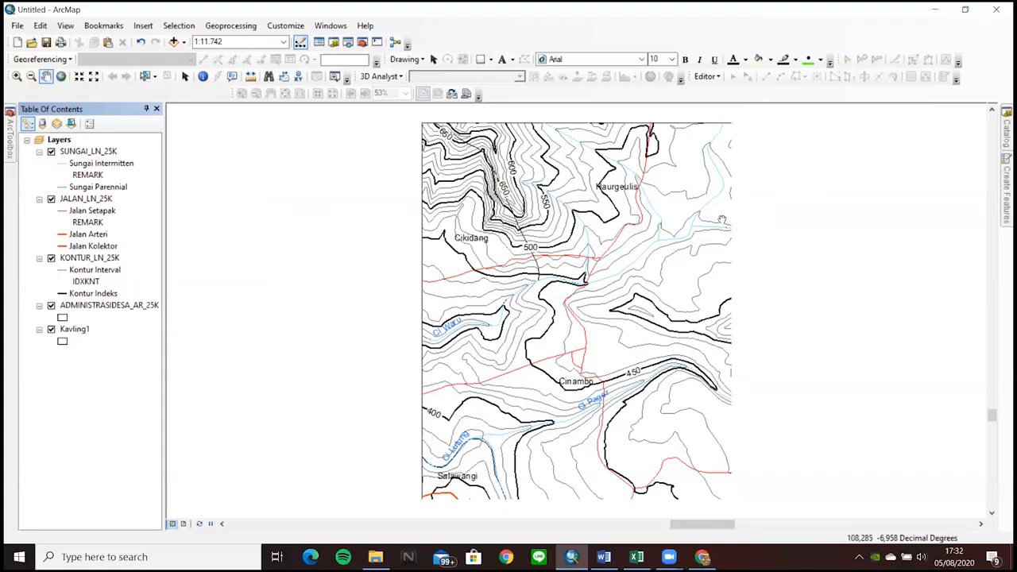
- Add the DEMNAS_1309-12_v1.0.tif elevation raster from the Catalog to the map
{"action": "mouse_move", "coordinate": [999, 135]}
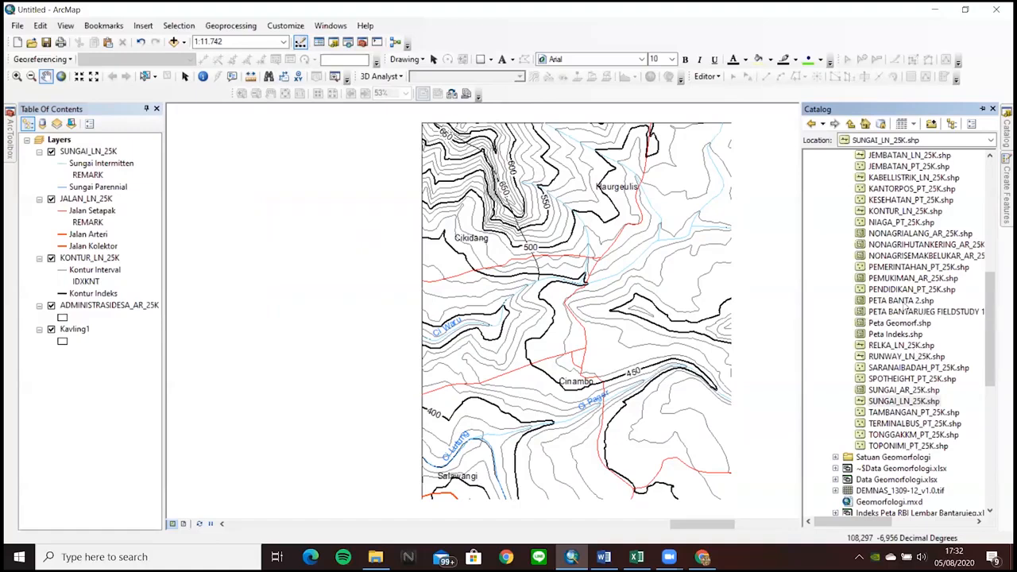
{"action": "scroll", "coordinate": [895, 359], "scroll_direction": "down", "scroll_amount": 4}
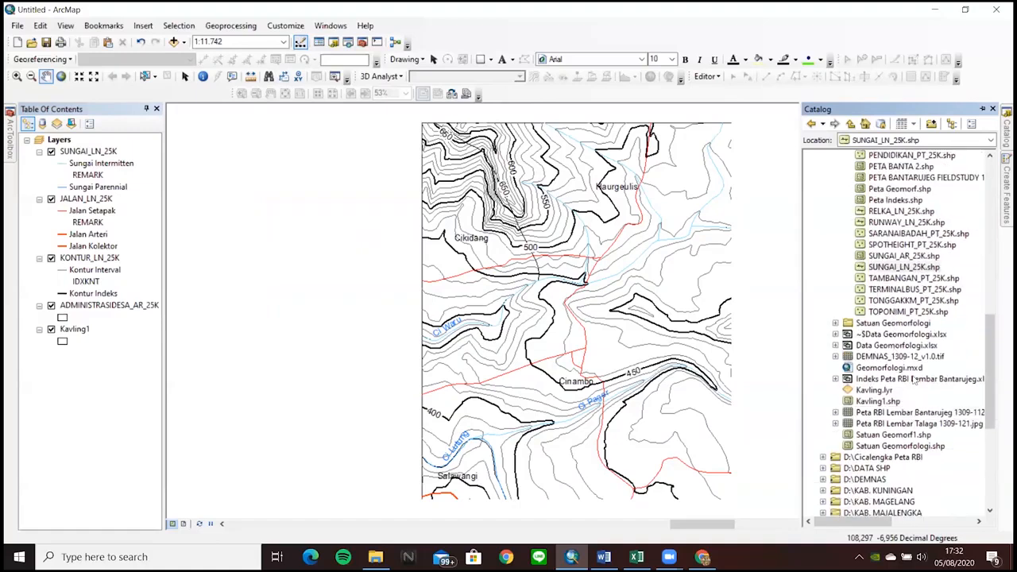
{"action": "left_click", "coordinate": [905, 357]}
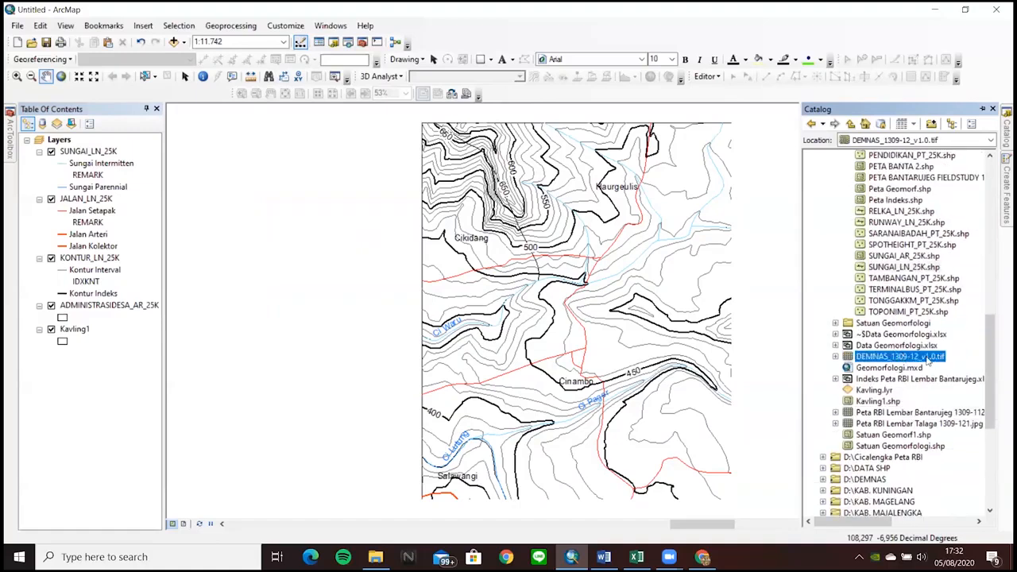
{"action": "left_click_drag", "start_coordinate": [929, 361], "coordinate": [563, 321]}
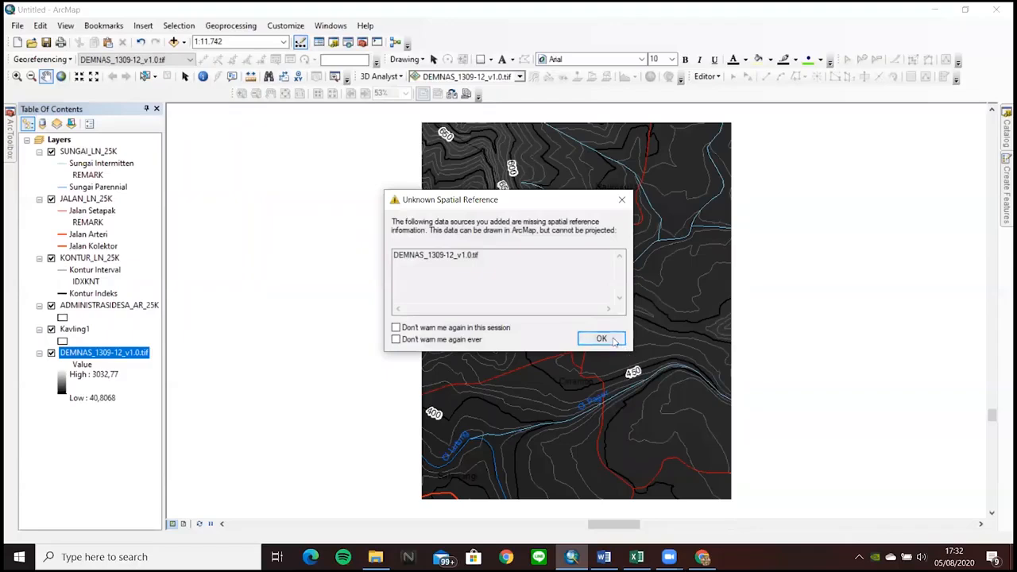
- Acknowledge the spatial reference notice for the added DEM and review the geomorphology elements listed in the Word outline
{"action": "left_click", "coordinate": [602, 339]}
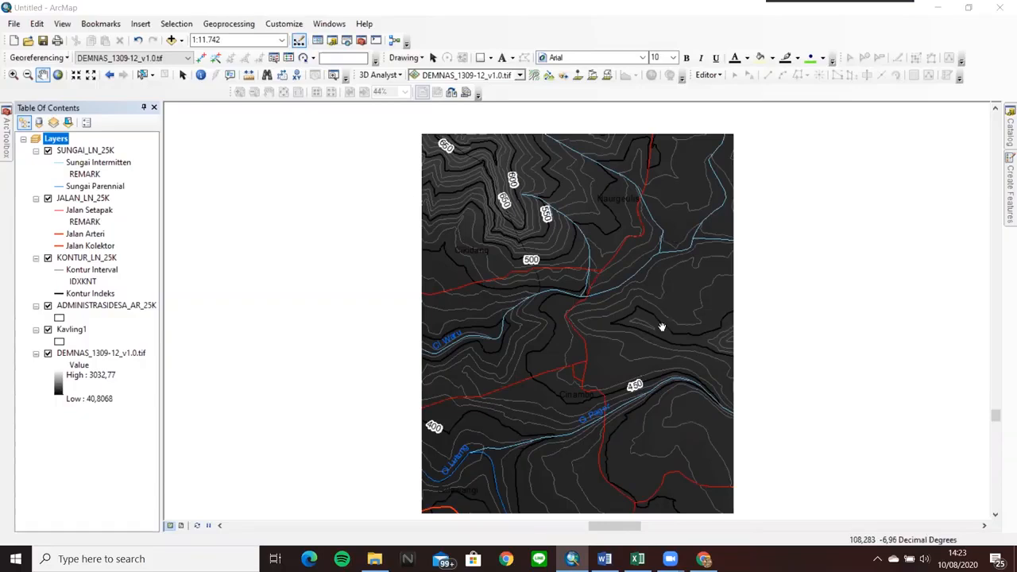
{"action": "left_click", "coordinate": [605, 559]}
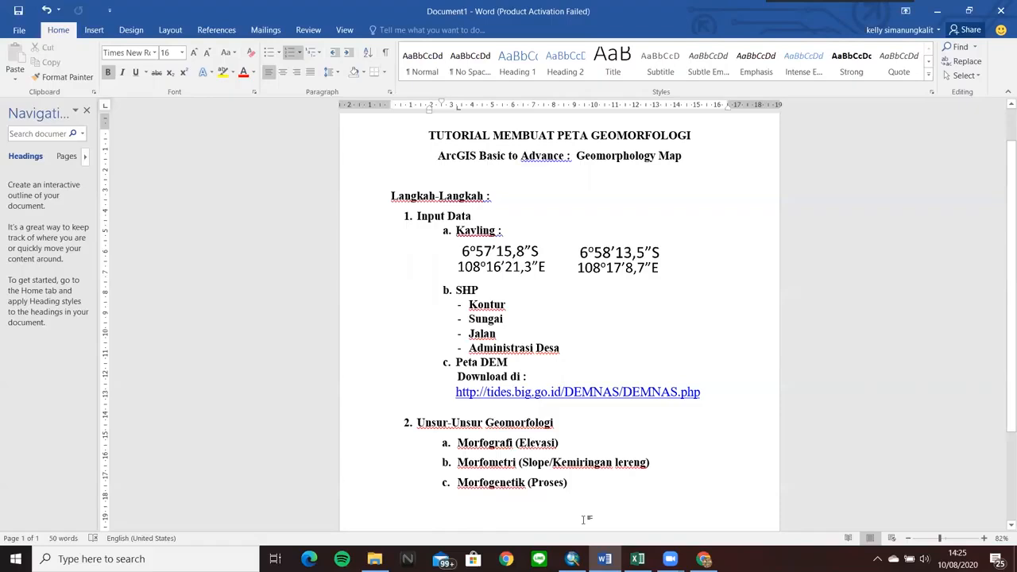
{"action": "left_click", "coordinate": [572, 559]}
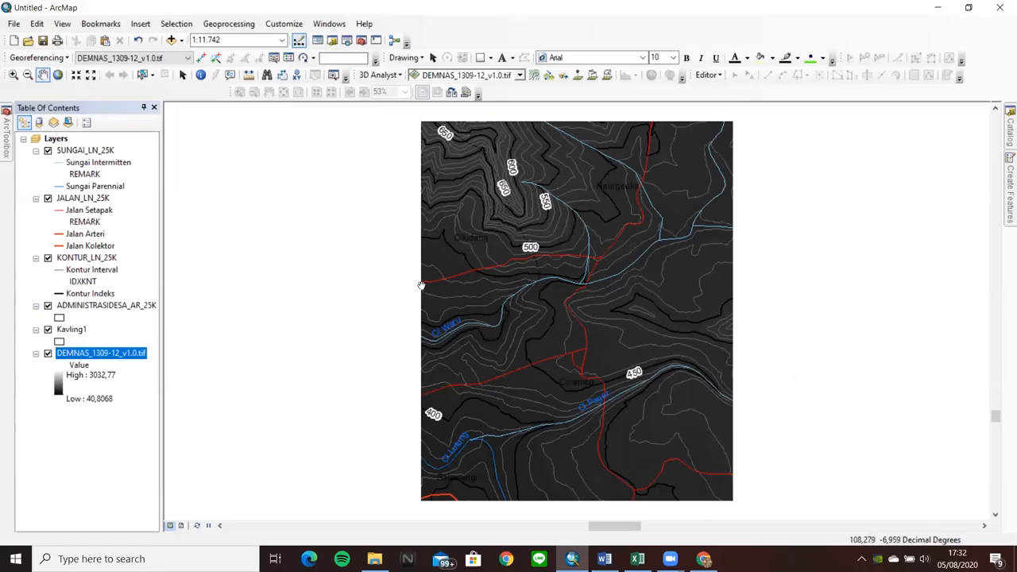
- Duplicate the DEMNAS_1309-12_v1.0.tif layer by copying it and pasting it into the Layers data frame
{"action": "right_click", "coordinate": [124, 360]}
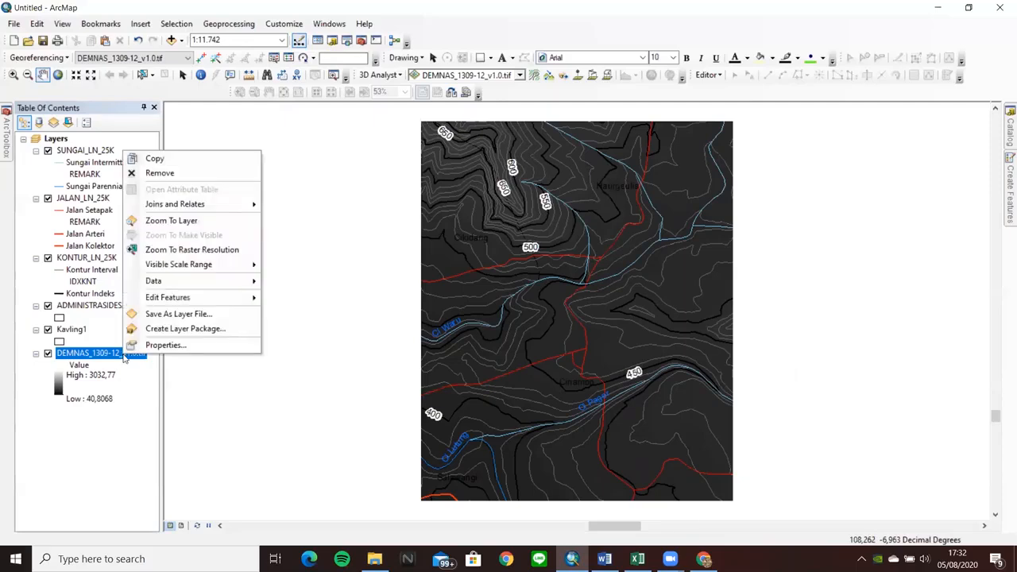
{"action": "left_click", "coordinate": [184, 161]}
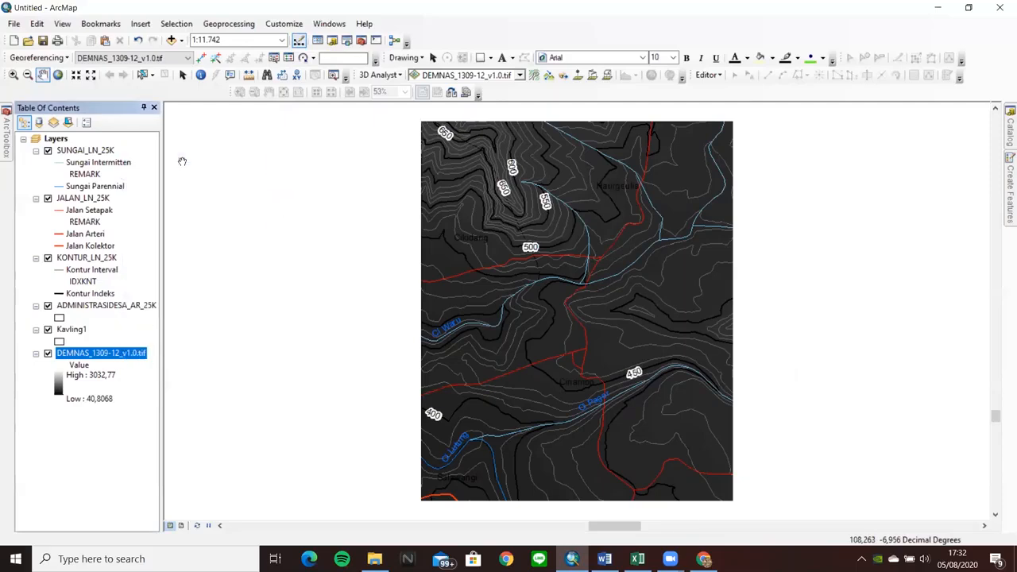
{"action": "right_click", "coordinate": [57, 139]}
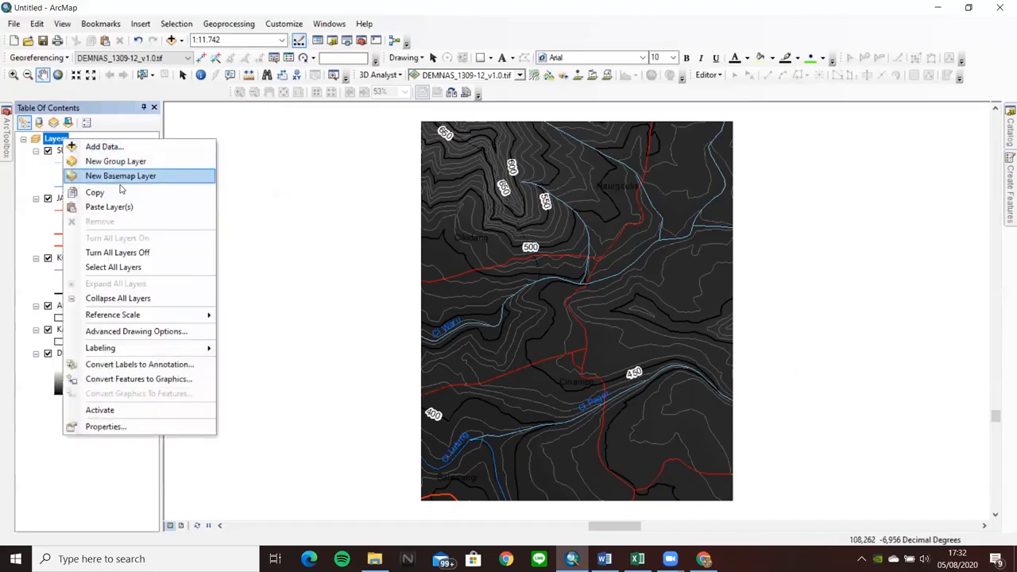
{"action": "left_click", "coordinate": [127, 208]}
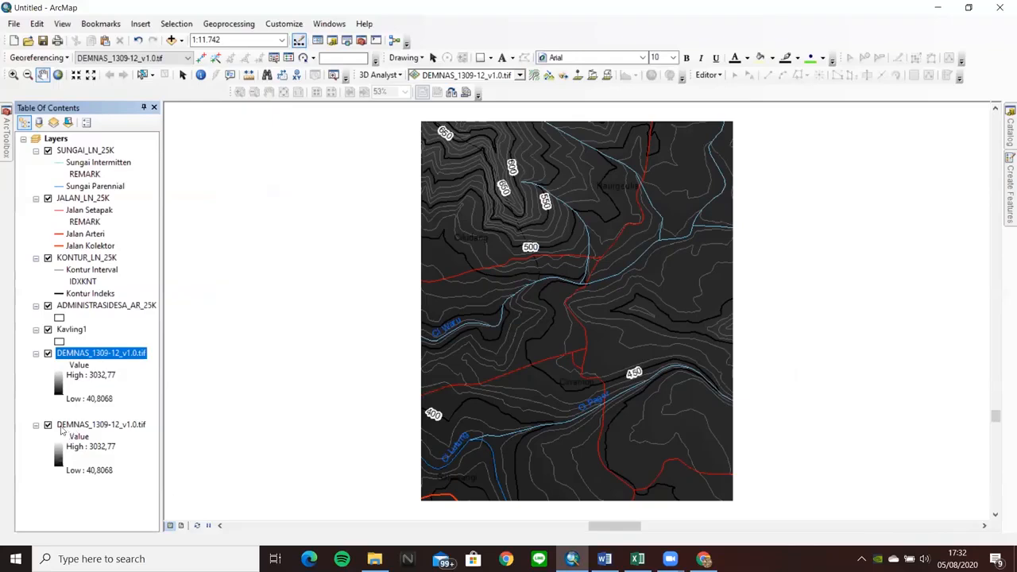
- Switch the upper DEMNAS_1309-12_v1.0.tif layer's symbology to Classified and open its classification settings
{"action": "right_click", "coordinate": [98, 359]}
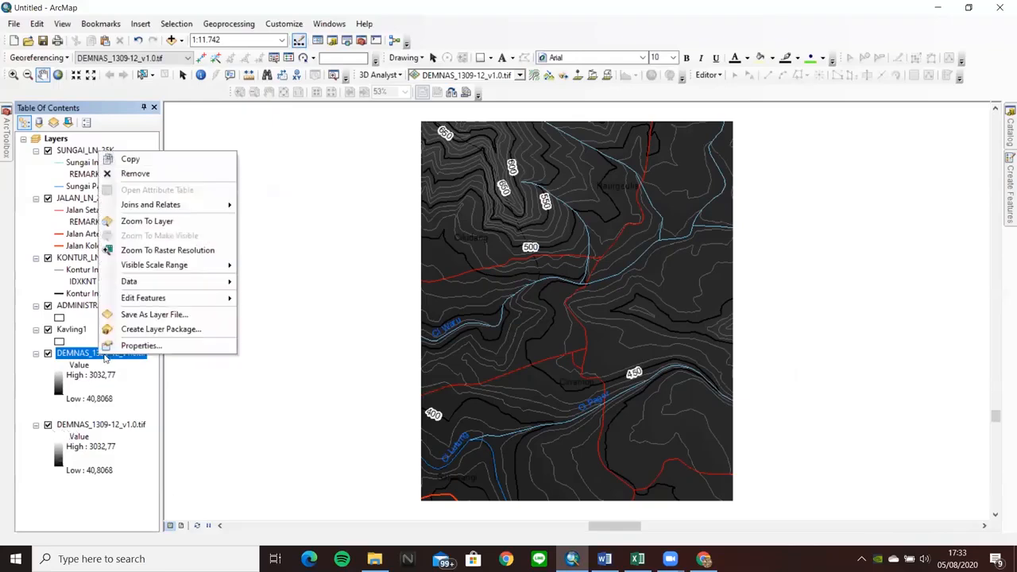
{"action": "left_click", "coordinate": [148, 345]}
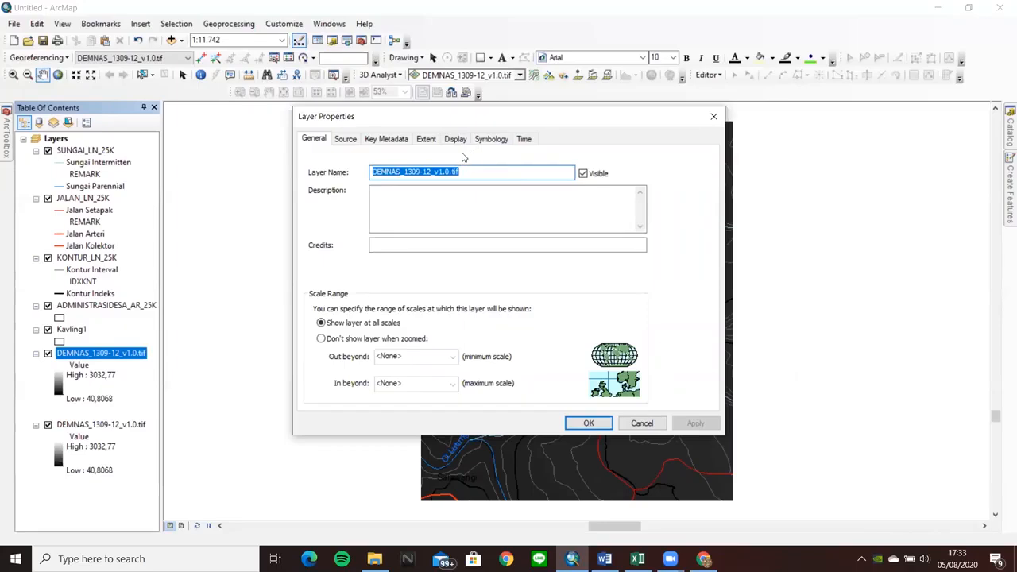
{"action": "left_click", "coordinate": [501, 143]}
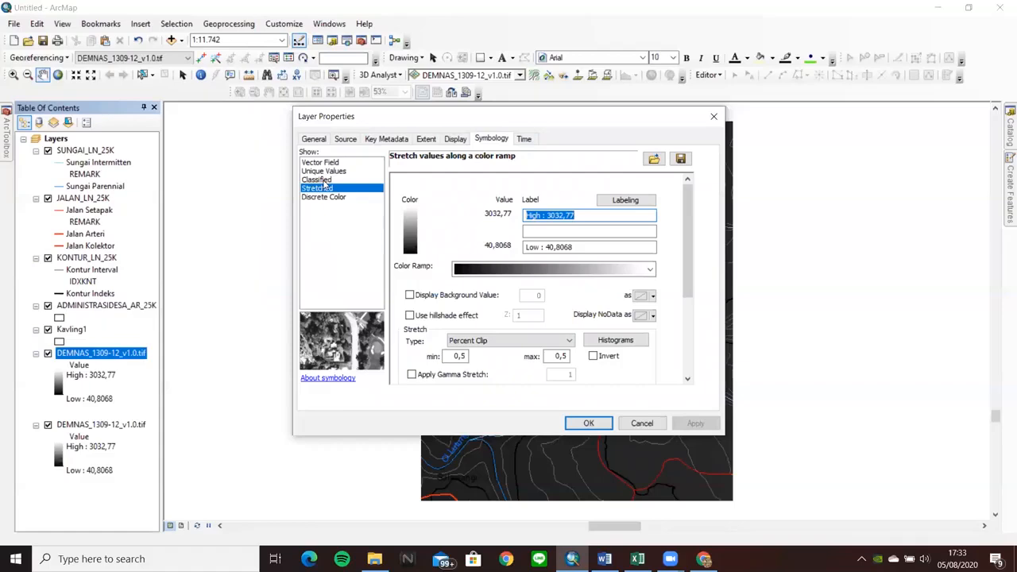
{"action": "left_click", "coordinate": [318, 179]}
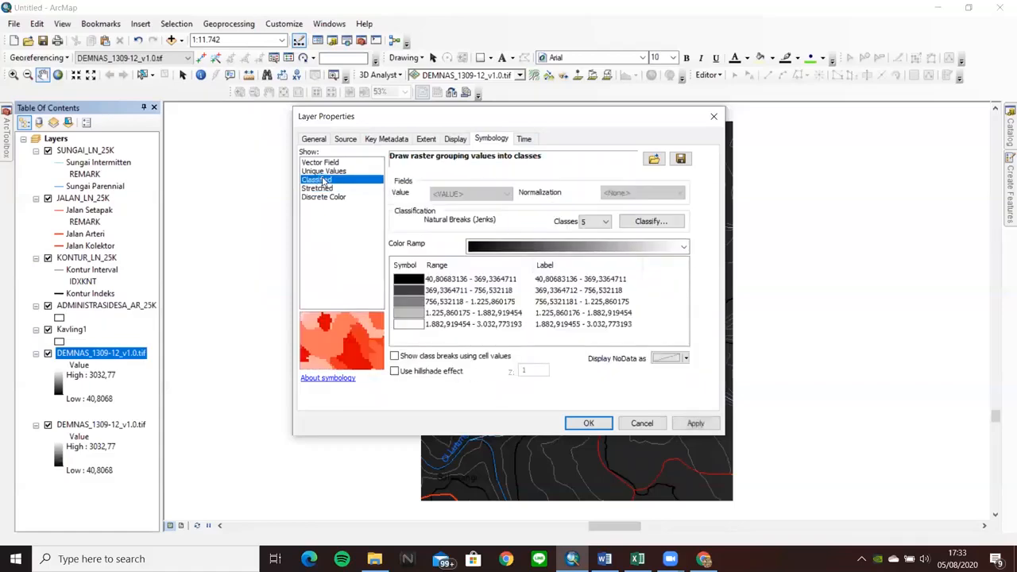
{"action": "left_click", "coordinate": [655, 223]}
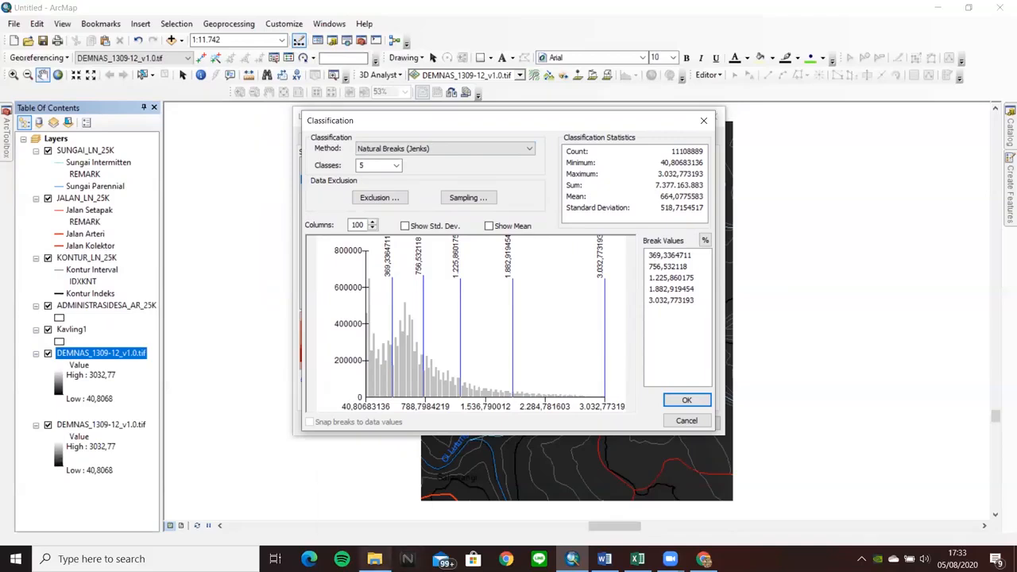
- Look up the van Zuidam elevation class table in the Screenshot (960) image from the Screenshots folder
{"action": "left_click", "coordinate": [374, 559]}
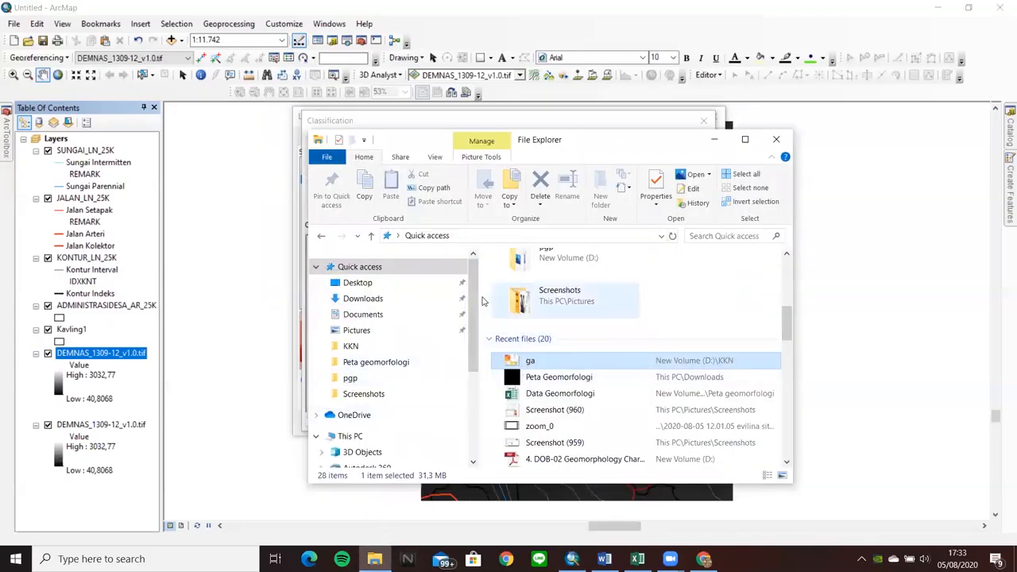
{"action": "scroll", "coordinate": [394, 326], "scroll_direction": "down", "scroll_amount": 4}
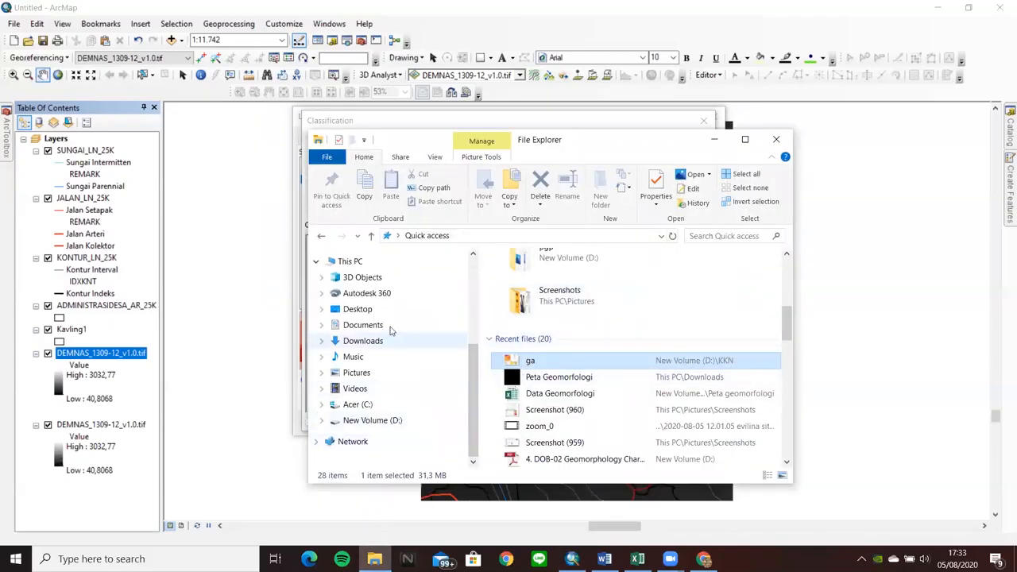
{"action": "scroll", "coordinate": [390, 331], "scroll_direction": "up", "scroll_amount": 2}
{"action": "left_click", "coordinate": [388, 290]}
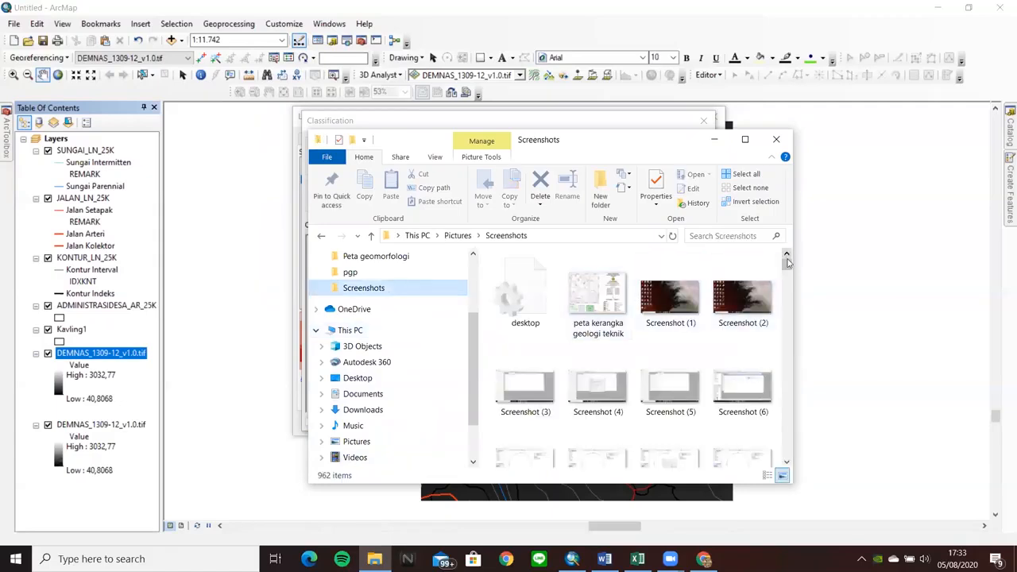
{"action": "left_click_drag", "start_coordinate": [788, 262], "coordinate": [787, 457]}
{"action": "left_click", "coordinate": [596, 429]}
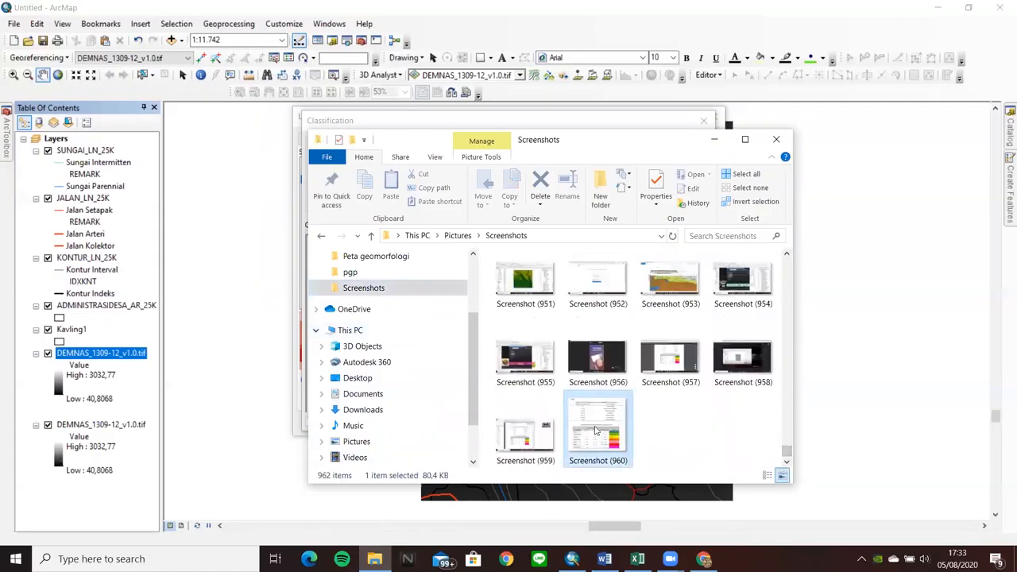
{"action": "double_click", "coordinate": [596, 430]}
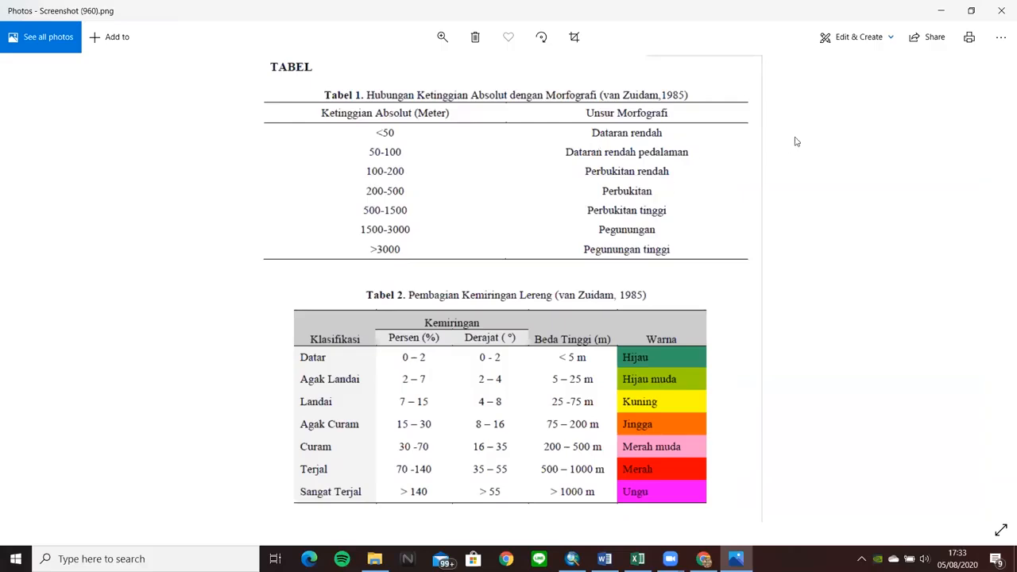
{"action": "left_click", "coordinate": [940, 11]}
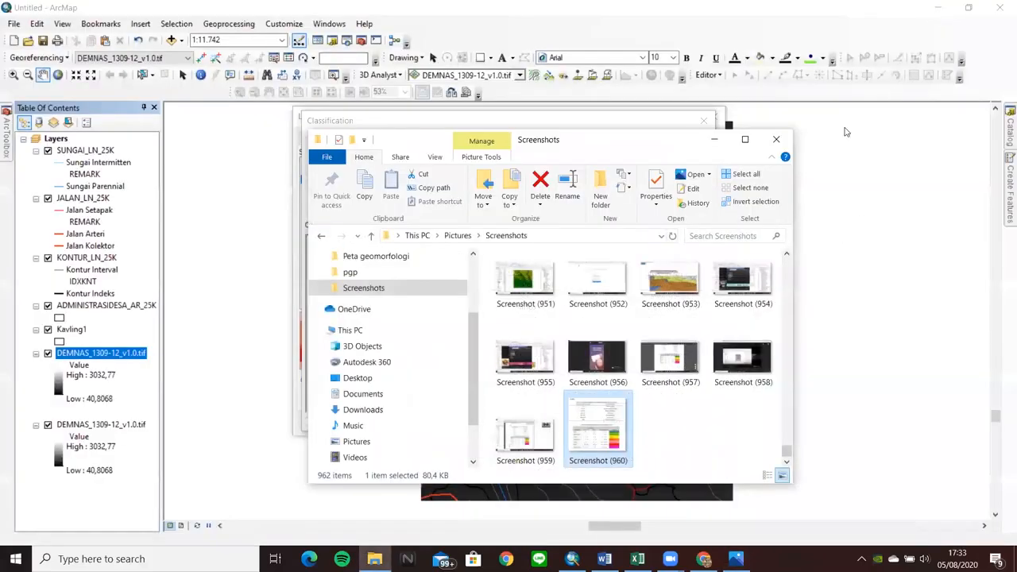
{"action": "left_click", "coordinate": [781, 141]}
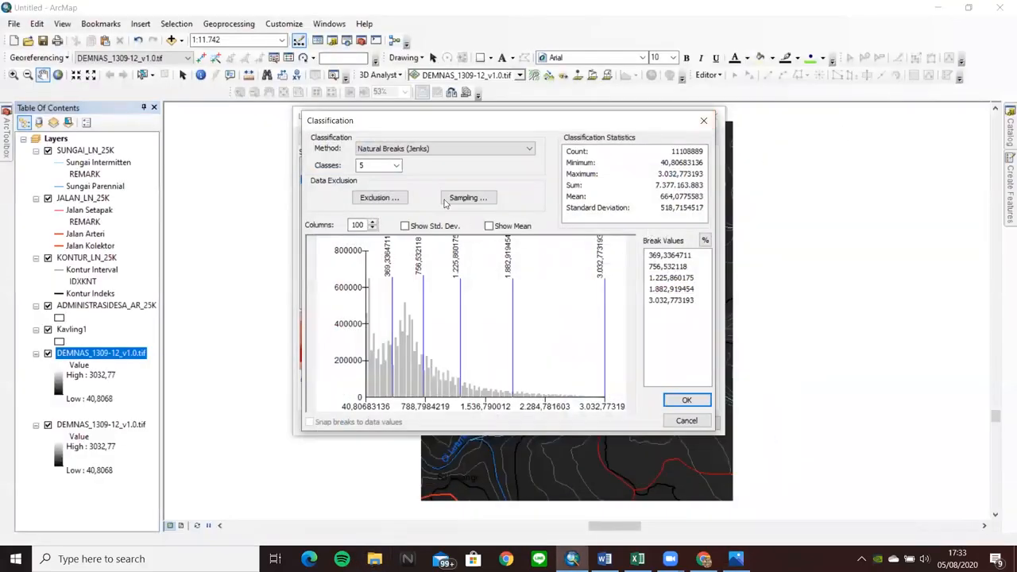
- Set the DEM classification to 7 classes and enter 50, 100, 200 and 500 as the first four break values
{"action": "left_click", "coordinate": [396, 165]}
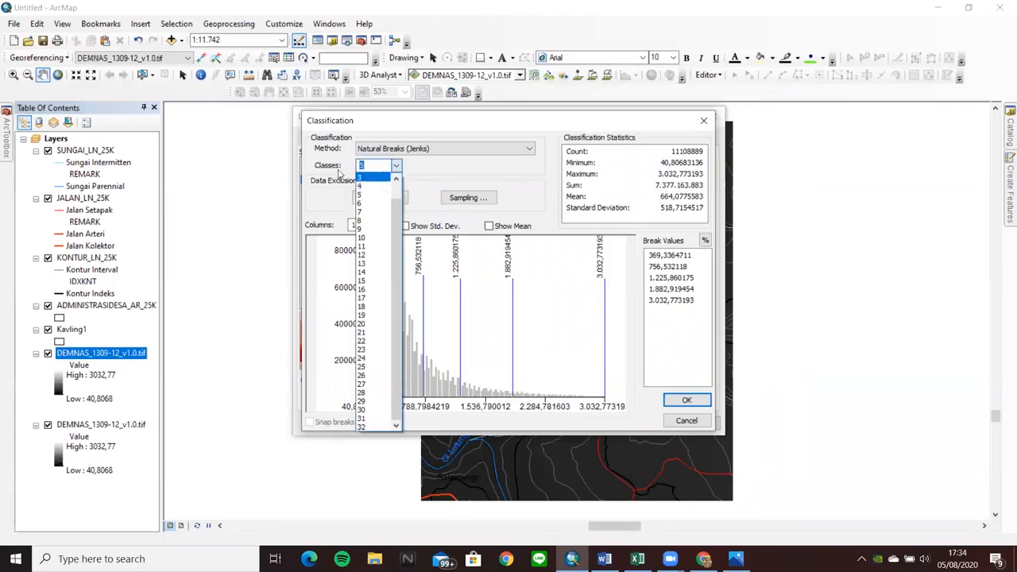
{"action": "left_click", "coordinate": [369, 213]}
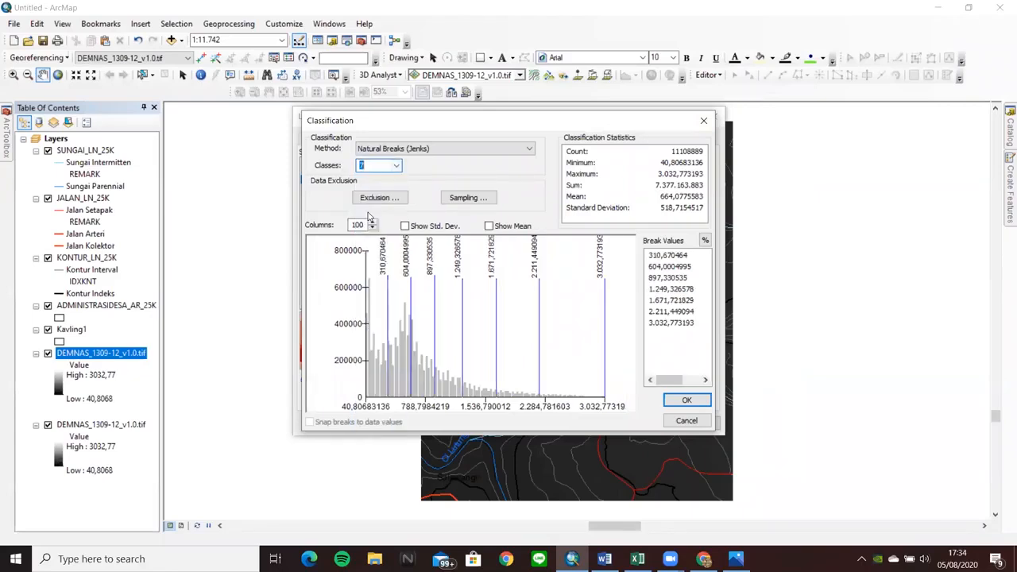
{"action": "left_click", "coordinate": [677, 257]}
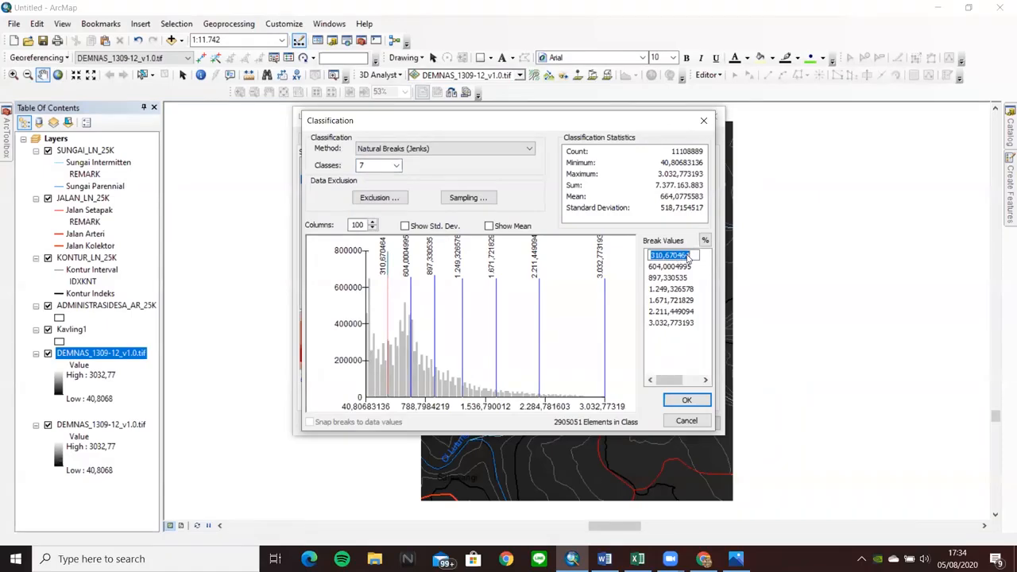
{"action": "key", "text": "BackSpace"}
{"action": "left_click", "coordinate": [674, 267]}
{"action": "key", "text": "BackSpace"}
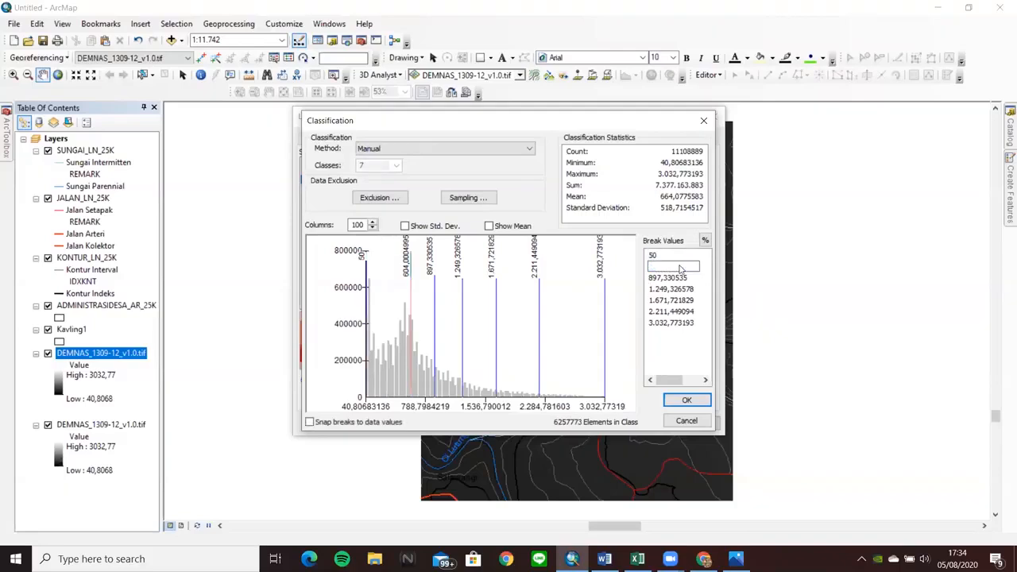
{"action": "type", "text": "100"}
{"action": "left_click", "coordinate": [663, 278]}
{"action": "type", "text": "20"}
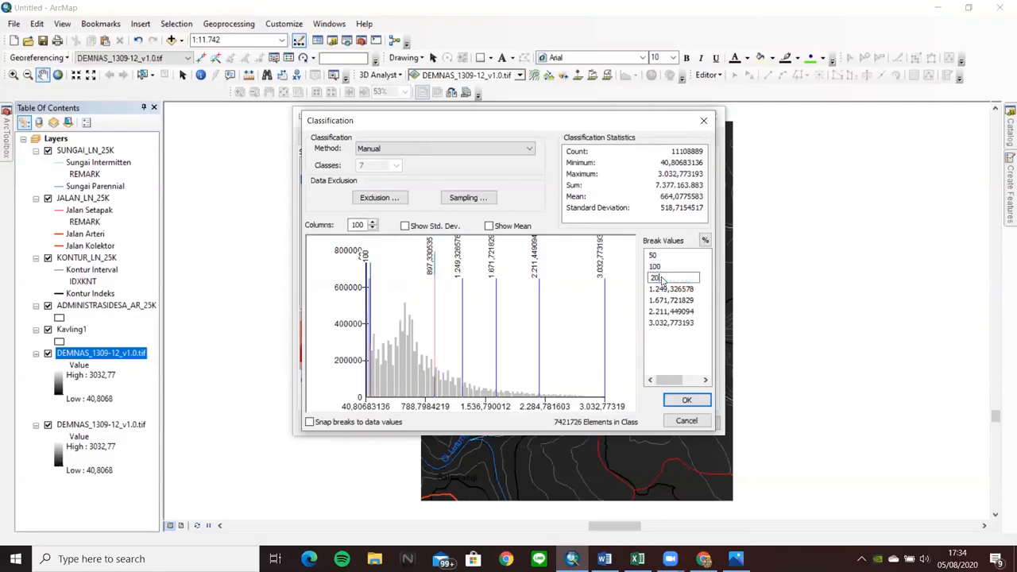
{"action": "type", "text": "0"}
{"action": "left_click", "coordinate": [683, 291]}
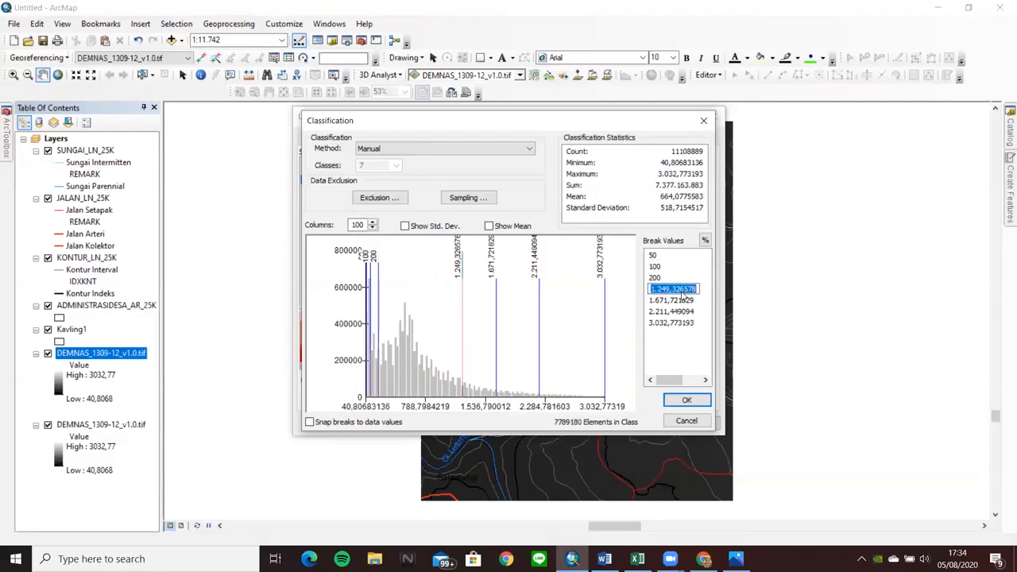
{"action": "key", "text": "BackSpace"}
- Set the fifth and sixth break values to 1500 and 3000, replace the last break value, and accept the classification
{"action": "left_click", "coordinate": [690, 301]}
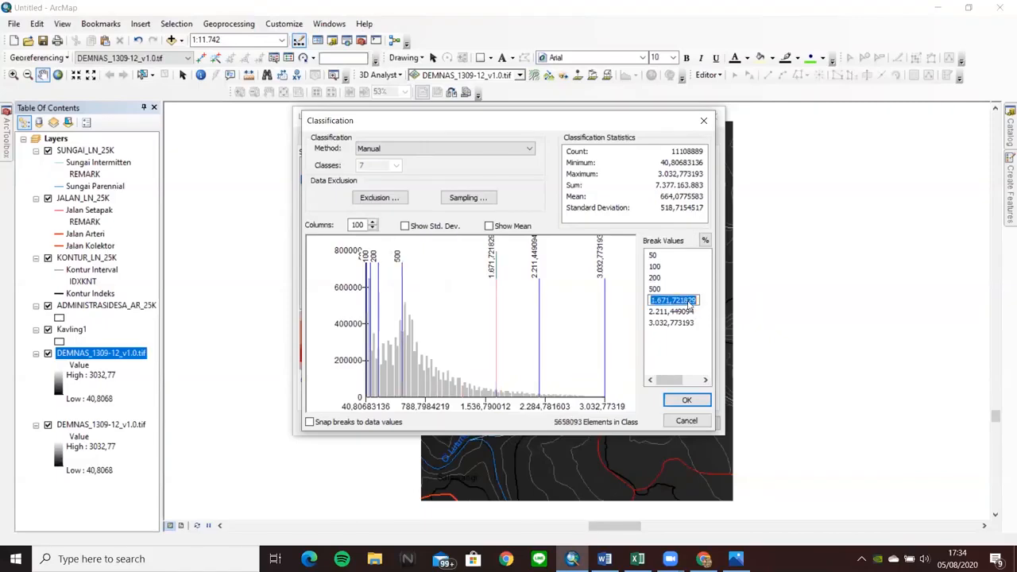
{"action": "key", "text": "BackSpace"}
{"action": "left_click", "coordinate": [670, 312]}
{"action": "key", "text": "BackSpace"}
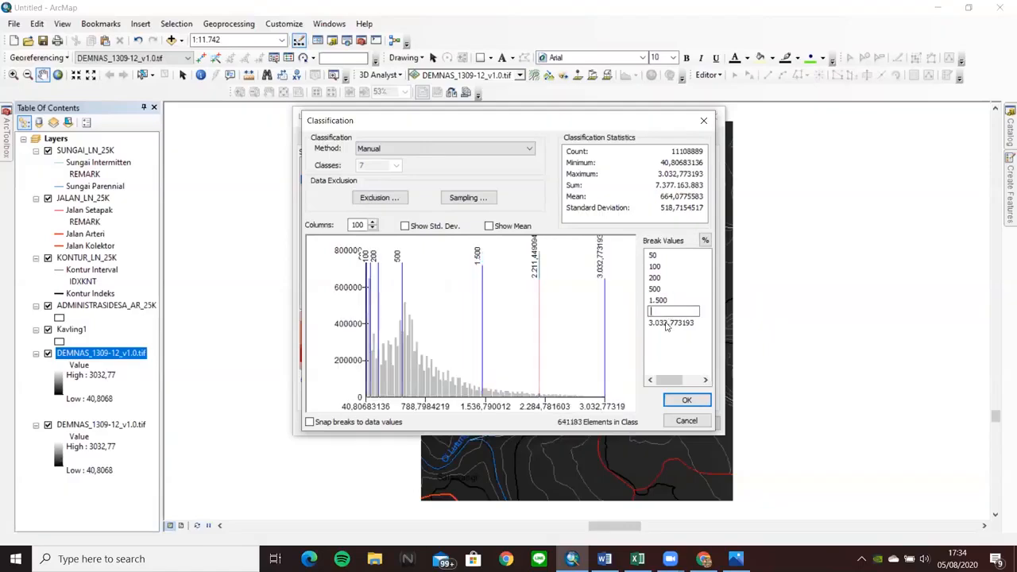
{"action": "type", "text": "3000"}
{"action": "key", "text": "Return"}
{"action": "left_click", "coordinate": [667, 323]}
{"action": "key", "text": "BackSpace"}
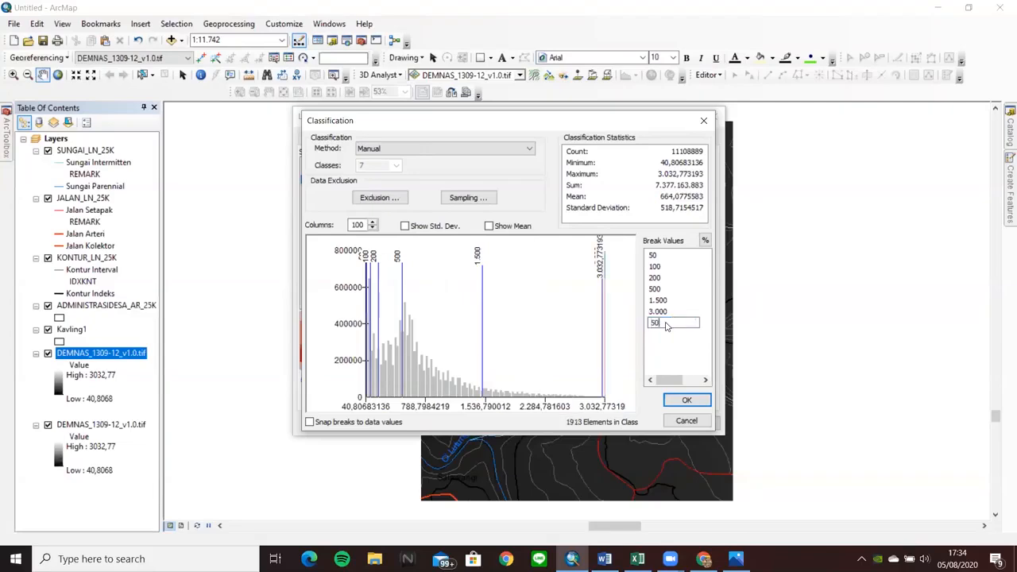
{"action": "key", "text": "Return"}
{"action": "left_click", "coordinate": [690, 404]}
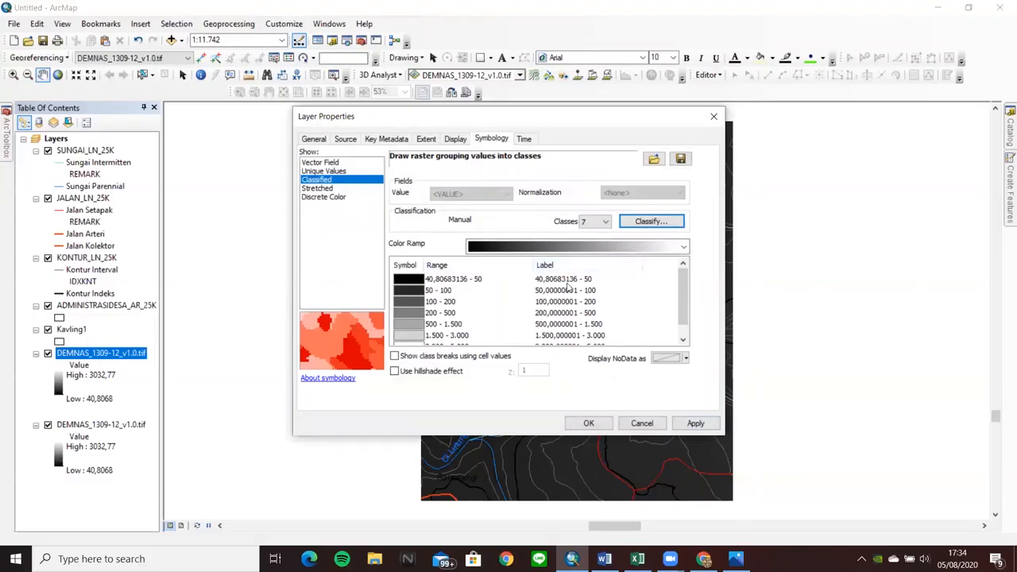
- Change the label of the lowest elevation class to 0 - 50
{"action": "scroll", "coordinate": [556, 298], "scroll_direction": "down", "scroll_amount": 1}
{"action": "scroll", "coordinate": [560, 294], "scroll_direction": "up", "scroll_amount": 1}
{"action": "left_click", "coordinate": [577, 283]}
{"action": "left_click", "coordinate": [590, 279]}
{"action": "key", "text": "BackSpace"}
{"action": "key", "text": "BackSpace"}
{"action": "key", "text": "BackSpace"}
{"action": "key", "text": "BackSpace"}
{"action": "key", "text": "BackSpace"}
{"action": "key", "text": "BackSpace"}
{"action": "key", "text": "BackSpace"}
{"action": "key", "text": "BackSpace"}
{"action": "key", "text": "BackSpace"}
{"action": "key", "text": "BackSpace"}
{"action": "key", "text": "BackSpace"}
{"action": "key", "text": "BackSpace"}
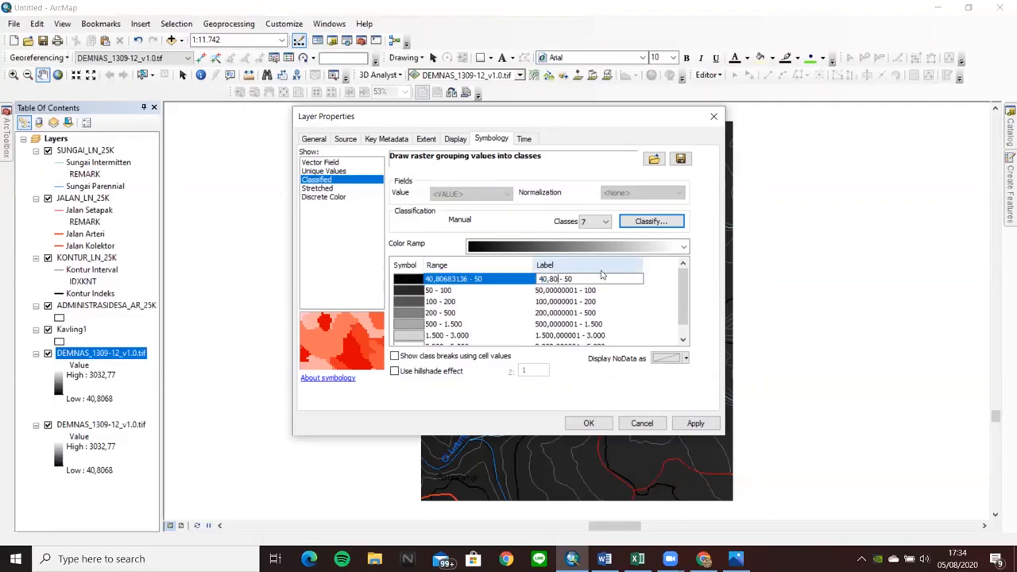
{"action": "type", "text": "0"}
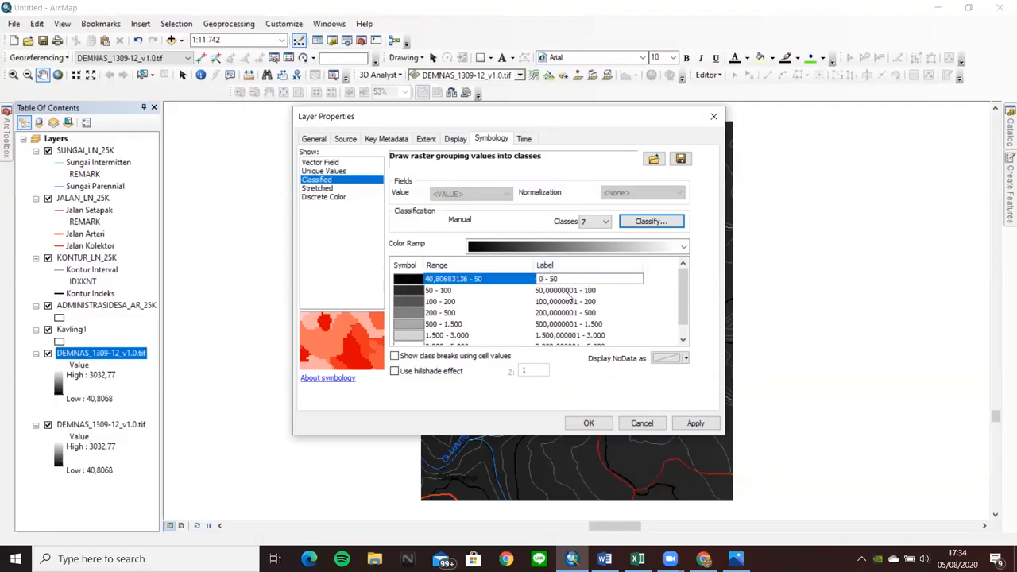
- Shorten the second, third and fourth class labels to 50 - 100, 100 - 200 and 200 - 500
{"action": "double_click", "coordinate": [566, 290]}
{"action": "left_click", "coordinate": [583, 291]}
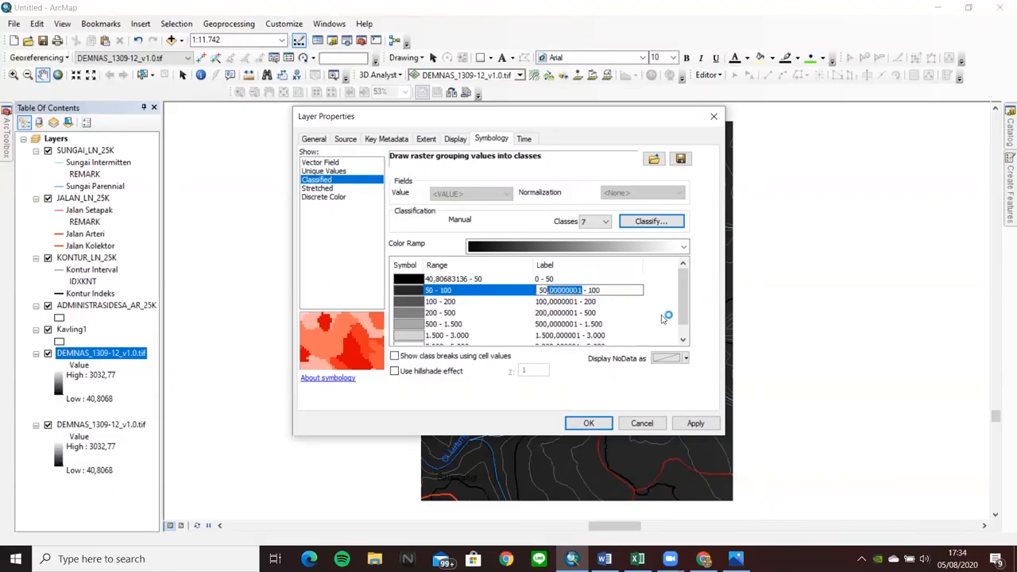
{"action": "left_click", "coordinate": [583, 291]}
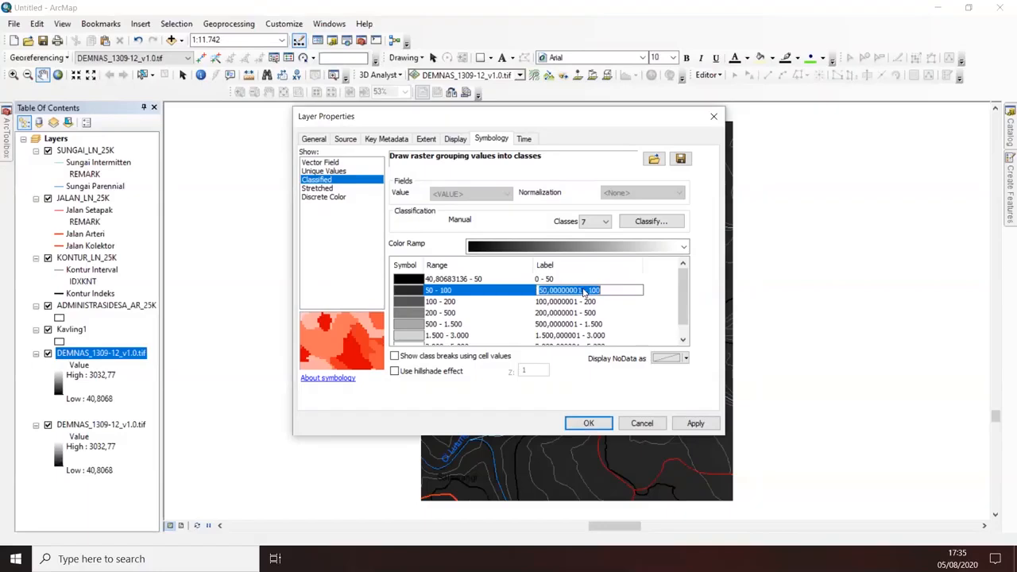
{"action": "left_click_drag", "start_coordinate": [582, 291], "coordinate": [548, 296]}
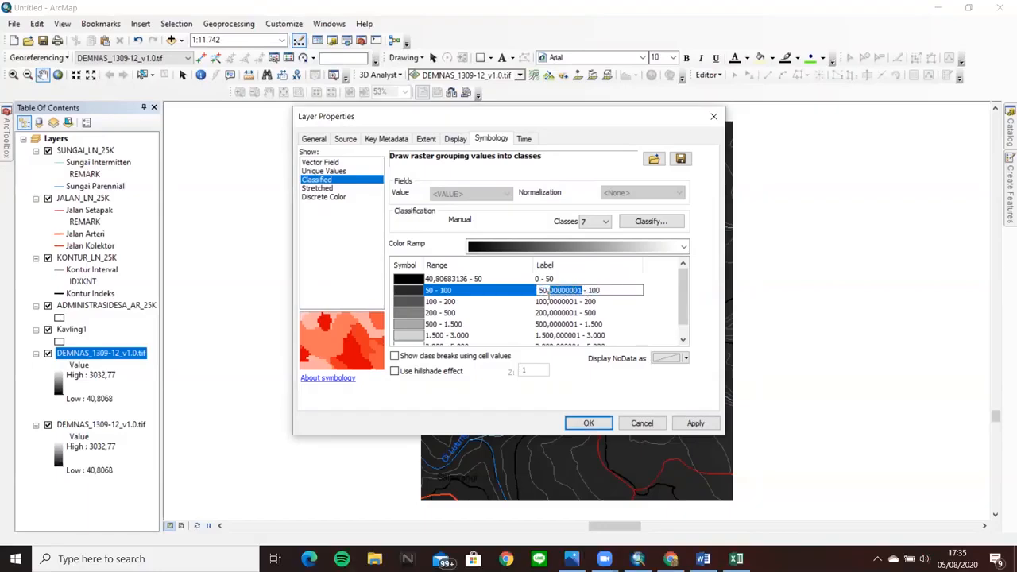
{"action": "key", "text": "BackSpace"}
{"action": "left_click", "coordinate": [580, 302]}
{"action": "left_click_drag", "start_coordinate": [578, 302], "coordinate": [551, 313]}
{"action": "key", "text": "BackSpace"}
{"action": "left_click", "coordinate": [582, 313]}
{"action": "key", "text": "BackSpace"}
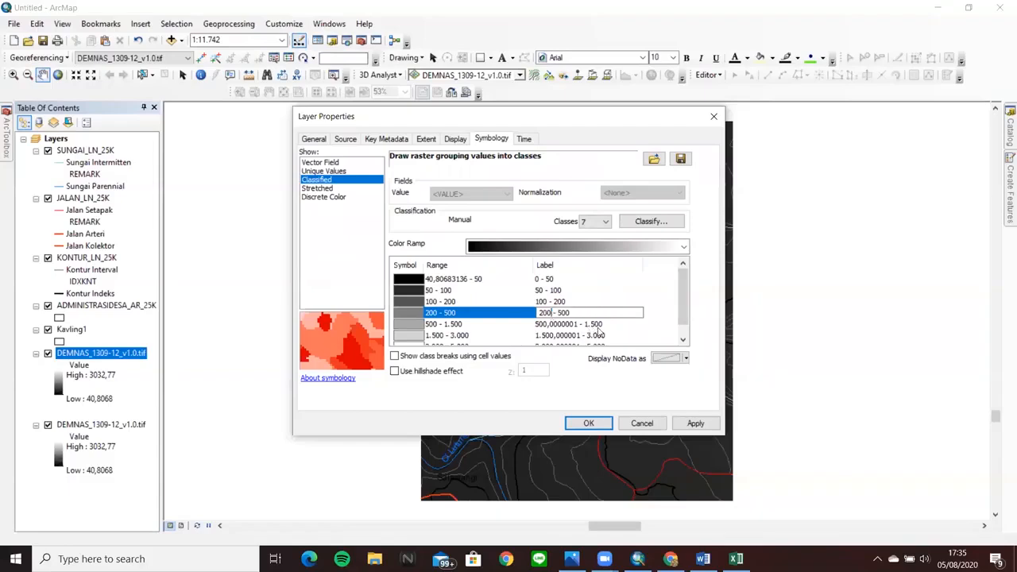
- Shorten the fifth and sixth elevation class labels to 500 - 1.500 and 1.500 - 3.000
{"action": "left_click", "coordinate": [583, 325]}
{"action": "left_click_drag", "start_coordinate": [583, 324], "coordinate": [552, 324]}
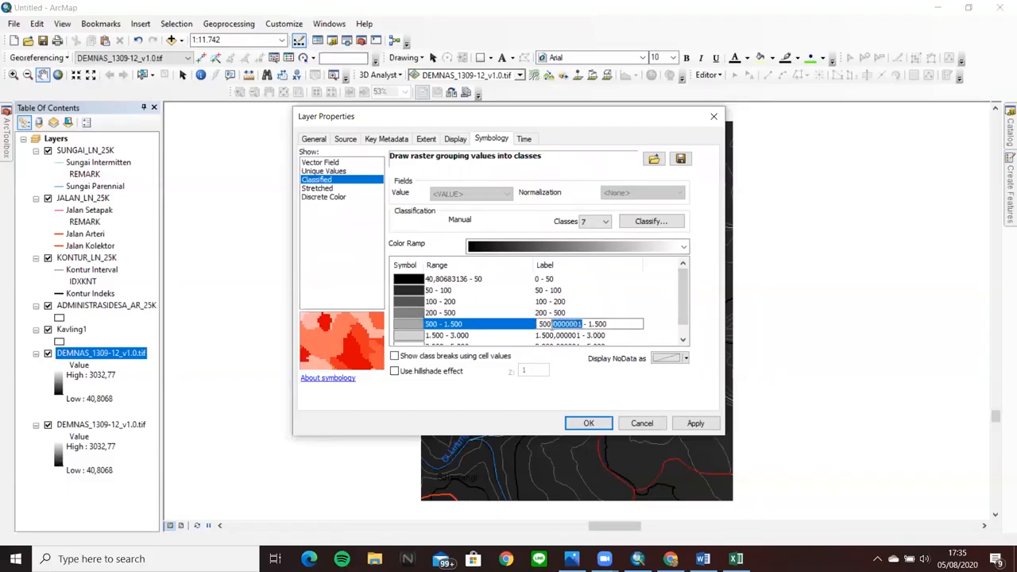
{"action": "key", "text": "BackSpace"}
{"action": "scroll", "coordinate": [602, 338], "scroll_direction": "down", "scroll_amount": 1}
{"action": "left_click", "coordinate": [584, 325]}
{"action": "left_click", "coordinate": [584, 325]}
{"action": "double_click", "coordinate": [585, 324]}
{"action": "left_click", "coordinate": [567, 325]}
{"action": "left_click_drag", "start_coordinate": [585, 324], "coordinate": [561, 337]}
{"action": "key", "text": "BackSpace"}
- Shorten the label of the highest elevation class to 3.000 - 5.000
{"action": "left_click", "coordinate": [572, 336]}
{"action": "left_click", "coordinate": [572, 335]}
{"action": "left_click", "coordinate": [586, 335]}
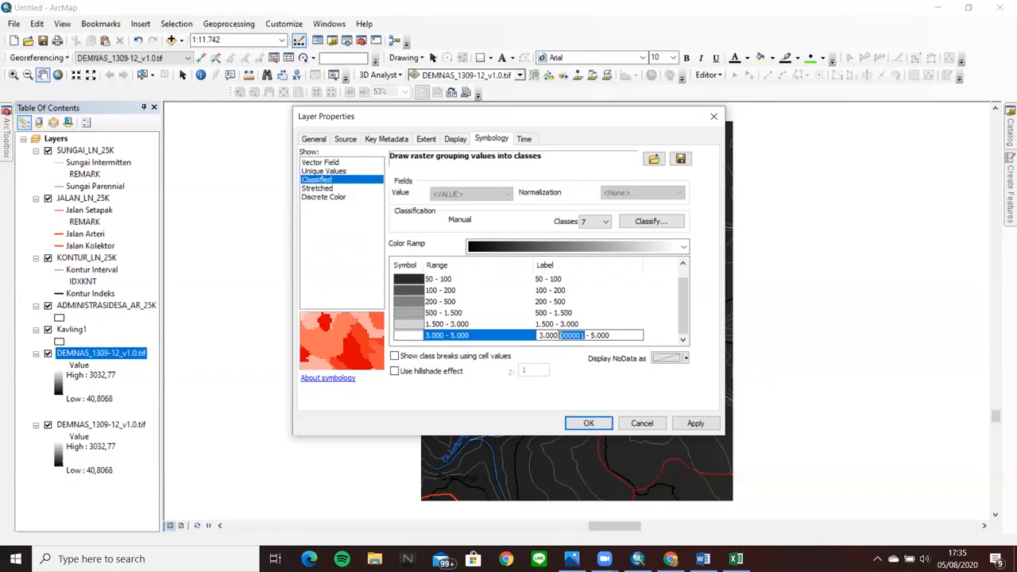
{"action": "key", "text": "BackSpace"}
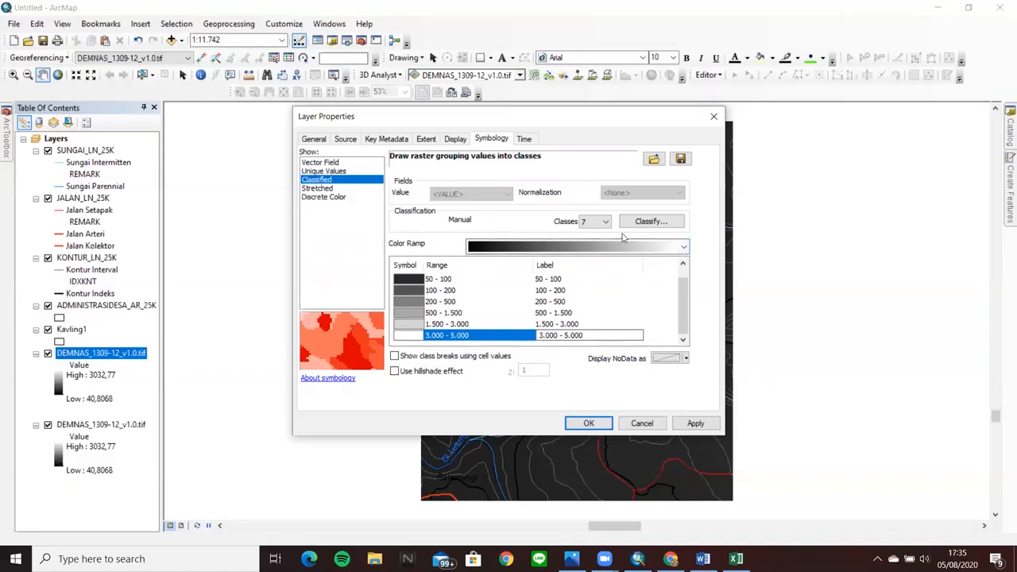
- Give the elevation classes the green-yellow-red color ramp and accept the layer's symbology
{"action": "left_click", "coordinate": [685, 249]}
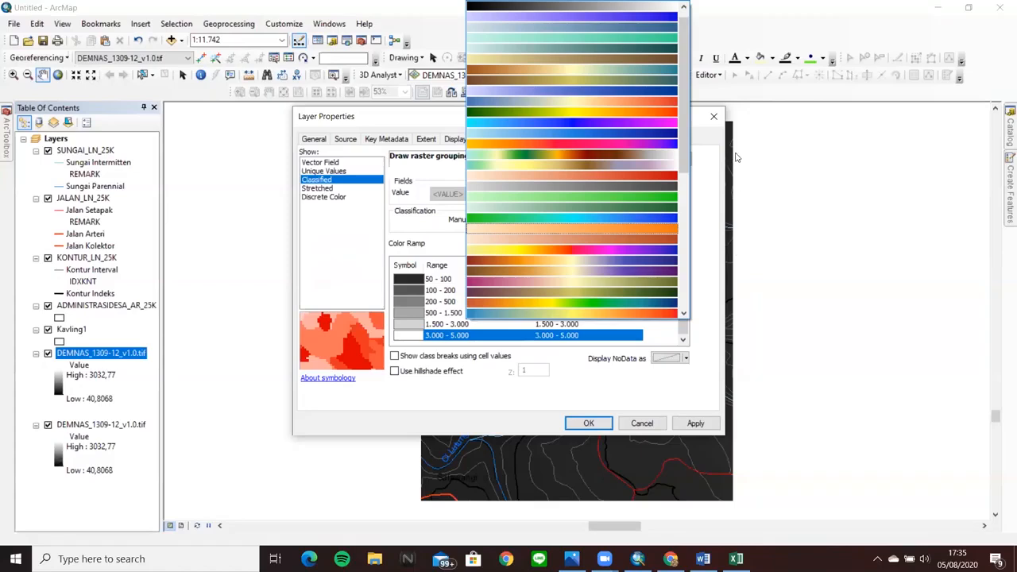
{"action": "left_click", "coordinate": [564, 117]}
{"action": "scroll", "coordinate": [466, 307], "scroll_direction": "up", "scroll_amount": 1}
{"action": "scroll", "coordinate": [466, 306], "scroll_direction": "down", "scroll_amount": 1}
{"action": "scroll", "coordinate": [469, 309], "scroll_direction": "up", "scroll_amount": 1}
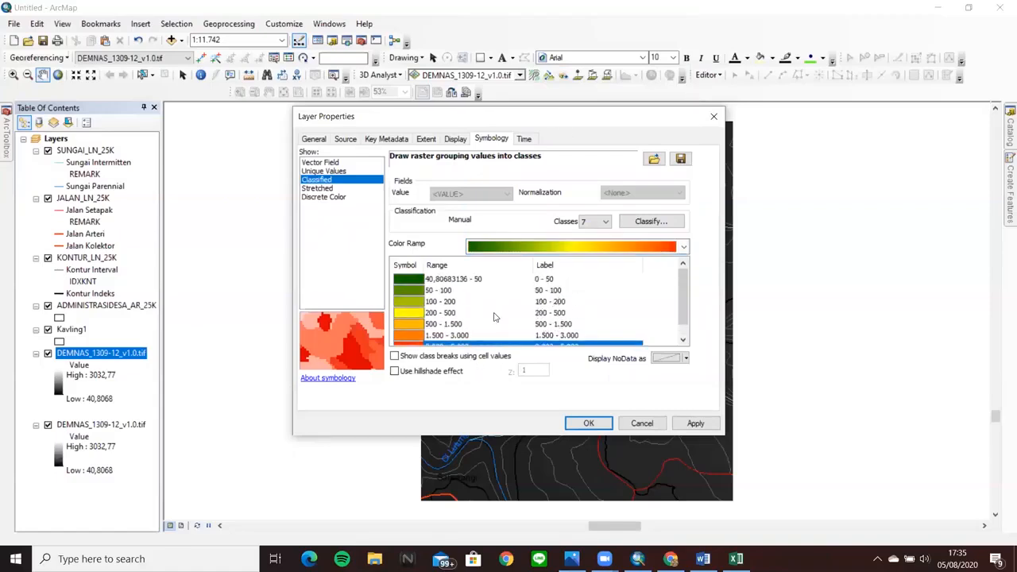
{"action": "scroll", "coordinate": [602, 324], "scroll_direction": "down", "scroll_amount": 1}
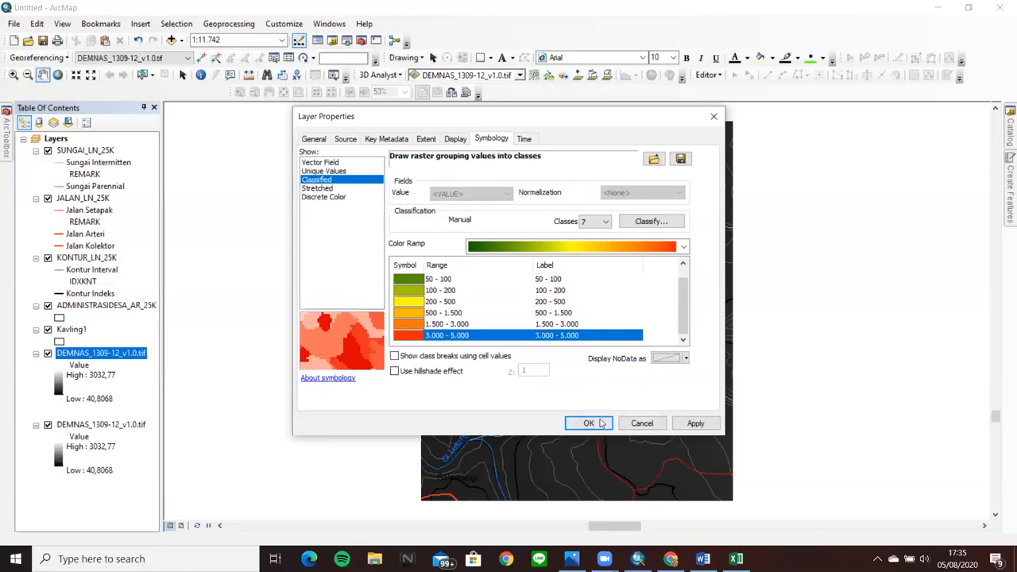
{"action": "left_click", "coordinate": [589, 422]}
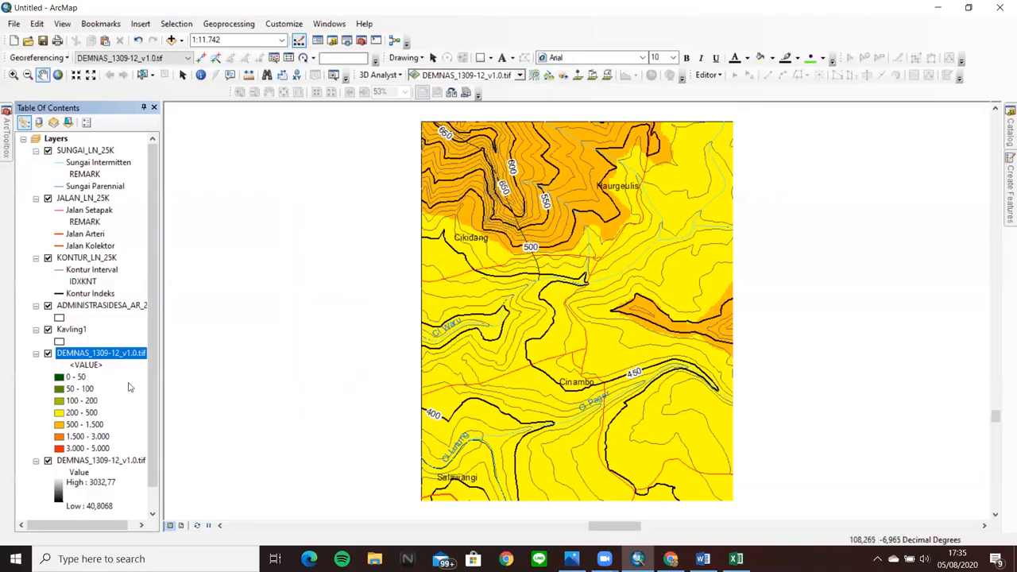
- Hide the unclassified grayscale DEMNAS layer and rename the classified DEMNAS layer to Elevasi
{"action": "left_click", "coordinate": [47, 461]}
{"action": "left_click", "coordinate": [135, 358]}
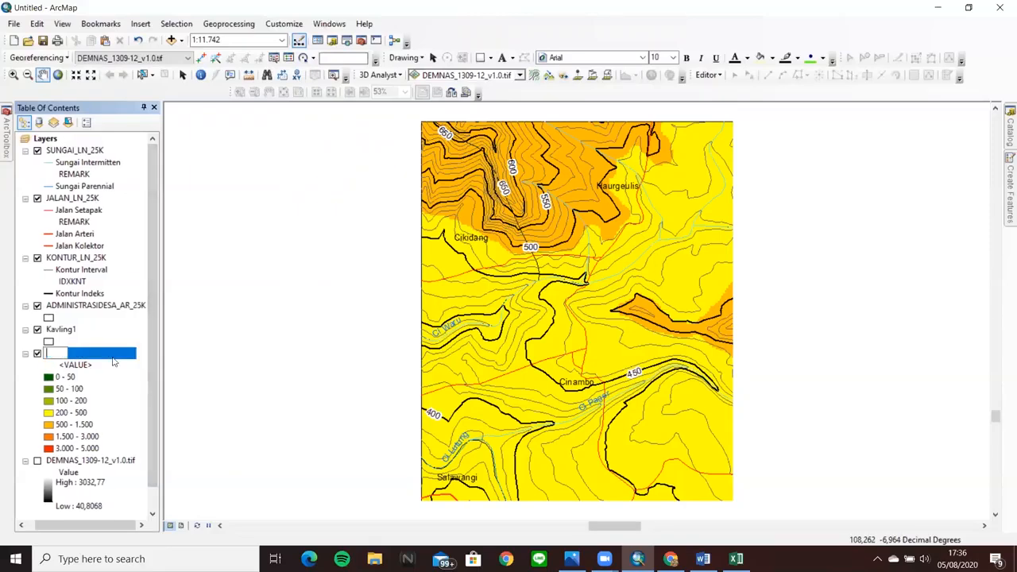
{"action": "type", "text": "Elevasi"}
{"action": "key", "text": "Return"}
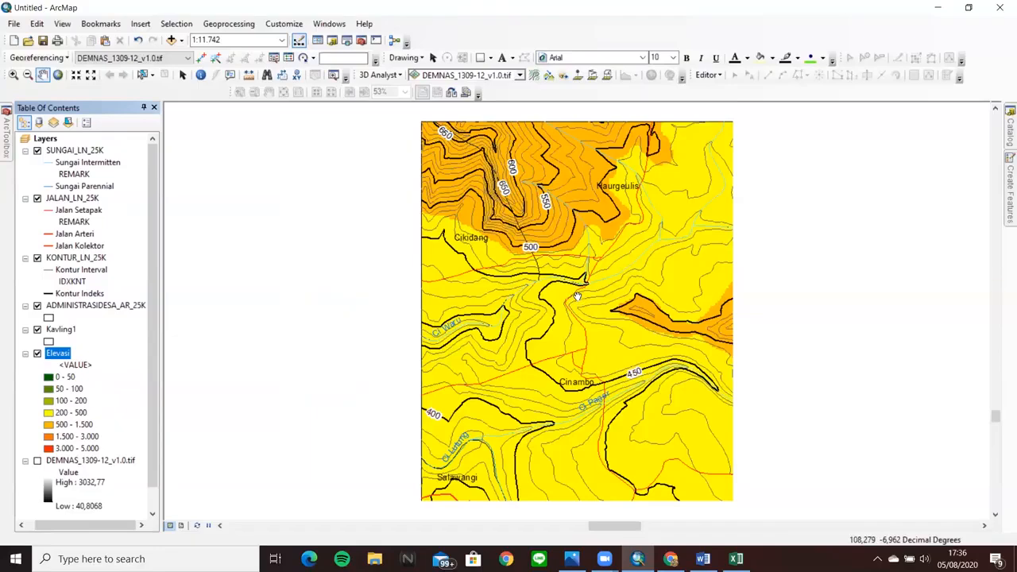
{"action": "left_click", "coordinate": [5, 141]}
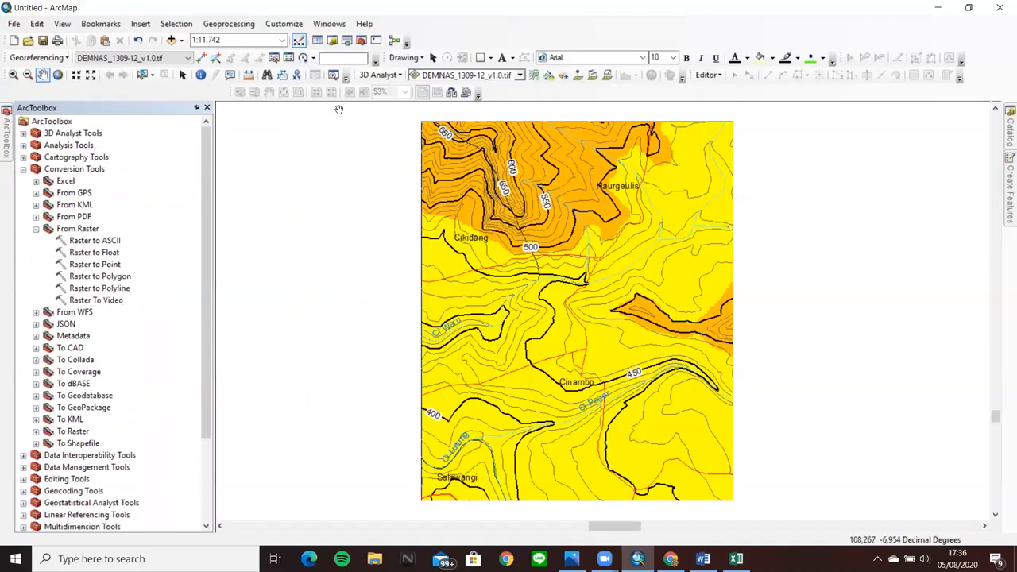
{"action": "left_click", "coordinate": [240, 29]}
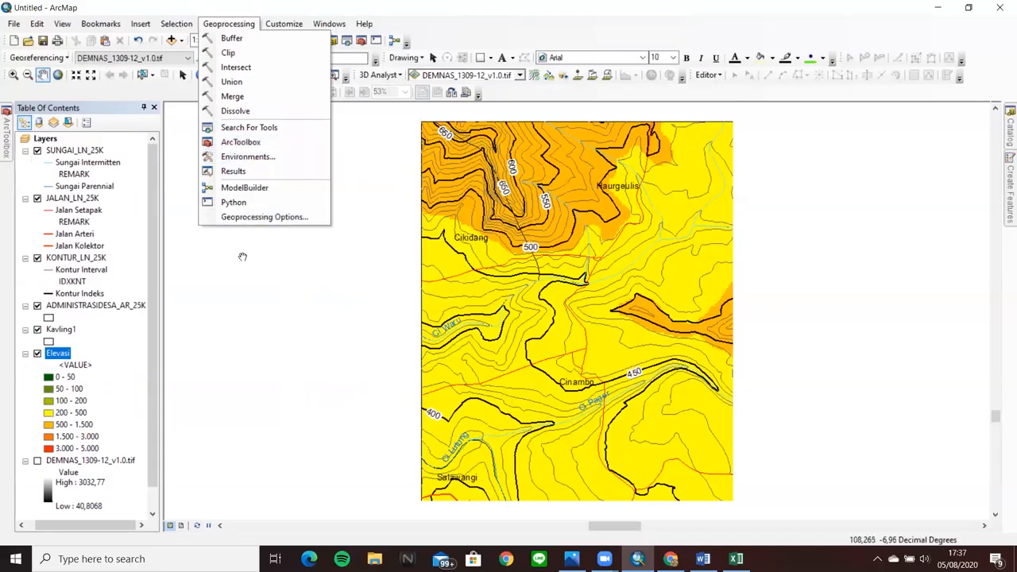
{"action": "left_click_drag", "start_coordinate": [243, 256], "coordinate": [577, 311]}
{"action": "left_click_drag", "start_coordinate": [691, 352], "coordinate": [366, 319]}
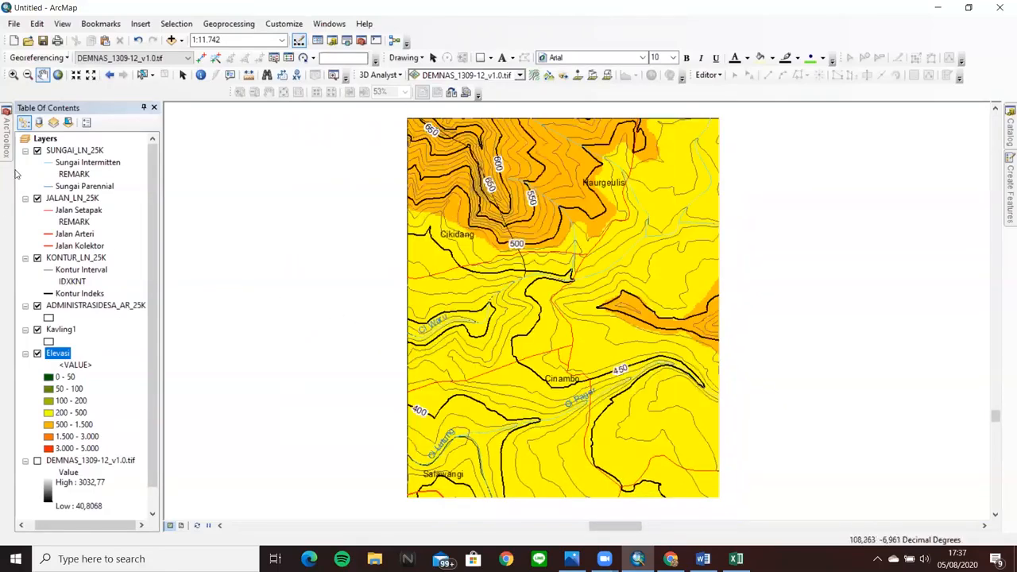
- Open the Slope tool from the 3D Analyst Raster Surface toolset and choose DEMNAS_1309-12_v1.0.tif as its input raster
{"action": "left_click", "coordinate": [6, 148]}
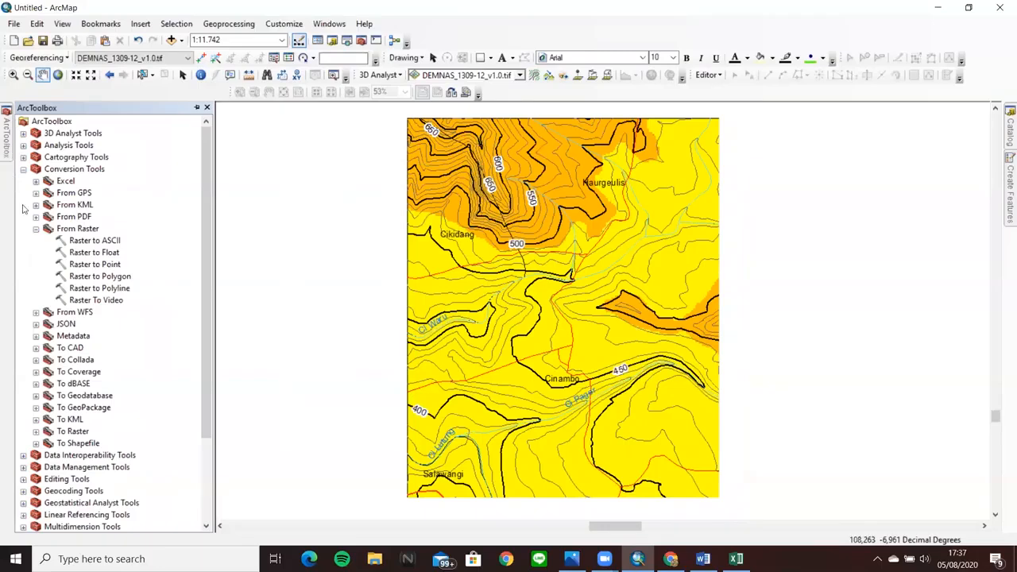
{"action": "left_click", "coordinate": [36, 229]}
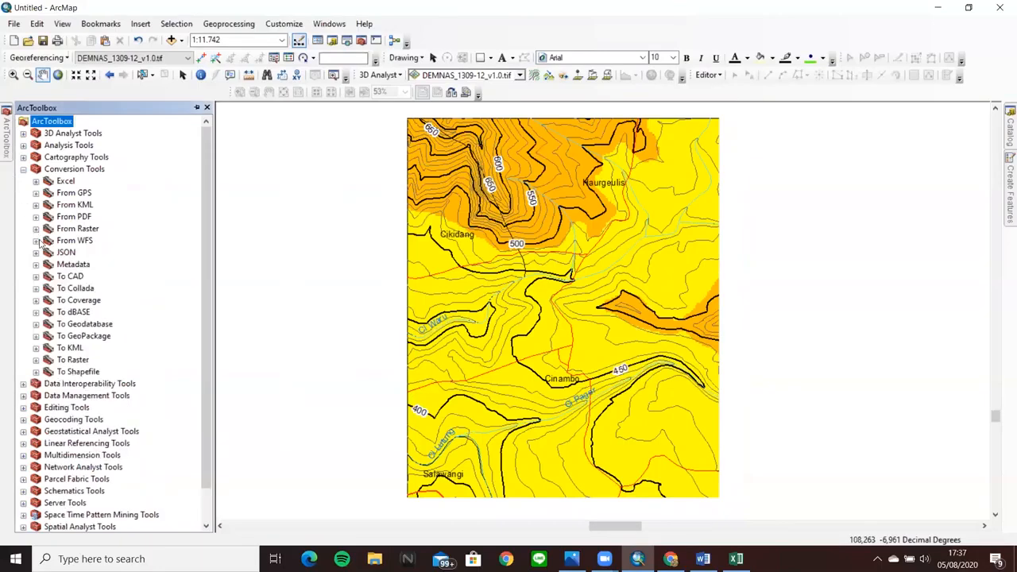
{"action": "left_click", "coordinate": [23, 169]}
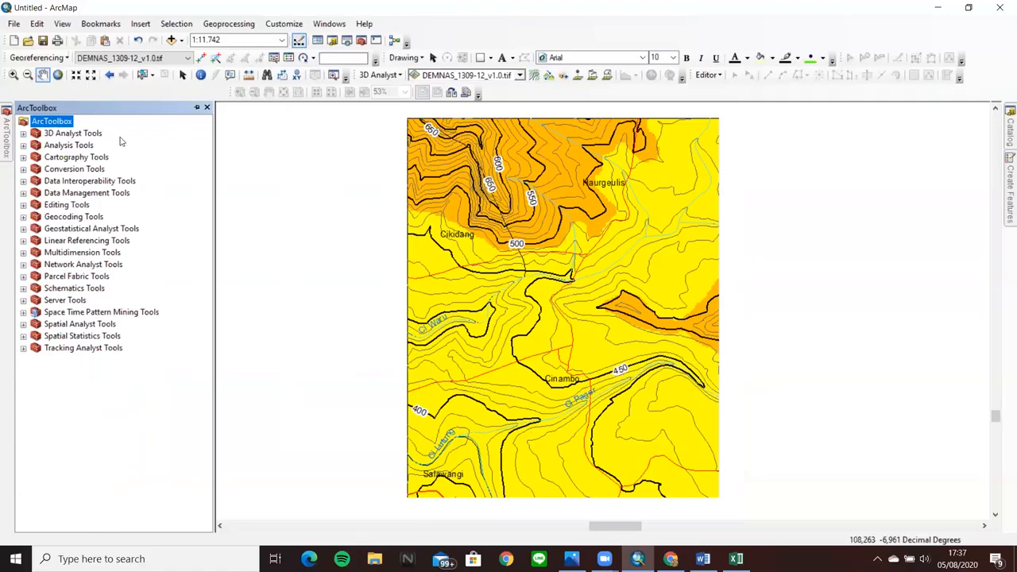
{"action": "left_click", "coordinate": [23, 134]}
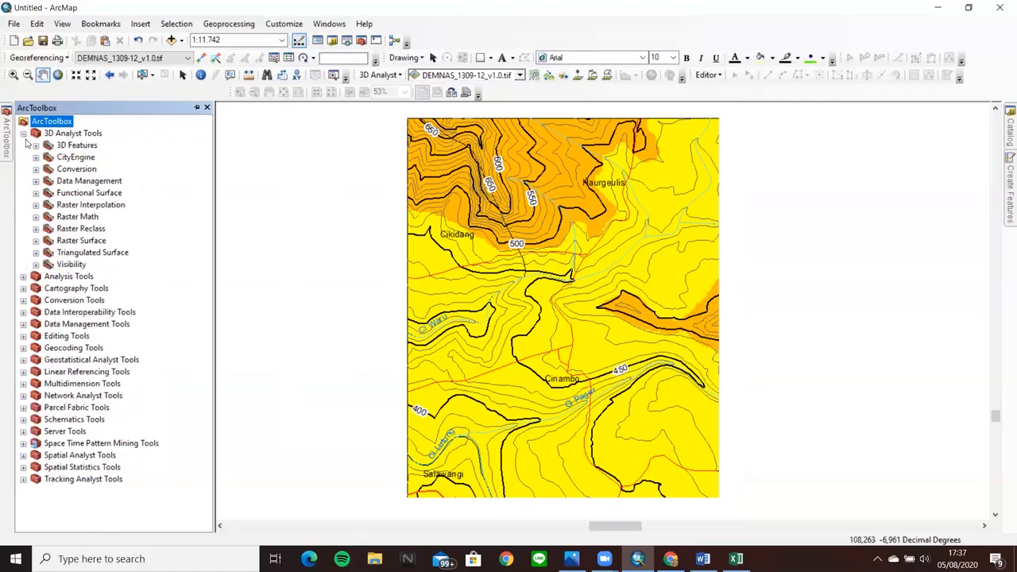
{"action": "left_click", "coordinate": [35, 241]}
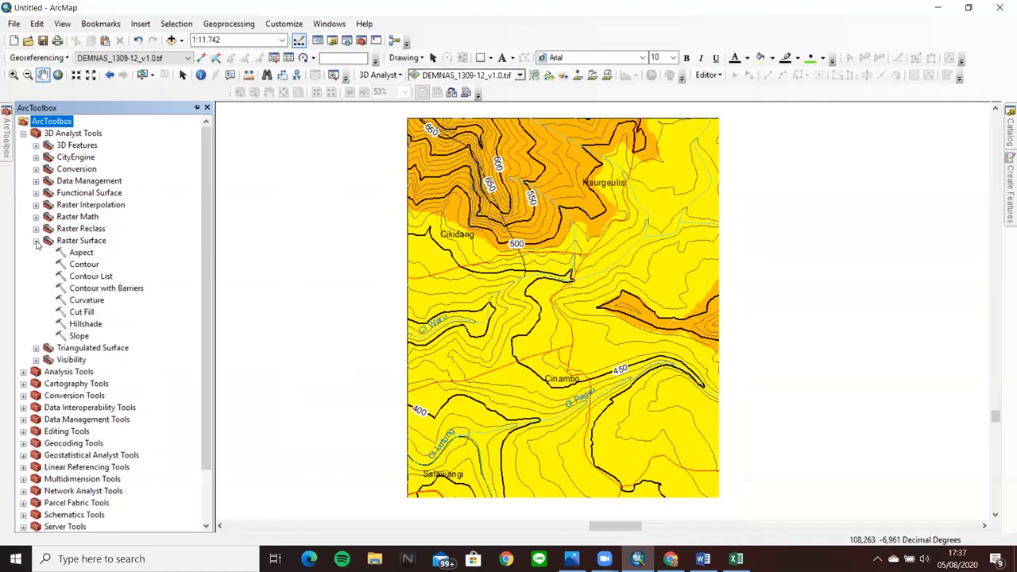
{"action": "double_click", "coordinate": [79, 337]}
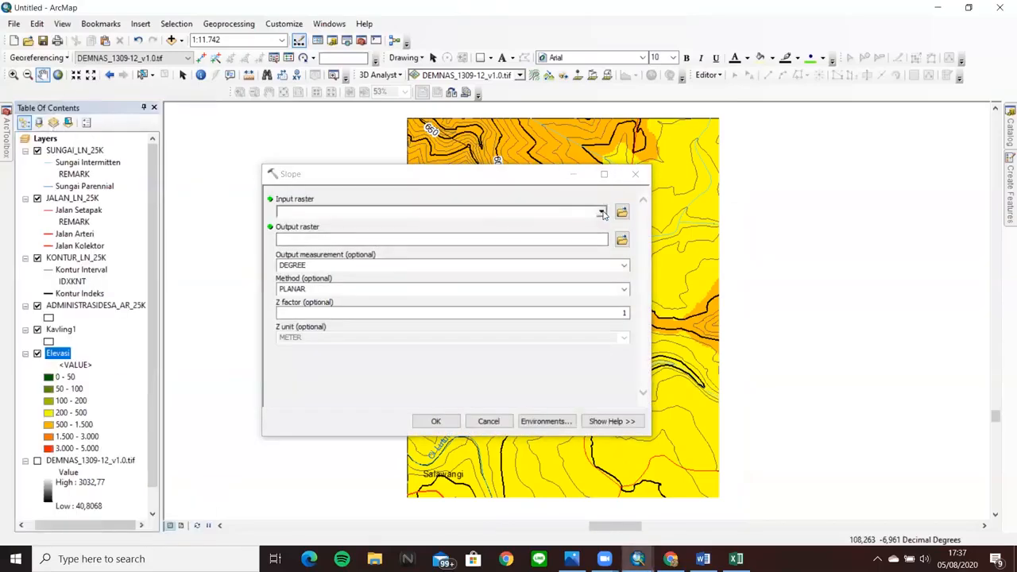
{"action": "left_click", "coordinate": [602, 213]}
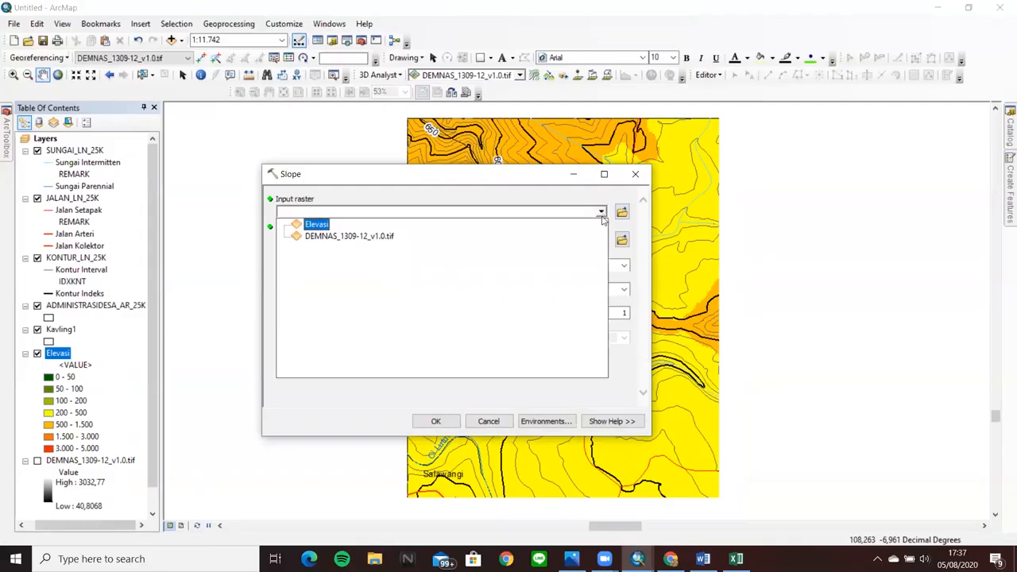
{"action": "left_click", "coordinate": [337, 237]}
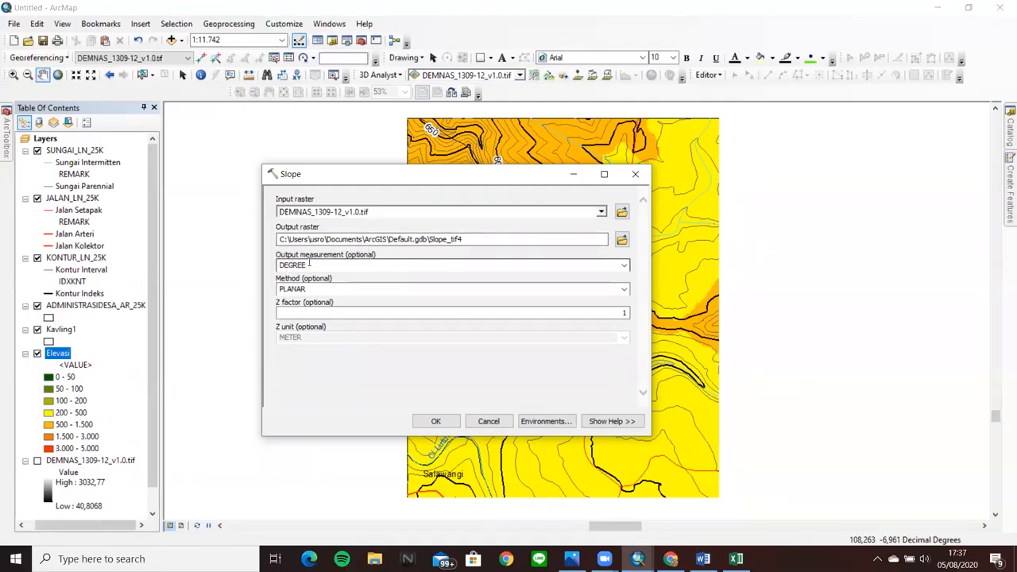
- Run the Slope tool with DEGREE as output measurement and a Z factor of 0,00000912
{"action": "left_click", "coordinate": [624, 266]}
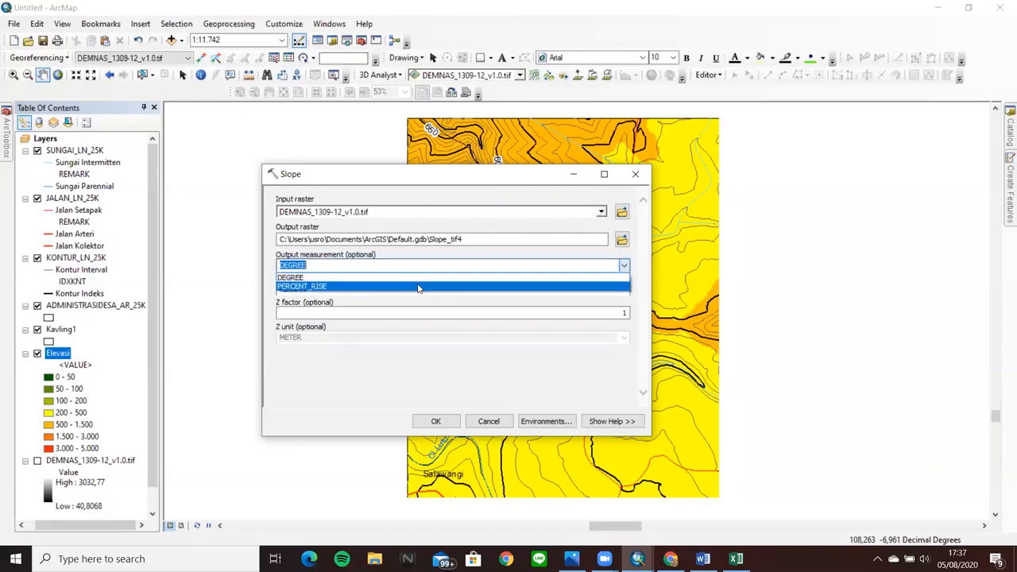
{"action": "left_click", "coordinate": [314, 277]}
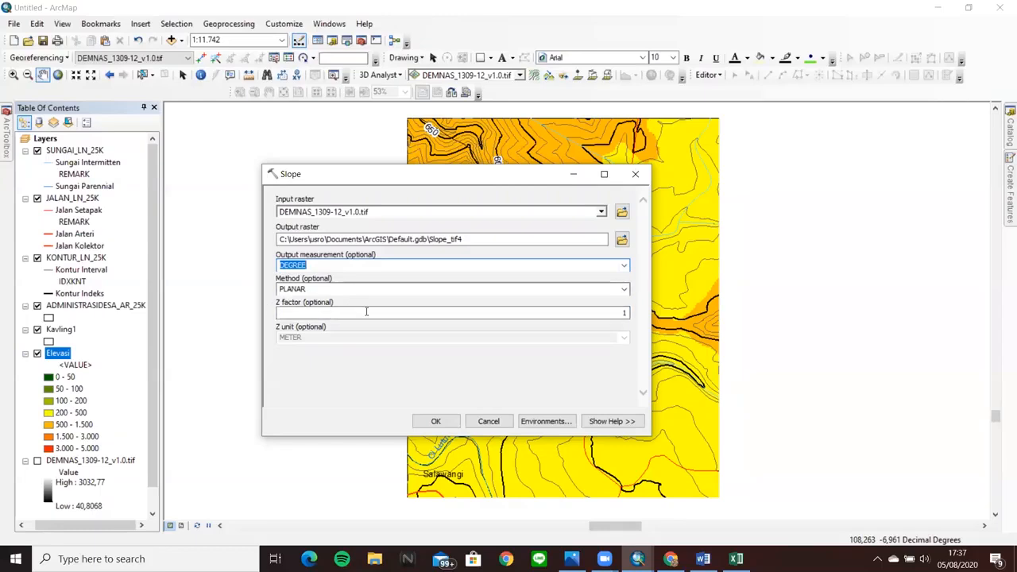
{"action": "double_click", "coordinate": [614, 314]}
{"action": "type", "text": "0,000"}
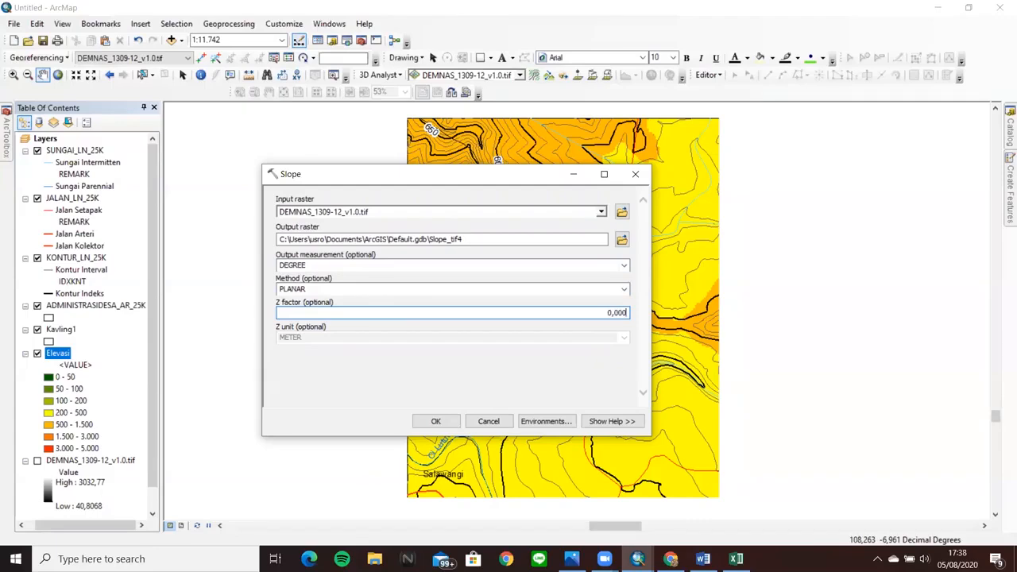
{"action": "type", "text": "00912"}
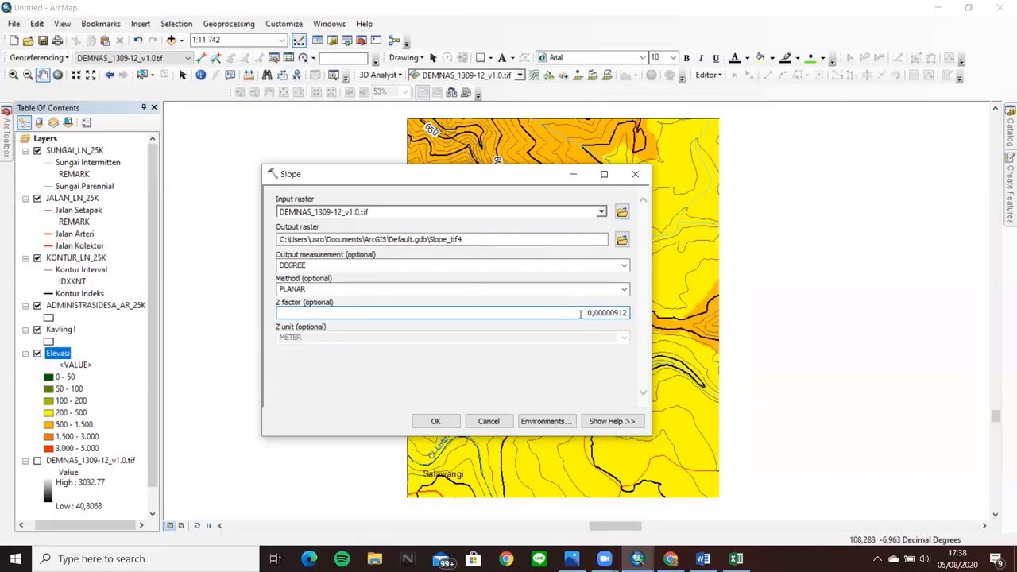
{"action": "left_click", "coordinate": [435, 421]}
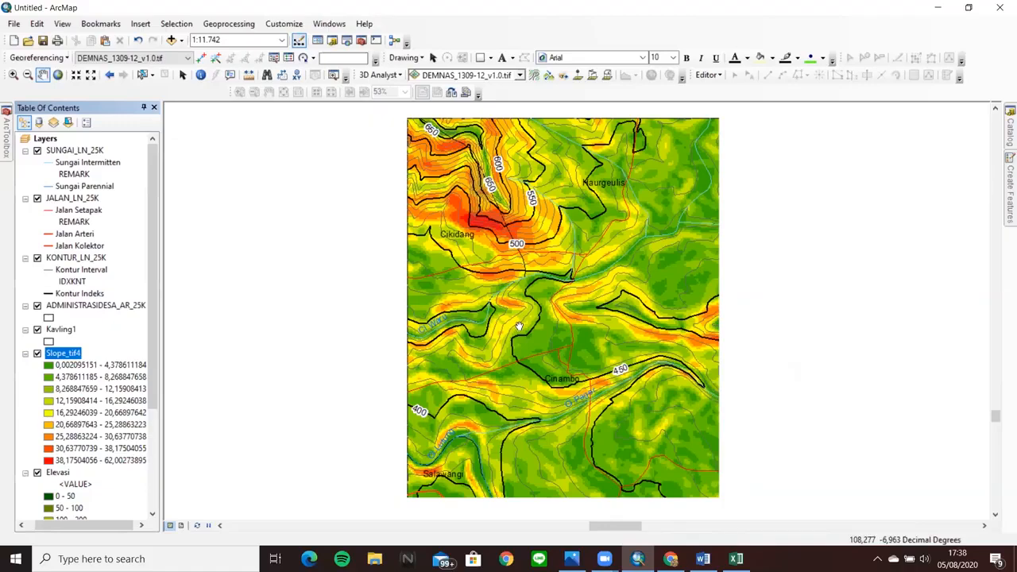
- Open the classification settings of the Slope_tif4 layer and set the number of classes to 7
{"action": "right_click", "coordinate": [77, 355]}
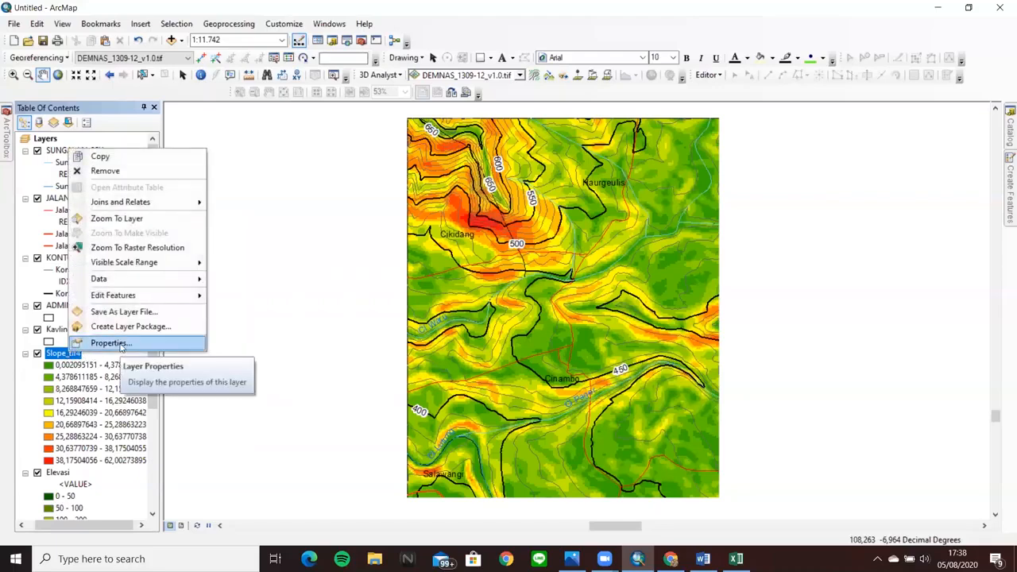
{"action": "left_click", "coordinate": [120, 343]}
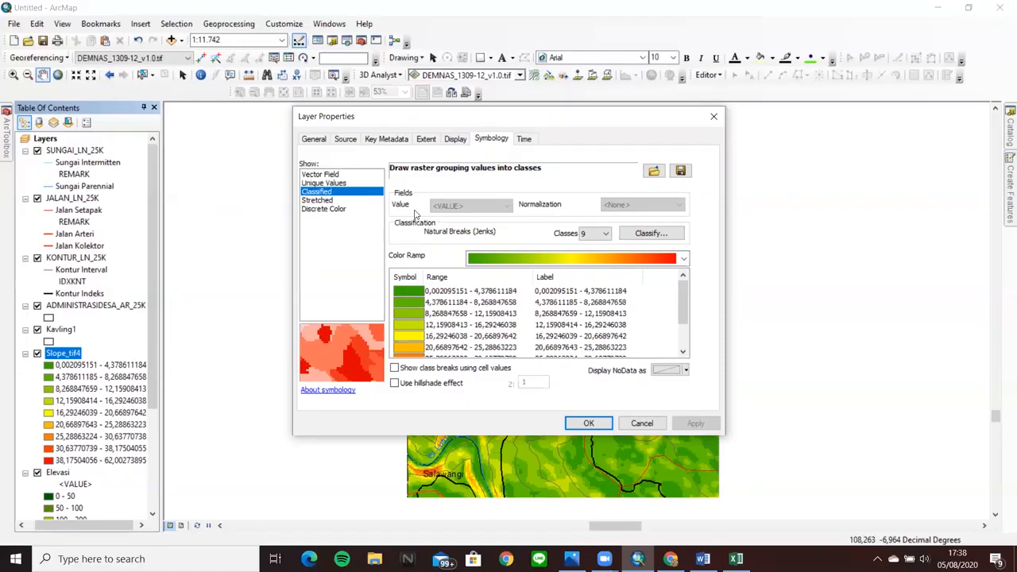
{"action": "left_click", "coordinate": [651, 233]}
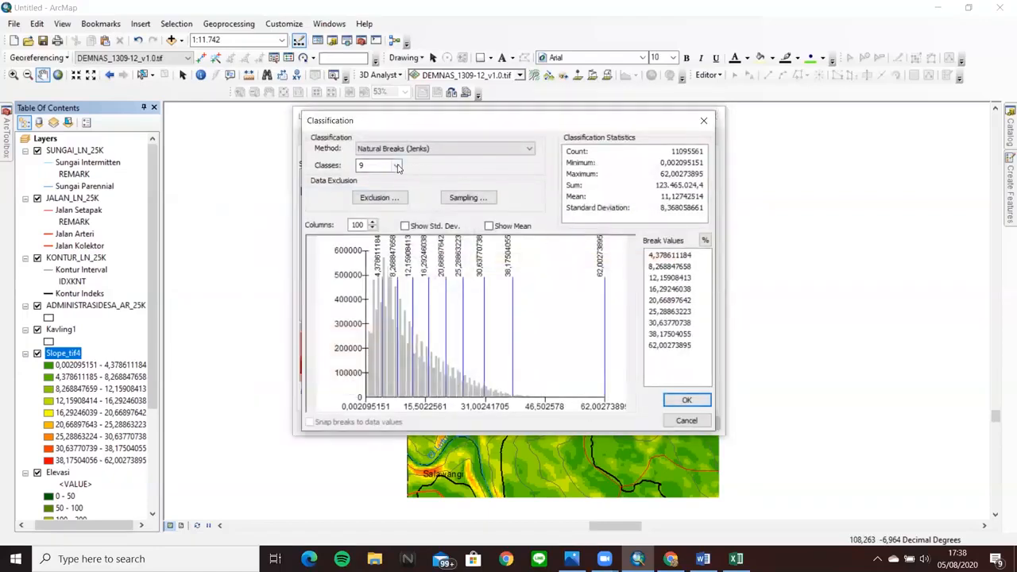
{"action": "left_click", "coordinate": [398, 168]}
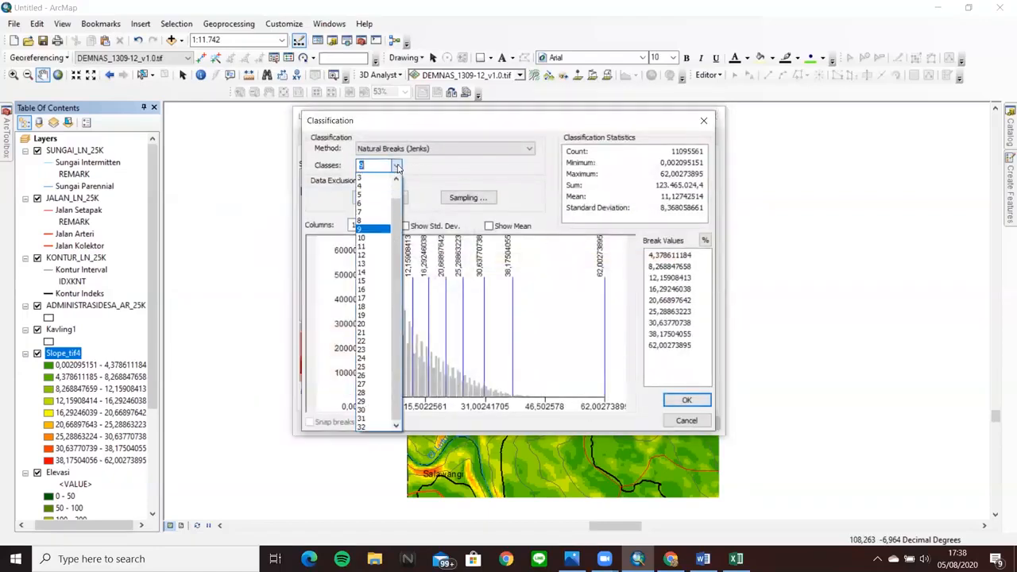
{"action": "left_click", "coordinate": [372, 213]}
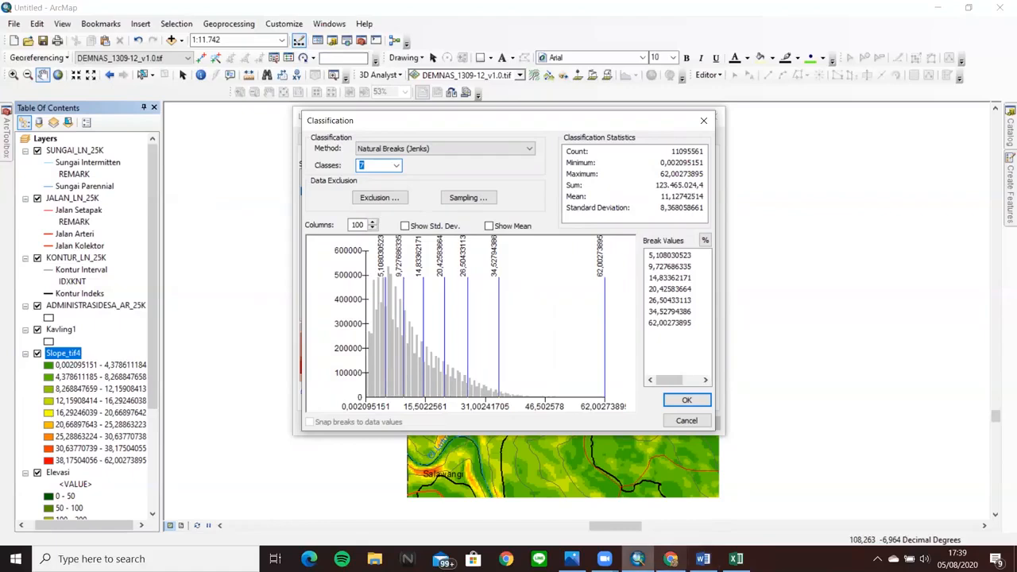
- Check the degree ranges in the van Zuidam slope table and set the first two slope break values to 2 and 4
{"action": "left_click", "coordinate": [572, 559]}
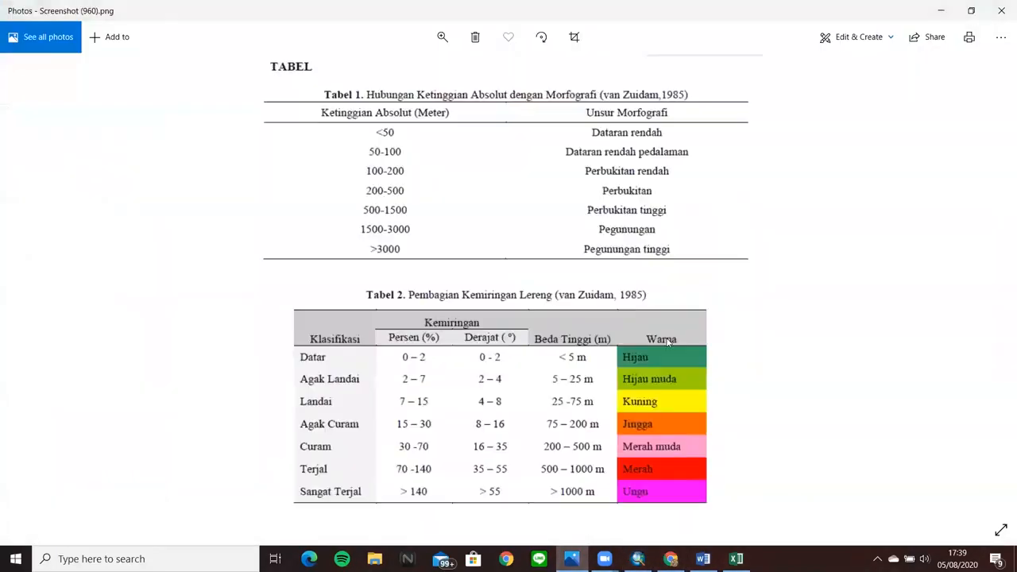
{"action": "double_click", "coordinate": [667, 29]}
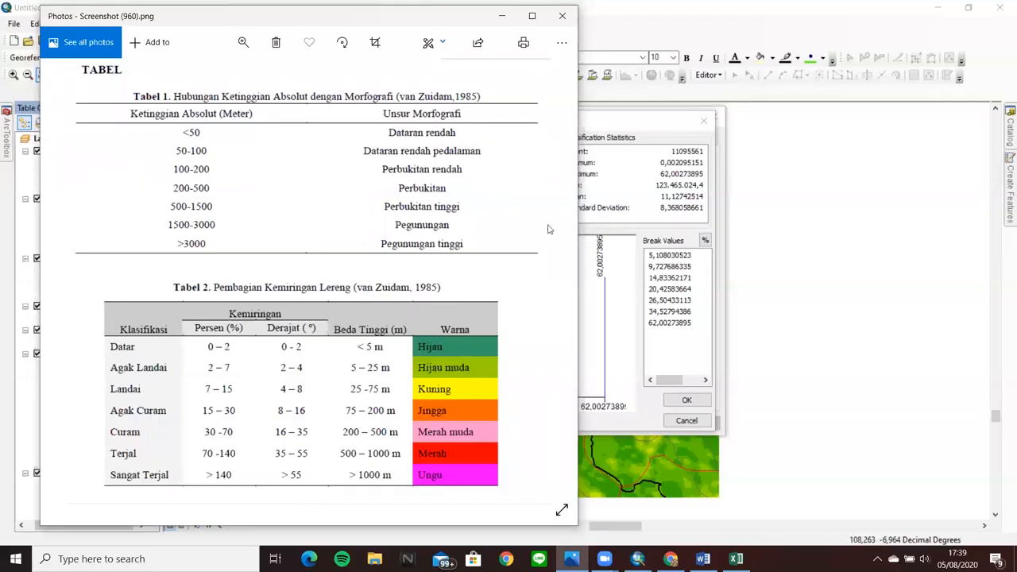
{"action": "left_click", "coordinate": [668, 256]}
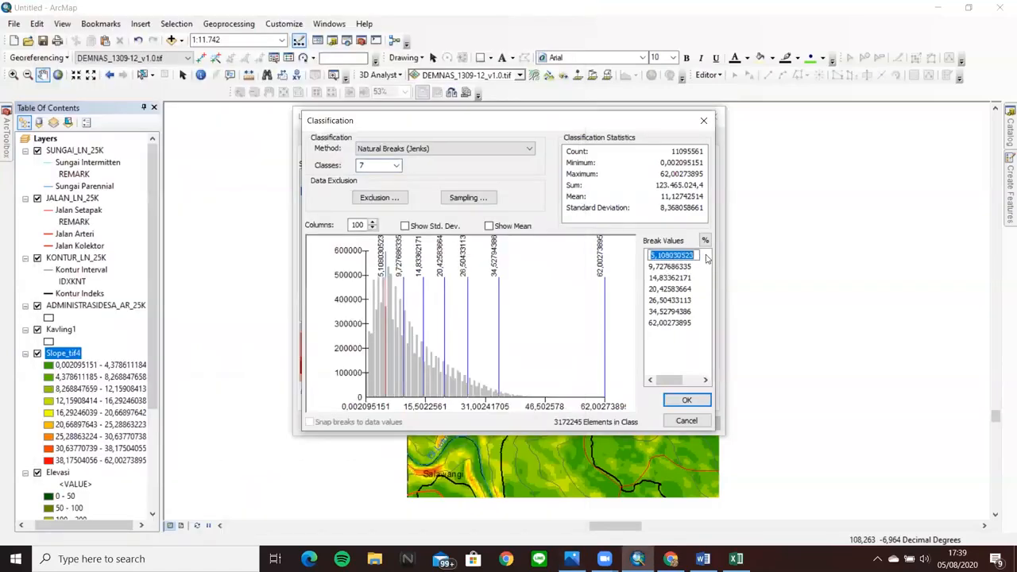
{"action": "type", "text": "2"}
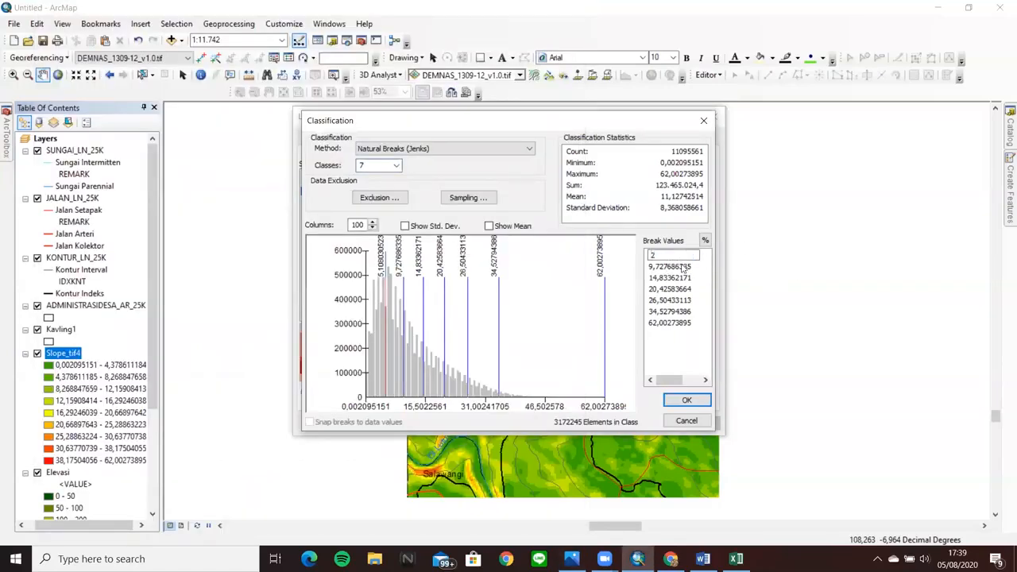
{"action": "key", "text": "Return"}
{"action": "left_click", "coordinate": [682, 269]}
{"action": "key", "text": "BackSpace"}
{"action": "type", "text": "4"}
{"action": "key", "text": "Return"}
- Set the third and fourth slope break values to 8 and 16
{"action": "left_click", "coordinate": [688, 278]}
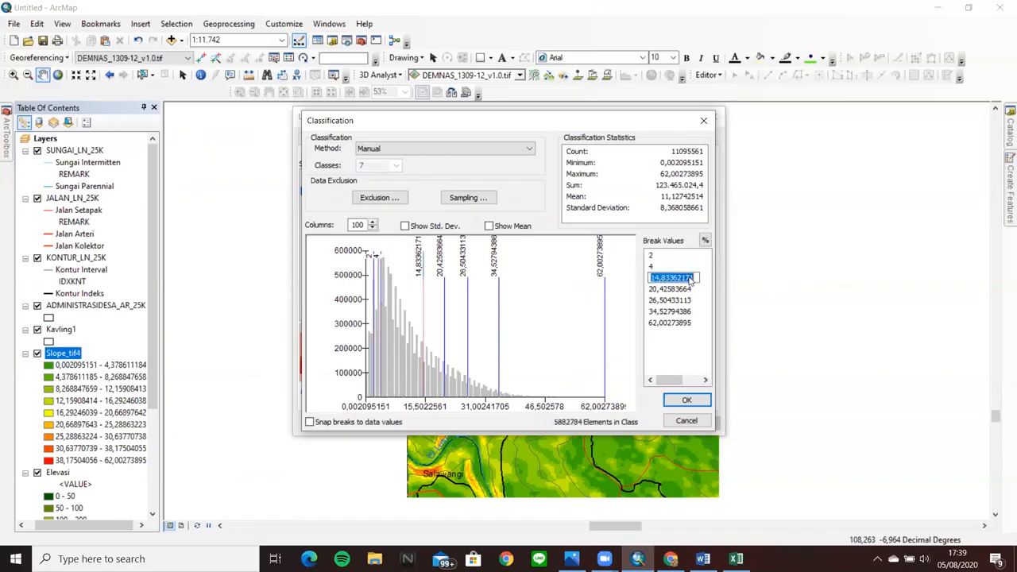
{"action": "key", "text": "BackSpace"}
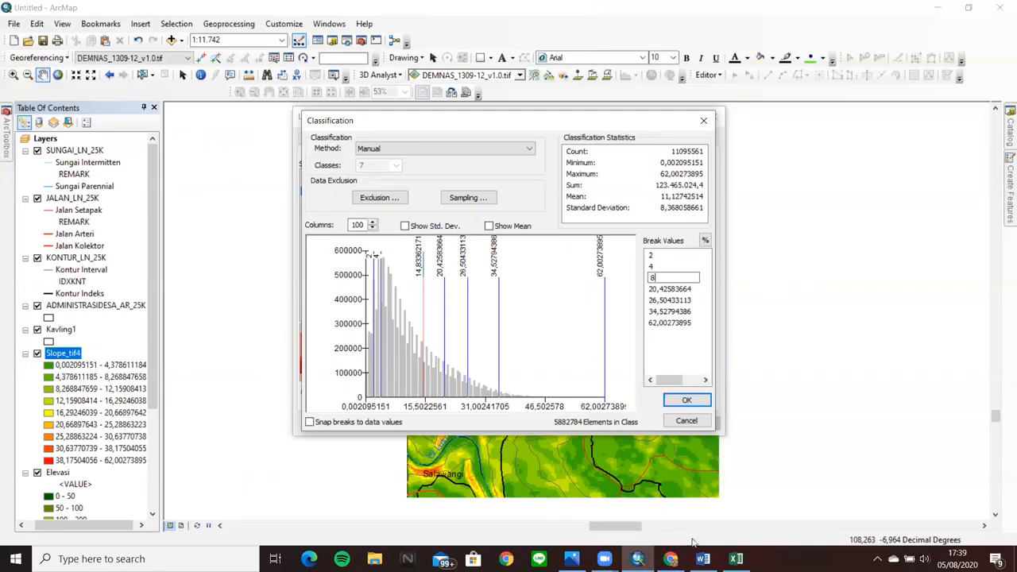
{"action": "mouse_move", "coordinate": [572, 519]}
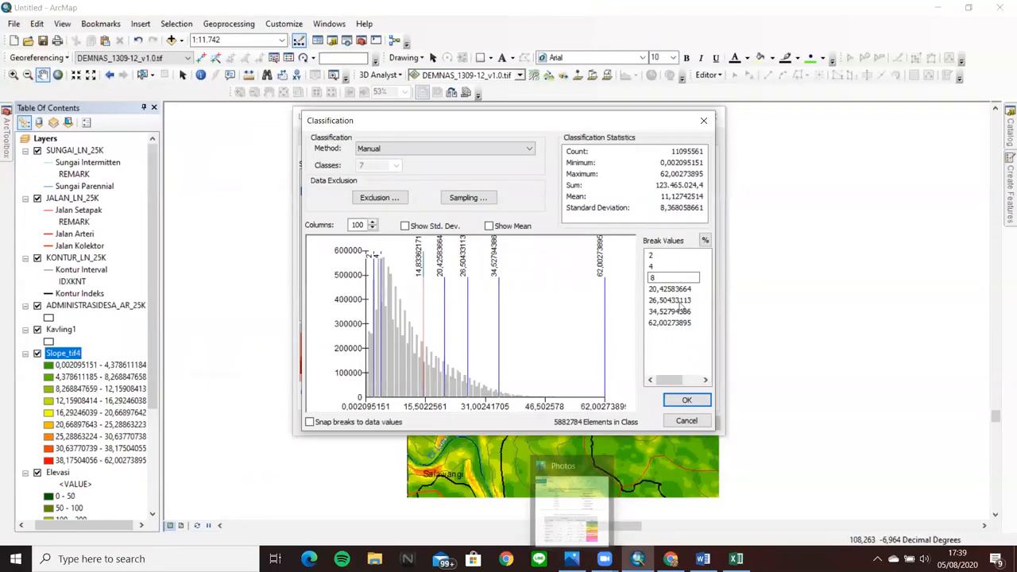
{"action": "left_click", "coordinate": [670, 288]}
{"action": "left_click", "coordinate": [670, 289]}
{"action": "key", "text": "BackSpace"}
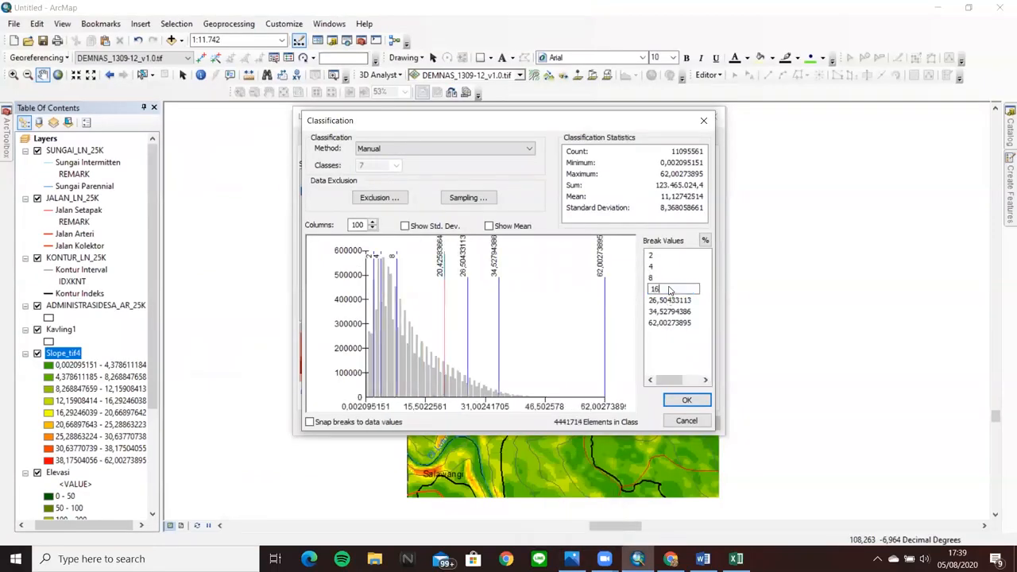
- Set the fifth and sixth slope break values to 35 and 55
{"action": "left_click", "coordinate": [668, 300]}
{"action": "left_click", "coordinate": [668, 300]}
{"action": "key", "text": "BackSpace"}
{"action": "type", "text": "35"}
{"action": "left_click", "coordinate": [682, 316]}
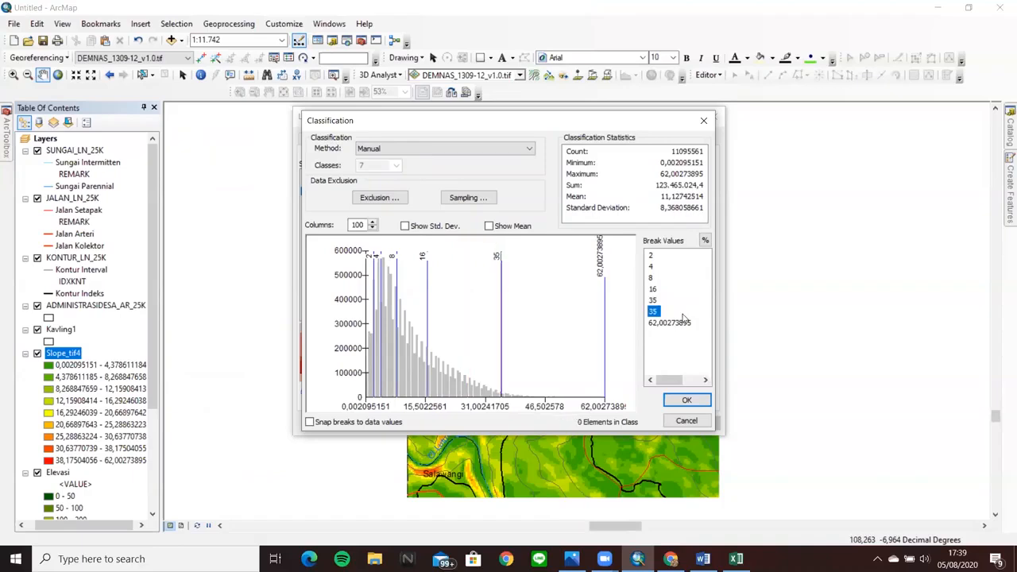
{"action": "left_click", "coordinate": [672, 311]}
{"action": "key", "text": "BackSpace"}
{"action": "type", "text": "55"}
- Set the last slope break value to 90 and accept the manual classification
{"action": "left_click", "coordinate": [676, 324]}
{"action": "key", "text": "BackSpace"}
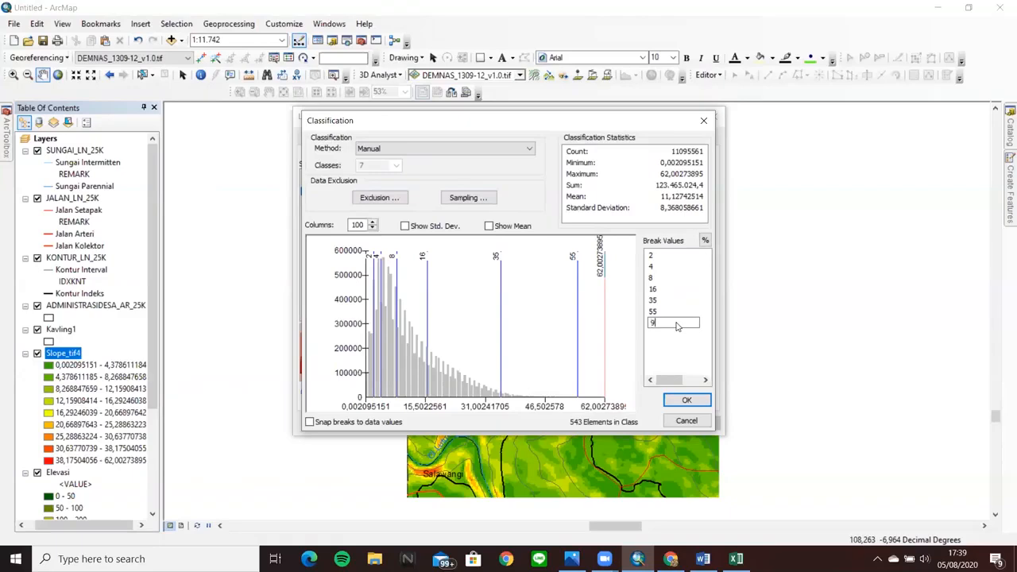
{"action": "left_click", "coordinate": [686, 404]}
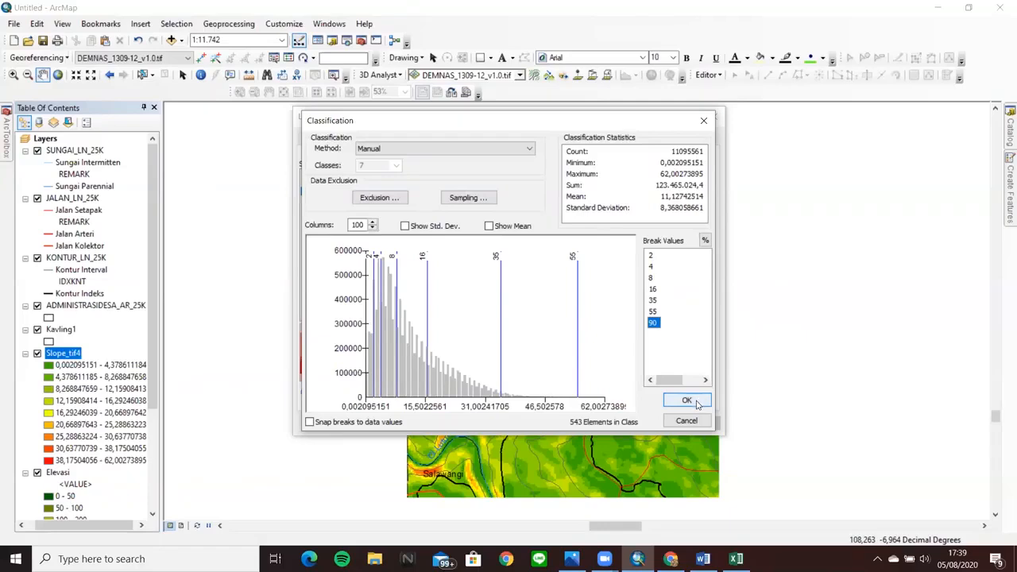
{"action": "left_click", "coordinate": [689, 401]}
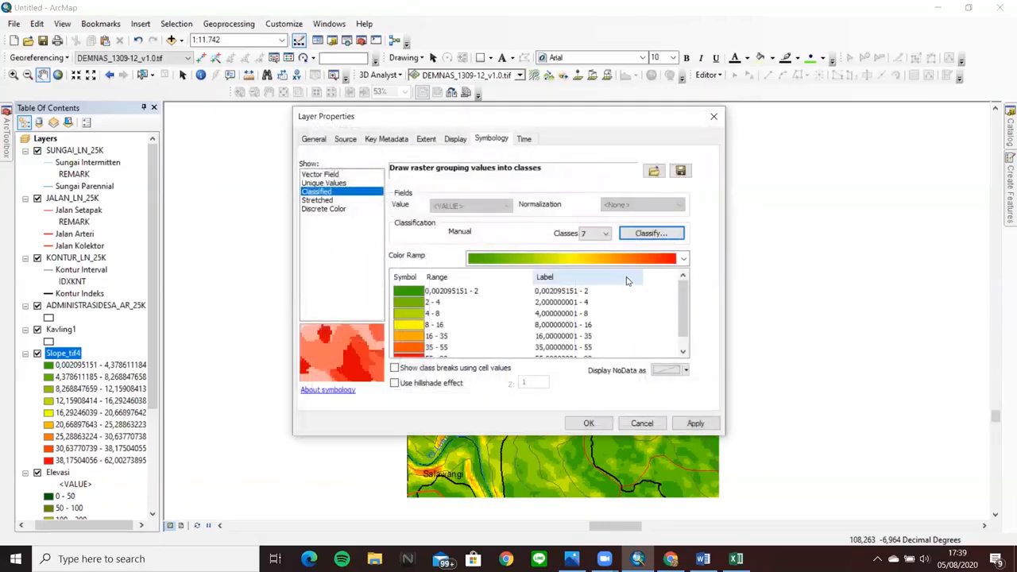
- Change the label of the lowest slope class to 0 - 2
{"action": "scroll", "coordinate": [579, 315], "scroll_direction": "down", "scroll_amount": 1}
{"action": "scroll", "coordinate": [580, 314], "scroll_direction": "up", "scroll_amount": 1}
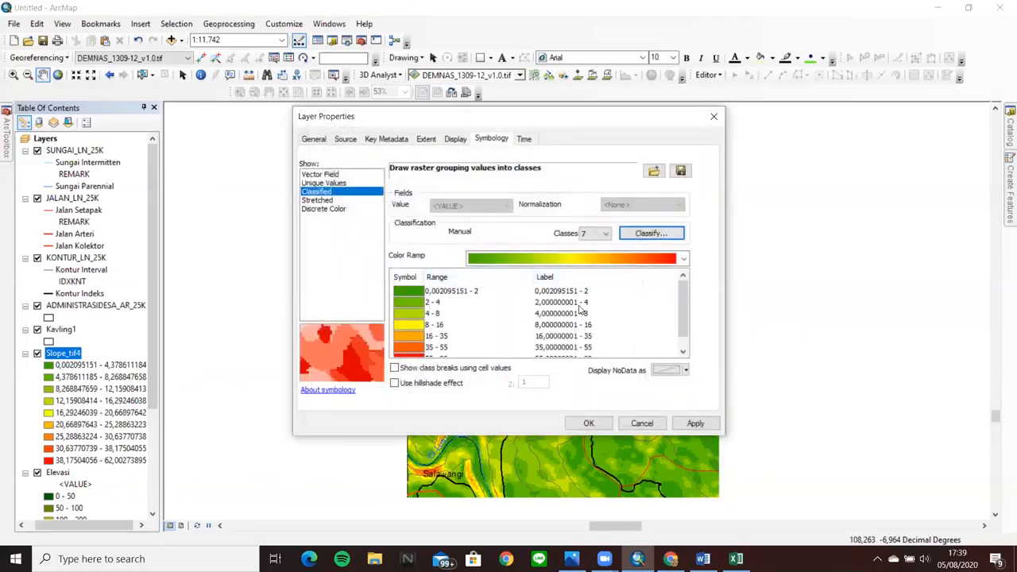
{"action": "left_click", "coordinate": [570, 291]}
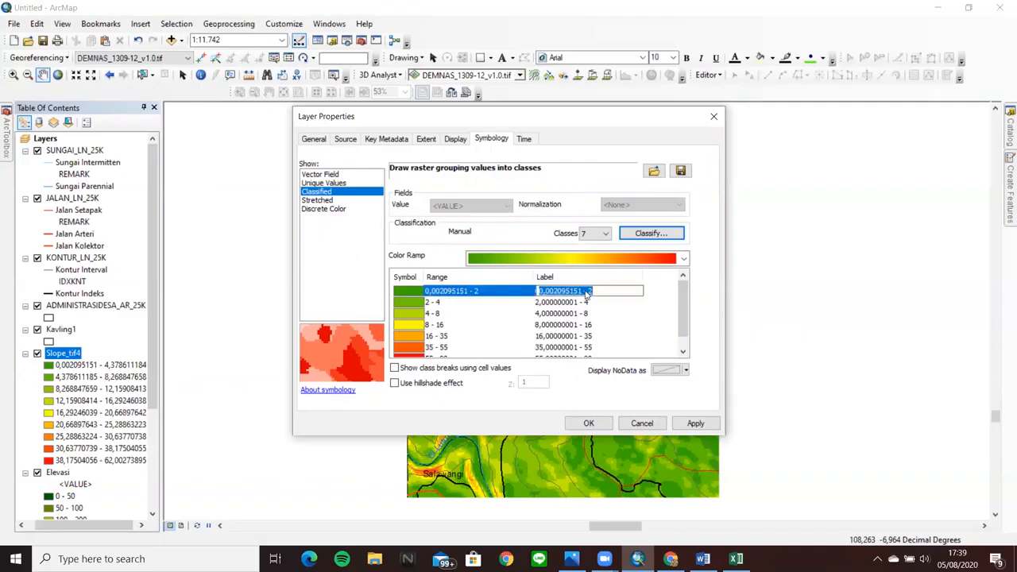
{"action": "left_click", "coordinate": [580, 291]}
{"action": "left_click_drag", "start_coordinate": [580, 291], "coordinate": [501, 294]}
{"action": "key", "text": "BackSpace"}
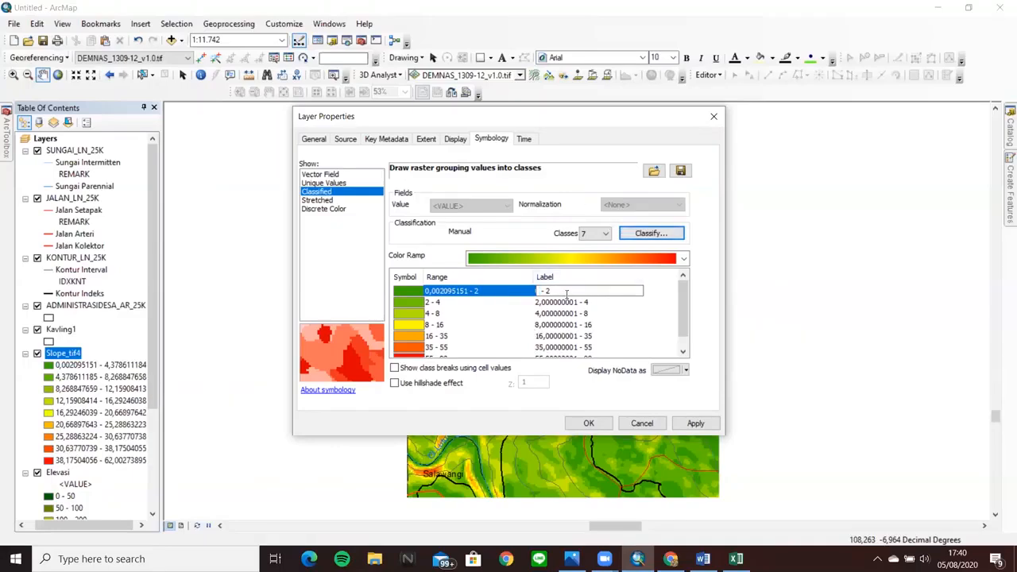
{"action": "type", "text": "0"}
- Strip the decimals from the second and third slope class labels so they read 2 - 4 and 4 - 8
{"action": "left_click", "coordinate": [574, 303]}
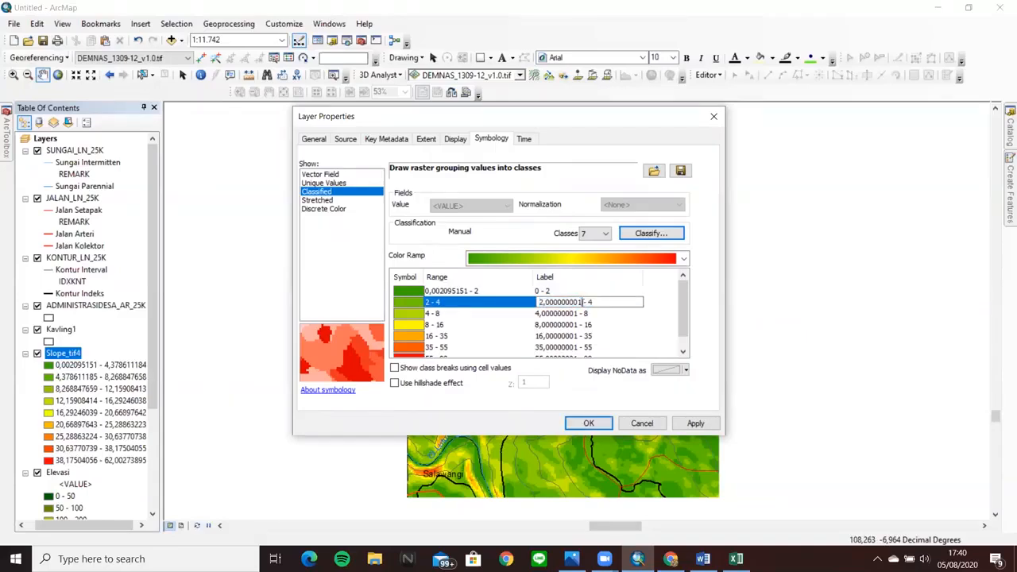
{"action": "left_click_drag", "start_coordinate": [584, 302], "coordinate": [546, 303]}
{"action": "key", "text": "BackSpace"}
{"action": "left_click", "coordinate": [574, 312]}
{"action": "left_click_drag", "start_coordinate": [583, 313], "coordinate": [547, 325]}
{"action": "key", "text": "BackSpace"}
- Shorten the next three slope class labels to 8 - 16, 16 - 35 and 35 - 55
{"action": "left_click", "coordinate": [583, 325]}
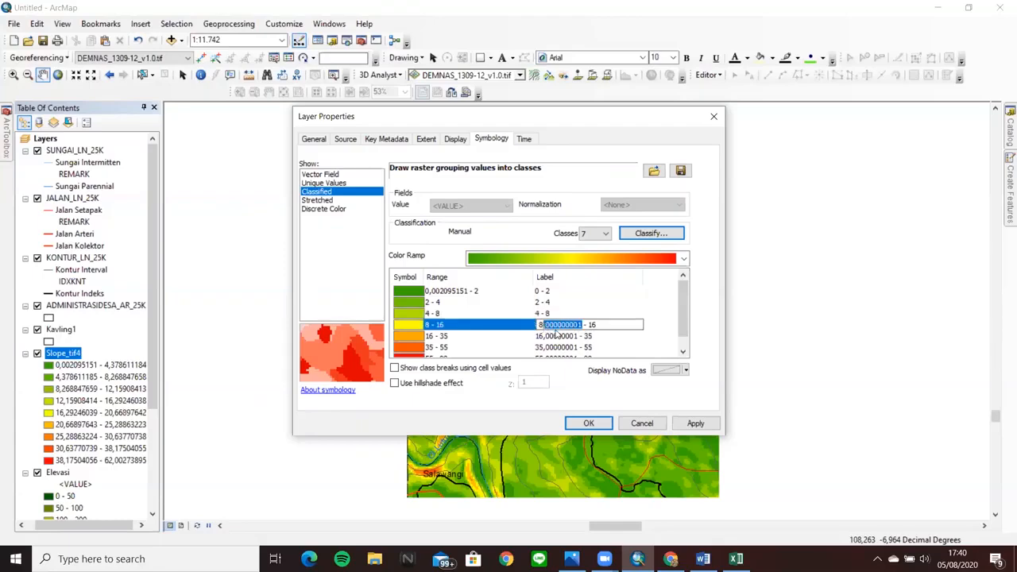
{"action": "key", "text": "BackSpace"}
{"action": "left_click", "coordinate": [583, 336]}
{"action": "left_click_drag", "start_coordinate": [582, 336], "coordinate": [551, 336]}
{"action": "key", "text": "BackSpace"}
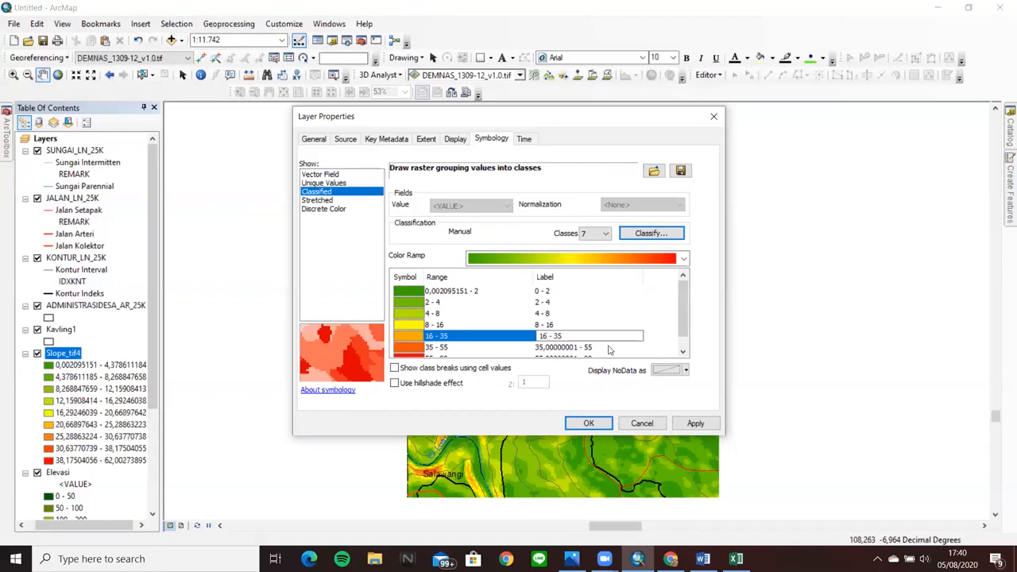
{"action": "left_click", "coordinate": [582, 347]}
{"action": "left_click", "coordinate": [583, 336]}
{"action": "left_click", "coordinate": [582, 336]}
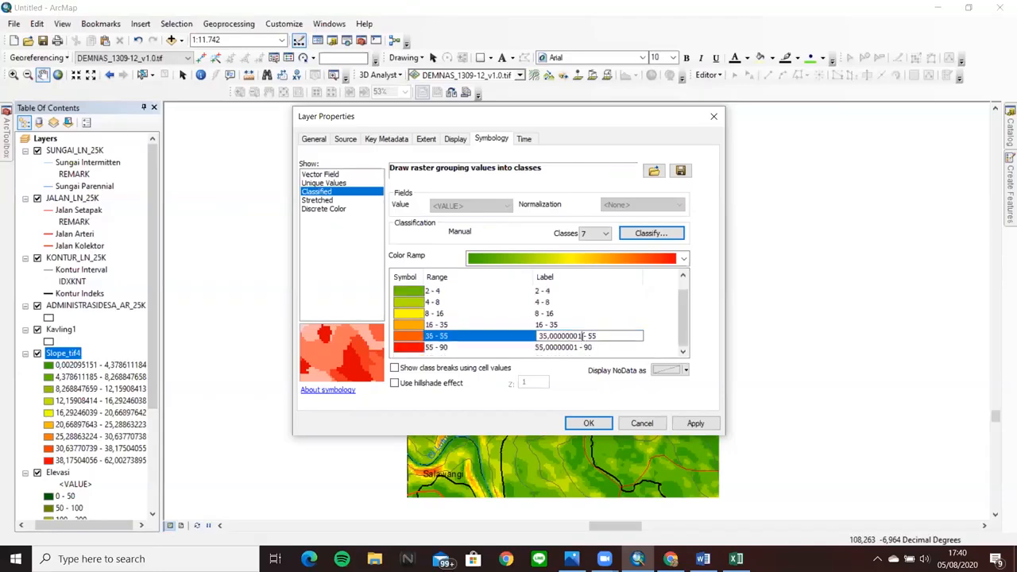
{"action": "left_click_drag", "start_coordinate": [582, 336], "coordinate": [547, 336]}
{"action": "key", "text": "BackSpace"}
- Label the highest slope class >55 and apply the symbology to the Slope_tif4 layer
{"action": "left_click", "coordinate": [588, 347]}
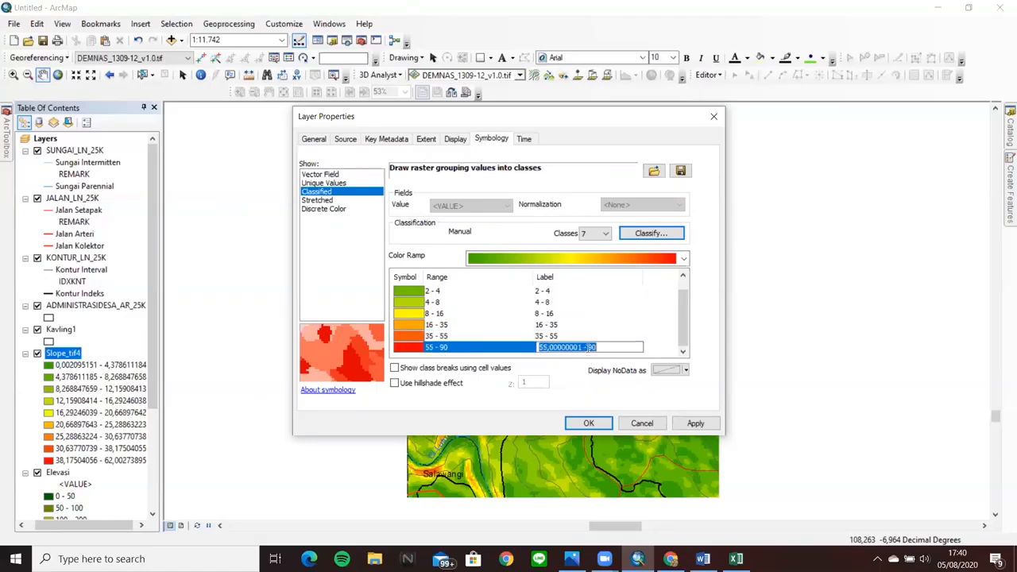
{"action": "left_click_drag", "start_coordinate": [582, 347], "coordinate": [560, 348]}
{"action": "key", "text": "BackSpace"}
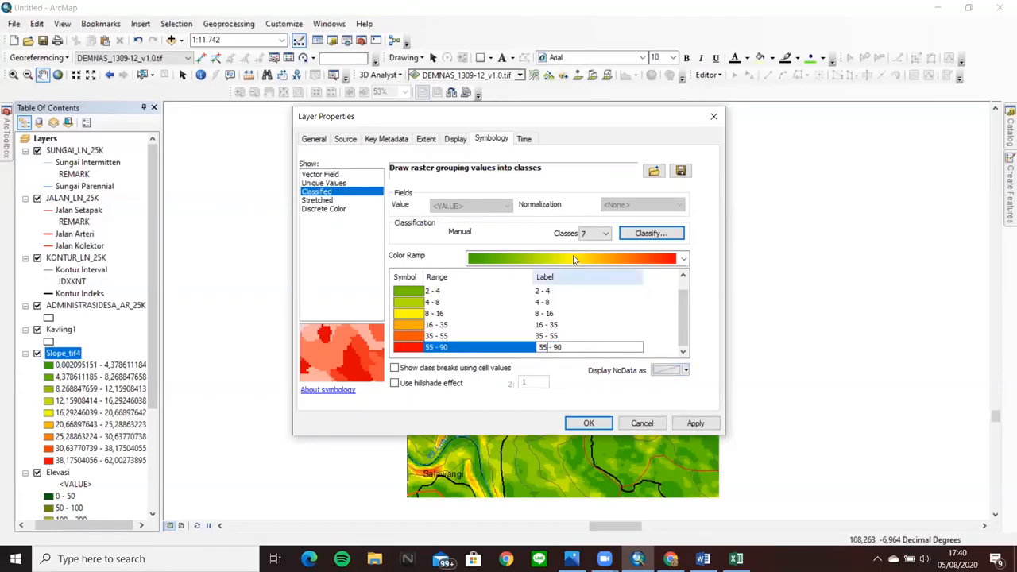
{"action": "double_click", "coordinate": [556, 347]}
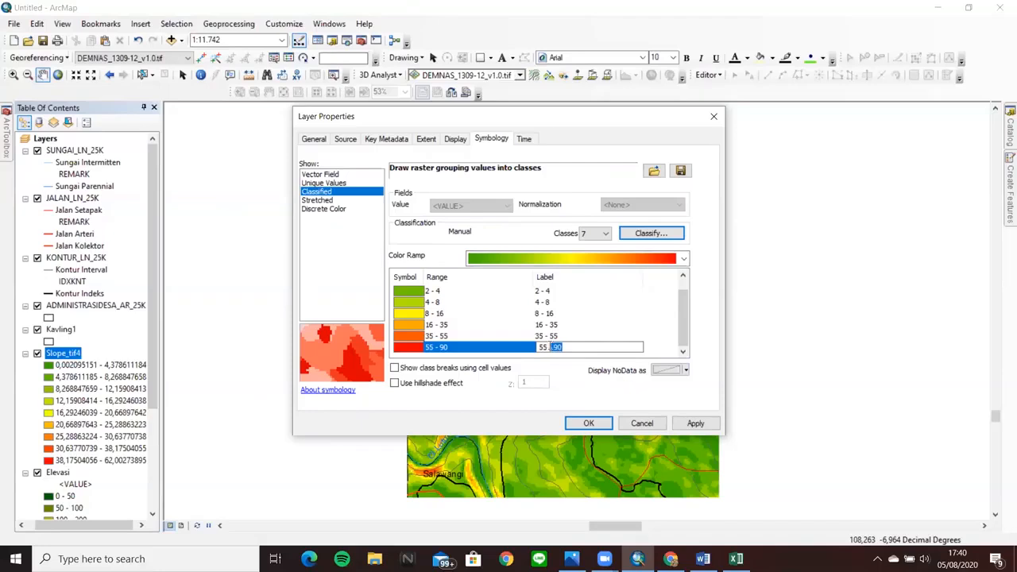
{"action": "key", "text": "BackSpace"}
{"action": "type", "text": ">55"}
{"action": "left_click", "coordinate": [601, 423]}
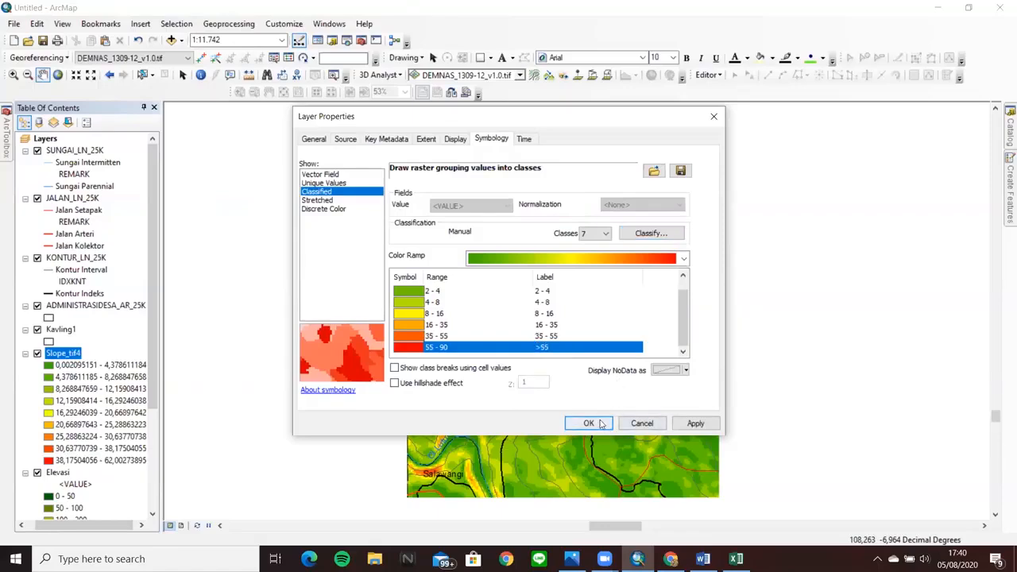
{"action": "left_click", "coordinate": [589, 424]}
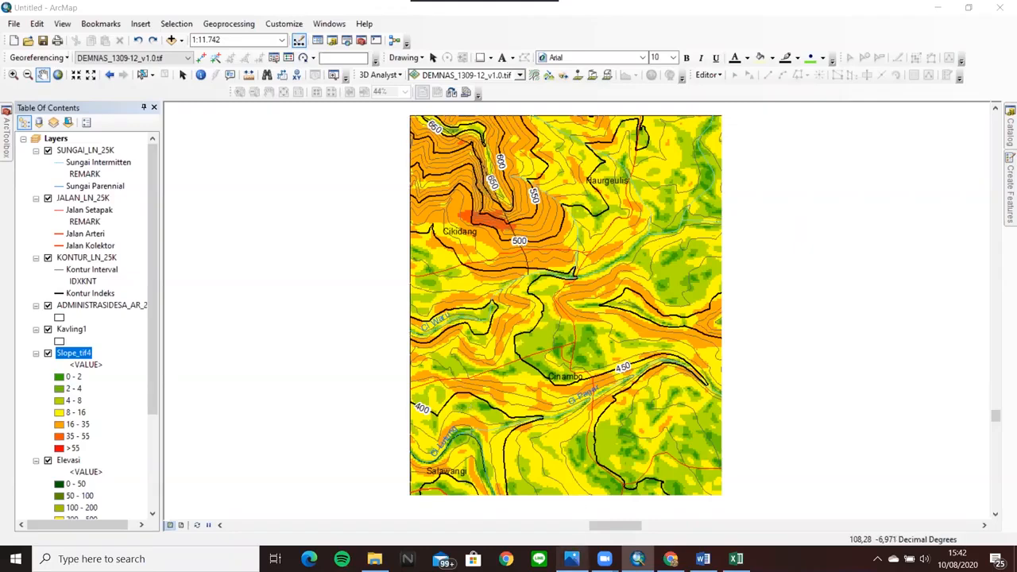
- Check the colours in the van Zuidam slope table and set the 2 - 4 class of Slope_tif4 to bright green
{"action": "left_click", "coordinate": [572, 558]}
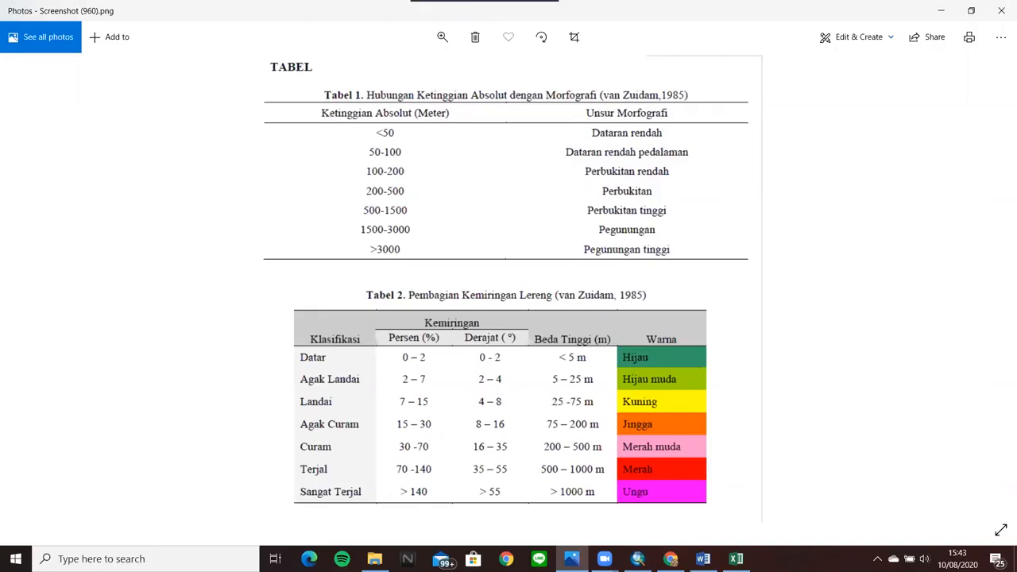
{"action": "left_click", "coordinate": [638, 558]}
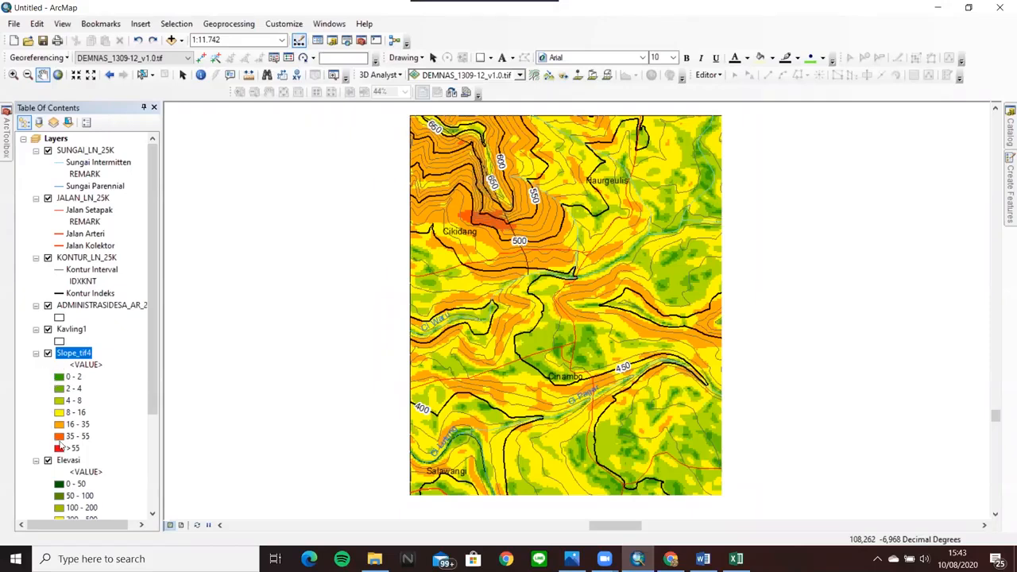
{"action": "right_click", "coordinate": [88, 355]}
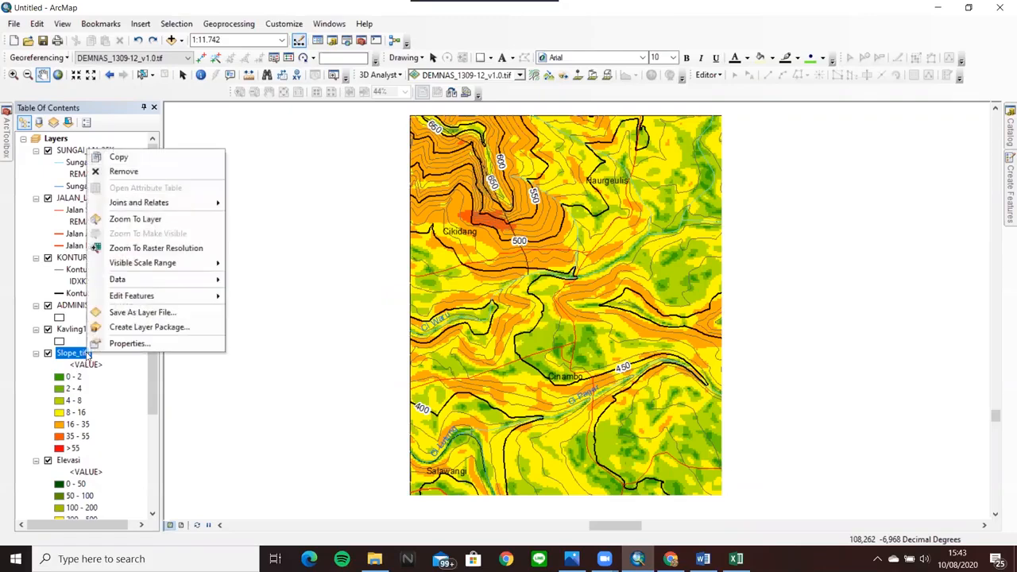
{"action": "left_click", "coordinate": [131, 344]}
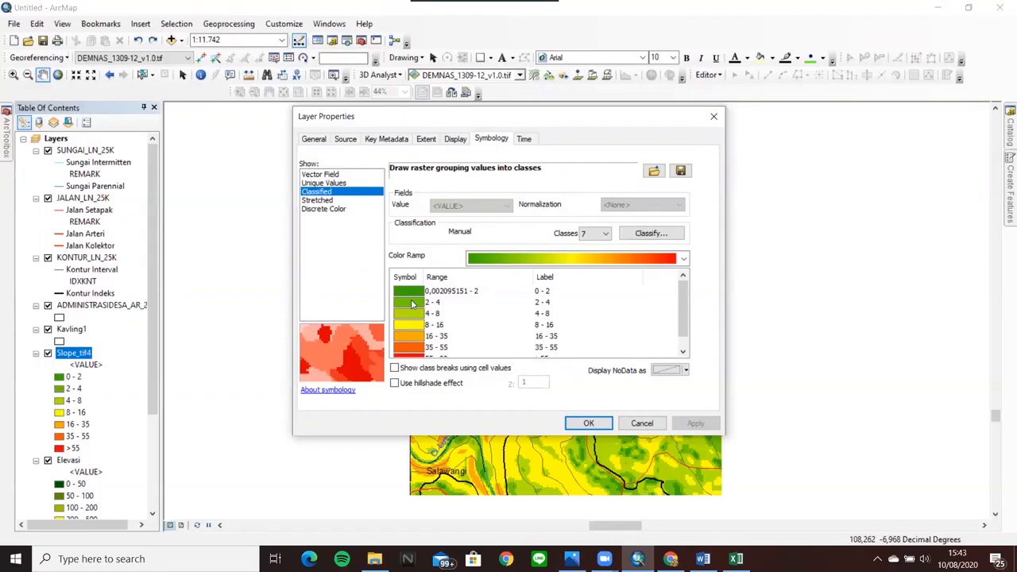
{"action": "left_click", "coordinate": [412, 304]}
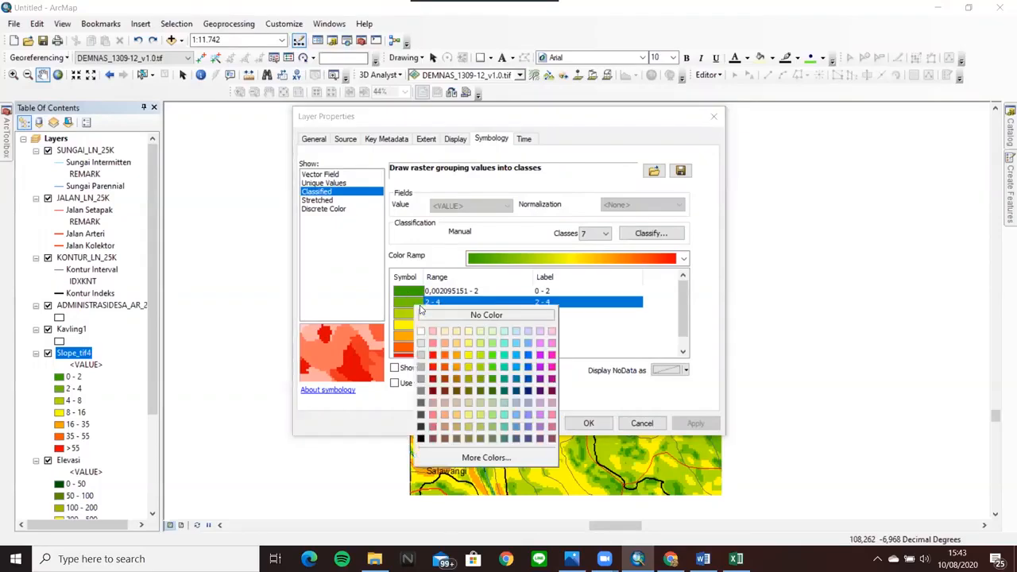
{"action": "left_click", "coordinate": [491, 356]}
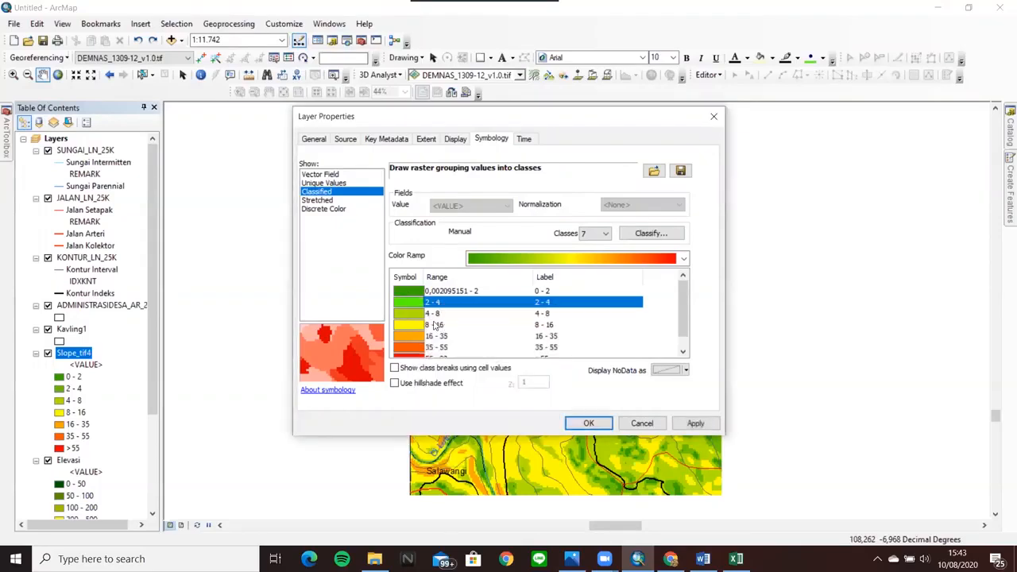
- Colour the 4 - 8 slope class yellow and the 8 - 16 class orange
{"action": "left_click", "coordinate": [405, 315]}
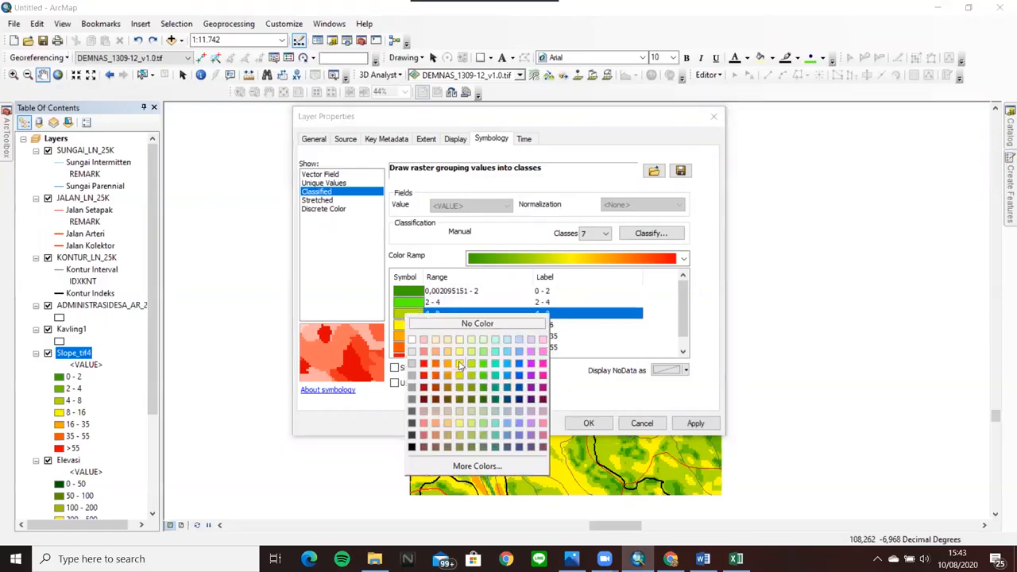
{"action": "left_click", "coordinate": [460, 364]}
{"action": "left_click", "coordinate": [412, 325]}
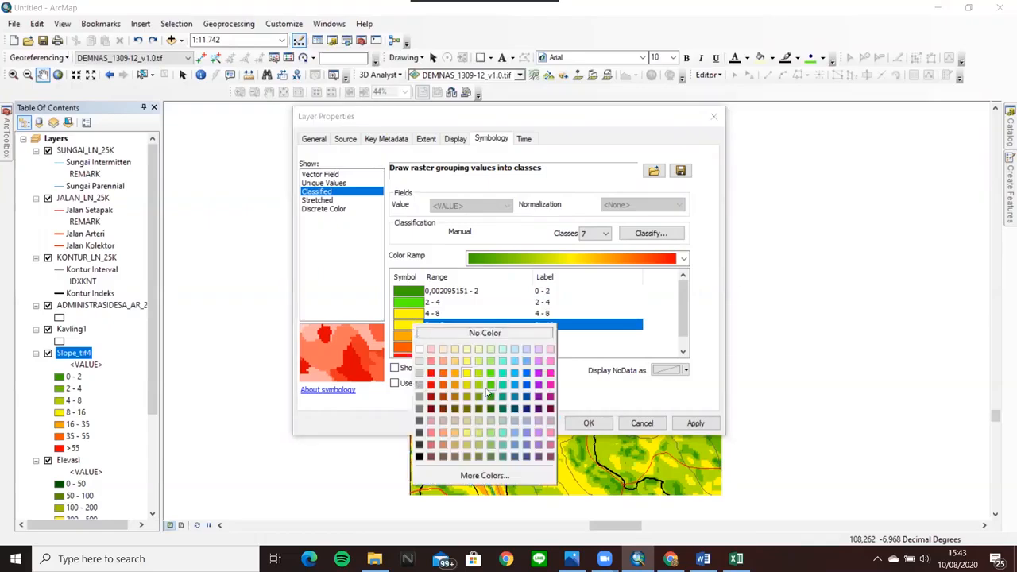
{"action": "left_click", "coordinate": [443, 360]}
- Colour the 16 - 35 slope class light pink, the 35 - 55 class red and the >55 class purple
{"action": "scroll", "coordinate": [423, 342], "scroll_direction": "down", "scroll_amount": 1}
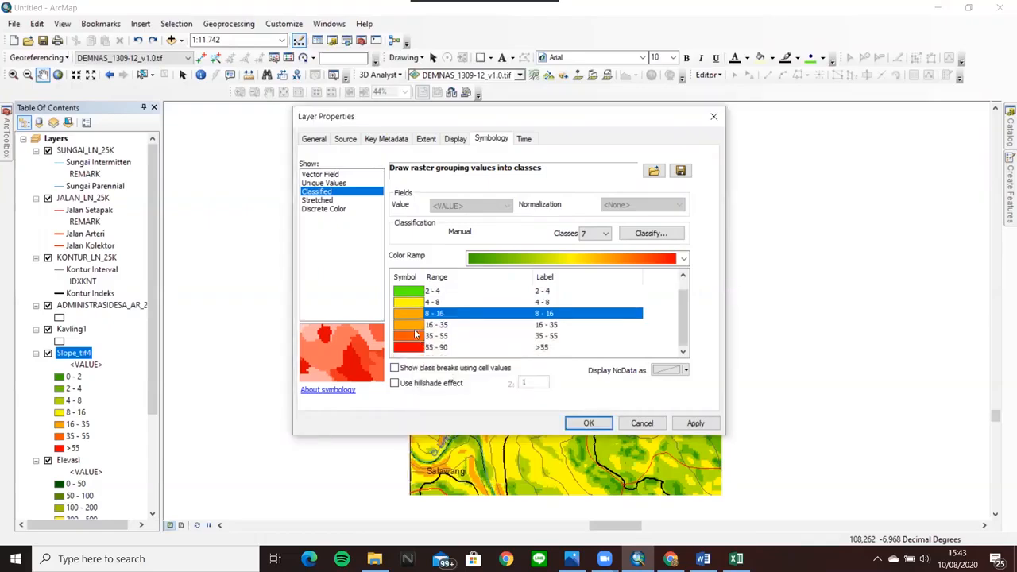
{"action": "left_click", "coordinate": [414, 324]}
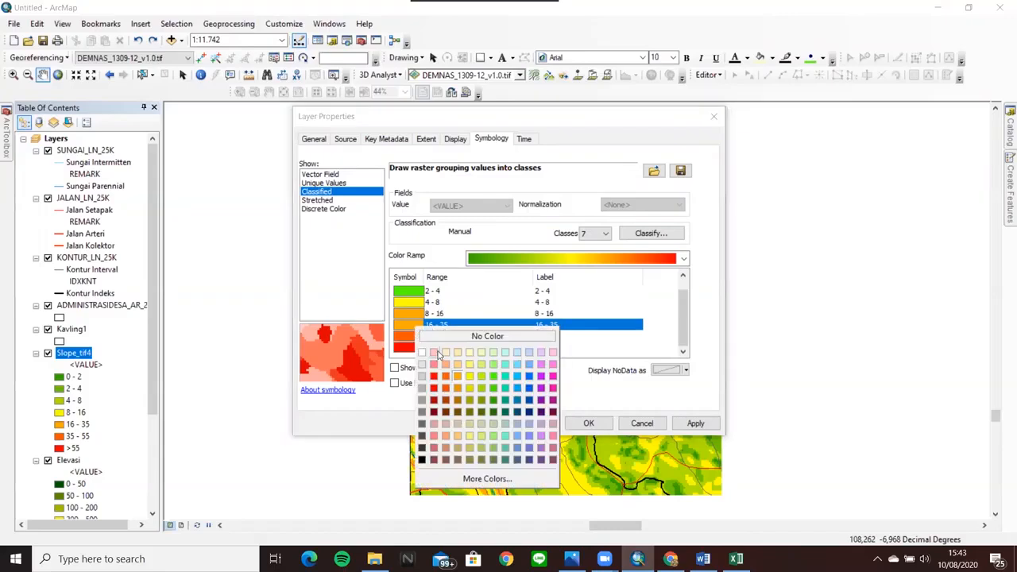
{"action": "left_click", "coordinate": [434, 353]}
{"action": "left_click", "coordinate": [410, 337]}
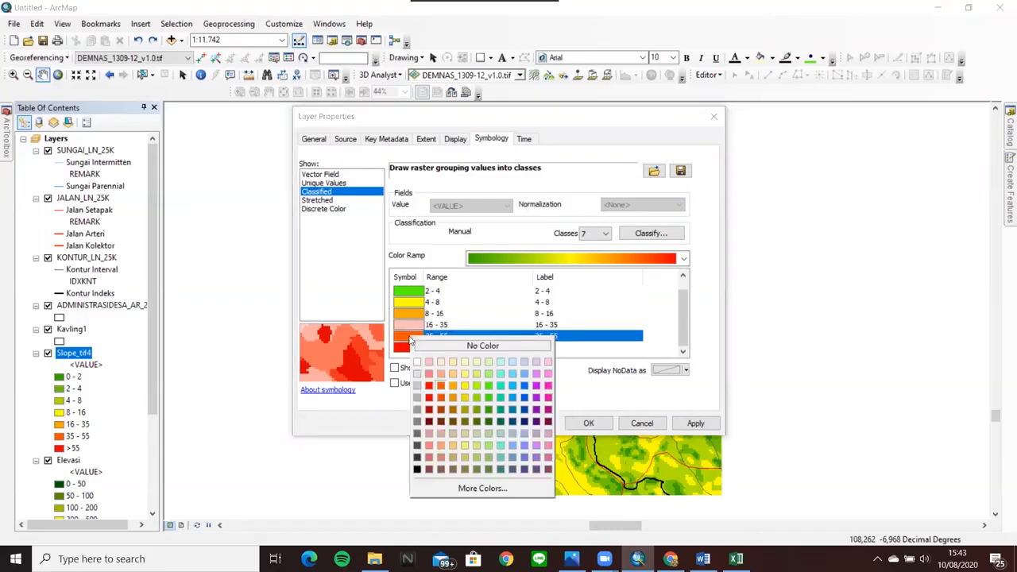
{"action": "left_click", "coordinate": [429, 385]}
{"action": "left_click", "coordinate": [403, 348]}
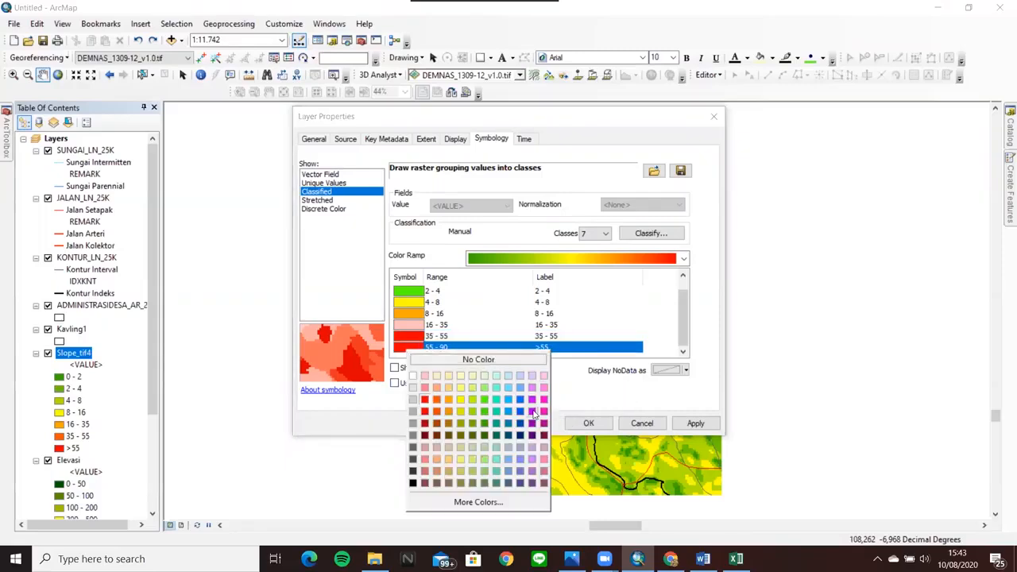
{"action": "left_click", "coordinate": [532, 411]}
{"action": "scroll", "coordinate": [447, 331], "scroll_direction": "up", "scroll_amount": 1}
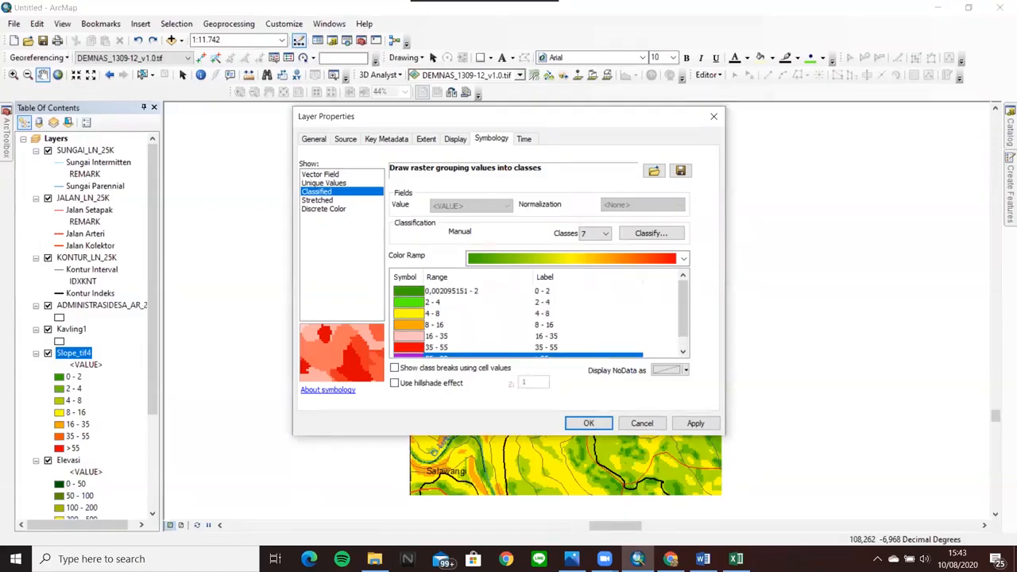
- Check the class colours against the van Zuidam slope table in Photos and apply the symbology to the Slope_tif4 layer
{"action": "left_click", "coordinate": [571, 559]}
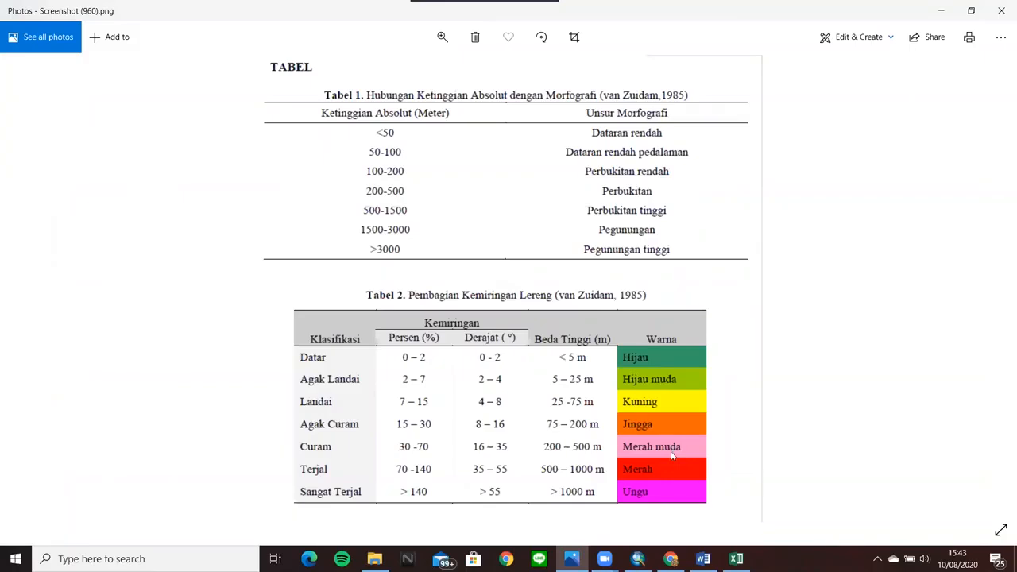
{"action": "left_click", "coordinate": [934, 12]}
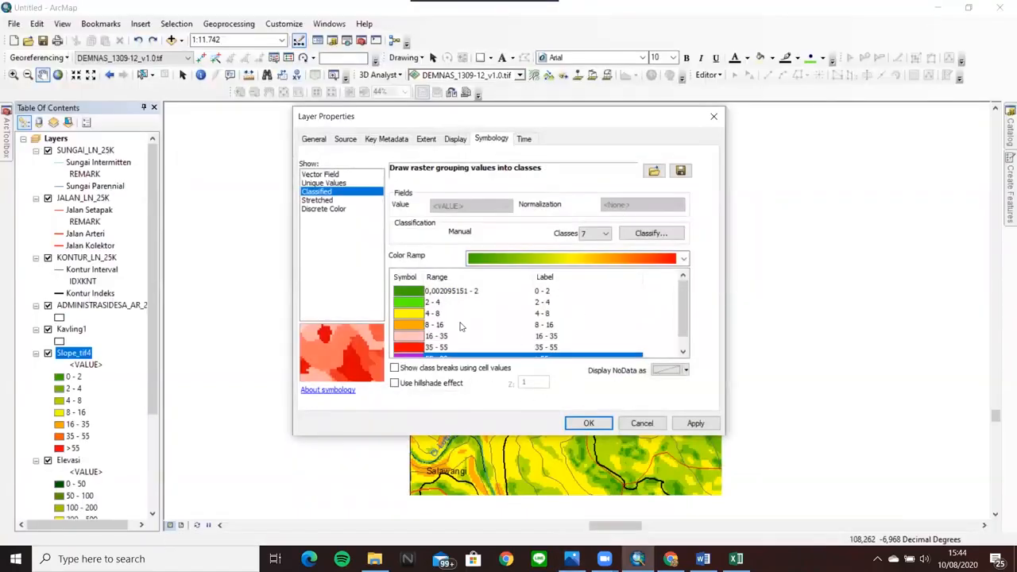
{"action": "scroll", "coordinate": [463, 327], "scroll_direction": "down", "scroll_amount": 1}
{"action": "left_click", "coordinate": [589, 422]}
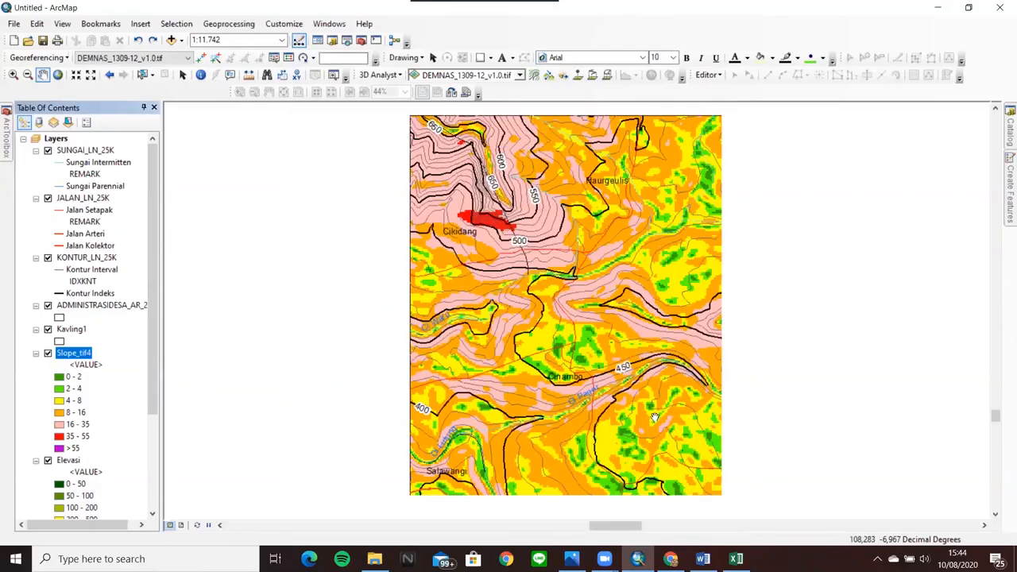
- Hide the Elevasi layer and look over the layer legends
{"action": "left_click", "coordinate": [47, 460]}
{"action": "scroll", "coordinate": [59, 484], "scroll_direction": "down", "scroll_amount": 2}
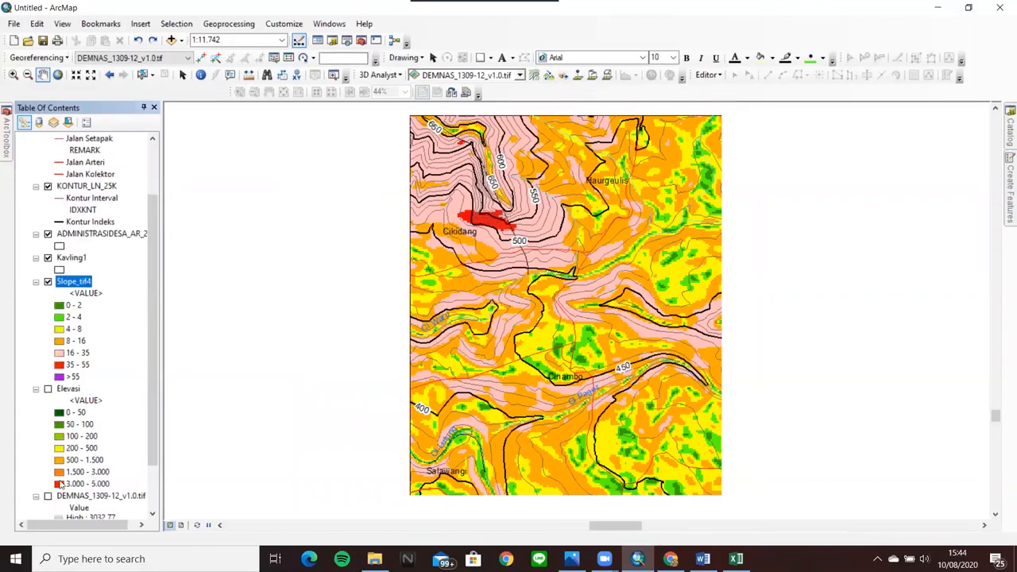
{"action": "scroll", "coordinate": [88, 397], "scroll_direction": "up", "scroll_amount": 2}
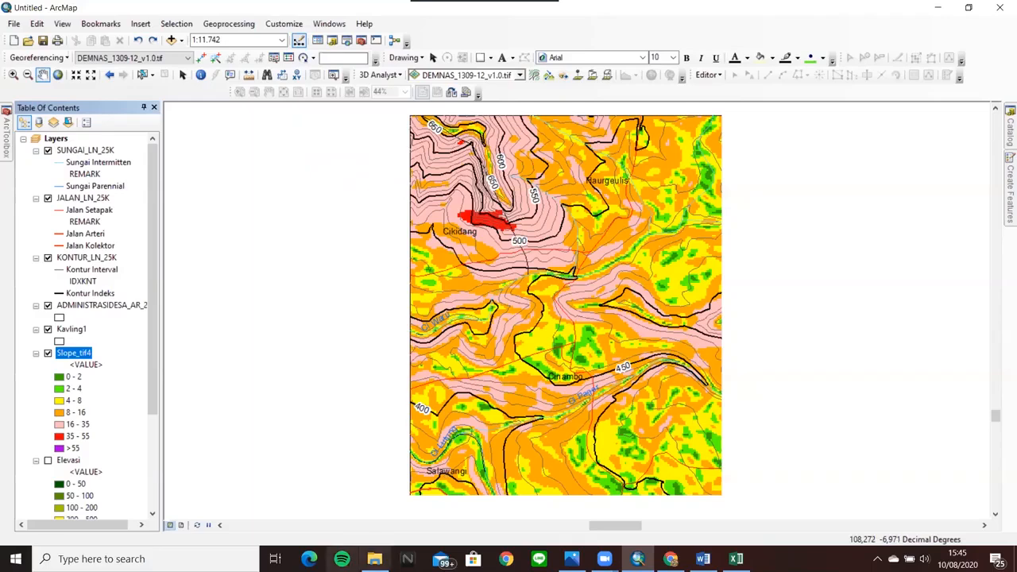
- Open the Arjawinangun 1:100,000 geological map image from the Jawa Barat ( 21 Buah ) folder in Peta Georeg Jabar on drive D
{"action": "left_click", "coordinate": [374, 559]}
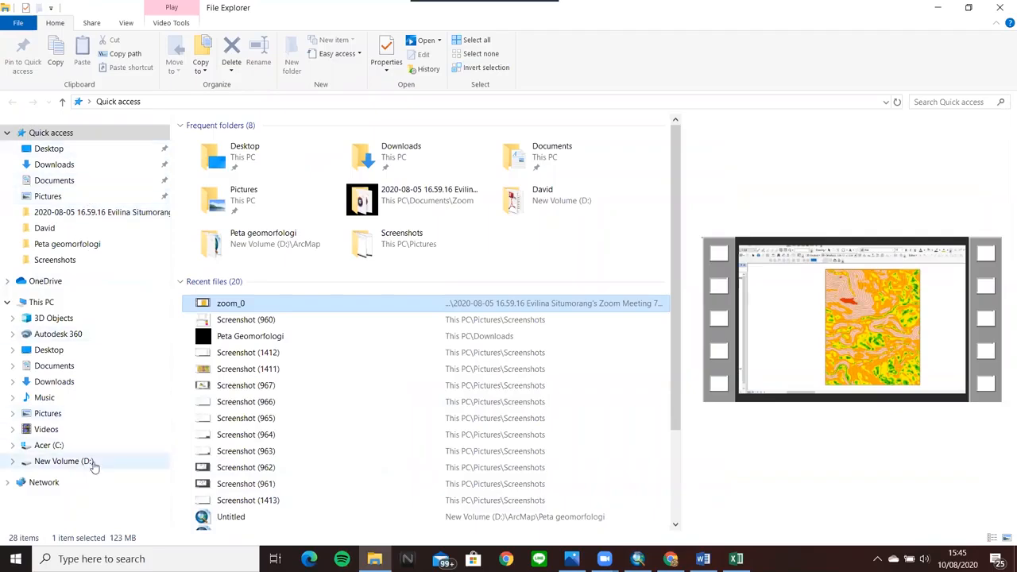
{"action": "left_click", "coordinate": [91, 464]}
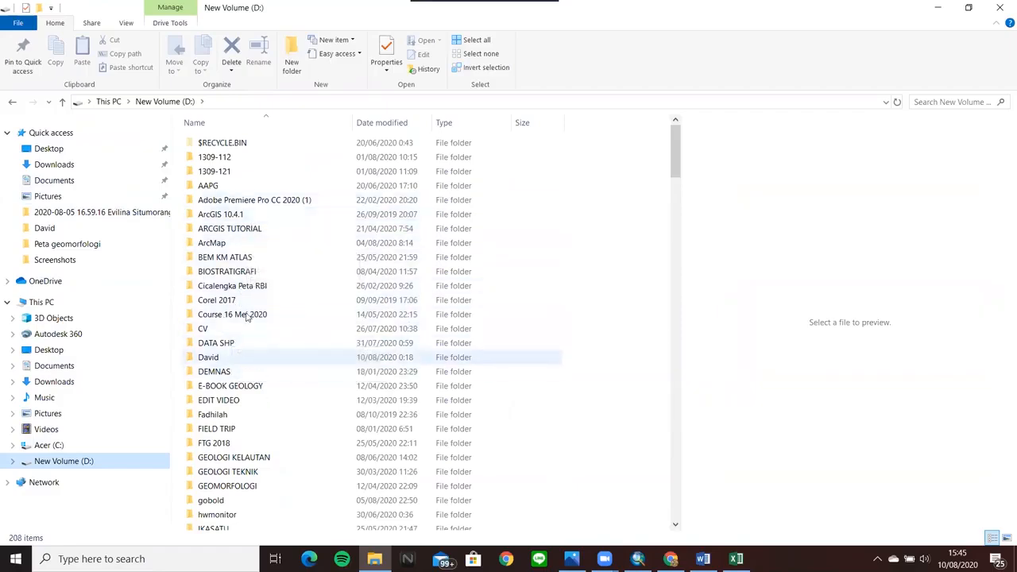
{"action": "scroll", "coordinate": [270, 398], "scroll_direction": "down", "scroll_amount": 4}
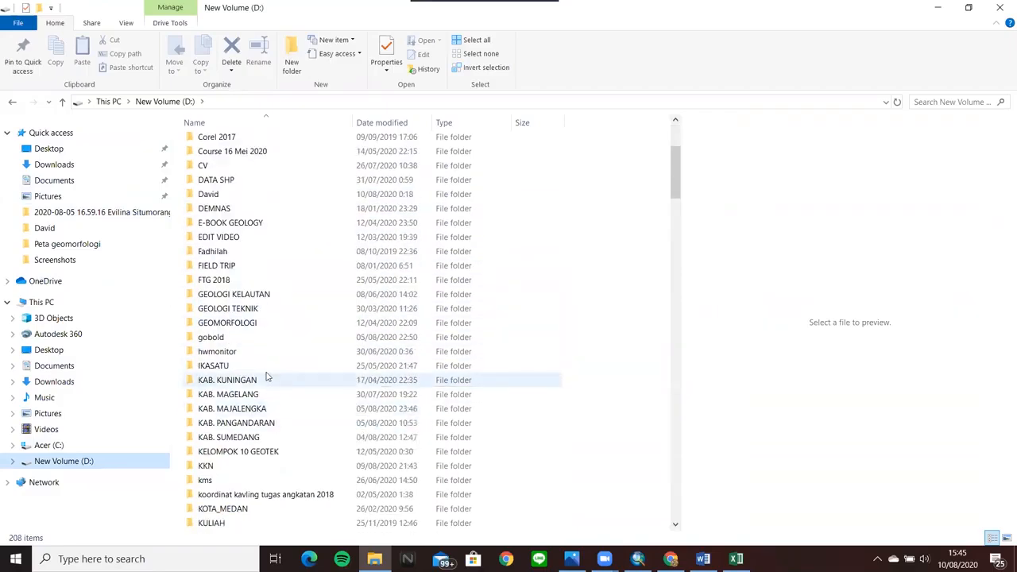
{"action": "scroll", "coordinate": [291, 429], "scroll_direction": "down", "scroll_amount": 3}
{"action": "scroll", "coordinate": [291, 449], "scroll_direction": "down", "scroll_amount": 4}
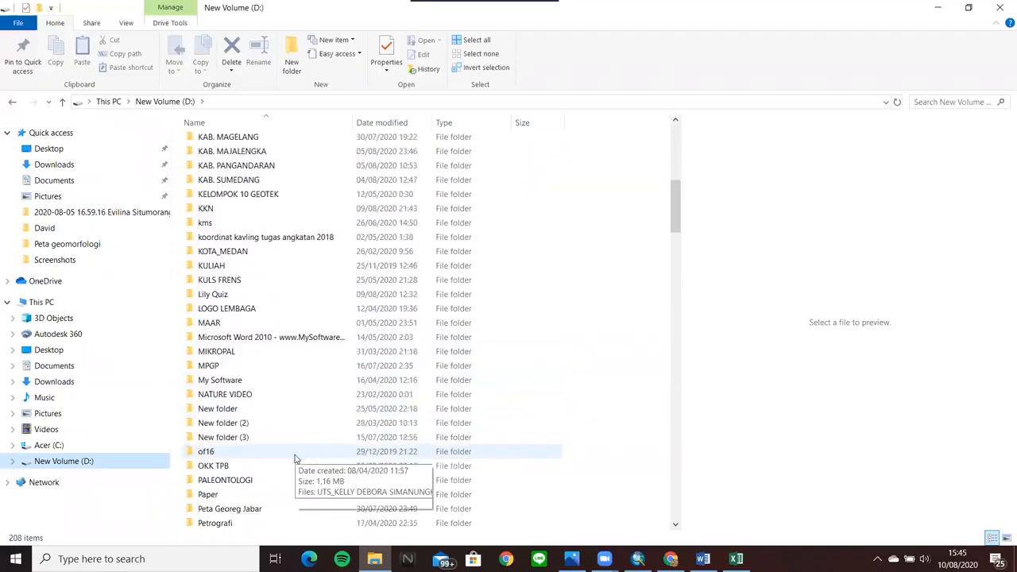
{"action": "left_click", "coordinate": [286, 467]}
{"action": "double_click", "coordinate": [285, 467]}
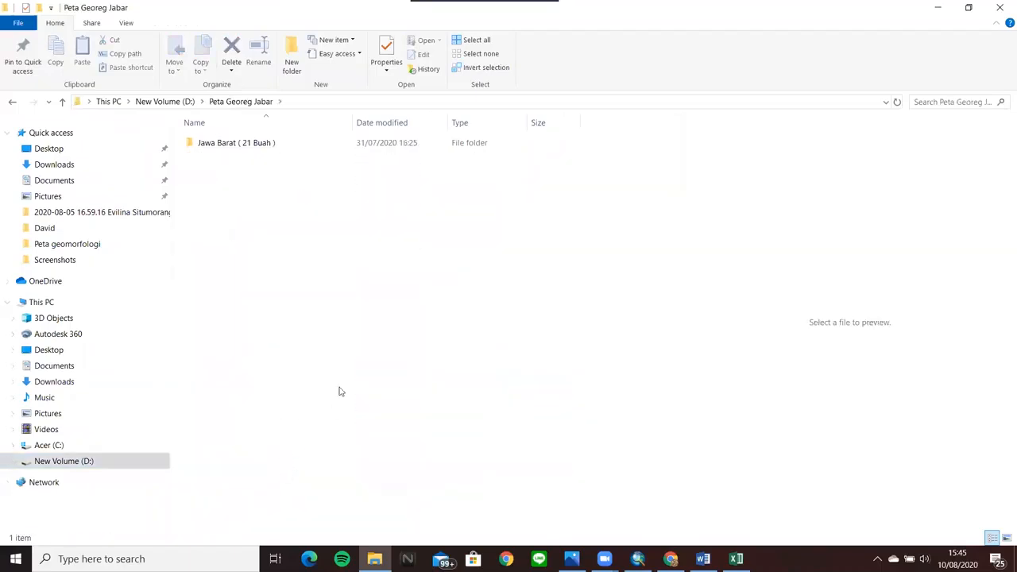
{"action": "double_click", "coordinate": [271, 151]}
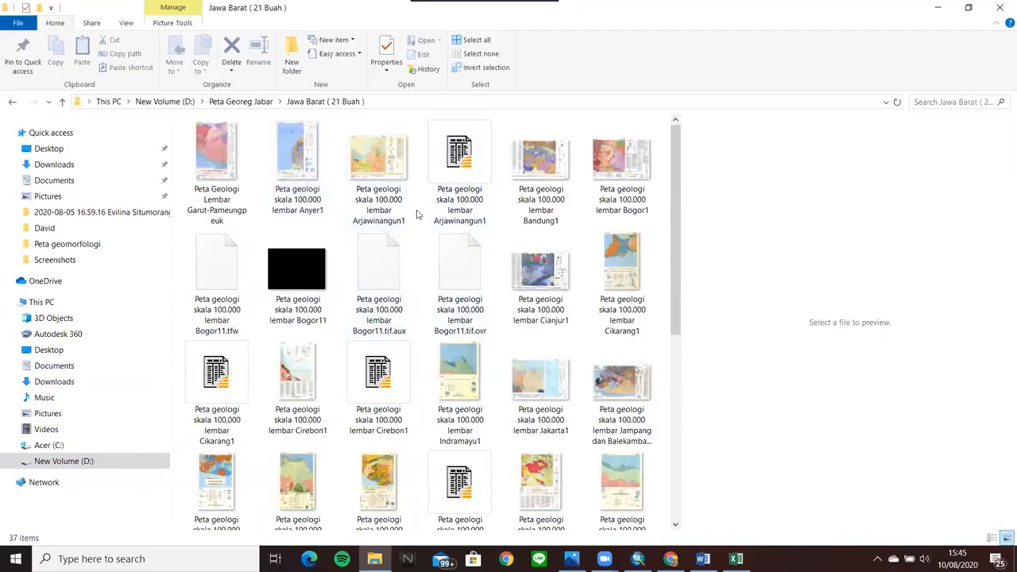
{"action": "double_click", "coordinate": [370, 158]}
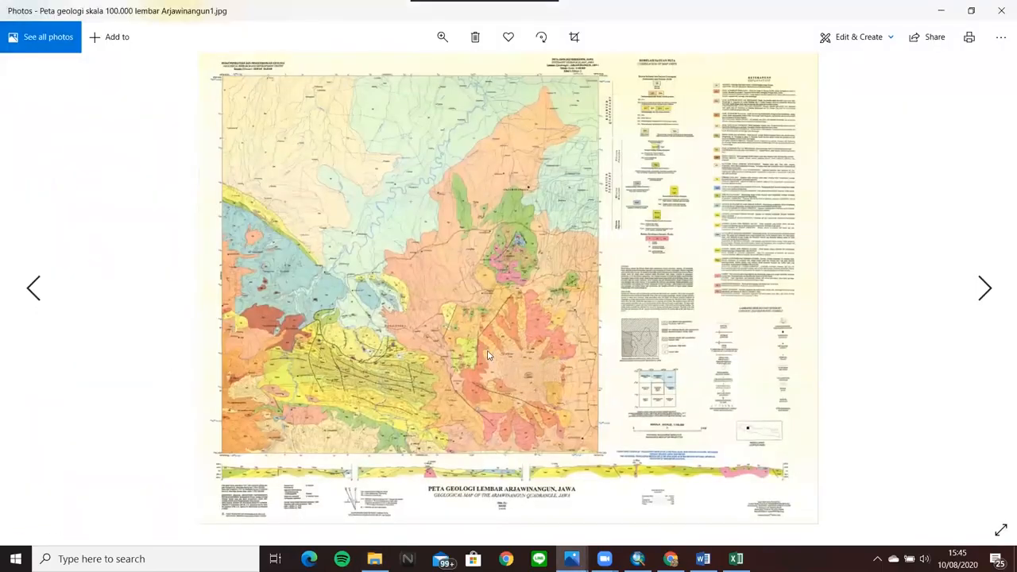
{"action": "key", "text": "Right"}
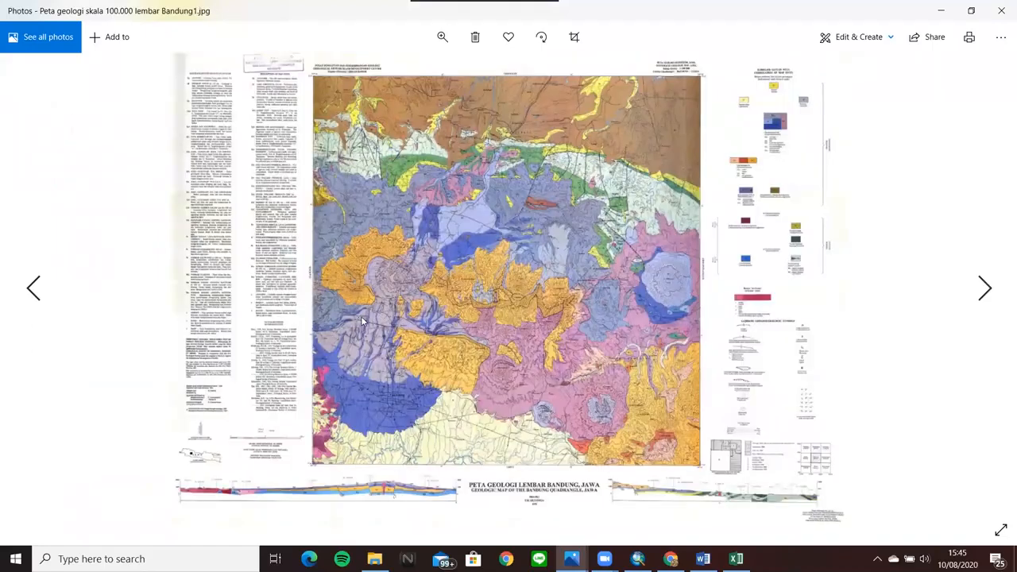
{"action": "key", "text": "Left"}
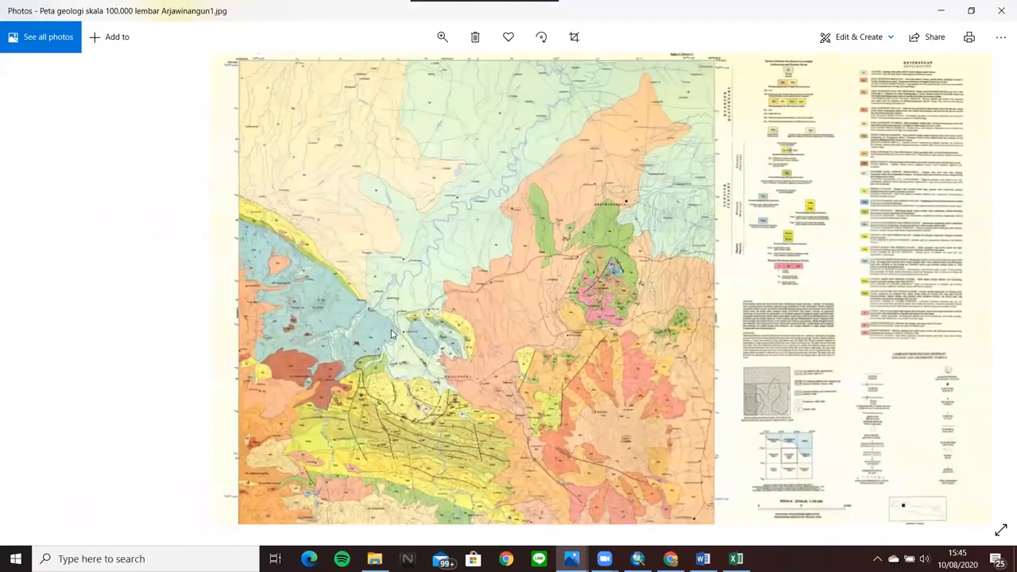
- Examine the formations, structures, rock unit descriptions and symbol legend on the Arjawinangun geological map
{"action": "scroll", "coordinate": [391, 335], "scroll_direction": "up", "scroll_amount": 3}
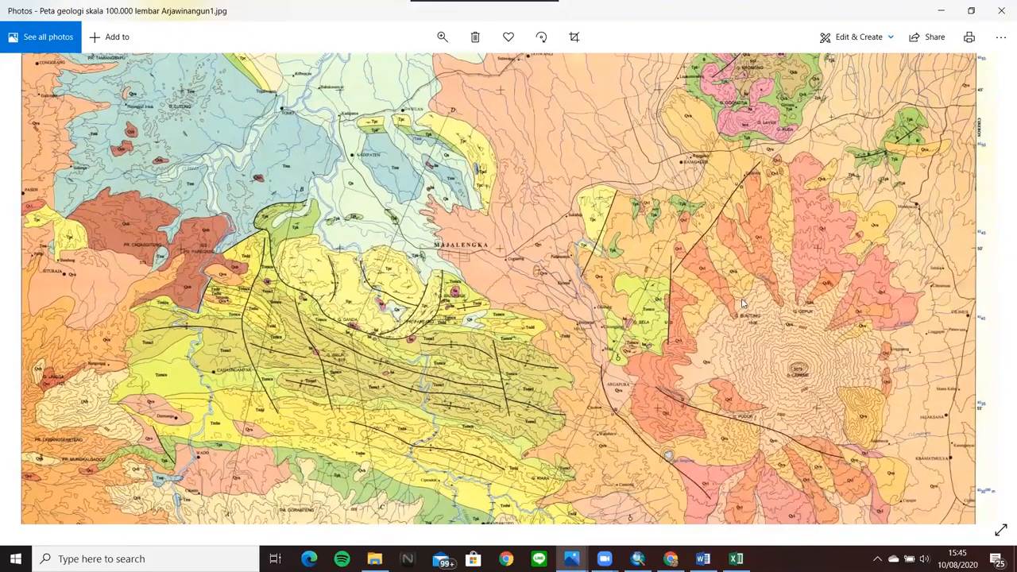
{"action": "scroll", "coordinate": [605, 268], "scroll_direction": "down", "scroll_amount": 4}
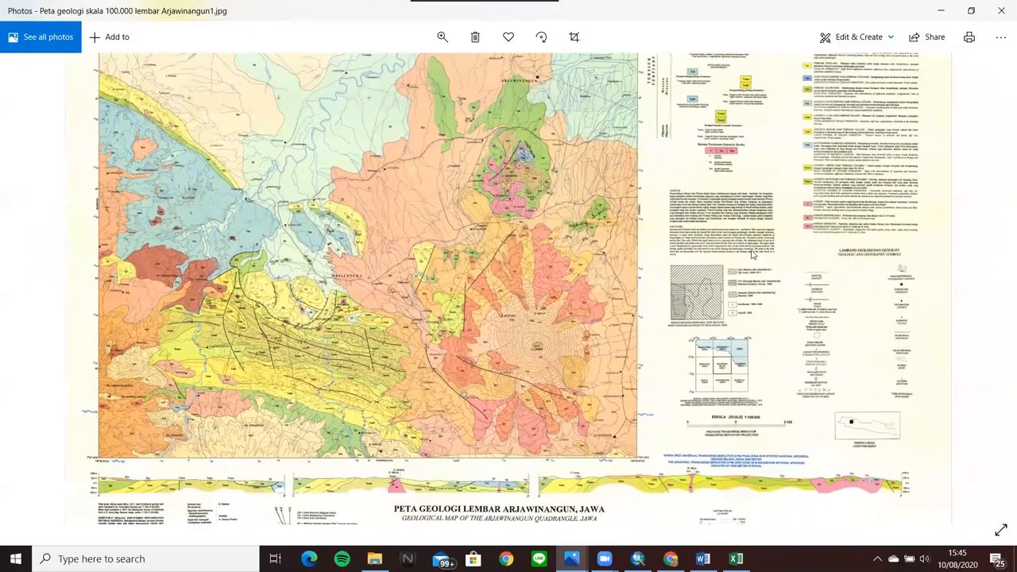
{"action": "scroll", "coordinate": [847, 169], "scroll_direction": "up", "scroll_amount": 3}
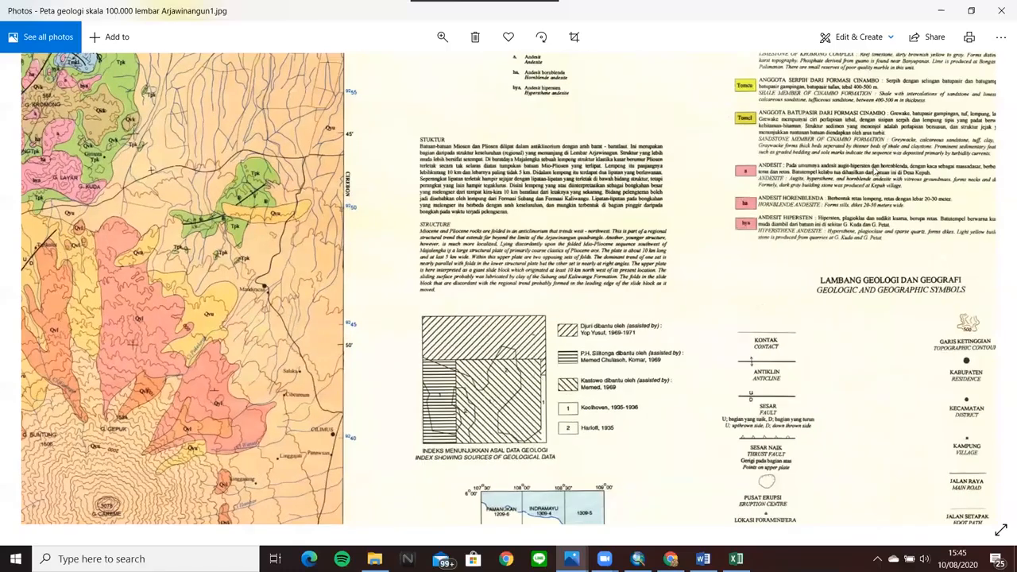
{"action": "left_click_drag", "start_coordinate": [873, 168], "coordinate": [783, 410]}
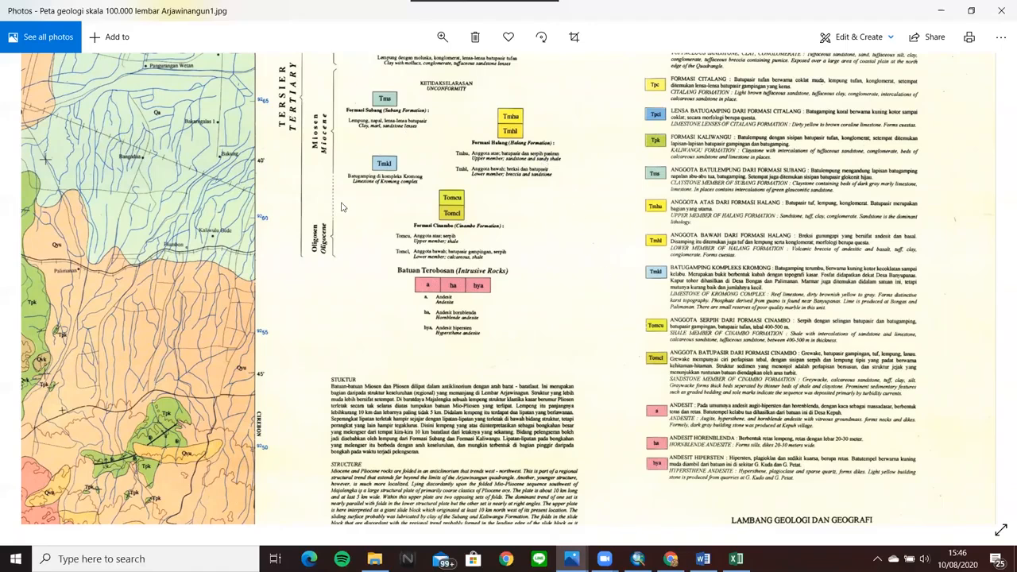
{"action": "left_click_drag", "start_coordinate": [241, 368], "coordinate": [704, 295]}
{"action": "left_click_drag", "start_coordinate": [433, 430], "coordinate": [612, 301]}
{"action": "scroll", "coordinate": [554, 310], "scroll_direction": "down", "scroll_amount": 2}
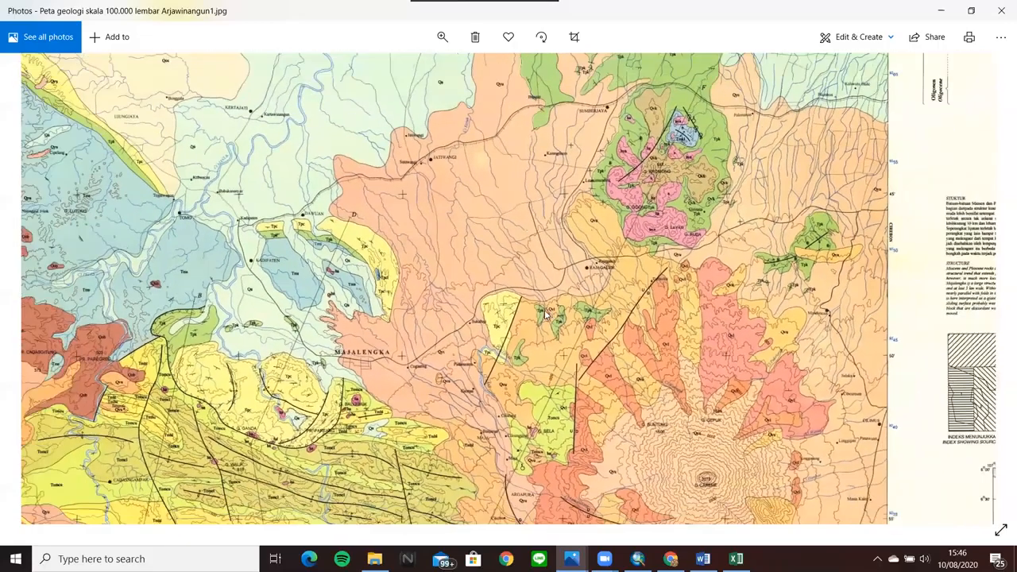
{"action": "scroll", "coordinate": [537, 318], "scroll_direction": "down", "scroll_amount": 3}
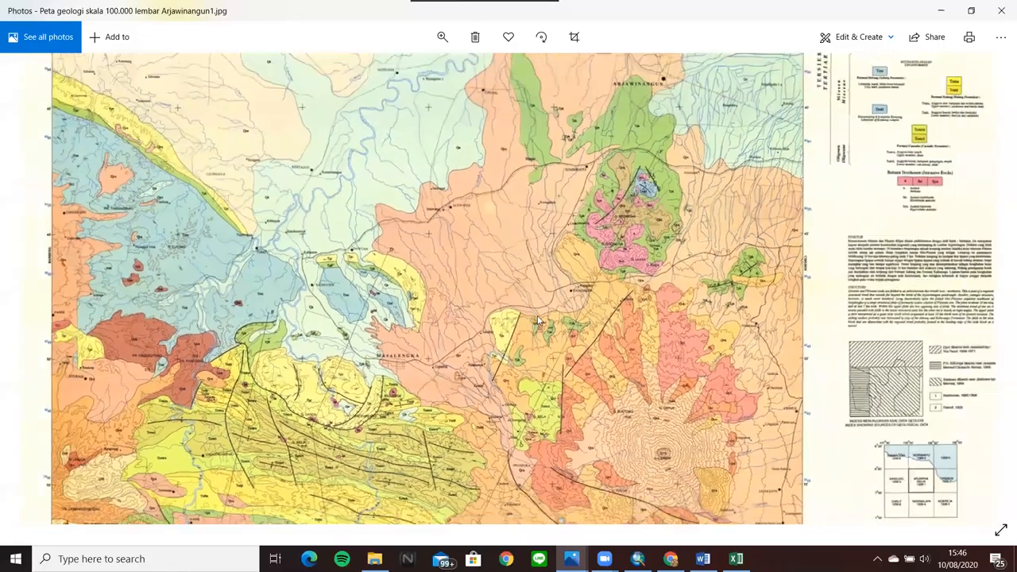
{"action": "scroll", "coordinate": [537, 316], "scroll_direction": "down", "scroll_amount": 2}
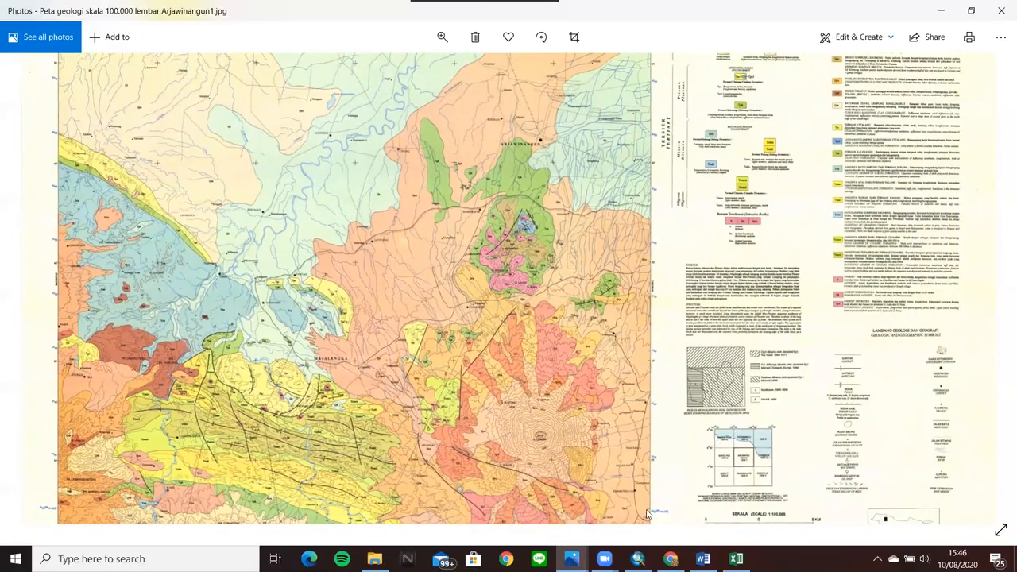
- Return to the slope map in ArcMap and switch to the Word outline to review the listed geomorphology elements
{"action": "mouse_move", "coordinate": [638, 559]}
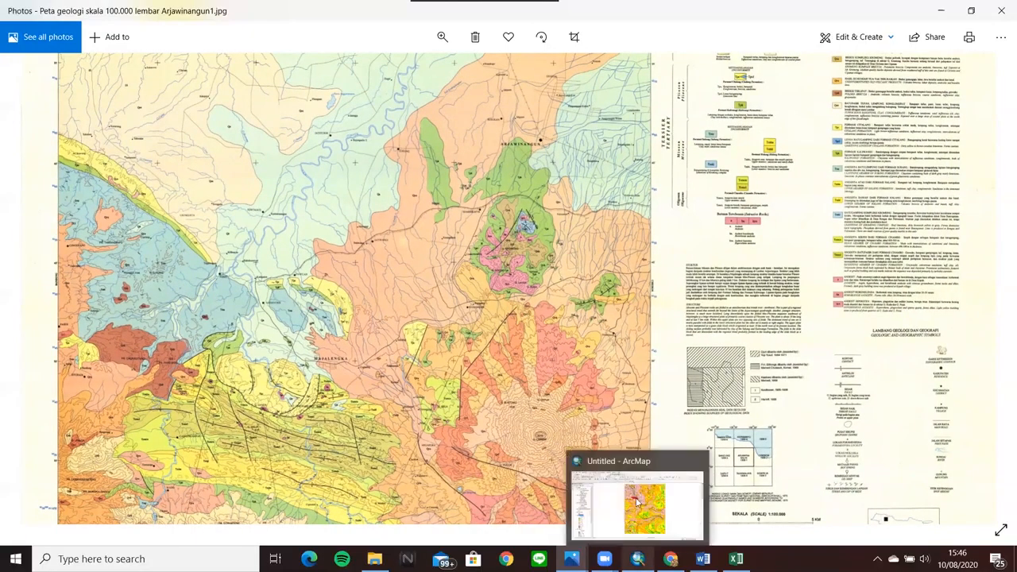
{"action": "left_click", "coordinate": [682, 501]}
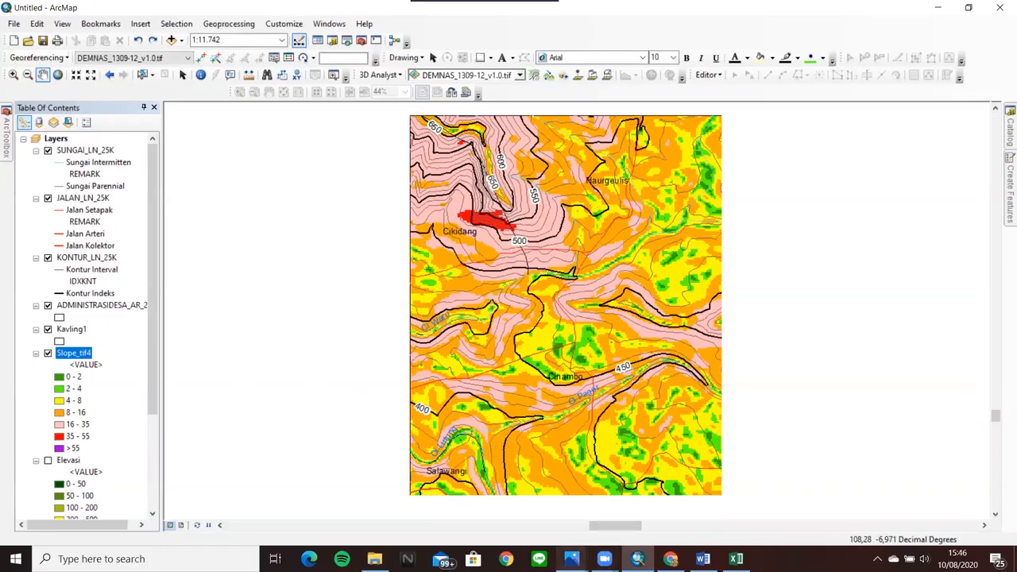
{"action": "mouse_move", "coordinate": [703, 560]}
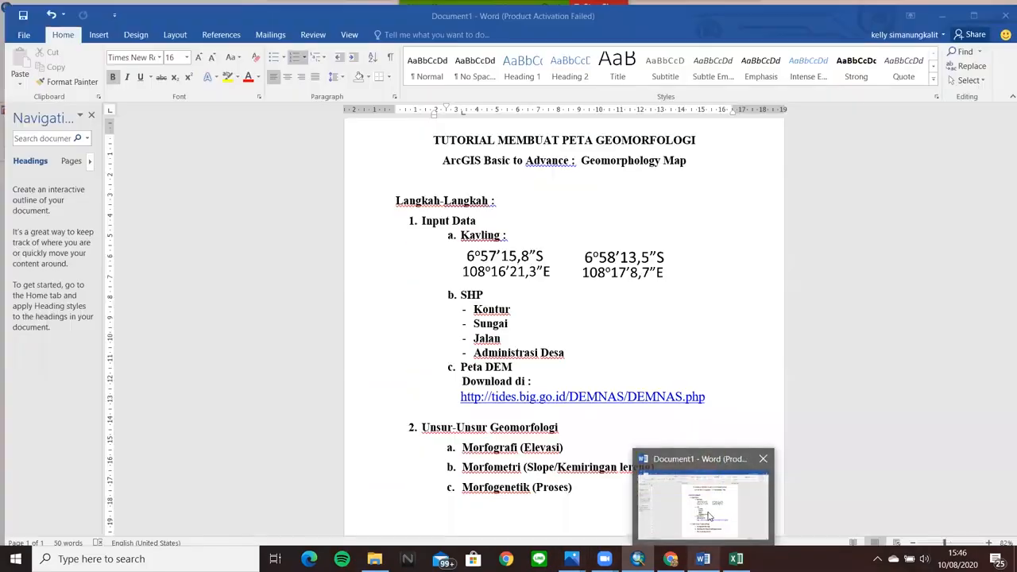
{"action": "left_click", "coordinate": [668, 468]}
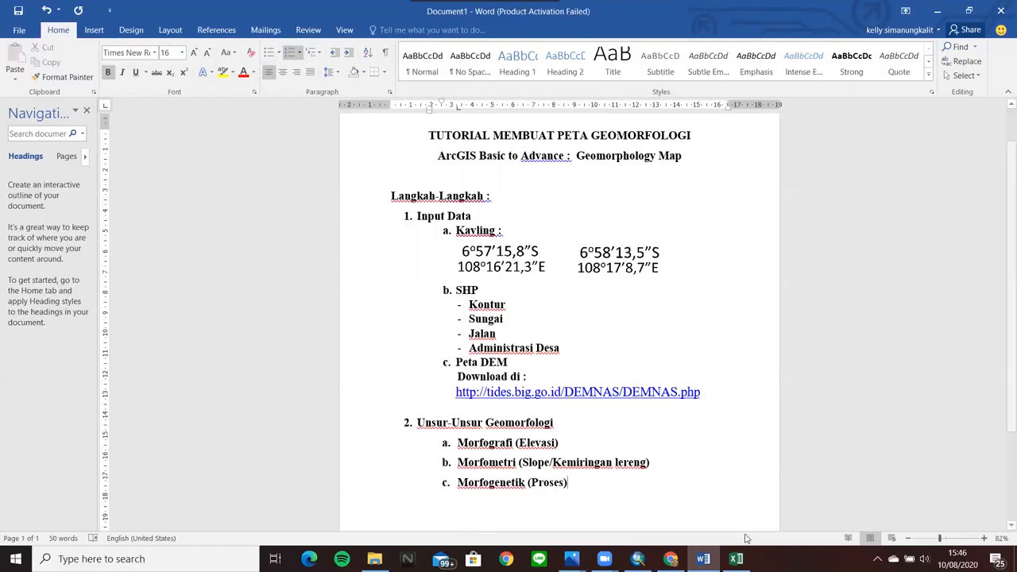
- Review the geomorphology unit table in the Data Geomorfologi workbook in Excel alongside the Word outline and the ArcMap slope map
{"action": "left_click", "coordinate": [736, 559]}
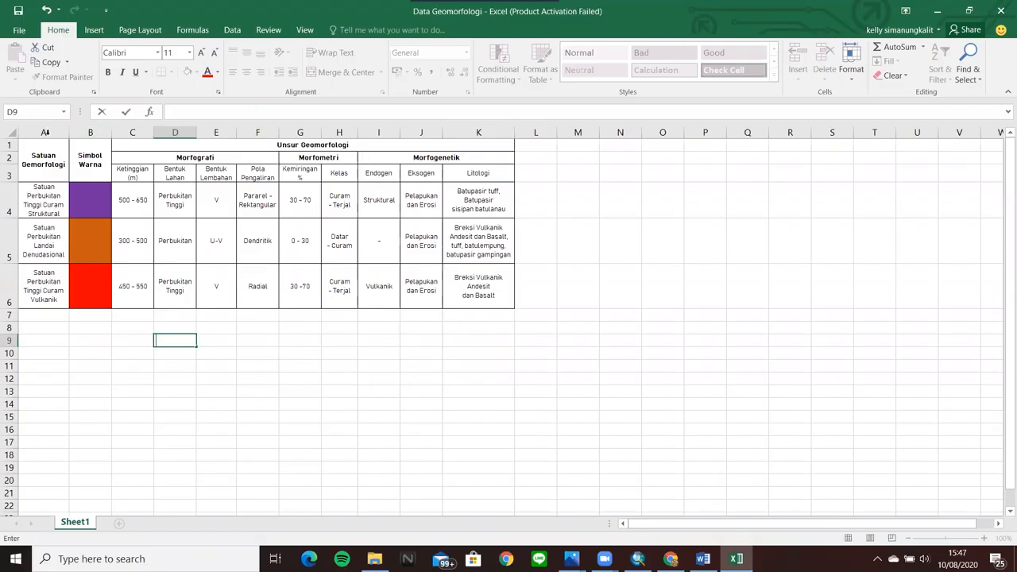
{"action": "left_click", "coordinate": [44, 159]}
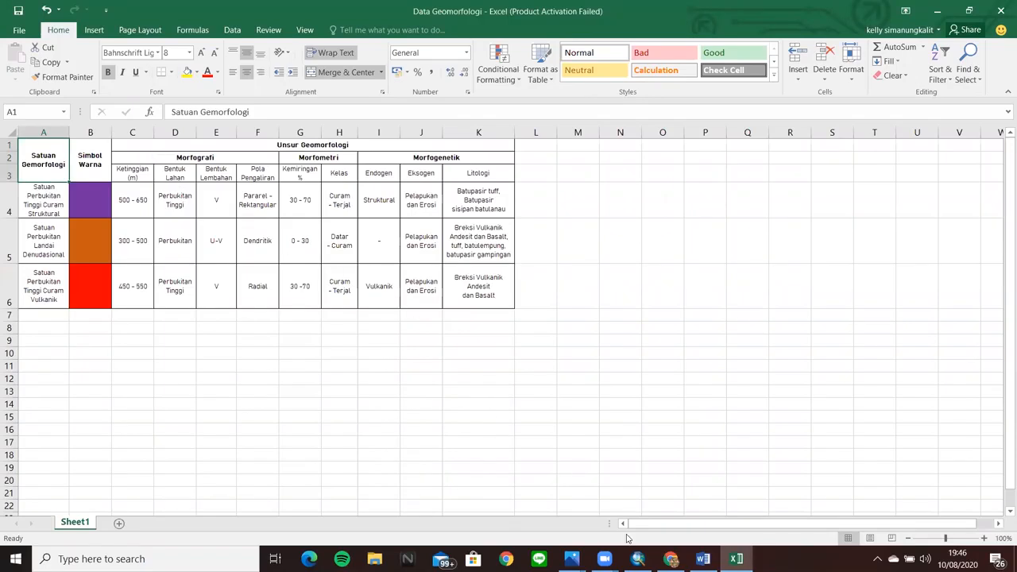
{"action": "left_click", "coordinate": [703, 558]}
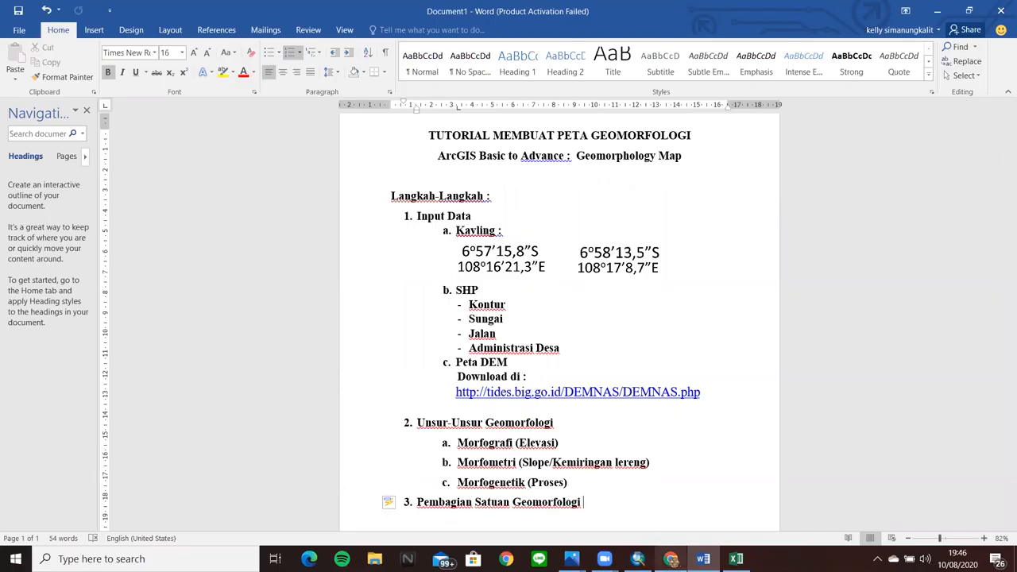
{"action": "left_click", "coordinate": [638, 559]}
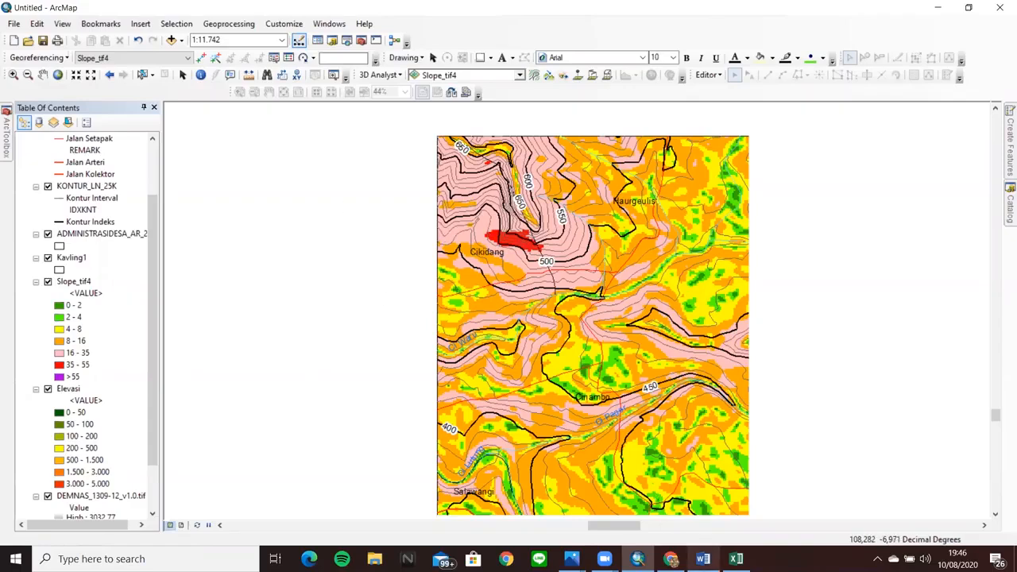
{"action": "left_click", "coordinate": [737, 559]}
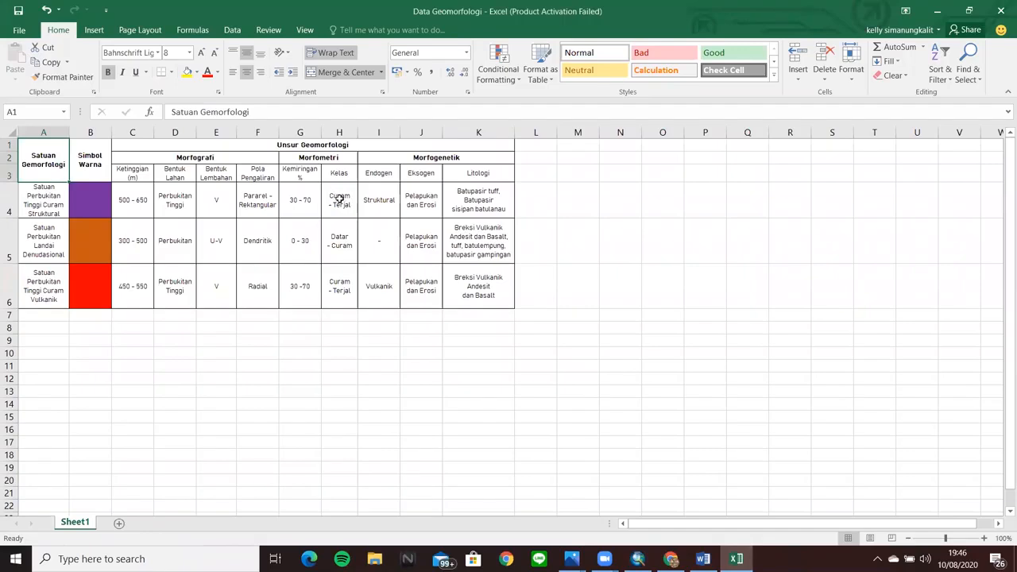
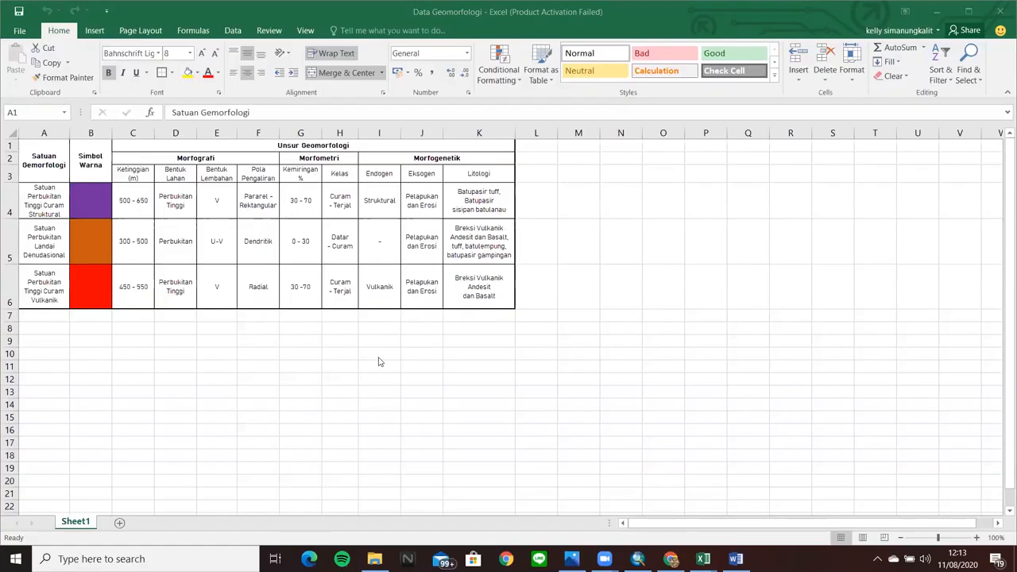
- Switch to Chrome, search Google for "Bentuk Pola pengaliran" and open the dosenpendidikan.co.id article on river drainage patterns
{"action": "left_click", "coordinate": [671, 559]}
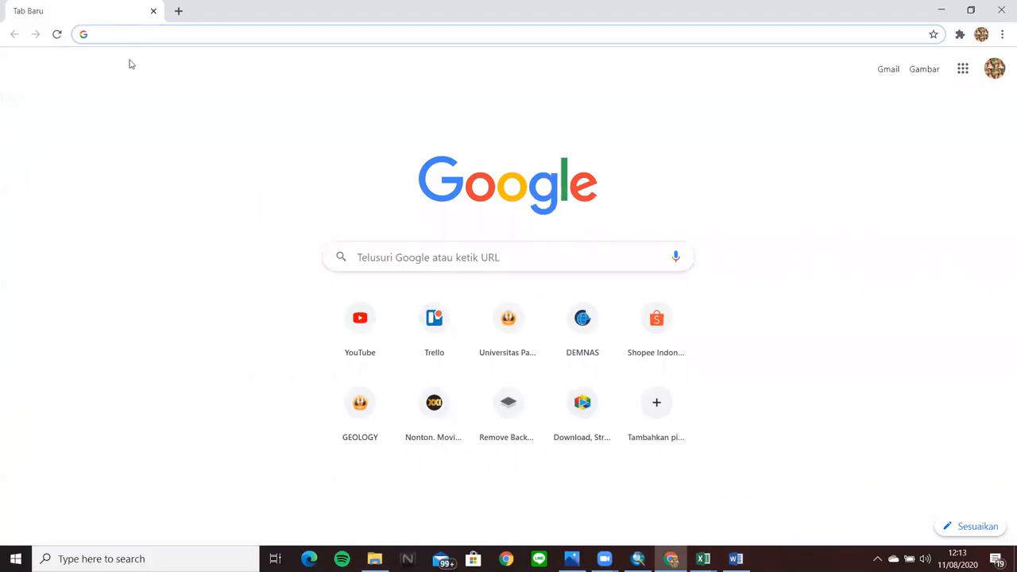
{"action": "type", "text": "bent"}
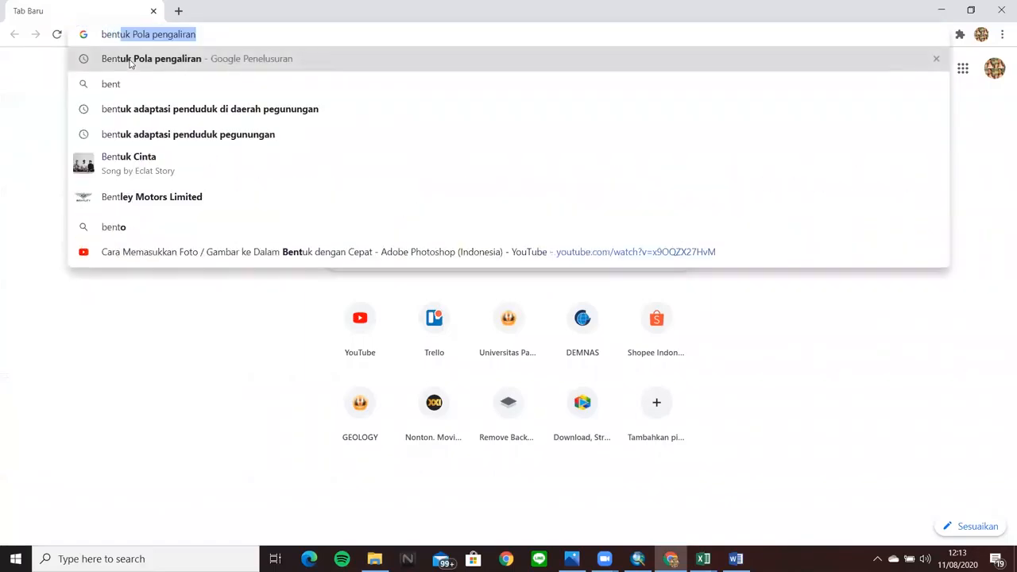
{"action": "type", "text": "uk po"}
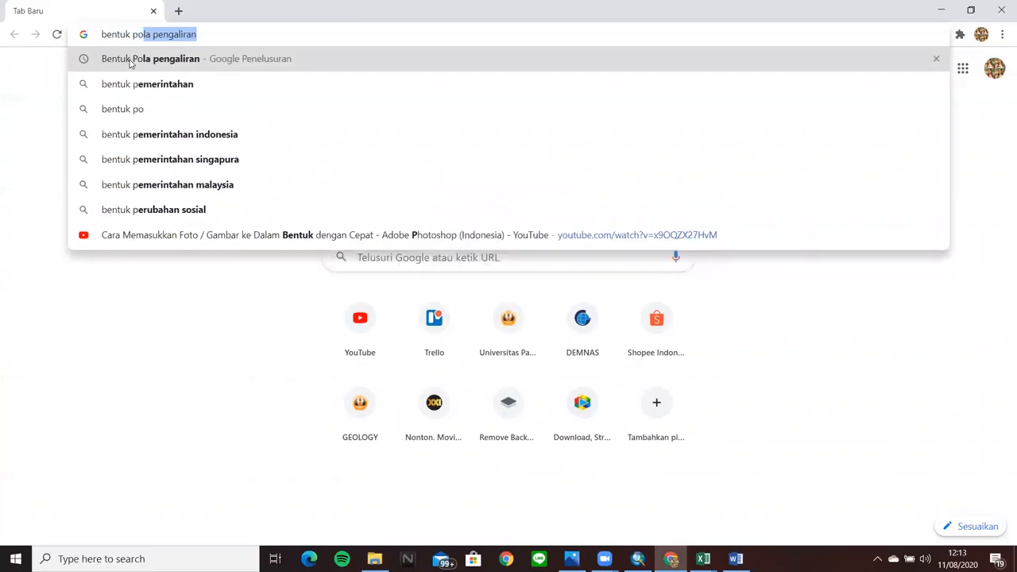
{"action": "type", "text": "la pengaliran"}
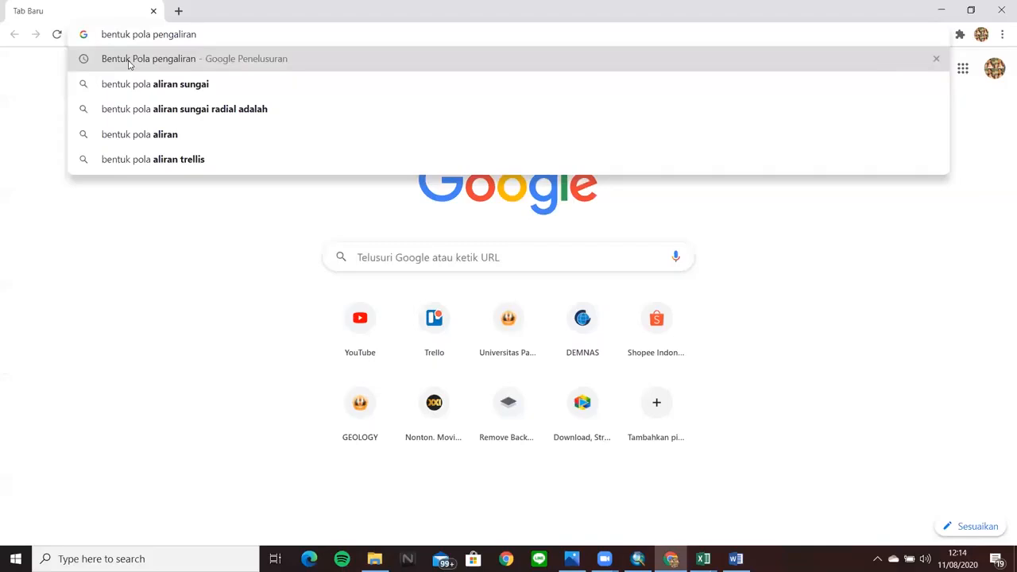
{"action": "left_click", "coordinate": [130, 62]}
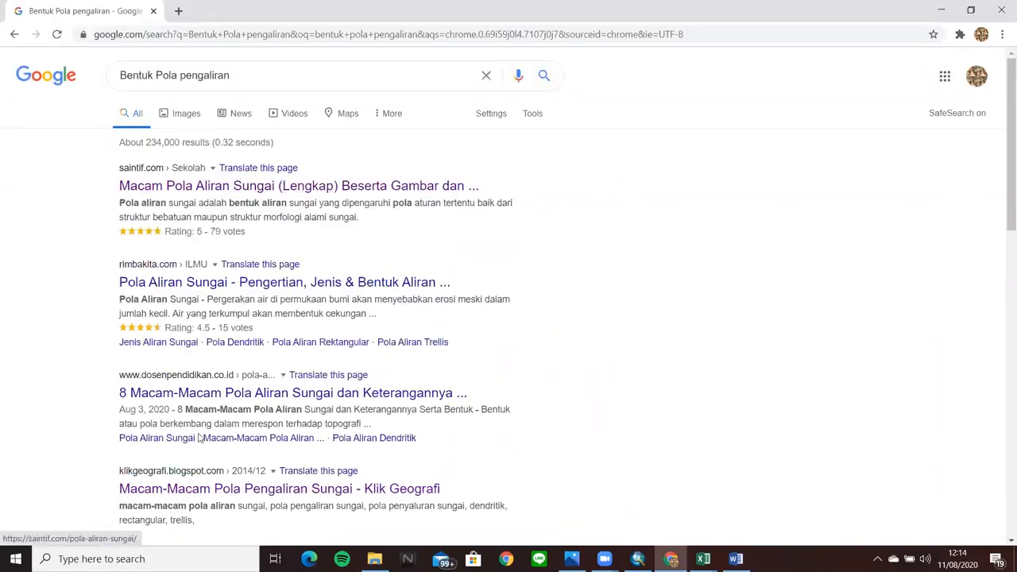
{"action": "left_click", "coordinate": [304, 393]}
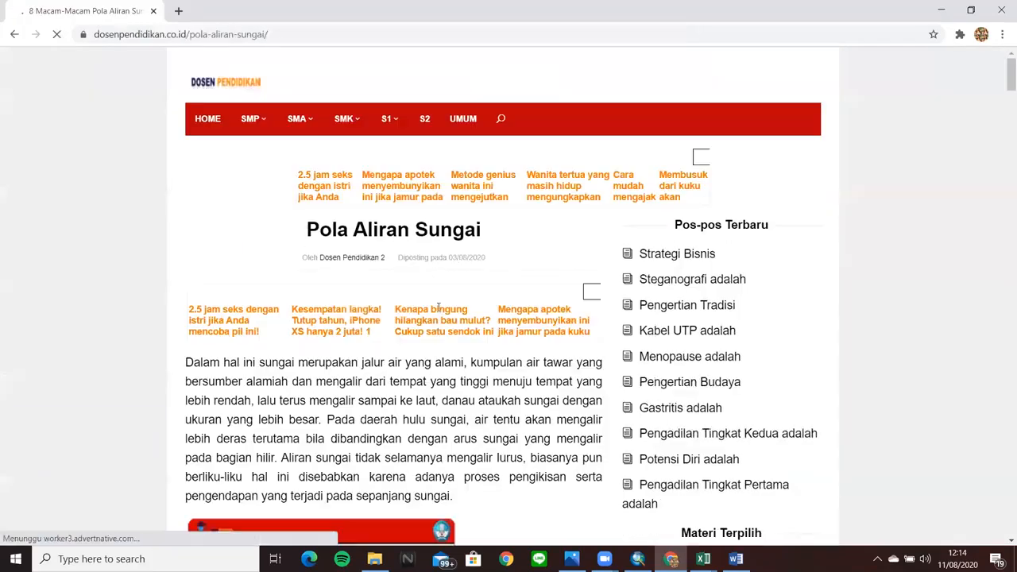
- Examine the dendritic, radial and rectangular drainage pattern diagrams and descriptions in the Pola Aliran Sungai article
{"action": "scroll", "coordinate": [440, 313], "scroll_direction": "down", "scroll_amount": 1}
{"action": "scroll", "coordinate": [439, 313], "scroll_direction": "down", "scroll_amount": 10}
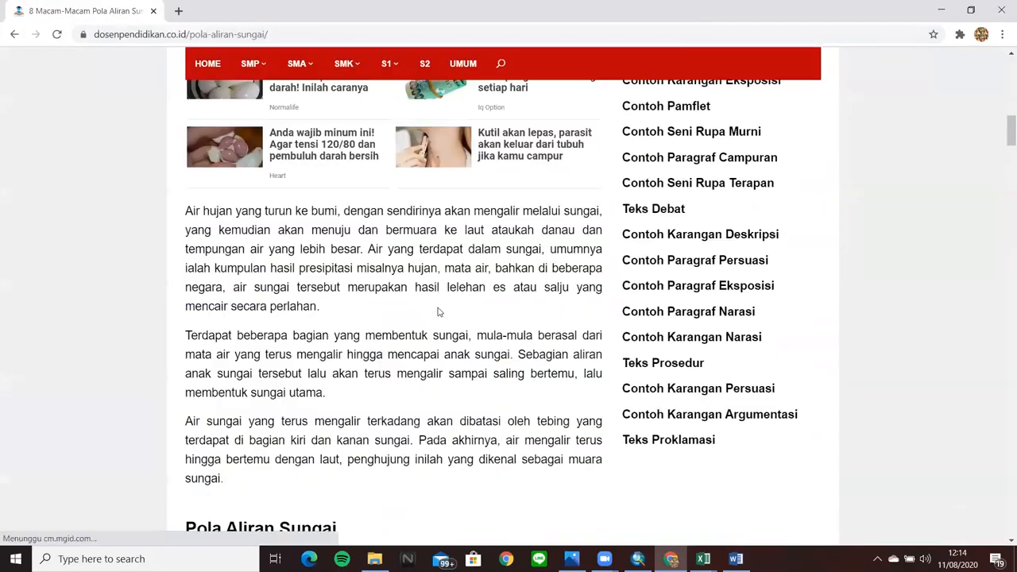
{"action": "scroll", "coordinate": [440, 312], "scroll_direction": "down", "scroll_amount": 8}
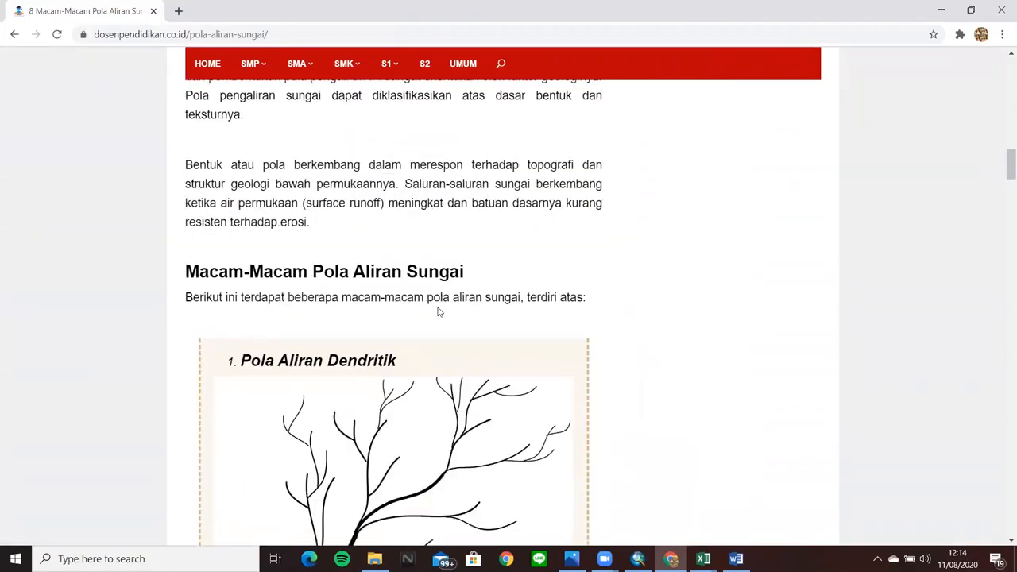
{"action": "scroll", "coordinate": [440, 312], "scroll_direction": "up", "scroll_amount": 1}
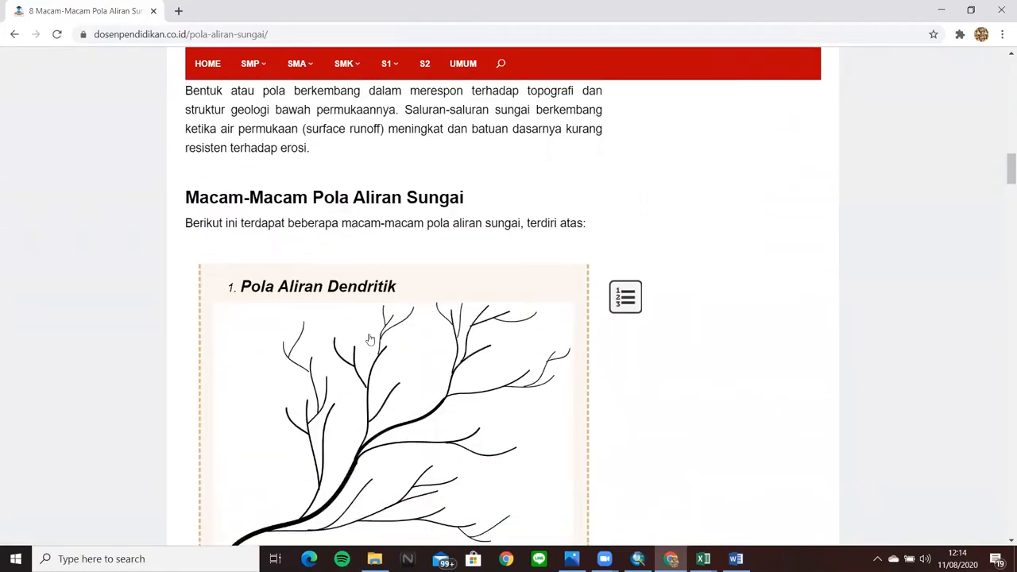
{"action": "scroll", "coordinate": [357, 377], "scroll_direction": "down", "scroll_amount": 2}
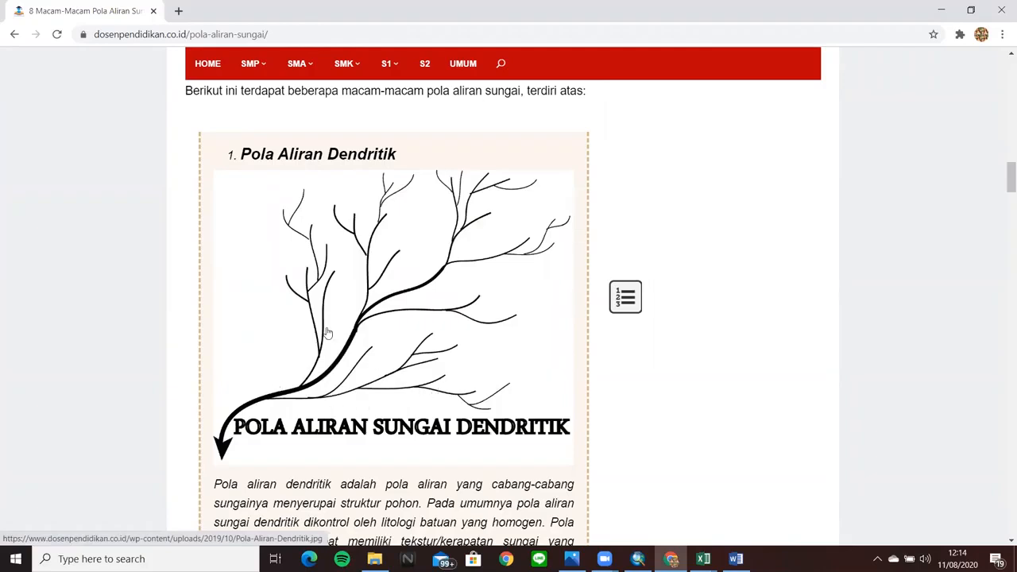
{"action": "scroll", "coordinate": [384, 341], "scroll_direction": "down", "scroll_amount": 5}
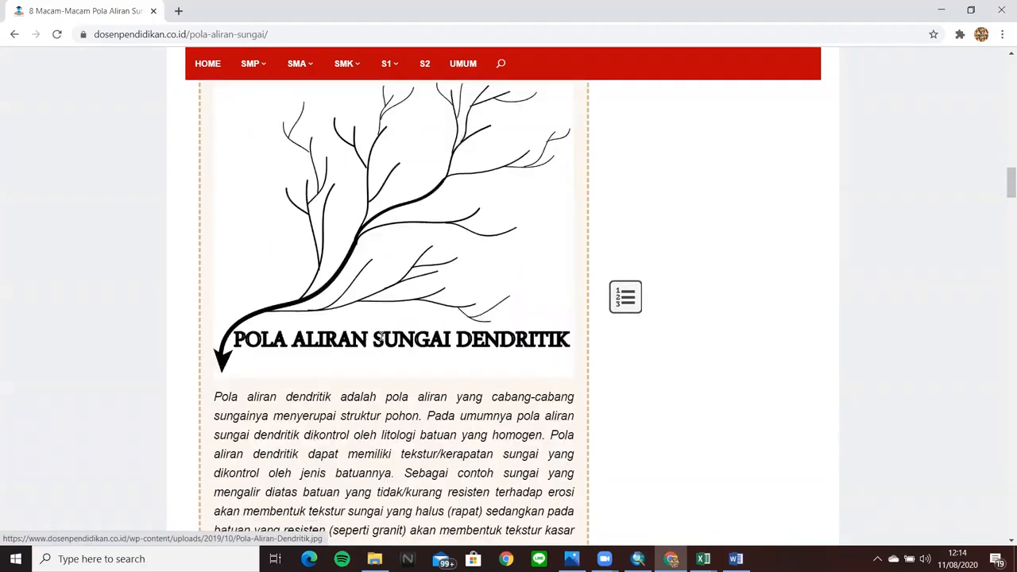
{"action": "scroll", "coordinate": [381, 340], "scroll_direction": "down", "scroll_amount": 4}
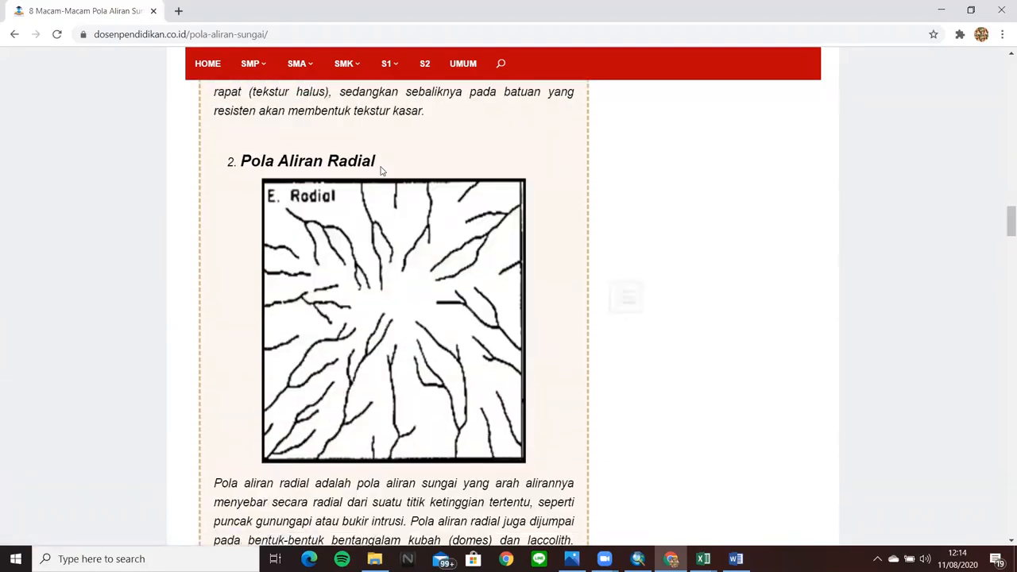
{"action": "scroll", "coordinate": [402, 294], "scroll_direction": "down", "scroll_amount": 3}
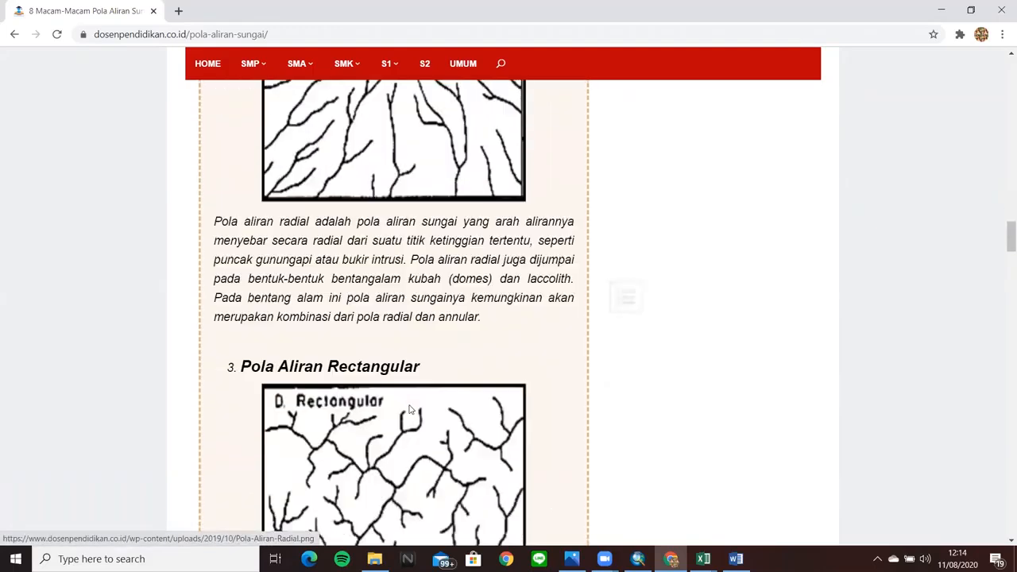
{"action": "scroll", "coordinate": [395, 405], "scroll_direction": "down", "scroll_amount": 2}
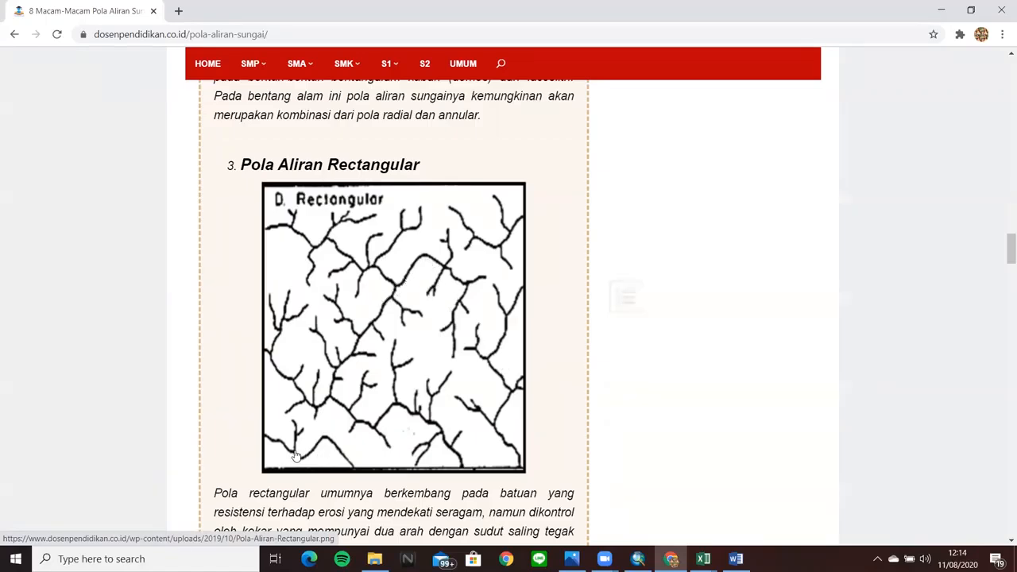
{"action": "scroll", "coordinate": [419, 375], "scroll_direction": "down", "scroll_amount": 3}
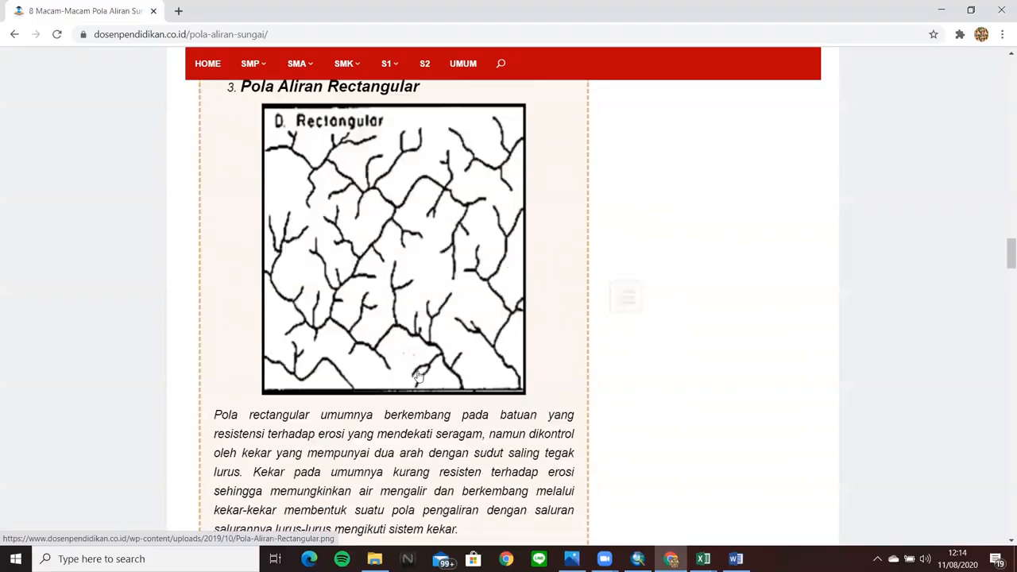
- Examine the trellis, radial centripetal, annular, parallel and radial centrifugal drainage patterns in the rest of the article
{"action": "scroll", "coordinate": [419, 375], "scroll_direction": "down", "scroll_amount": 4}
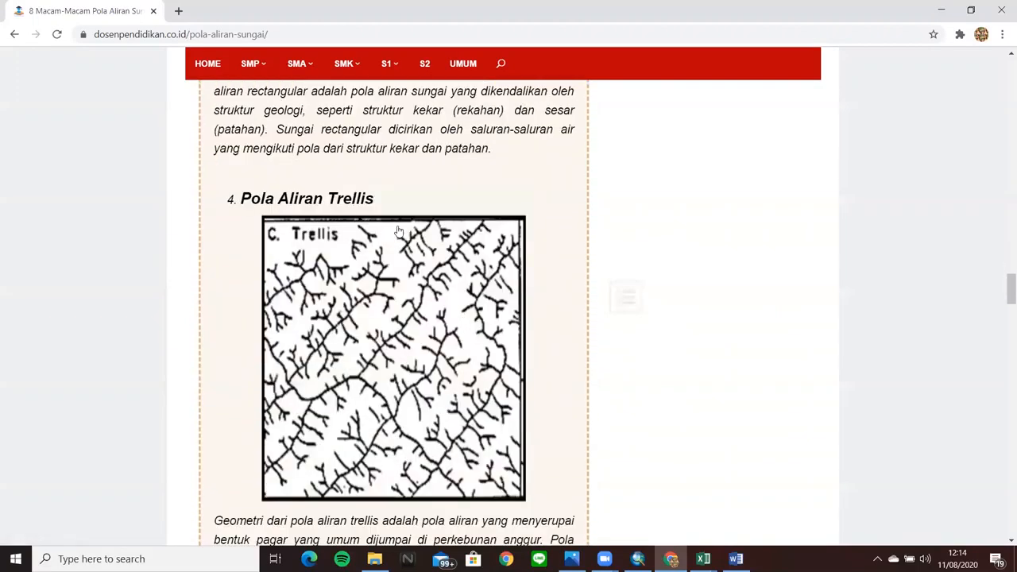
{"action": "scroll", "coordinate": [408, 366], "scroll_direction": "down", "scroll_amount": 2}
{"action": "scroll", "coordinate": [428, 395], "scroll_direction": "down", "scroll_amount": 4}
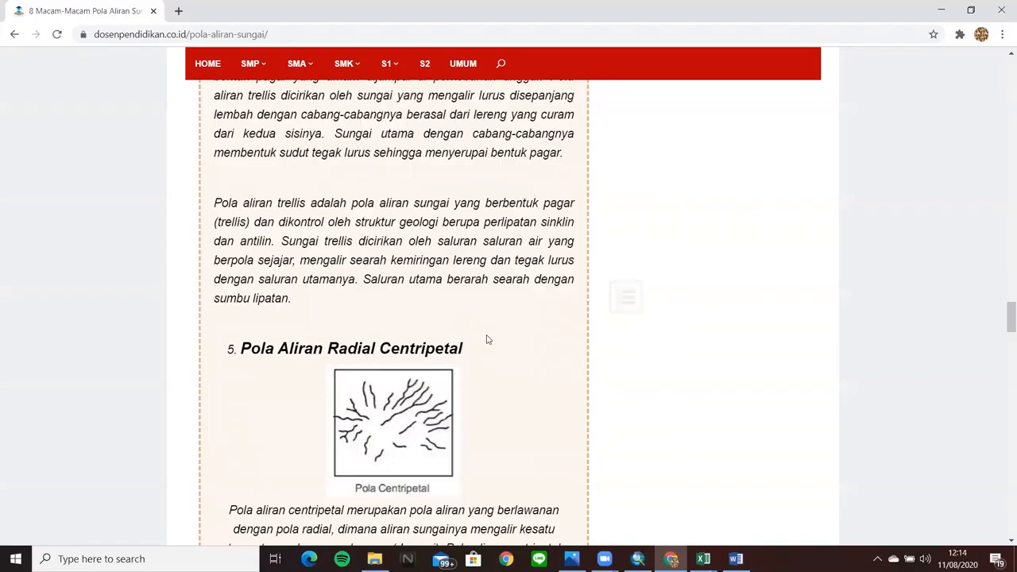
{"action": "scroll", "coordinate": [485, 341], "scroll_direction": "down", "scroll_amount": 4}
{"action": "scroll", "coordinate": [427, 371], "scroll_direction": "down", "scroll_amount": 1}
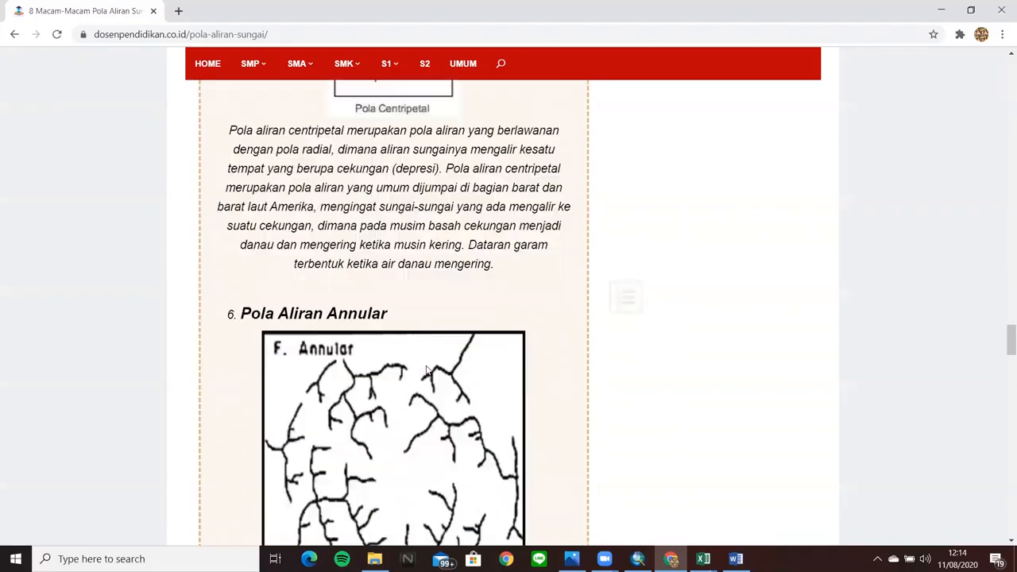
{"action": "scroll", "coordinate": [427, 371], "scroll_direction": "down", "scroll_amount": 6}
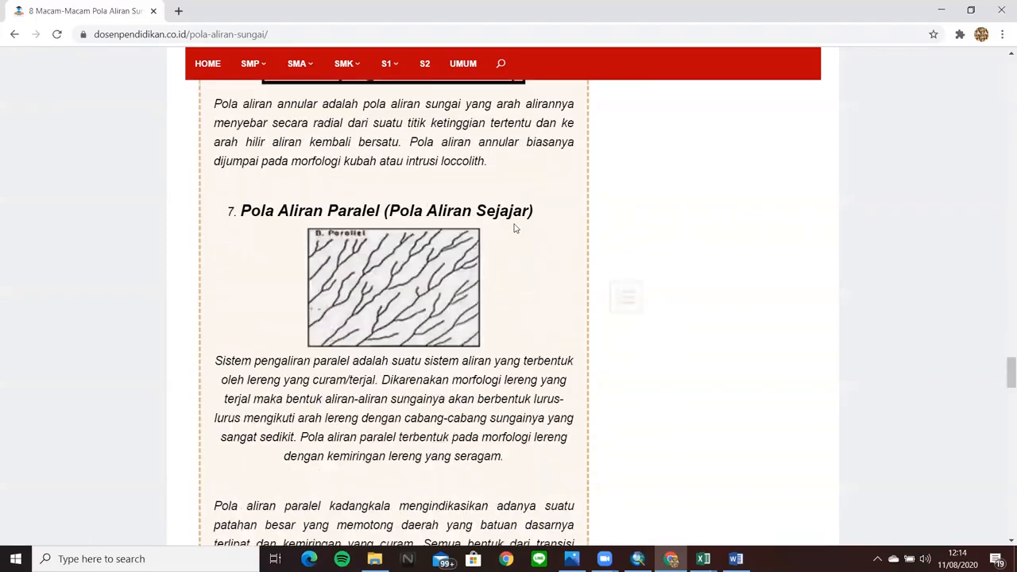
{"action": "scroll", "coordinate": [515, 229], "scroll_direction": "down", "scroll_amount": 3}
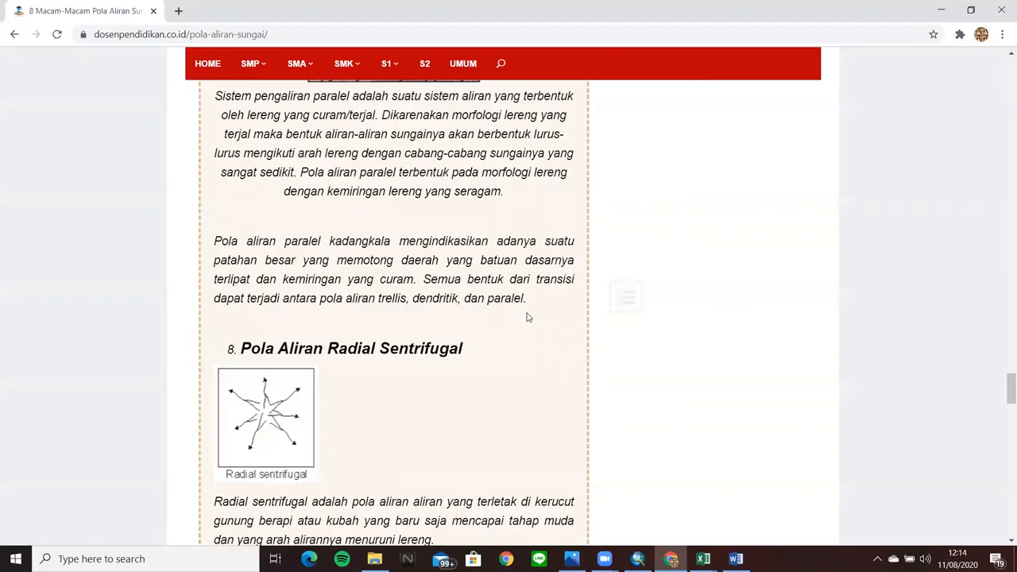
{"action": "scroll", "coordinate": [528, 316], "scroll_direction": "down", "scroll_amount": 2}
{"action": "scroll", "coordinate": [528, 318], "scroll_direction": "up", "scroll_amount": 5}
{"action": "scroll", "coordinate": [528, 318], "scroll_direction": "up", "scroll_amount": 2}
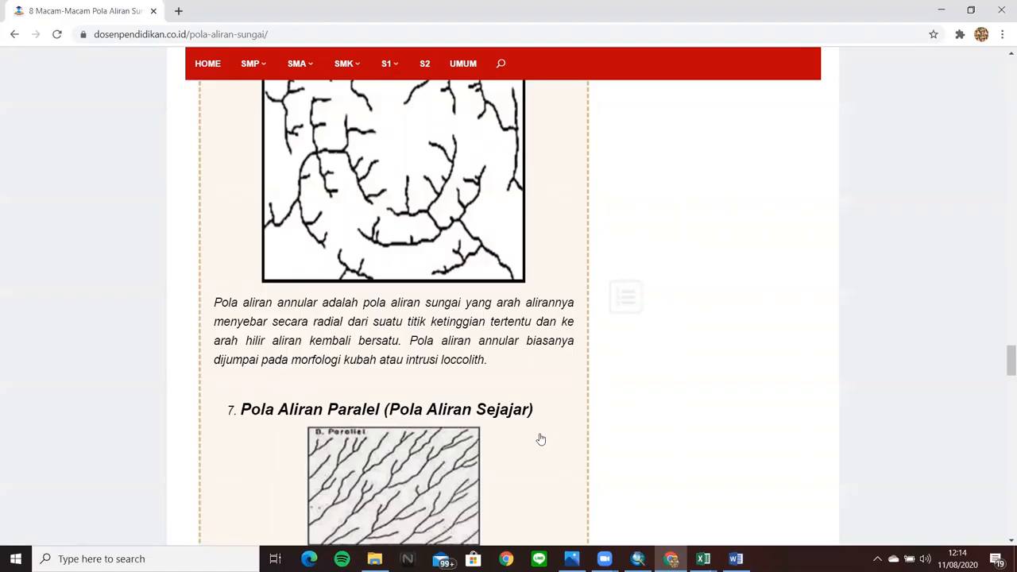
- Return to the Data Geomorfologi workbook, switch to ArcMap and turn off the Slope_tif4 layer to expose the Elevasi classes
{"action": "left_click", "coordinate": [703, 559]}
{"action": "left_click", "coordinate": [675, 489]}
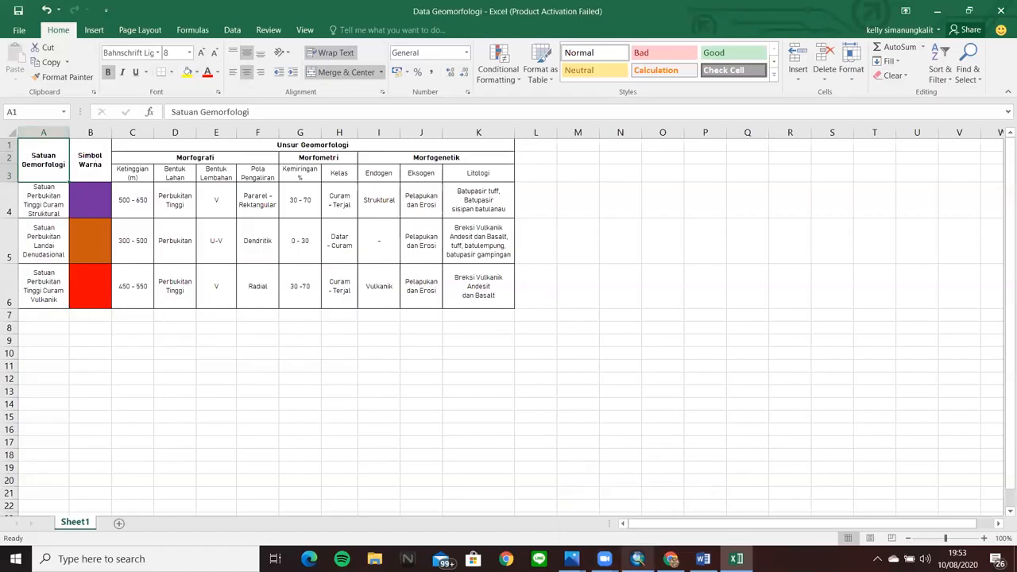
{"action": "left_click", "coordinate": [638, 559]}
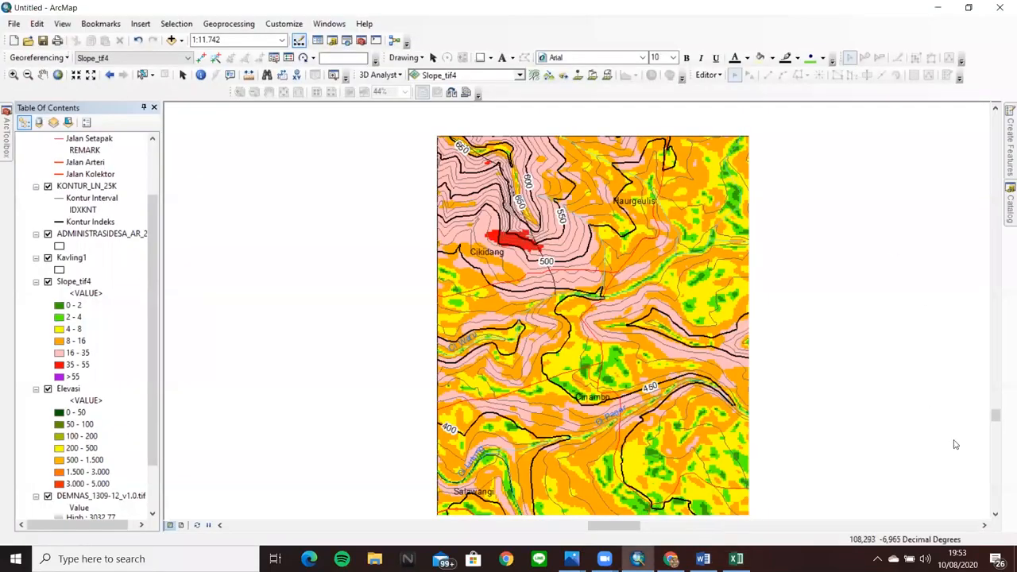
{"action": "left_click", "coordinate": [995, 515]}
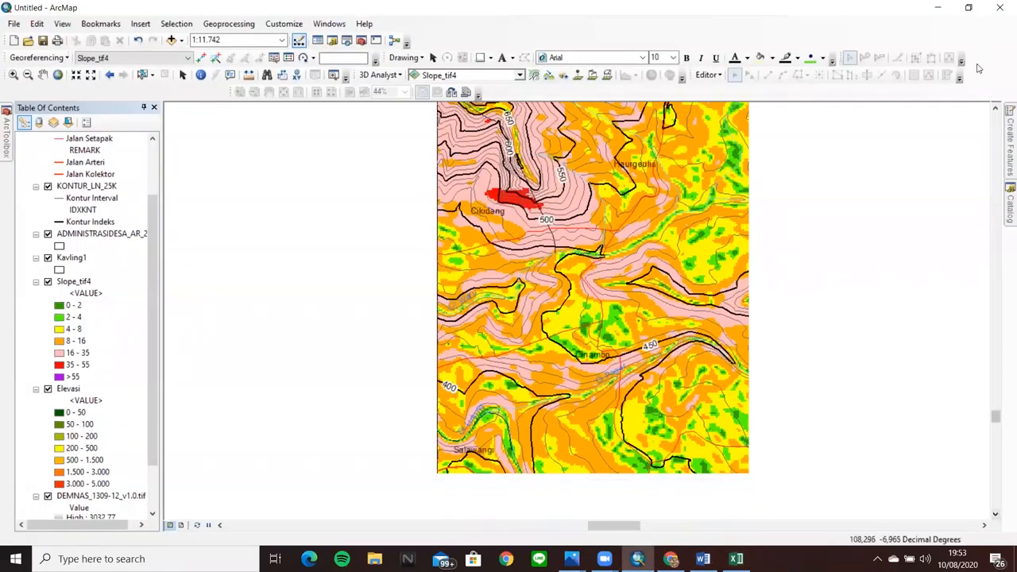
{"action": "left_click", "coordinate": [995, 108]}
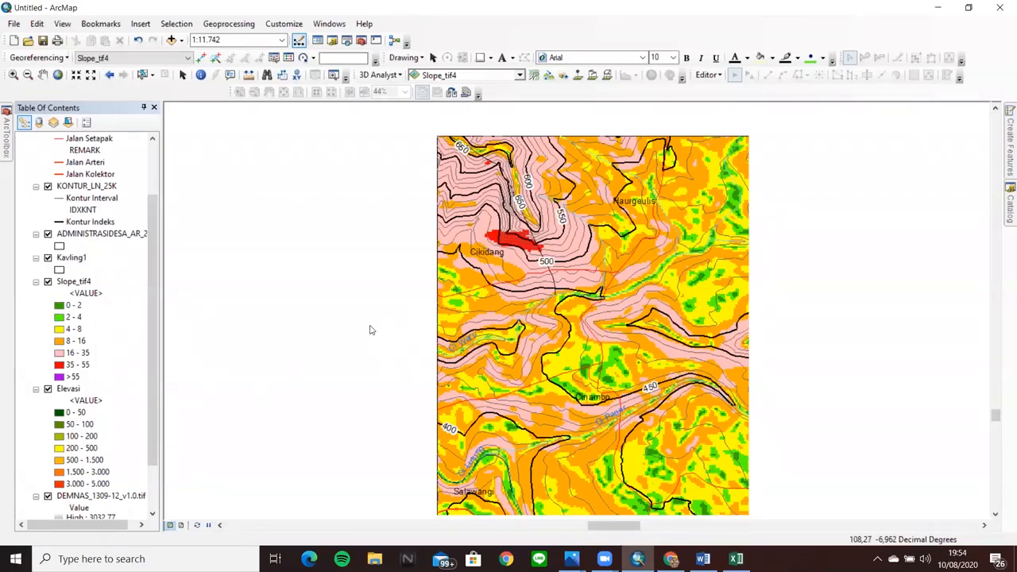
{"action": "left_click", "coordinate": [48, 281]}
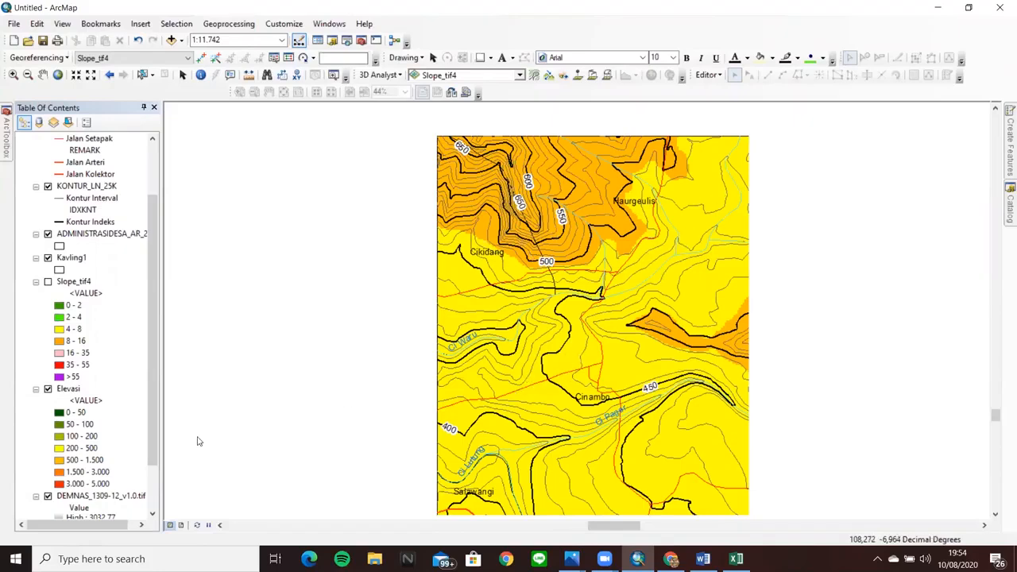
- Compare the Slope_tif4 and Elevasi layers by switching their visibility, leaving both displayed
{"action": "left_click", "coordinate": [47, 282]}
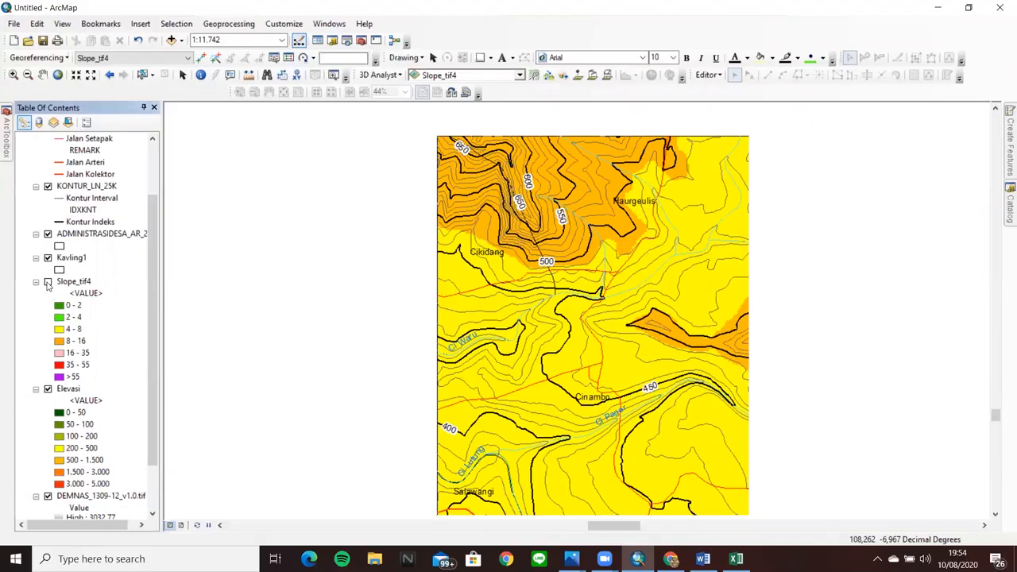
{"action": "left_click", "coordinate": [47, 389]}
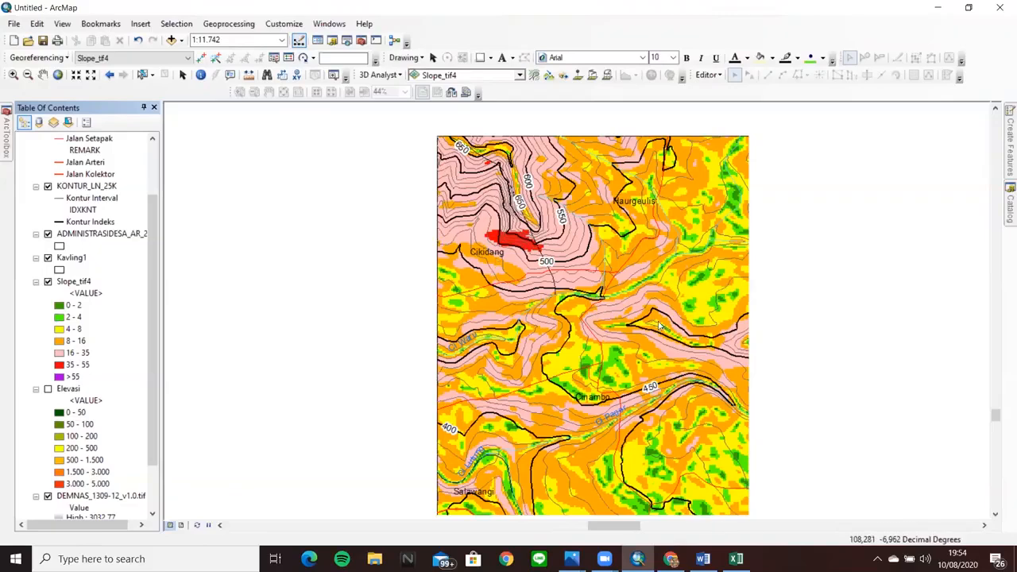
{"action": "left_click", "coordinate": [48, 389]}
{"action": "left_click", "coordinate": [47, 281]}
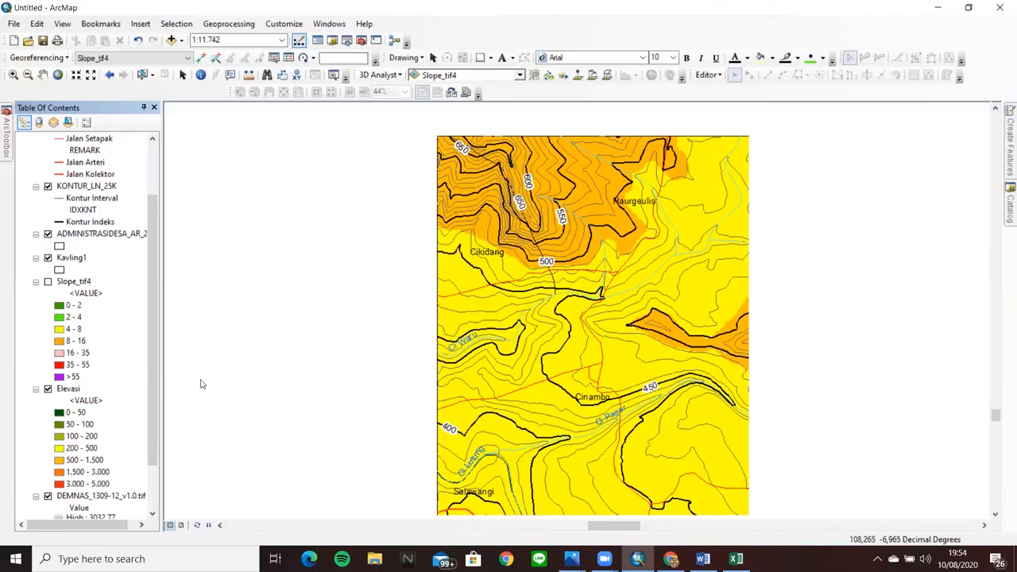
{"action": "left_click", "coordinate": [48, 282]}
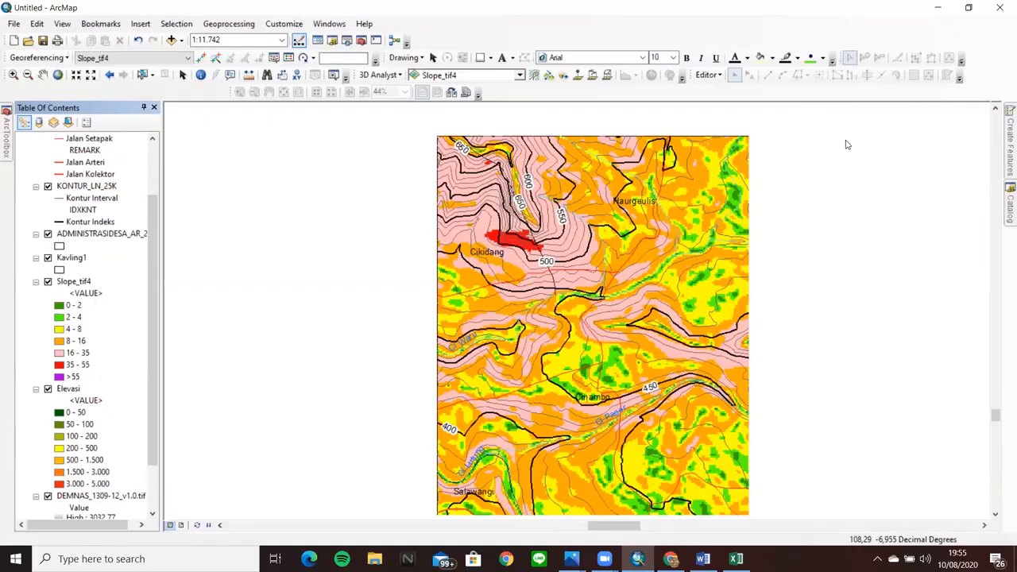
- Set up a new polygon shapefile named Satuan Geomorfologi 1 in the Satuan Geomorfologi folder
{"action": "left_click", "coordinate": [1004, 208]}
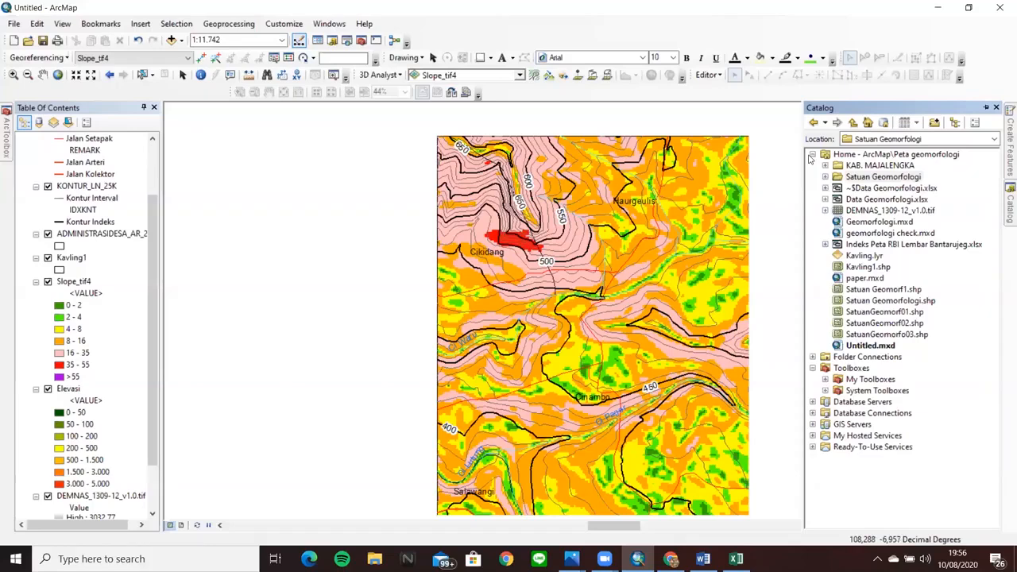
{"action": "left_click", "coordinate": [873, 178]}
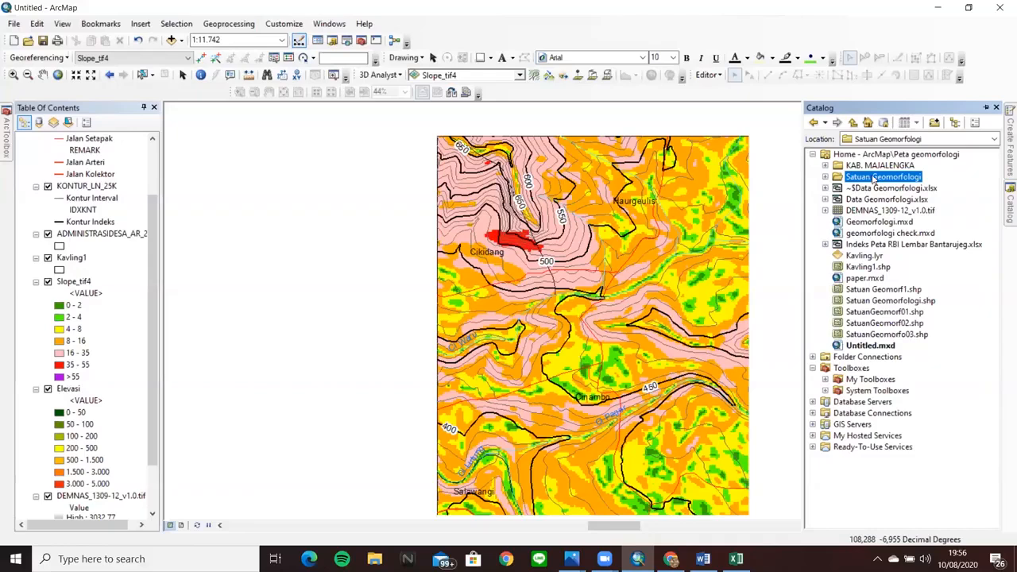
{"action": "right_click", "coordinate": [874, 179]}
{"action": "mouse_move", "coordinate": [904, 260]}
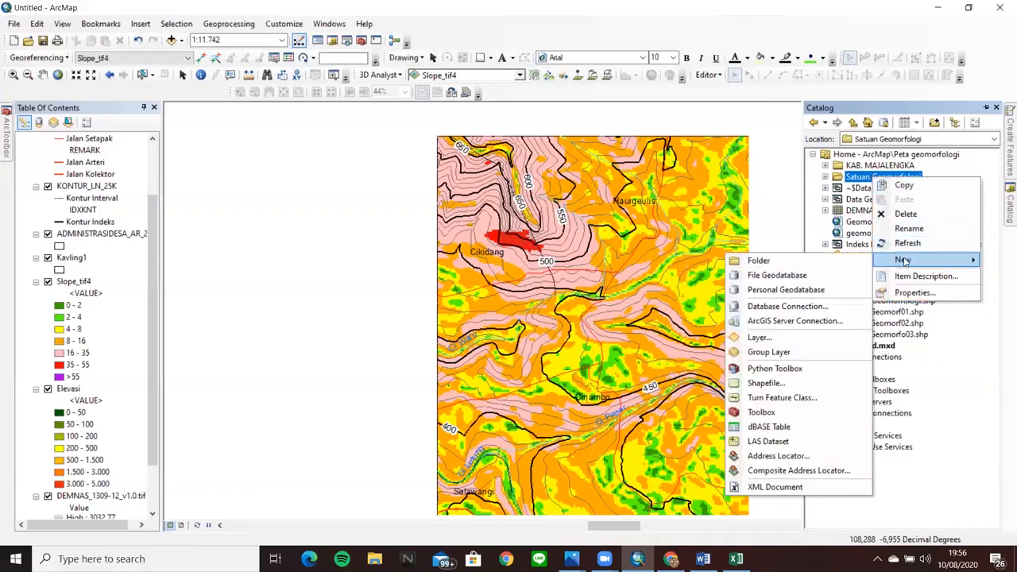
{"action": "left_click", "coordinate": [812, 387]}
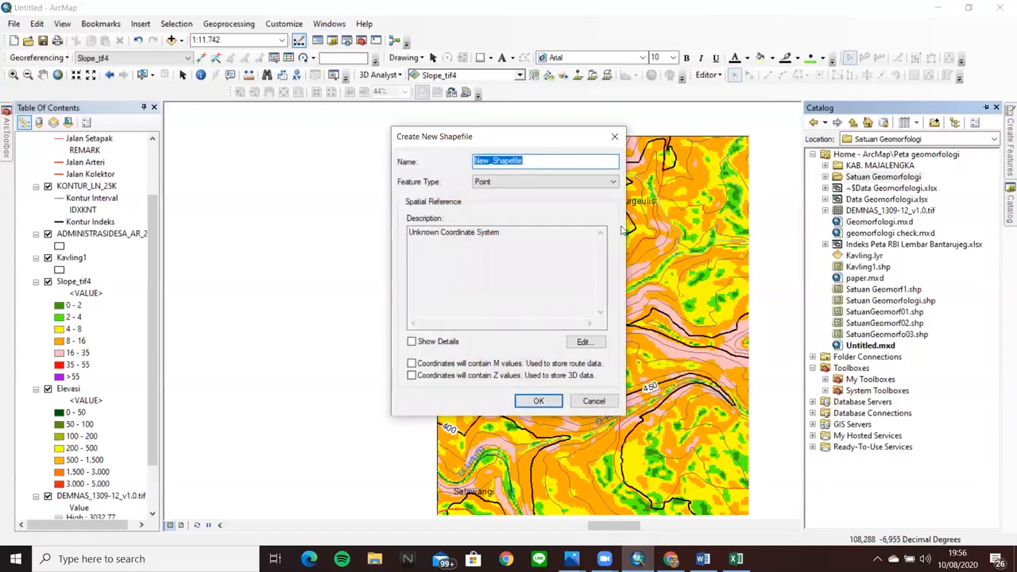
{"action": "key", "text": "BackSpace"}
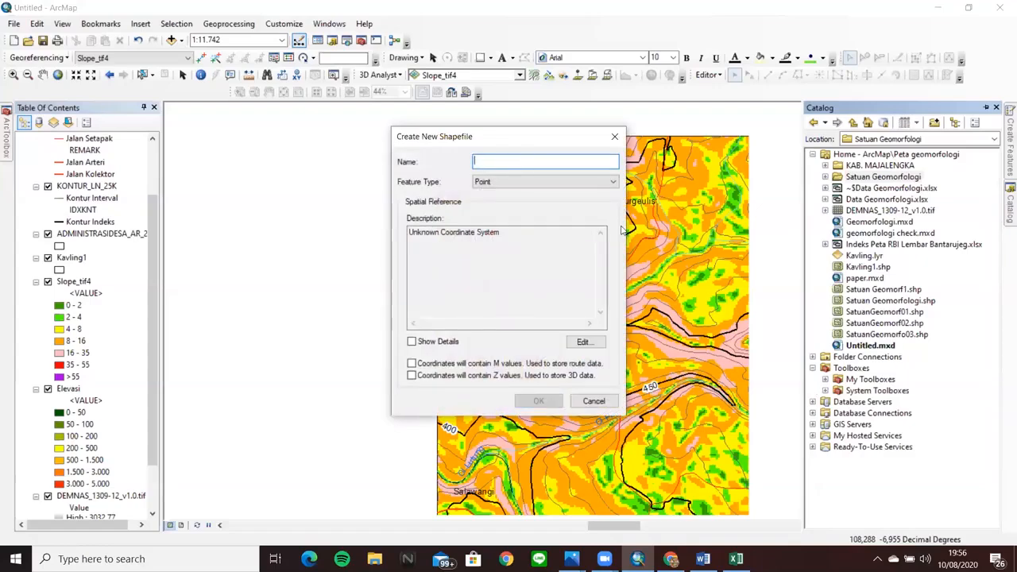
{"action": "type", "text": "Satuan Geomorfologi 1"}
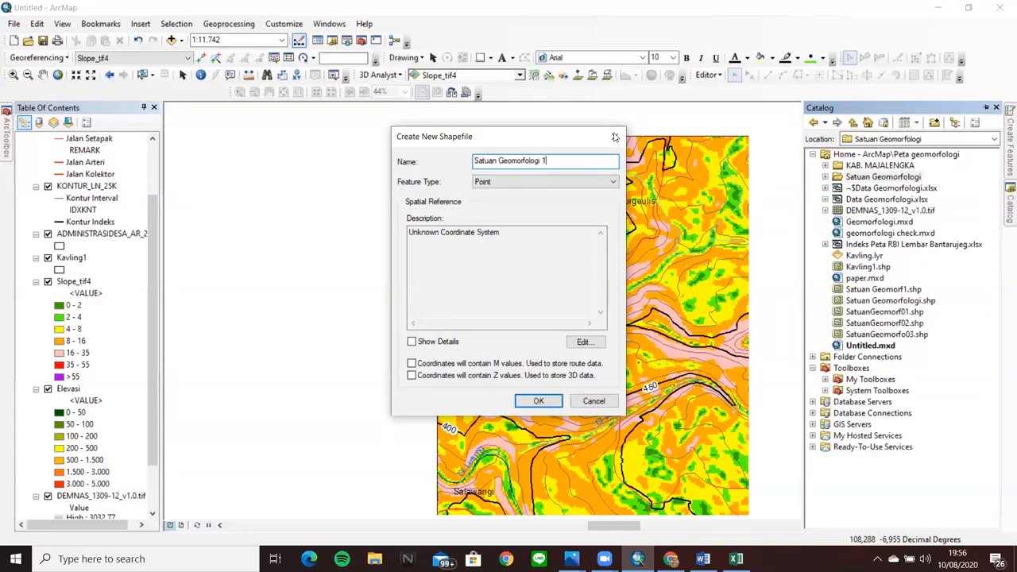
{"action": "left_click", "coordinate": [611, 184]}
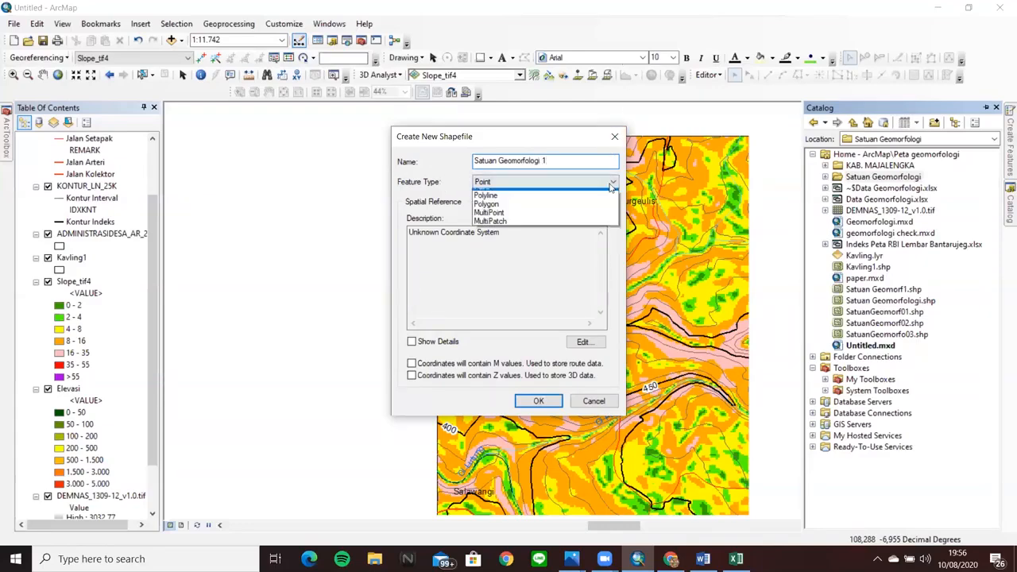
{"action": "left_click", "coordinate": [562, 210]}
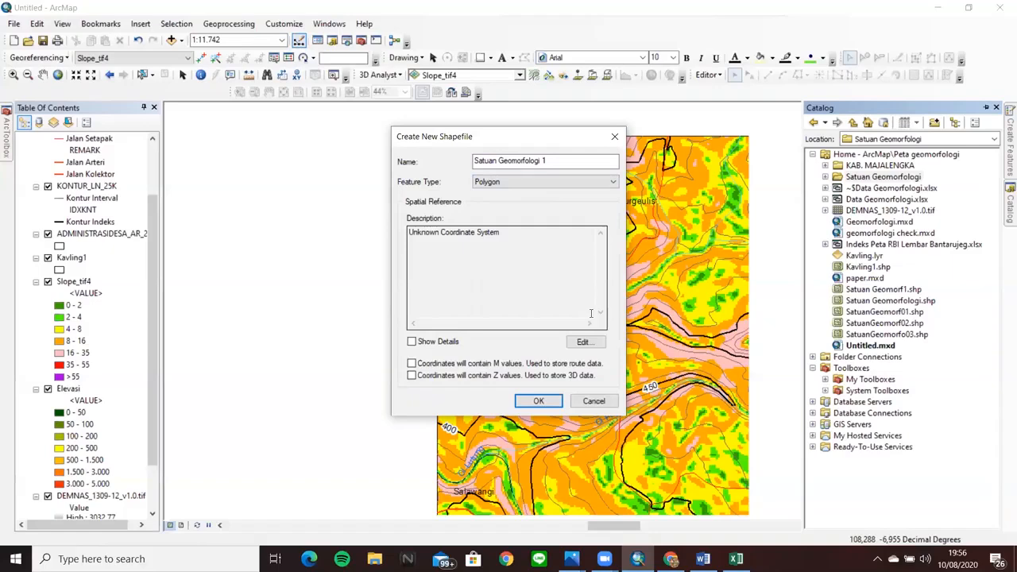
- Assign the WGS 1984 coordinate system to the new shapefile and create it
{"action": "left_click", "coordinate": [580, 344]}
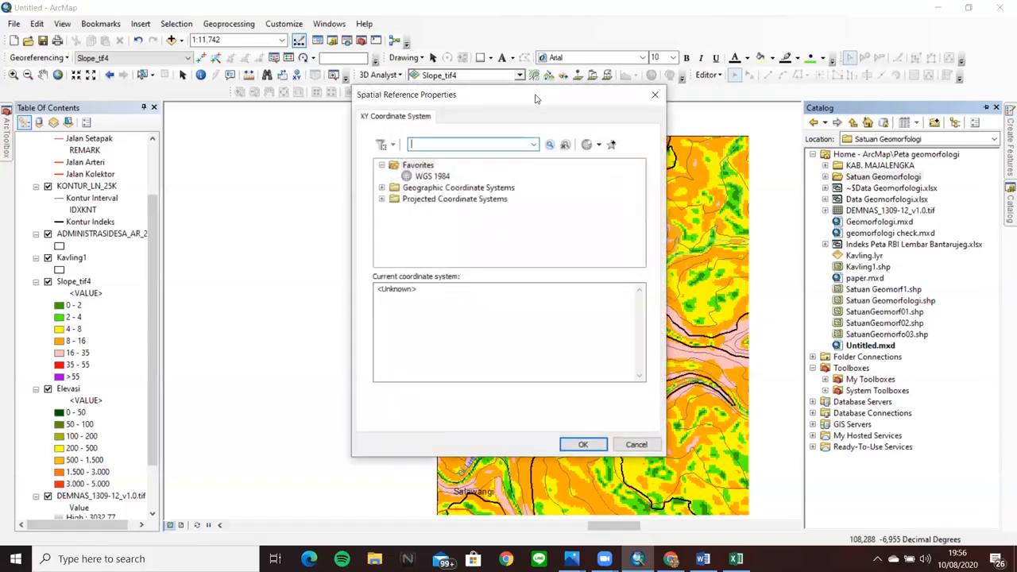
{"action": "left_click_drag", "start_coordinate": [536, 98], "coordinate": [615, 124]}
{"action": "left_click", "coordinate": [524, 204]}
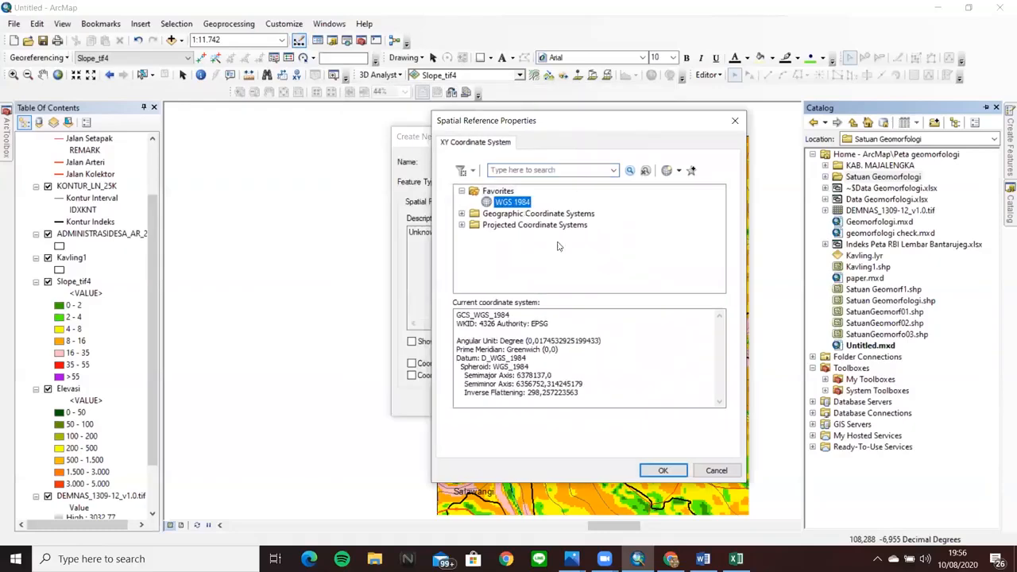
{"action": "left_click", "coordinate": [662, 470]}
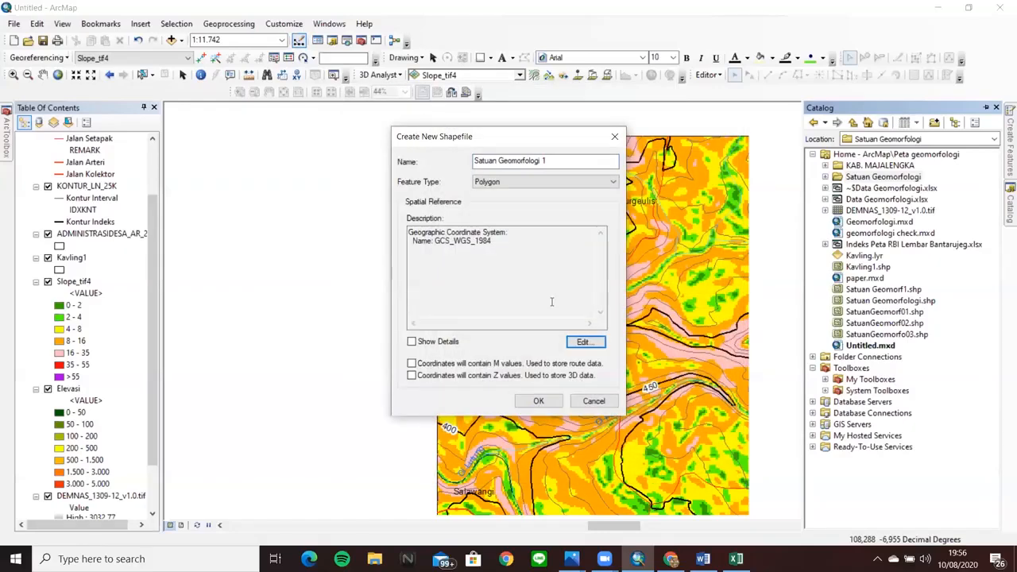
{"action": "left_click", "coordinate": [538, 400]}
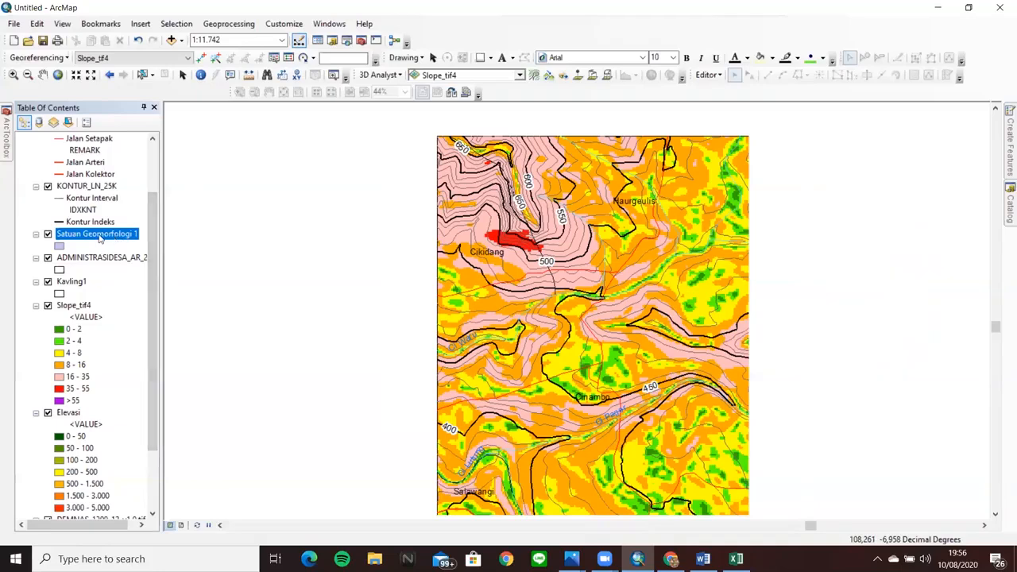
- Start an edit session on the Satuan Geomorfologi 1 layer and choose its feature template for drawing
{"action": "right_click", "coordinate": [99, 239]}
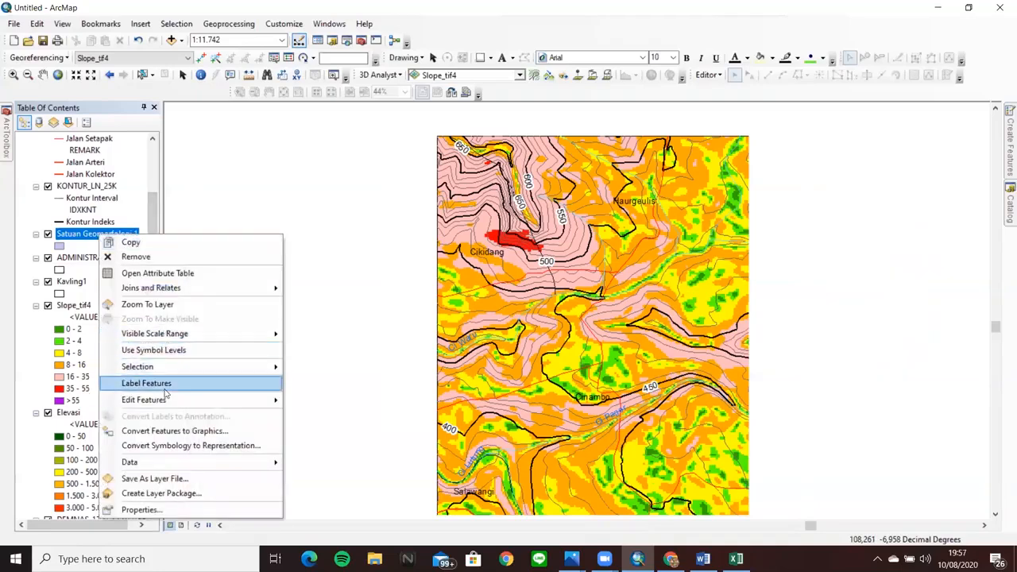
{"action": "mouse_move", "coordinate": [167, 402]}
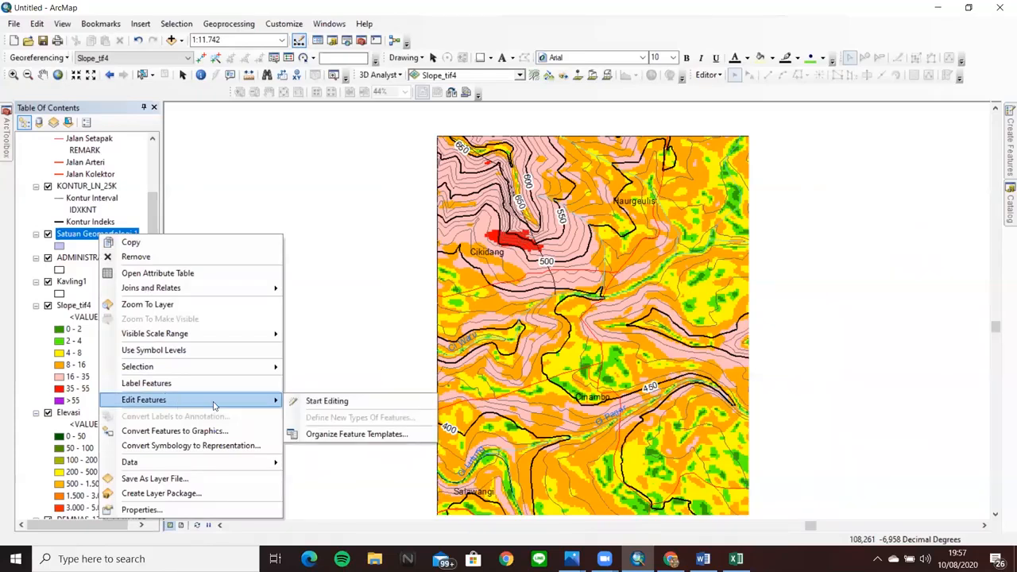
{"action": "left_click", "coordinate": [344, 404]}
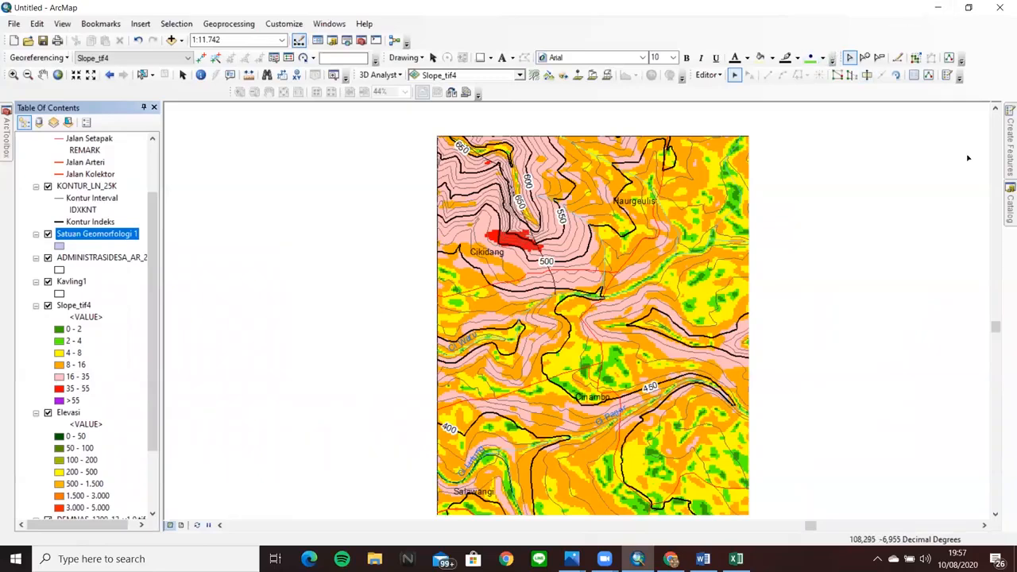
{"action": "left_click", "coordinate": [1003, 163]}
{"action": "left_click", "coordinate": [850, 151]}
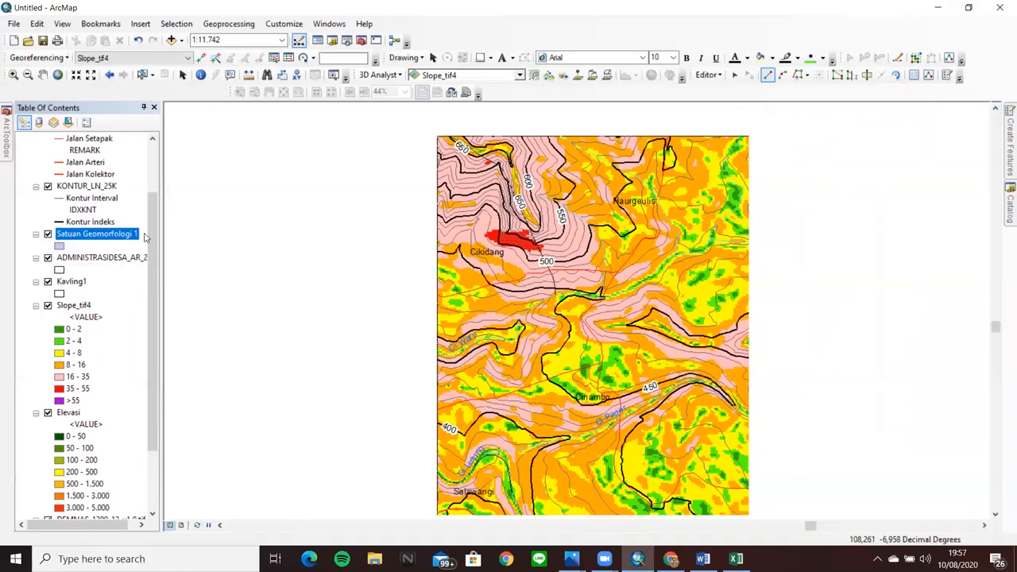
- Hide the SUNGAI_LN_25K and JALAN_LN_25K layers while keeping the contours displayed
{"action": "scroll", "coordinate": [136, 235], "scroll_direction": "up", "scroll_amount": 2}
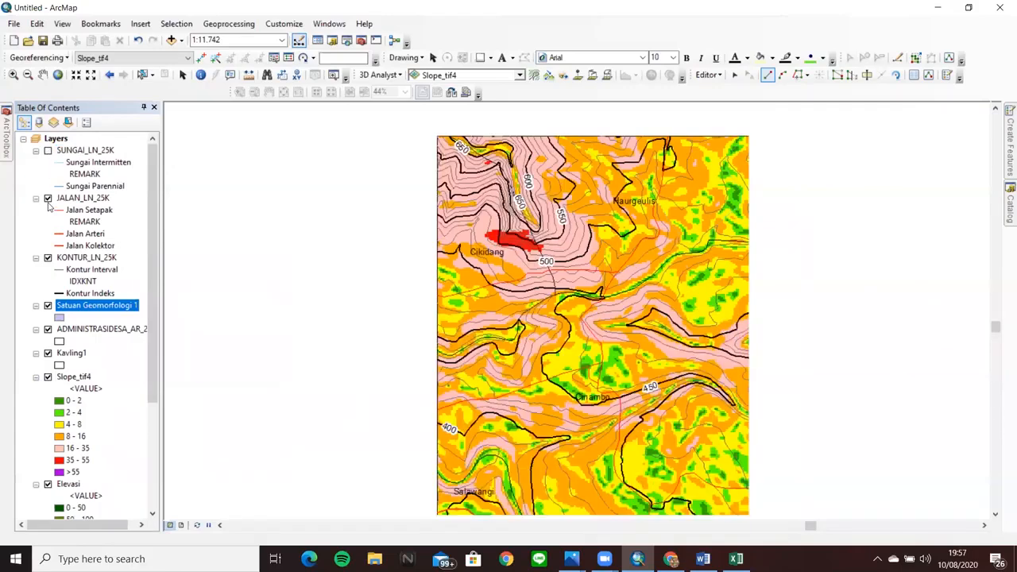
{"action": "left_click", "coordinate": [48, 257]}
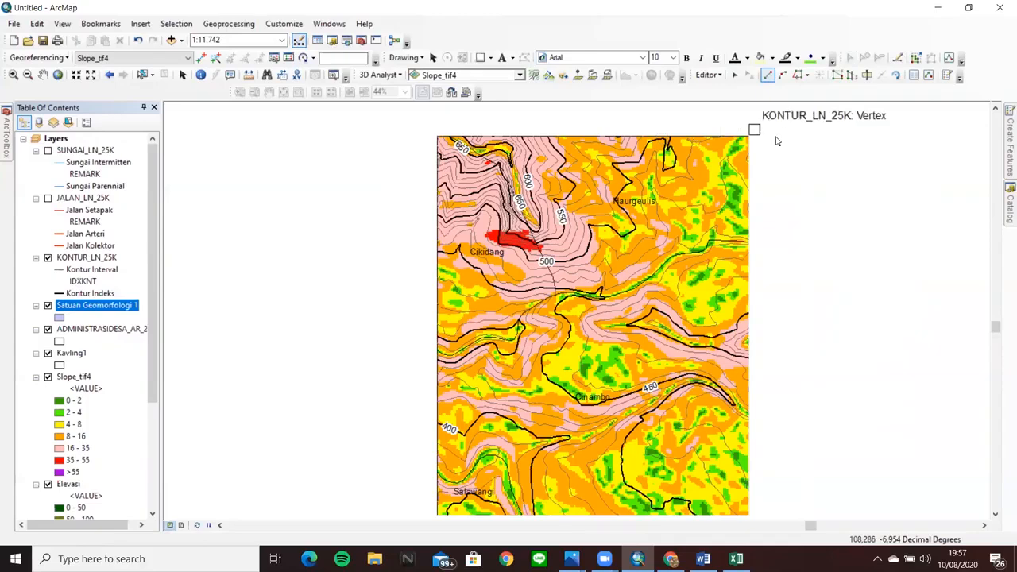
- Trace the index contour from the map's northern edge past Haurgeulis as the first part of the polygon boundary
{"action": "left_click", "coordinate": [804, 76]}
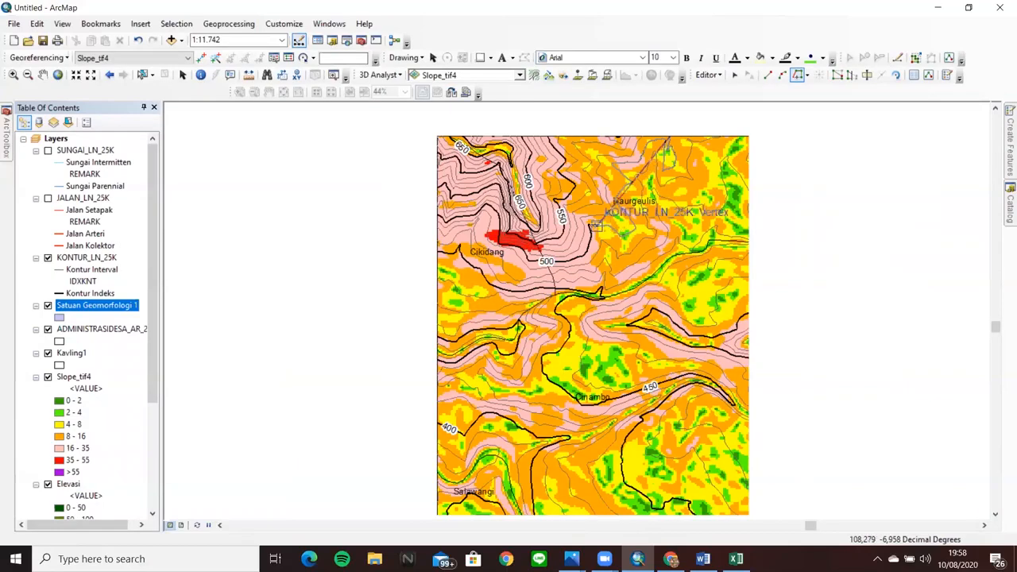
{"action": "double_click", "coordinate": [588, 227]}
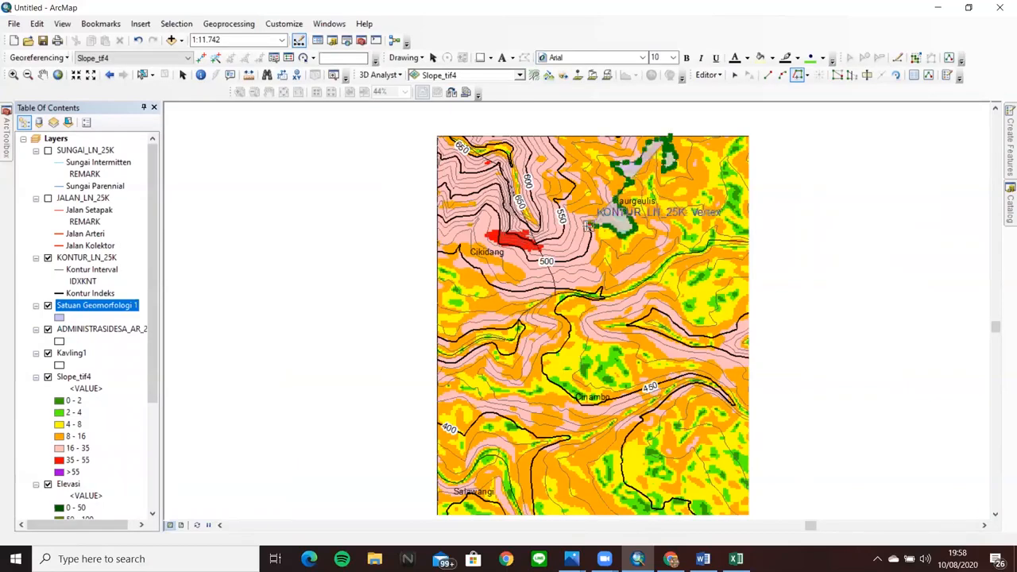
- Continue the polygon boundary with straight segments south from the traced contour along the pink 16 - 35 slope zone's eastern edge
{"action": "left_click", "coordinate": [768, 80]}
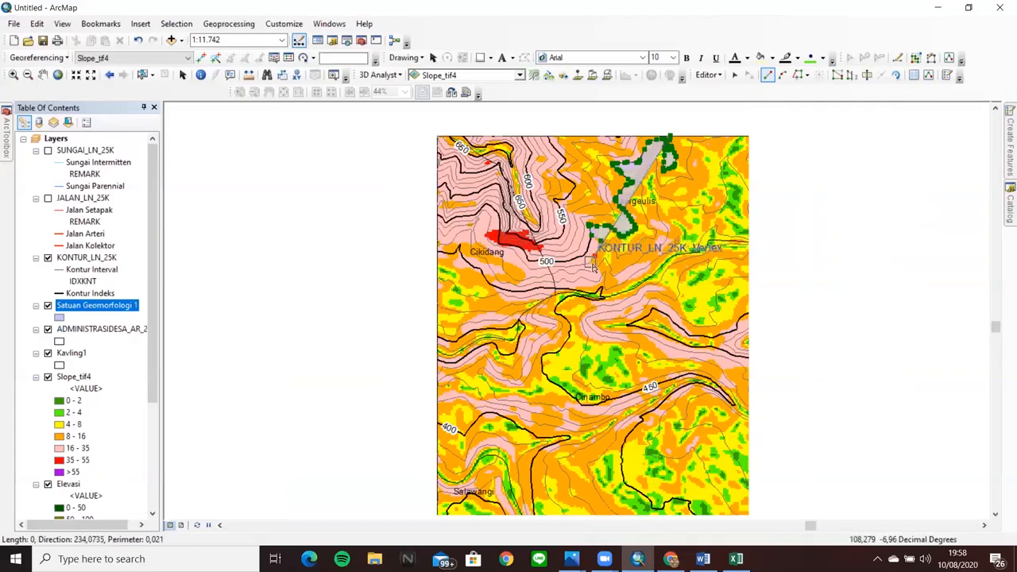
{"action": "left_click", "coordinate": [597, 270]}
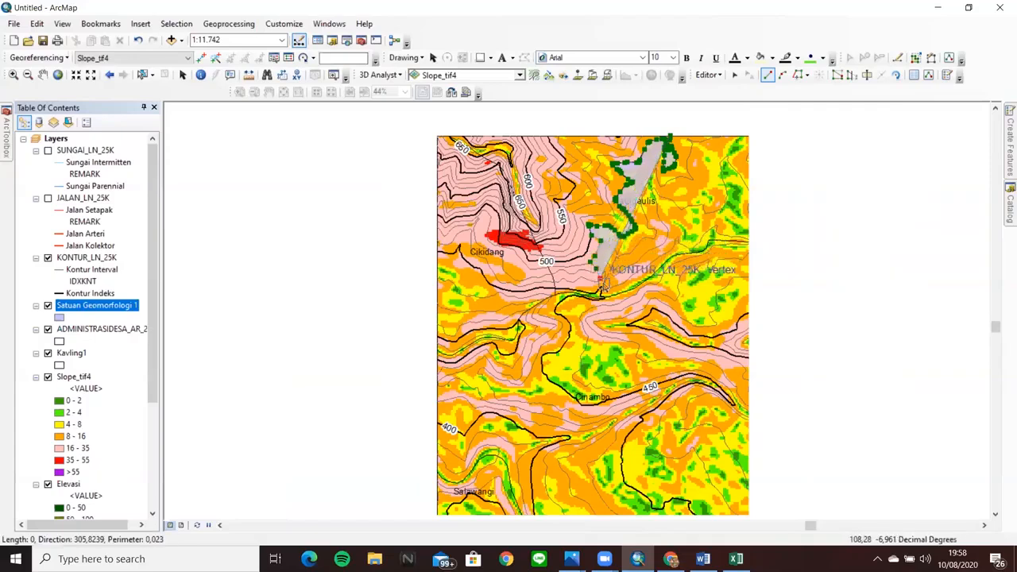
{"action": "left_click", "coordinate": [593, 279]}
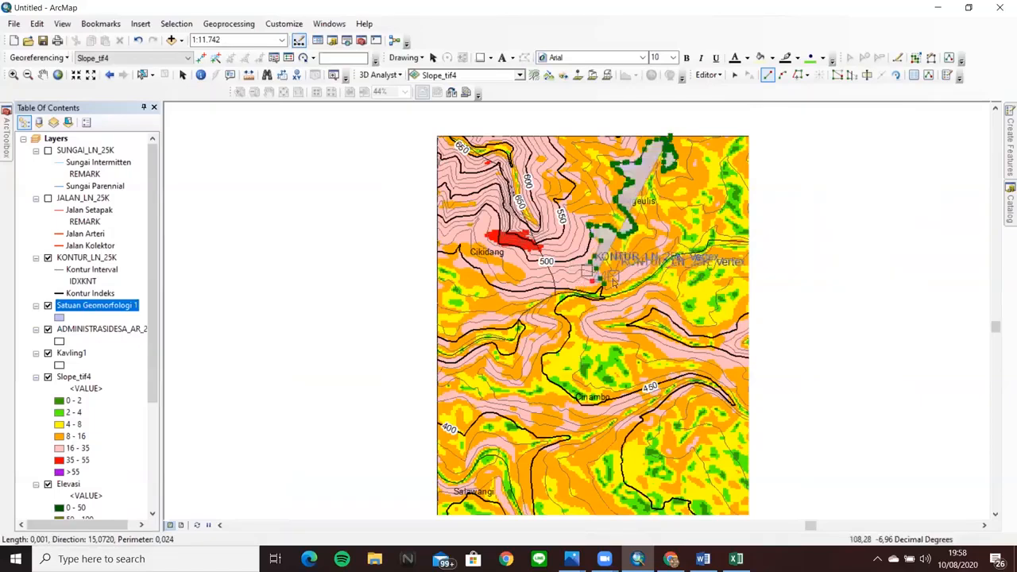
{"action": "left_click", "coordinate": [602, 288]}
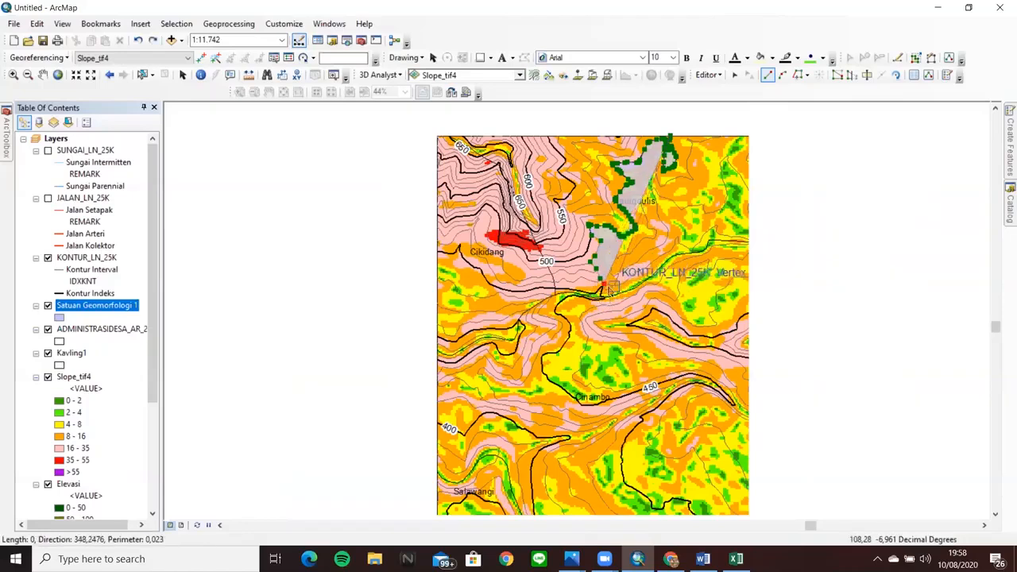
{"action": "left_click", "coordinate": [595, 284]}
{"action": "left_click", "coordinate": [581, 291]}
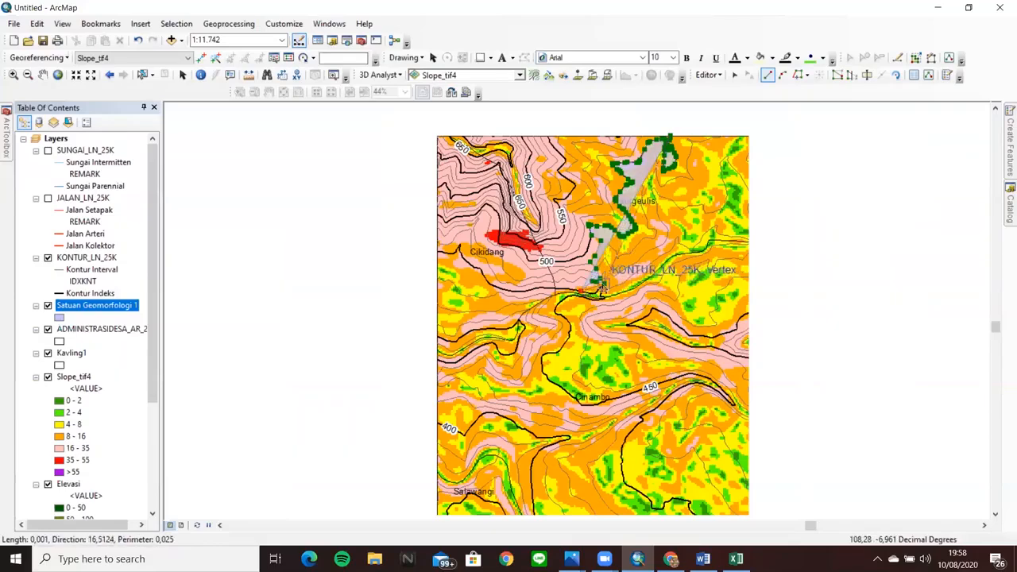
{"action": "left_click", "coordinate": [572, 291]}
{"action": "left_click", "coordinate": [570, 290]}
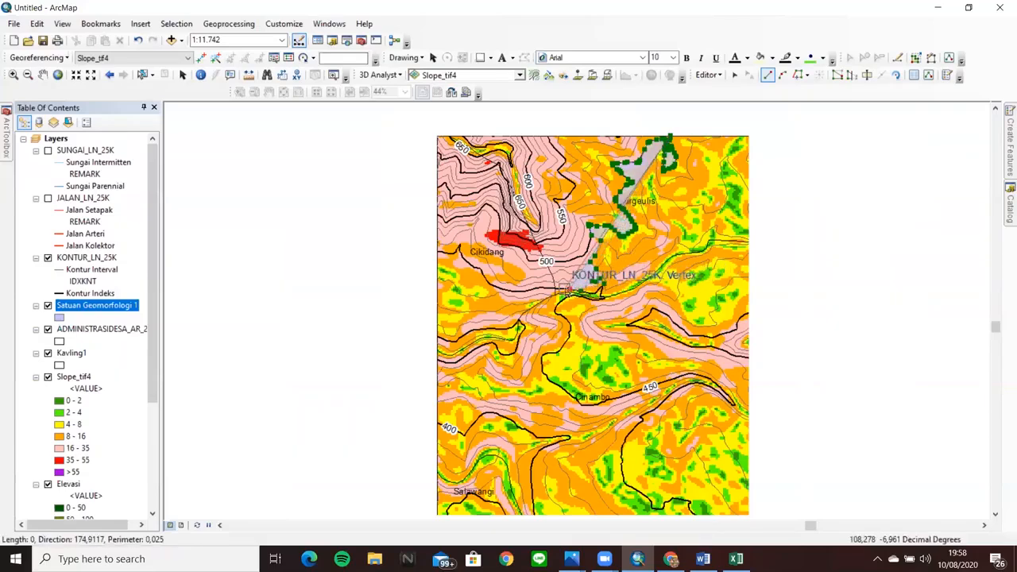
- Extend the polygon boundary westward with straight segments along the foot of the steep slope south of the 500 contour label
{"action": "left_click", "coordinate": [560, 290]}
{"action": "left_click", "coordinate": [555, 294]}
{"action": "left_click", "coordinate": [550, 299]}
{"action": "left_click", "coordinate": [544, 301]}
{"action": "left_click", "coordinate": [516, 305]}
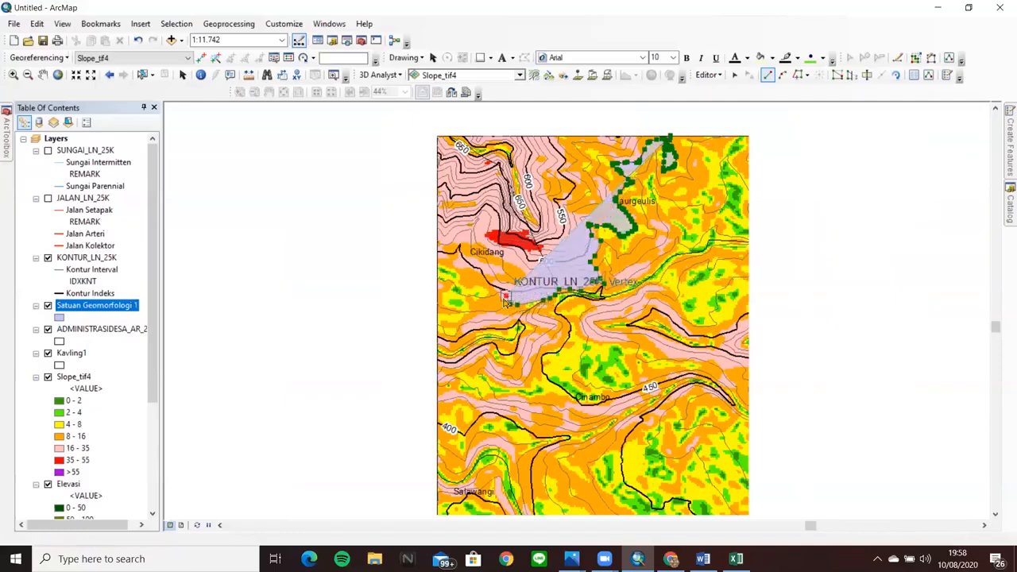
{"action": "left_click", "coordinate": [499, 293]}
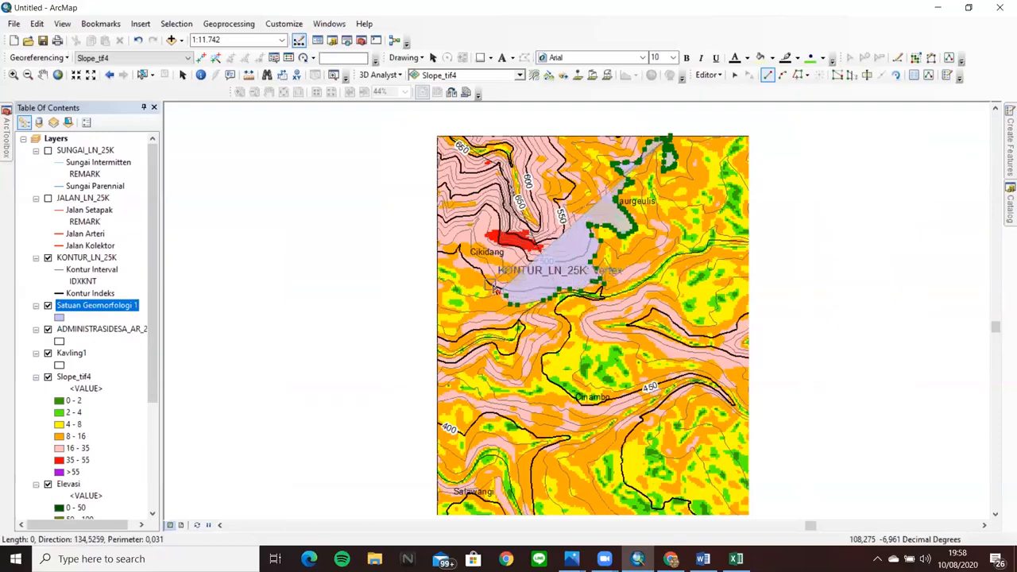
{"action": "left_click", "coordinate": [493, 286]}
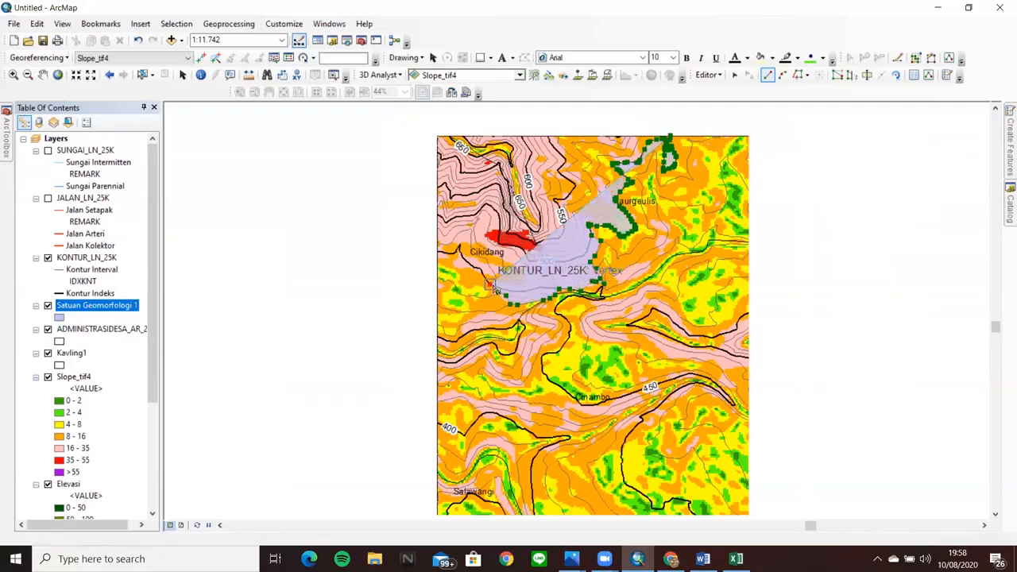
- Continue the polygon boundary around the orange 8 - 16 slope patch southeast of Cikidang and back northwest toward the label
{"action": "left_click", "coordinate": [503, 285]}
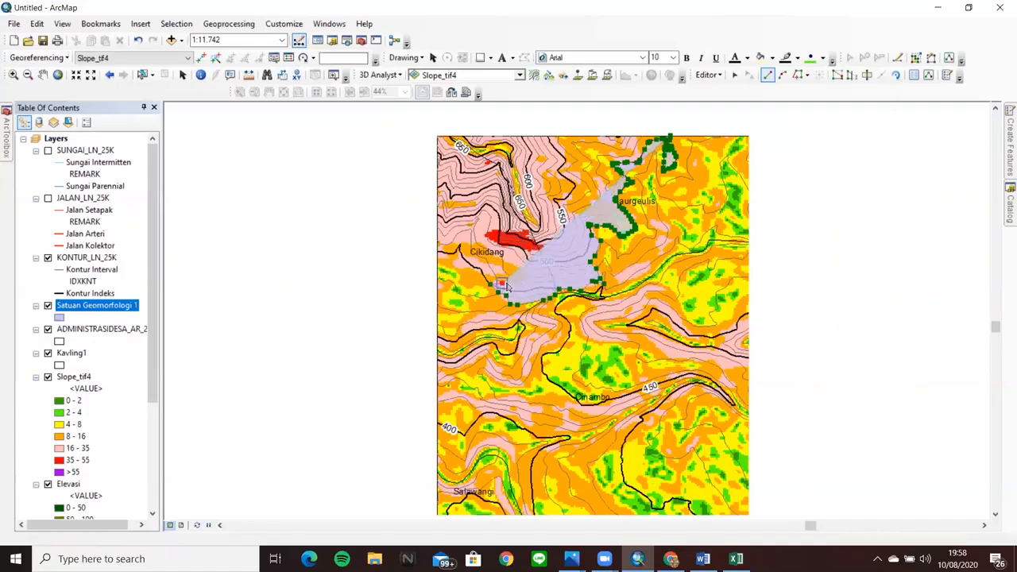
{"action": "left_click", "coordinate": [524, 275]}
{"action": "left_click", "coordinate": [526, 266]}
{"action": "left_click", "coordinate": [518, 267]}
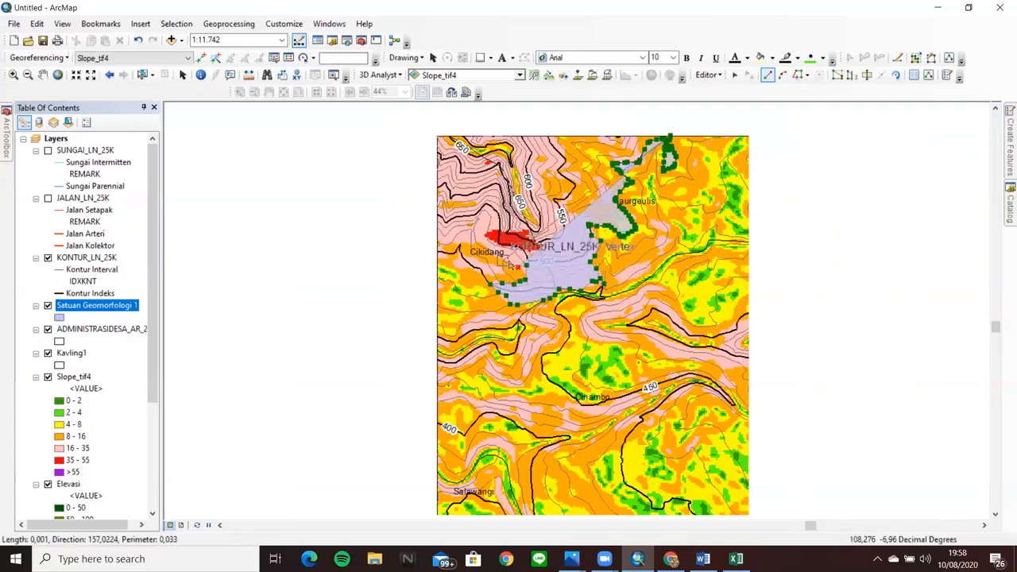
{"action": "left_click", "coordinate": [494, 236]}
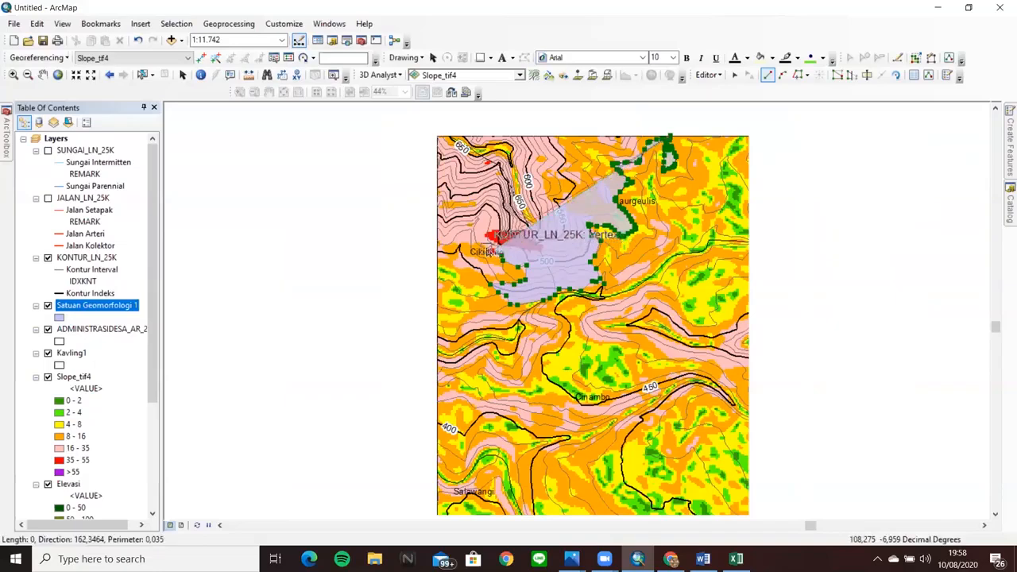
- Extend the boundary past Cikidang to the map's western edge and finish the polygon at the northwest corner
{"action": "left_click", "coordinate": [460, 245]}
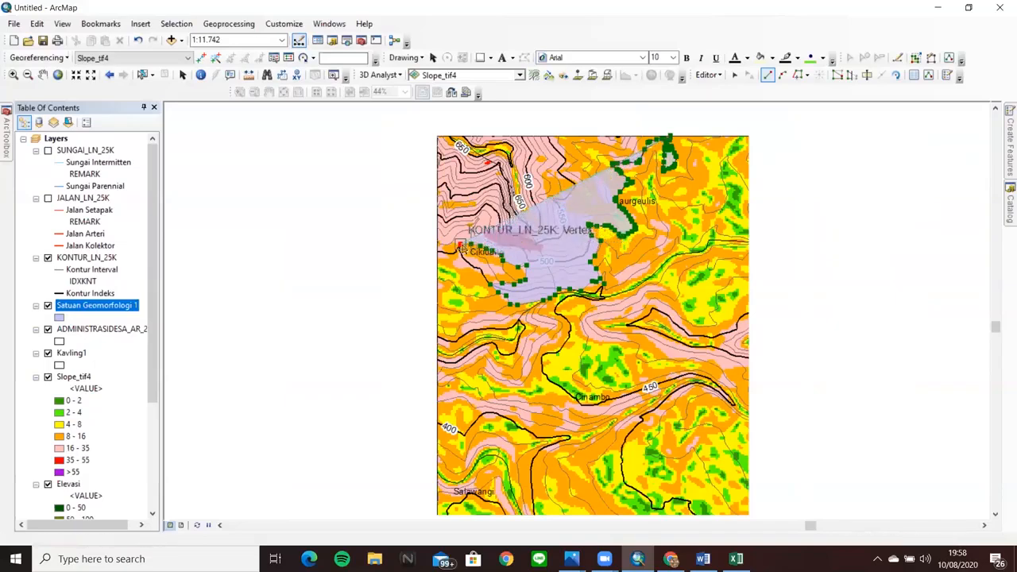
{"action": "left_click", "coordinate": [449, 250]}
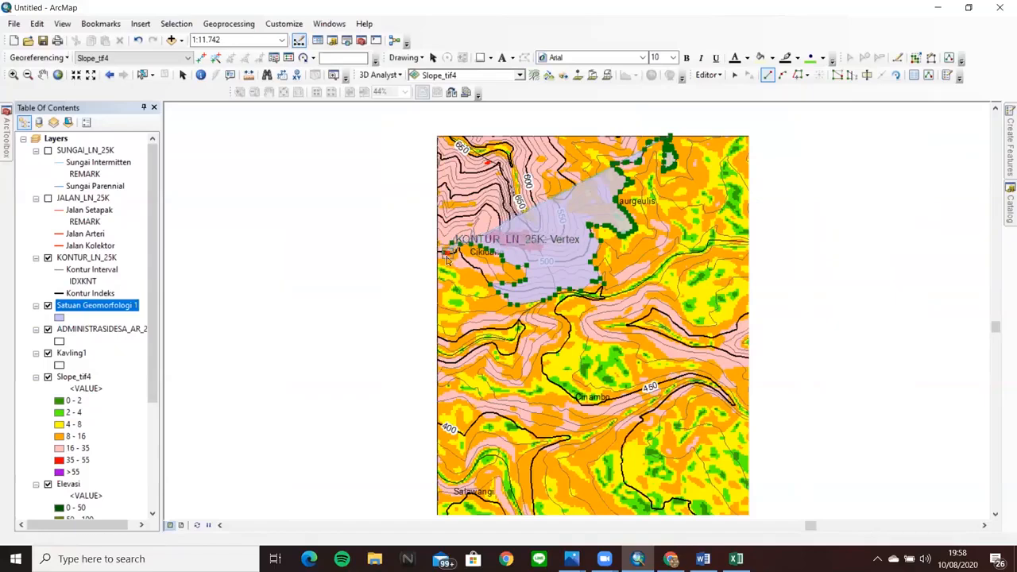
{"action": "left_click", "coordinate": [443, 253]}
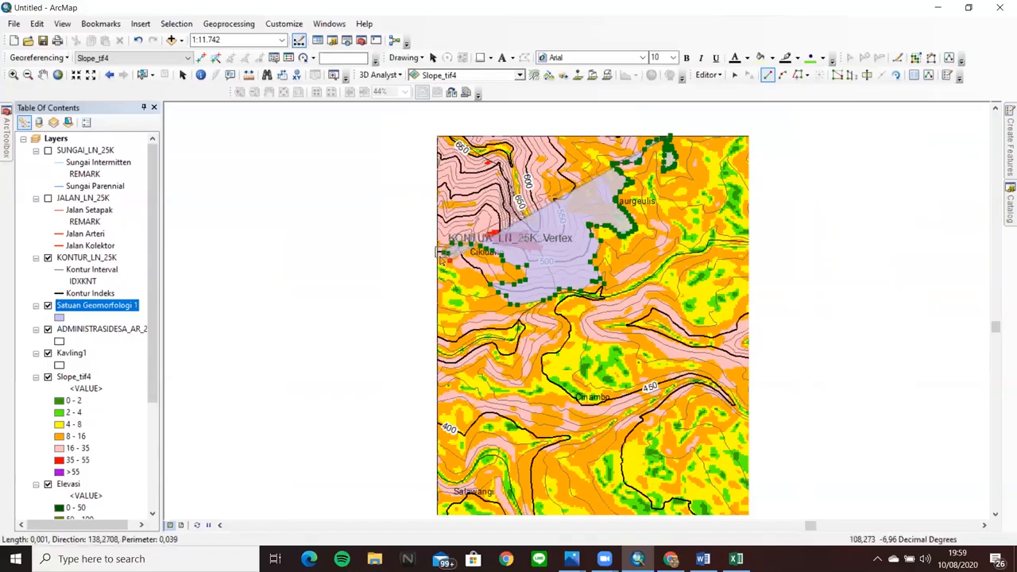
{"action": "left_click", "coordinate": [438, 252]}
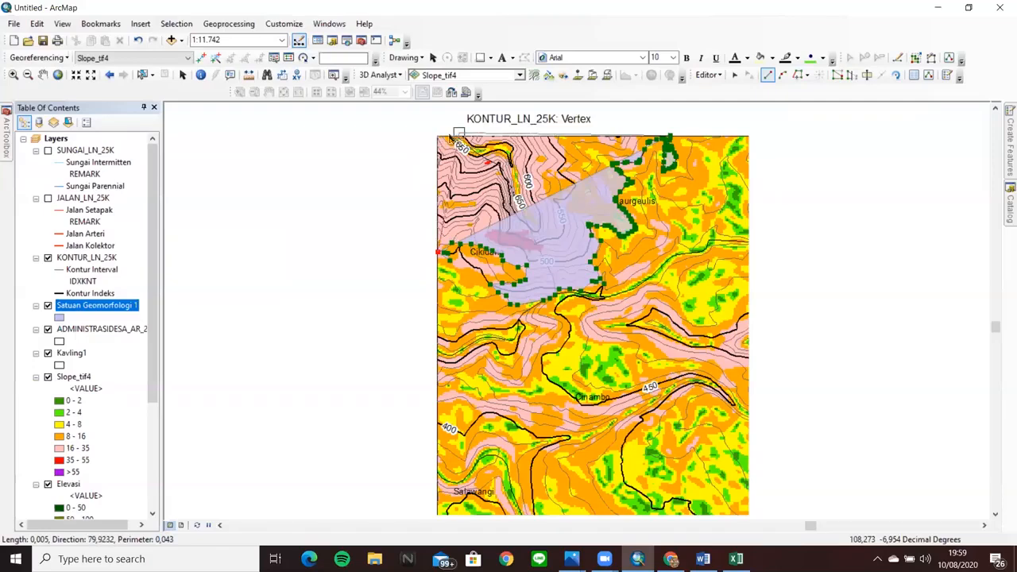
{"action": "double_click", "coordinate": [438, 137]}
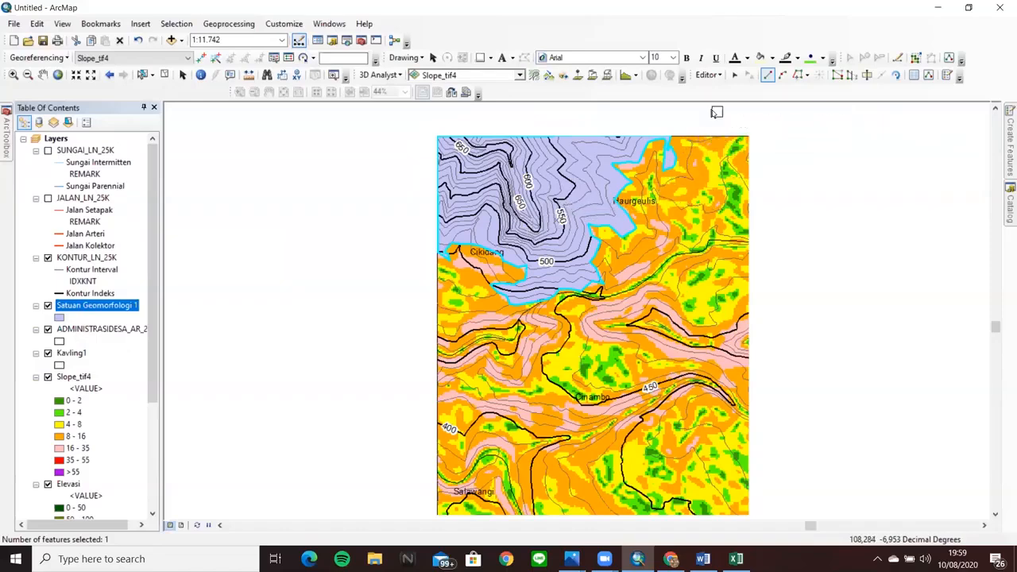
- Save the edits to the Satuan Geomorfologi 1 polygon and end the editing session
{"action": "left_click", "coordinate": [707, 75]}
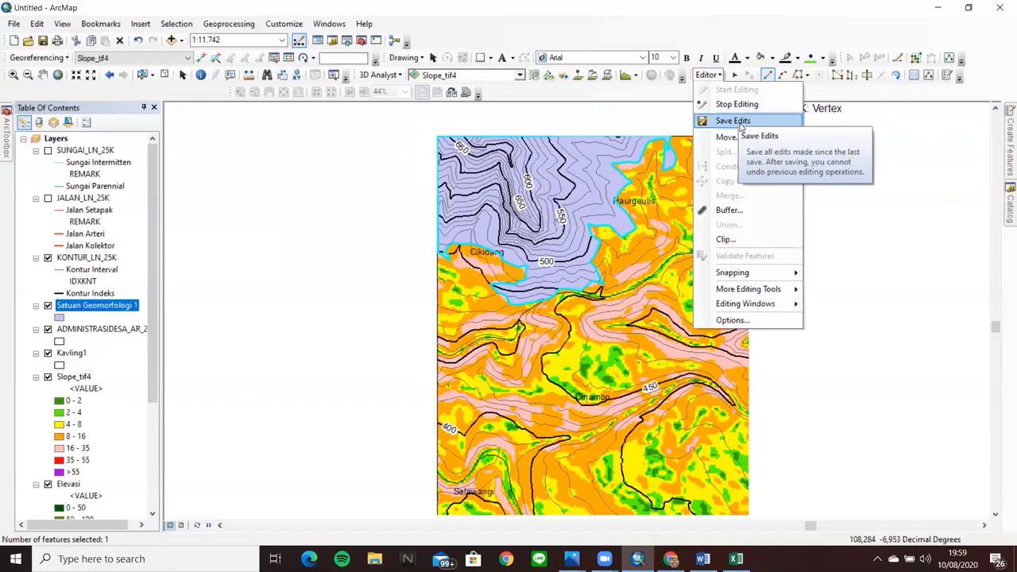
{"action": "left_click", "coordinate": [734, 121]}
{"action": "left_click", "coordinate": [720, 75]}
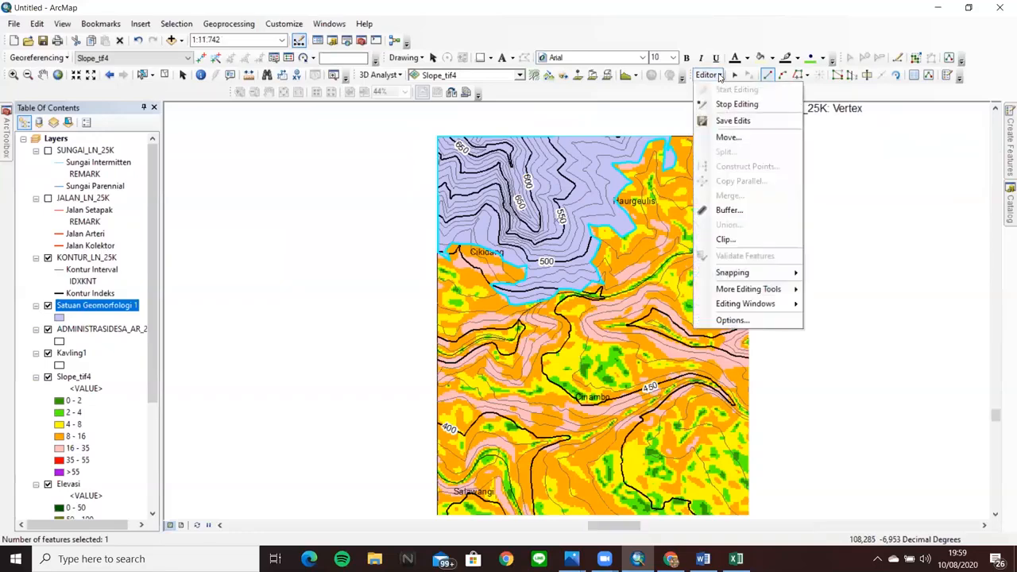
{"action": "left_click", "coordinate": [737, 104]}
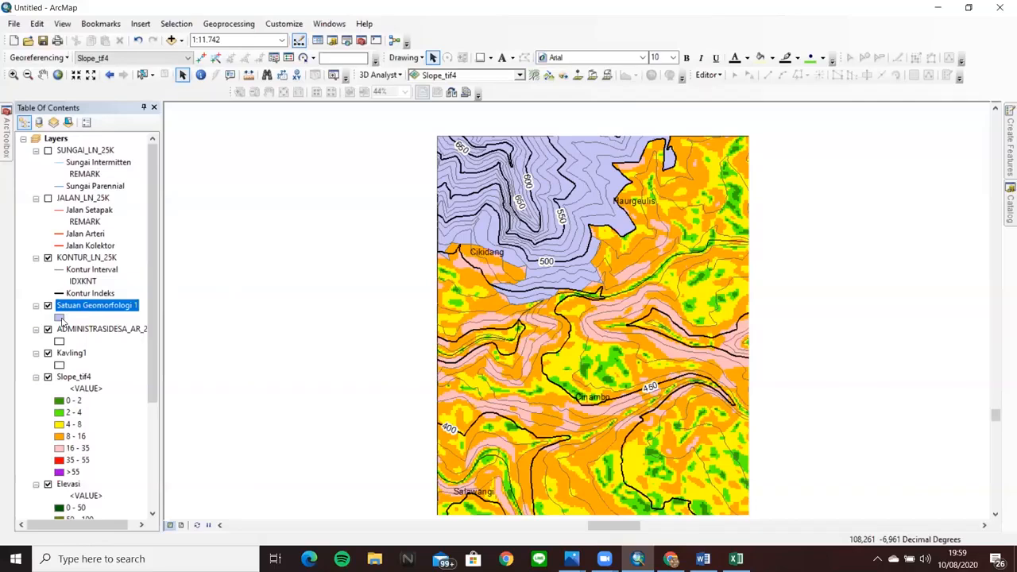
- Change the fill color of the Satuan Geomorfologi 1 layer to bright purple
{"action": "left_click", "coordinate": [59, 318]}
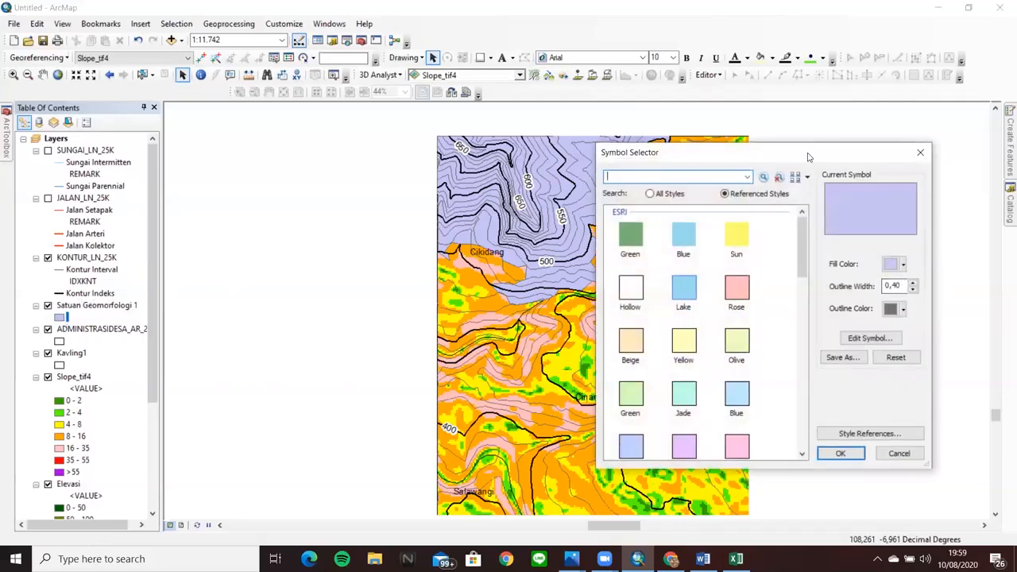
{"action": "left_click", "coordinate": [903, 265]}
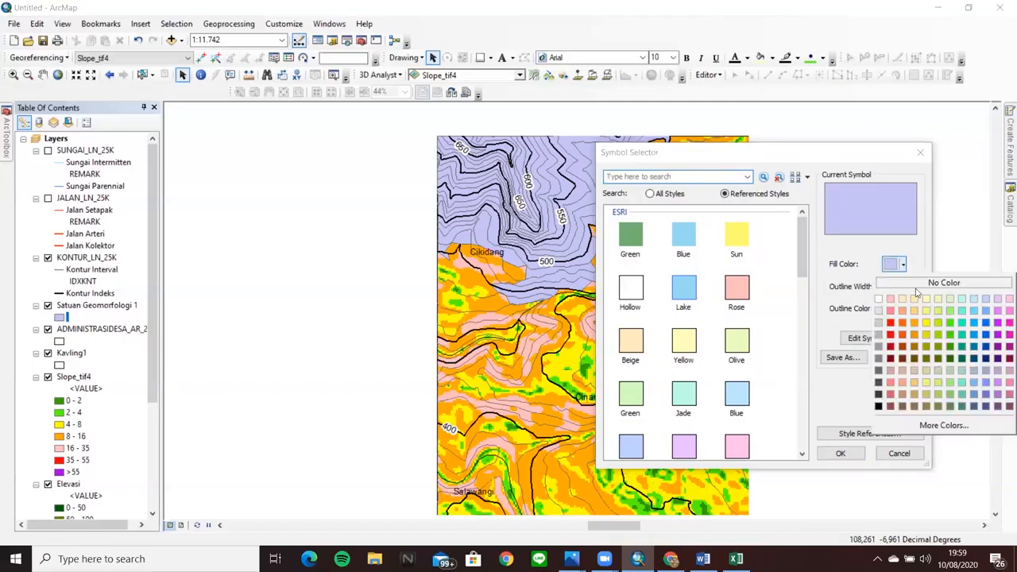
{"action": "left_click", "coordinate": [998, 323]}
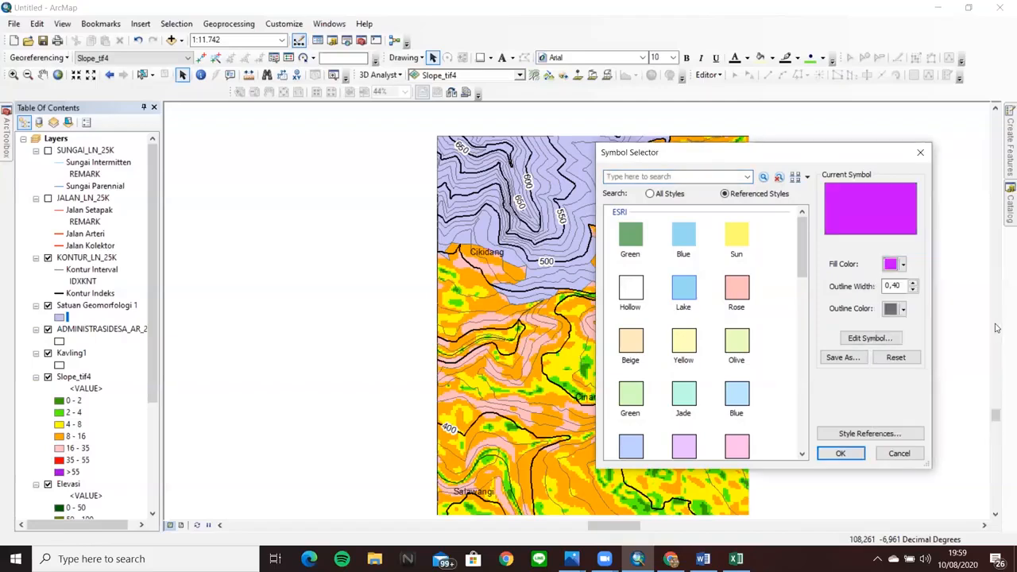
{"action": "left_click", "coordinate": [843, 453]}
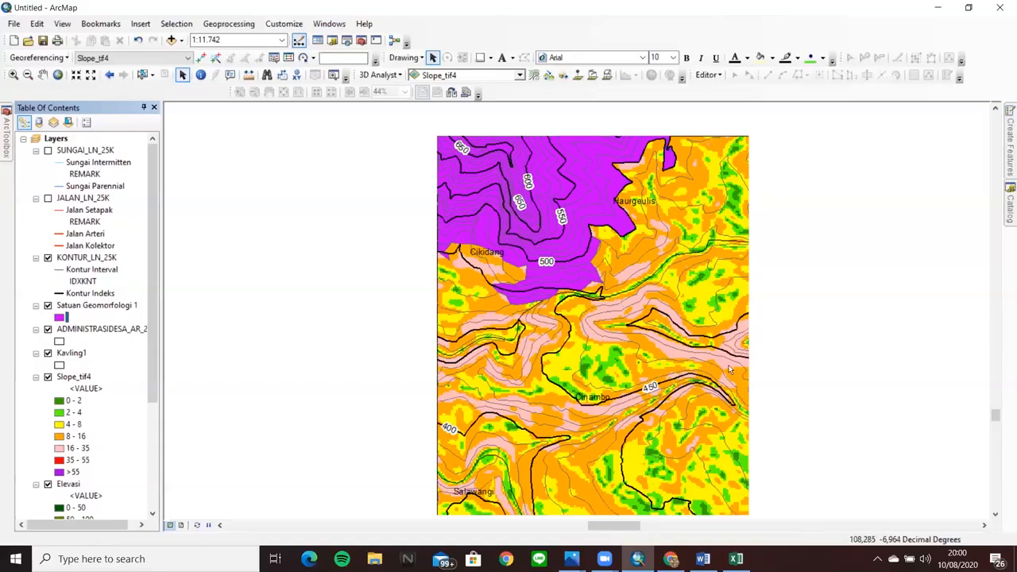
- Start a new shapefile inside the Satuan Geomorfologi folder of the project's home directory
{"action": "mouse_move", "coordinate": [1003, 155]}
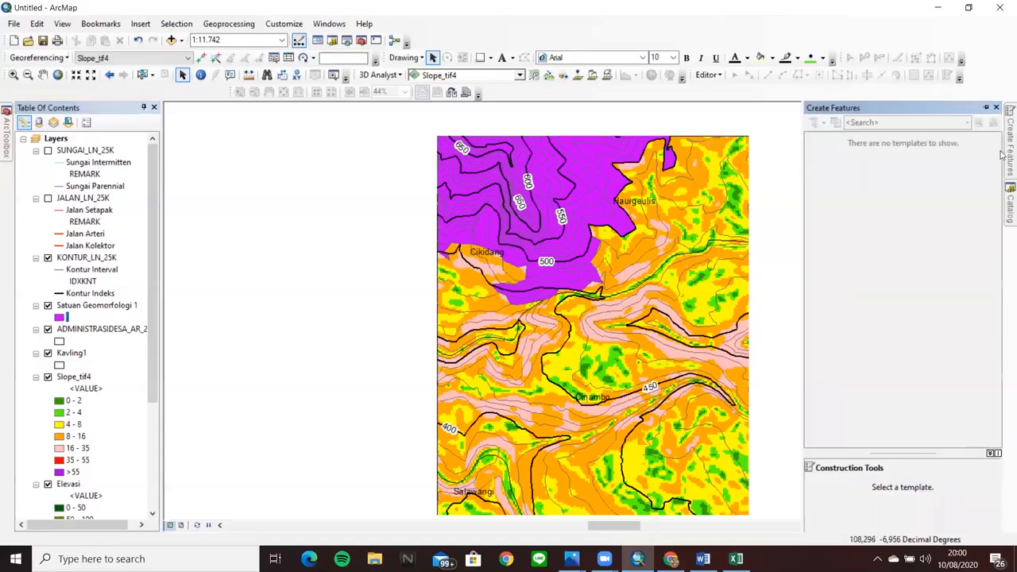
{"action": "mouse_move", "coordinate": [1004, 220]}
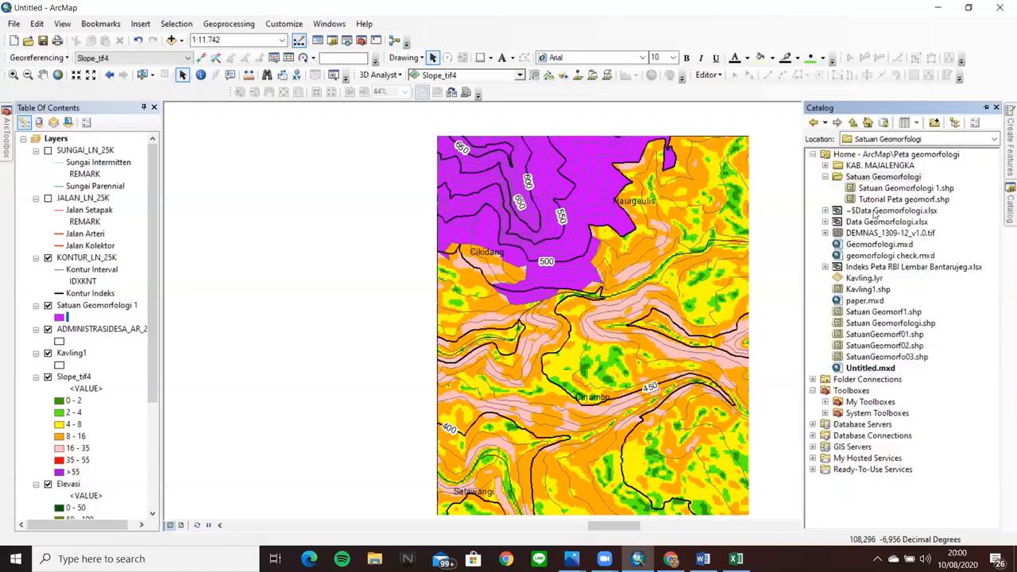
{"action": "left_click", "coordinate": [876, 178]}
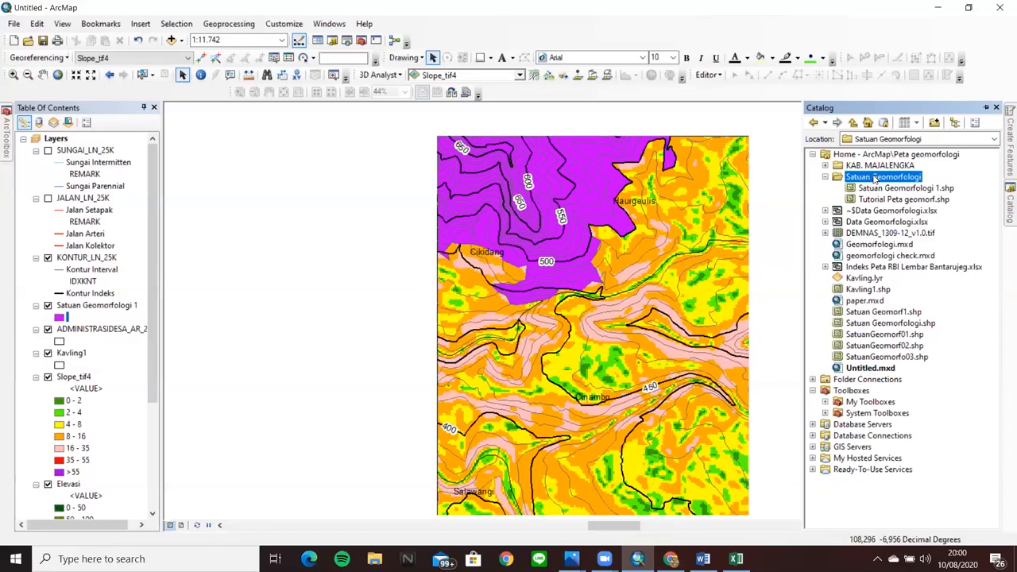
{"action": "right_click", "coordinate": [875, 179]}
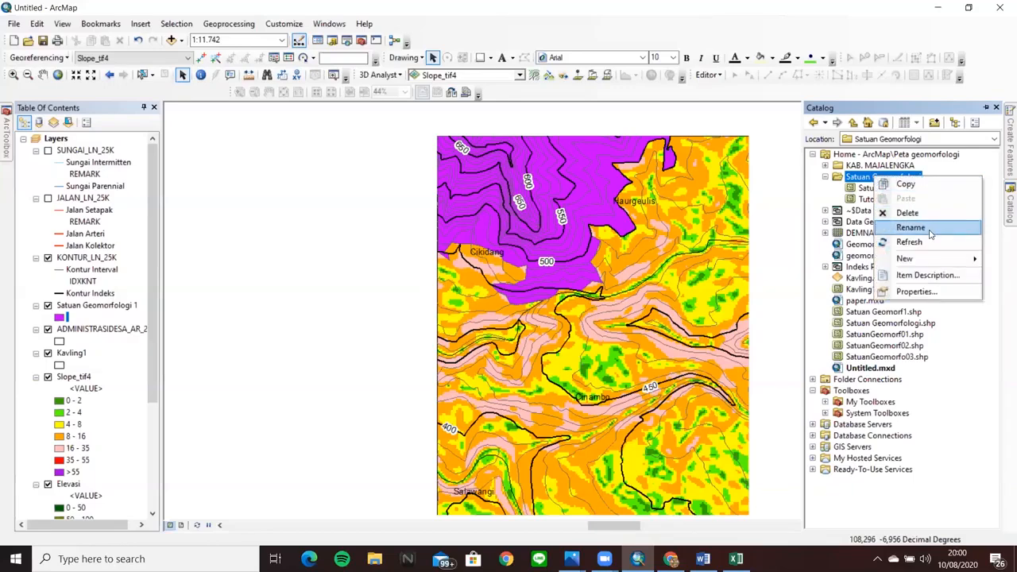
{"action": "mouse_move", "coordinate": [937, 263]}
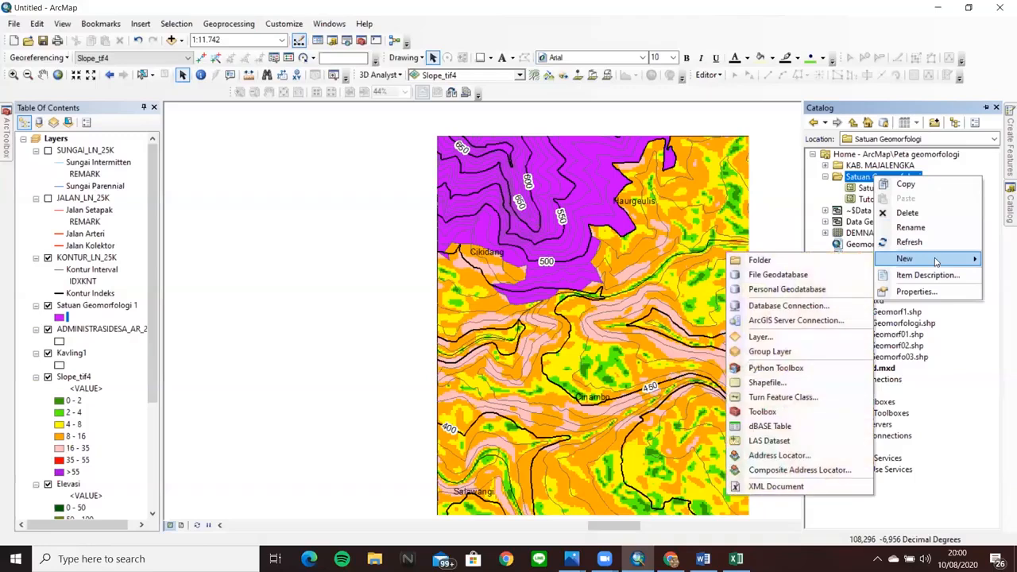
{"action": "left_click", "coordinate": [791, 381]}
- Name the new shapefile Satuan Geomorfologi 2 and set its feature type to Polygon
{"action": "left_click", "coordinate": [545, 182]}
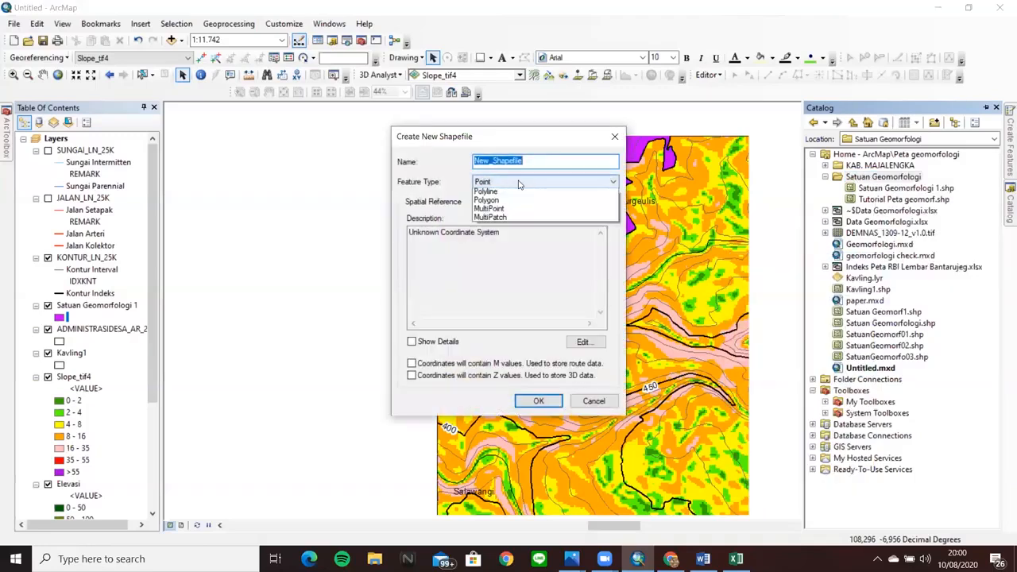
{"action": "left_click", "coordinate": [534, 161]}
{"action": "double_click", "coordinate": [534, 161]}
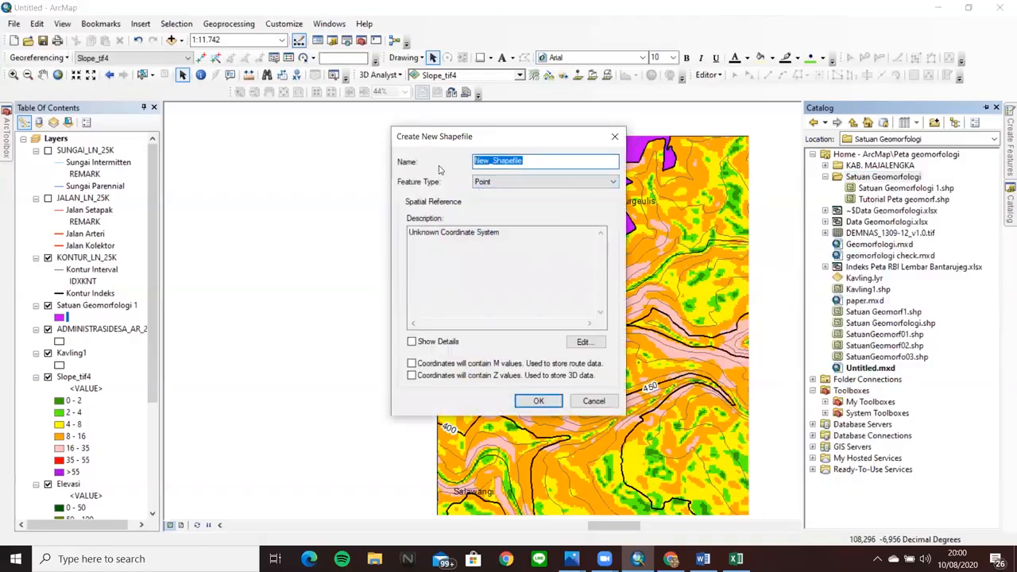
{"action": "key", "text": "BackSpace"}
{"action": "type", "text": "Sat"}
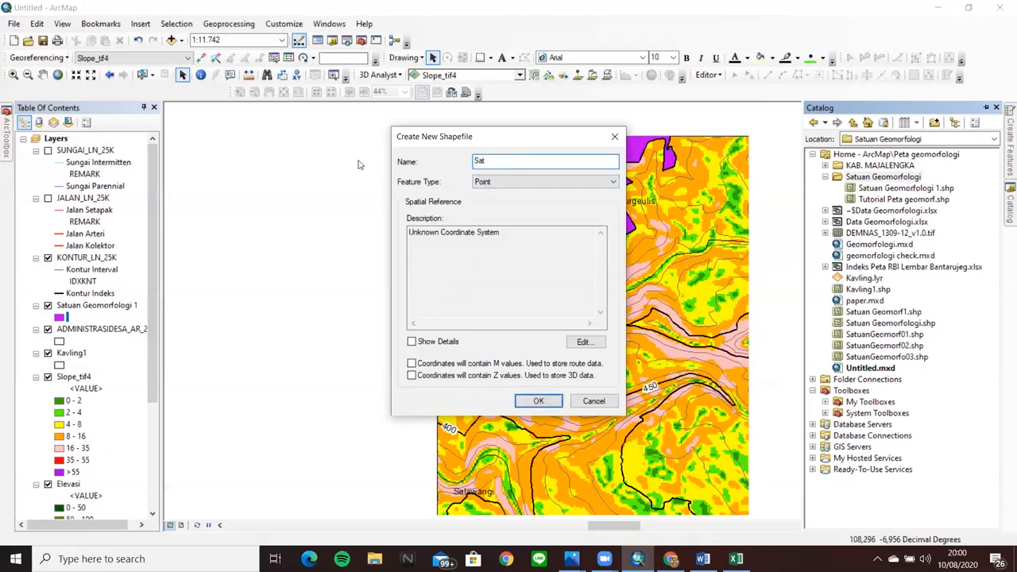
{"action": "type", "text": "uan Geomorfologi 2"}
{"action": "left_click", "coordinate": [572, 181]}
{"action": "left_click", "coordinate": [572, 205]}
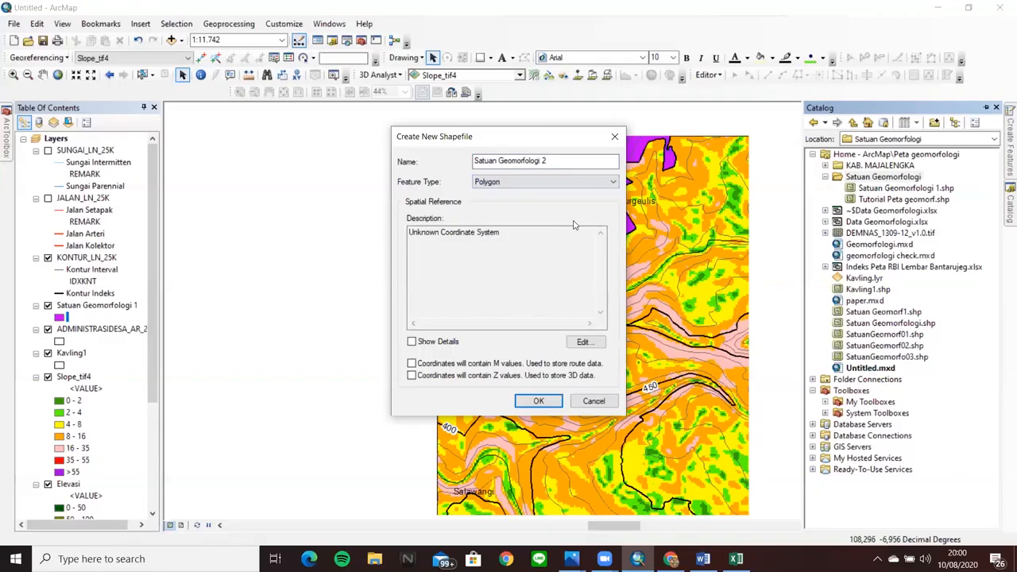
- Assign the WGS 1984 coordinate system to the new shapefile and create it
{"action": "left_click", "coordinate": [593, 346]}
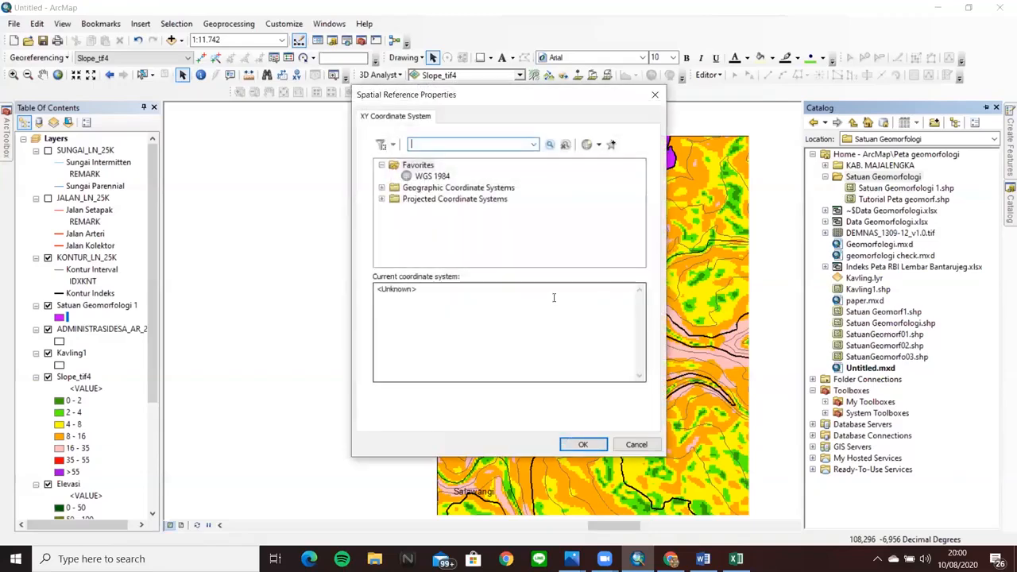
{"action": "left_click", "coordinate": [436, 176]}
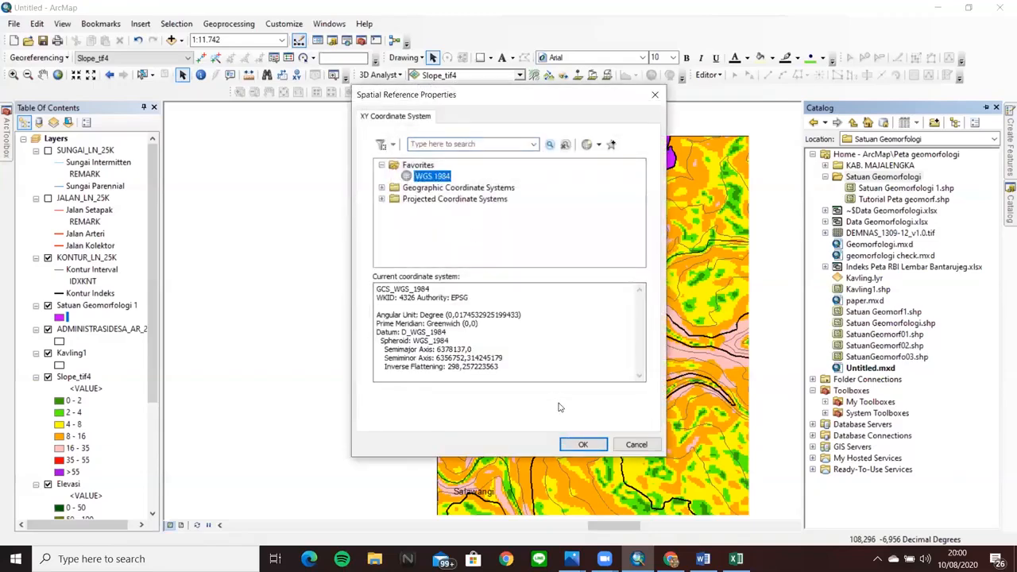
{"action": "left_click", "coordinate": [583, 446]}
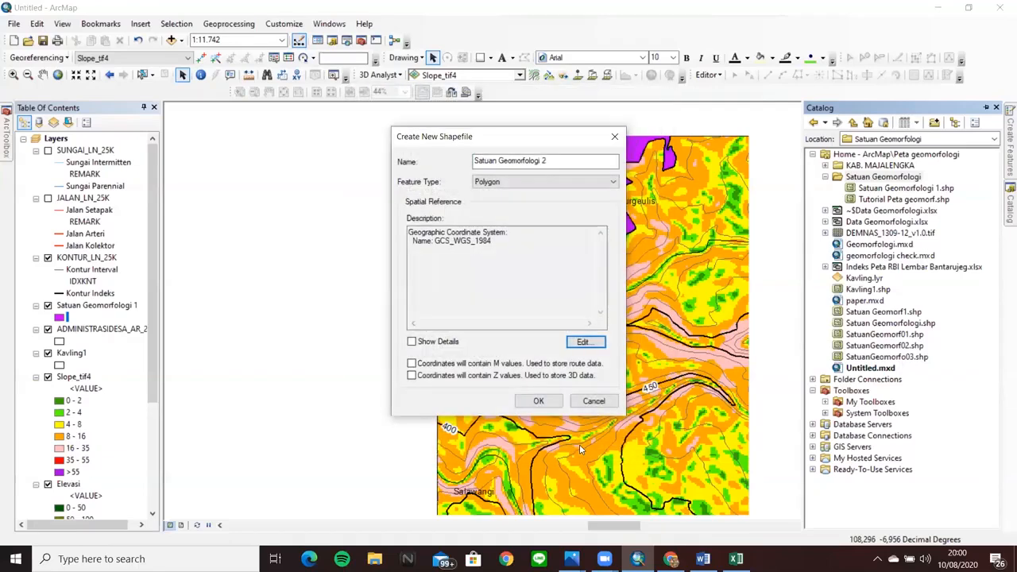
{"action": "left_click", "coordinate": [527, 399]}
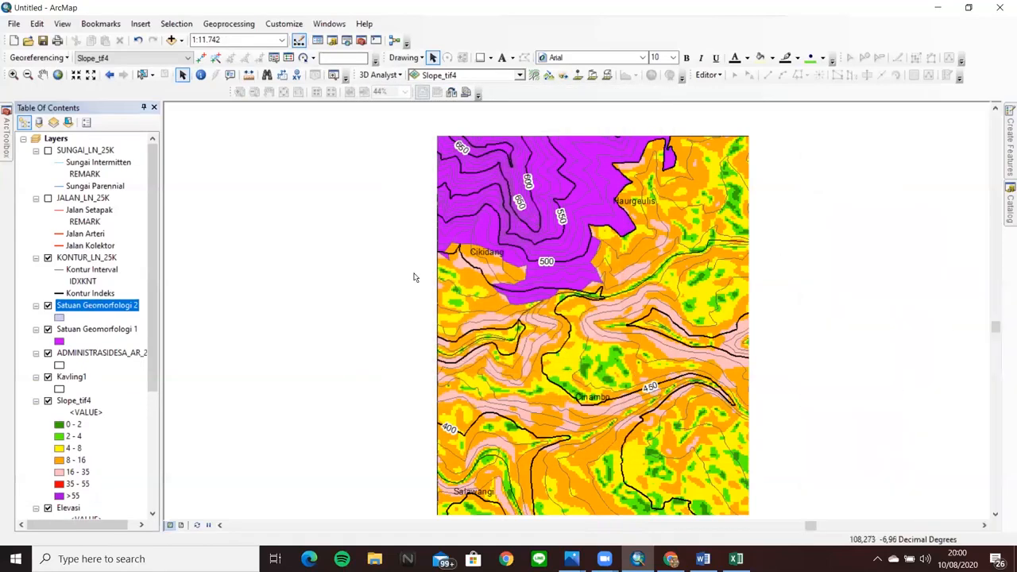
- Start editing the Satuan Geomorfologi 2 layer and choose its template for creating features
{"action": "right_click", "coordinate": [130, 308]}
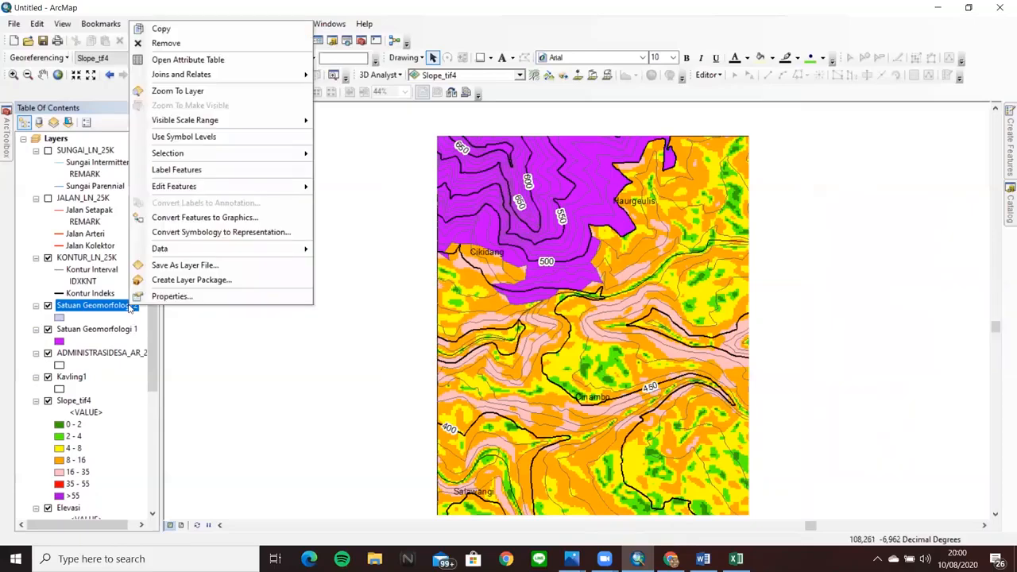
{"action": "mouse_move", "coordinate": [211, 188]}
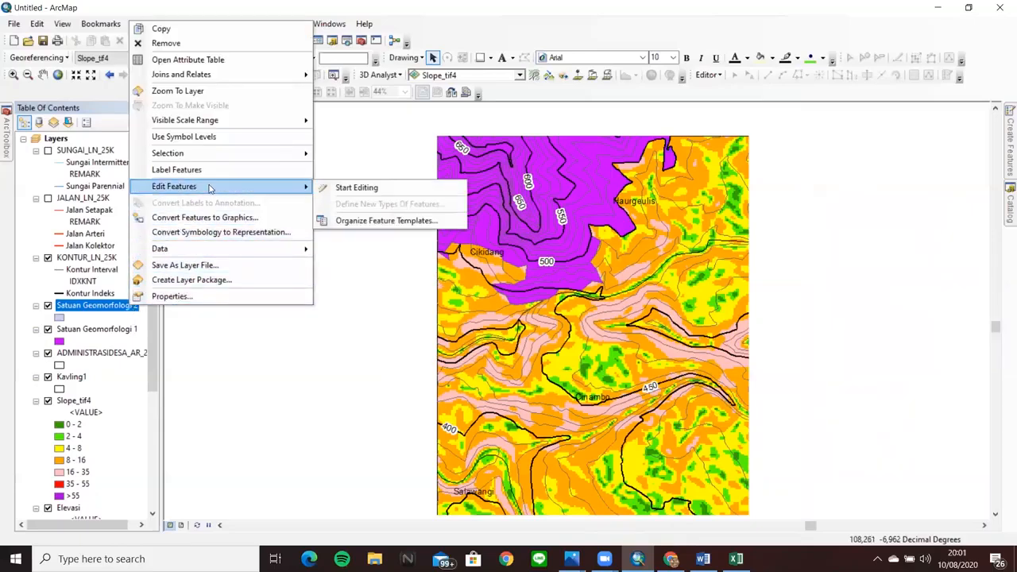
{"action": "left_click", "coordinate": [362, 196]}
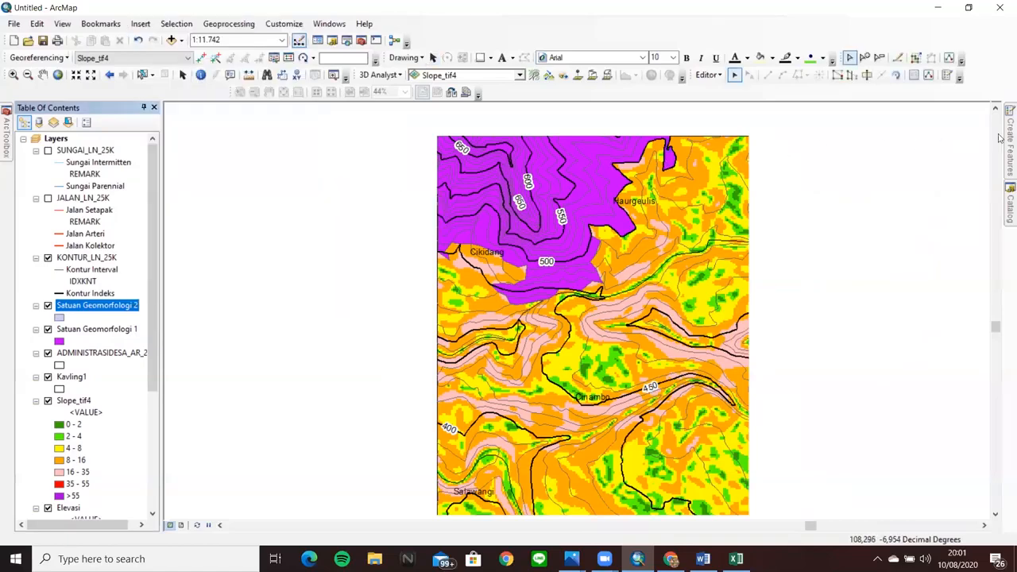
{"action": "left_click", "coordinate": [1004, 139]}
{"action": "left_click", "coordinate": [873, 181]}
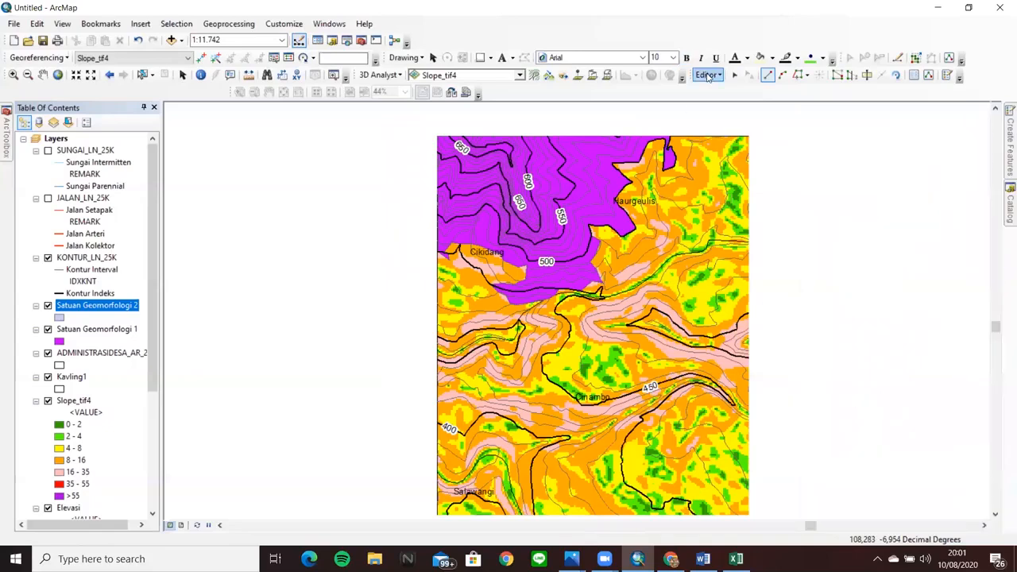
- Trace the Satuan Geomorfologi 2 polygon along the contours from the map's eastern edge, around the ridge north of Cinambo and back to that edge
{"action": "left_click", "coordinate": [799, 76]}
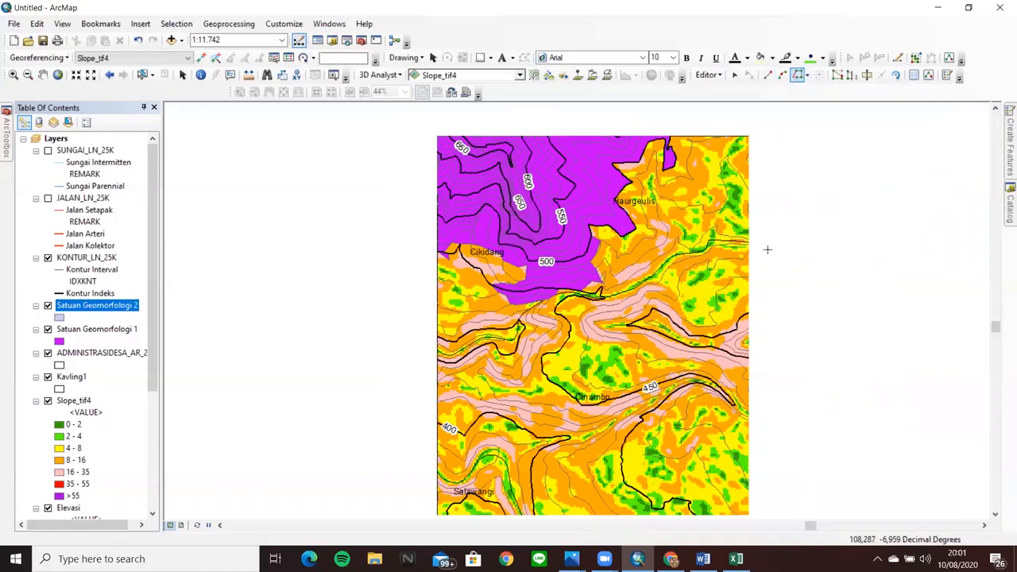
{"action": "scroll", "coordinate": [753, 240], "scroll_direction": "down", "scroll_amount": 3}
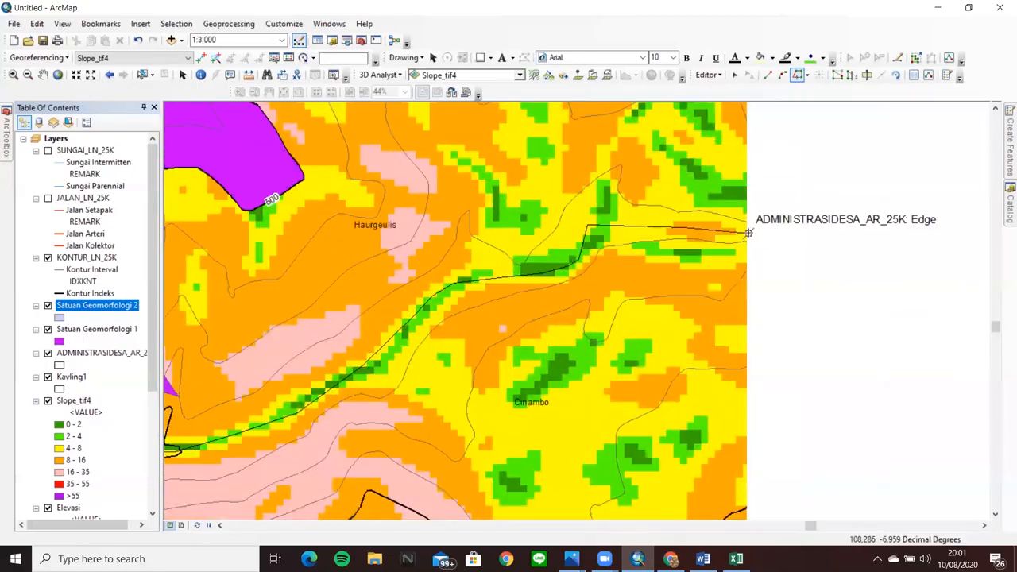
{"action": "left_click", "coordinate": [748, 232]}
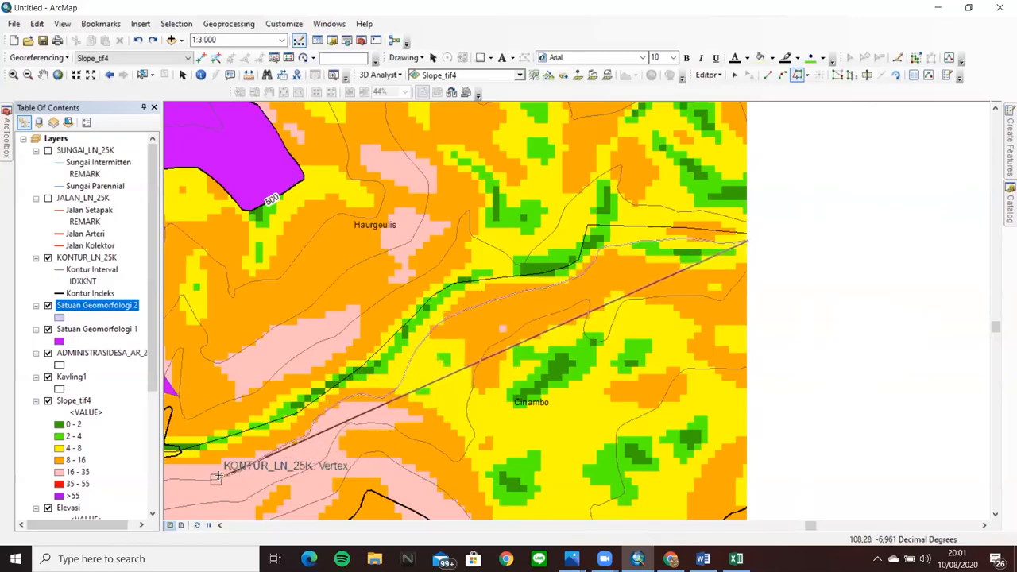
{"action": "scroll", "coordinate": [211, 473], "scroll_direction": "up", "scroll_amount": 1}
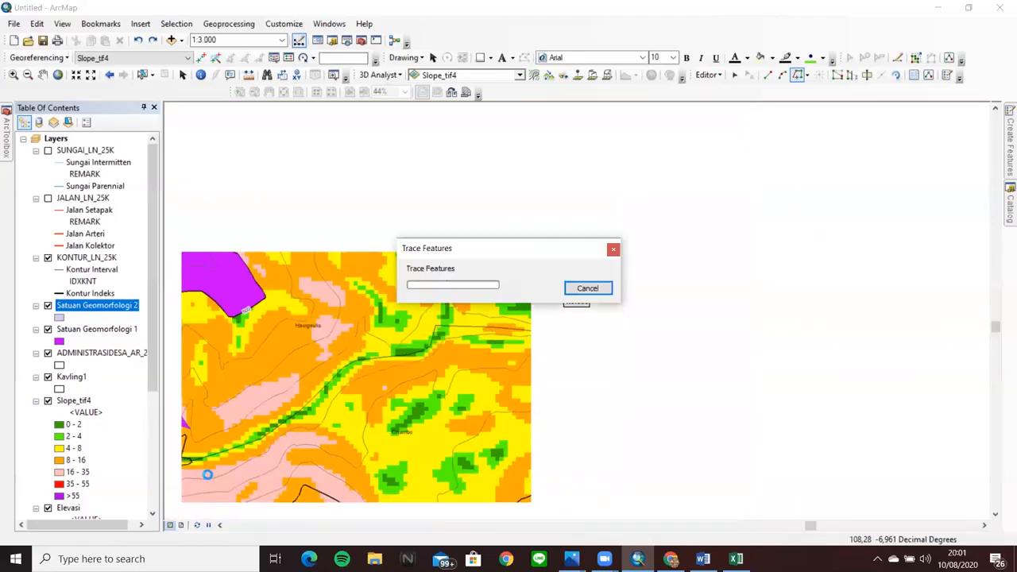
{"action": "left_click_drag", "start_coordinate": [813, 527], "coordinate": [804, 530]}
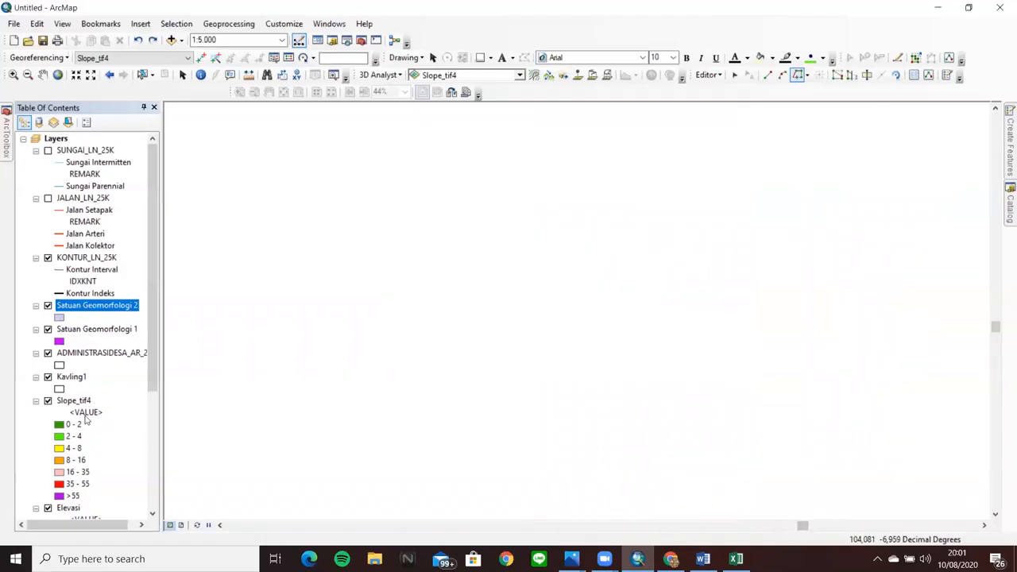
{"action": "right_click", "coordinate": [75, 377]}
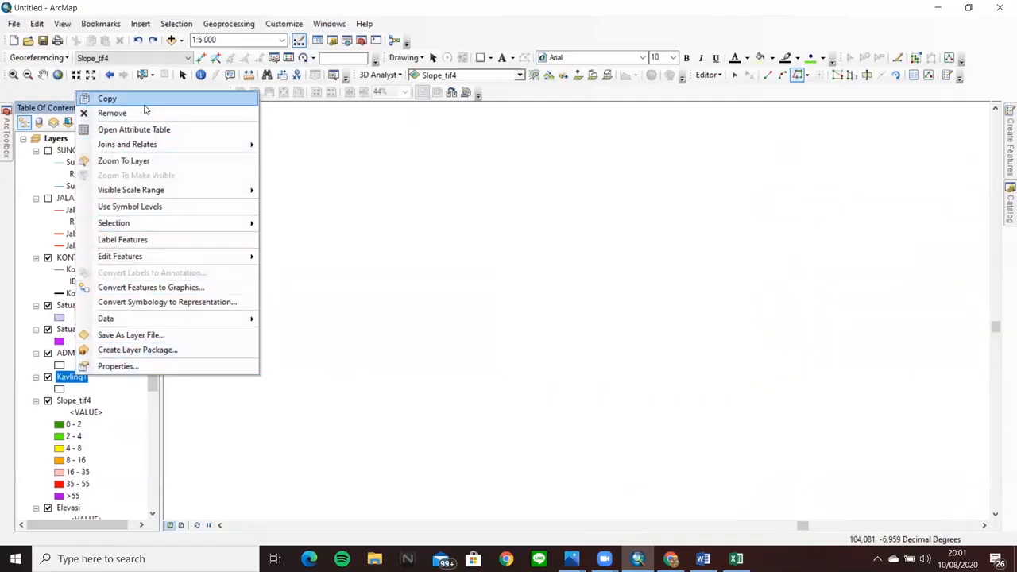
{"action": "left_click", "coordinate": [159, 161]}
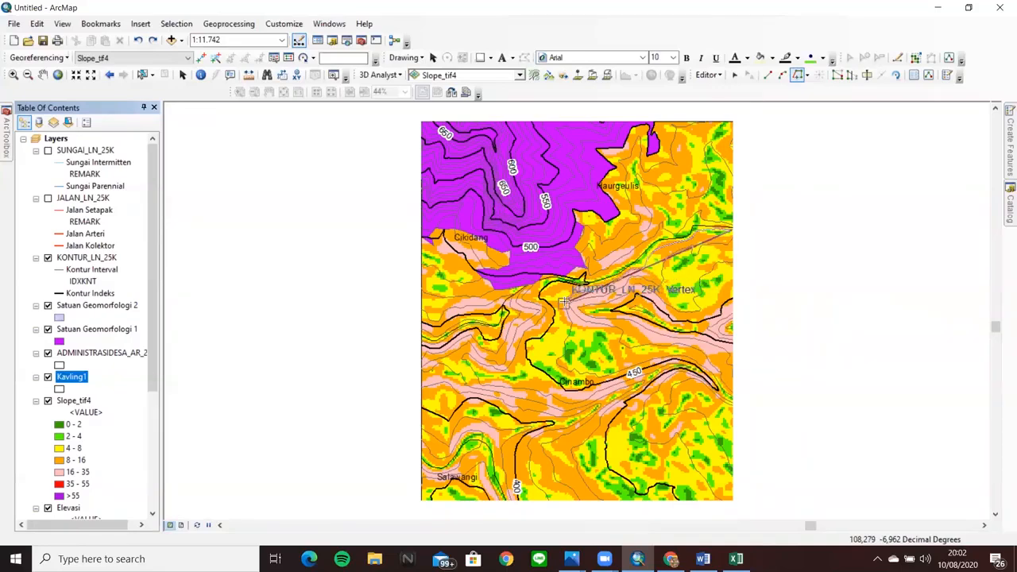
{"action": "left_click", "coordinate": [564, 305]}
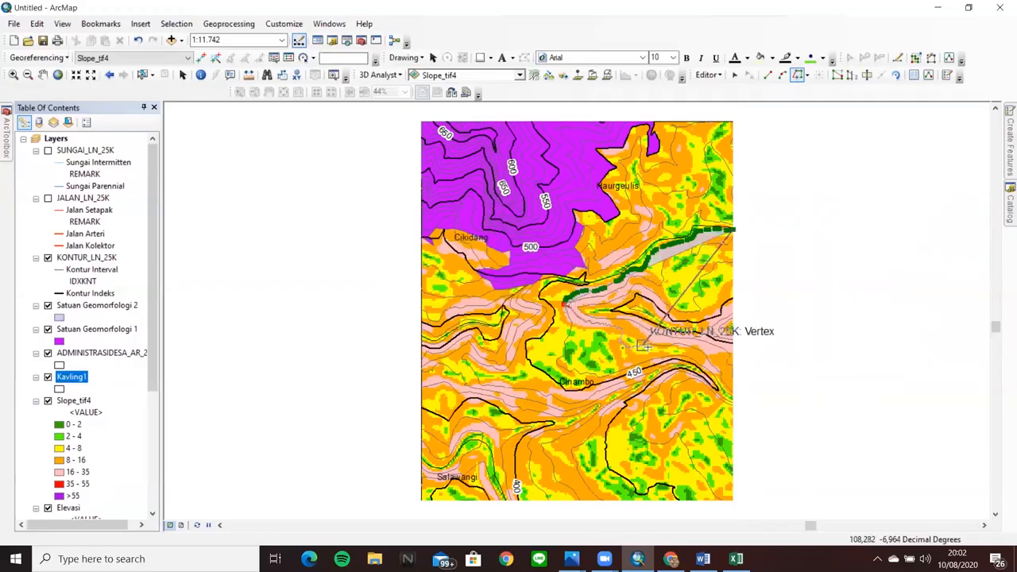
{"action": "left_click", "coordinate": [731, 391]}
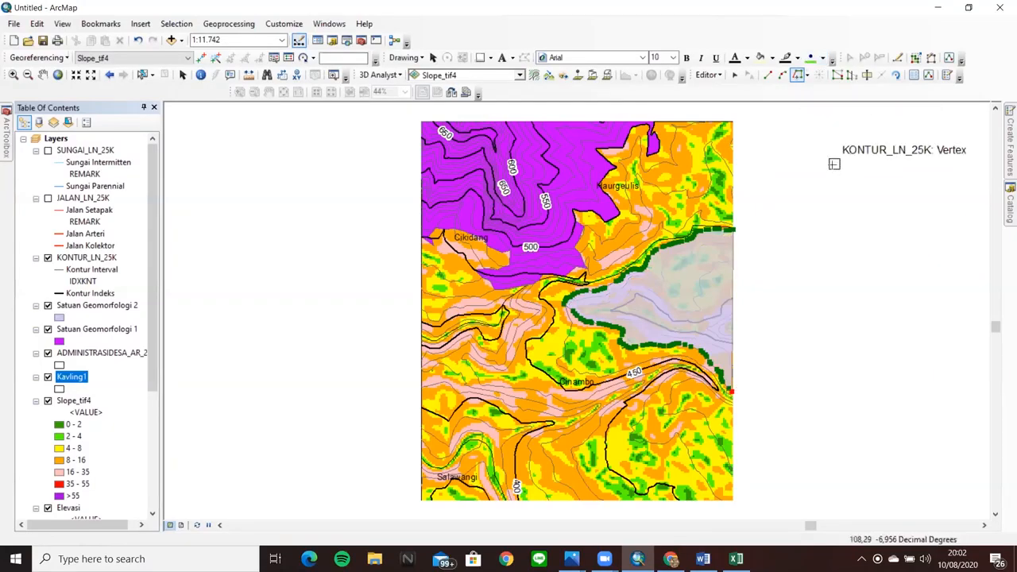
{"action": "double_click", "coordinate": [733, 393]}
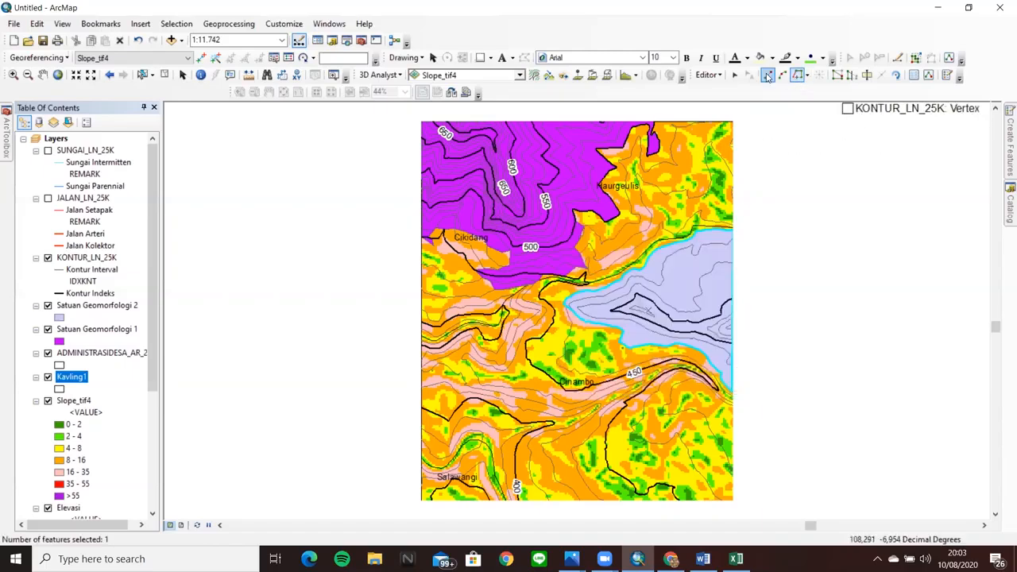
- Save the edits to the Satuan Geomorfologi 2 polygon and stop editing
{"action": "left_click", "coordinate": [717, 76]}
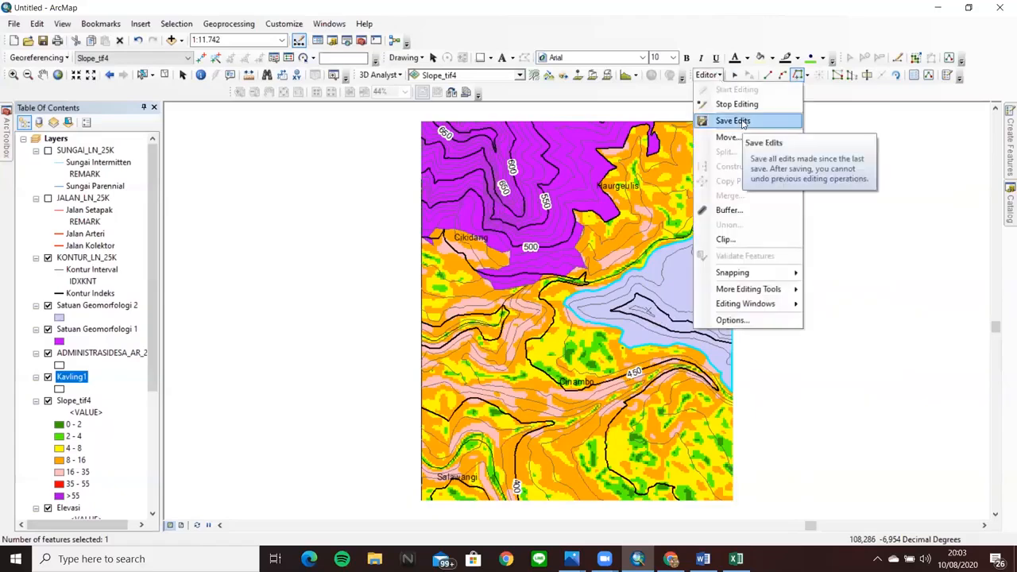
{"action": "left_click", "coordinate": [743, 123]}
{"action": "left_click", "coordinate": [707, 75]}
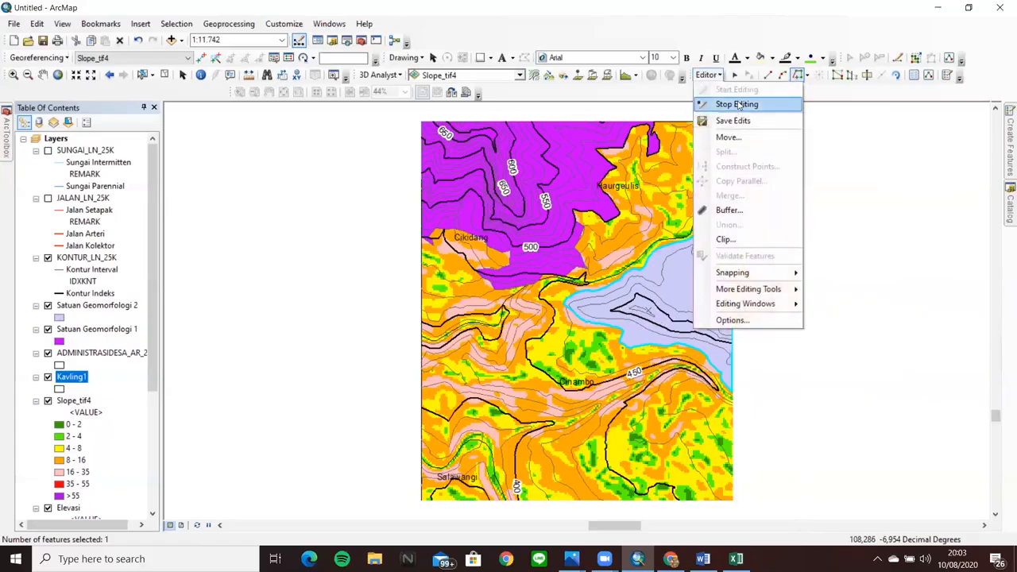
{"action": "left_click", "coordinate": [737, 104]}
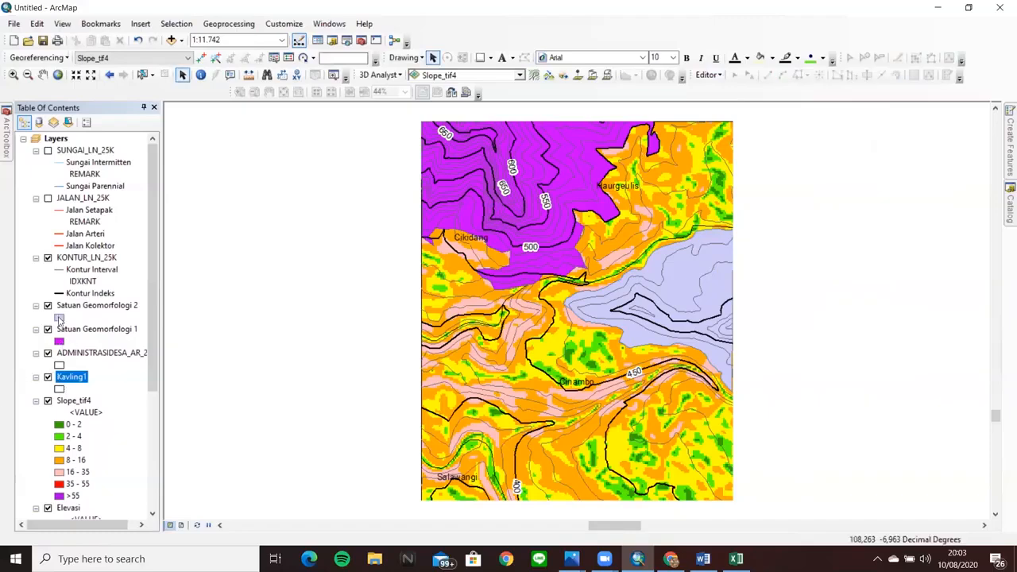
- Change the fill color of the Satuan Geomorfologi 2 layer's symbol to salmon red
{"action": "left_click", "coordinate": [58, 318]}
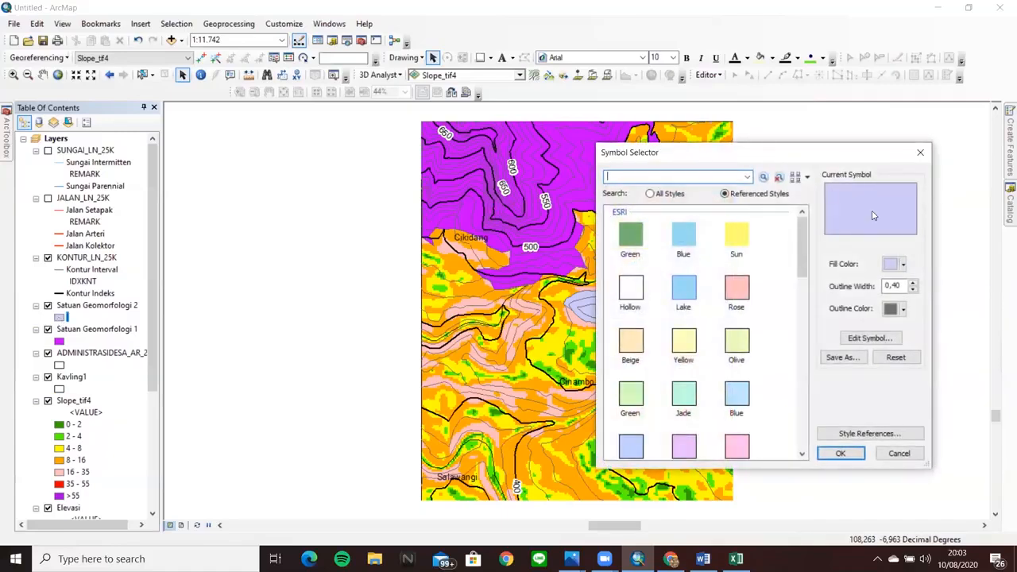
{"action": "left_click", "coordinate": [903, 265]}
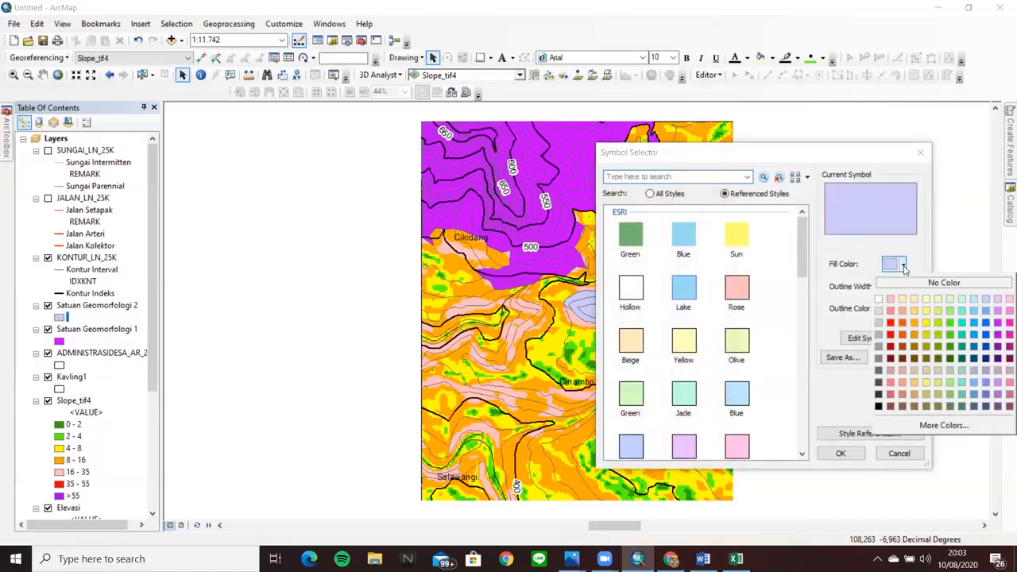
{"action": "left_click", "coordinate": [903, 310]}
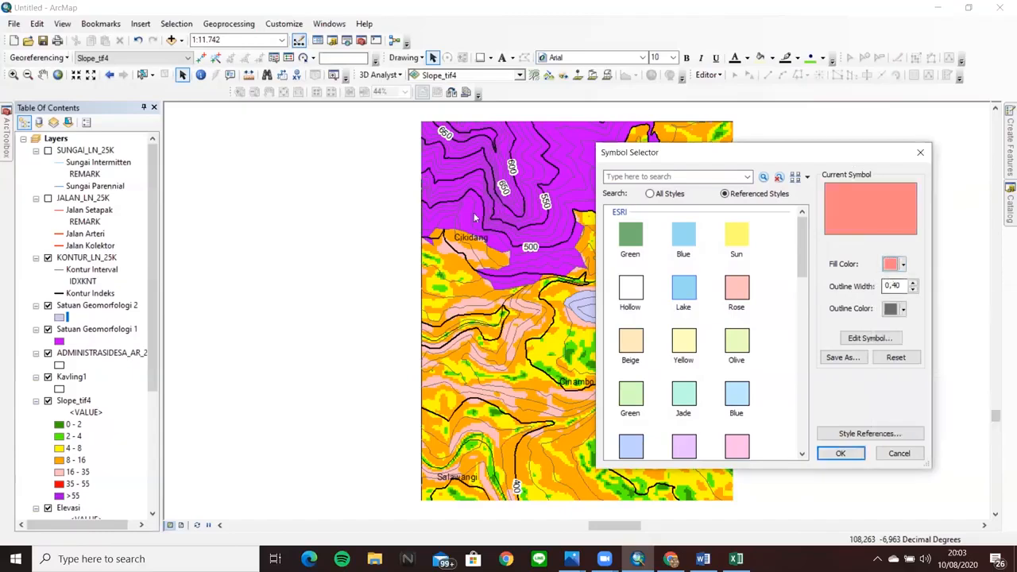
{"action": "left_click", "coordinate": [825, 456]}
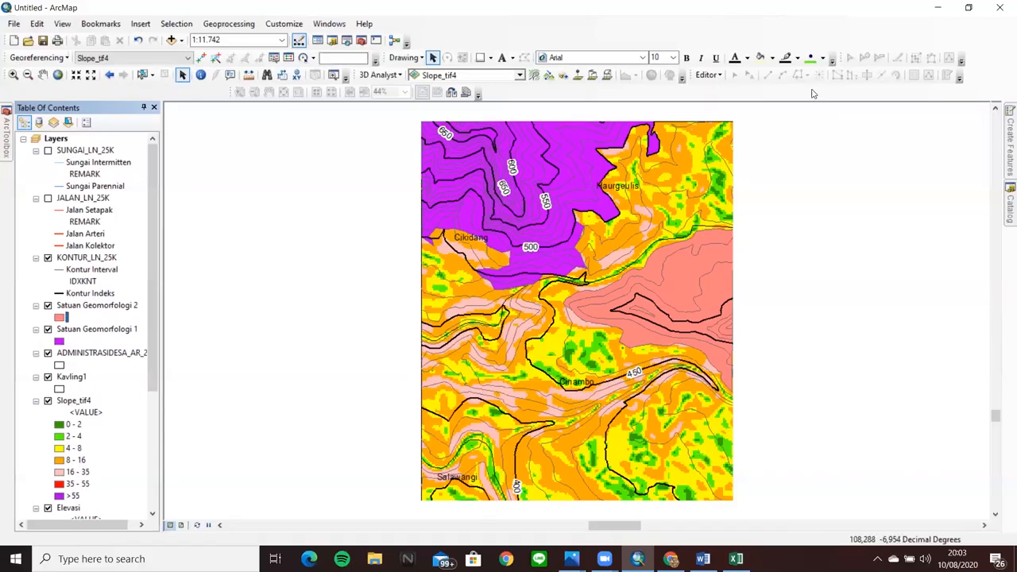
- Start another new shapefile in the catalog's Satuan Geomorfologi folder for the third geomorphological unit
{"action": "left_click", "coordinate": [1004, 201]}
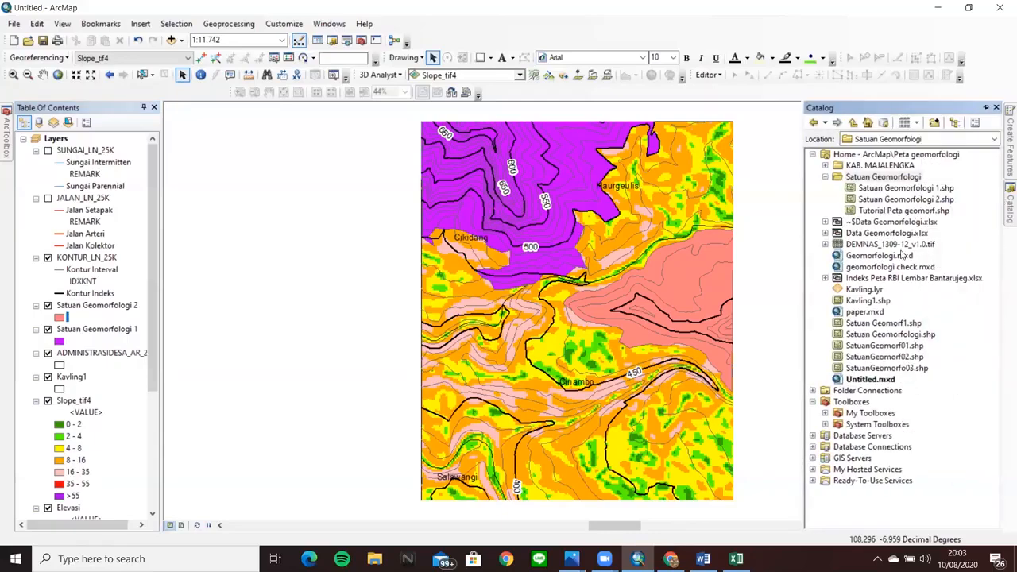
{"action": "left_click", "coordinate": [879, 178]}
{"action": "right_click", "coordinate": [879, 180]}
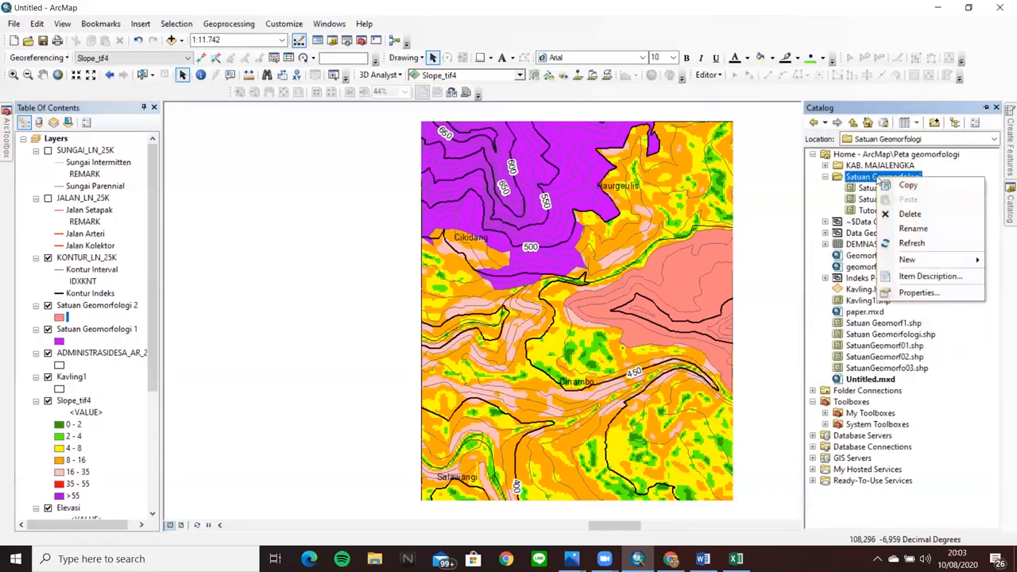
{"action": "mouse_move", "coordinate": [926, 268]}
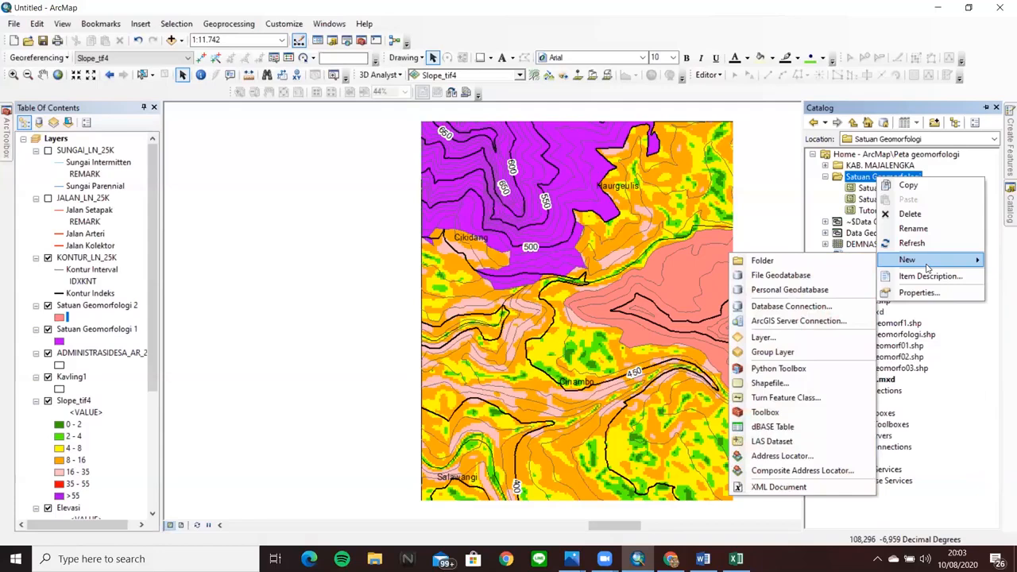
{"action": "left_click", "coordinate": [818, 384]}
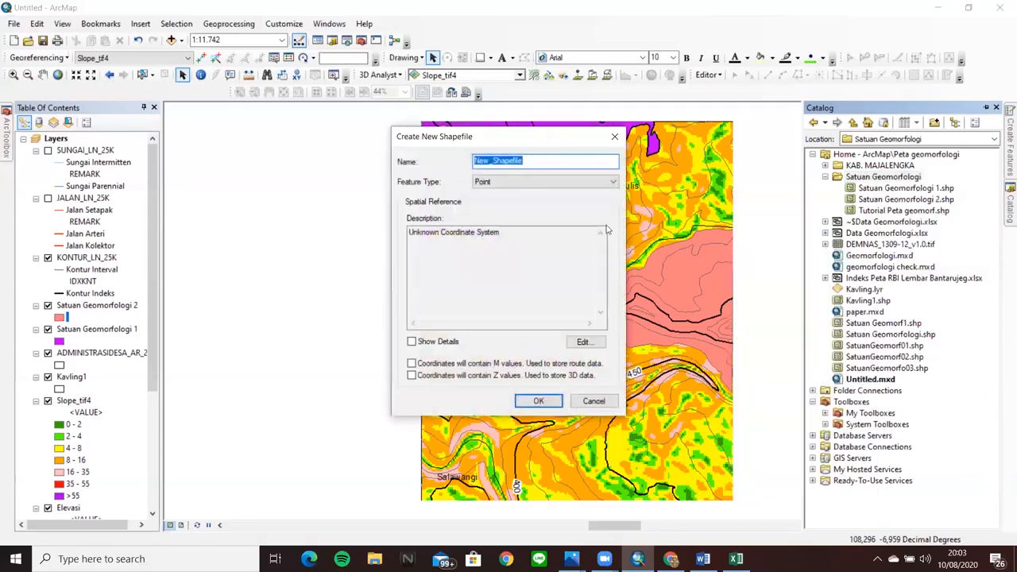
- Name the new shapefile Satuan Geomorfologi 3 and set its feature type to Polygon
{"action": "key", "text": "BackSpace"}
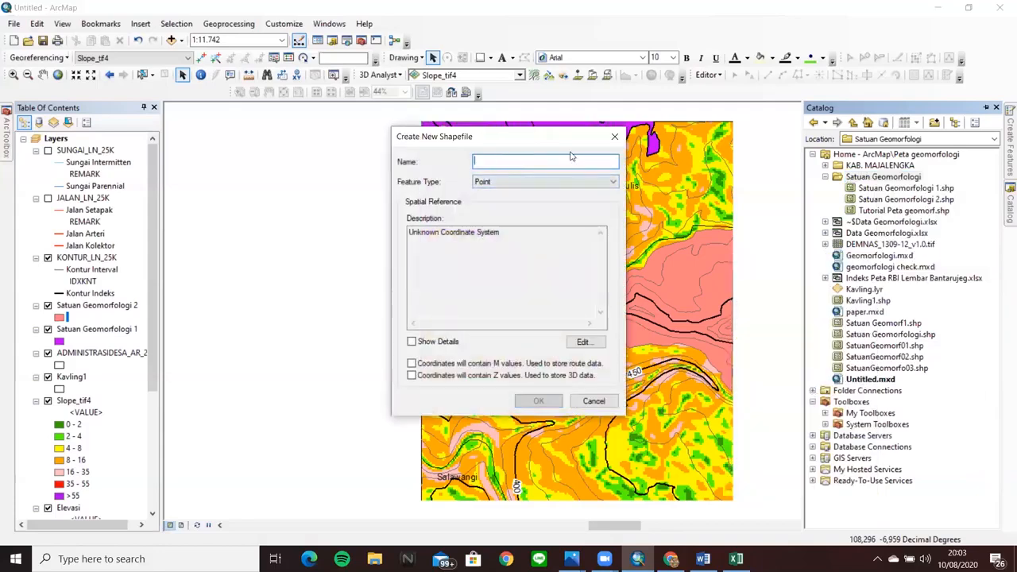
{"action": "type", "text": "Satuan Geomor"}
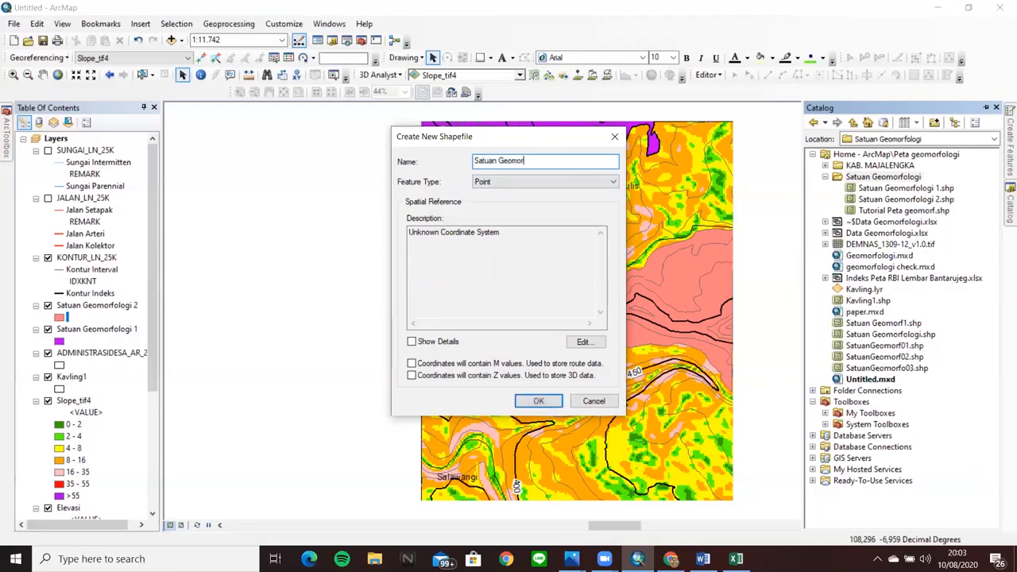
{"action": "type", "text": "fologi 3"}
{"action": "left_click", "coordinate": [581, 181]}
{"action": "left_click", "coordinate": [584, 210]}
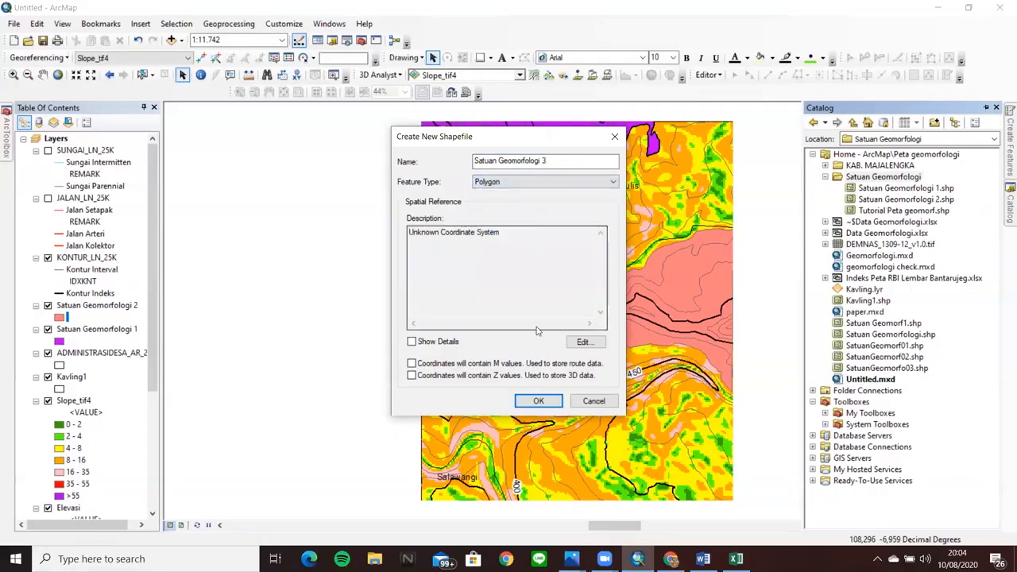
- Assign the WGS 1984 coordinate system to Satuan Geomorfologi 3 and create the shapefile
{"action": "left_click", "coordinate": [585, 343]}
{"action": "left_click", "coordinate": [433, 176]}
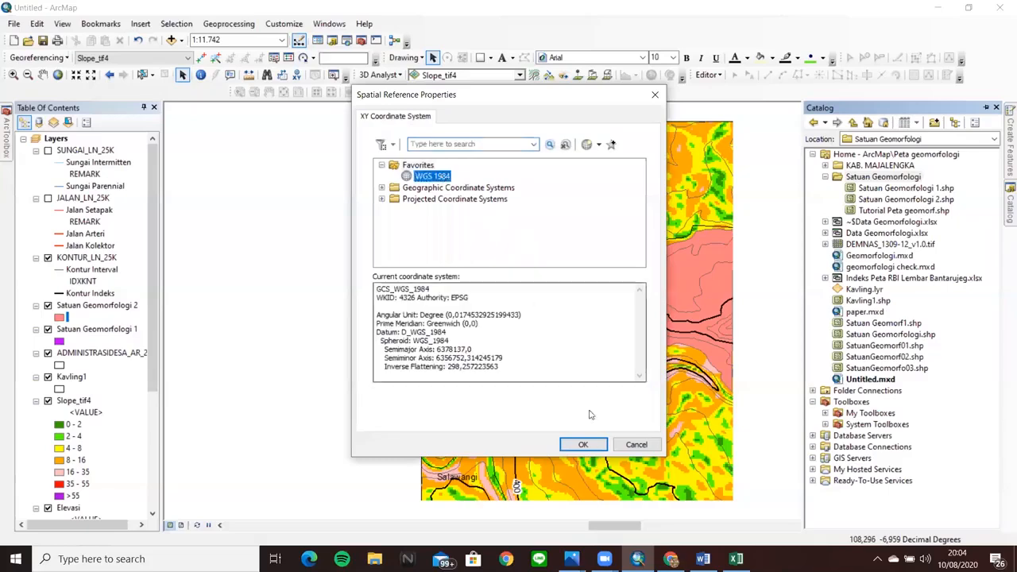
{"action": "left_click", "coordinate": [580, 441]}
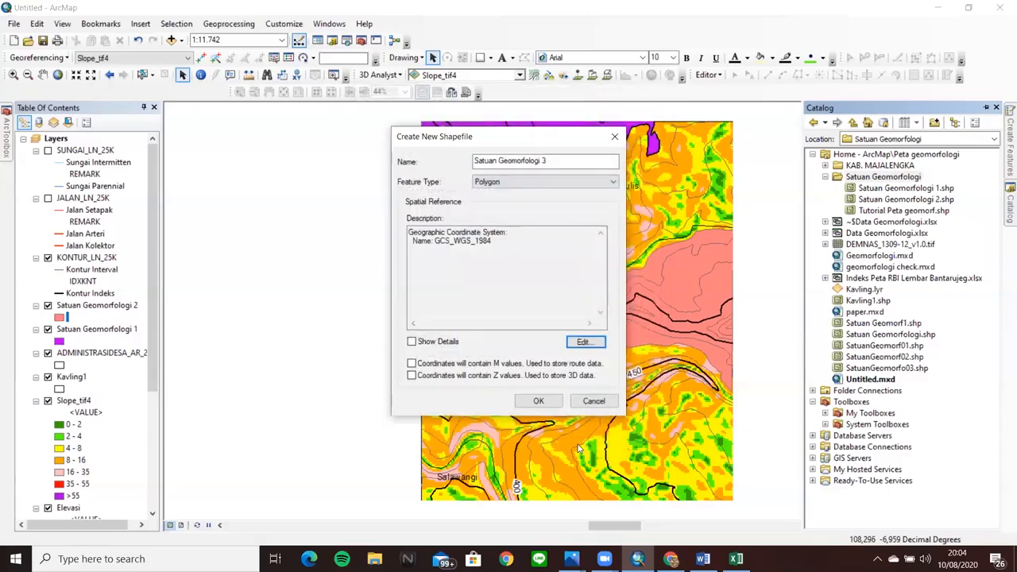
{"action": "left_click", "coordinate": [539, 402]}
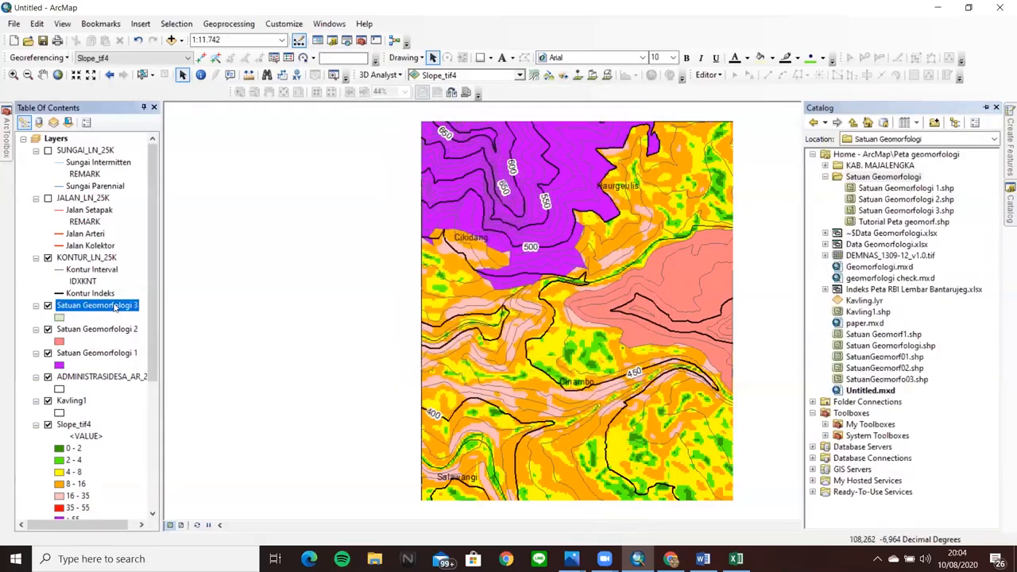
- Start editing the Satuan Geomorfologi 3 layer and choose its template for creating features
{"action": "right_click", "coordinate": [109, 308]}
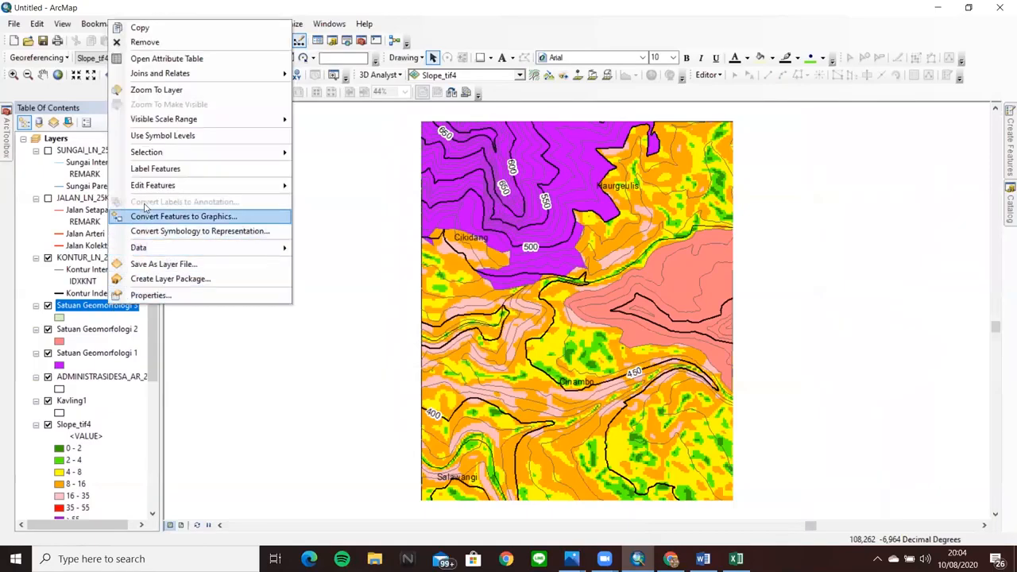
{"action": "mouse_move", "coordinate": [171, 191]}
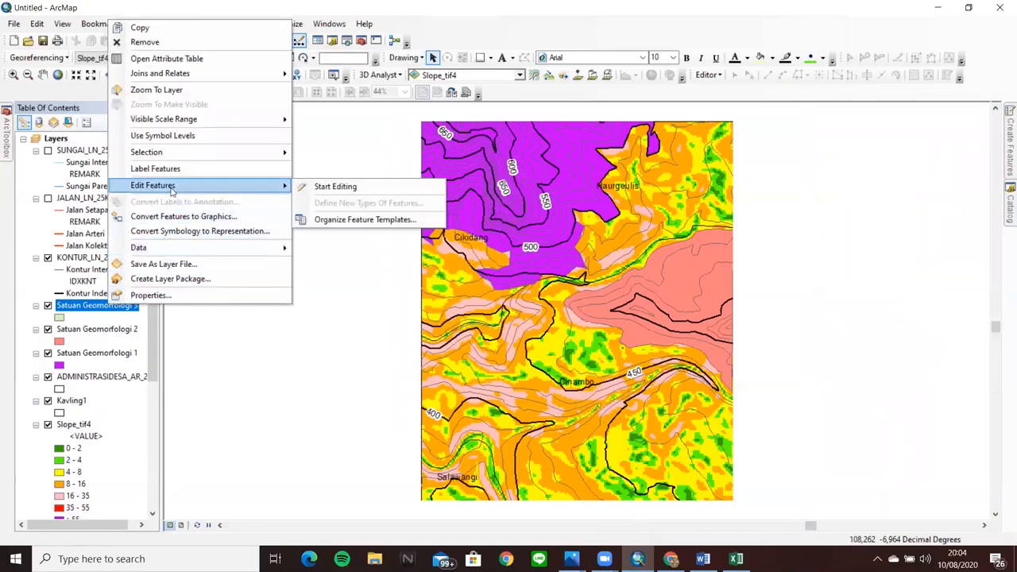
{"action": "left_click", "coordinate": [322, 187]}
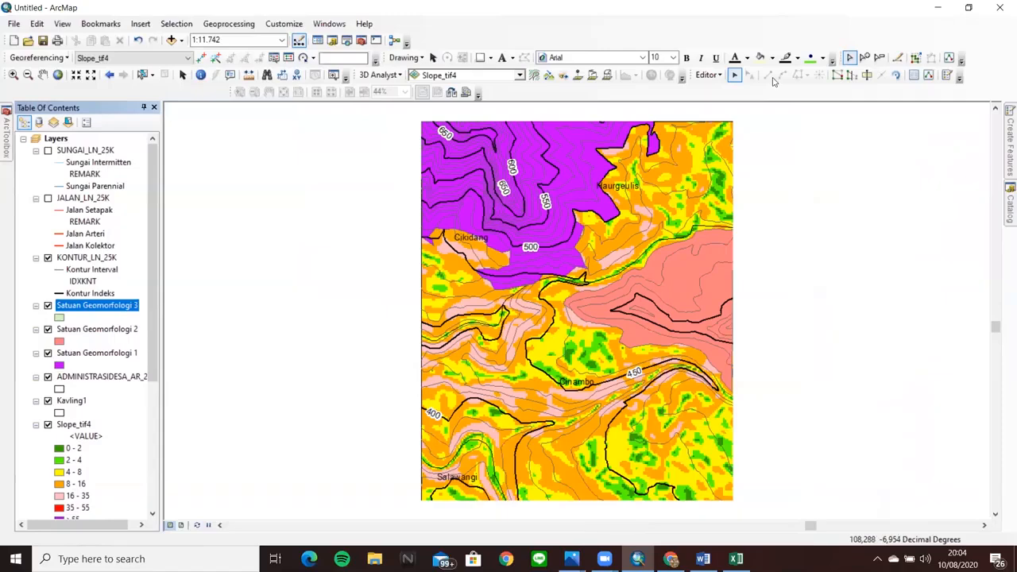
{"action": "mouse_move", "coordinate": [1004, 162]}
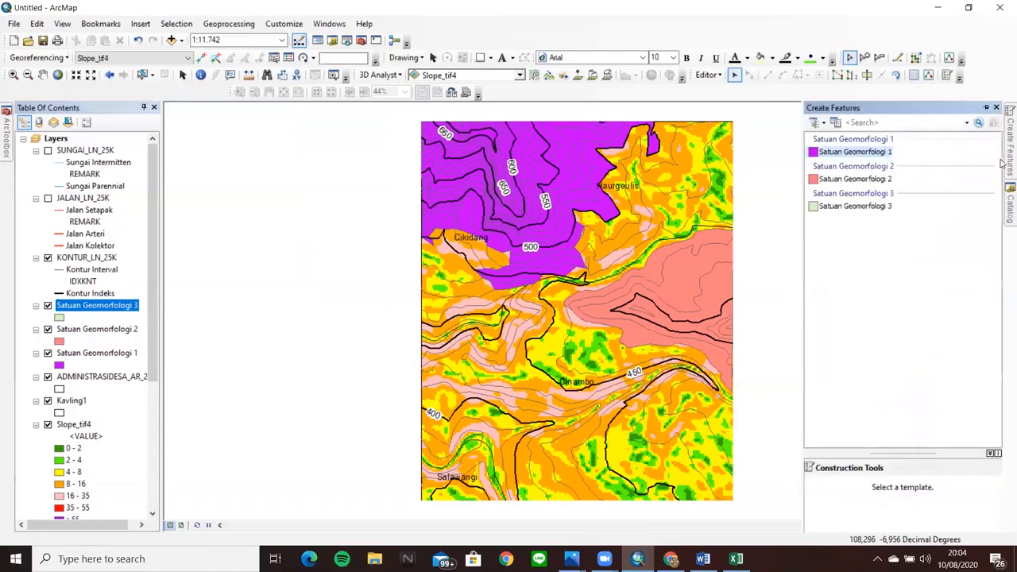
{"action": "left_click", "coordinate": [873, 207]}
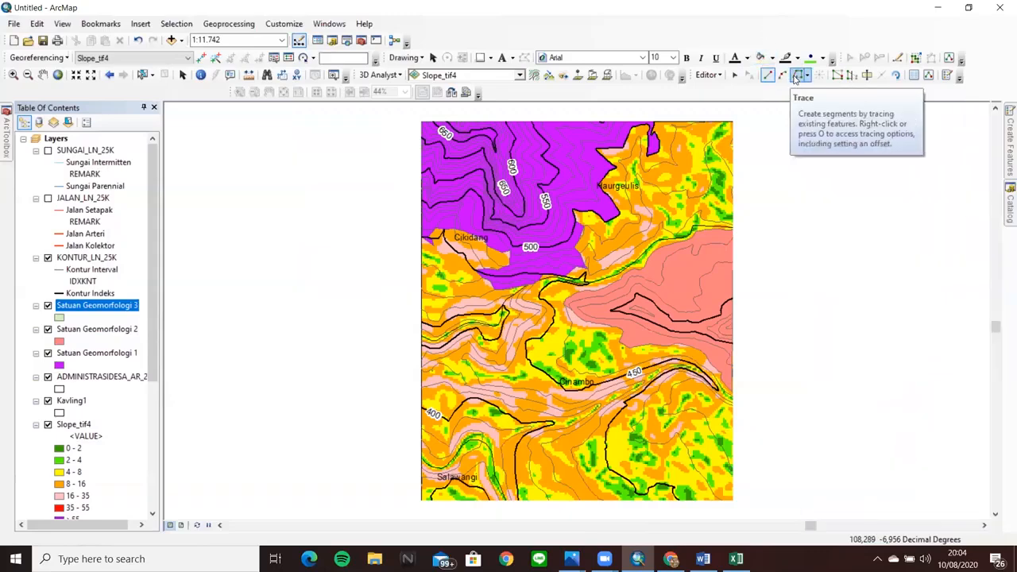
- Trace the start of the Satuan Geomorfologi 3 polygon along the southern boundary of Satuan Geomorfologi 1, from the west map edge to near Haurgeulis
{"action": "left_click", "coordinate": [797, 77]}
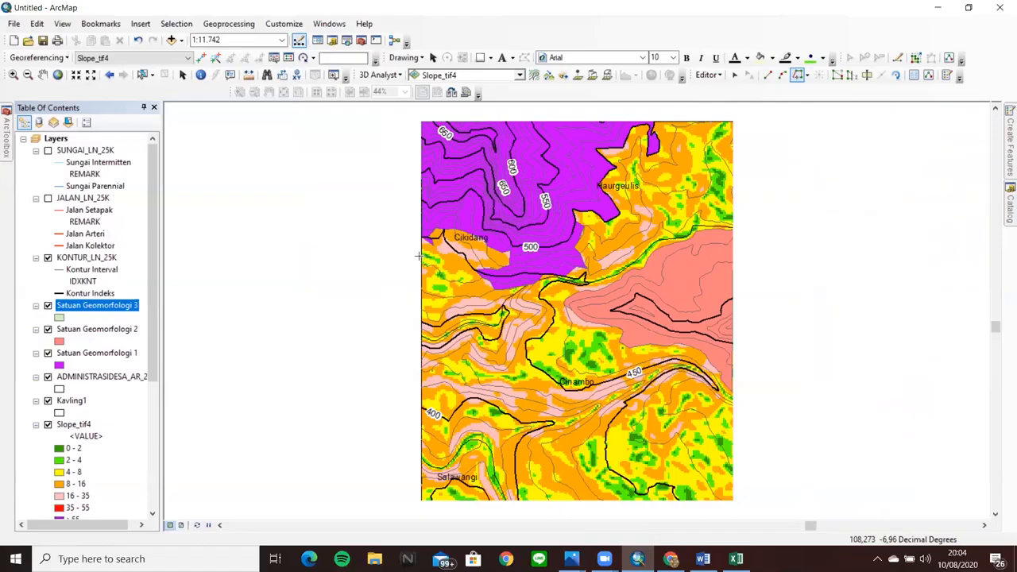
{"action": "scroll", "coordinate": [426, 237], "scroll_direction": "up", "scroll_amount": 3}
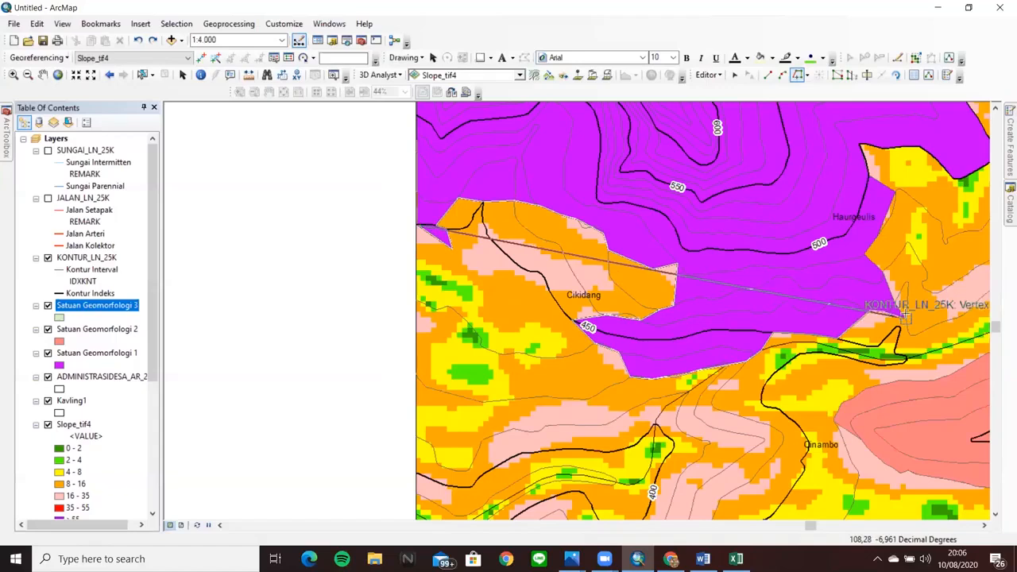
{"action": "left_click", "coordinate": [904, 316]}
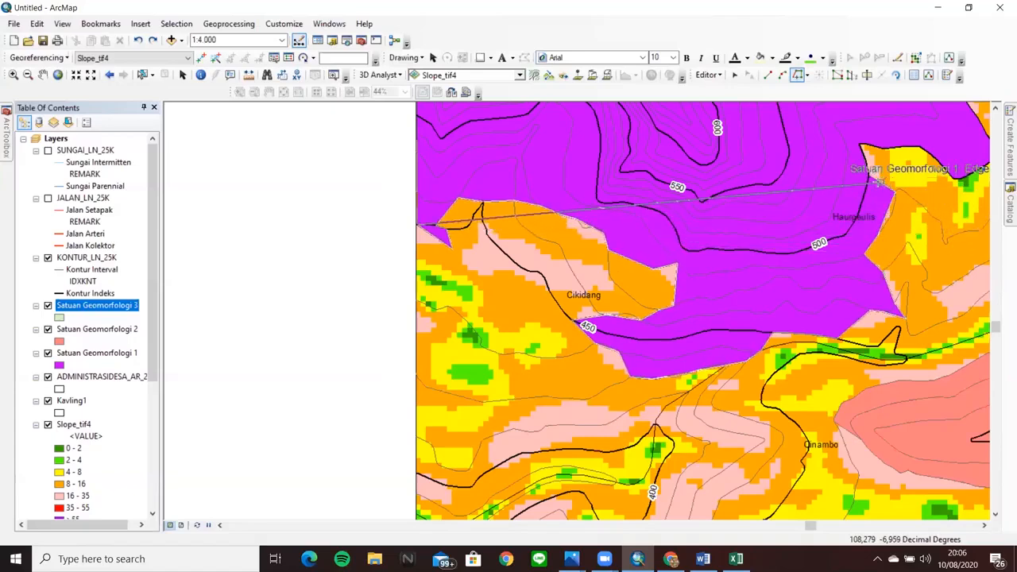
{"action": "left_click", "coordinate": [914, 145]}
{"action": "double_click", "coordinate": [951, 177]}
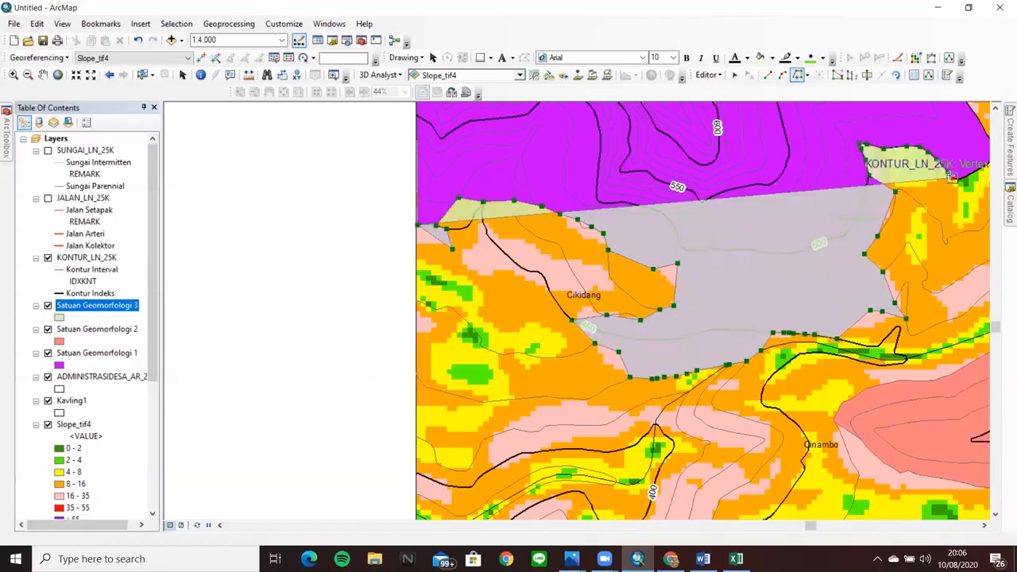
- Continue the trace along the eastern boundary of Satuan Geomorfologi 1 and the northern map edge to the map's northeast corner
{"action": "left_click", "coordinate": [986, 527]}
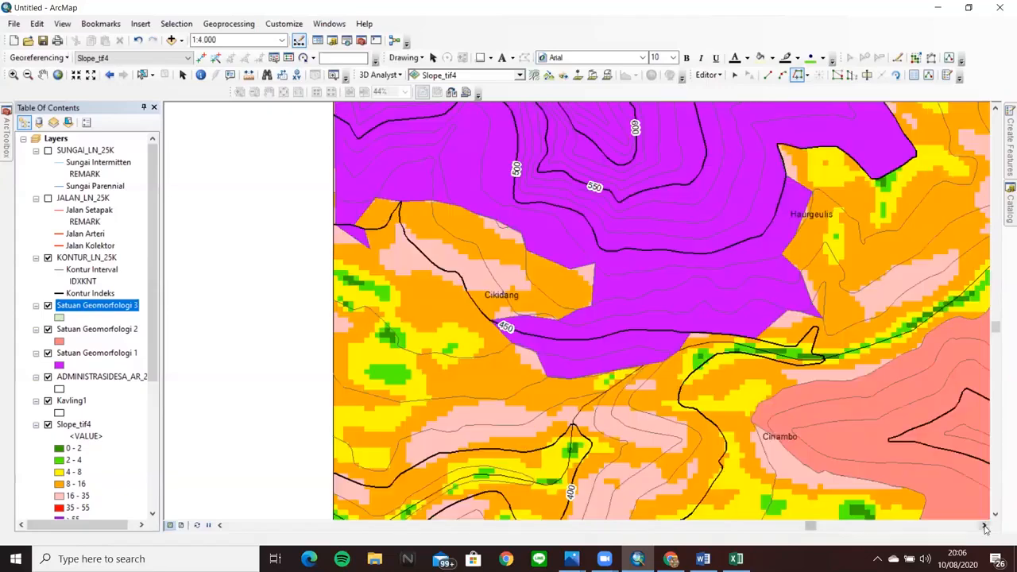
{"action": "left_click", "coordinate": [985, 527]}
{"action": "left_click", "coordinate": [986, 527]}
{"action": "left_click", "coordinate": [986, 527]}
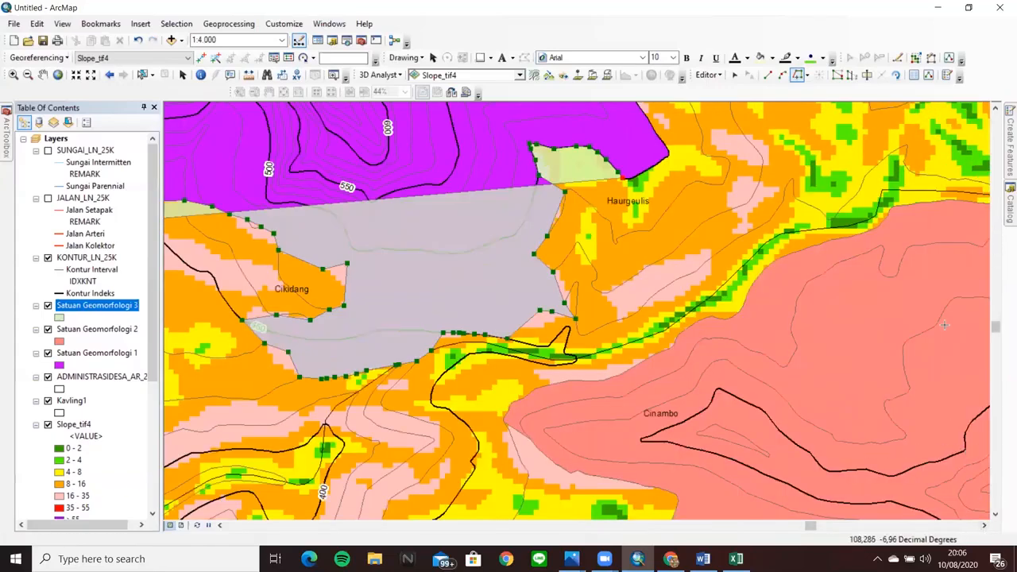
{"action": "scroll", "coordinate": [812, 412], "scroll_direction": "down", "scroll_amount": 1}
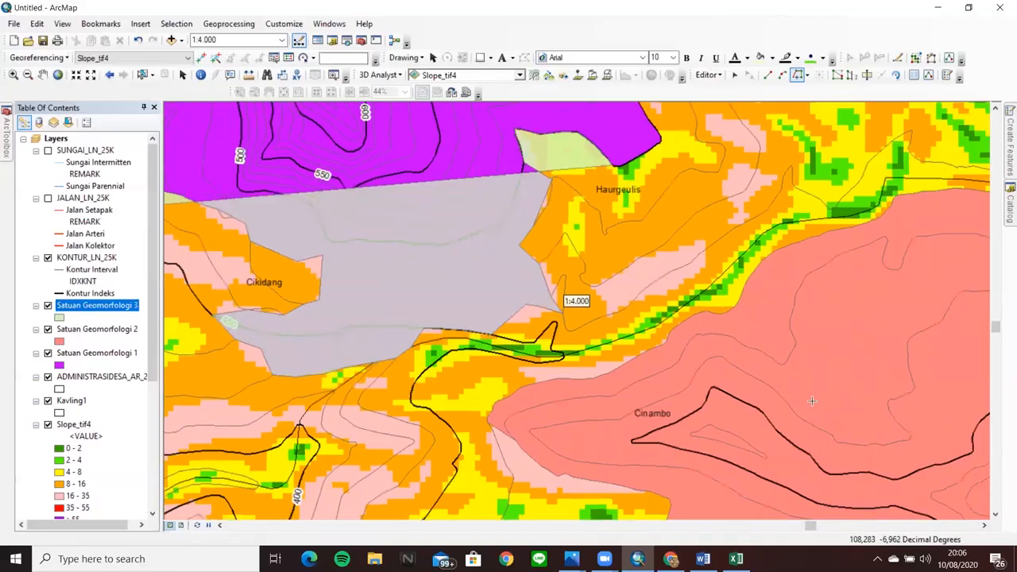
{"action": "scroll", "coordinate": [775, 397], "scroll_direction": "up", "scroll_amount": 1}
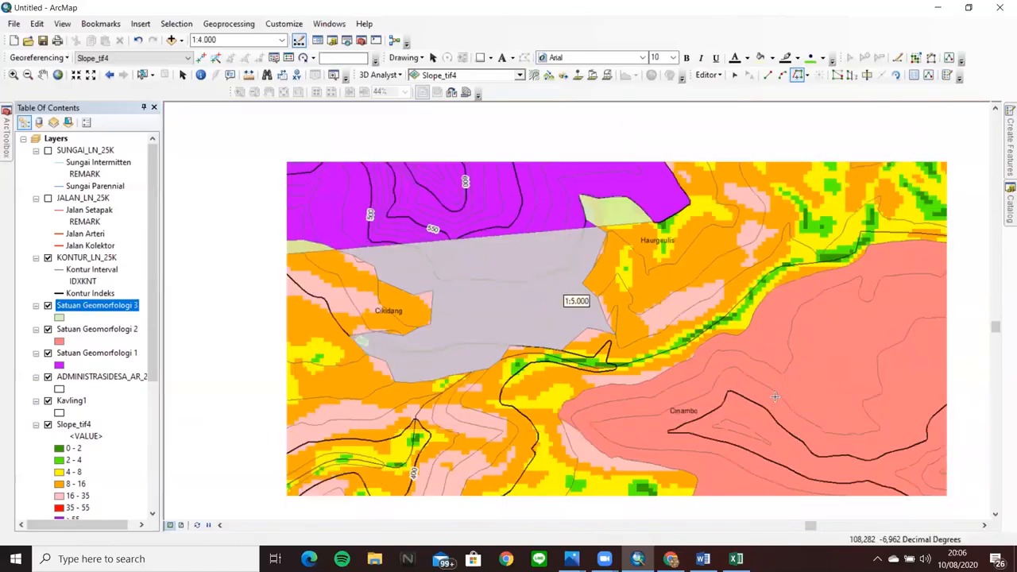
{"action": "scroll", "coordinate": [939, 346], "scroll_direction": "up", "scroll_amount": 1}
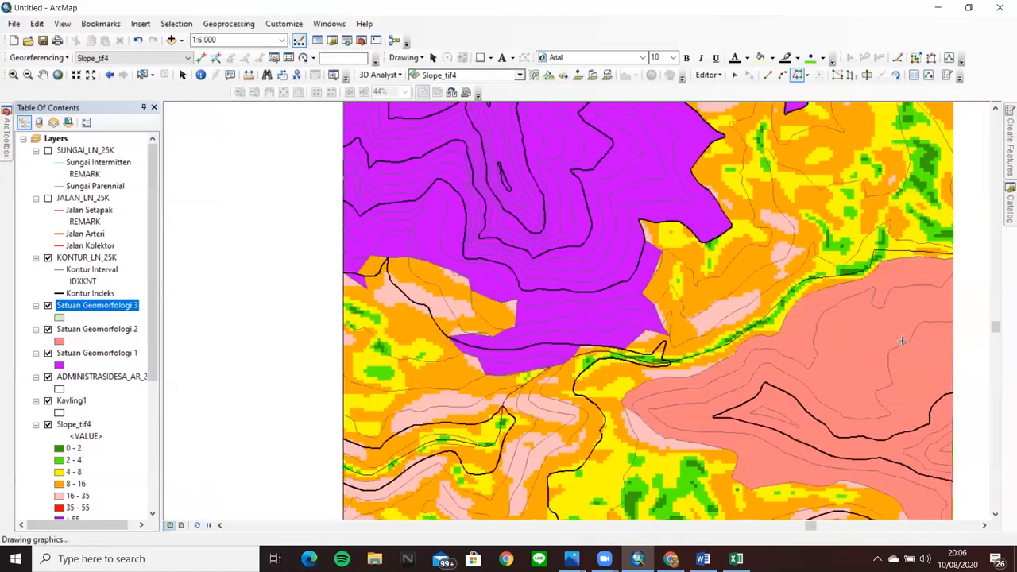
{"action": "scroll", "coordinate": [889, 341], "scroll_direction": "up", "scroll_amount": 1}
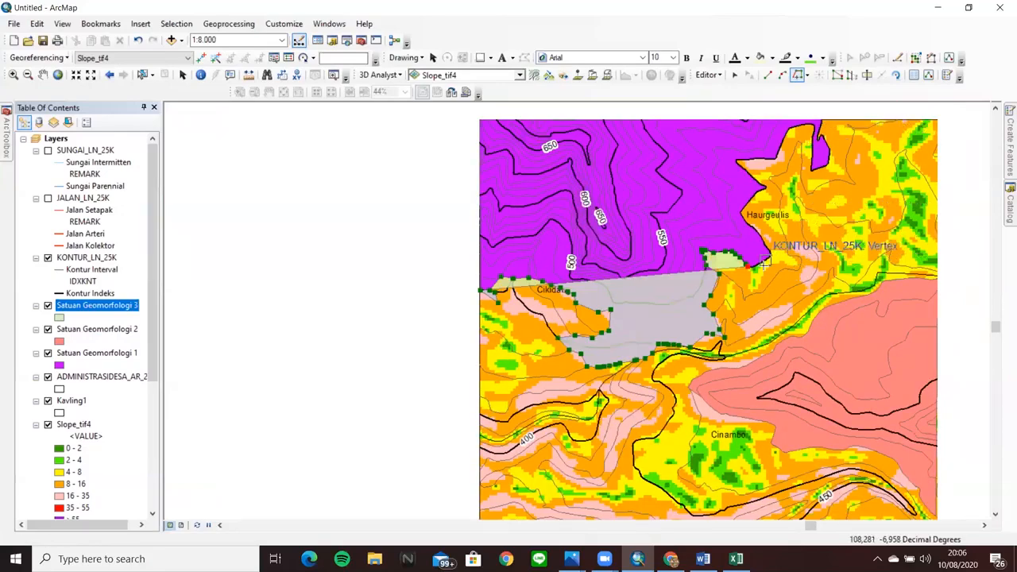
{"action": "left_click", "coordinate": [750, 268]}
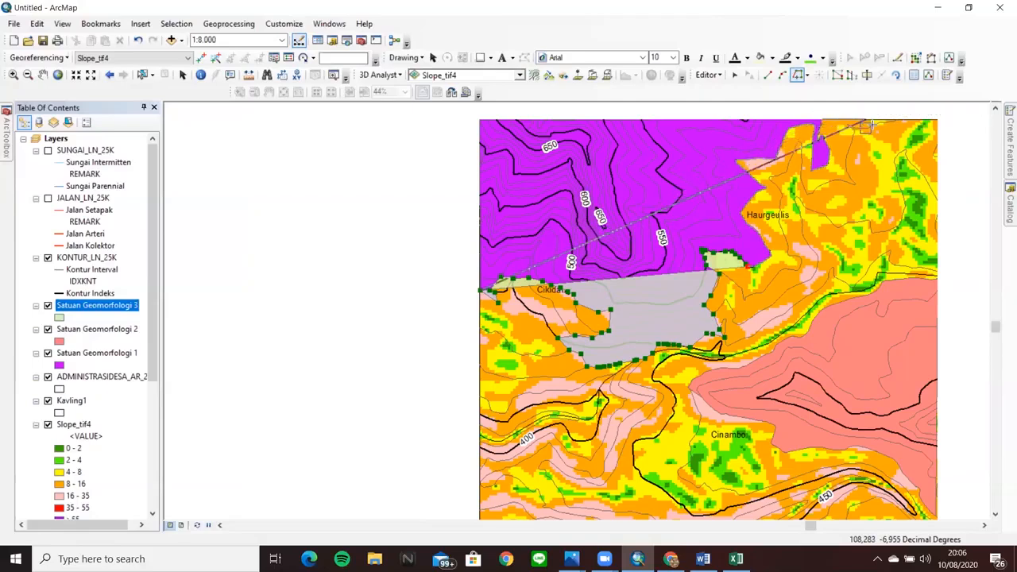
{"action": "double_click", "coordinate": [938, 119]}
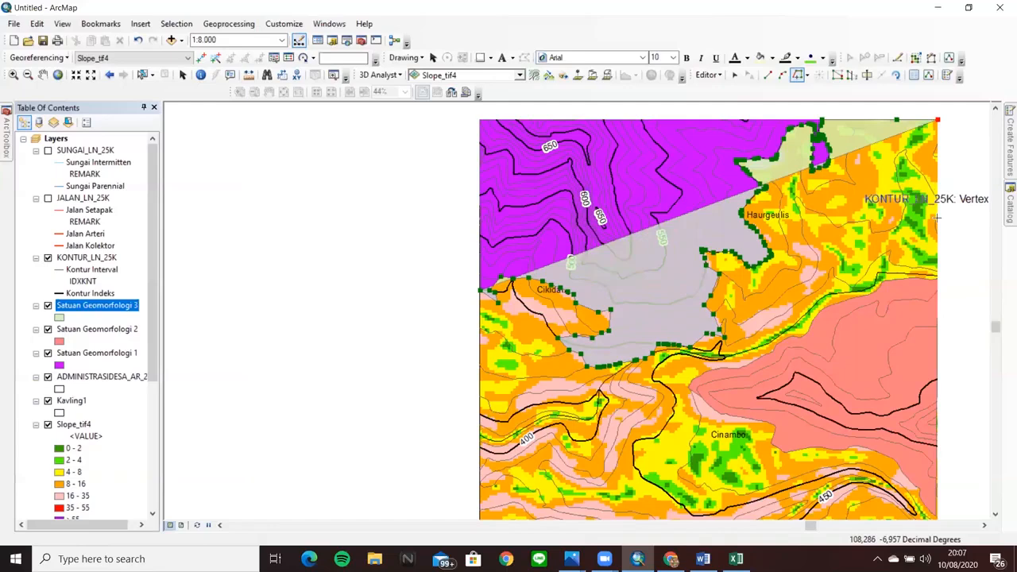
- Trace the polygon down the east edge, around Satuan Geomorfologi 2, and along the map frame, finishing it at the southwest corner of Kavling1
{"action": "left_click", "coordinate": [939, 278]}
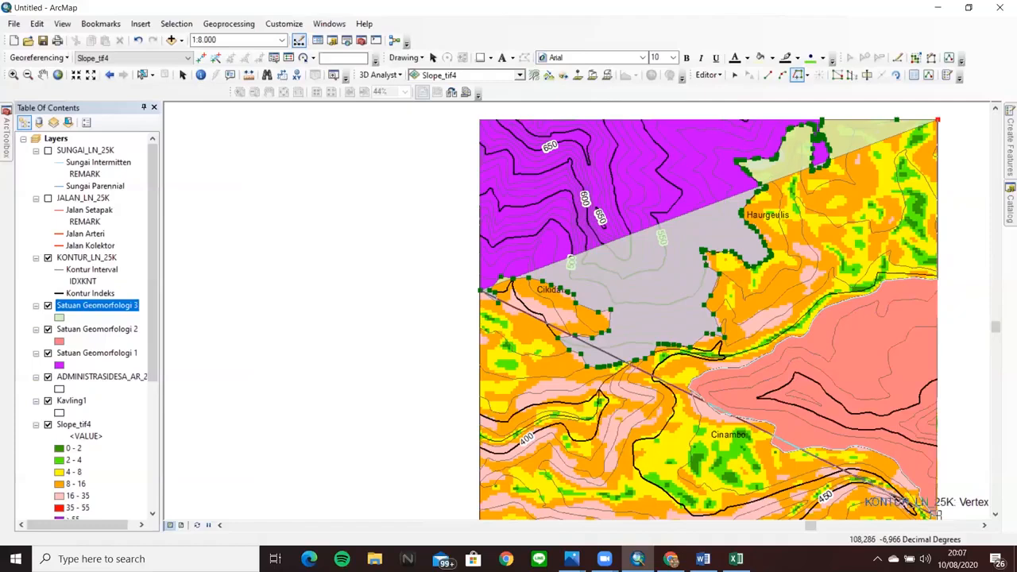
{"action": "double_click", "coordinate": [938, 514]}
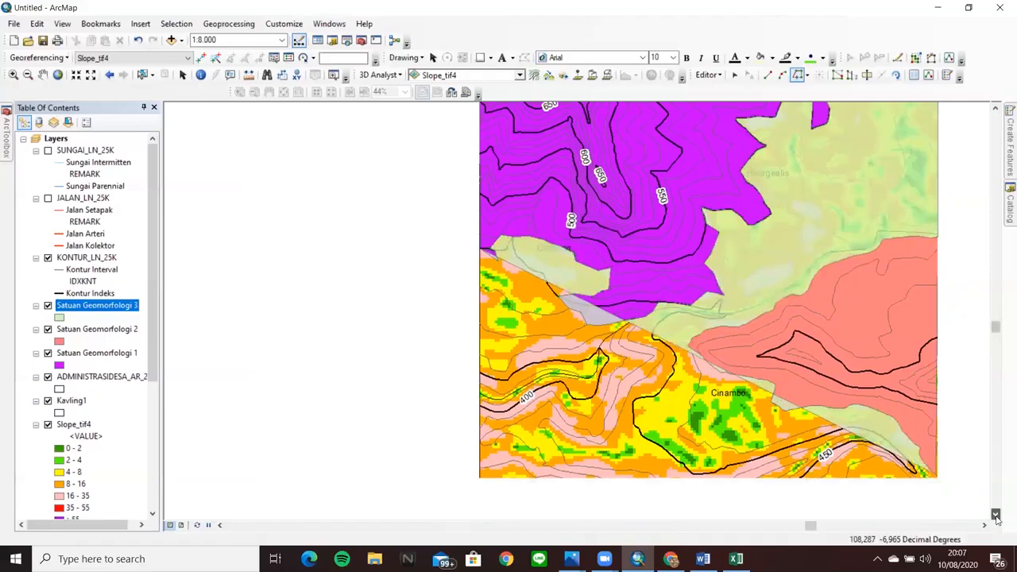
{"action": "left_click", "coordinate": [996, 515]}
{"action": "left_click", "coordinate": [996, 515]}
{"action": "left_click", "coordinate": [996, 515]}
{"action": "left_click", "coordinate": [996, 515]}
{"action": "left_click", "coordinate": [996, 515]}
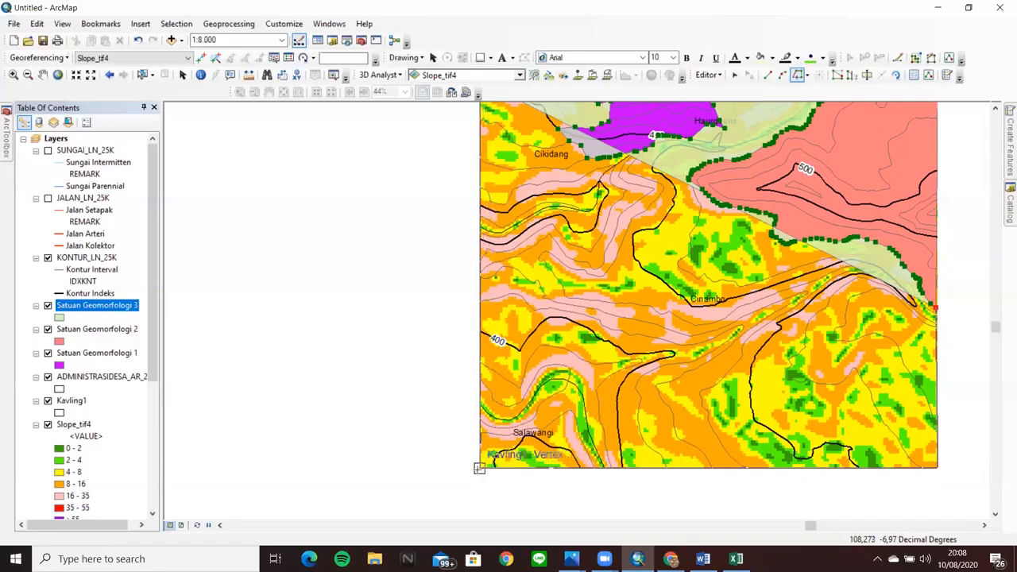
{"action": "double_click", "coordinate": [479, 468]}
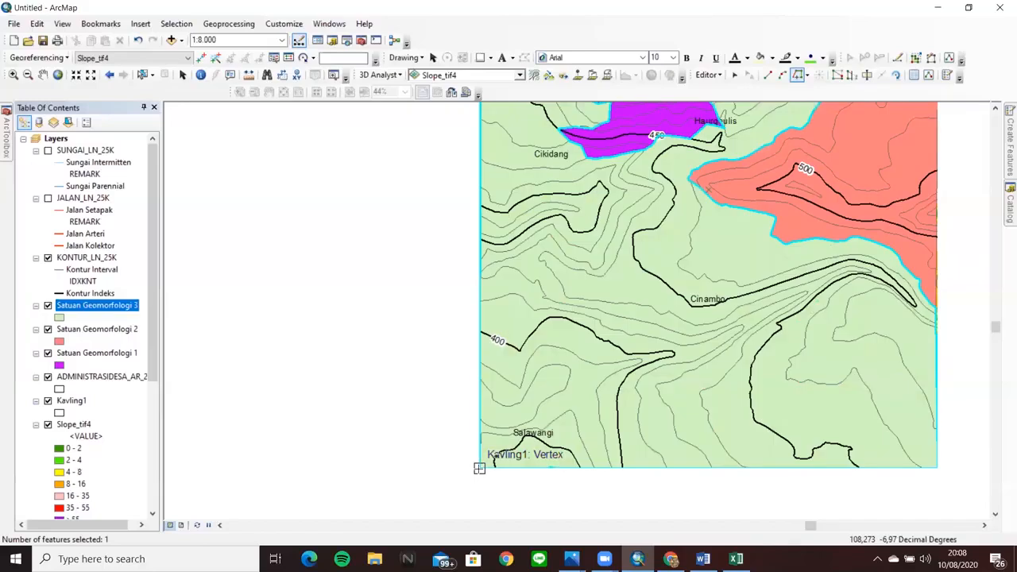
- Save the edits to Satuan Geomorfologi 3 and end the editing session
{"action": "left_click", "coordinate": [998, 110]}
{"action": "left_click", "coordinate": [999, 110]}
{"action": "left_click", "coordinate": [999, 110]}
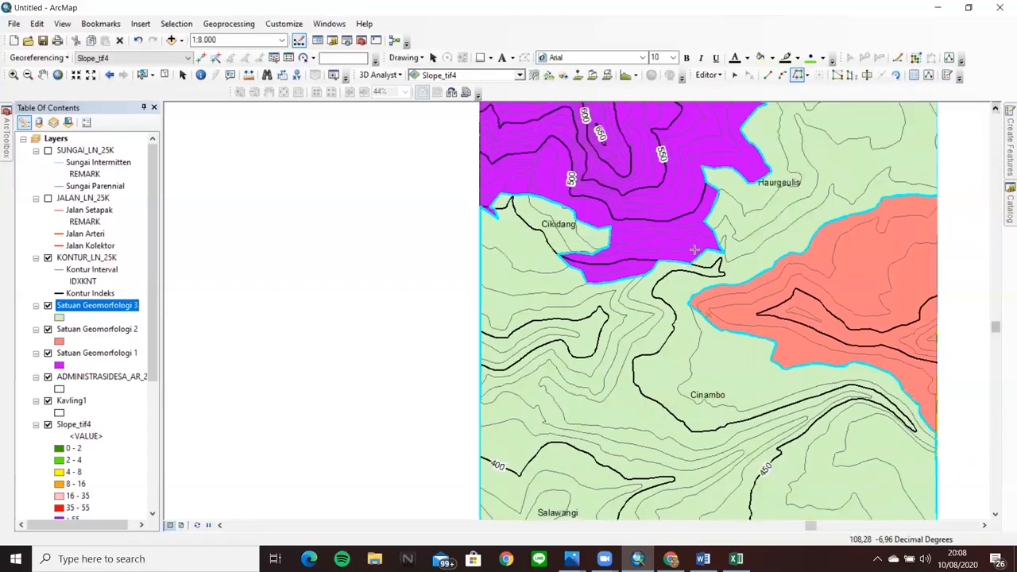
{"action": "left_click", "coordinate": [708, 74]}
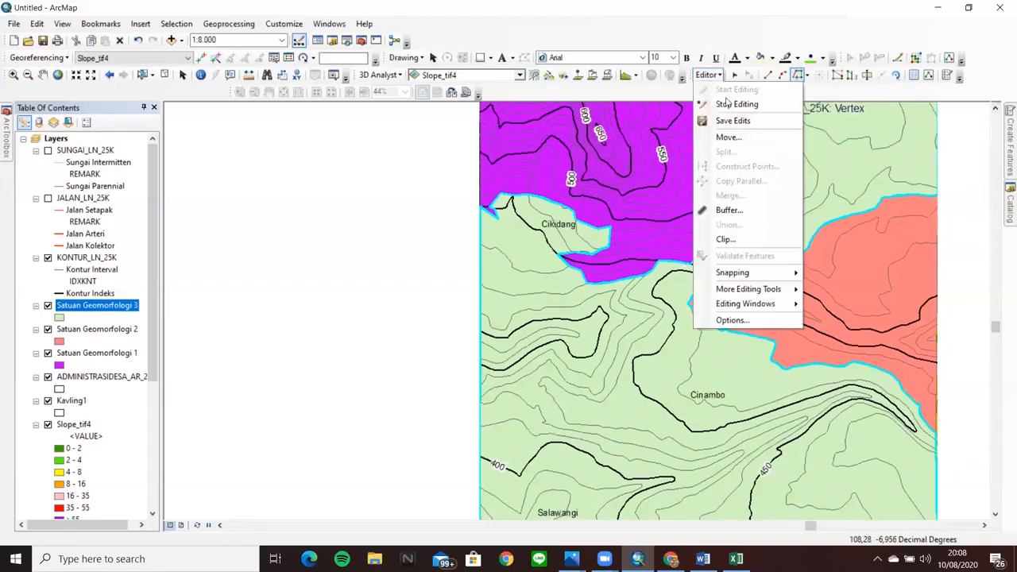
{"action": "left_click", "coordinate": [738, 121]}
{"action": "left_click", "coordinate": [708, 75]}
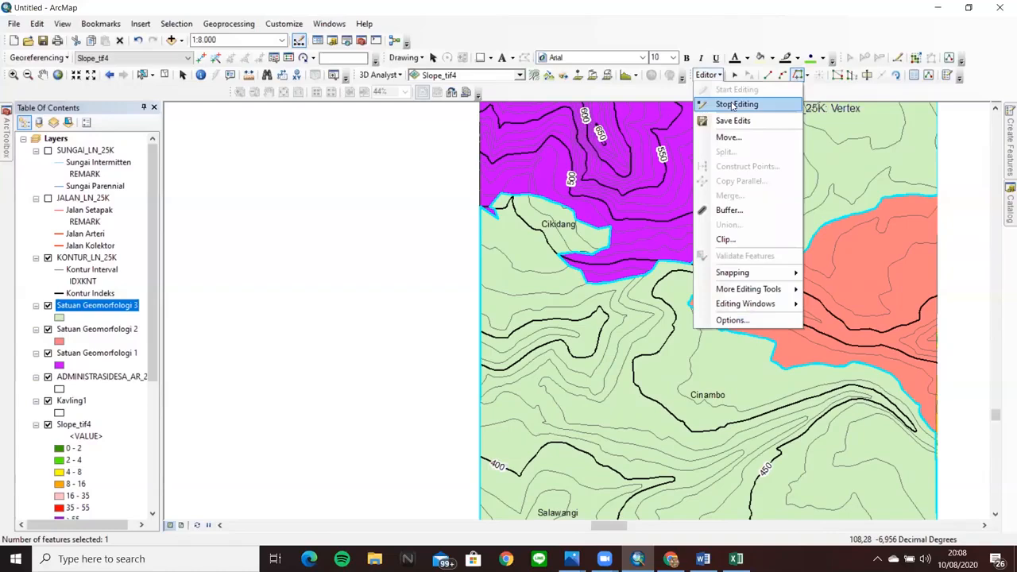
{"action": "left_click", "coordinate": [731, 104]}
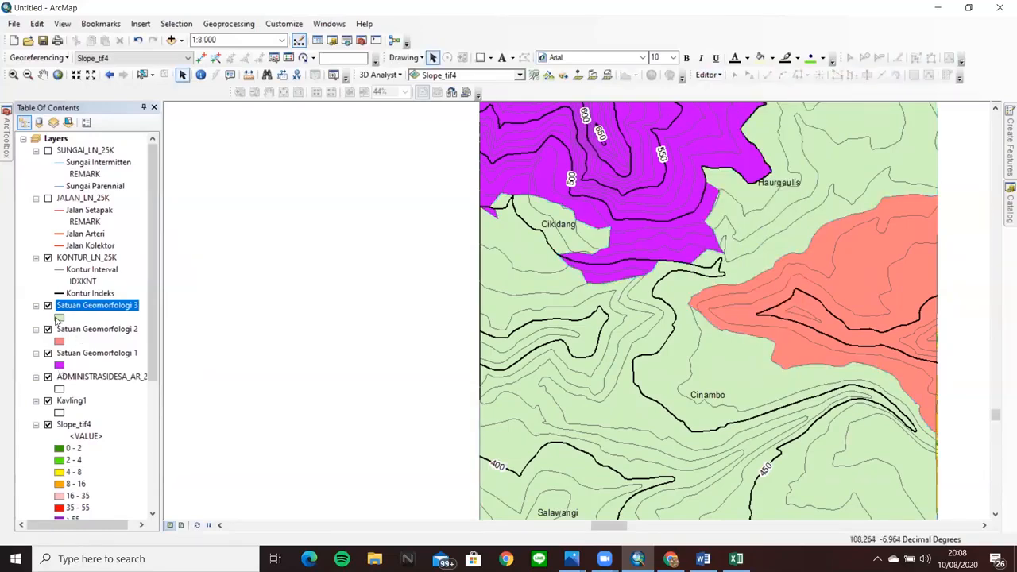
- Change the fill color of the Satuan Geomorfologi 3 layer to orange
{"action": "left_click", "coordinate": [58, 318]}
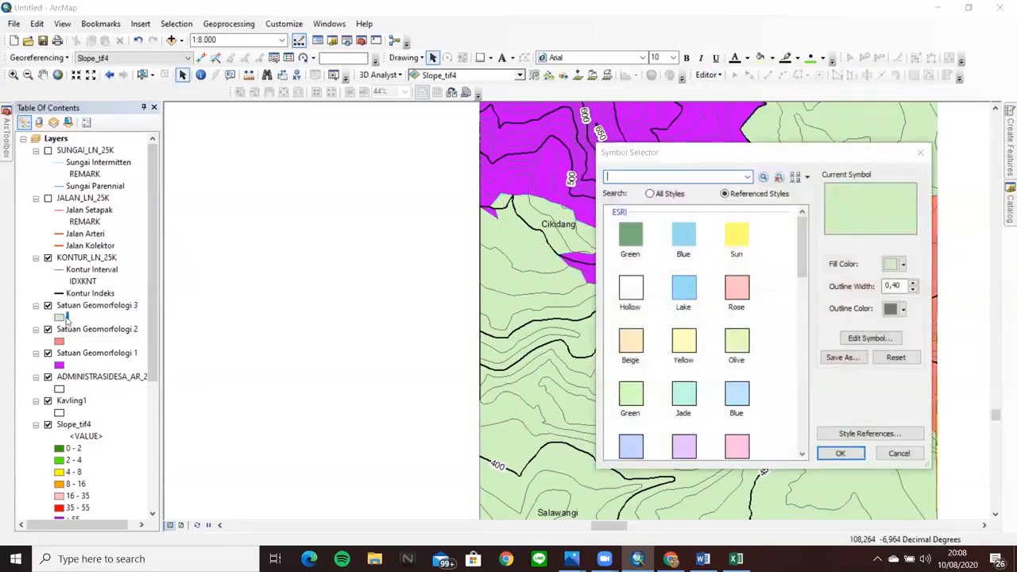
{"action": "left_click", "coordinate": [904, 265]}
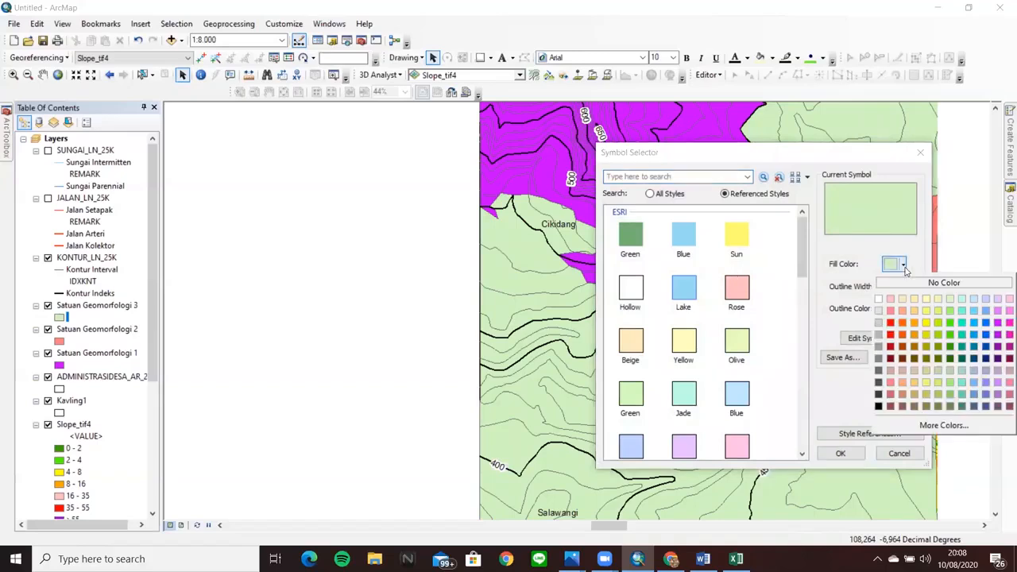
{"action": "left_click", "coordinate": [915, 322]}
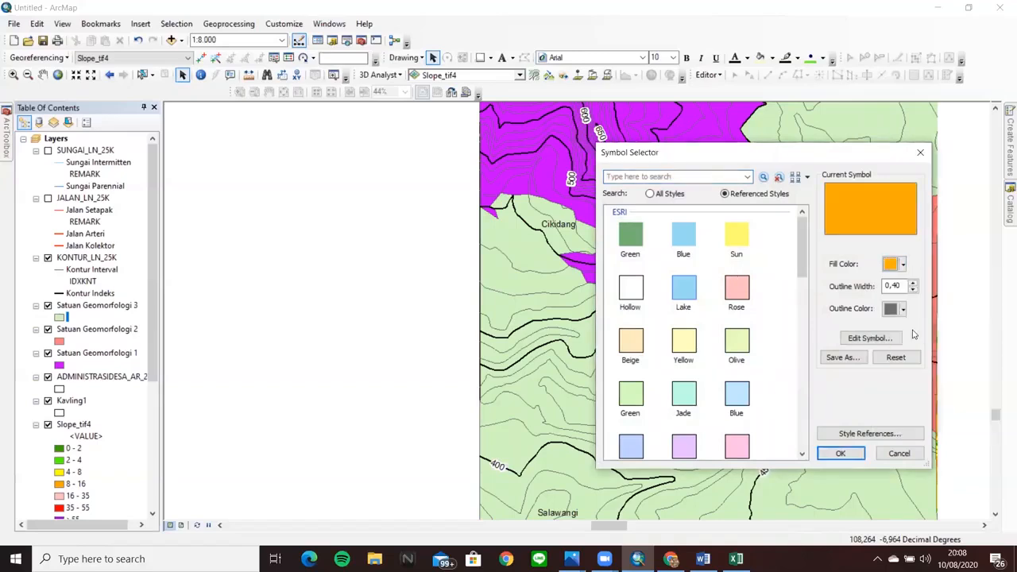
{"action": "left_click", "coordinate": [840, 454]}
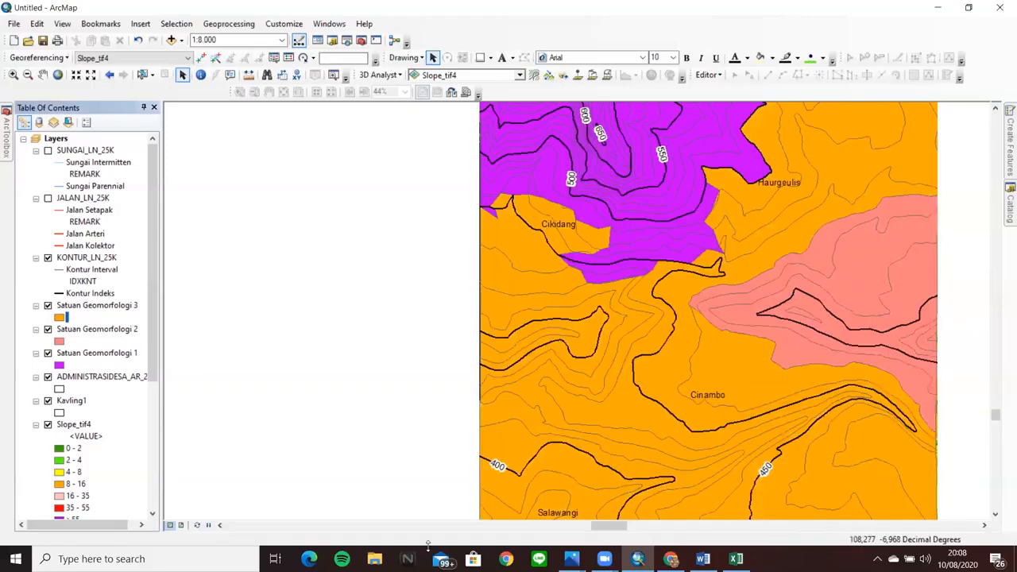
- Zoom to the Kavling1 layer and turn on the SUNGAI_LN_25K and JALAN_LN_25K layers
{"action": "left_click_drag", "start_coordinate": [606, 531], "coordinate": [617, 530]}
{"action": "left_click", "coordinate": [995, 110]}
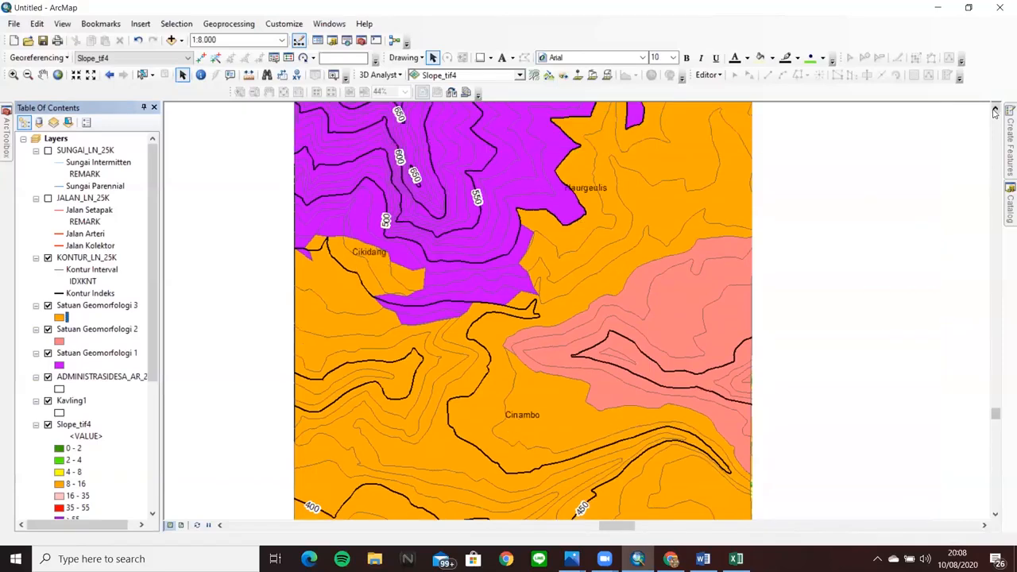
{"action": "left_click", "coordinate": [995, 110]}
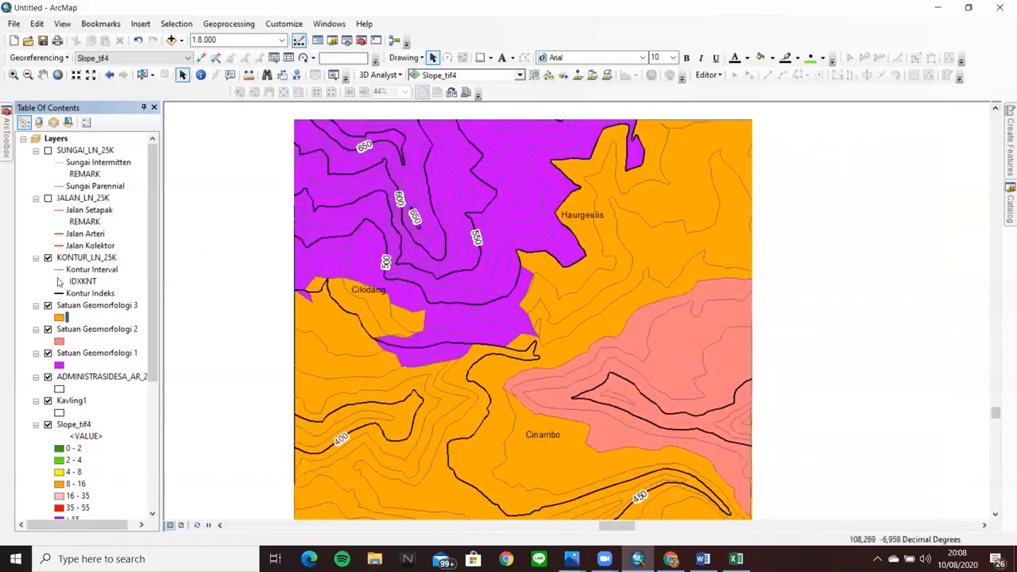
{"action": "right_click", "coordinate": [72, 404]}
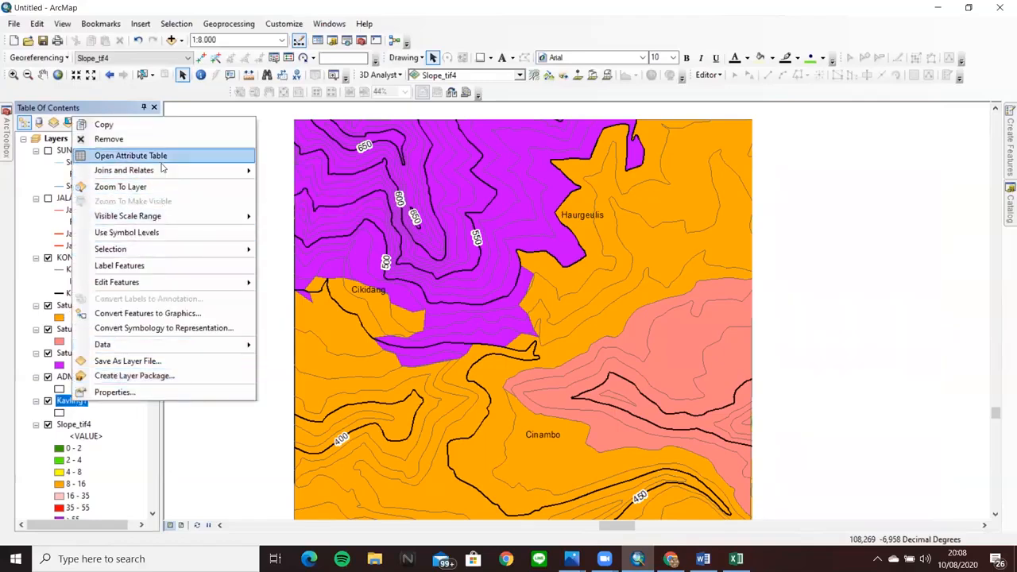
{"action": "left_click", "coordinate": [162, 187]}
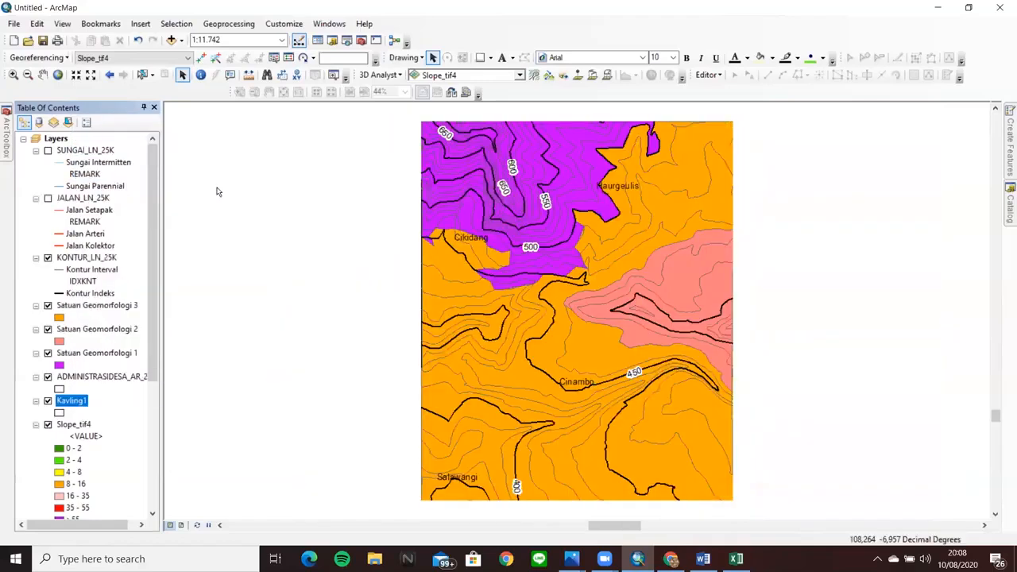
{"action": "left_click", "coordinate": [47, 150]}
{"action": "left_click", "coordinate": [48, 198]}
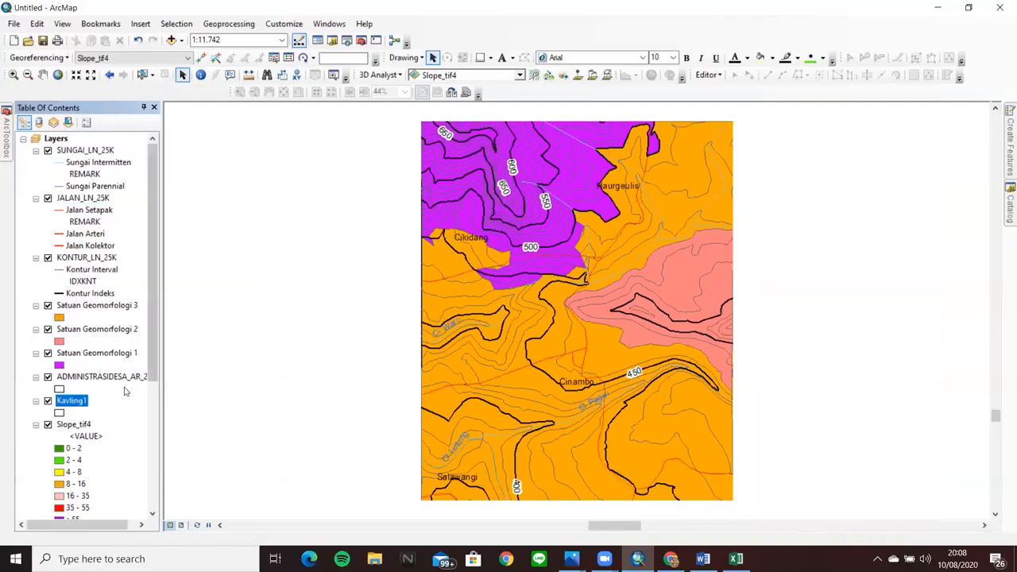
{"action": "scroll", "coordinate": [135, 393], "scroll_direction": "down", "scroll_amount": 2}
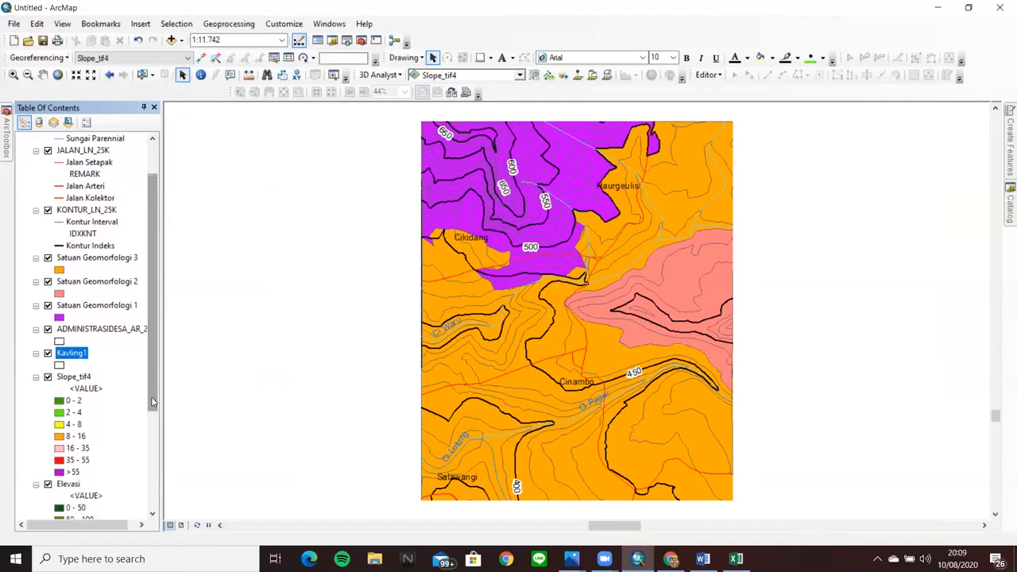
{"action": "scroll", "coordinate": [150, 255], "scroll_direction": "up", "scroll_amount": 1}
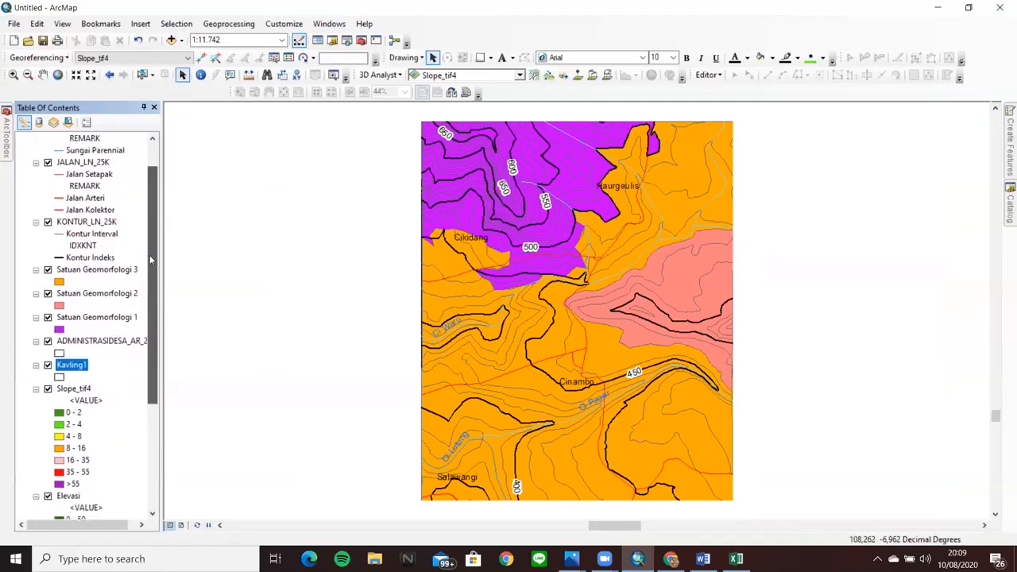
{"action": "scroll", "coordinate": [150, 255], "scroll_direction": "up", "scroll_amount": 3}
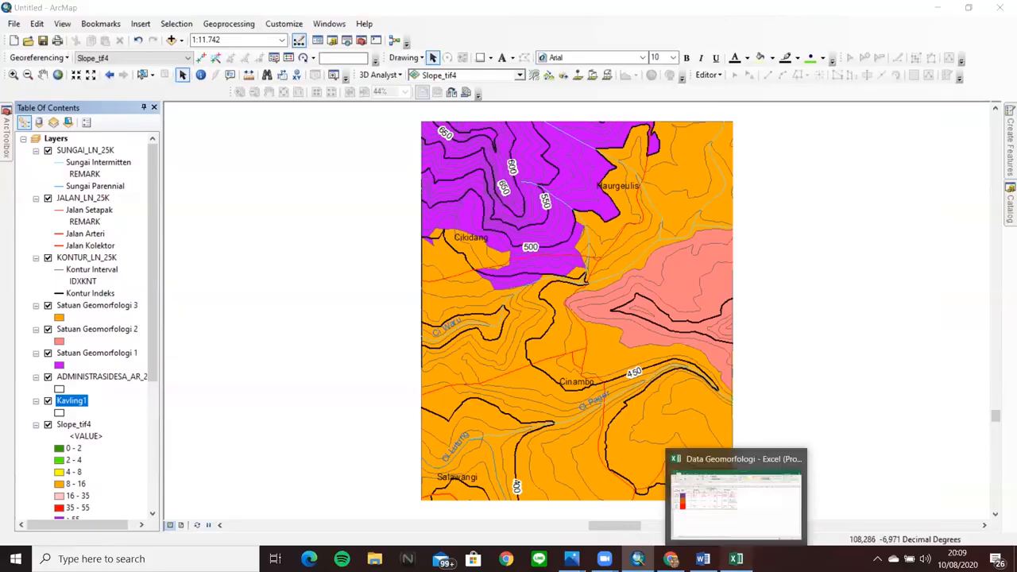
- Switch to the Data Geomorfologi workbook in Excel and review its unit table against the van Zuidam elevation and slope classification screenshot
{"action": "left_click", "coordinate": [737, 559]}
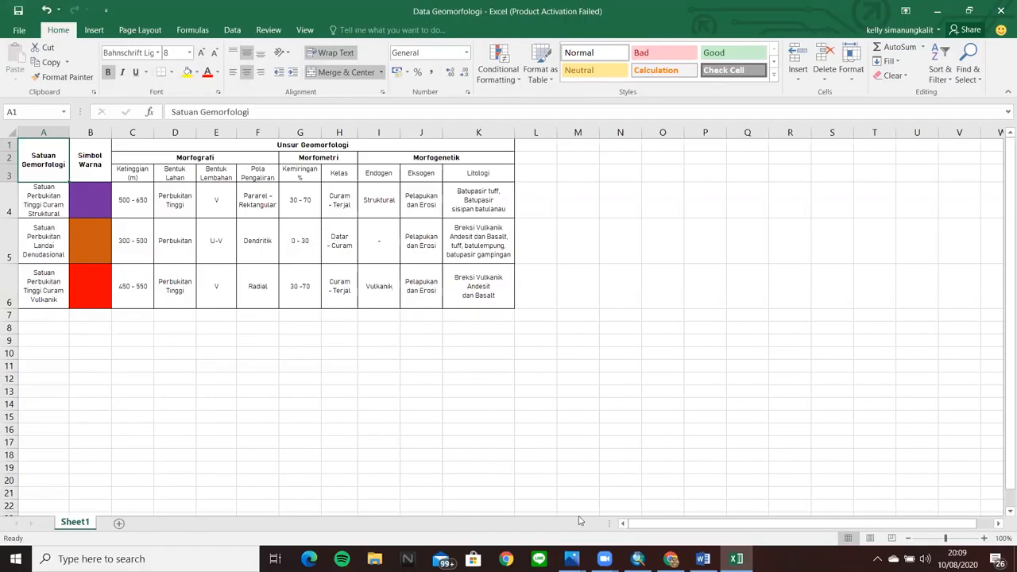
{"action": "mouse_move", "coordinate": [571, 558]}
{"action": "left_click", "coordinate": [530, 491]}
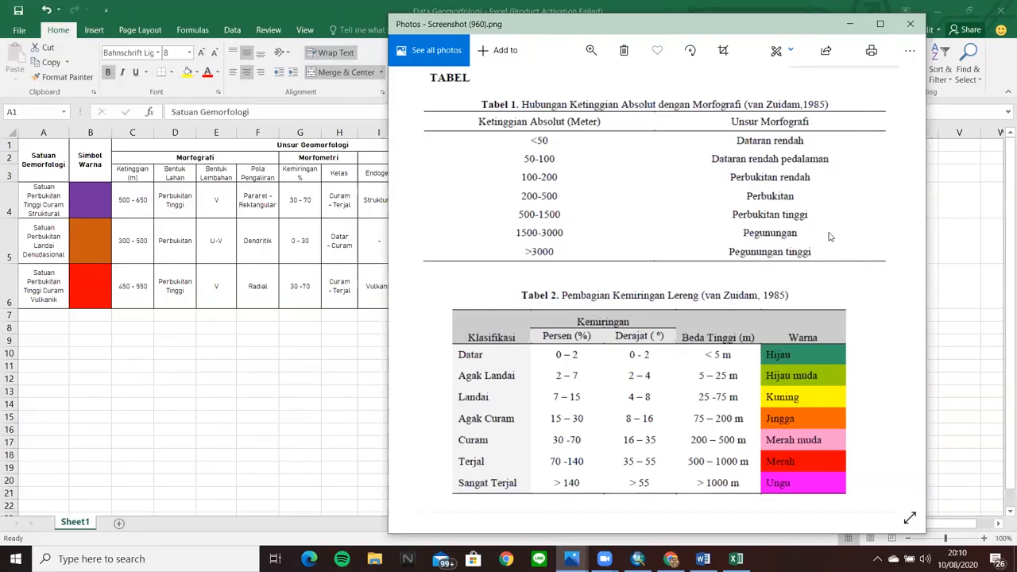
{"action": "left_click", "coordinate": [850, 24]}
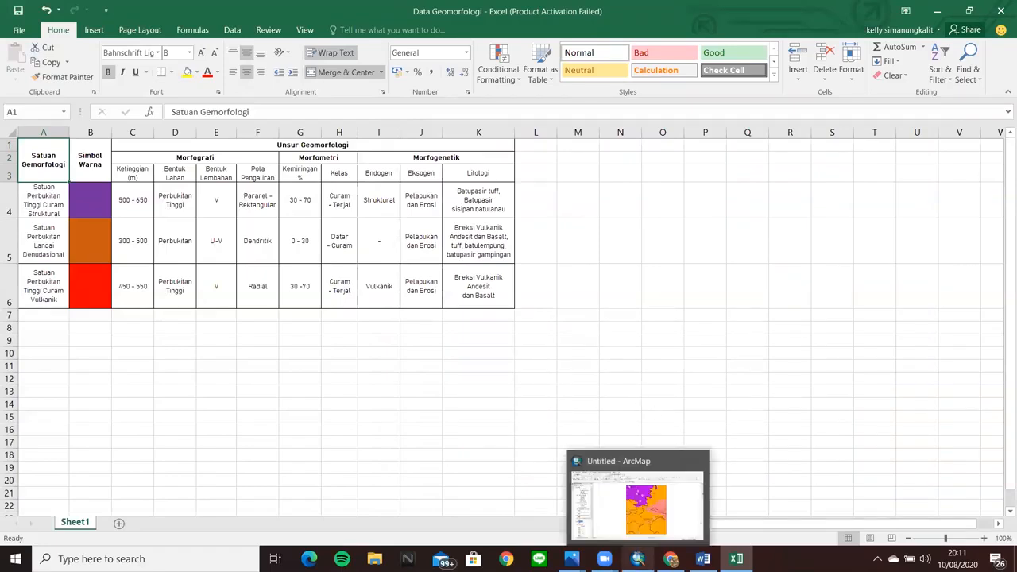
- Check the tutorial's step list in the Word document and return to the map in ArcMap
{"action": "left_click", "coordinate": [638, 558]}
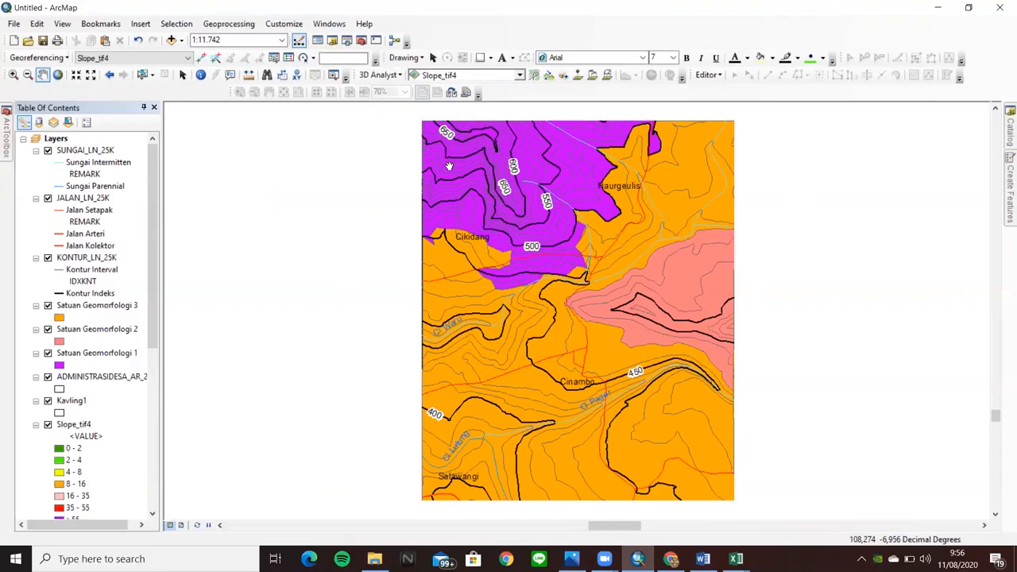
{"action": "left_click", "coordinate": [703, 559]}
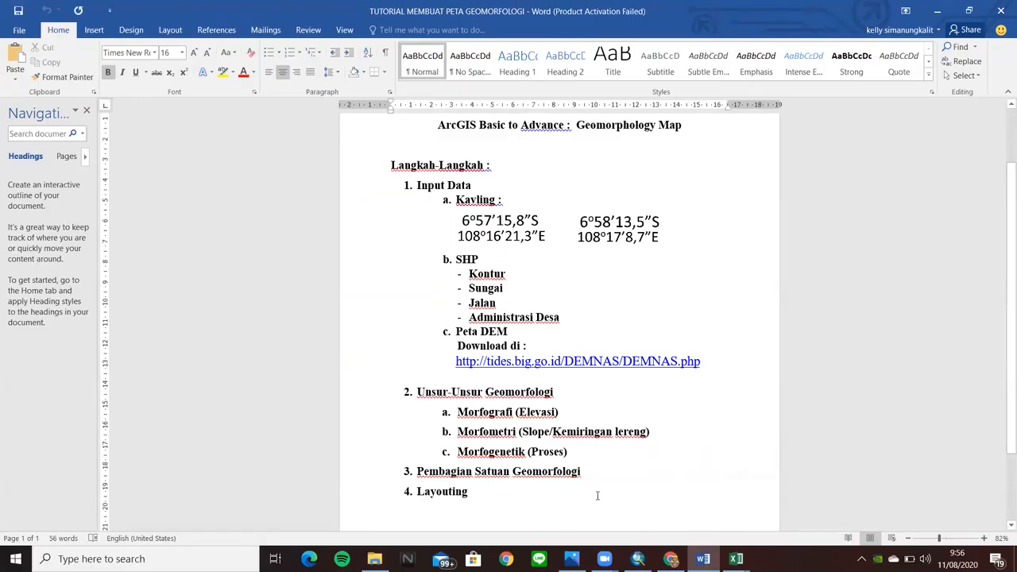
{"action": "left_click", "coordinate": [638, 559]}
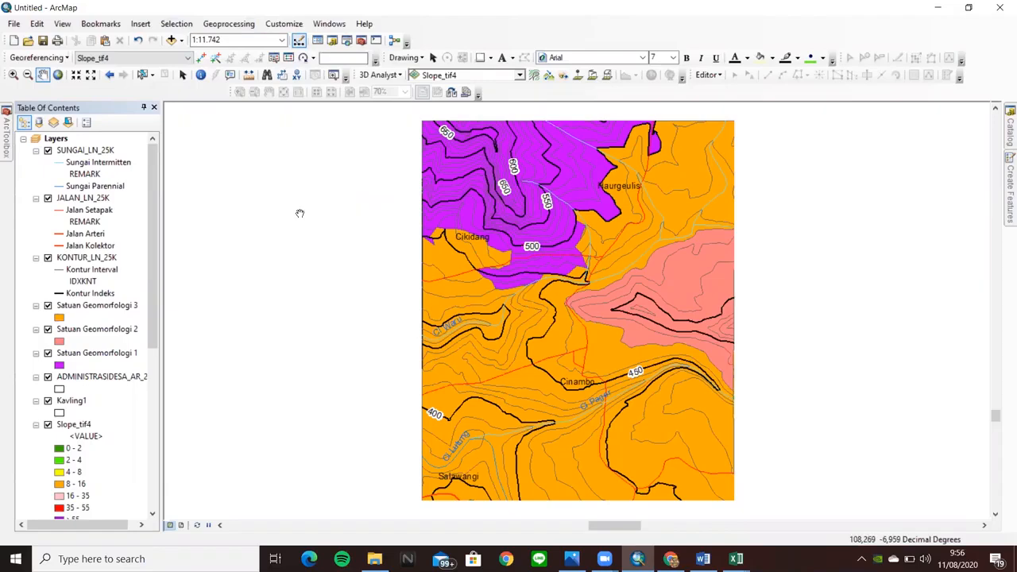
- Fix the data frame extent at a scale of 1:12.500 and switch the map to layout view
{"action": "left_click", "coordinate": [71, 30]}
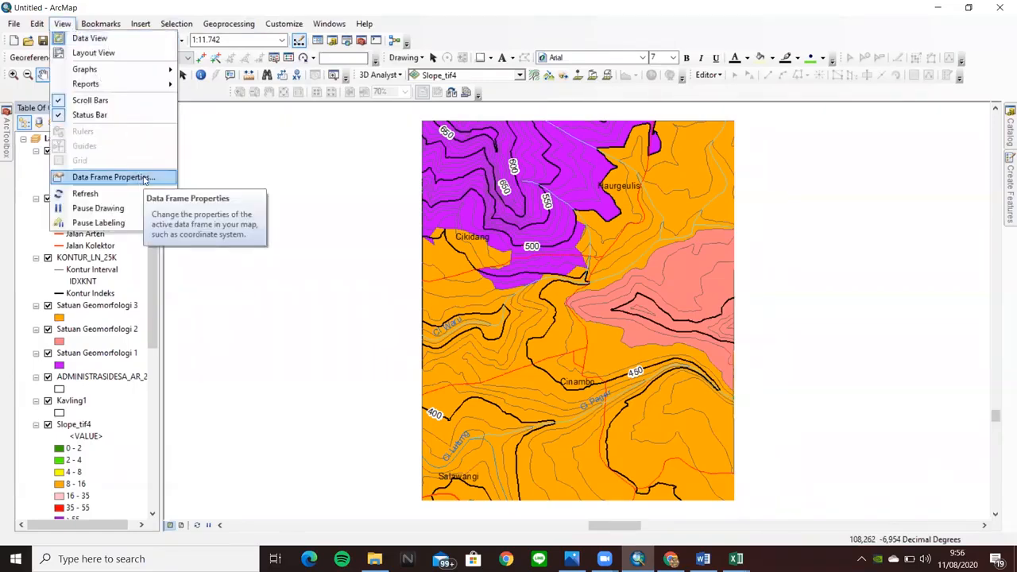
{"action": "left_click", "coordinate": [140, 183]}
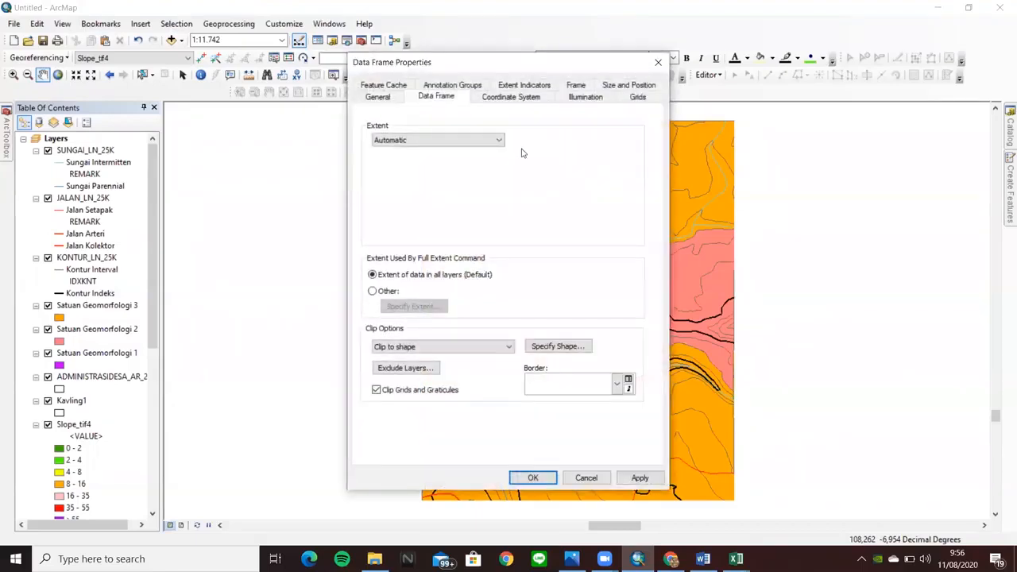
{"action": "left_click", "coordinate": [488, 142]}
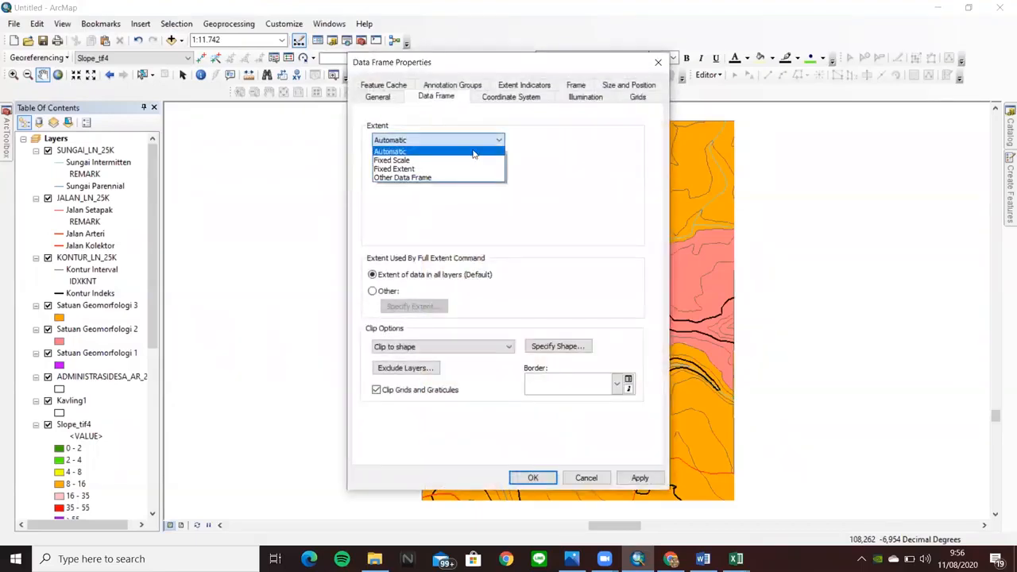
{"action": "left_click", "coordinate": [459, 162]}
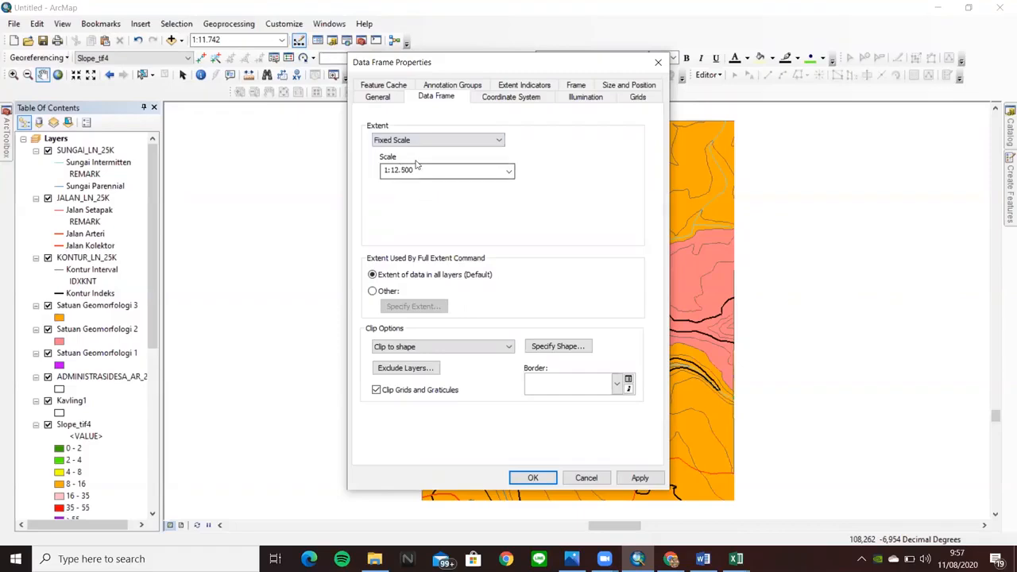
{"action": "left_click", "coordinate": [533, 478]}
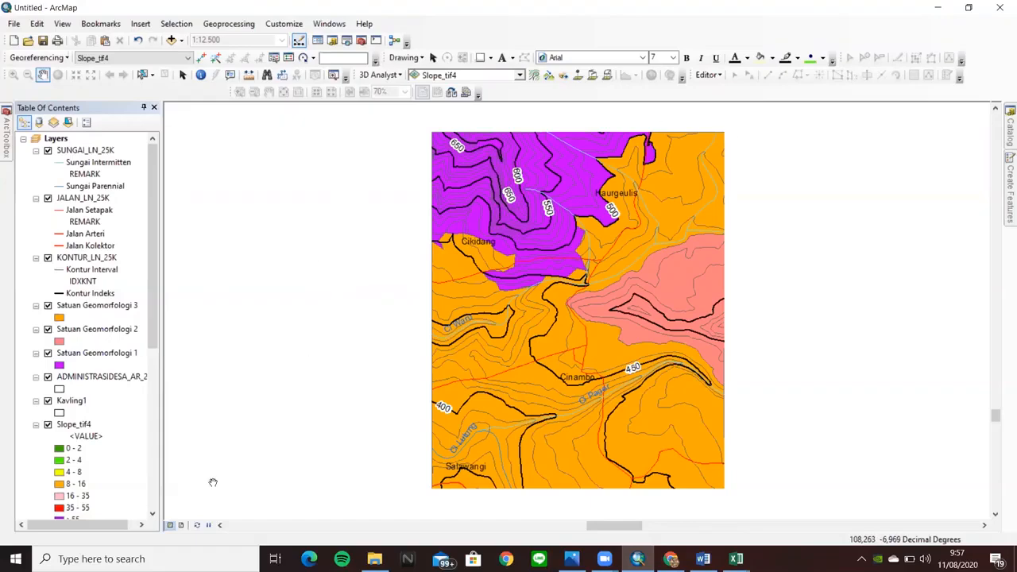
{"action": "left_click", "coordinate": [181, 526]}
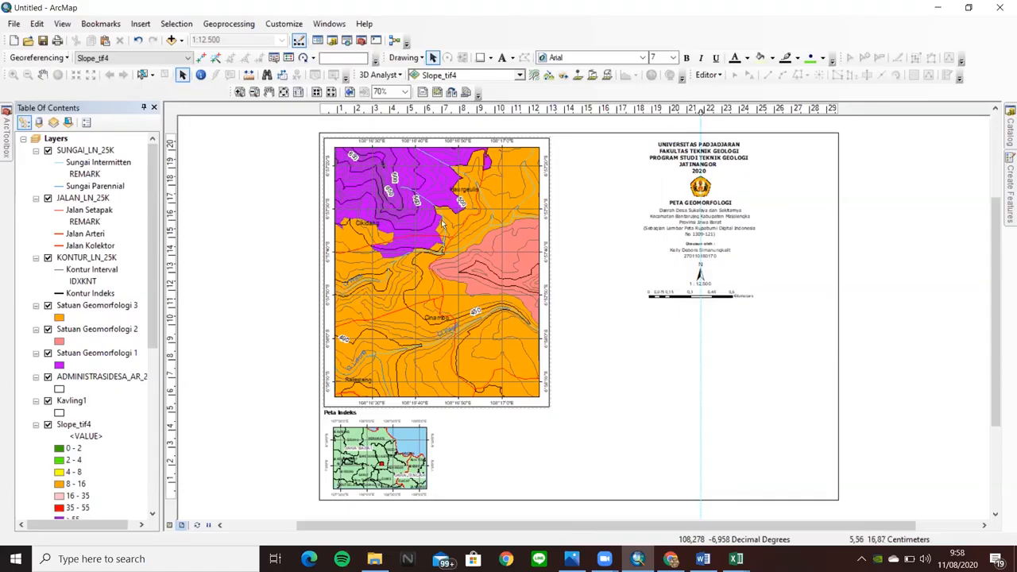
- Look over the unit table in the Data Geomorfologi workbook in Excel and return to the ArcMap layout
{"action": "left_click", "coordinate": [736, 559]}
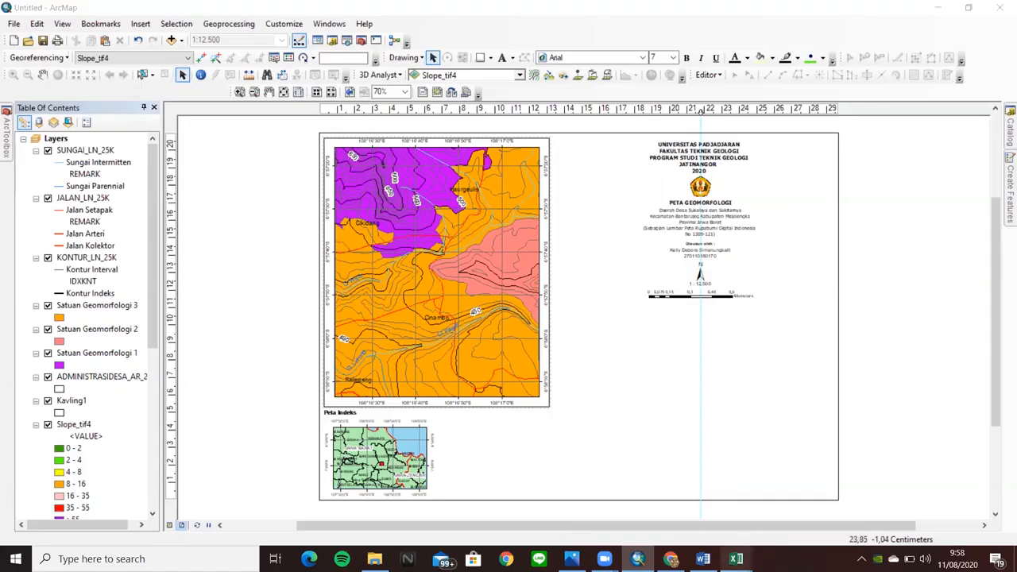
{"action": "left_click", "coordinate": [831, 493]}
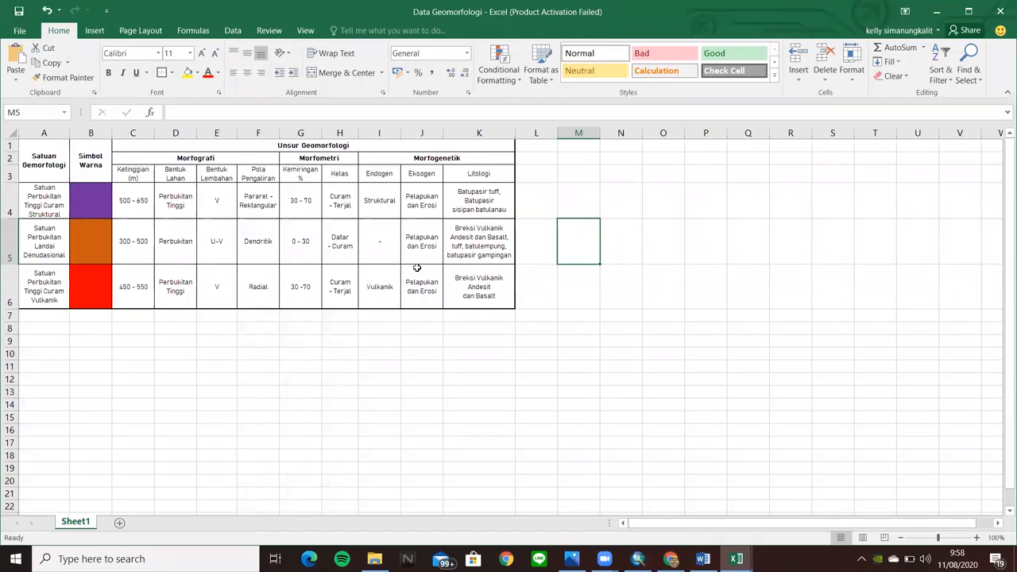
{"action": "left_click", "coordinate": [938, 18]}
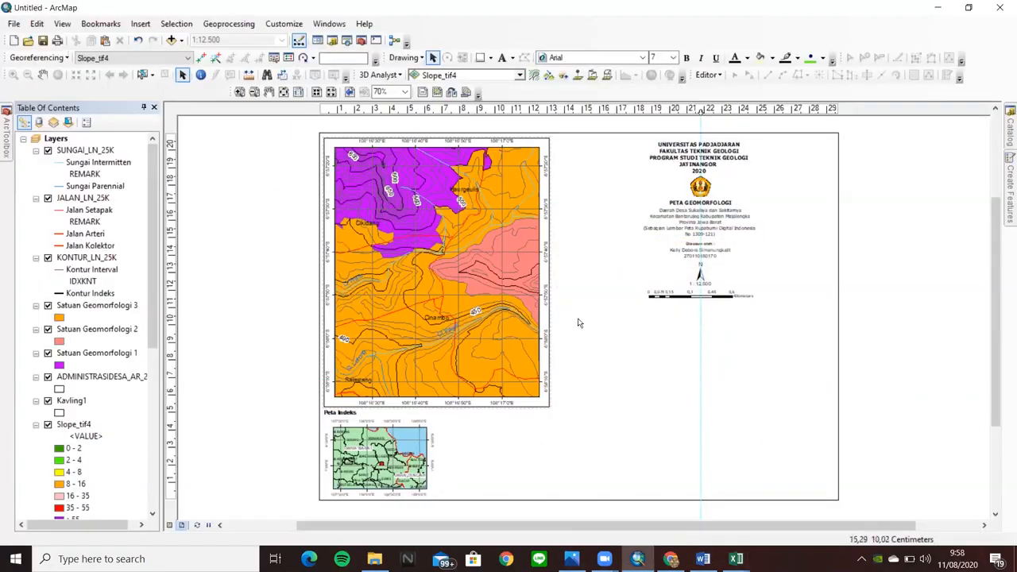
- Insert a new OpenDocument Spreadsheet object into the map layout
{"action": "left_click", "coordinate": [141, 24]}
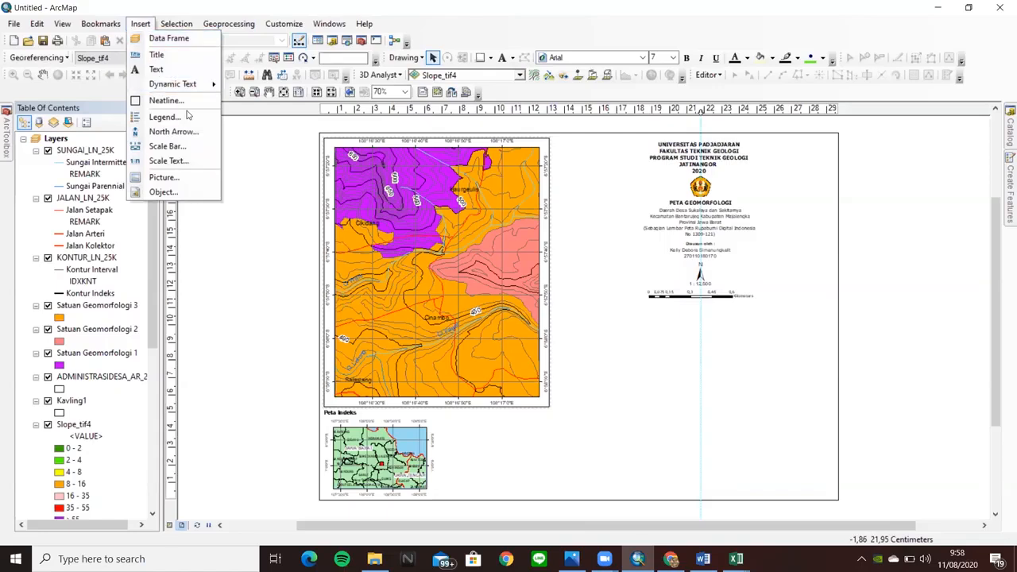
{"action": "left_click", "coordinate": [181, 193]}
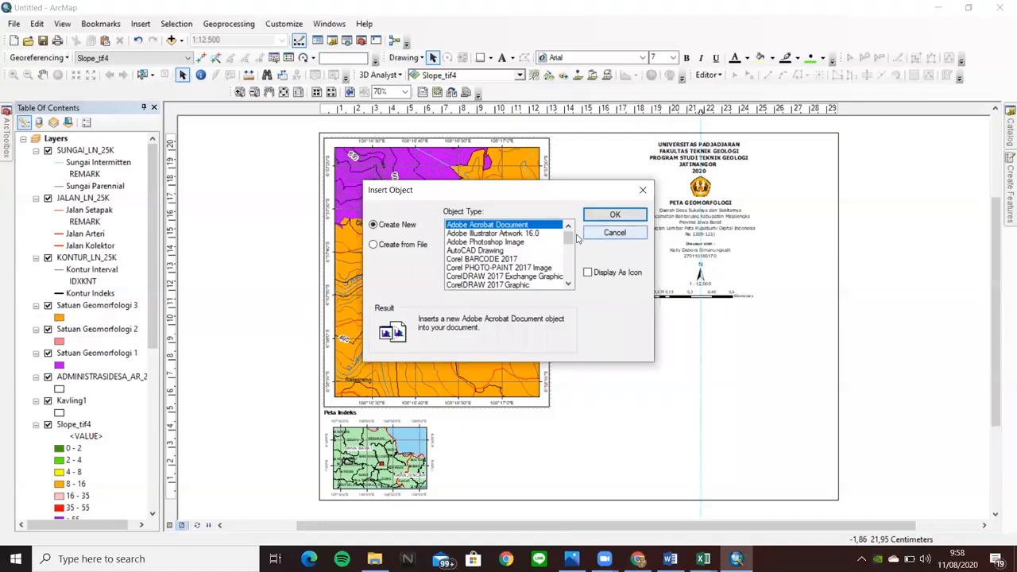
{"action": "left_click_drag", "start_coordinate": [568, 237], "coordinate": [569, 275]}
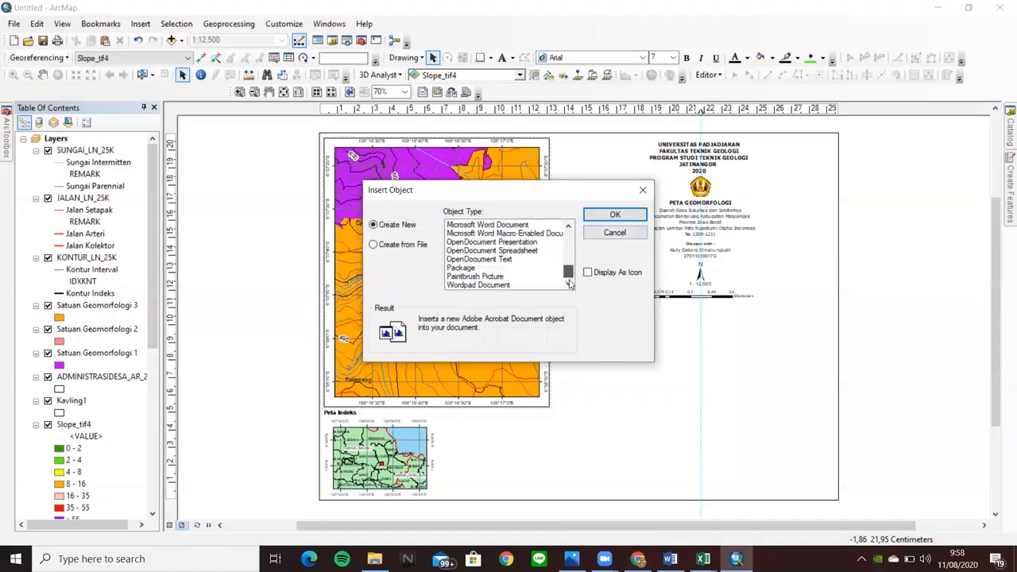
{"action": "left_click", "coordinate": [523, 252]}
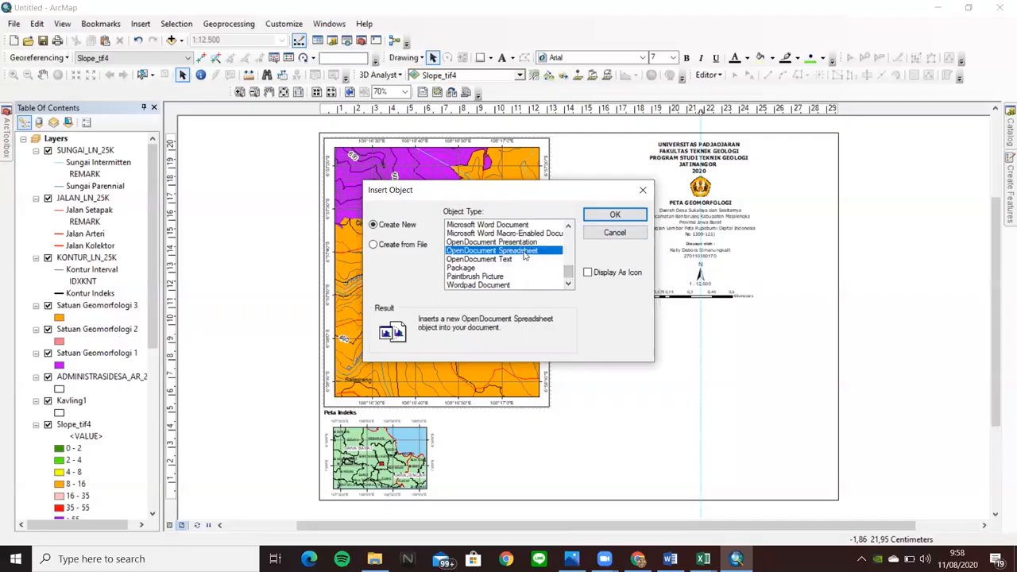
{"action": "left_click", "coordinate": [615, 216]}
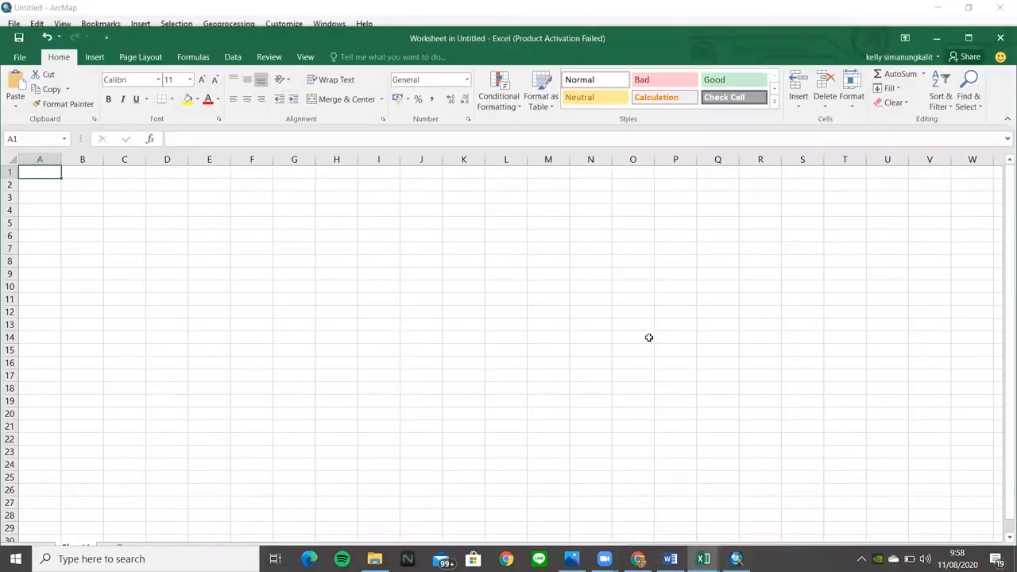
- Set aside the embedded worksheet and copy the whole geomorphology table, A1:K6, from the Data Geomorfologi workbook in Excel
{"action": "mouse_move", "coordinate": [704, 559]}
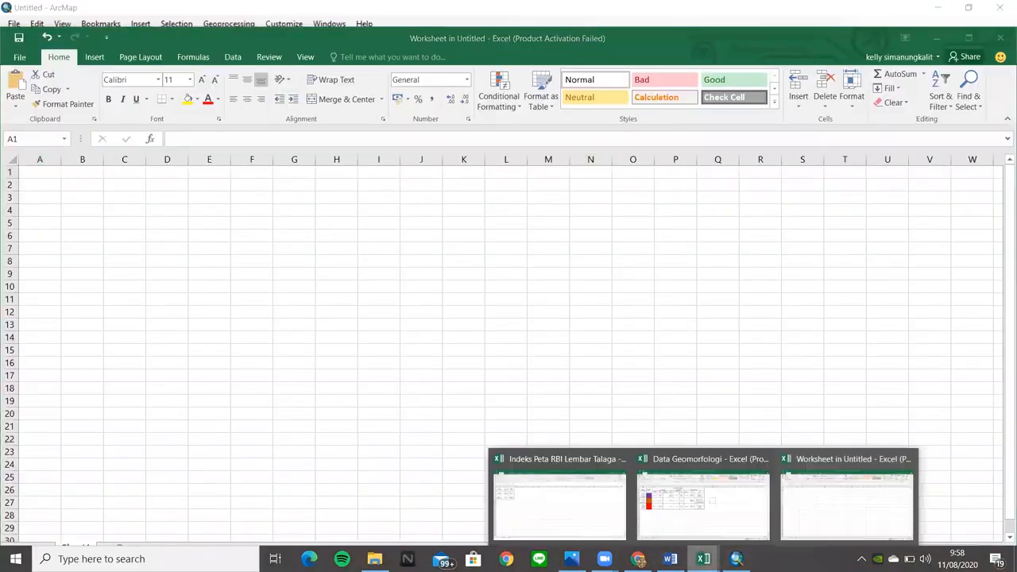
{"action": "left_click", "coordinate": [723, 497]}
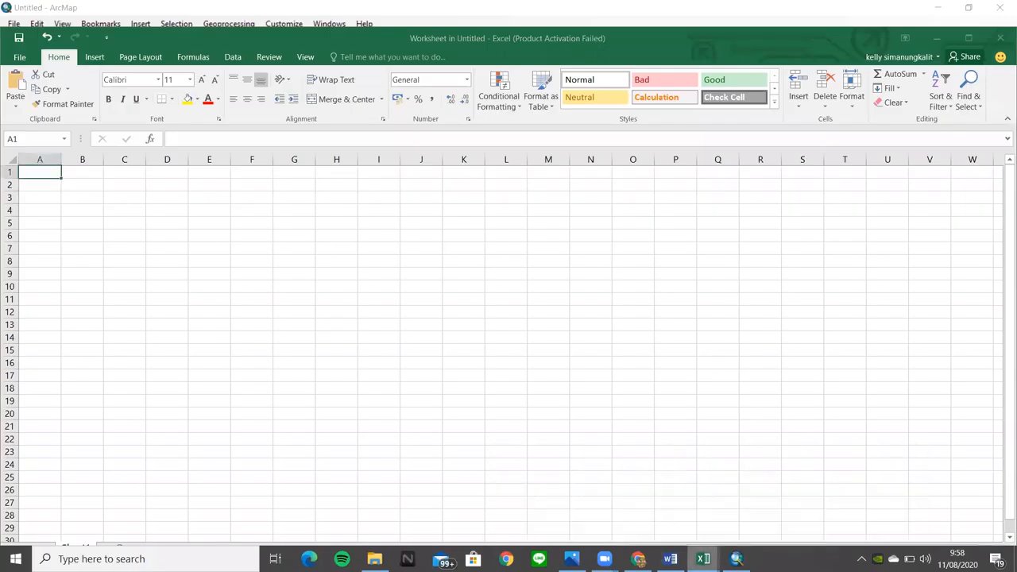
{"action": "left_click", "coordinate": [703, 559]}
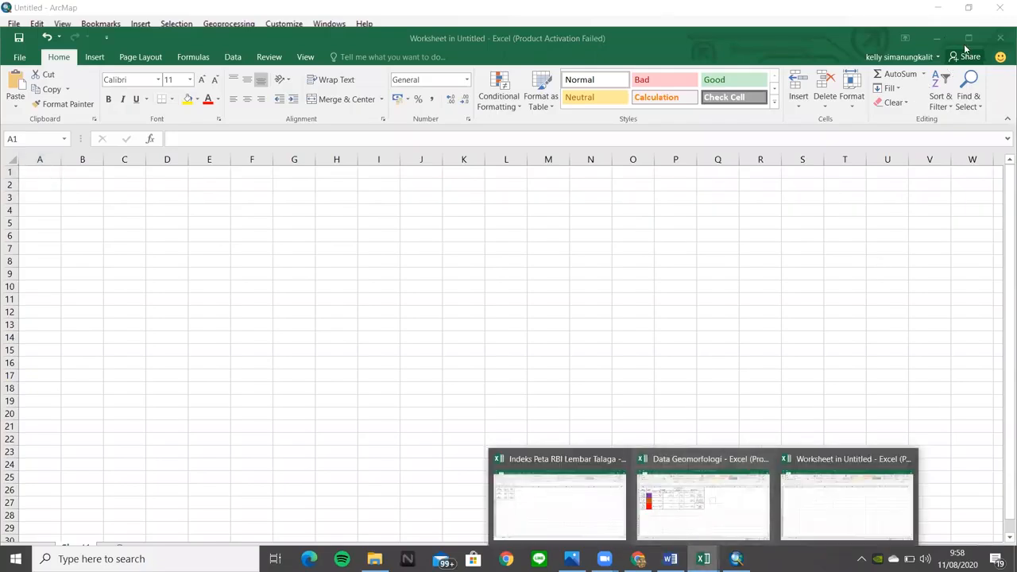
{"action": "left_click", "coordinate": [930, 35]}
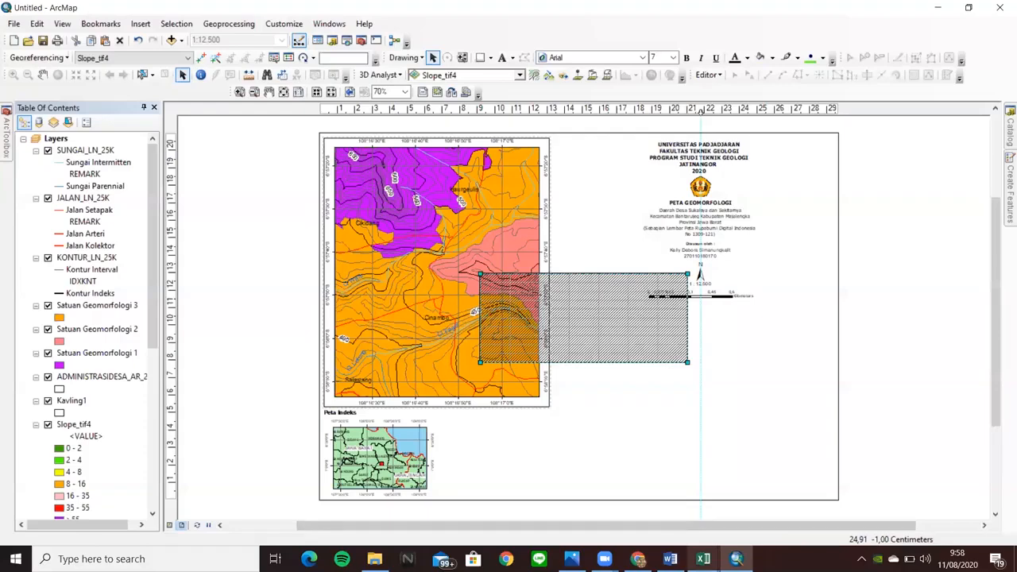
{"action": "mouse_move", "coordinate": [703, 559]}
{"action": "left_click", "coordinate": [709, 501]}
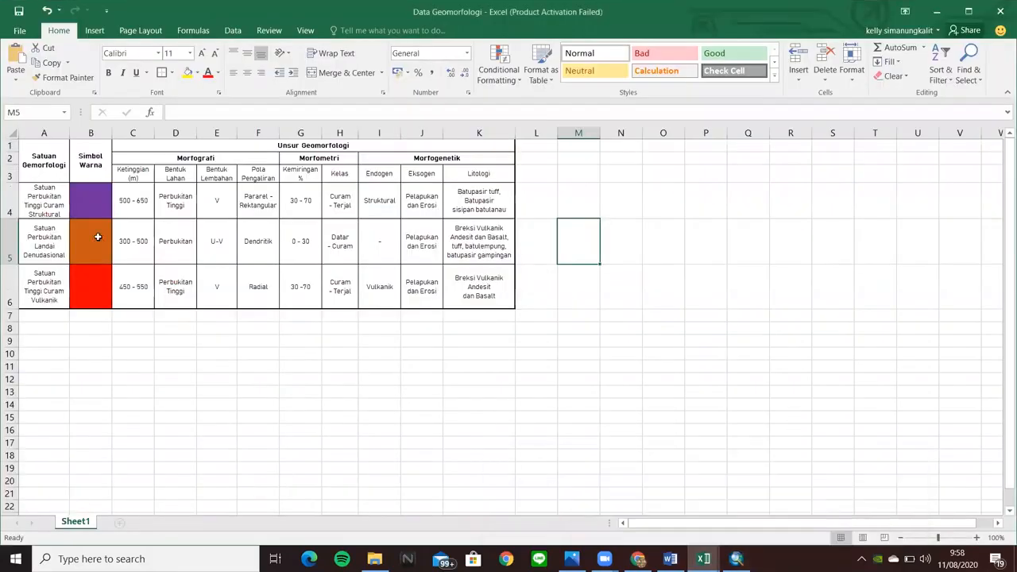
{"action": "left_click_drag", "start_coordinate": [36, 161], "coordinate": [450, 296]}
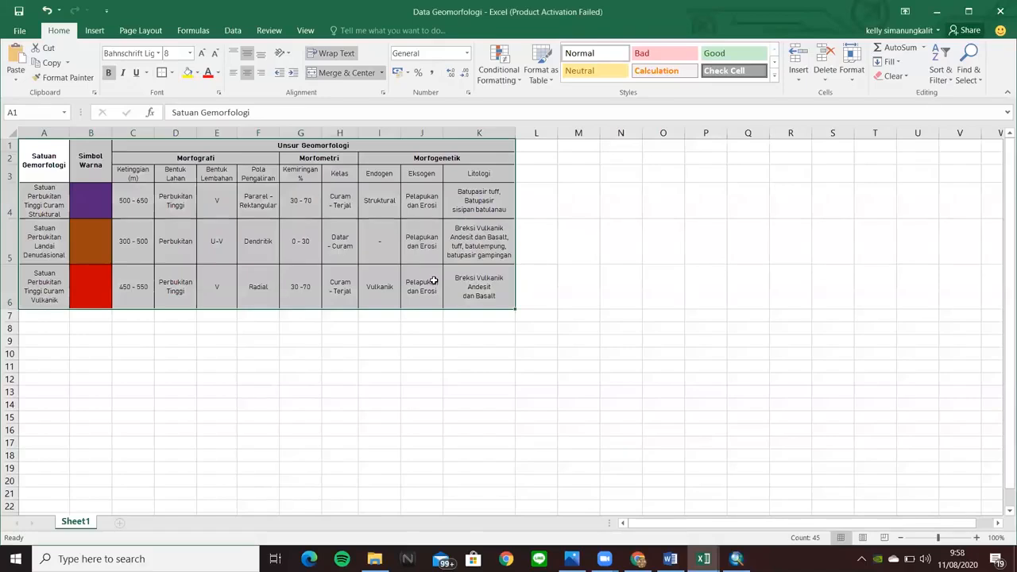
{"action": "key", "text": "ctrl+c"}
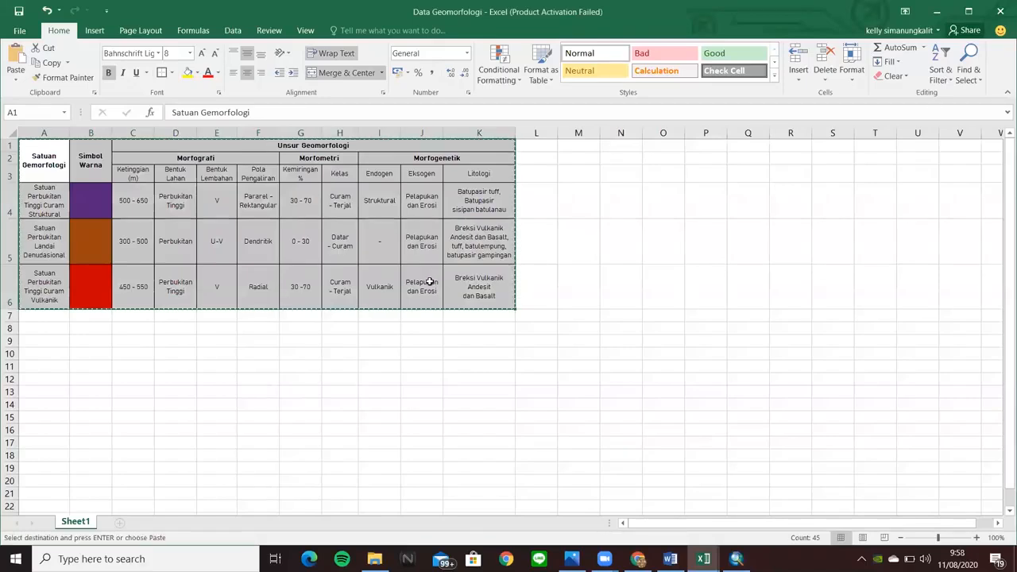
- Open the spreadsheet object placed in the ArcMap layout and paste the geomorphology table at cell A1
{"action": "left_click", "coordinate": [938, 12]}
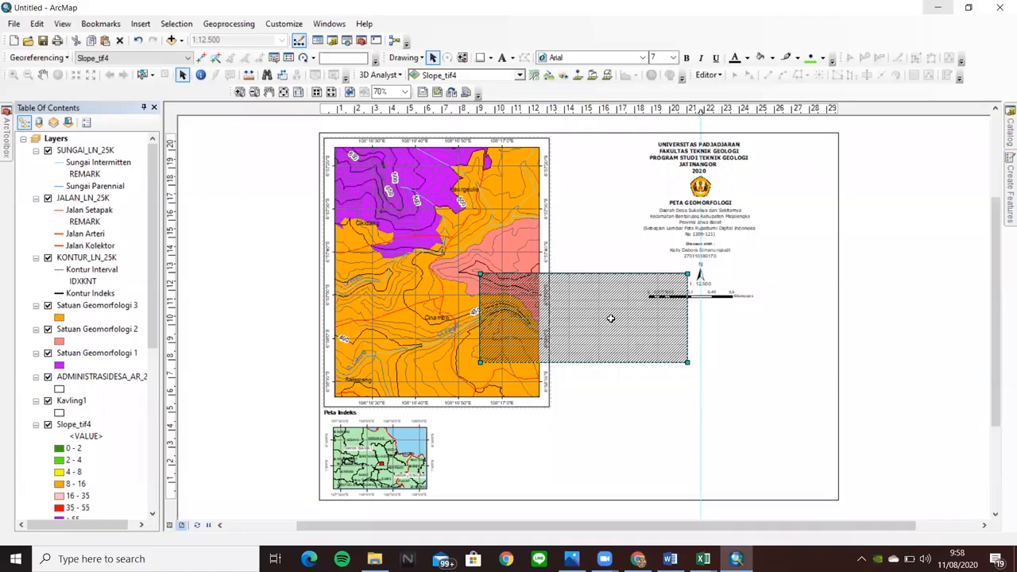
{"action": "double_click", "coordinate": [613, 329]}
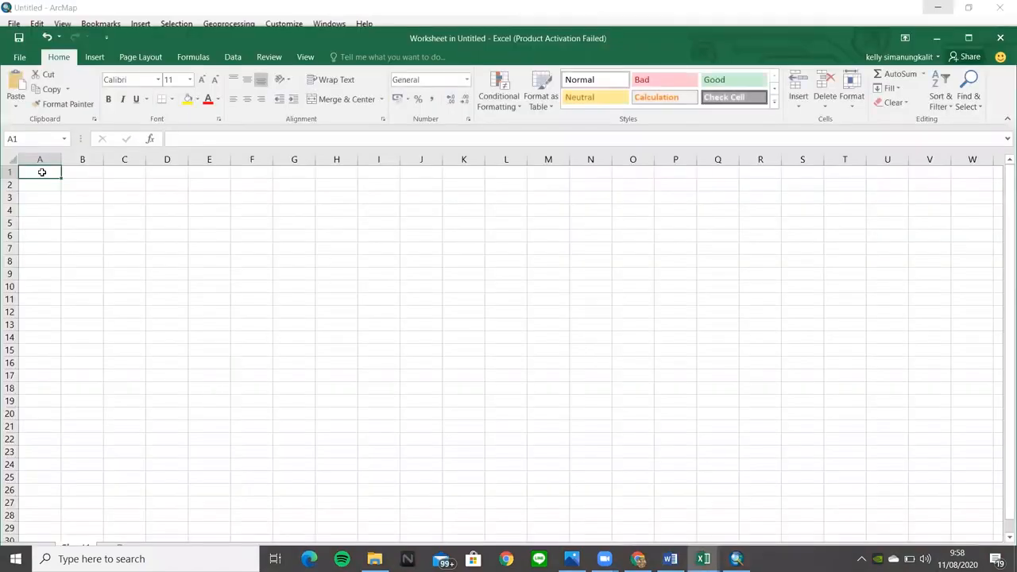
{"action": "key", "text": "ctrl+v"}
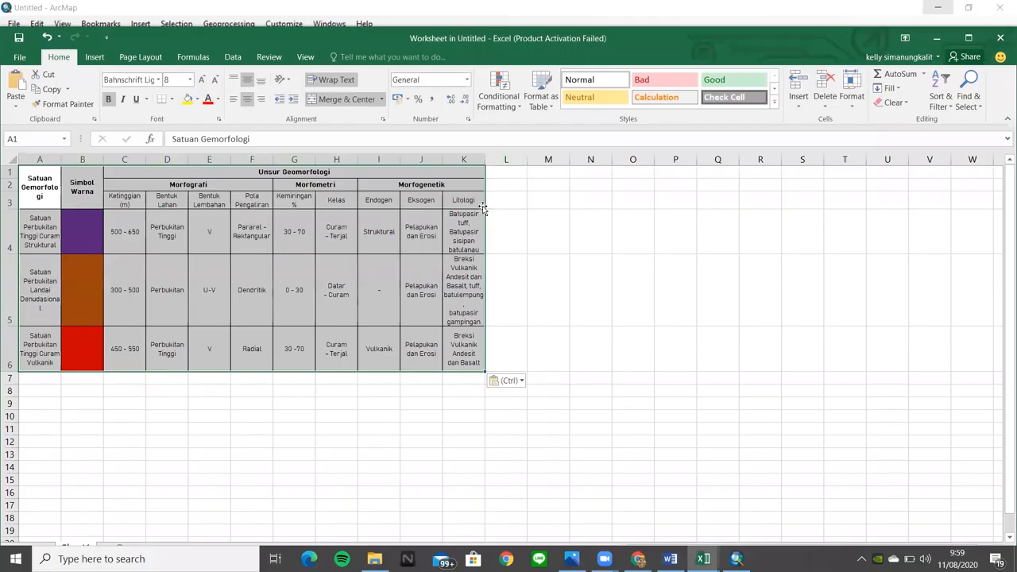
- Widen the Satuan Gemorfologi and Litologi columns and reduce the height of row 5 so the table fits its text compactly
{"action": "left_click", "coordinate": [504, 237]}
{"action": "left_click_drag", "start_coordinate": [482, 160], "coordinate": [494, 161]}
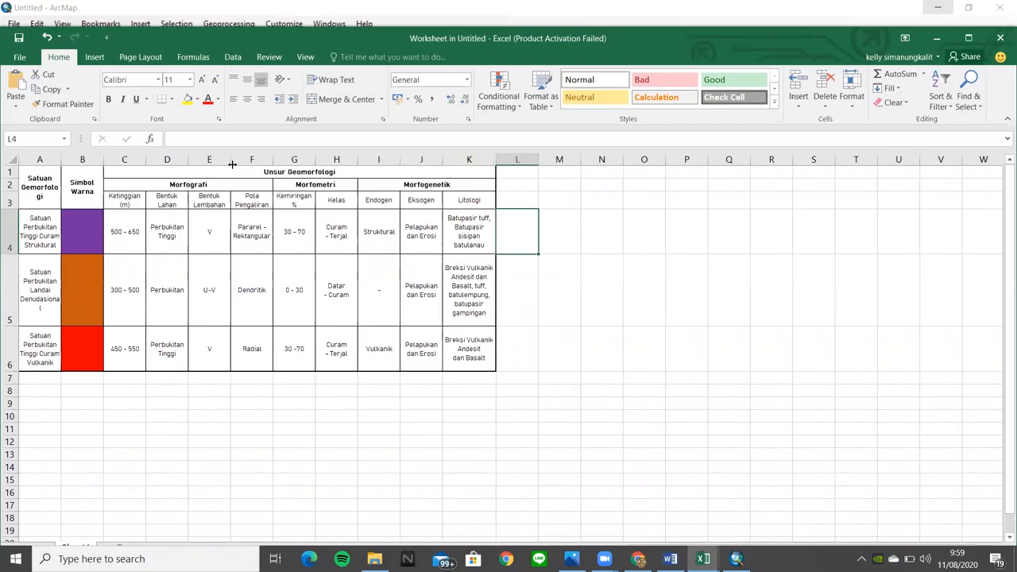
{"action": "left_click_drag", "start_coordinate": [61, 160], "coordinate": [70, 160]}
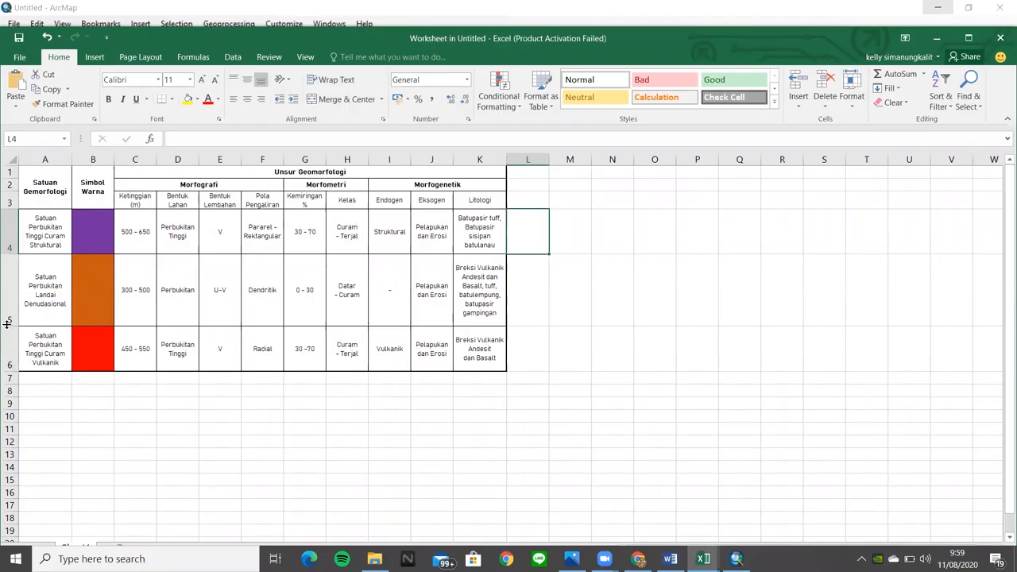
{"action": "left_click_drag", "start_coordinate": [507, 156], "coordinate": [518, 157]}
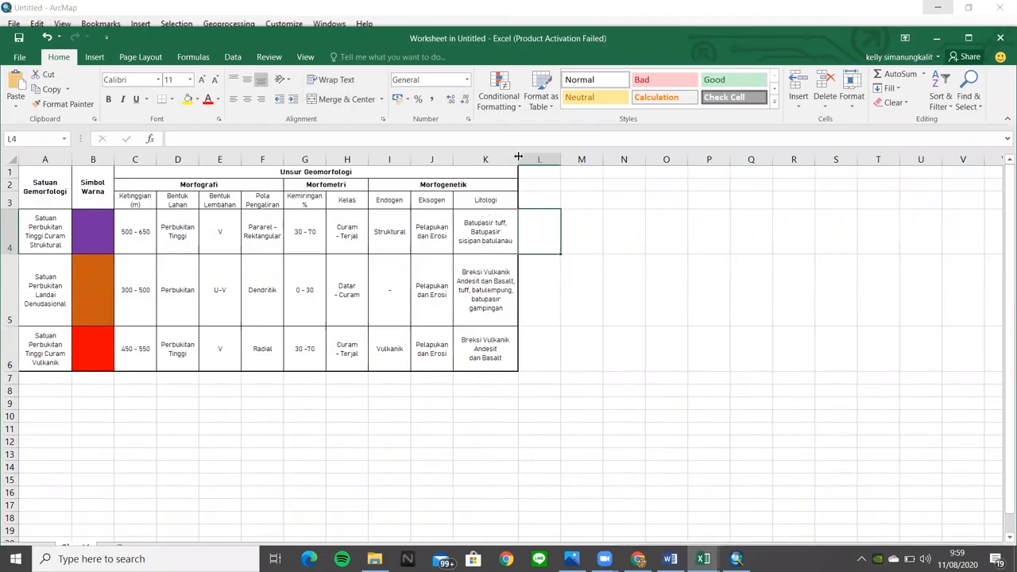
{"action": "left_click_drag", "start_coordinate": [16, 326], "coordinate": [15, 316]}
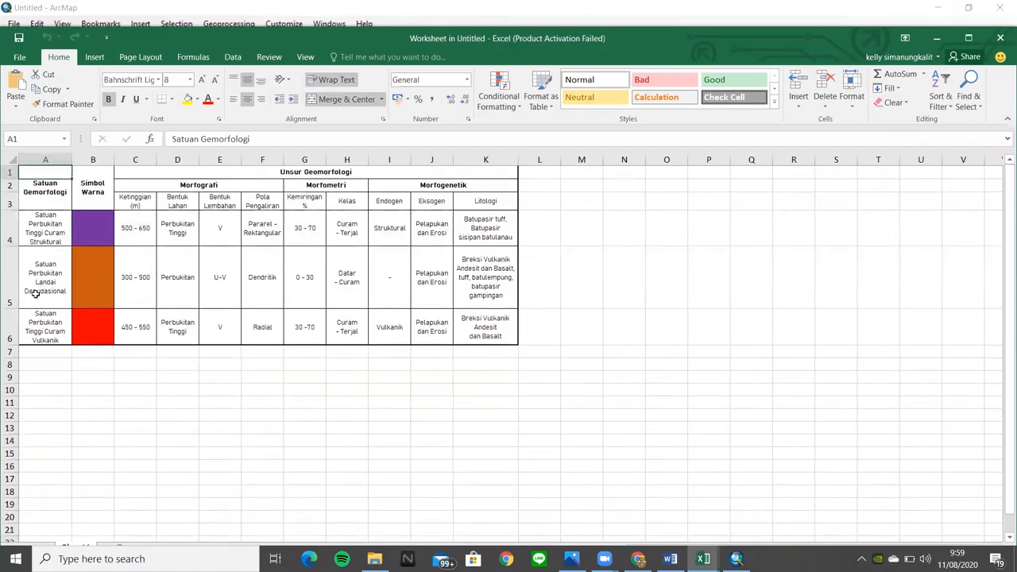
{"action": "left_click_drag", "start_coordinate": [11, 309], "coordinate": [8, 297]}
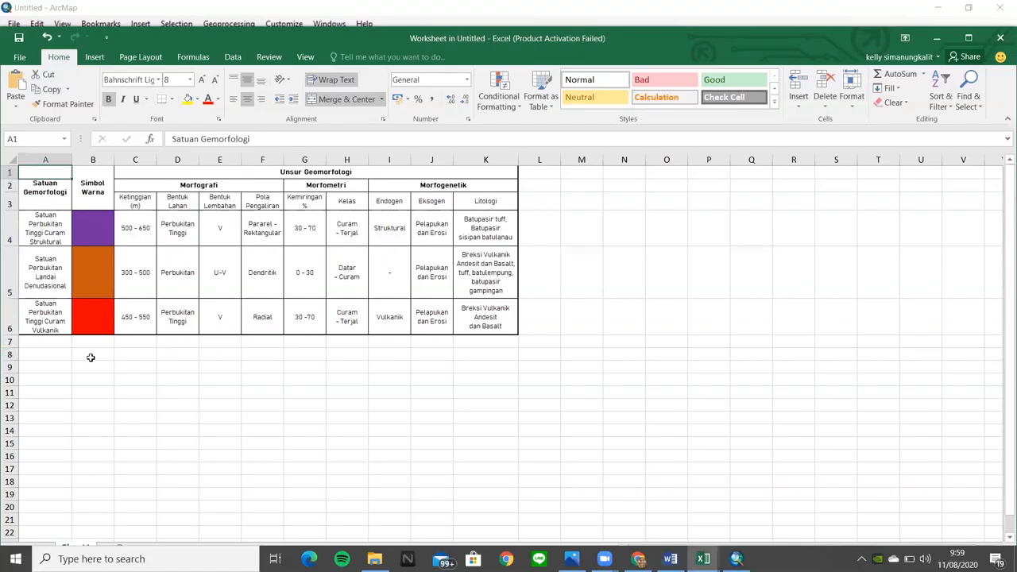
- Set the font size of the whole pasted table, A1:K6, to 7
{"action": "mouse_move", "coordinate": [41, 172]}
{"action": "left_mouse_down"}
{"action": "mouse_move", "coordinate": [486, 278]}
{"action": "mouse_move", "coordinate": [486, 318]}
{"action": "left_mouse_up"}
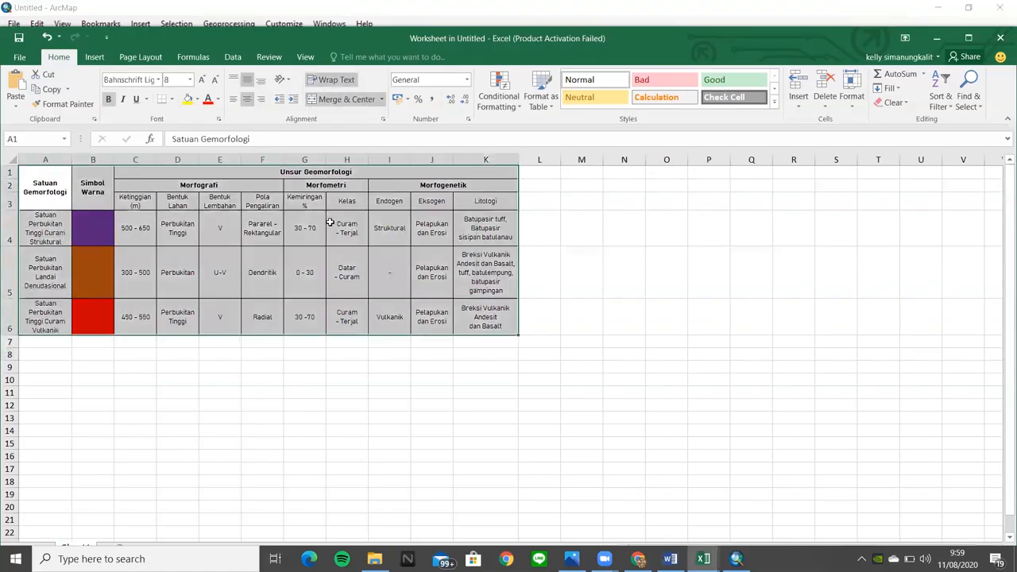
{"action": "left_click", "coordinate": [190, 80]}
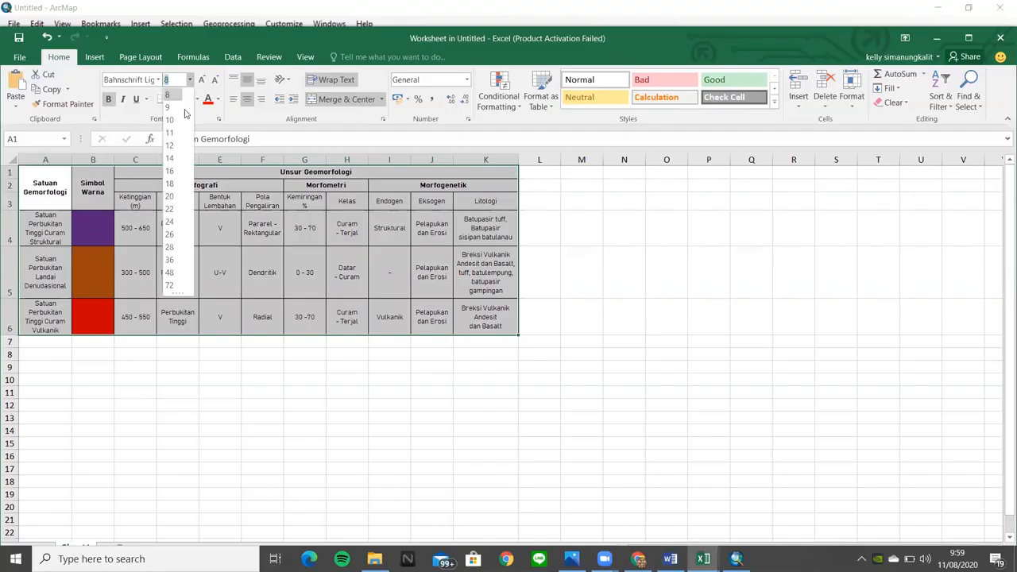
{"action": "key", "text": "BackSpace"}
{"action": "key", "text": "Return"}
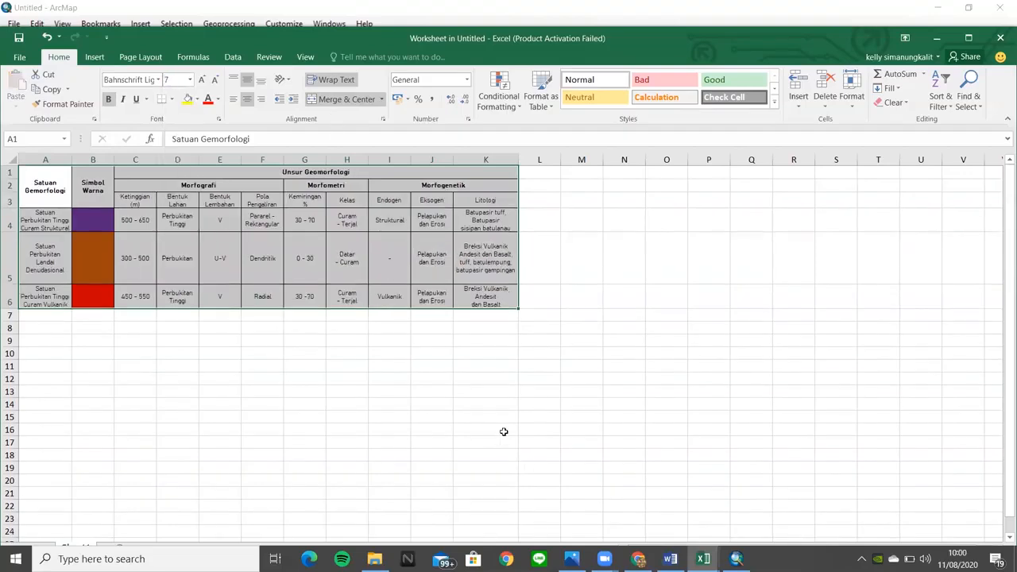
- Increase the heights of rows 4 and 6 and narrow the Satuan Gemorfologi column so the wrapped unit names fit
{"action": "left_click", "coordinate": [175, 327]}
{"action": "left_click_drag", "start_coordinate": [14, 309], "coordinate": [14, 315]}
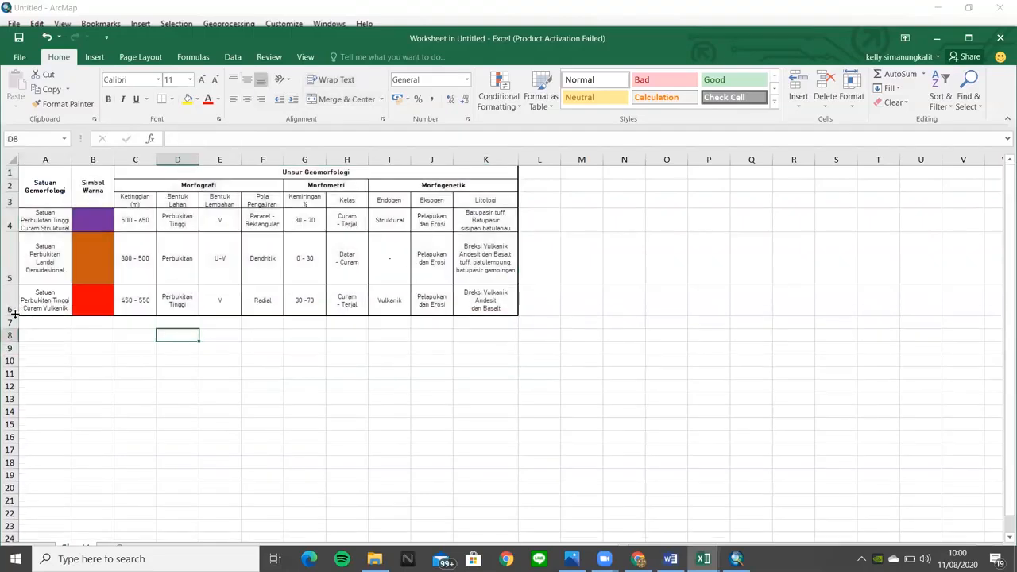
{"action": "left_click_drag", "start_coordinate": [10, 229], "coordinate": [10, 255]}
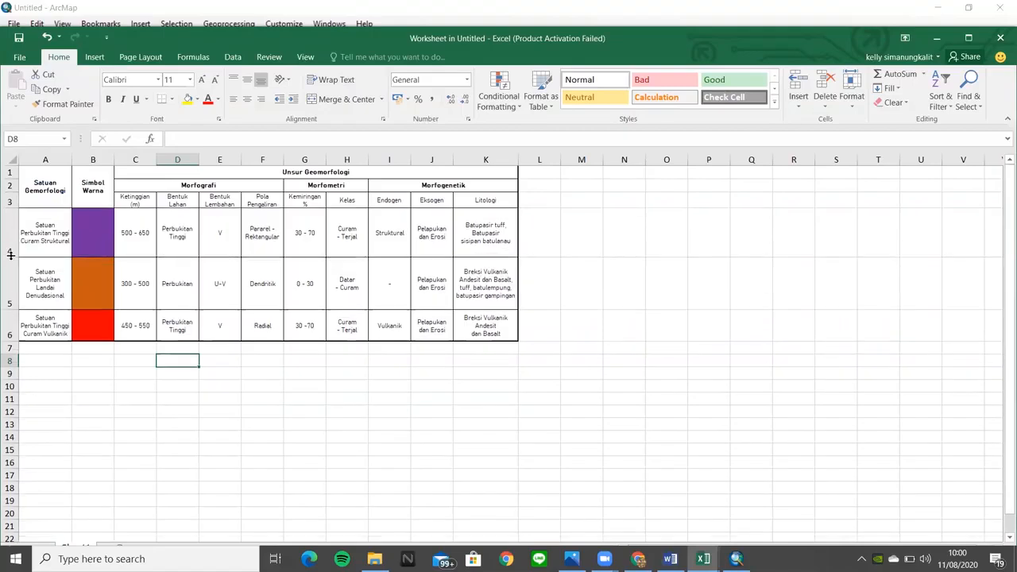
{"action": "left_click_drag", "start_coordinate": [71, 159], "coordinate": [61, 159]}
{"action": "left_click", "coordinate": [11, 337]}
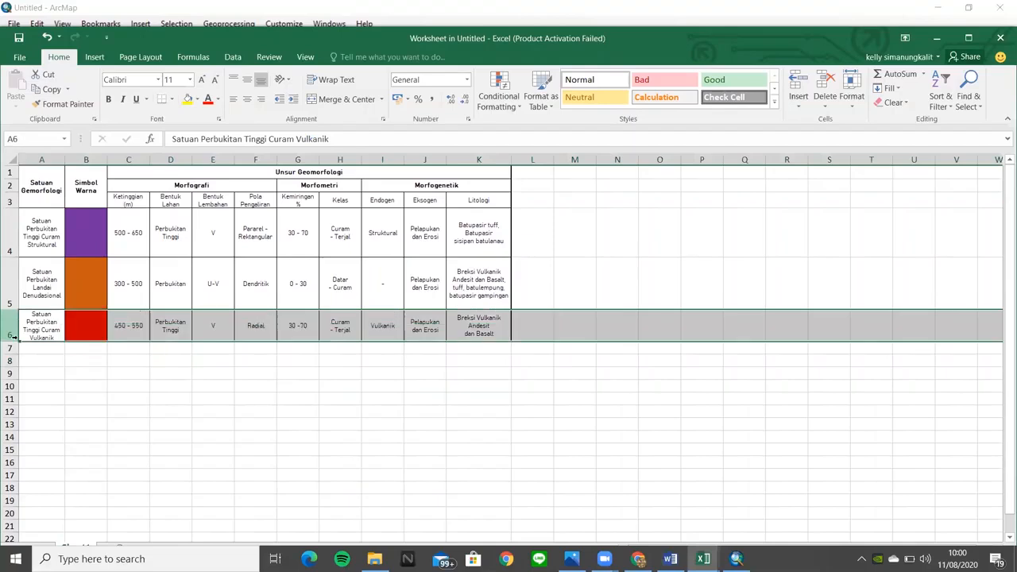
{"action": "left_click", "coordinate": [21, 362]}
{"action": "left_click_drag", "start_coordinate": [10, 341], "coordinate": [11, 349]}
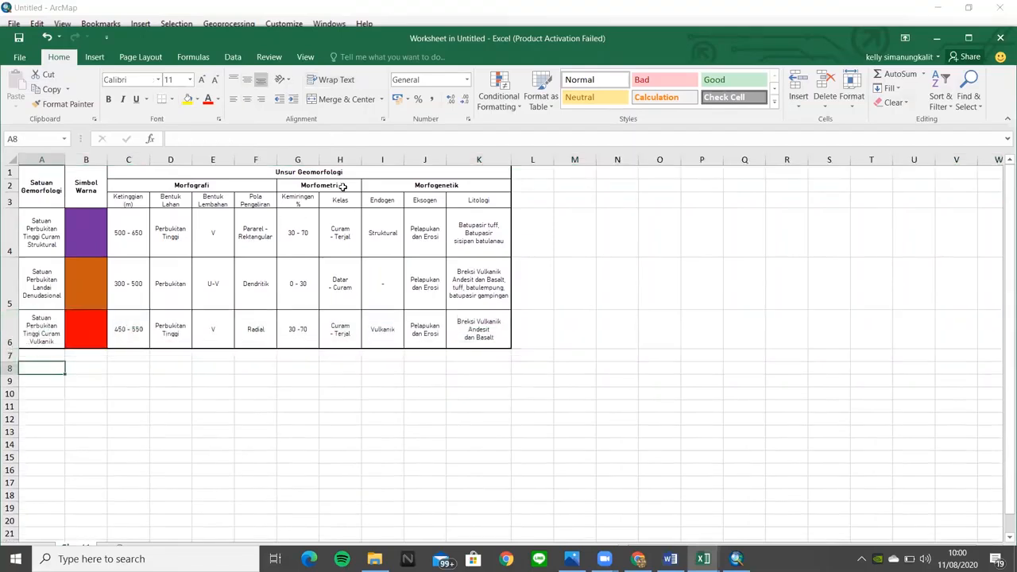
- Close the embedded worksheet and reposition the table in the ArcMap layout between the map frame and the page's right border, below the scale bar
{"action": "left_click", "coordinate": [999, 38]}
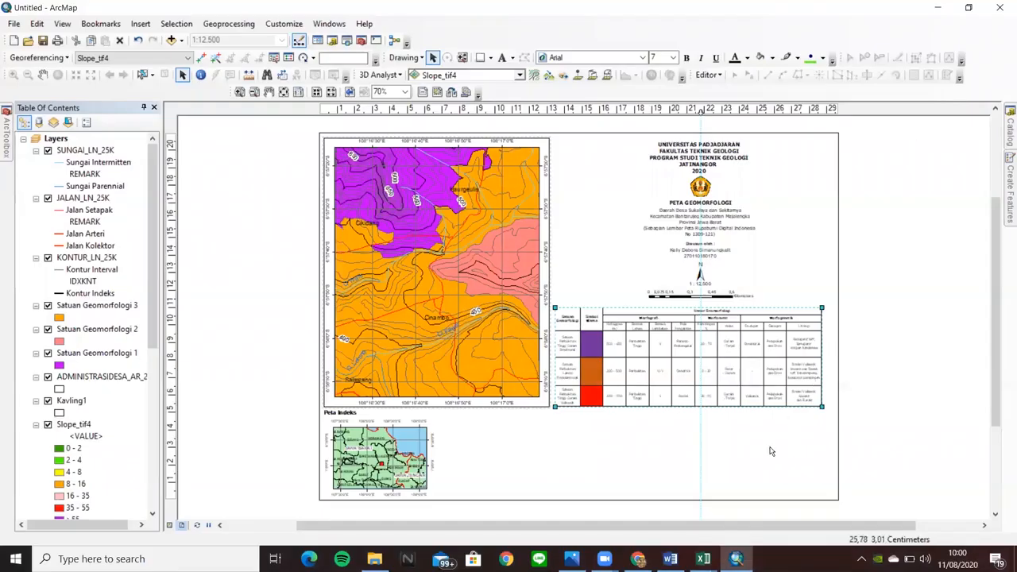
{"action": "left_click", "coordinate": [774, 363]}
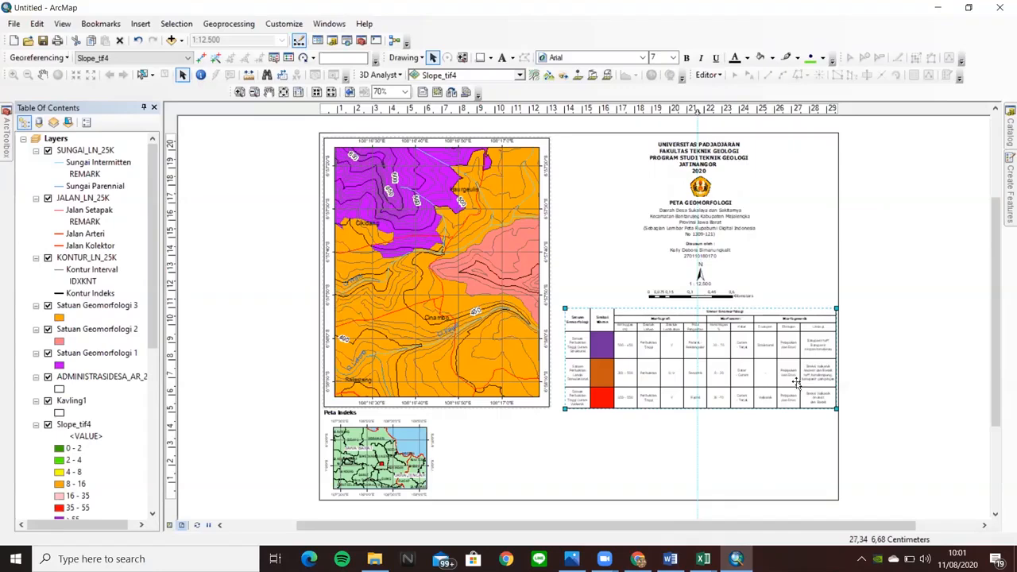
{"action": "left_click_drag", "start_coordinate": [796, 383], "coordinate": [783, 382]}
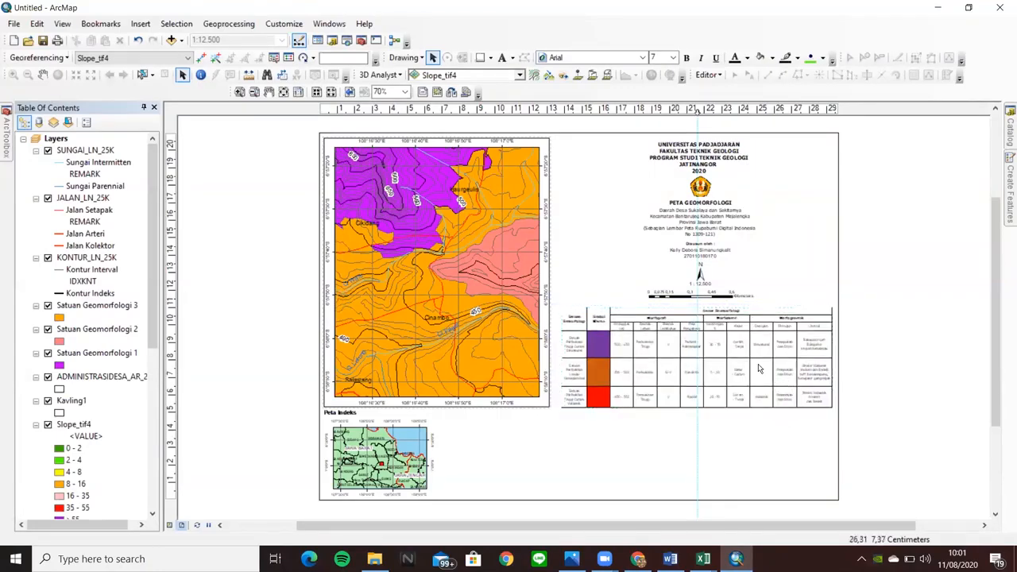
- Examine the legibility of the geomorphology table in the layout and the free space beneath it
{"action": "left_click", "coordinate": [597, 368]}
{"action": "scroll", "coordinate": [612, 346], "scroll_direction": "up", "scroll_amount": 2}
{"action": "scroll", "coordinate": [616, 347], "scroll_direction": "up", "scroll_amount": 1}
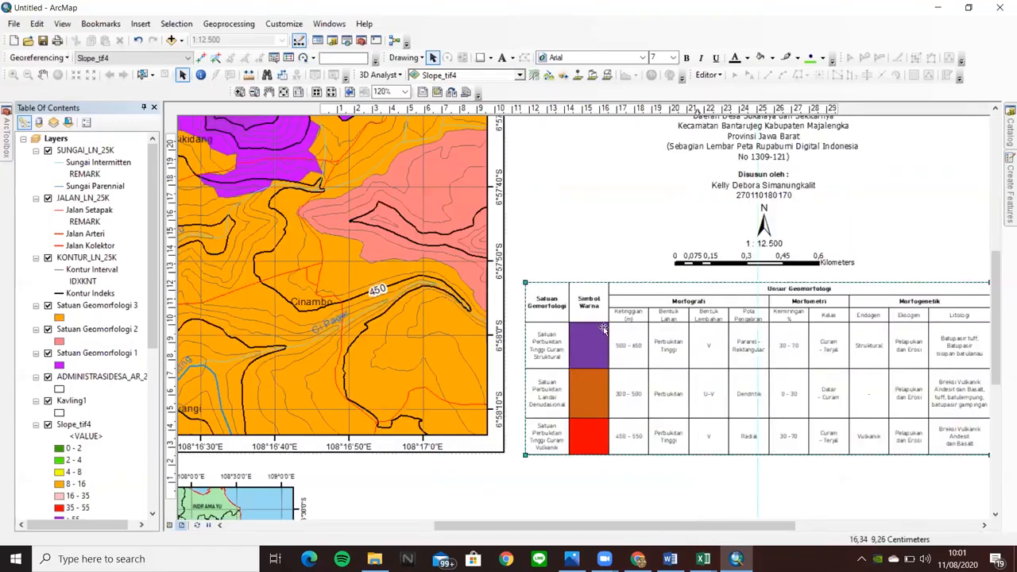
{"action": "left_click", "coordinate": [634, 485]}
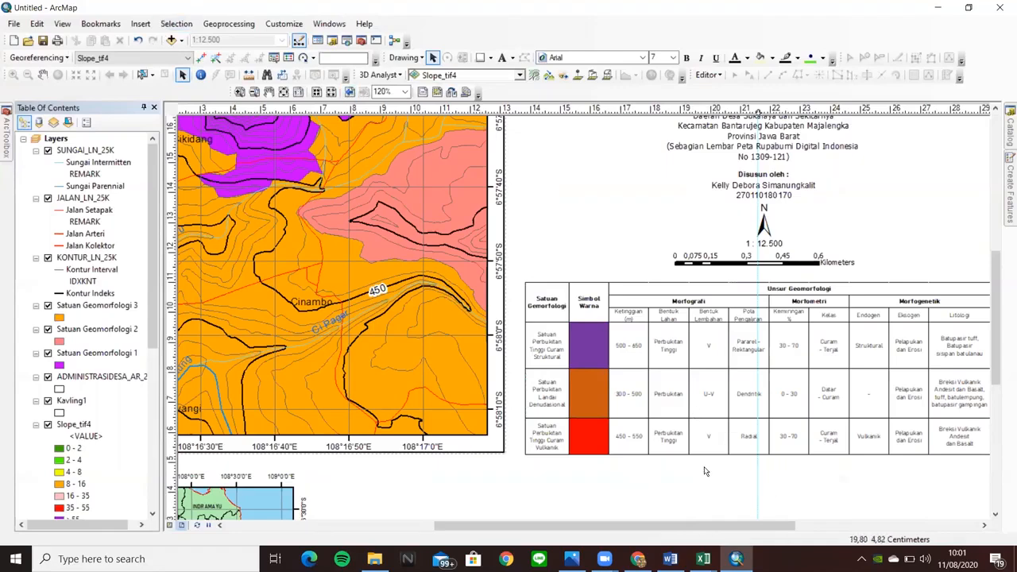
{"action": "scroll", "coordinate": [714, 475], "scroll_direction": "down", "scroll_amount": 2}
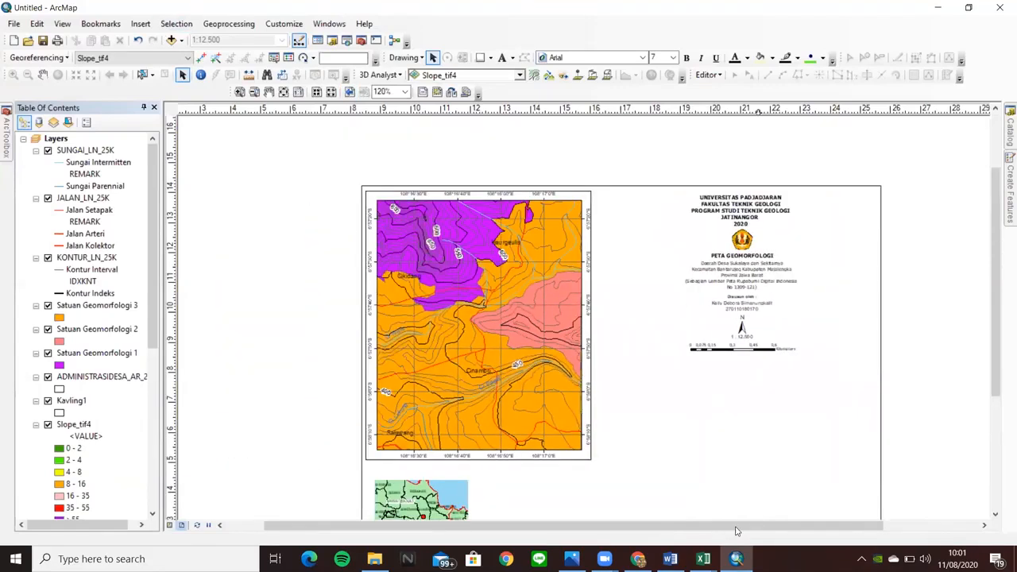
{"action": "left_click_drag", "start_coordinate": [842, 527], "coordinate": [883, 526]}
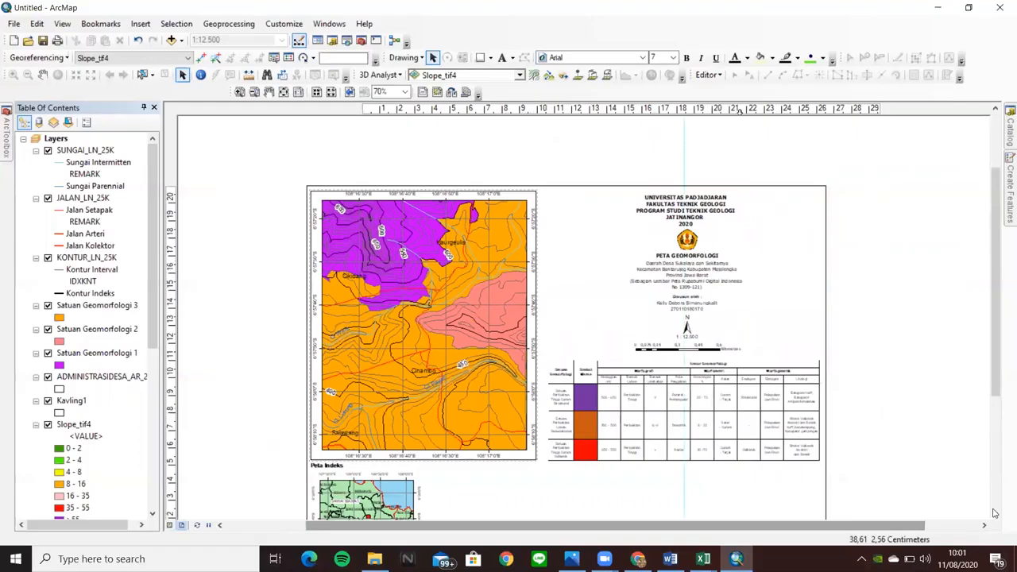
{"action": "left_click", "coordinate": [1000, 516]}
{"action": "left_click", "coordinate": [1000, 516]}
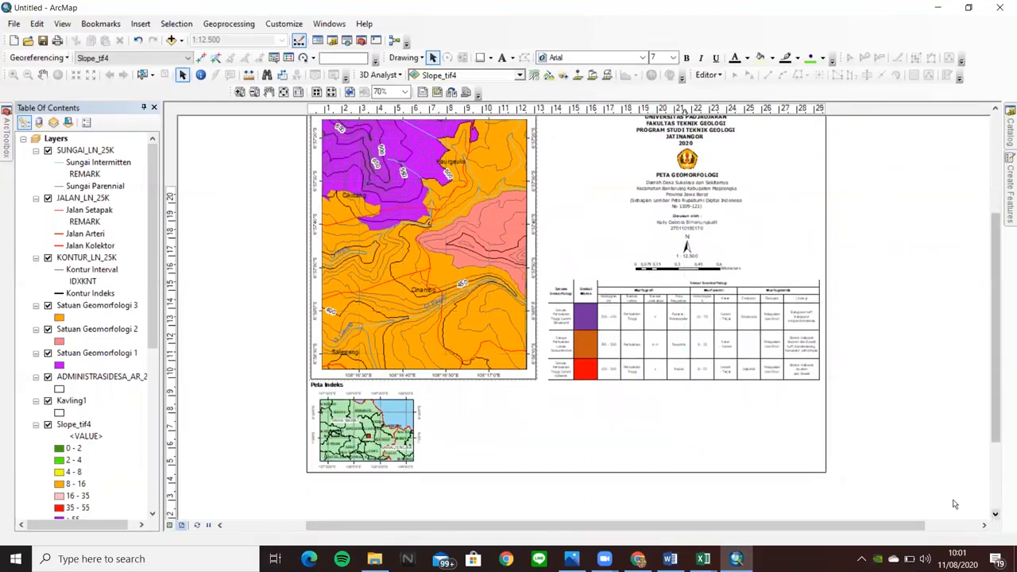
{"action": "scroll", "coordinate": [550, 352], "scroll_direction": "up", "scroll_amount": 2}
{"action": "scroll", "coordinate": [579, 360], "scroll_direction": "up", "scroll_amount": 1}
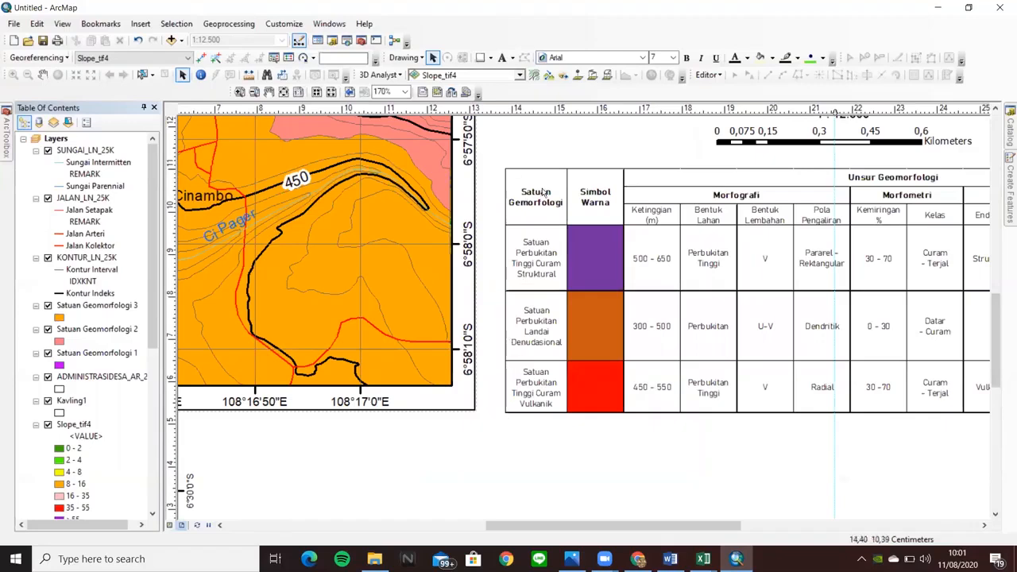
{"action": "scroll", "coordinate": [908, 469], "scroll_direction": "down", "scroll_amount": 1}
{"action": "scroll", "coordinate": [908, 470], "scroll_direction": "down", "scroll_amount": 2}
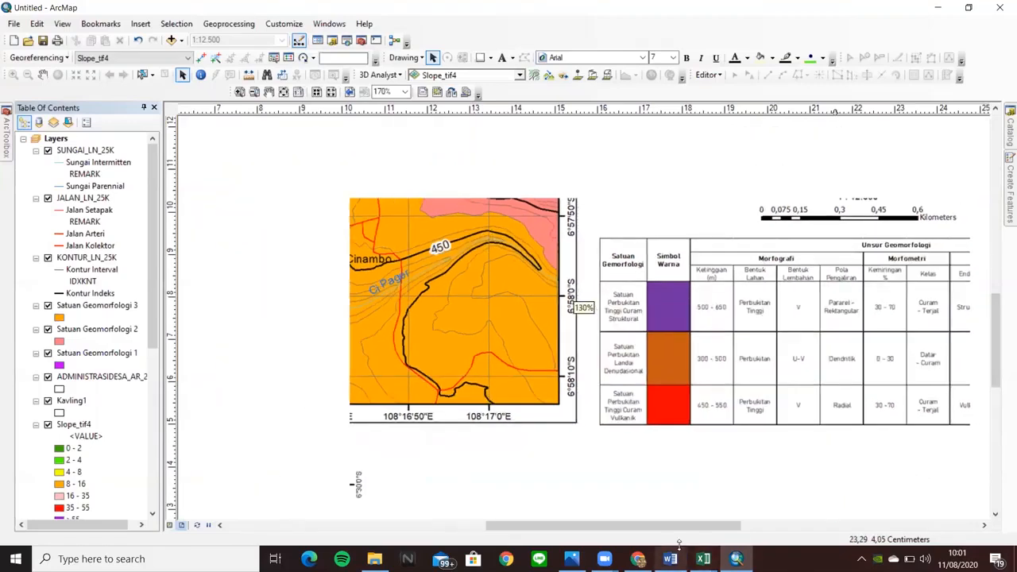
{"action": "left_click_drag", "start_coordinate": [701, 528], "coordinate": [764, 529]}
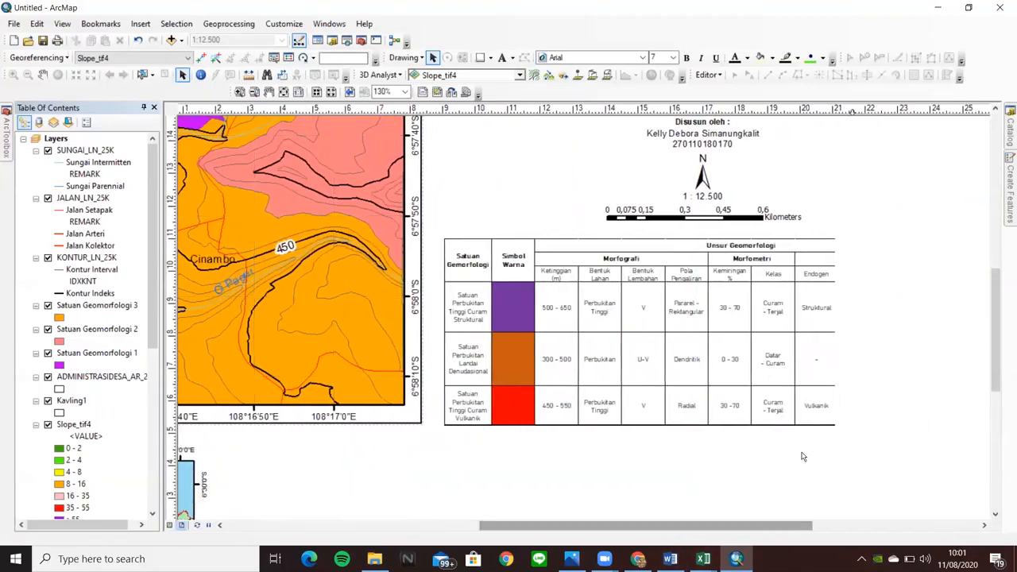
{"action": "left_click", "coordinate": [996, 515]}
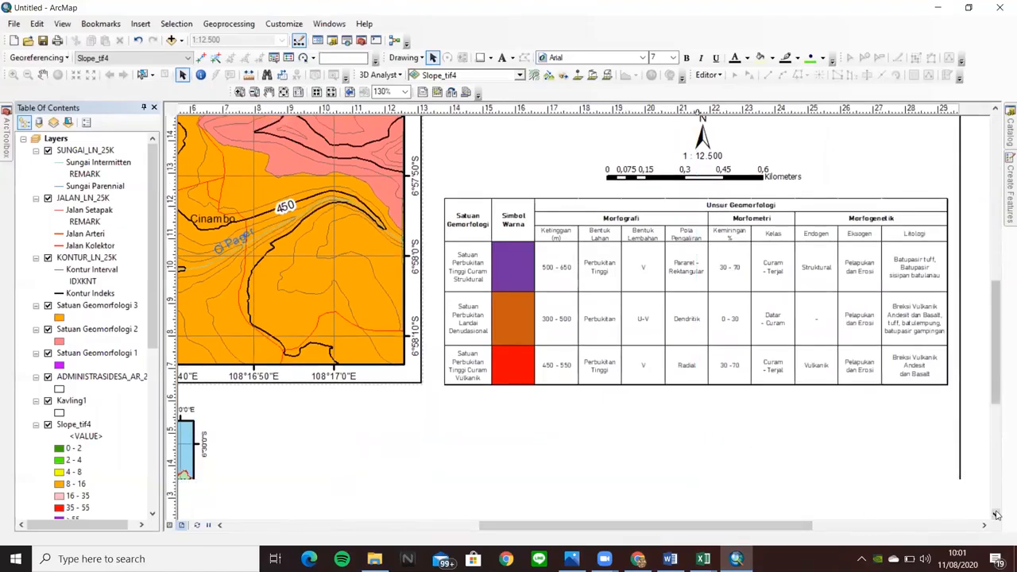
{"action": "left_click", "coordinate": [996, 515]}
{"action": "left_click", "coordinate": [996, 515]}
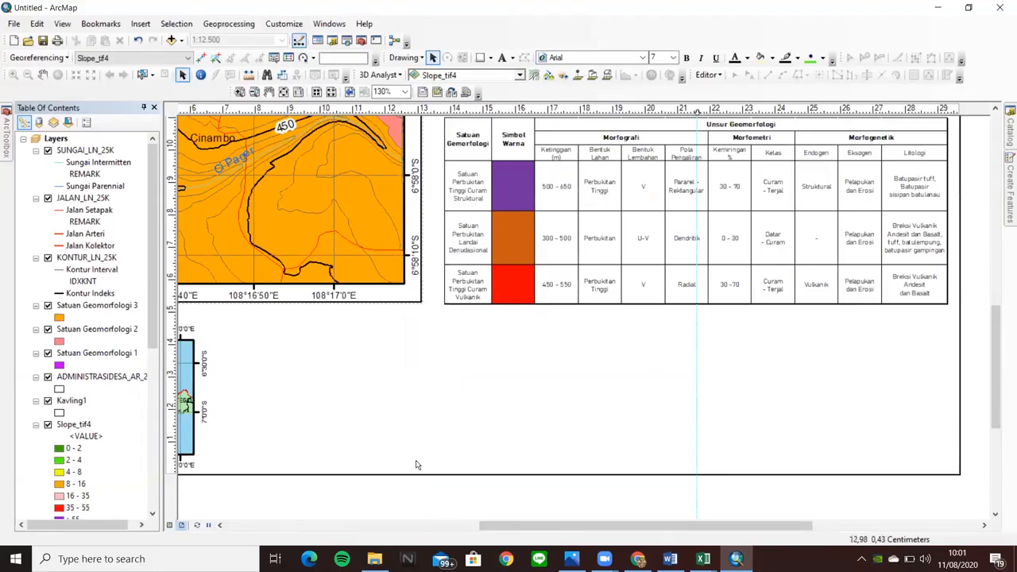
- Examine the map-sheet index on 1309-121.jpg in Photos and the matching grid in the Indeks Peta RBI Lembar Talaga workbook in Excel
{"action": "mouse_move", "coordinate": [571, 558]}
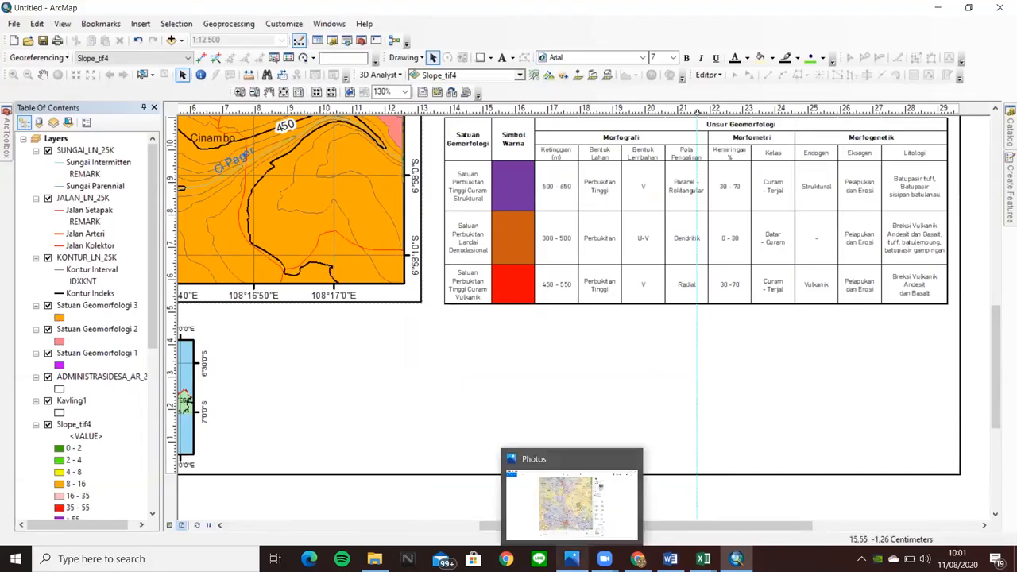
{"action": "left_click", "coordinate": [577, 526]}
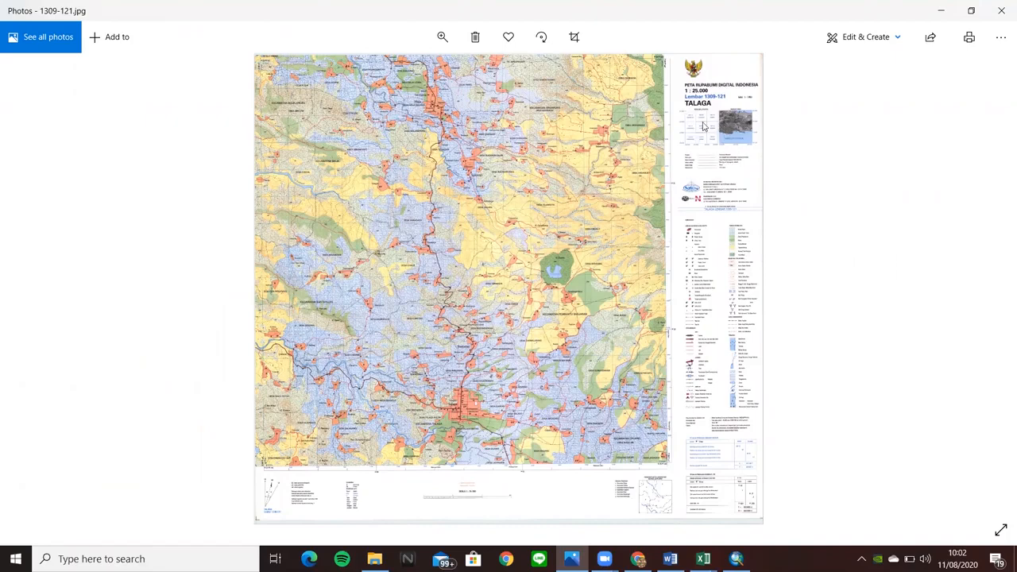
{"action": "scroll", "coordinate": [762, 178], "scroll_direction": "up", "scroll_amount": 4}
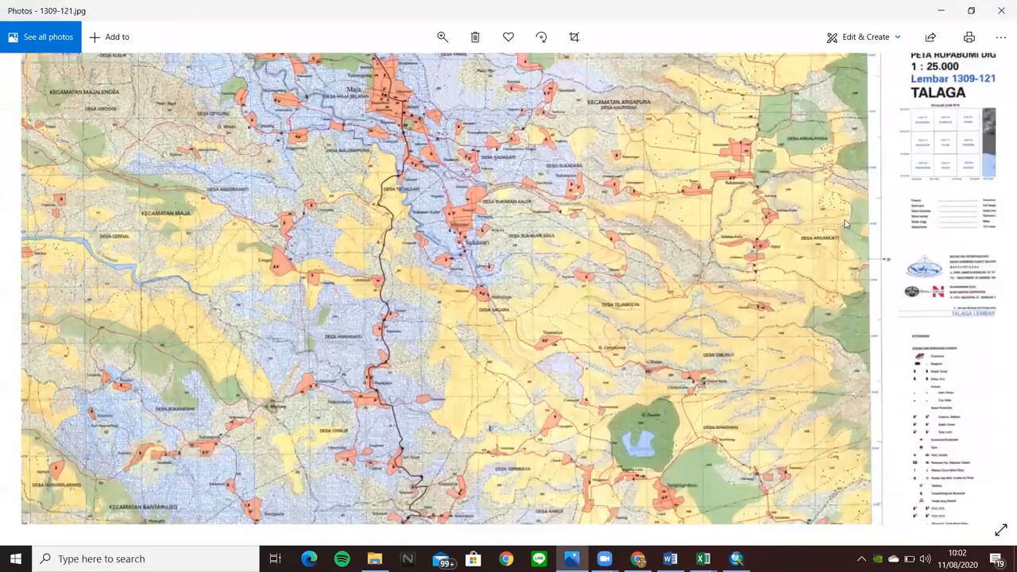
{"action": "scroll", "coordinate": [904, 200], "scroll_direction": "up", "scroll_amount": 3}
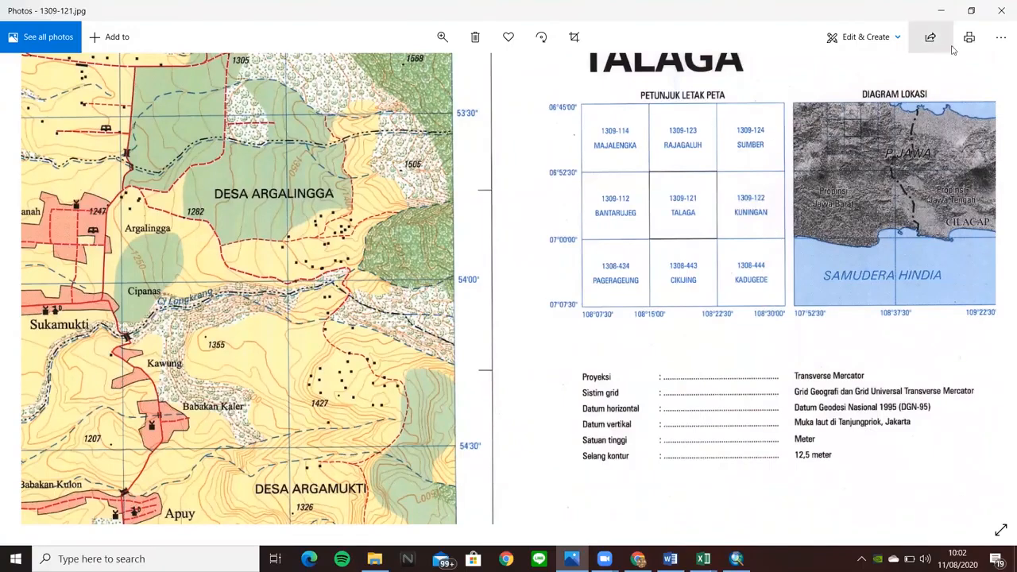
{"action": "left_click", "coordinate": [945, 14]}
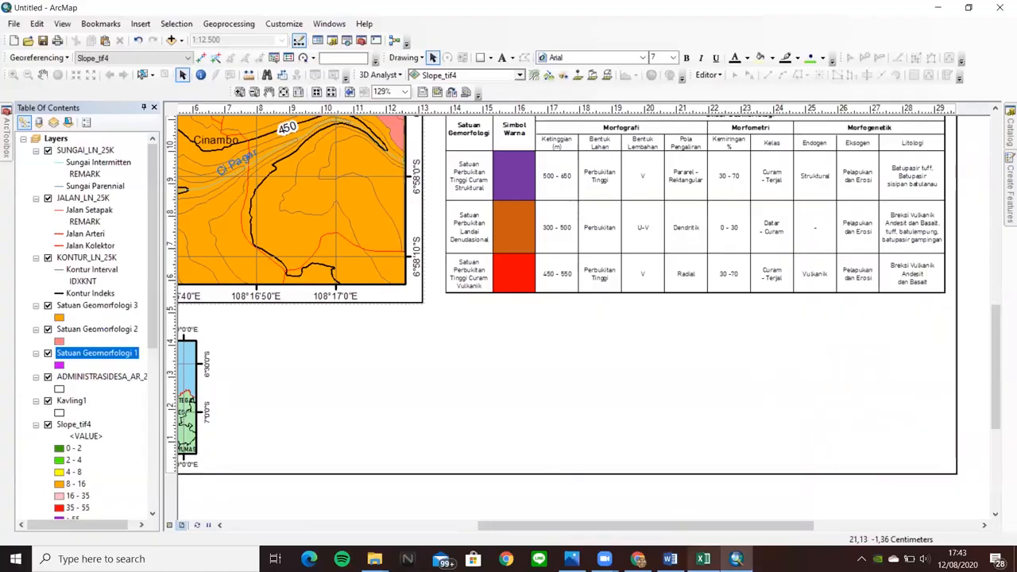
{"action": "left_click", "coordinate": [703, 559]}
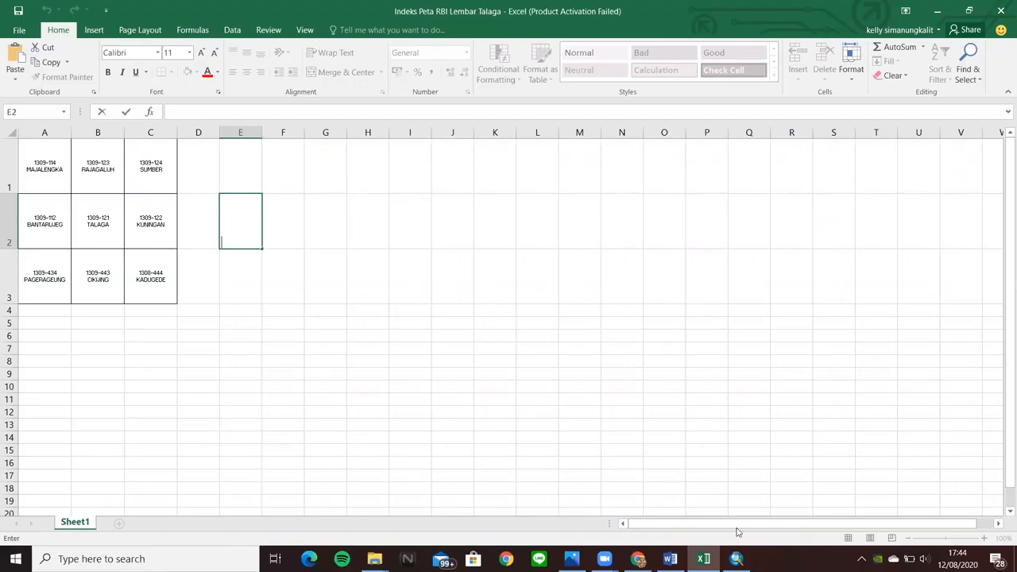
{"action": "left_click", "coordinate": [737, 559]}
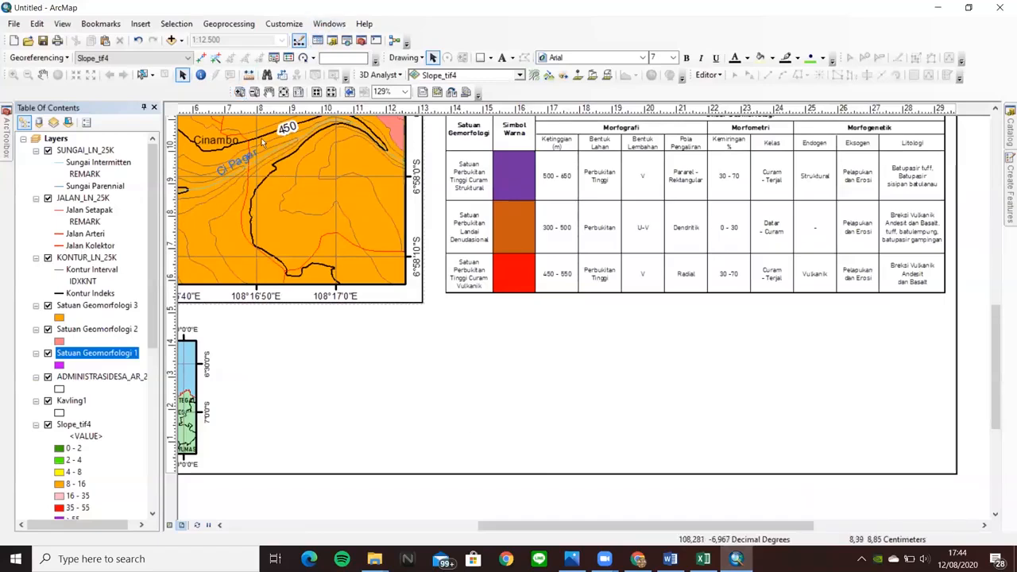
- Insert a new data frame in the ArcMap layout, placed beside the Peta Indeks map and sized about 4 by 3.5 cm
{"action": "left_click", "coordinate": [140, 25]}
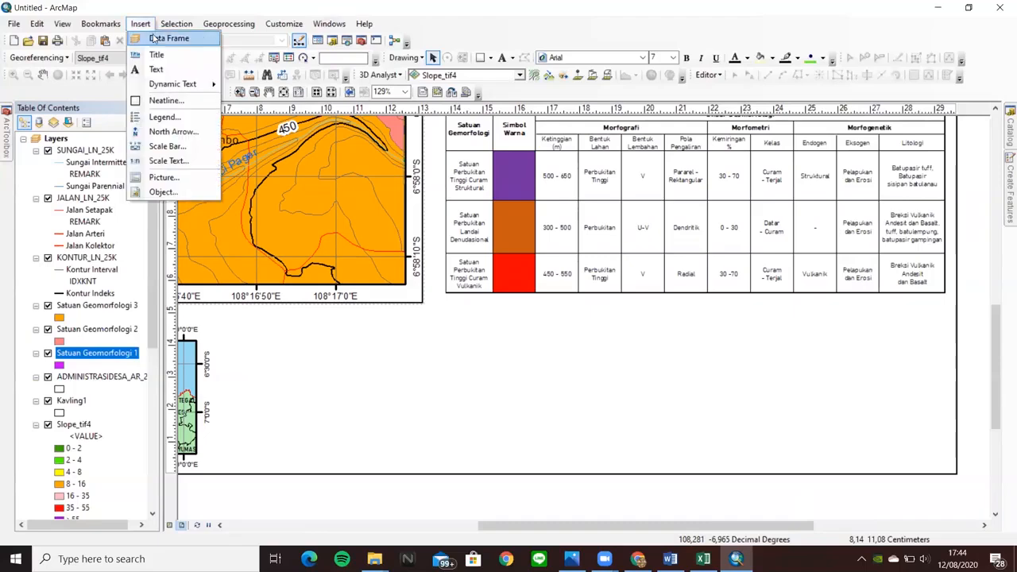
{"action": "left_click", "coordinate": [155, 39]}
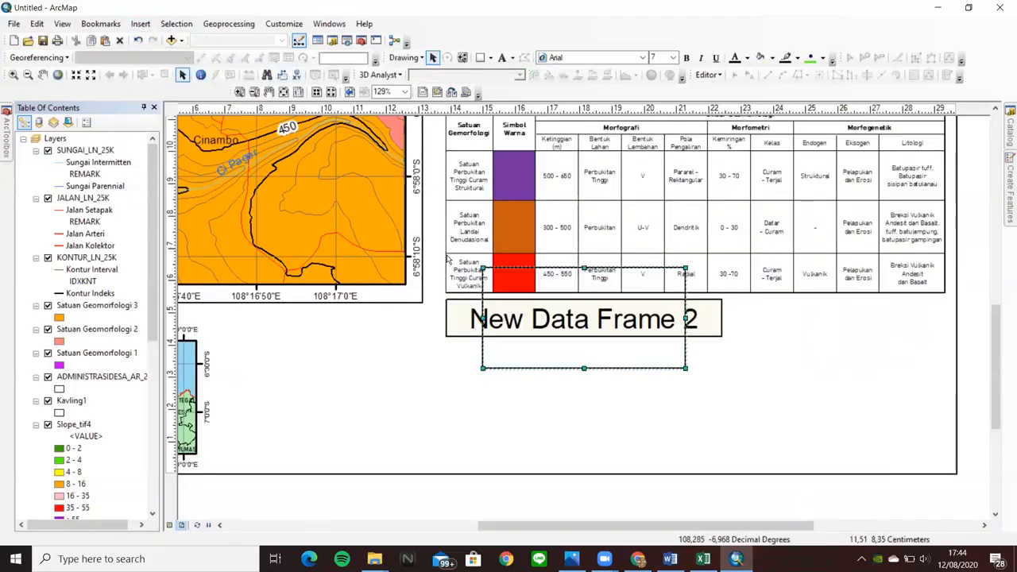
{"action": "left_click_drag", "start_coordinate": [634, 361], "coordinate": [388, 425]}
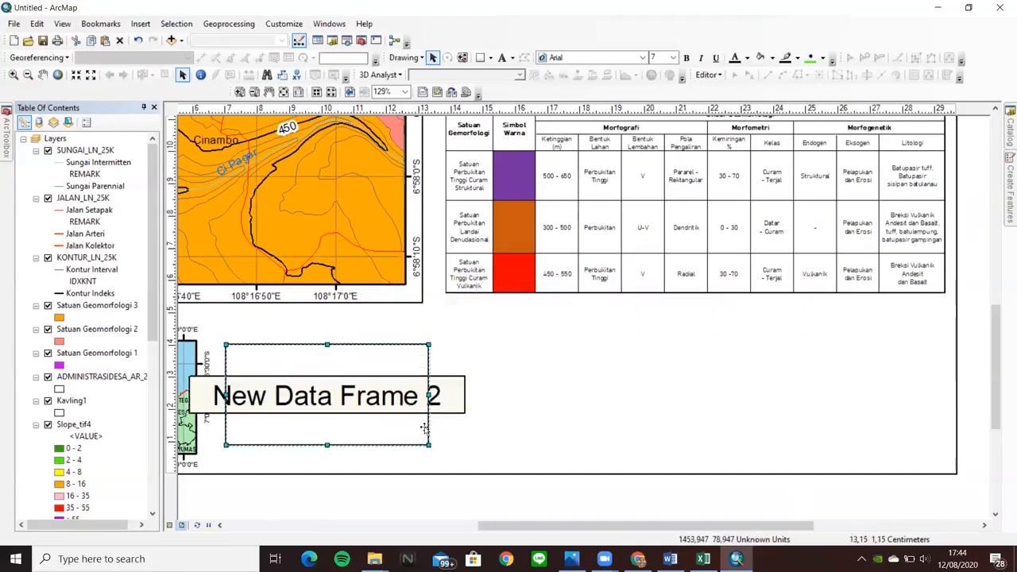
{"action": "left_click_drag", "start_coordinate": [429, 395], "coordinate": [348, 395]}
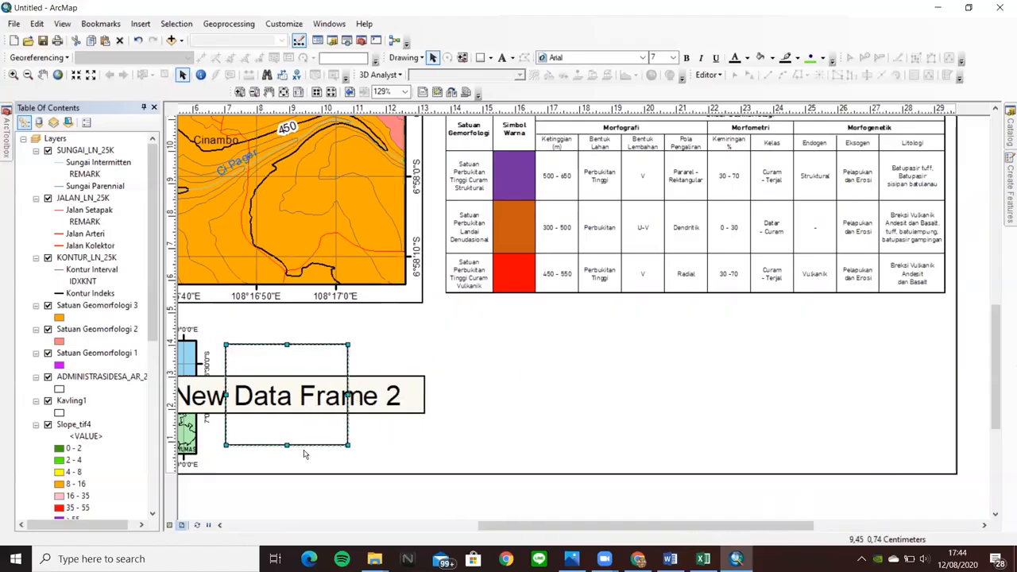
{"action": "left_click_drag", "start_coordinate": [354, 450], "coordinate": [367, 465]}
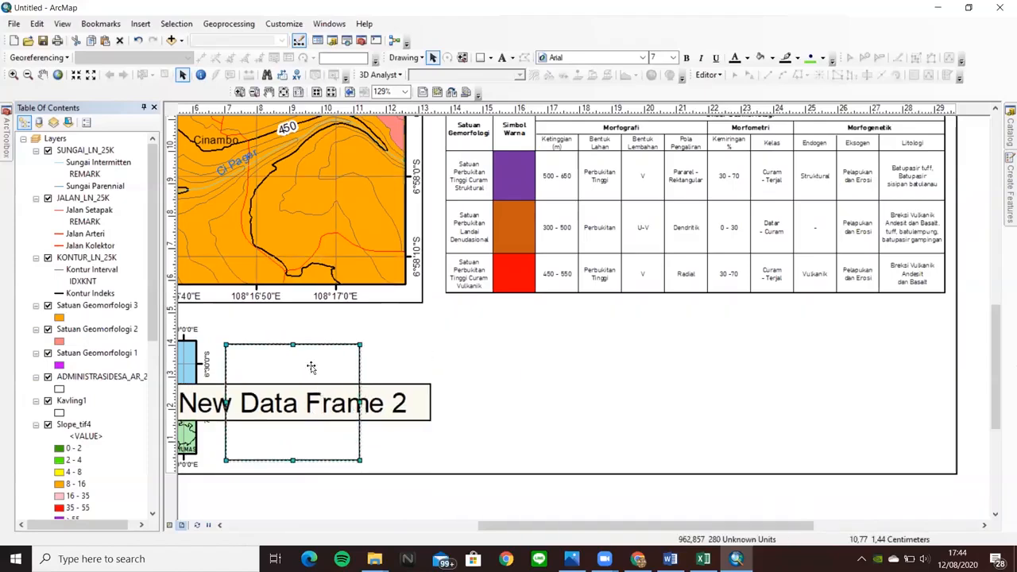
{"action": "left_click_drag", "start_coordinate": [311, 361], "coordinate": [311, 355]}
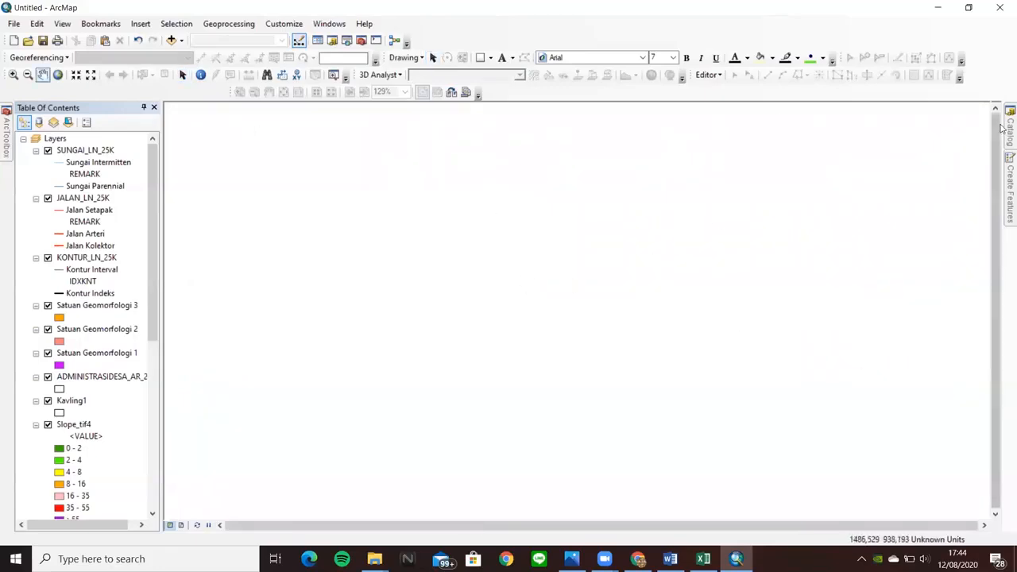
- Add INDONESIA_PROP.shp from the D:\SHP_Indonesia_provinsi folder connection to the new data frame
{"action": "mouse_move", "coordinate": [1003, 131]}
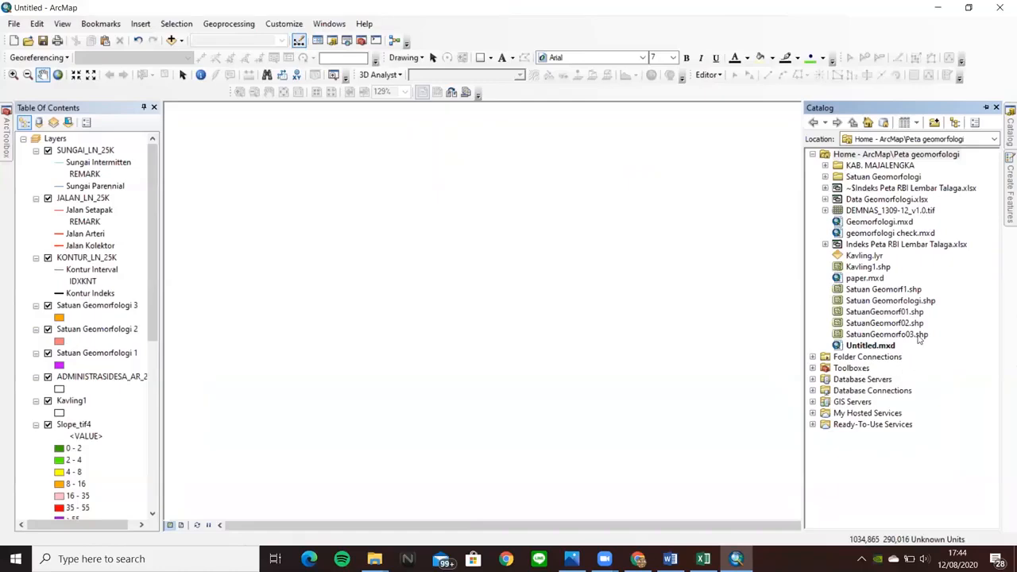
{"action": "left_click", "coordinate": [813, 357]}
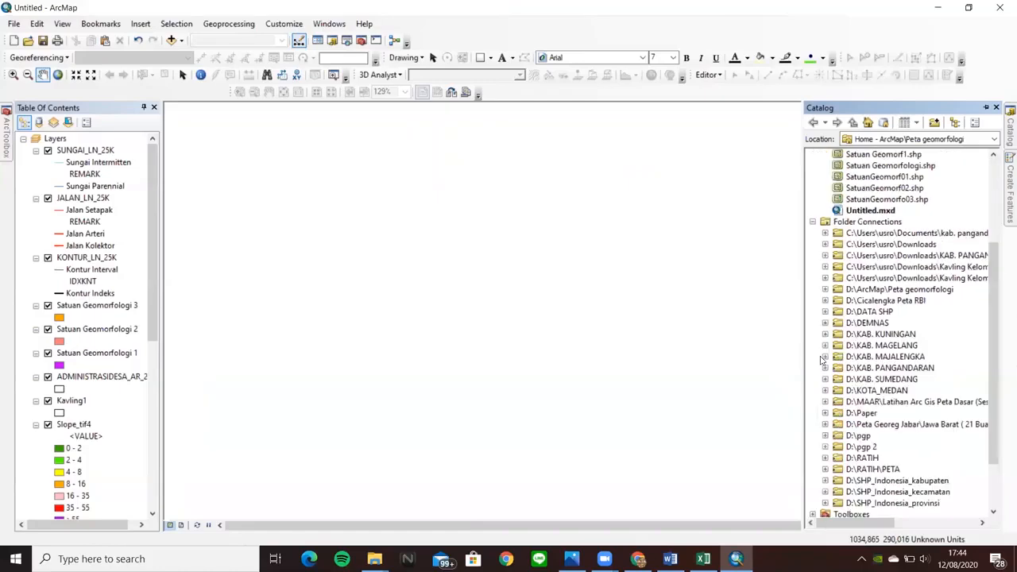
{"action": "scroll", "coordinate": [894, 368], "scroll_direction": "down", "scroll_amount": 2}
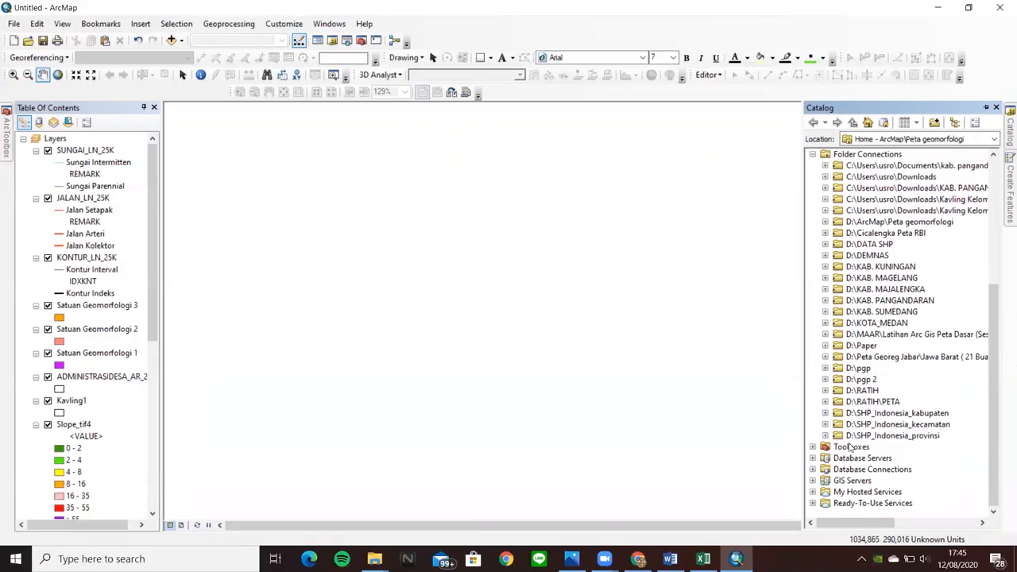
{"action": "left_click", "coordinate": [825, 437]}
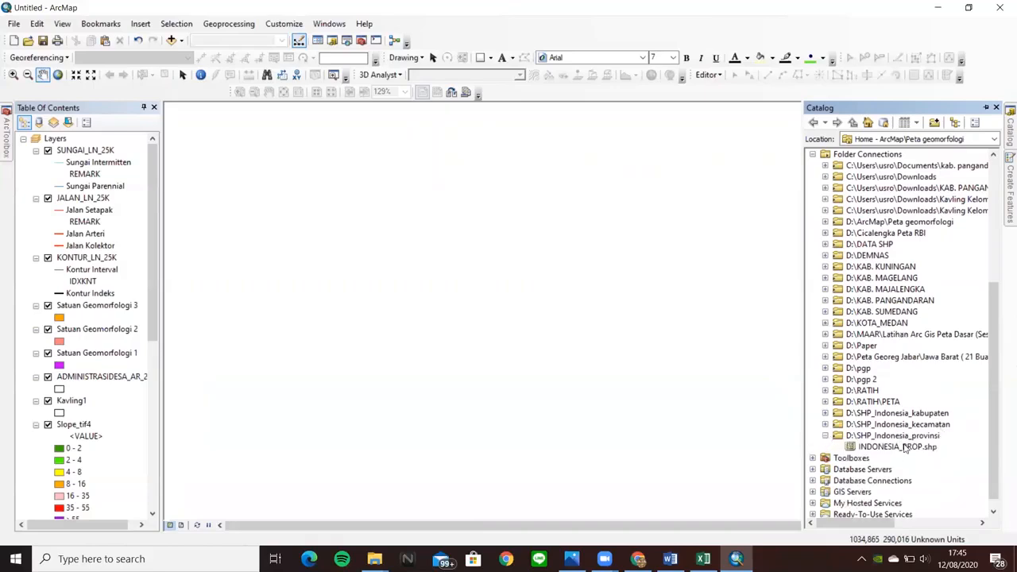
{"action": "left_click", "coordinate": [906, 447]}
{"action": "left_click_drag", "start_coordinate": [892, 450], "coordinate": [710, 372]}
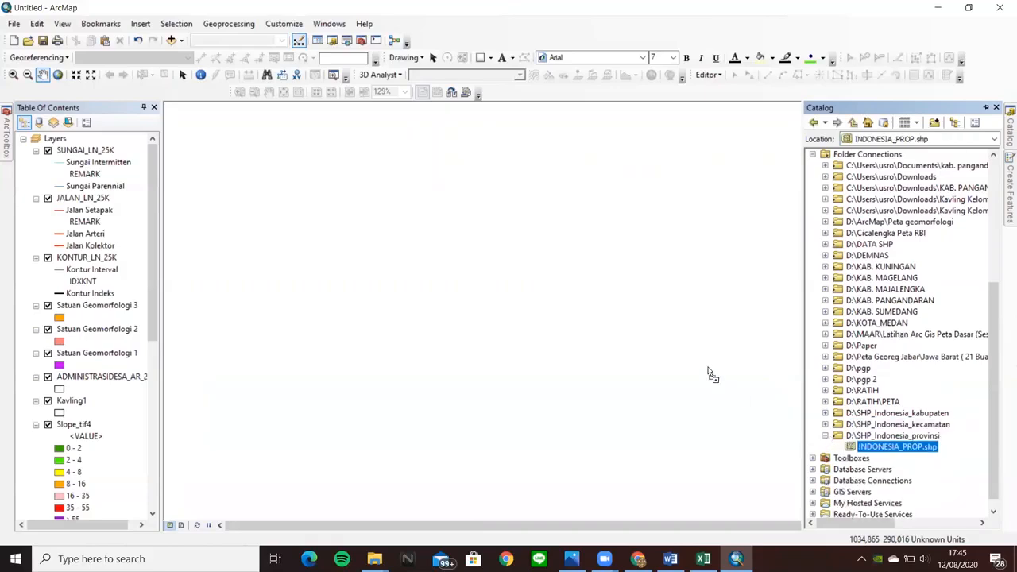
- Add Kavling1.shp from the Peta geomorfologi home folder to the new data frame above the province layer
{"action": "left_click_drag", "start_coordinate": [487, 286], "coordinate": [493, 284]}
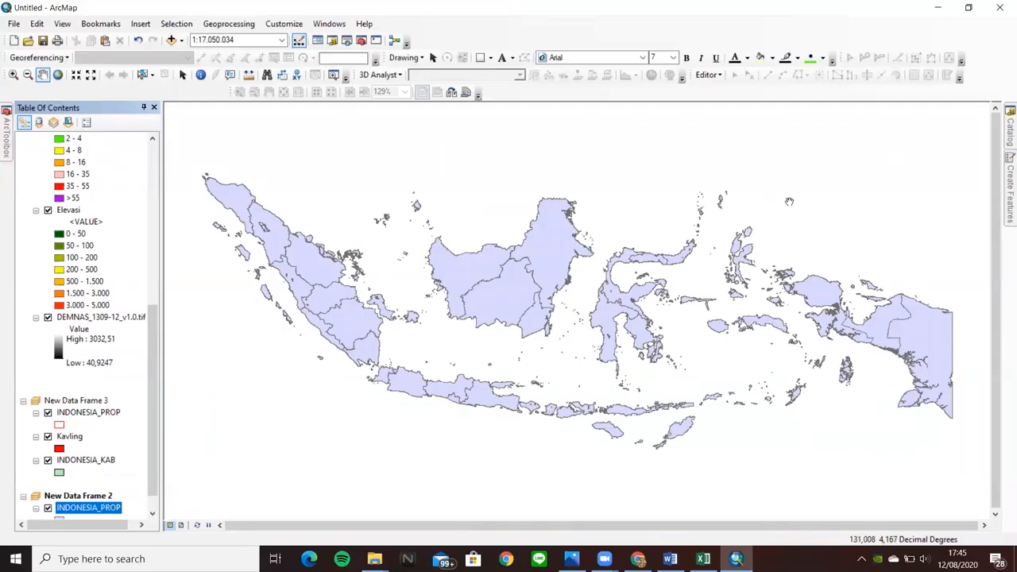
{"action": "left_click", "coordinate": [1005, 129]}
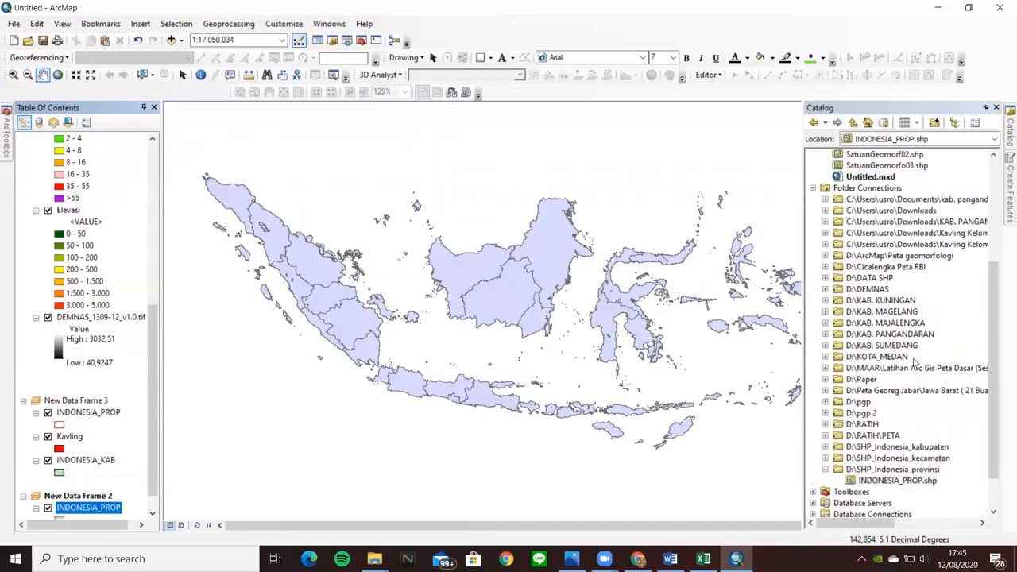
{"action": "scroll", "coordinate": [917, 365], "scroll_direction": "up", "scroll_amount": 6}
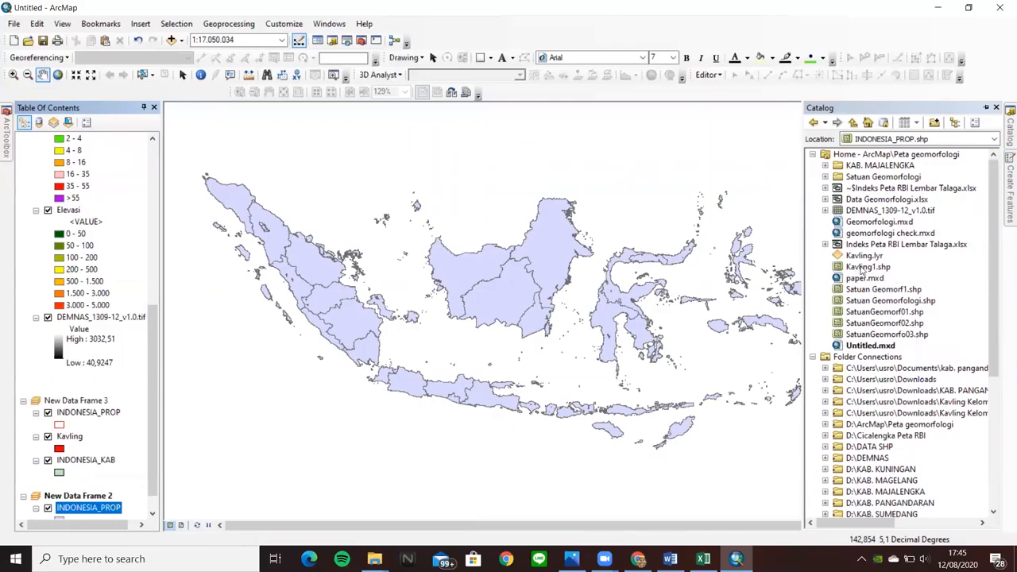
{"action": "left_click_drag", "start_coordinate": [873, 272], "coordinate": [398, 314]}
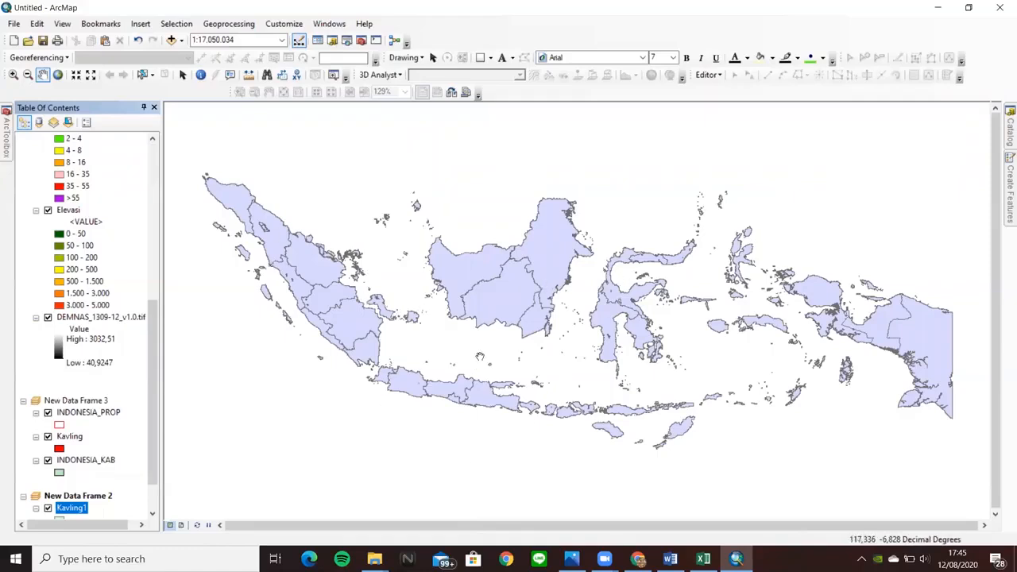
- Locate the Kavling1 plot in West Java and set its fill color to red
{"action": "scroll", "coordinate": [429, 361], "scroll_direction": "up", "scroll_amount": 2}
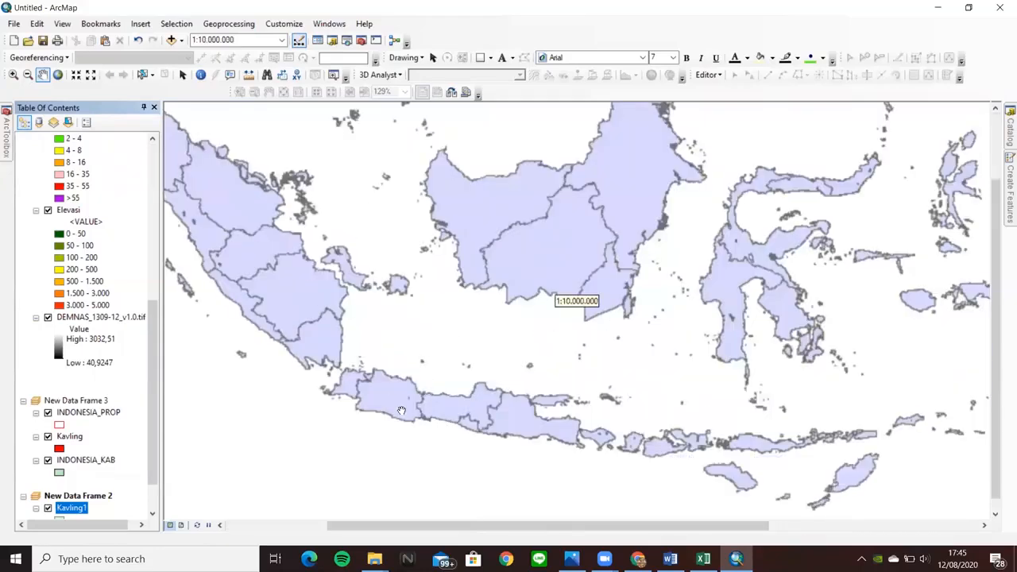
{"action": "scroll", "coordinate": [405, 403], "scroll_direction": "up", "scroll_amount": 8}
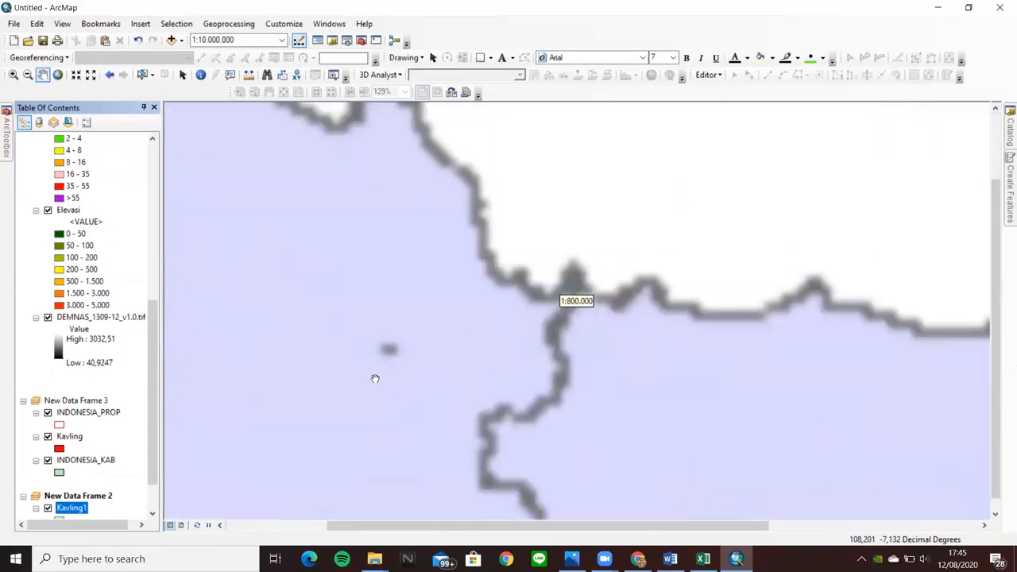
{"action": "scroll", "coordinate": [374, 352], "scroll_direction": "up", "scroll_amount": 1}
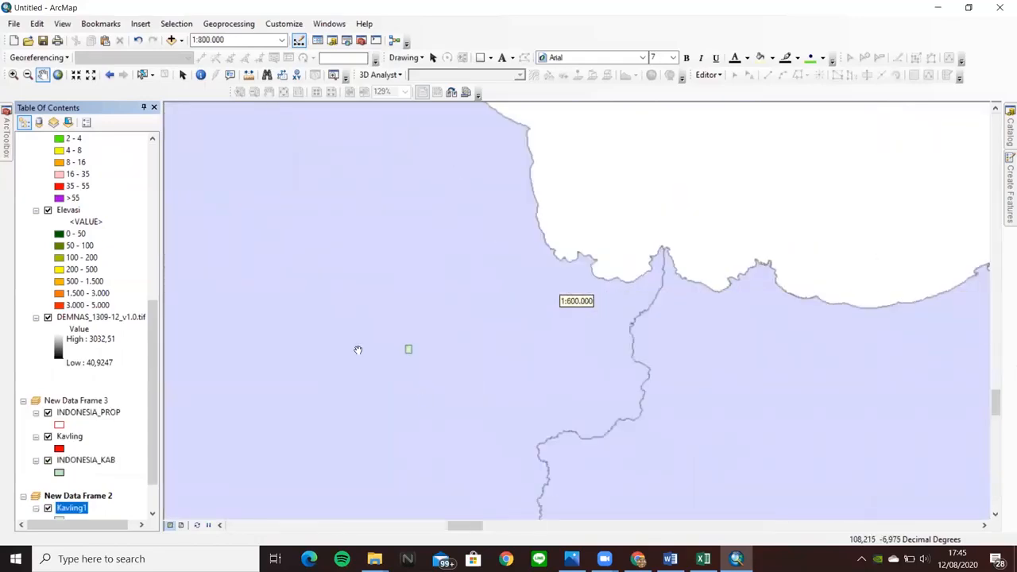
{"action": "scroll", "coordinate": [400, 364], "scroll_direction": "up", "scroll_amount": 2}
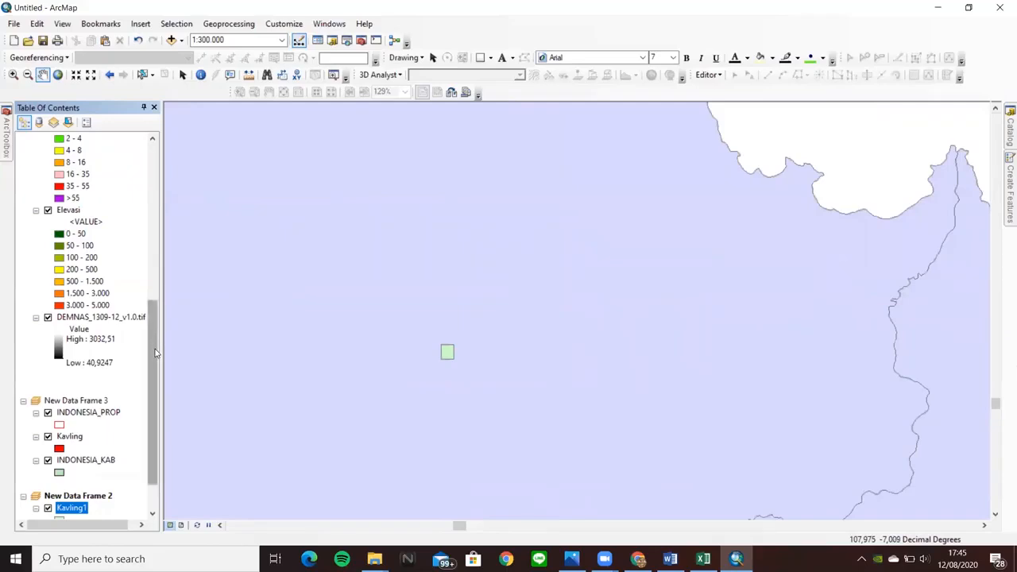
{"action": "left_click_drag", "start_coordinate": [156, 352], "coordinate": [157, 381]}
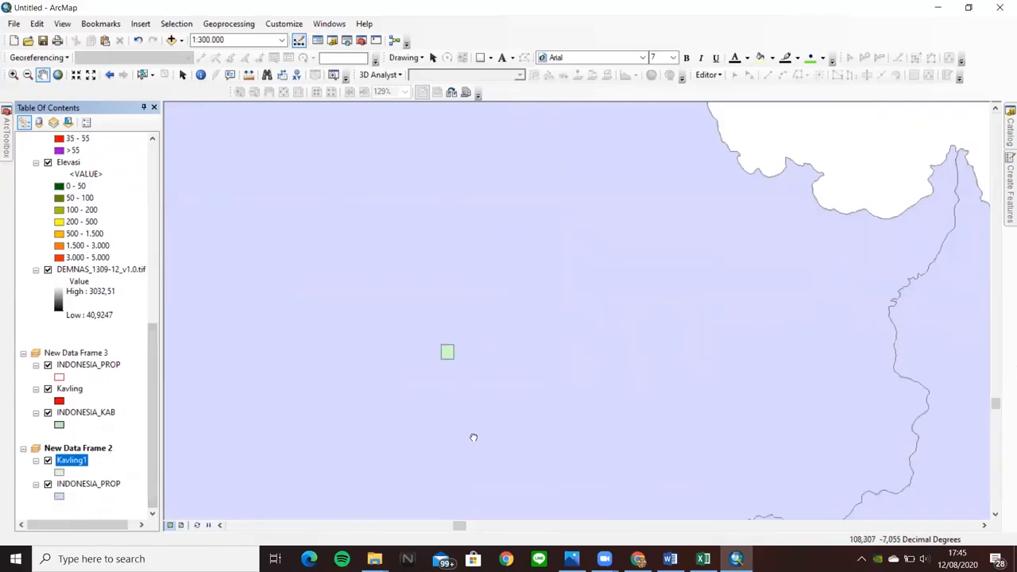
{"action": "left_click_drag", "start_coordinate": [482, 351], "coordinate": [493, 294]}
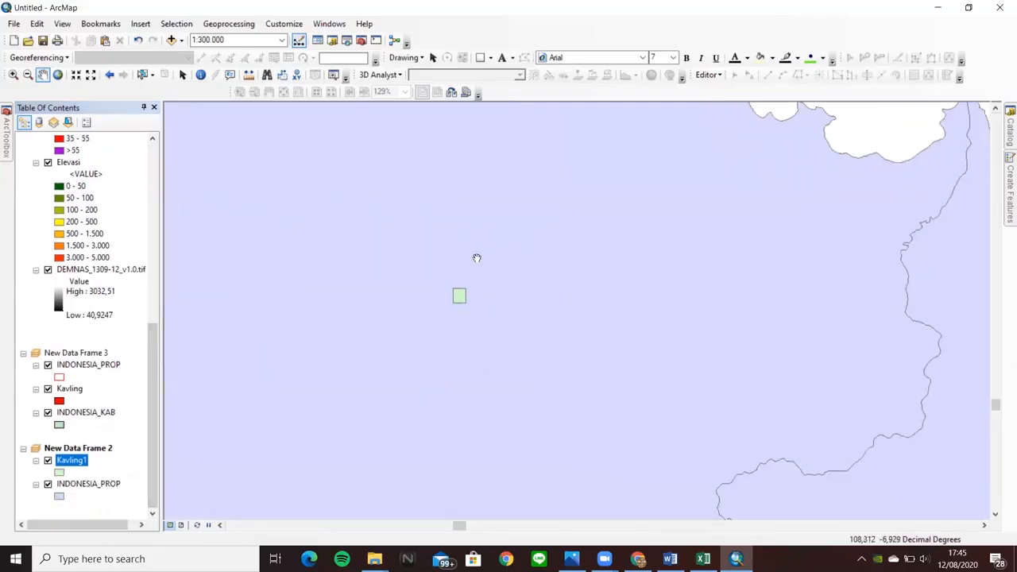
{"action": "left_click", "coordinate": [59, 473]}
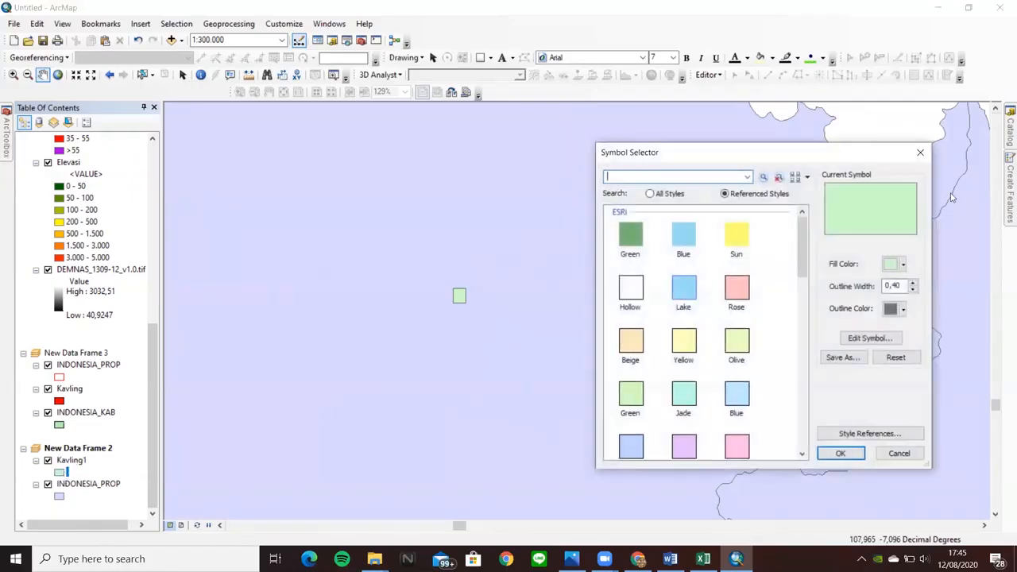
{"action": "left_click", "coordinate": [904, 265]}
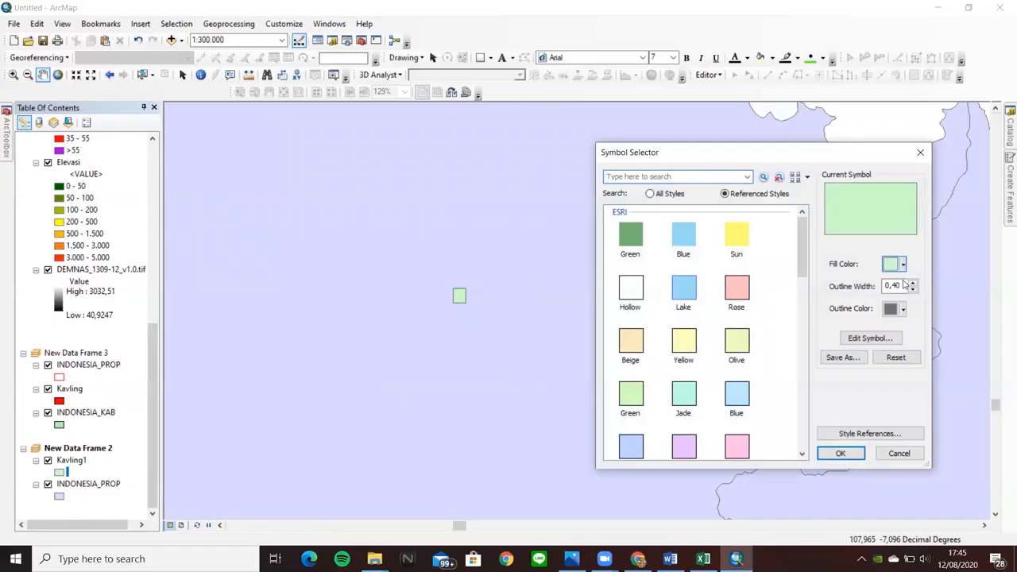
{"action": "left_click", "coordinate": [893, 326]}
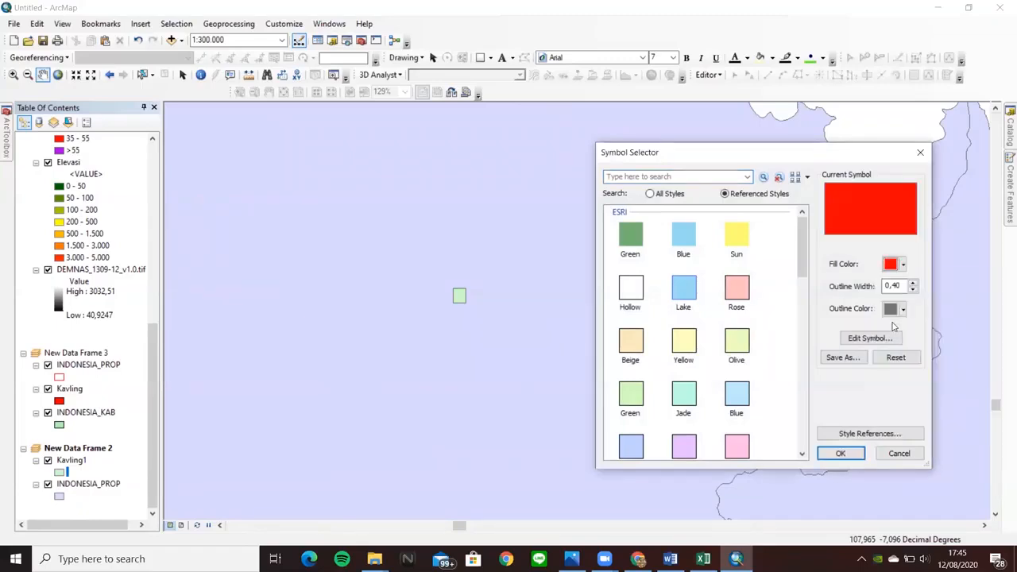
{"action": "left_click", "coordinate": [840, 453]}
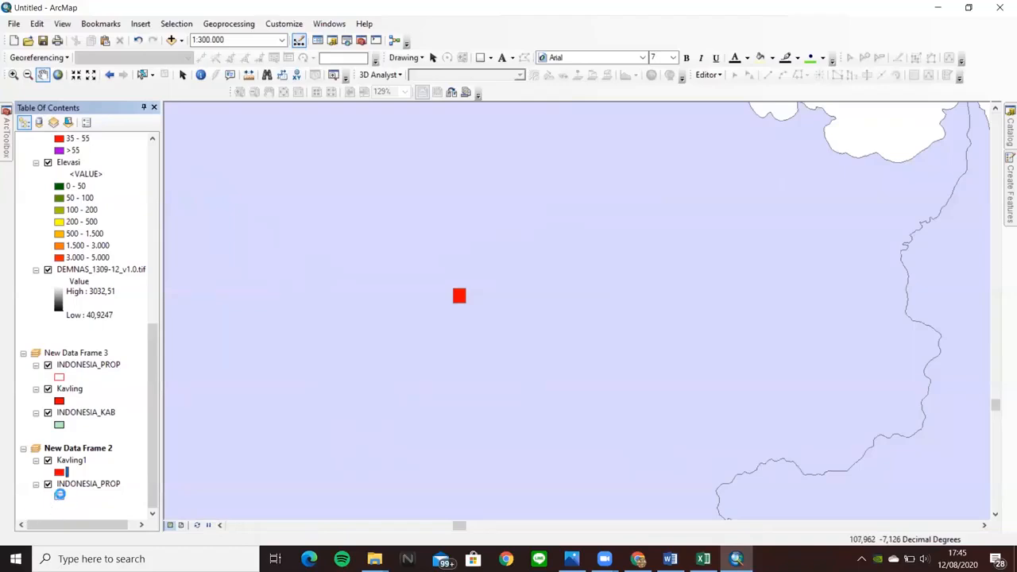
- Change the symbol of the INDONESIA_PROP layer in New Data Frame 2 to Hollow
{"action": "left_click", "coordinate": [60, 496]}
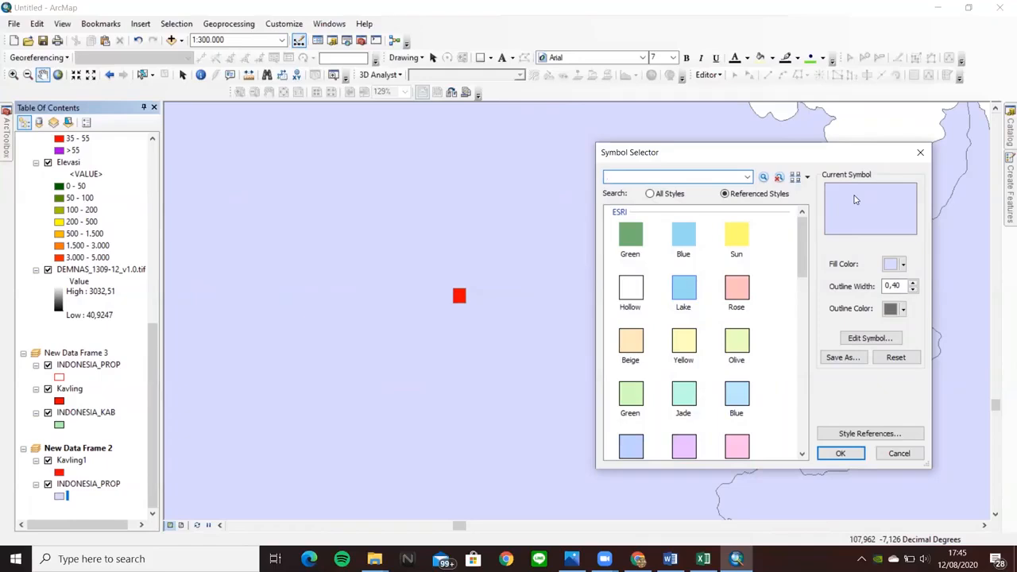
{"action": "left_click", "coordinate": [640, 296]}
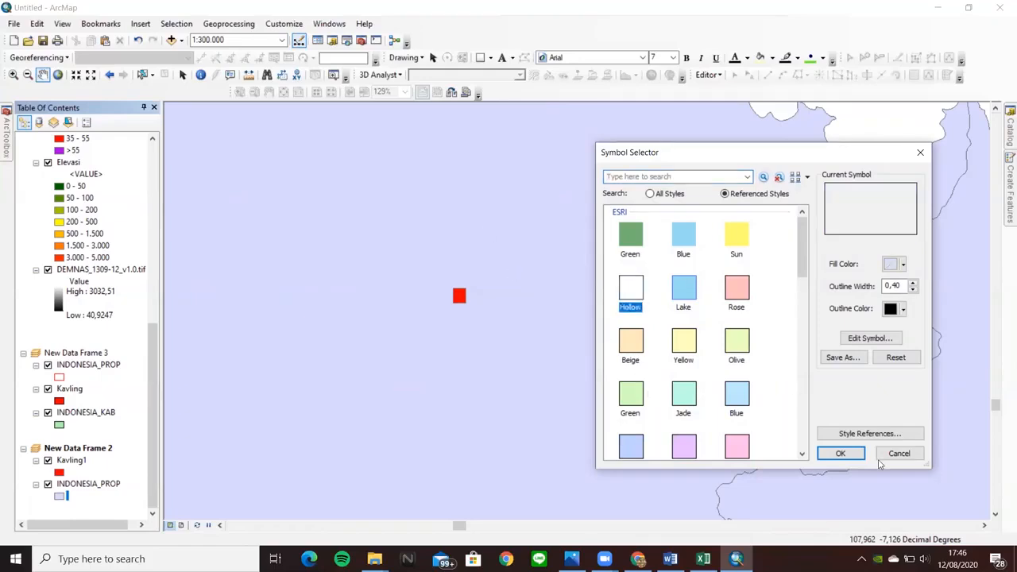
{"action": "left_click", "coordinate": [844, 453]}
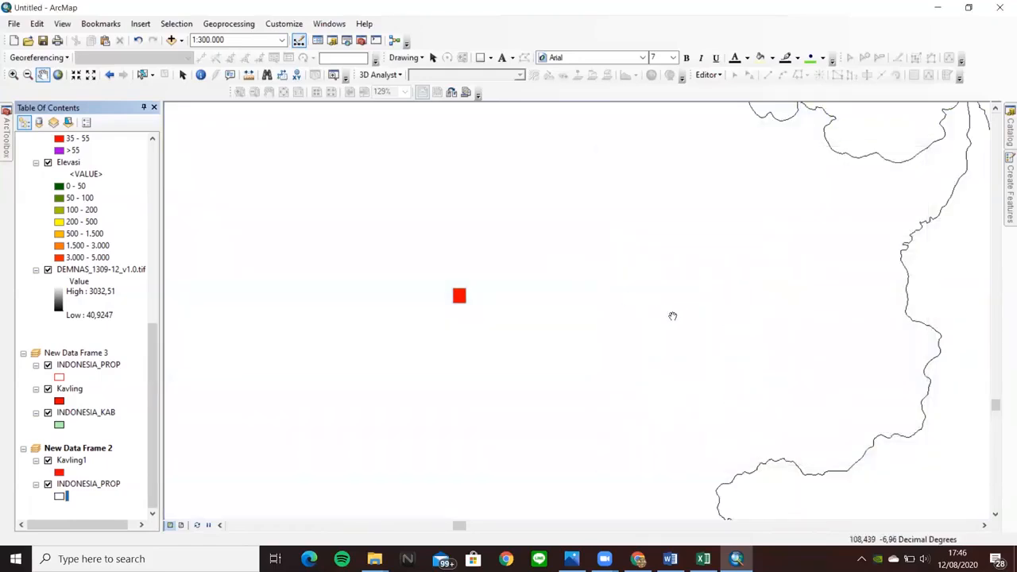
{"action": "scroll", "coordinate": [668, 283], "scroll_direction": "up", "scroll_amount": 3}
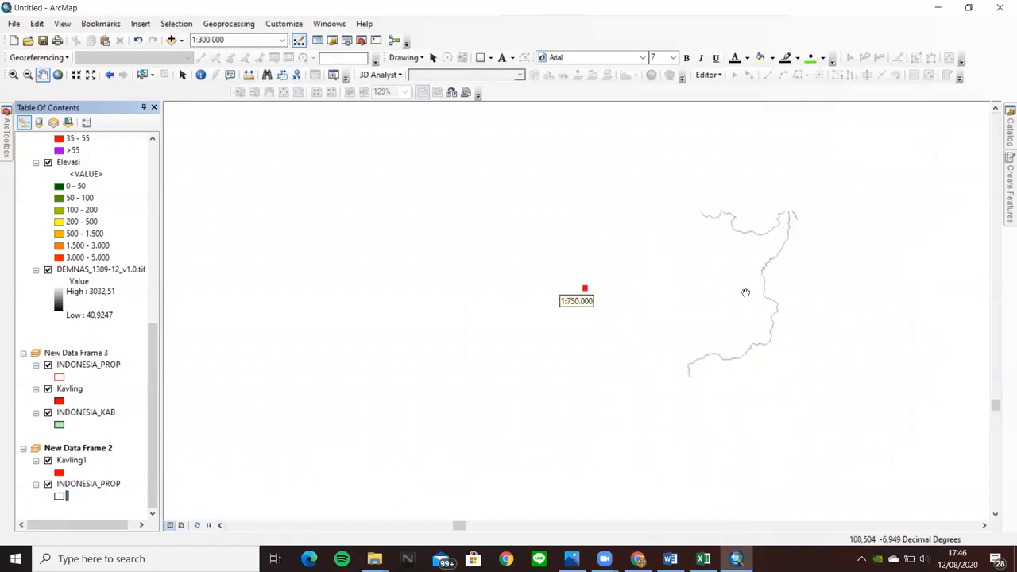
{"action": "left_click_drag", "start_coordinate": [741, 324], "coordinate": [617, 315]}
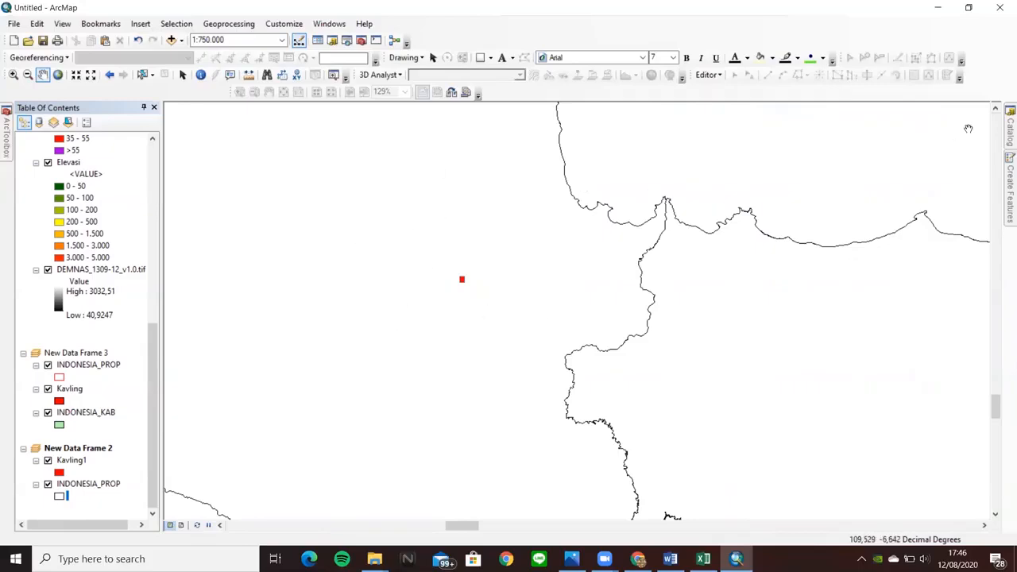
- Start a new ArcGIS Server connection from GIS Servers with the Use GIS services option and proceed to its server settings
{"action": "left_click", "coordinate": [1011, 127]}
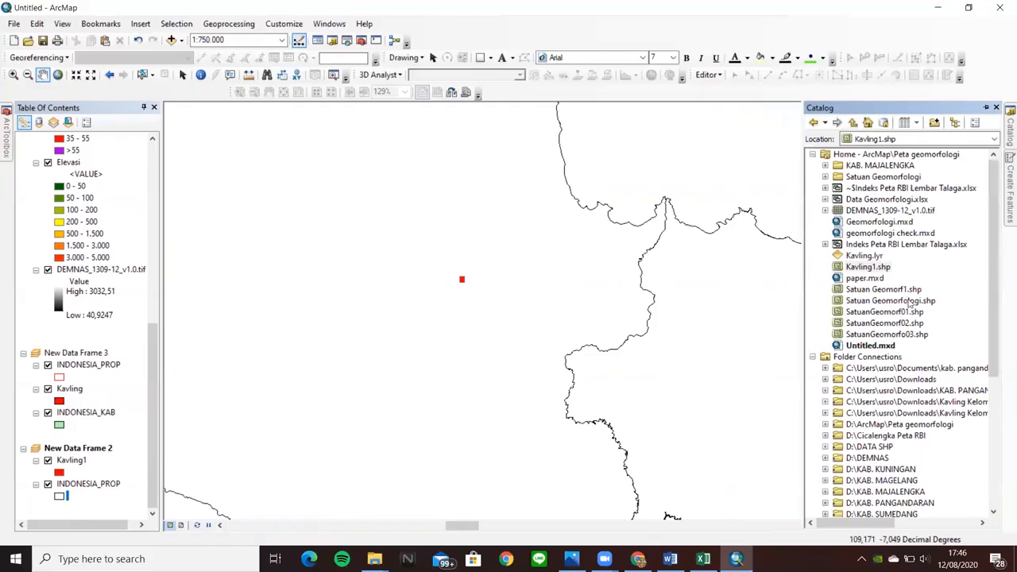
{"action": "scroll", "coordinate": [922, 295], "scroll_direction": "down", "scroll_amount": 6}
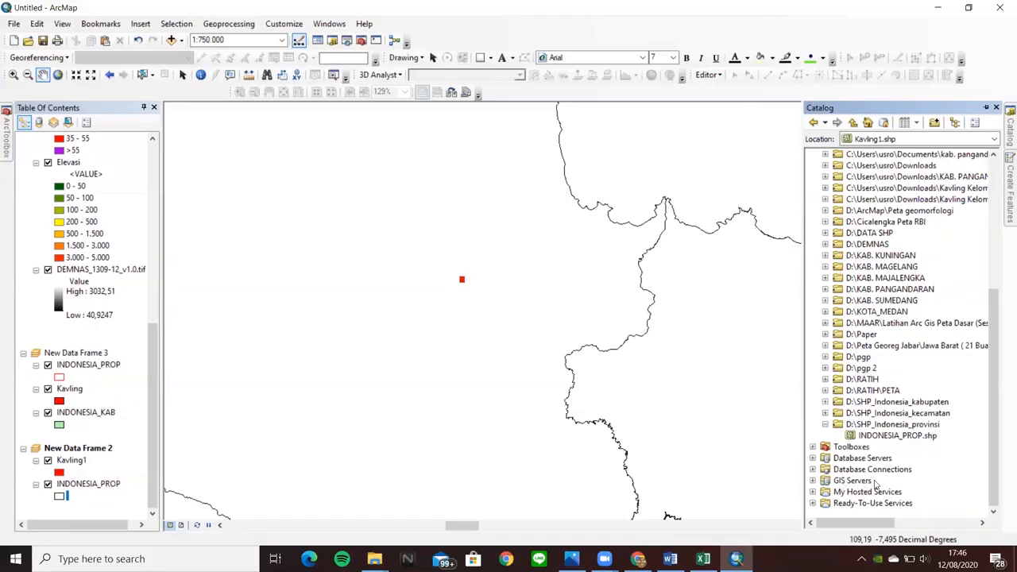
{"action": "left_click", "coordinate": [813, 480]}
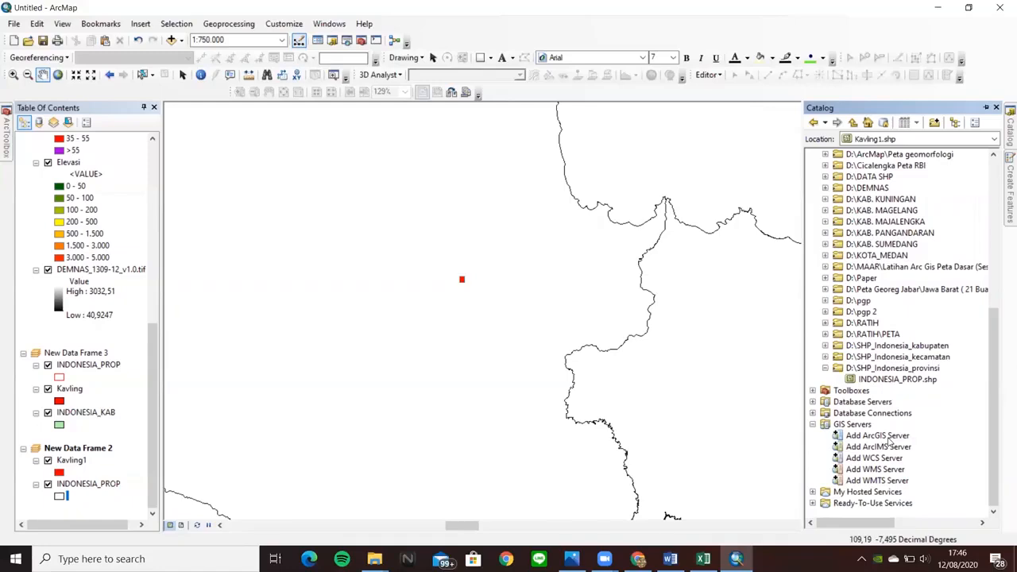
{"action": "left_click", "coordinate": [882, 436]}
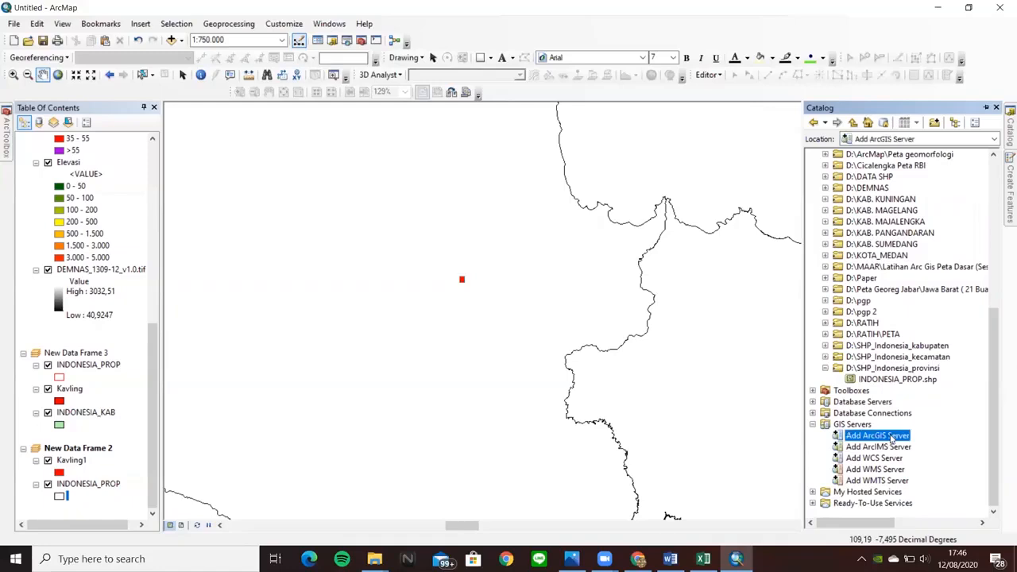
{"action": "double_click", "coordinate": [882, 435]}
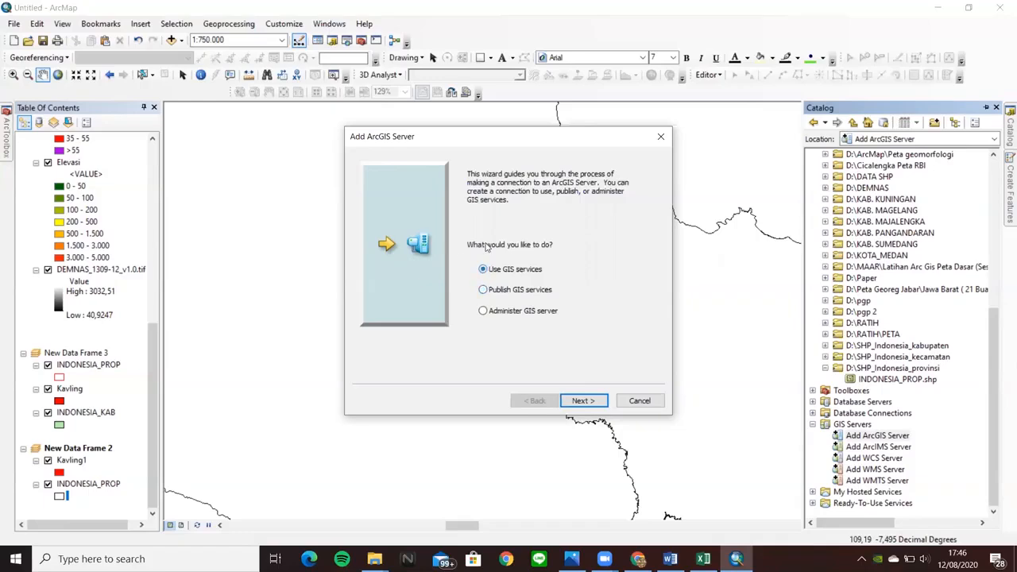
{"action": "left_click", "coordinate": [601, 402]}
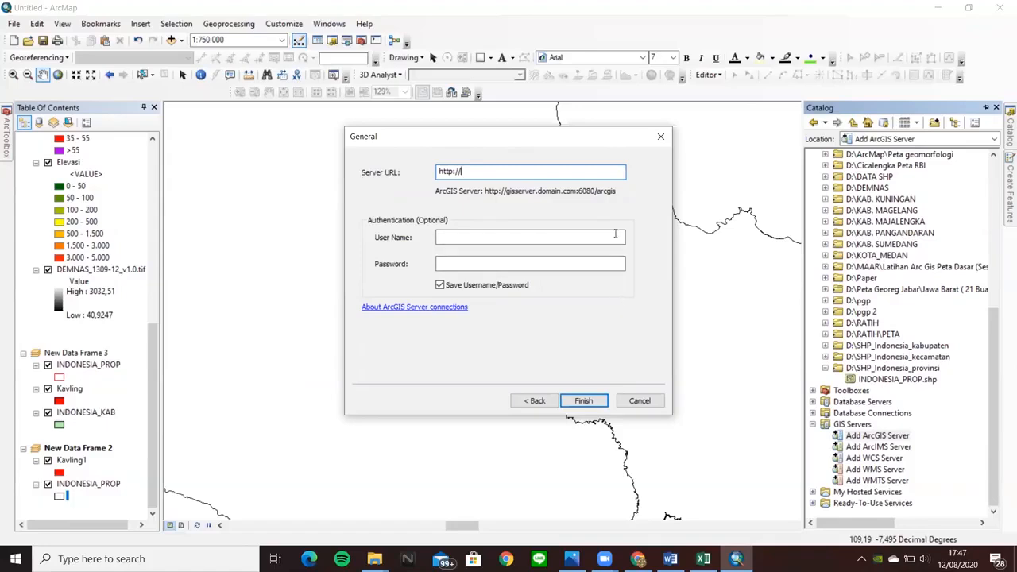
- Switch to Chrome, search for "portal ina sdi" in a new tab, and open the Badan Informasi Geospasial - INA Geoportal site
{"action": "left_click", "coordinate": [638, 559]}
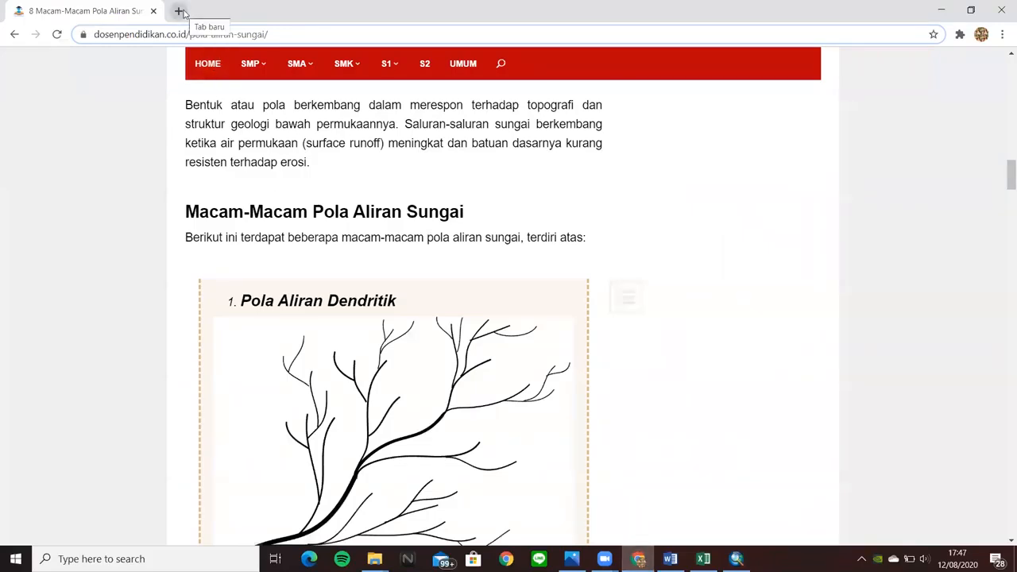
{"action": "left_click", "coordinate": [180, 11]}
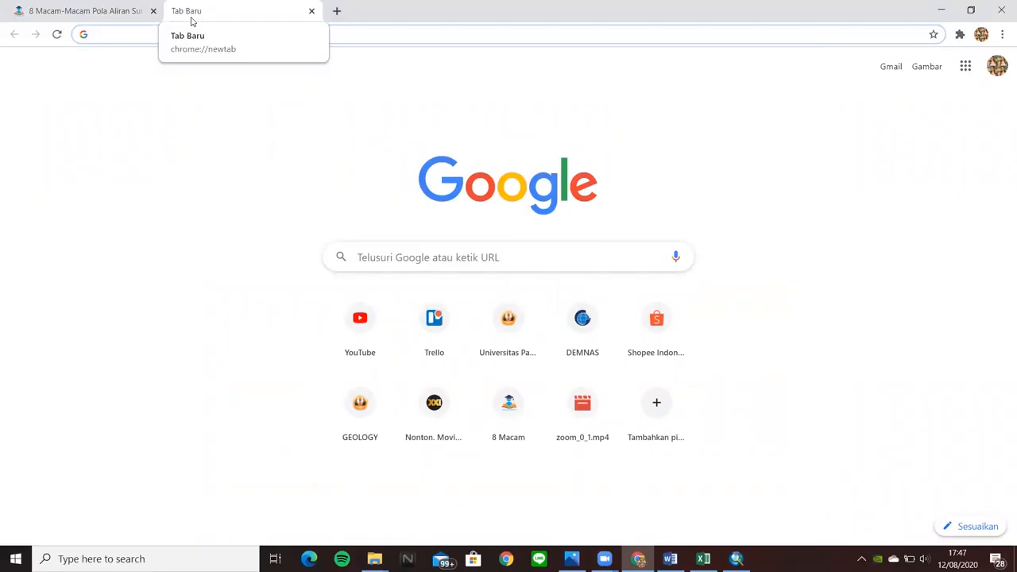
{"action": "type", "text": "porta"}
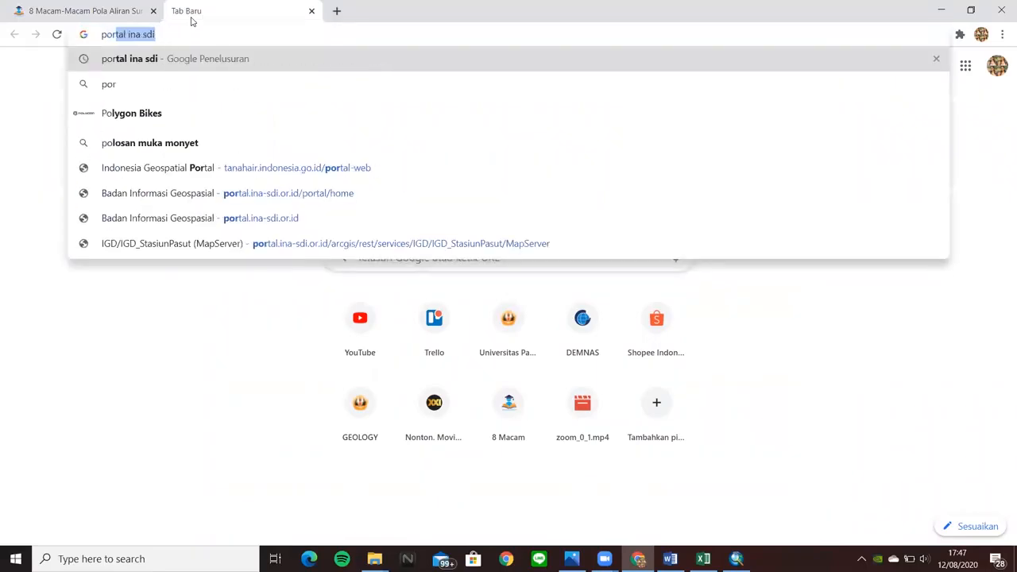
{"action": "type", "text": " in"}
{"action": "key", "text": "BackSpace"}
{"action": "key", "text": "BackSpace"}
{"action": "key", "text": "BackSpace"}
{"action": "type", "text": "l"}
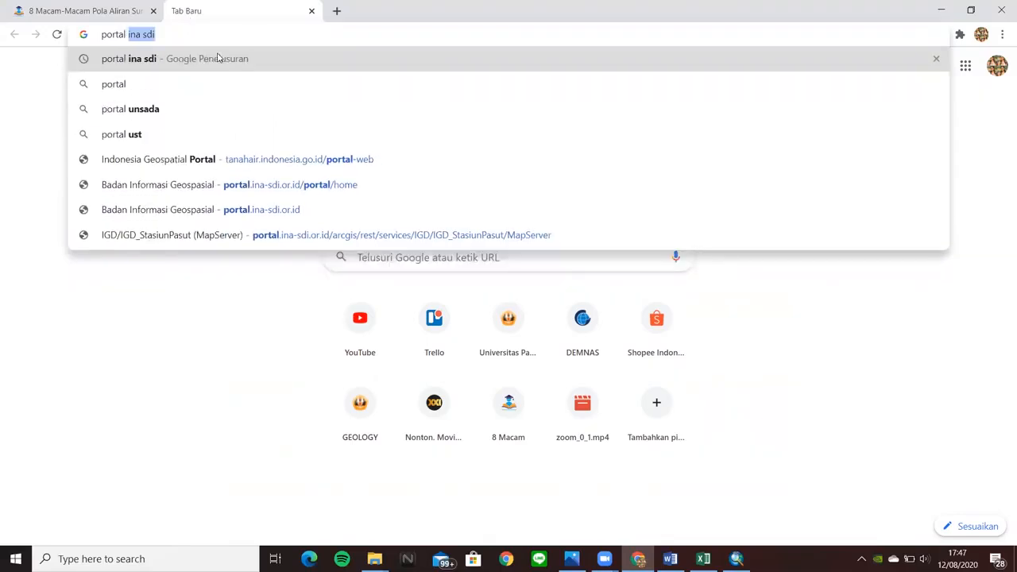
{"action": "left_click", "coordinate": [219, 58]}
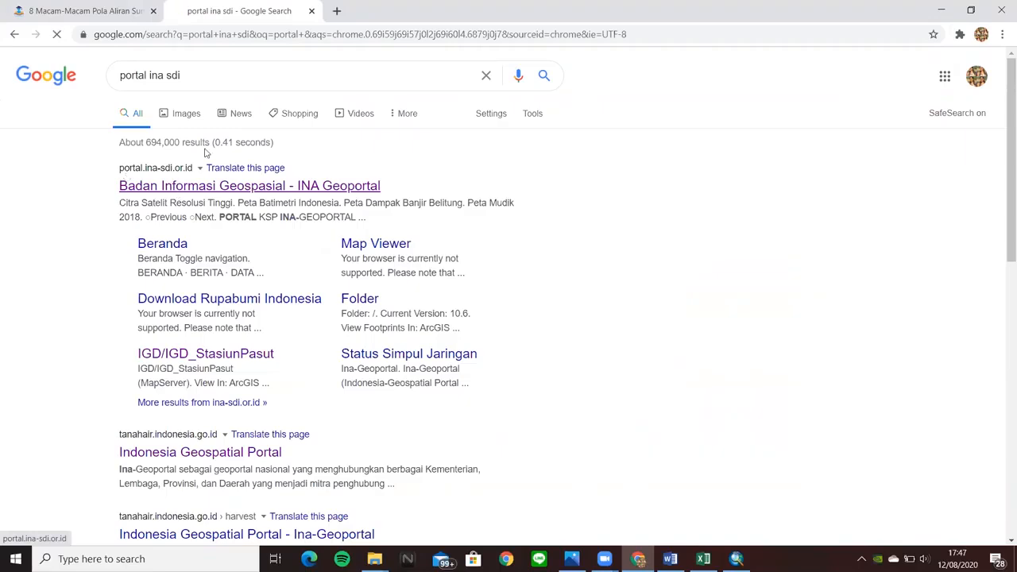
{"action": "left_click", "coordinate": [159, 185]}
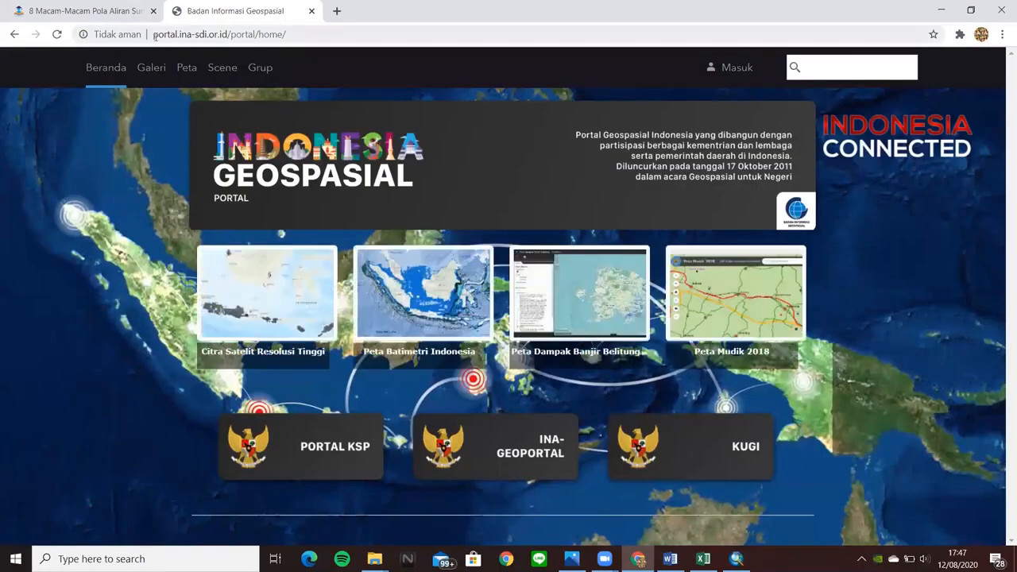
{"action": "left_click_drag", "start_coordinate": [154, 35], "coordinate": [225, 33]}
{"action": "key", "text": "ctrl+c"}
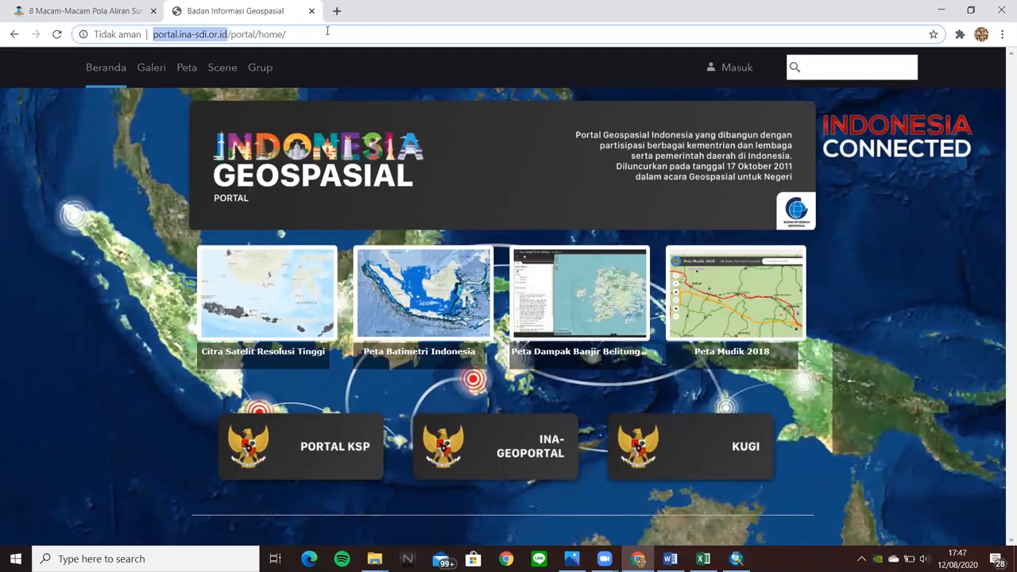
{"action": "key", "text": "alt+Tab"}
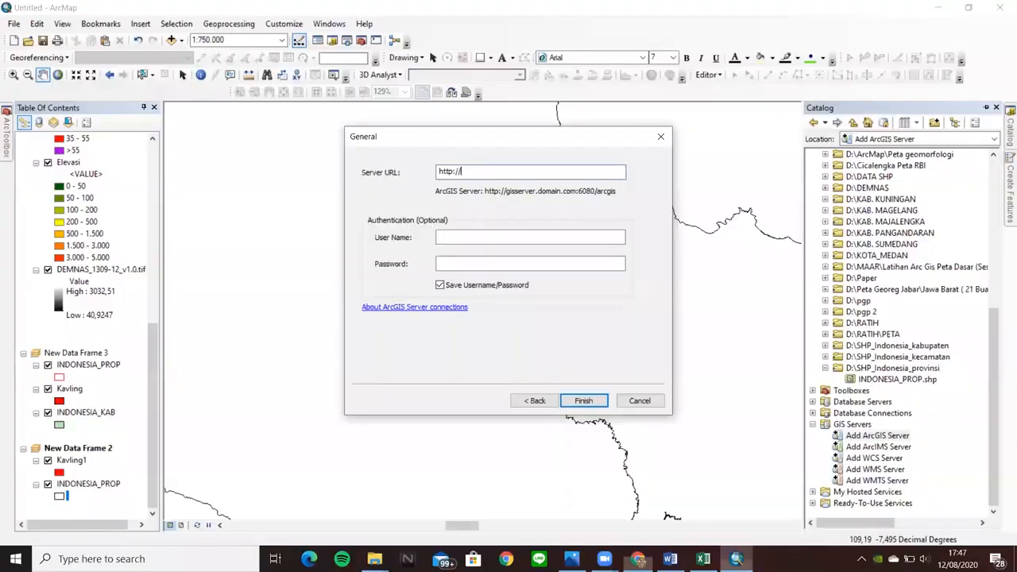
{"action": "left_click_drag", "start_coordinate": [463, 172], "coordinate": [378, 177]}
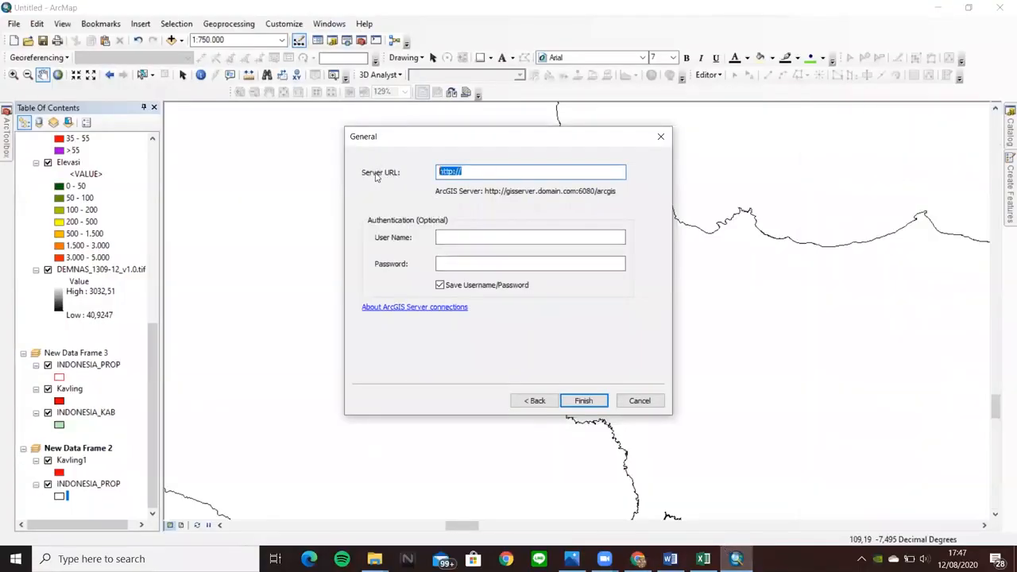
{"action": "key", "text": "BackSpace"}
{"action": "key", "text": "ctrl+v"}
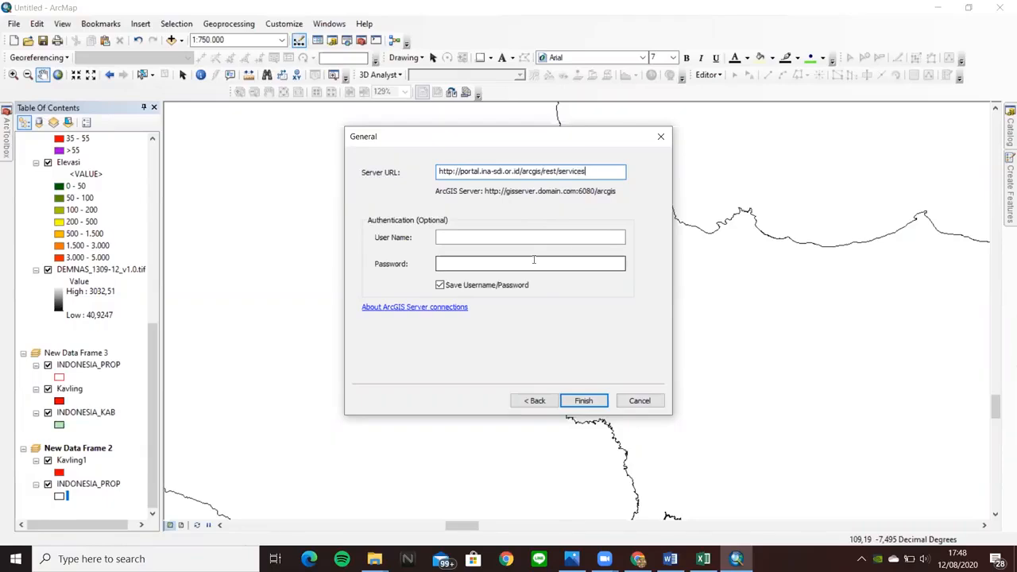
- Finish the ArcGIS Server connection and expand arcgis on portal.ina-sdi.or.id among the GIS servers in the Catalog
{"action": "left_click", "coordinate": [604, 403]}
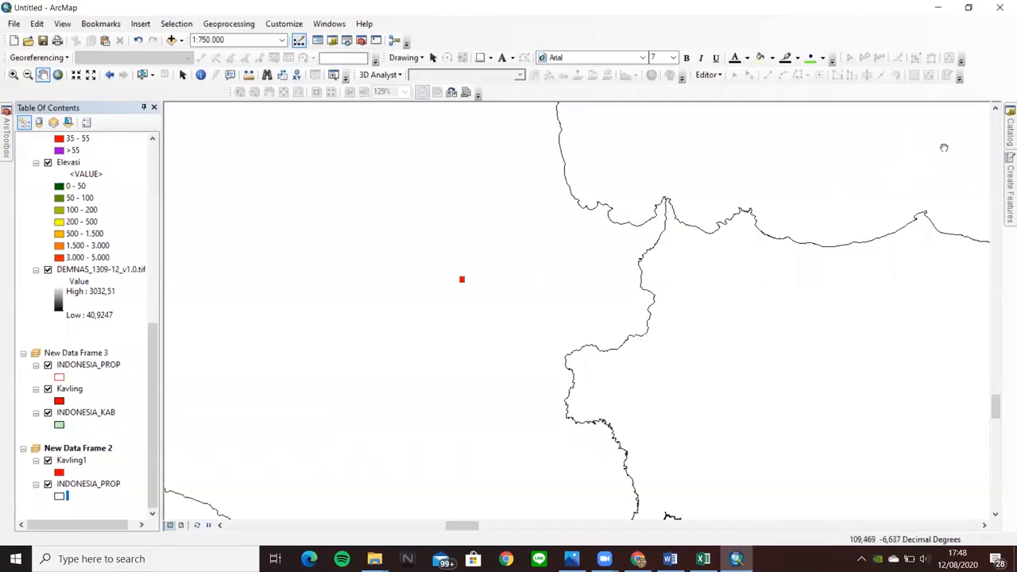
{"action": "left_click", "coordinate": [1010, 132]}
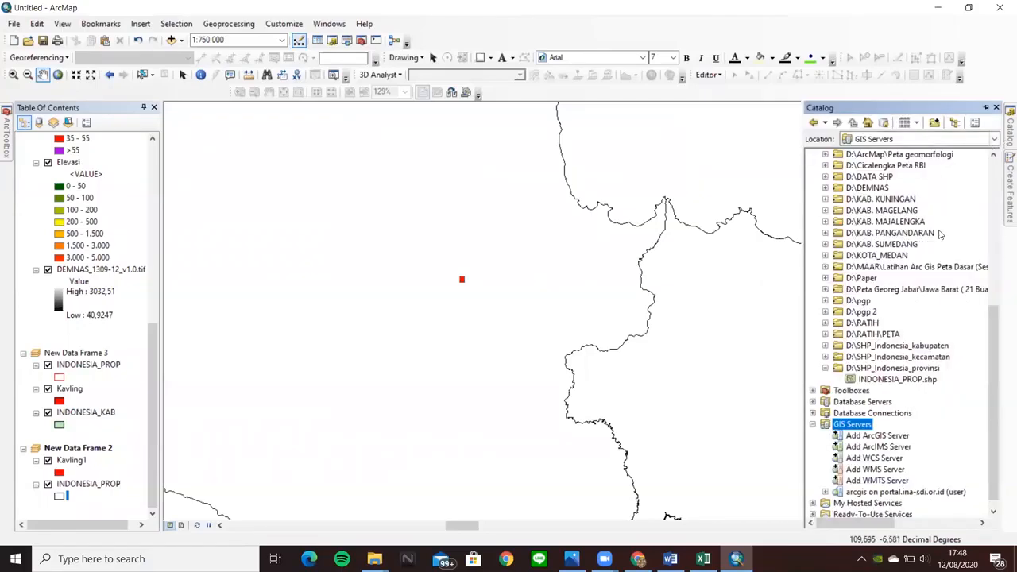
{"action": "scroll", "coordinate": [907, 407], "scroll_direction": "down", "scroll_amount": 1}
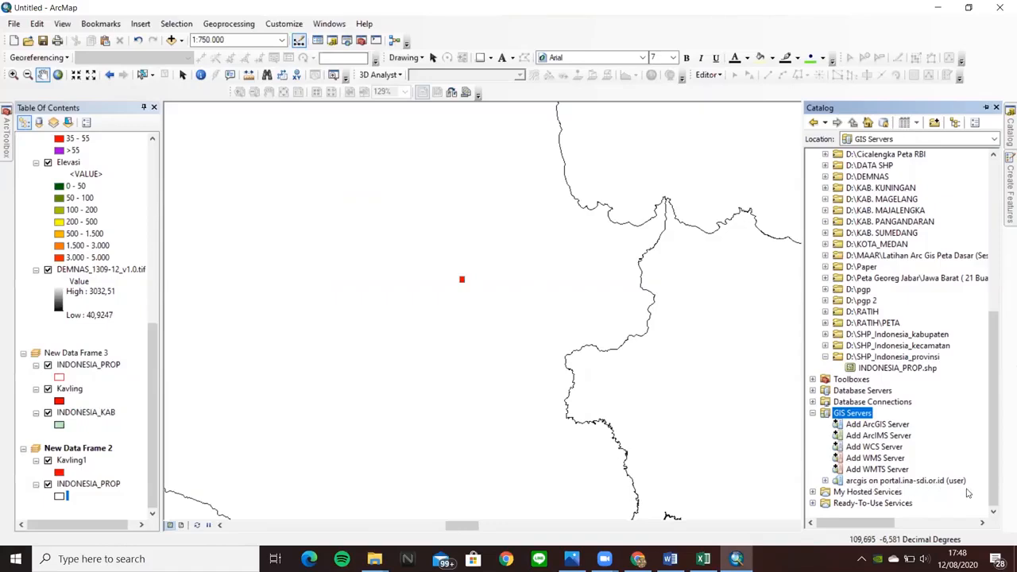
{"action": "left_click", "coordinate": [825, 481]}
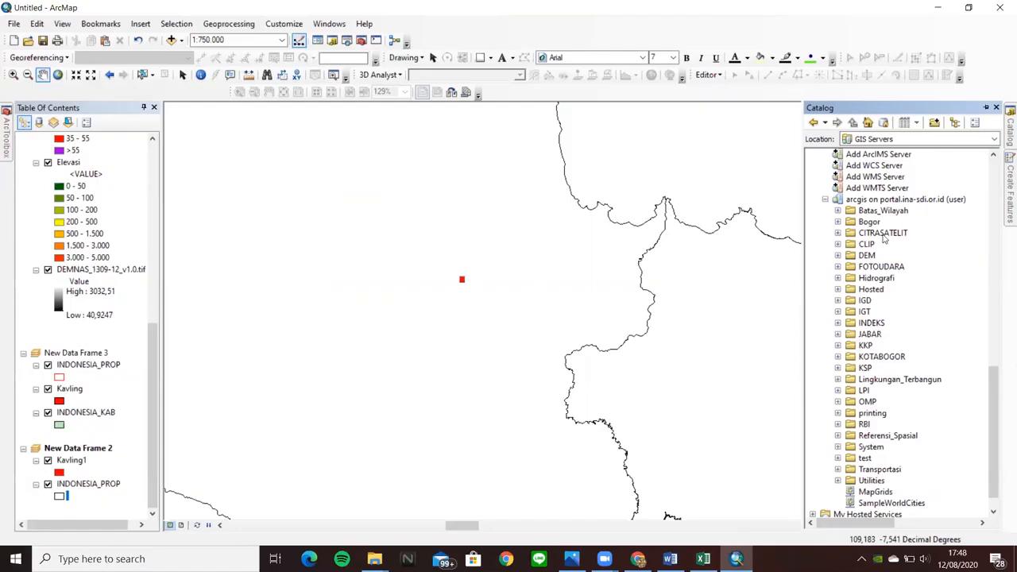
- Add the IDX_ALL map service from the server's IGD folder to New Data Frame 2
{"action": "left_click", "coordinate": [838, 300]}
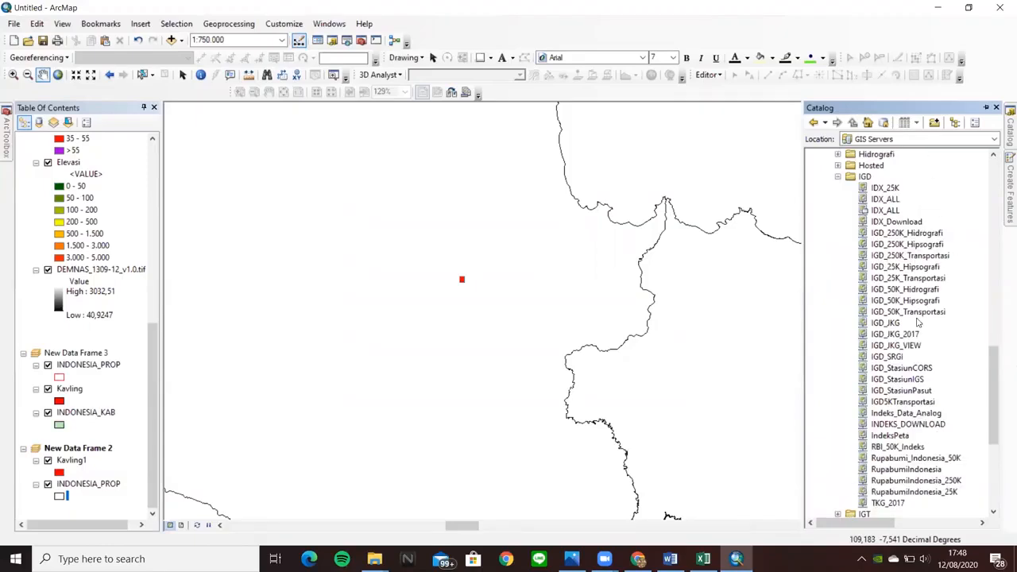
{"action": "scroll", "coordinate": [918, 321], "scroll_direction": "down", "scroll_amount": 2}
{"action": "scroll", "coordinate": [906, 275], "scroll_direction": "up", "scroll_amount": 4}
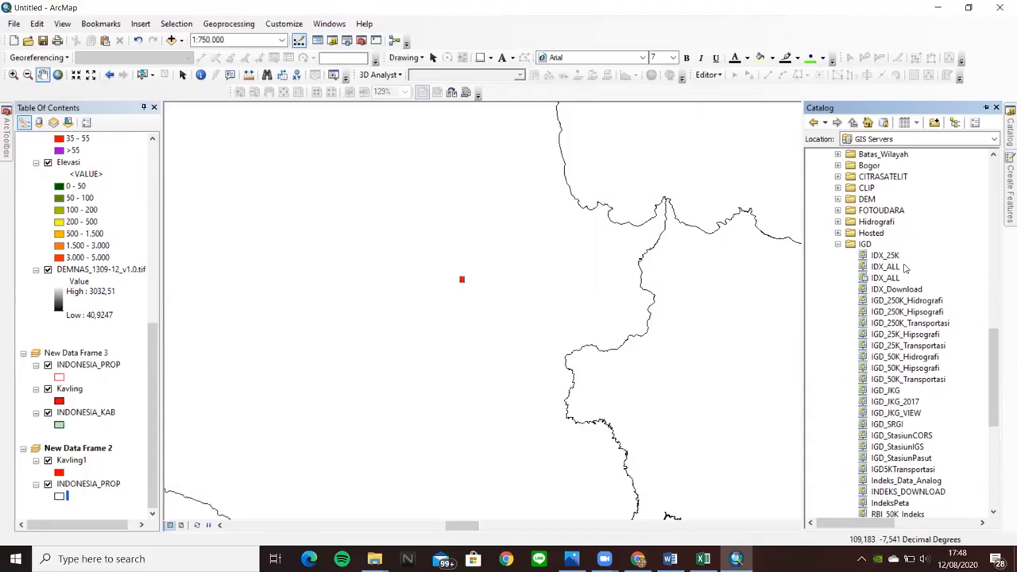
{"action": "left_click", "coordinate": [894, 268]}
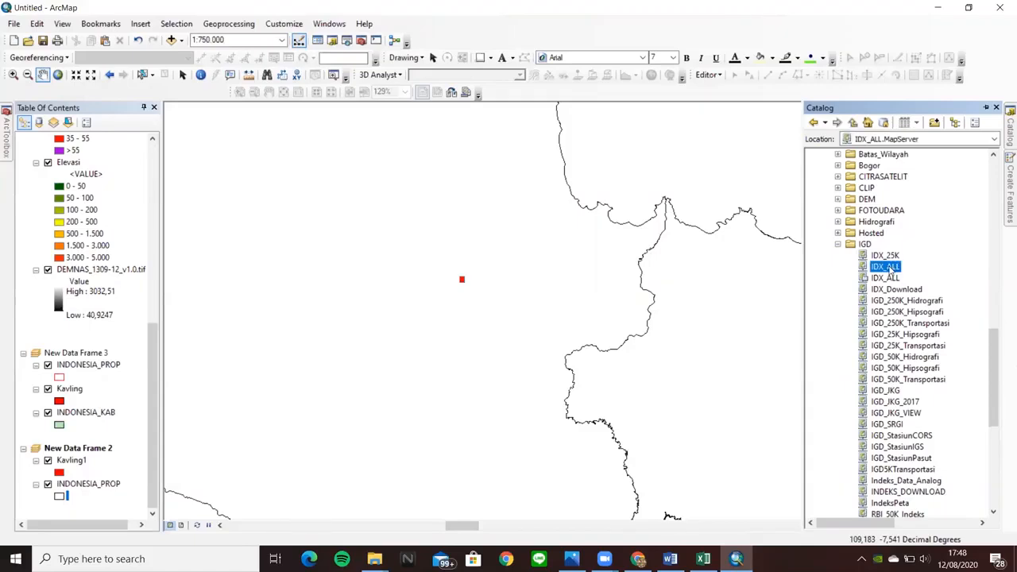
{"action": "left_click_drag", "start_coordinate": [891, 270], "coordinate": [473, 281]}
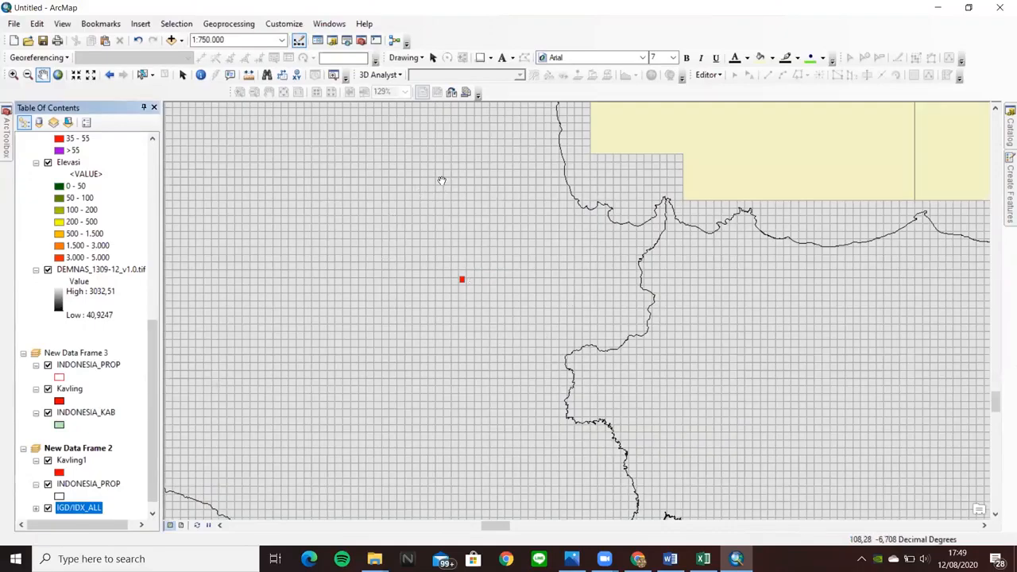
- Zoom to the INDONESIA_PROP layer extent and examine the index grids over western Java
{"action": "left_click_drag", "start_coordinate": [440, 177], "coordinate": [466, 280]}
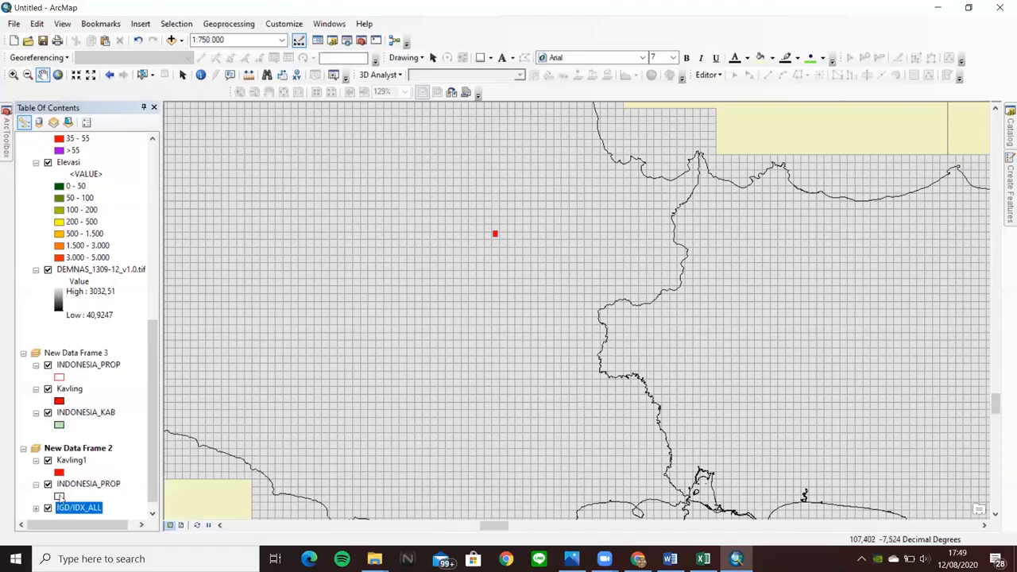
{"action": "left_click", "coordinate": [88, 486]}
{"action": "right_click", "coordinate": [89, 488]}
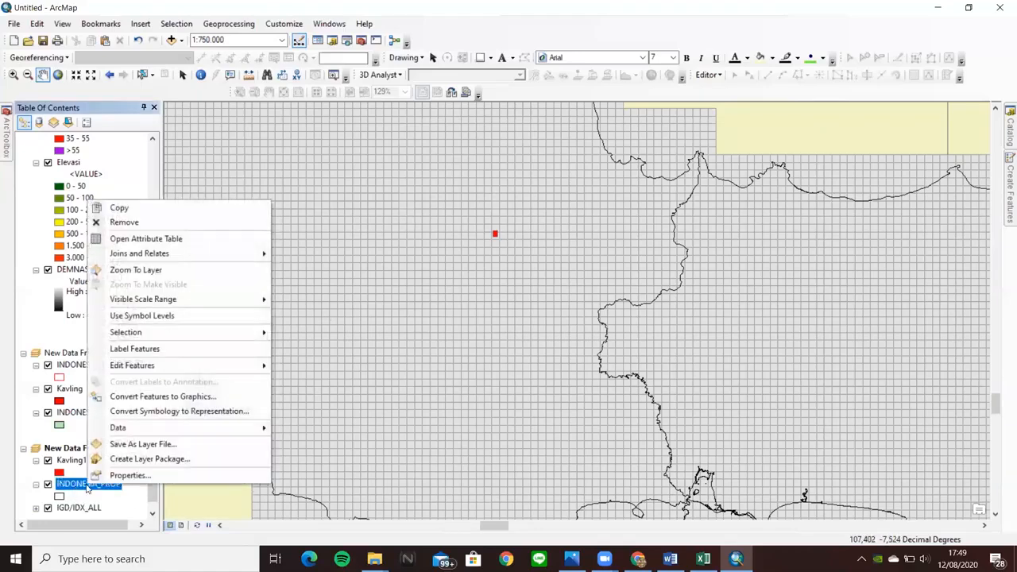
{"action": "left_click", "coordinate": [136, 271]}
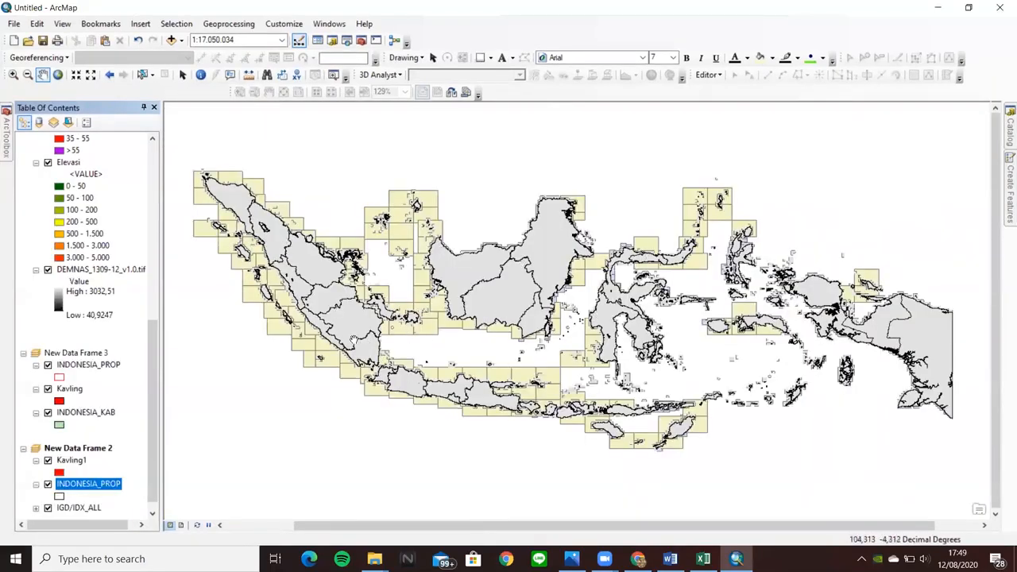
{"action": "scroll", "coordinate": [354, 337], "scroll_direction": "up", "scroll_amount": 2}
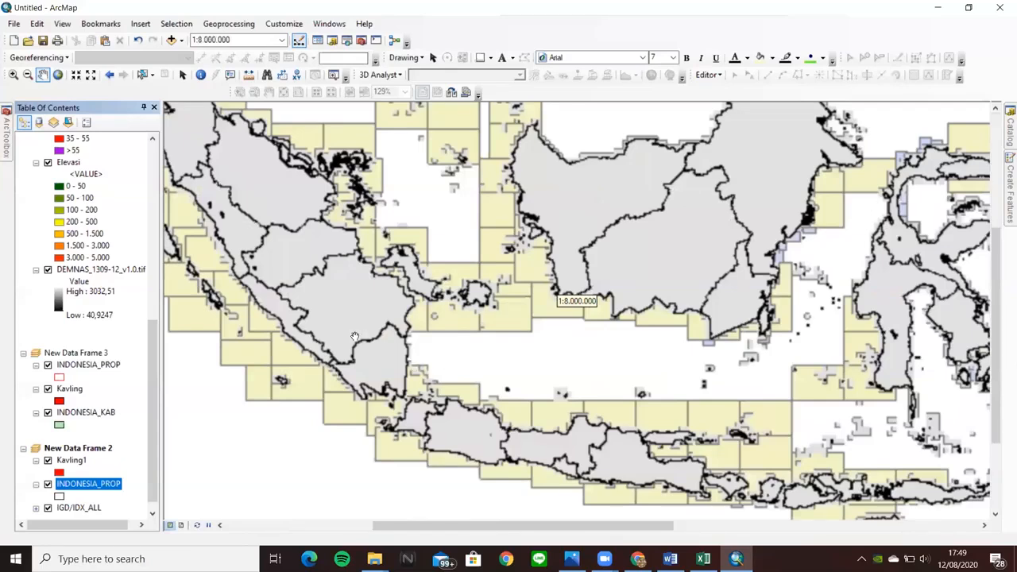
{"action": "scroll", "coordinate": [348, 328], "scroll_direction": "up", "scroll_amount": 1}
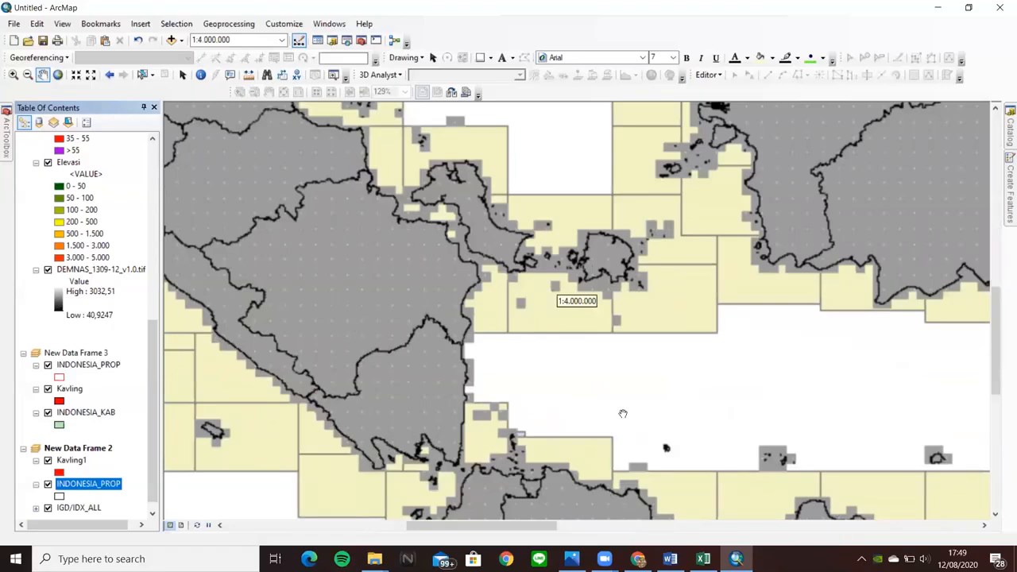
{"action": "left_click_drag", "start_coordinate": [624, 421], "coordinate": [577, 271]}
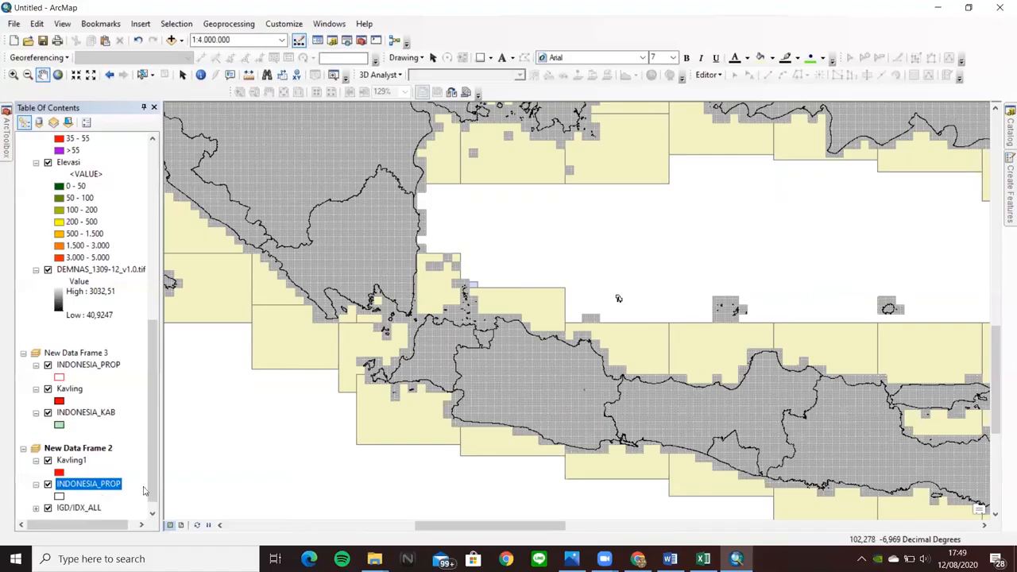
- Turn off the FU, LPI_250K and LPI_50K sublayers of IGD/IDX_ALL, leaving only IDX_RBI_25K shown around the Kavling1 plot
{"action": "scroll", "coordinate": [155, 496], "scroll_direction": "down", "scroll_amount": 1}
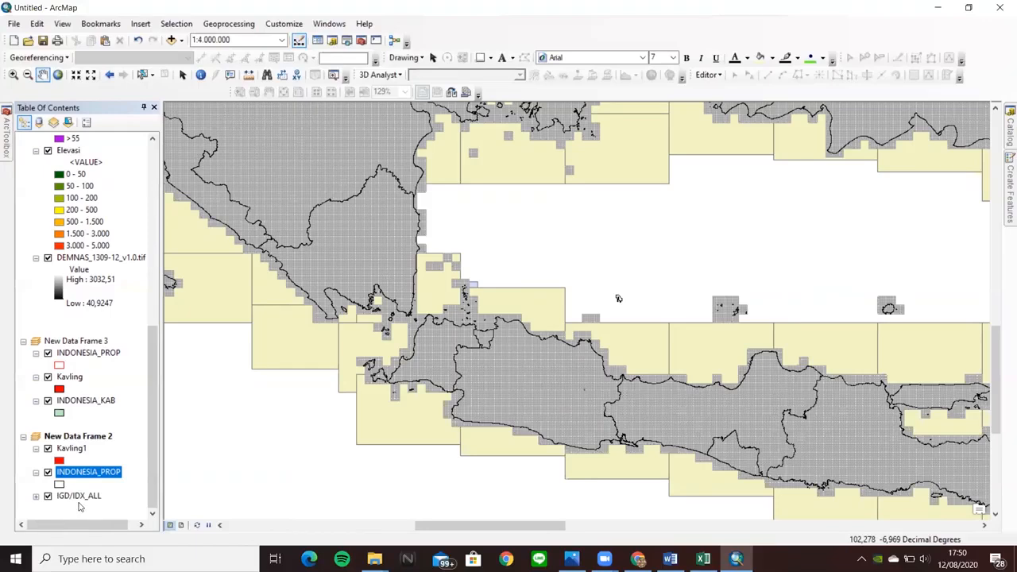
{"action": "left_click", "coordinate": [35, 497]}
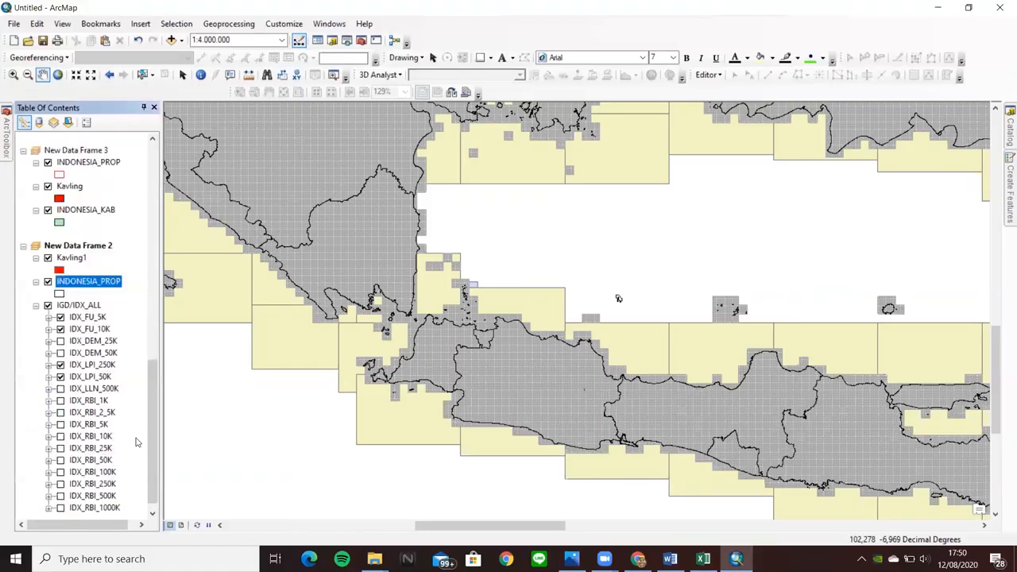
{"action": "left_click", "coordinate": [61, 318]}
{"action": "left_click", "coordinate": [61, 329]}
{"action": "left_click", "coordinate": [60, 365]}
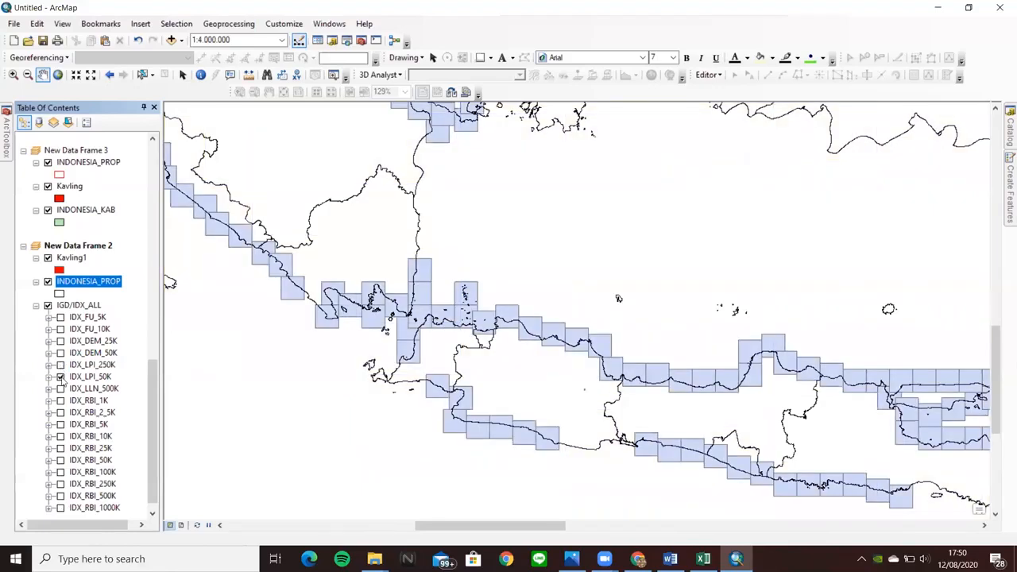
{"action": "left_click", "coordinate": [61, 379]}
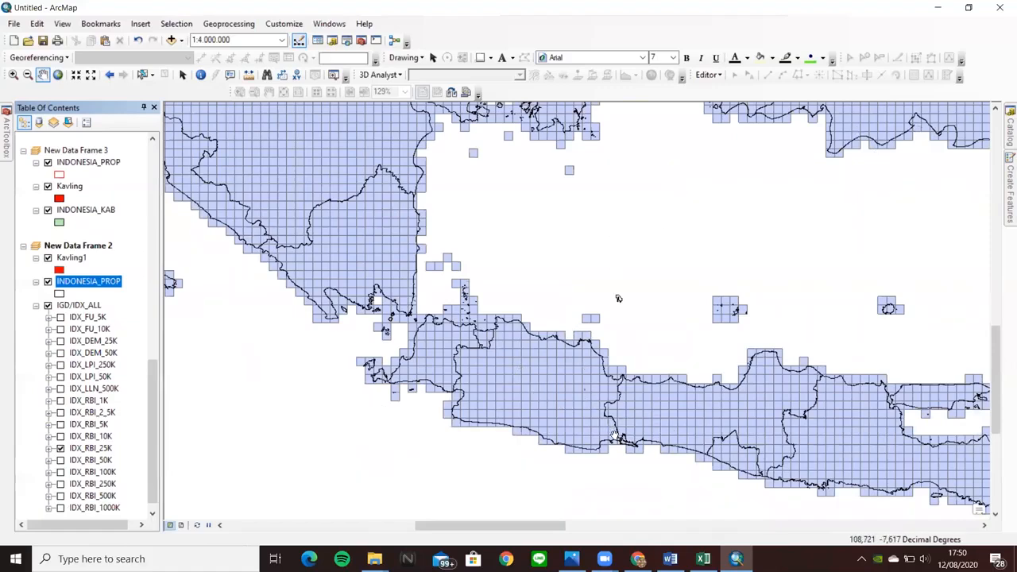
{"action": "scroll", "coordinate": [619, 299], "scroll_direction": "down", "scroll_amount": 3}
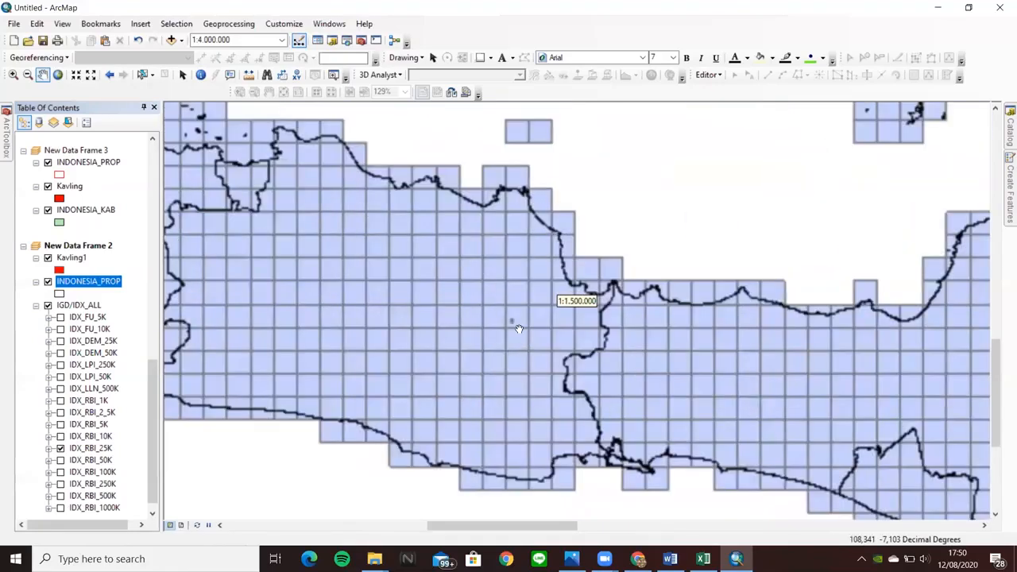
{"action": "scroll", "coordinate": [518, 328], "scroll_direction": "down", "scroll_amount": 2}
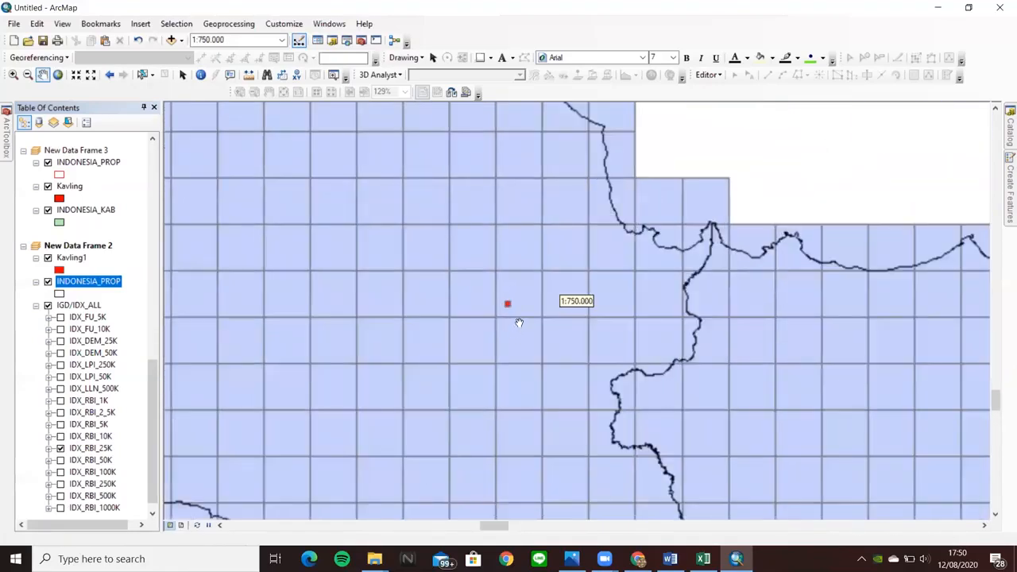
{"action": "scroll", "coordinate": [519, 322], "scroll_direction": "down", "scroll_amount": 1}
{"action": "scroll", "coordinate": [561, 311], "scroll_direction": "down", "scroll_amount": 1}
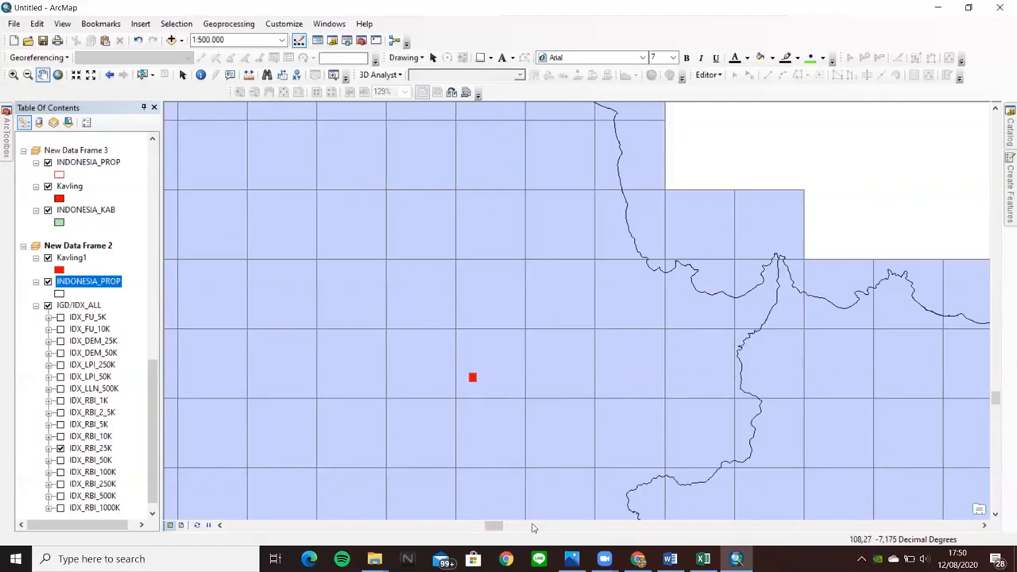
- Switch to the Photos image 1309-121.jpg and examine its Petunjuk Letak Peta sheet index for Talaga
{"action": "left_click", "coordinate": [572, 559]}
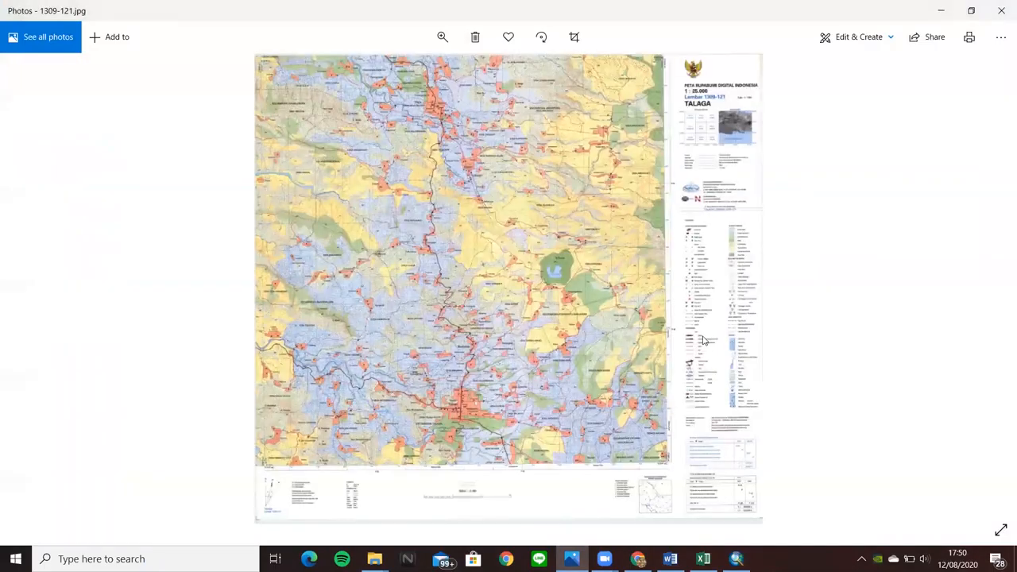
{"action": "scroll", "coordinate": [720, 147], "scroll_direction": "up", "scroll_amount": 5}
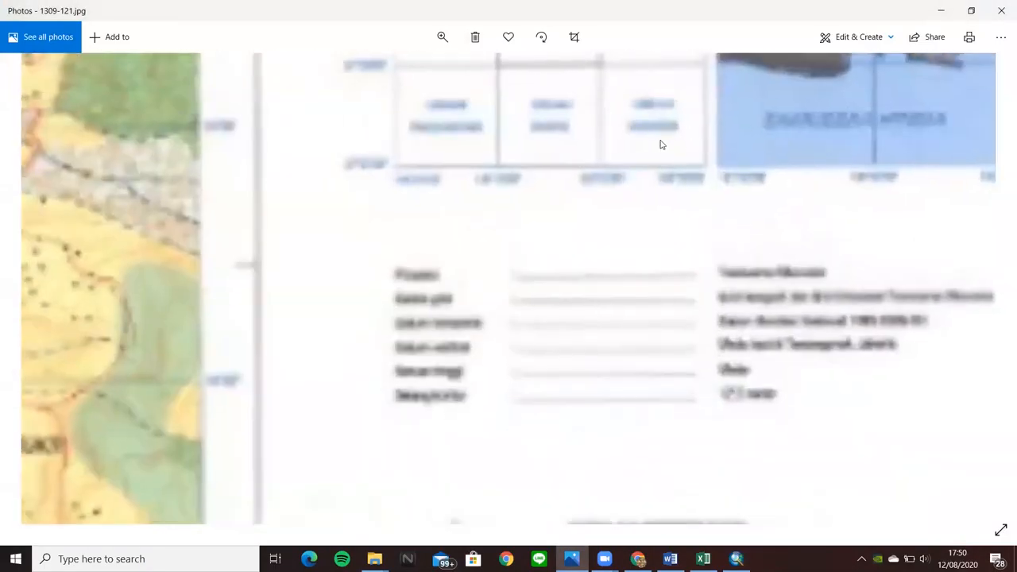
{"action": "left_click_drag", "start_coordinate": [609, 226], "coordinate": [600, 378]}
{"action": "left_click_drag", "start_coordinate": [533, 163], "coordinate": [510, 251]}
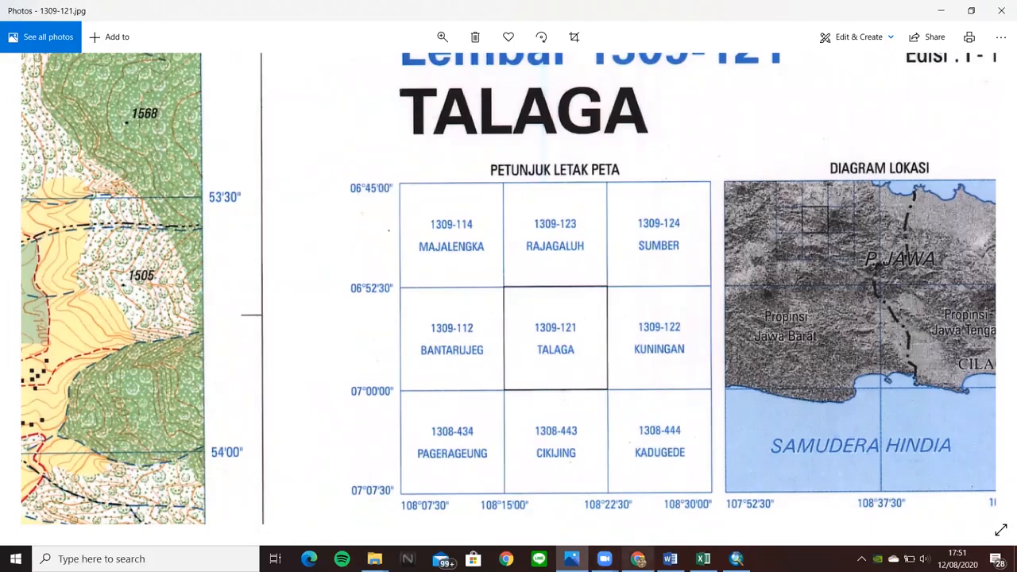
- Switch back to ArcMap and add the Indeks_RBI_25K map service from the server's INDEKS folder to New Data Frame 2
{"action": "mouse_move", "coordinate": [638, 559]}
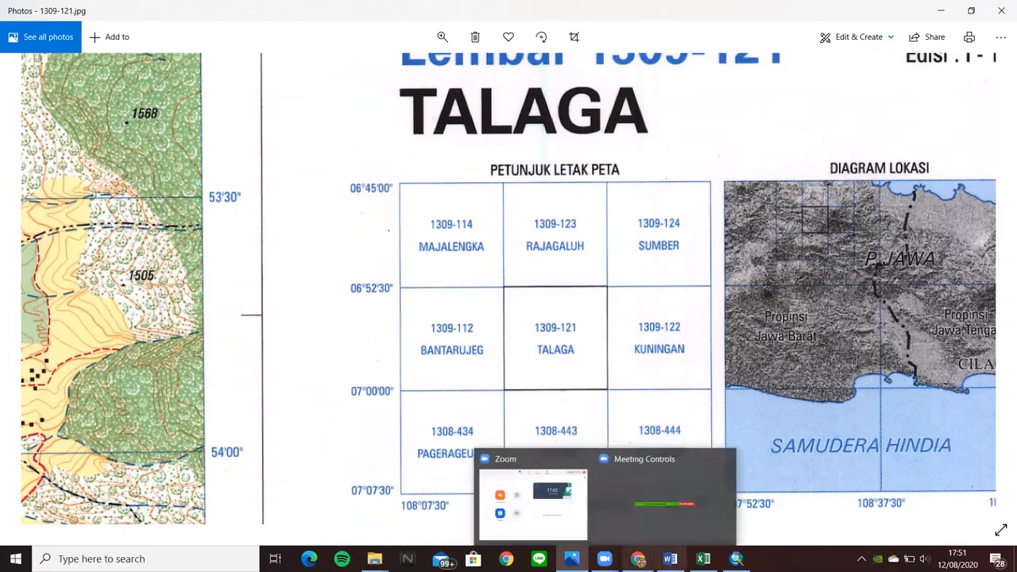
{"action": "mouse_move", "coordinate": [737, 558]}
{"action": "left_click", "coordinate": [742, 511]}
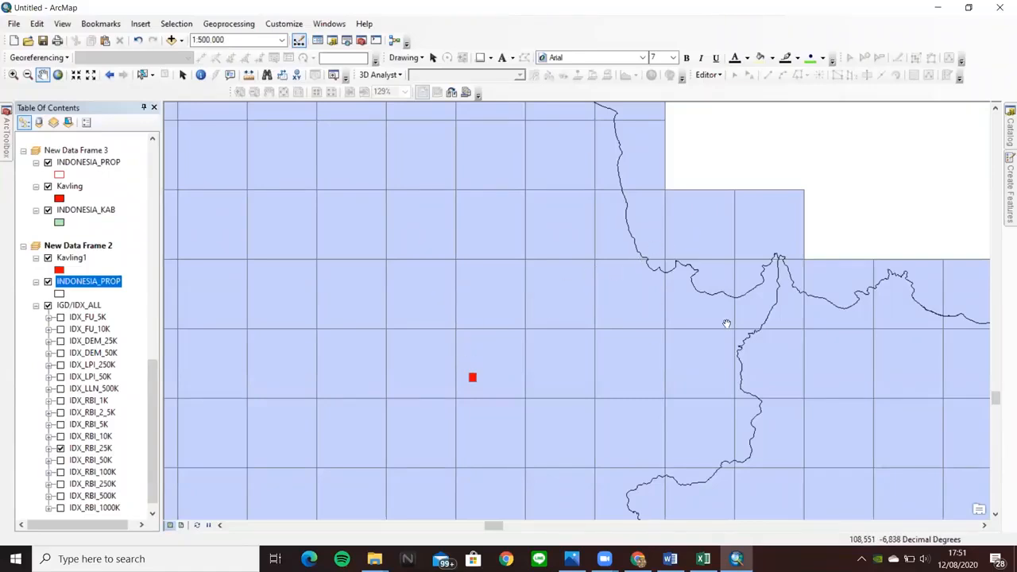
{"action": "mouse_move", "coordinate": [1009, 134]}
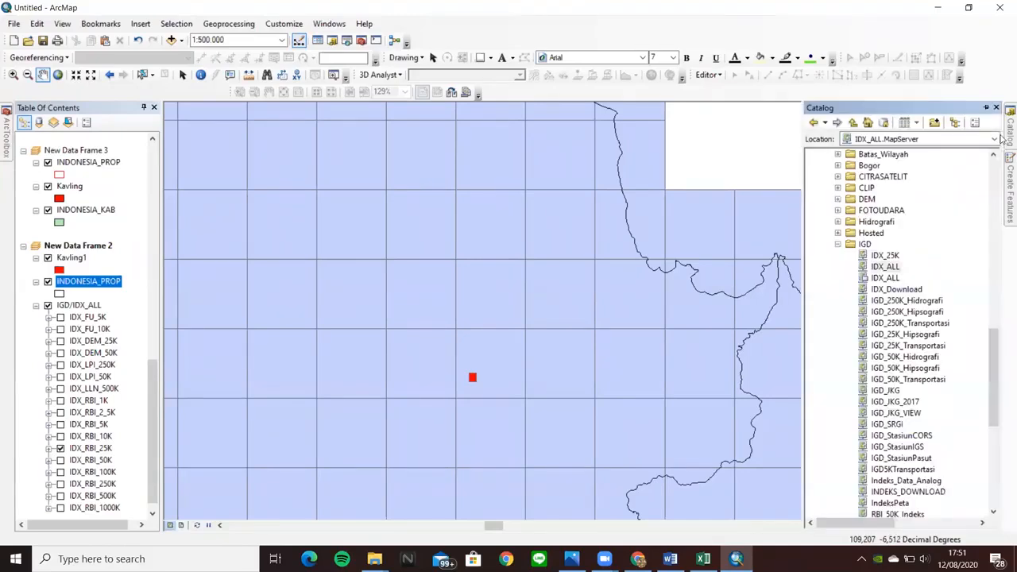
{"action": "scroll", "coordinate": [910, 314], "scroll_direction": "down", "scroll_amount": 8}
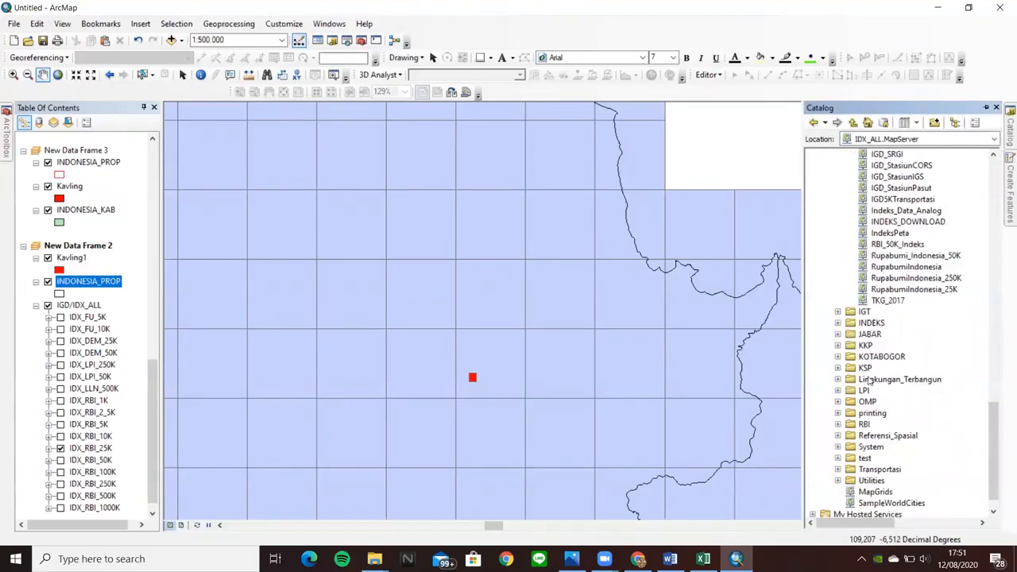
{"action": "left_click", "coordinate": [839, 324]}
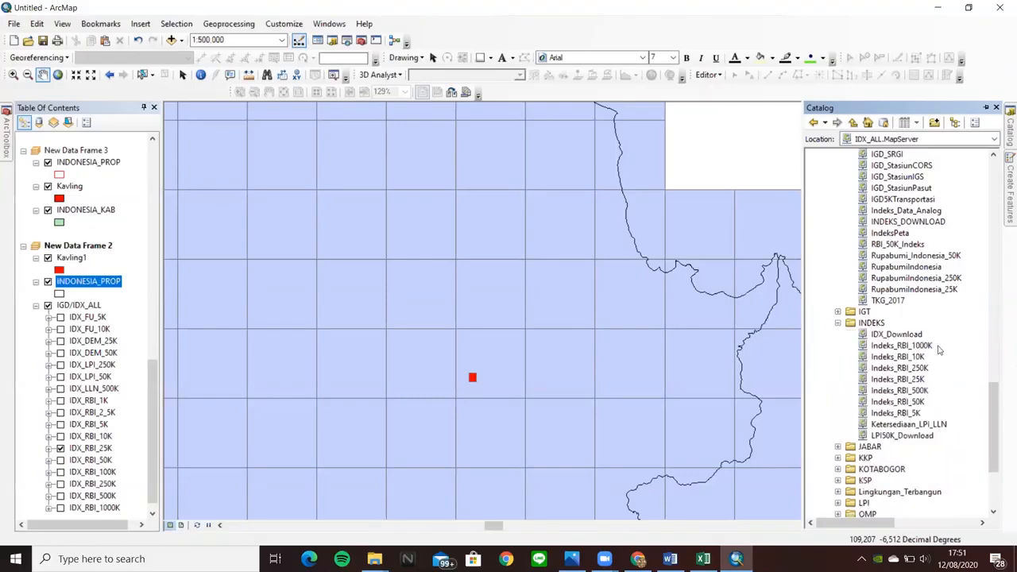
{"action": "left_click", "coordinate": [906, 381]}
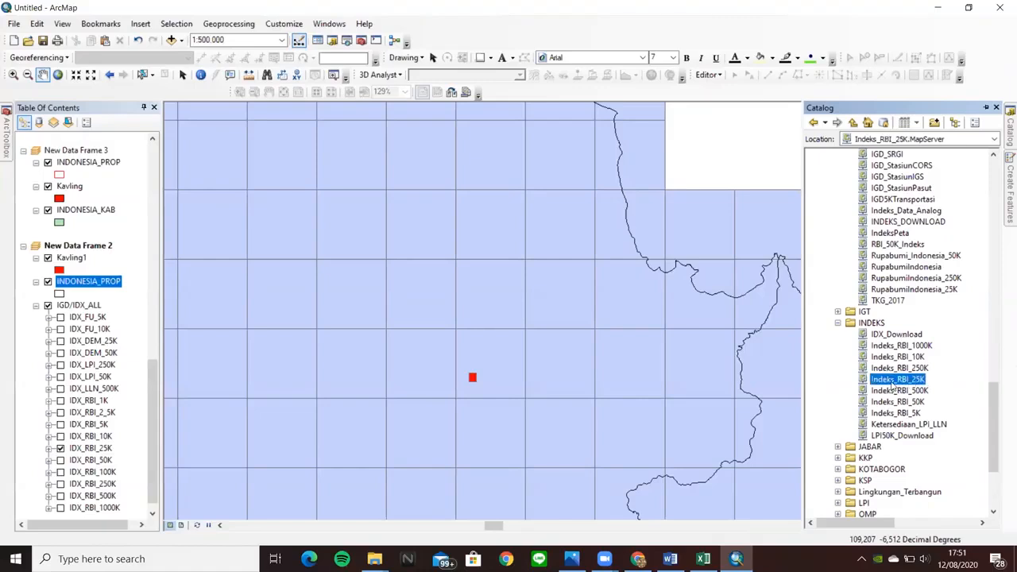
{"action": "left_click_drag", "start_coordinate": [455, 344], "coordinate": [454, 340]}
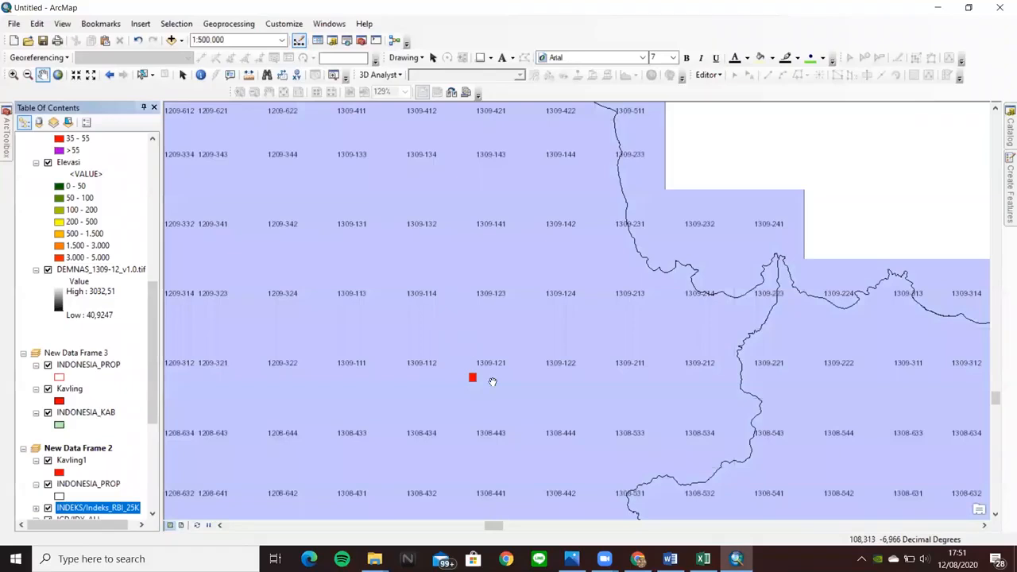
- Compare the sheet numbers surrounding the Kavling1 plot with the Petunjuk Letak Peta index in the Photos image
{"action": "left_click_drag", "start_coordinate": [508, 410], "coordinate": [497, 369]}
{"action": "scroll", "coordinate": [459, 355], "scroll_direction": "down", "scroll_amount": 2}
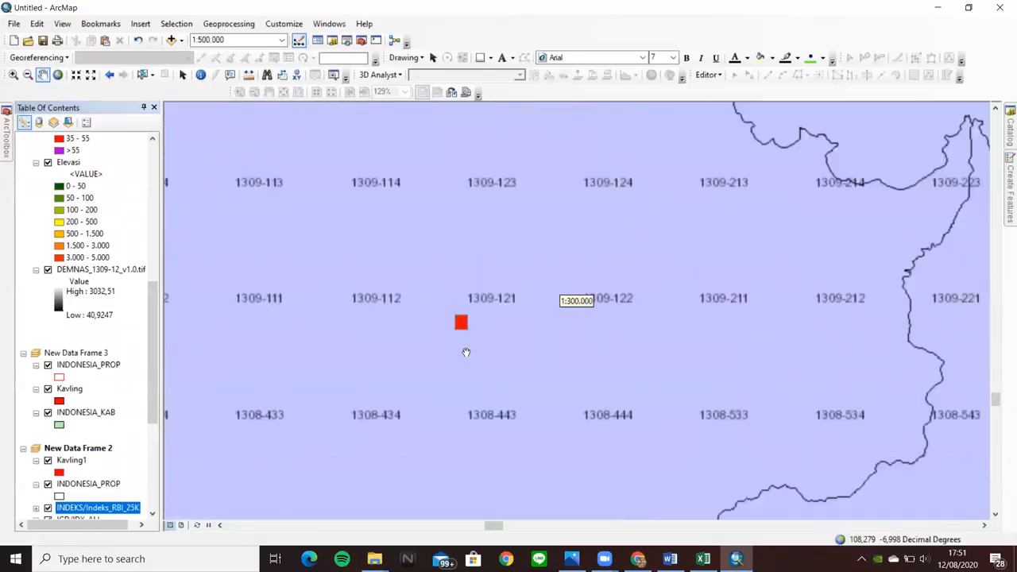
{"action": "left_click_drag", "start_coordinate": [419, 229], "coordinate": [461, 243]}
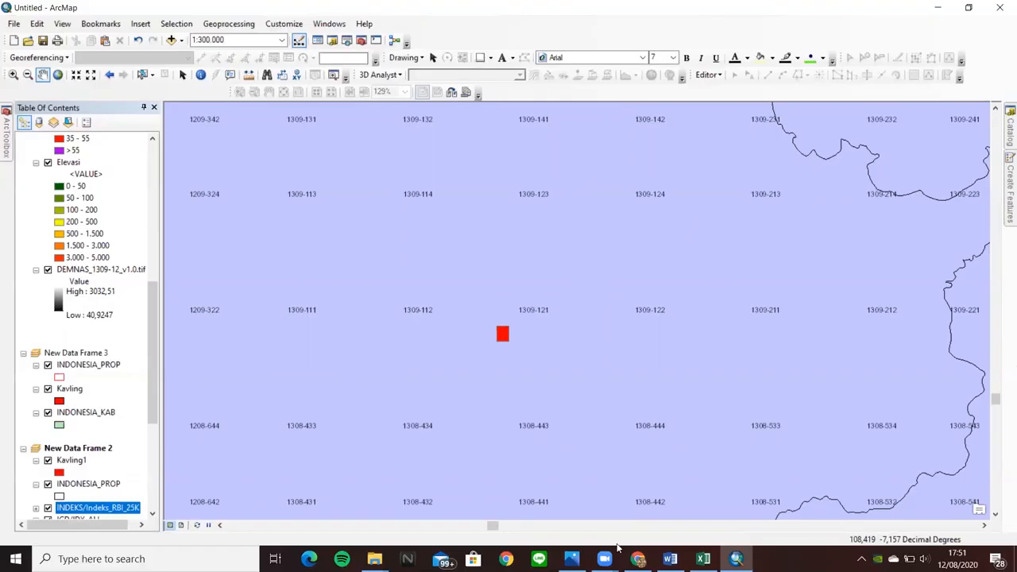
{"action": "left_click", "coordinate": [571, 559]}
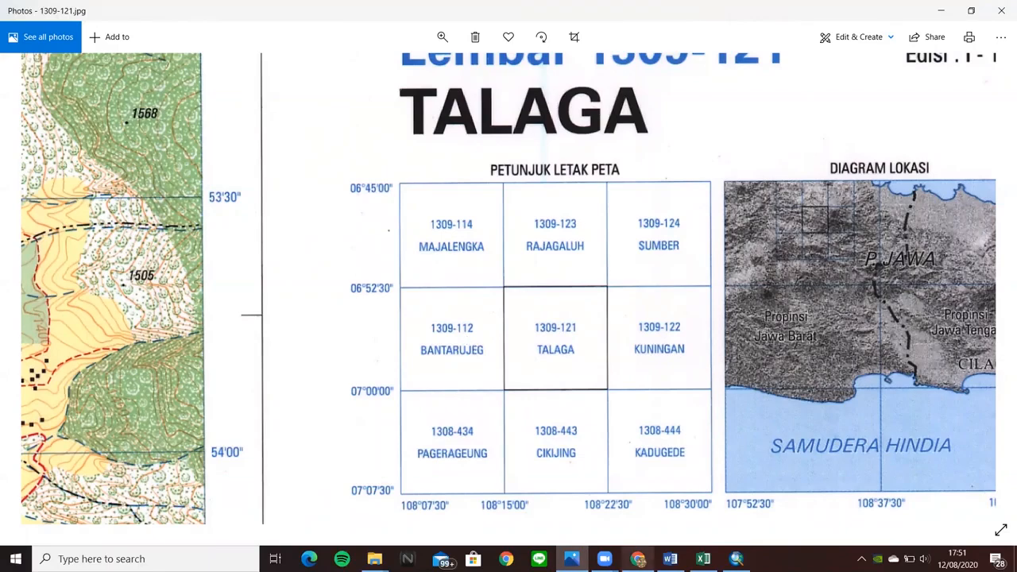
{"action": "mouse_move", "coordinate": [703, 559]}
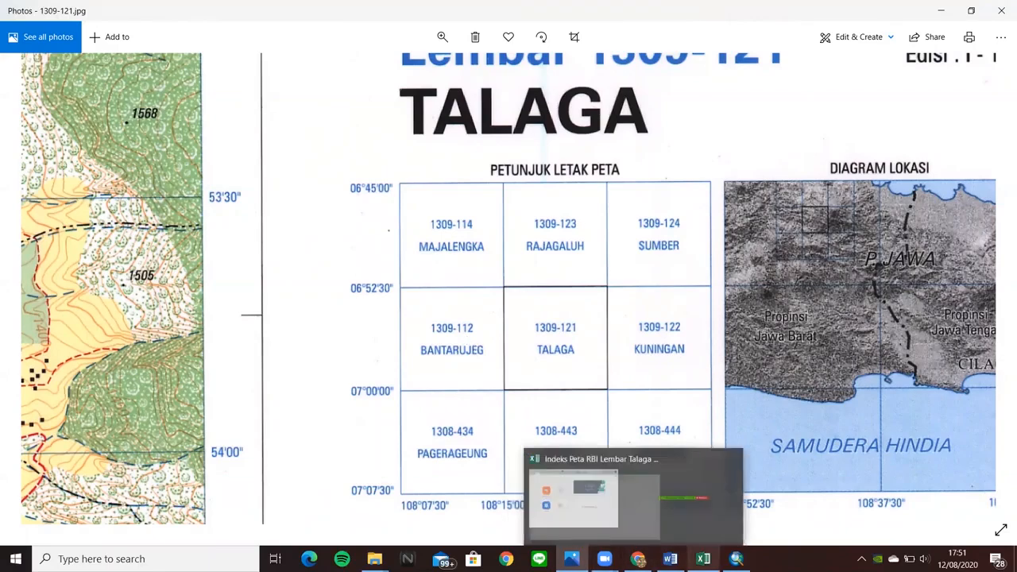
- Switch back to ArcMap, turn off the INDEKS/Indeks_RBI_25K layer in New Data Frame 2 and return to the page layout
{"action": "left_click", "coordinate": [737, 558]}
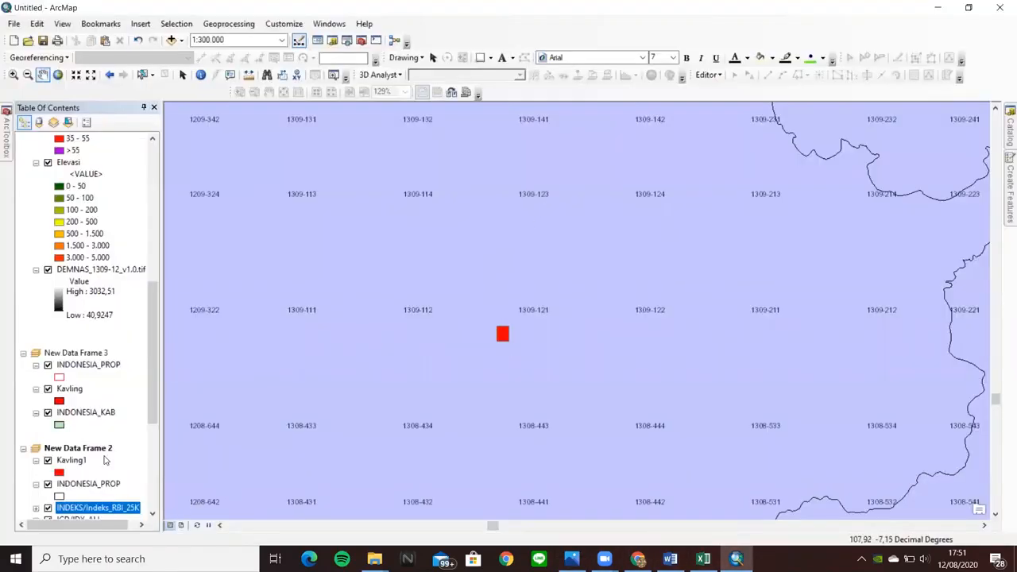
{"action": "left_click_drag", "start_coordinate": [158, 395], "coordinate": [157, 437]}
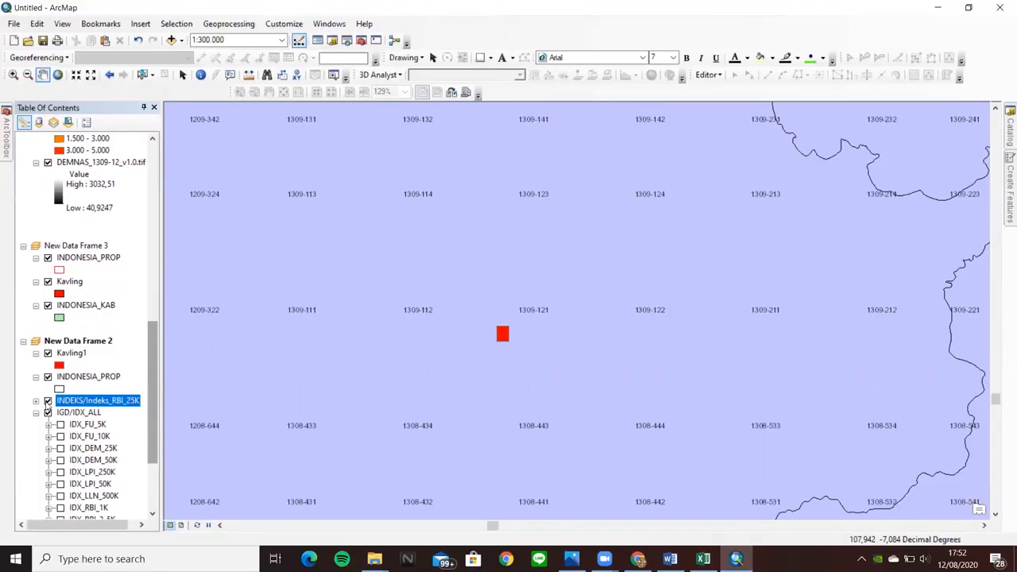
{"action": "left_click", "coordinate": [49, 400]}
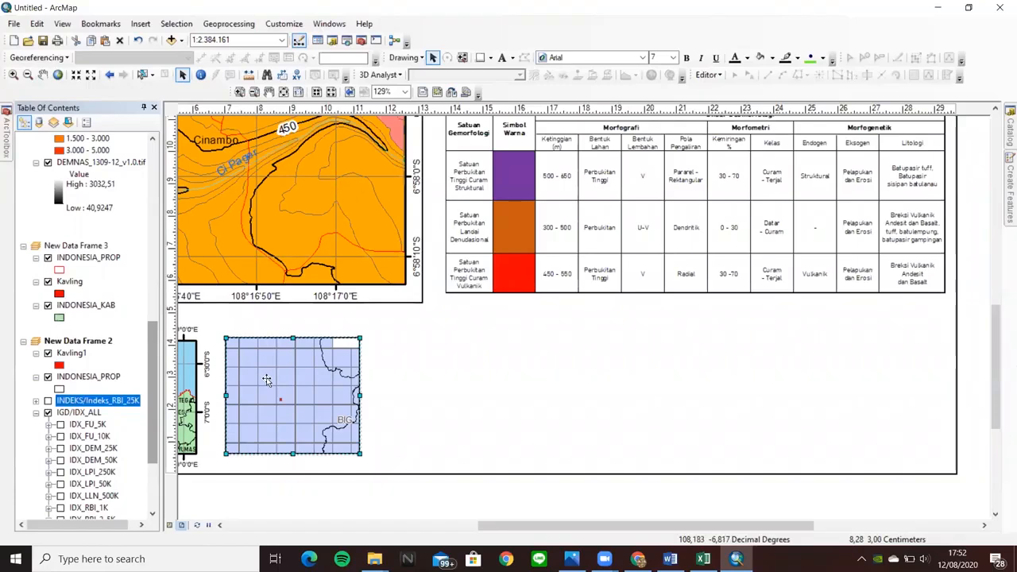
- Stretch the sheet-index data frame slightly taller at both its upper and lower edges
{"action": "left_click", "coordinate": [14, 74]}
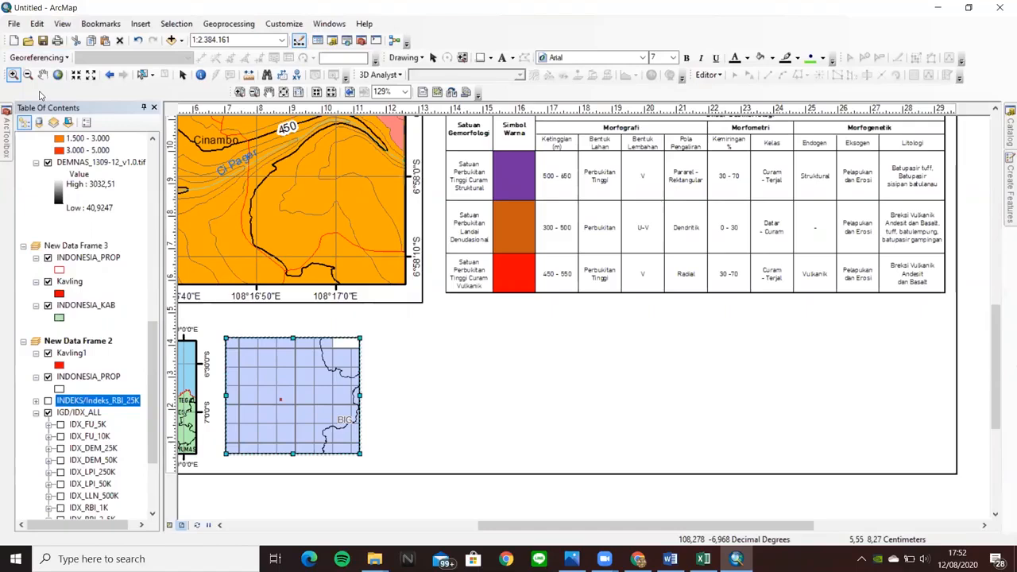
{"action": "left_click", "coordinate": [182, 74]}
{"action": "left_click_drag", "start_coordinate": [293, 454], "coordinate": [293, 462]}
{"action": "left_click_drag", "start_coordinate": [293, 337], "coordinate": [293, 326]}
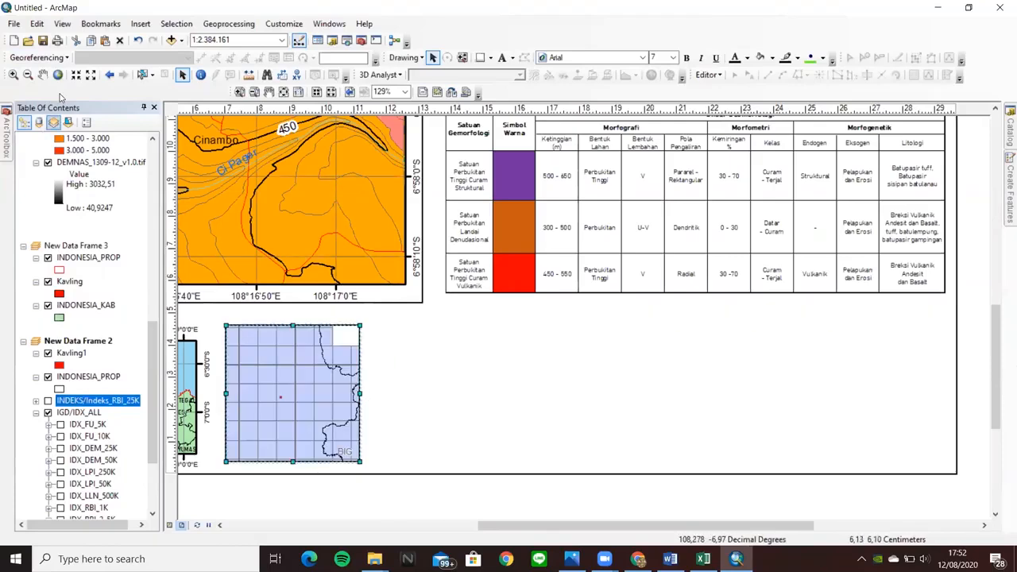
- Set the sheet-index map to 1:1.000.000 and align it so a three-by-three block of sheets with Kavling1 in the middle fills the frame
{"action": "left_click", "coordinate": [13, 74]}
{"action": "left_click", "coordinate": [280, 400]}
{"action": "left_click", "coordinate": [283, 398]}
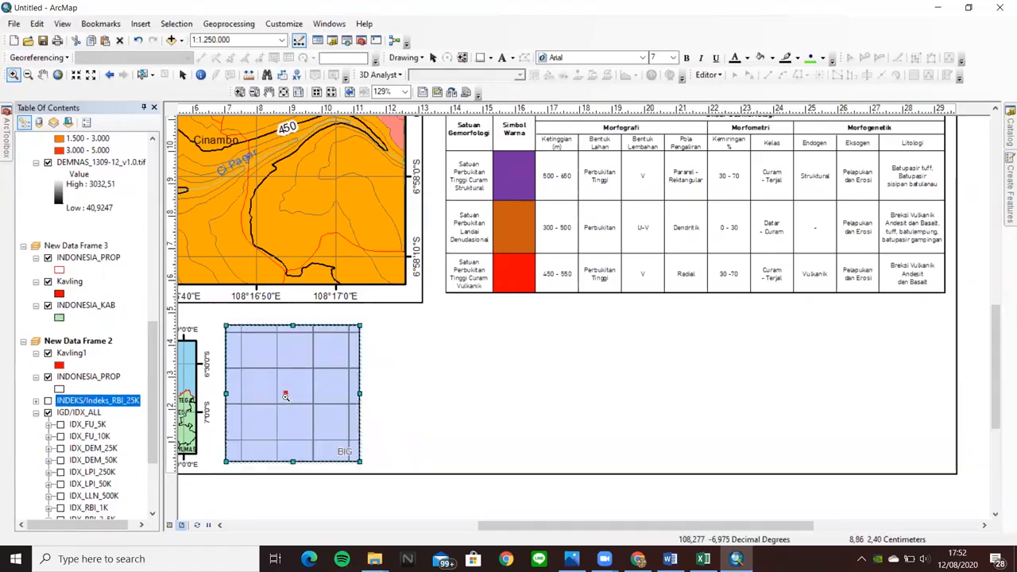
{"action": "left_click", "coordinate": [289, 387]}
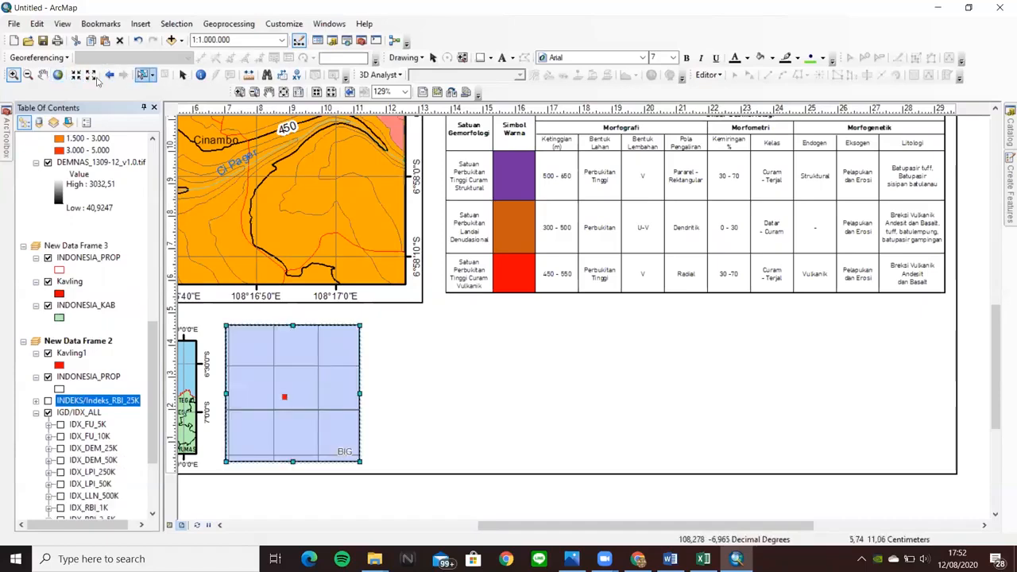
{"action": "left_click", "coordinate": [44, 74]}
{"action": "left_click_drag", "start_coordinate": [291, 390], "coordinate": [293, 395]}
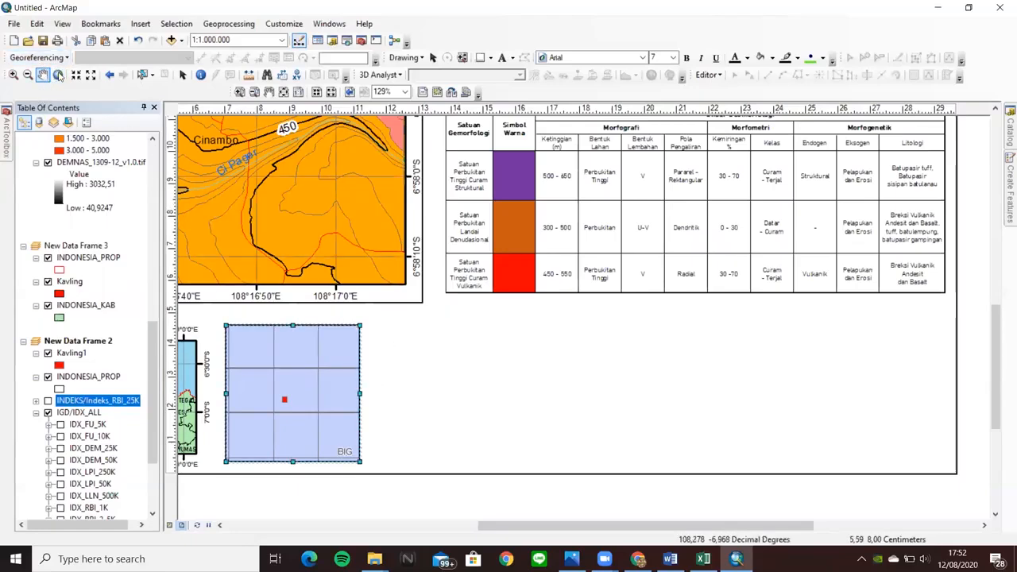
{"action": "left_click_drag", "start_coordinate": [332, 412], "coordinate": [329, 413]}
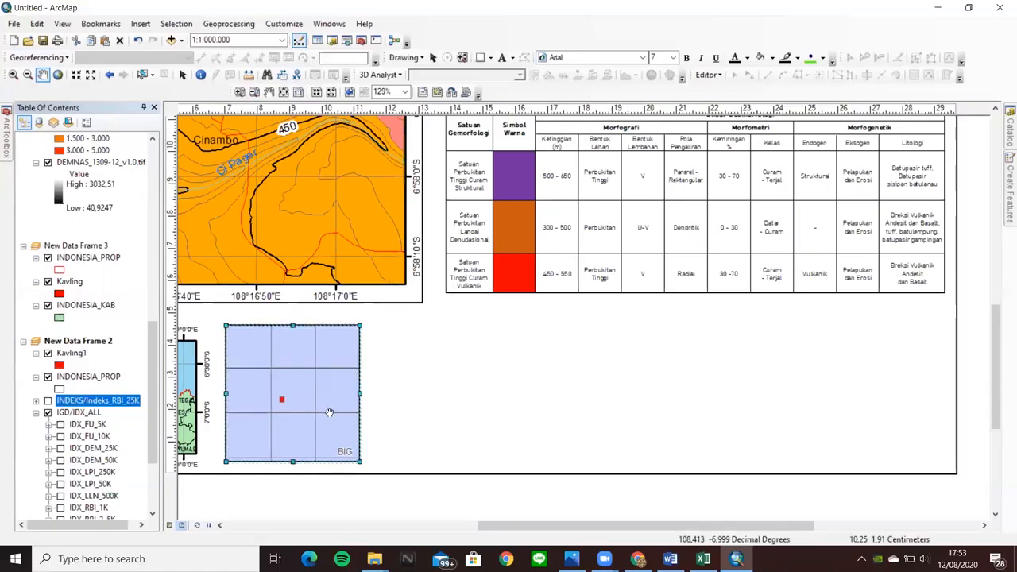
{"action": "left_click_drag", "start_coordinate": [329, 413], "coordinate": [328, 418]}
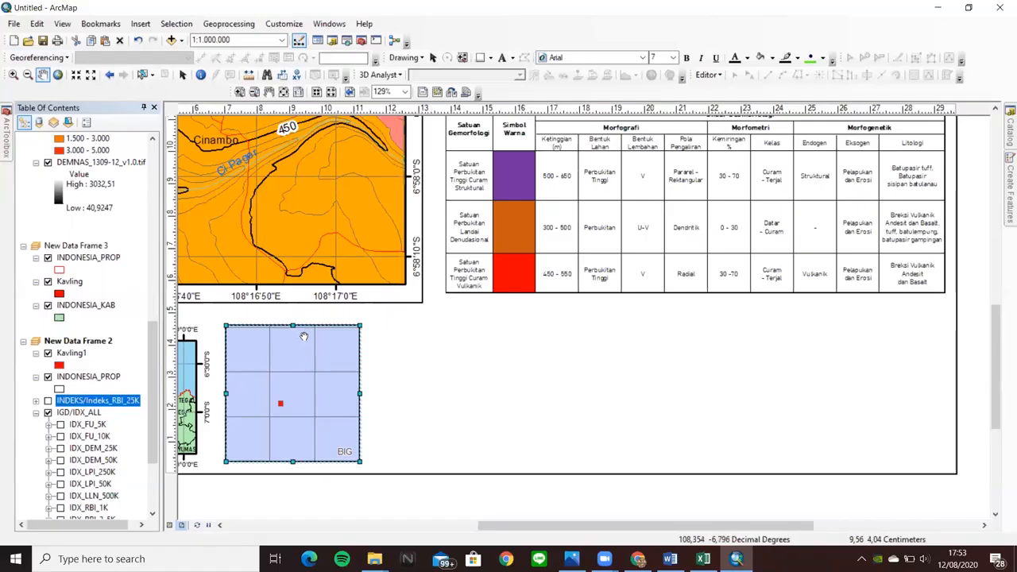
- Trim the upper edge of the sheet-index data frame down to the nearest index grid line and deselect the frame
{"action": "left_click", "coordinate": [182, 75]}
{"action": "left_click_drag", "start_coordinate": [292, 325], "coordinate": [292, 327]}
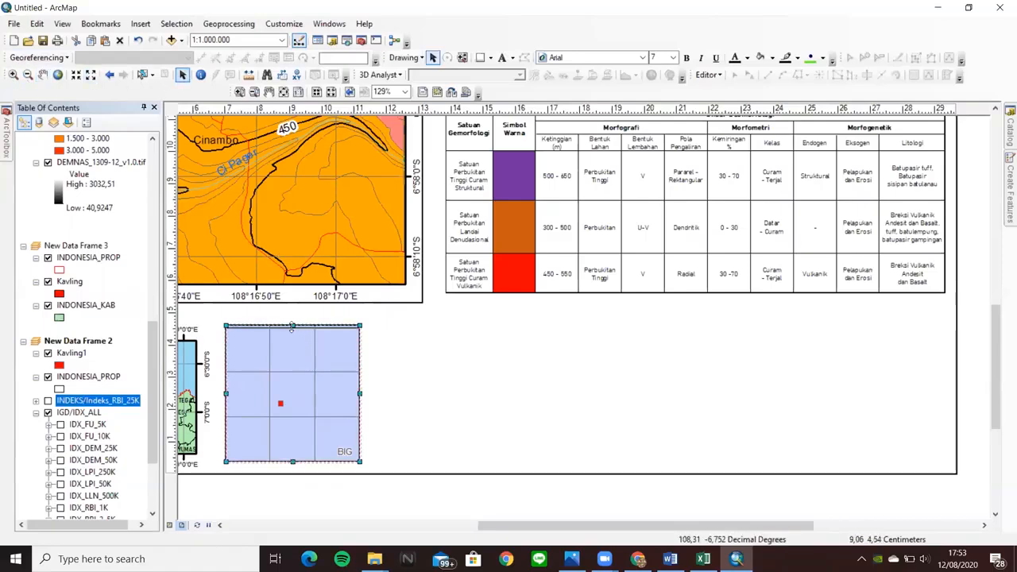
{"action": "left_click", "coordinate": [428, 391]}
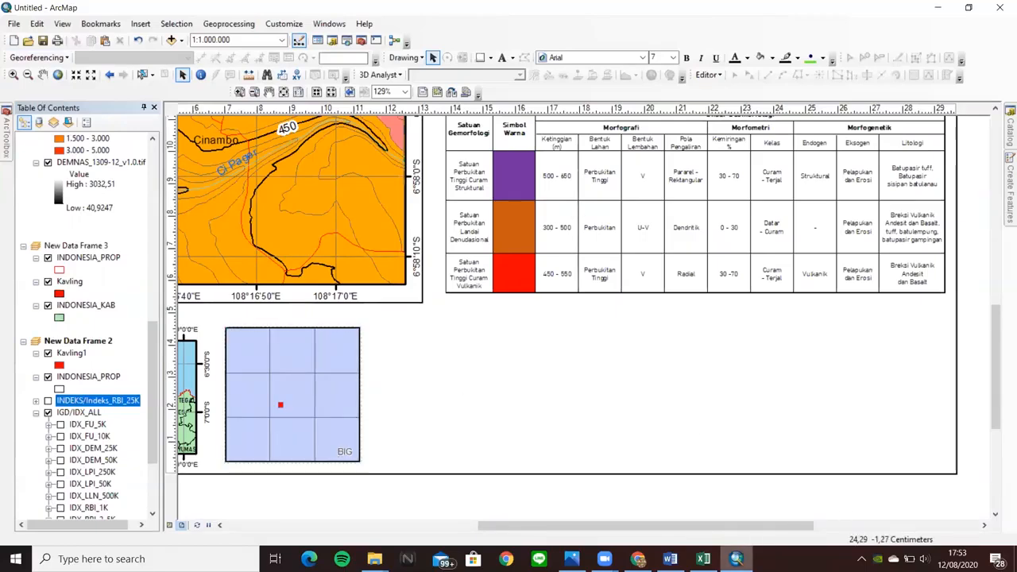
- Insert a new OpenDocument Spreadsheet object into the map layout
{"action": "left_click", "coordinate": [703, 559]}
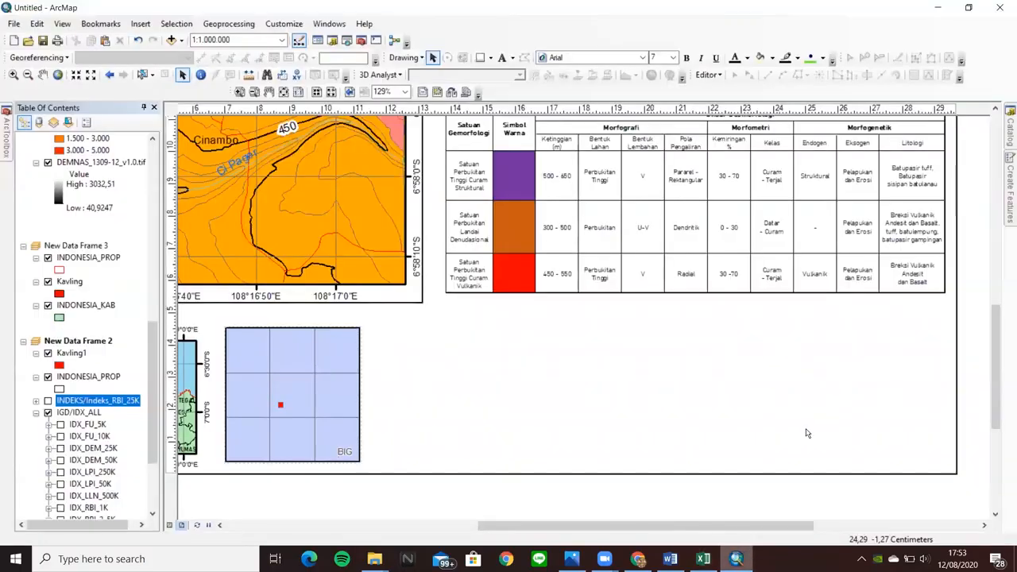
{"action": "left_click", "coordinate": [737, 559]}
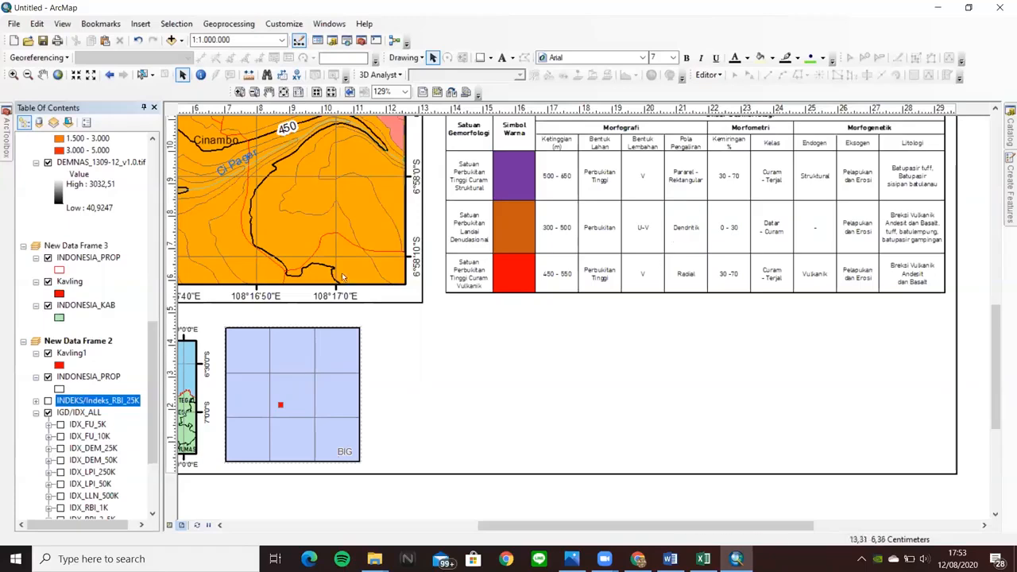
{"action": "left_click", "coordinate": [140, 24]}
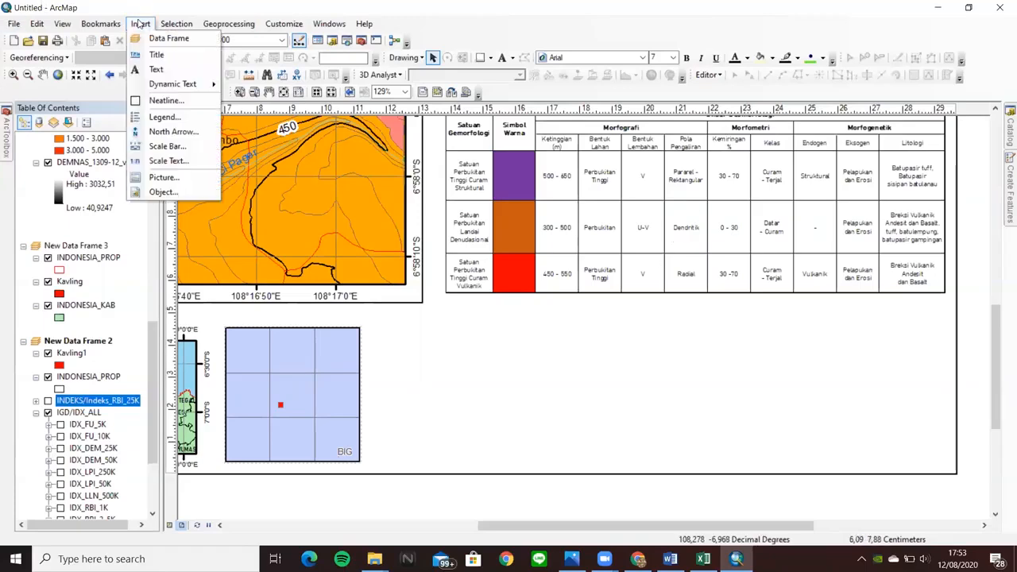
{"action": "left_click", "coordinate": [189, 193]}
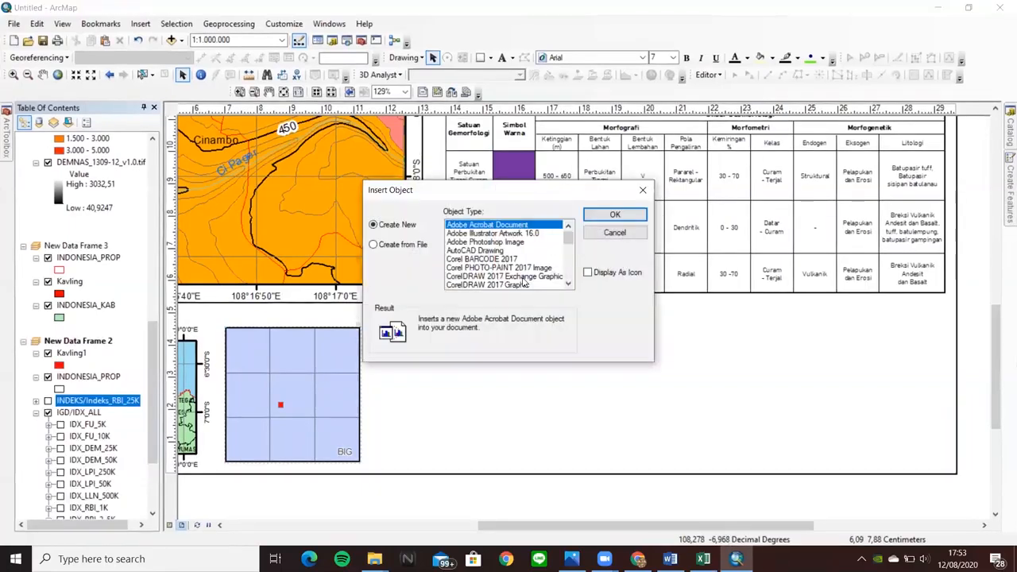
{"action": "left_click_drag", "start_coordinate": [568, 245], "coordinate": [571, 278]}
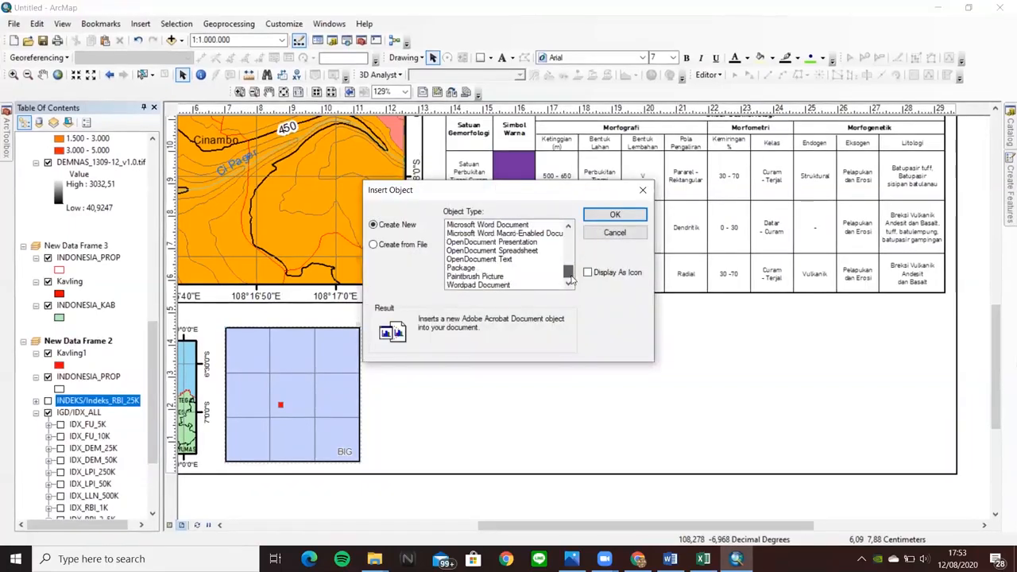
{"action": "left_click", "coordinate": [520, 251]}
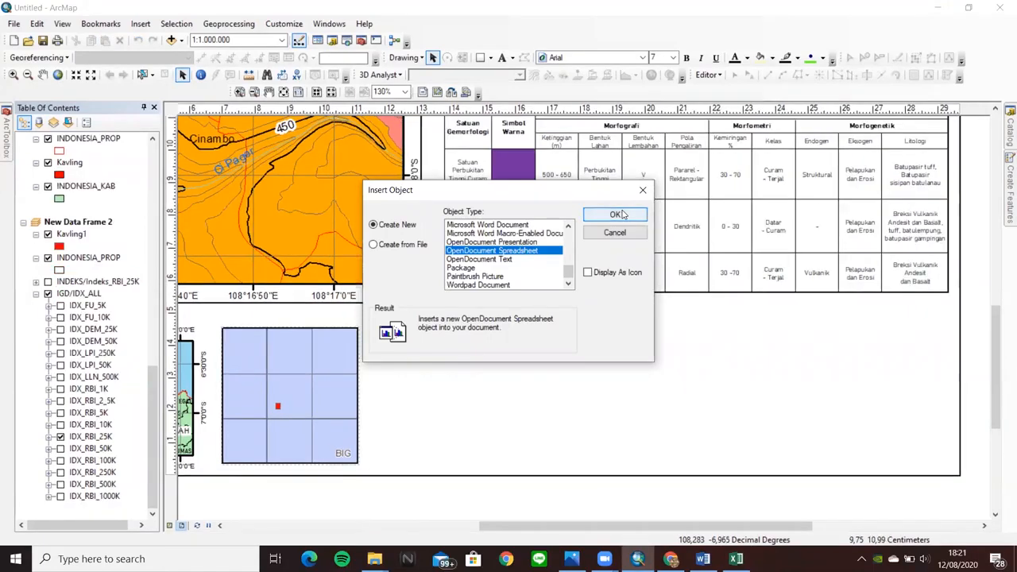
{"action": "left_click", "coordinate": [617, 215]}
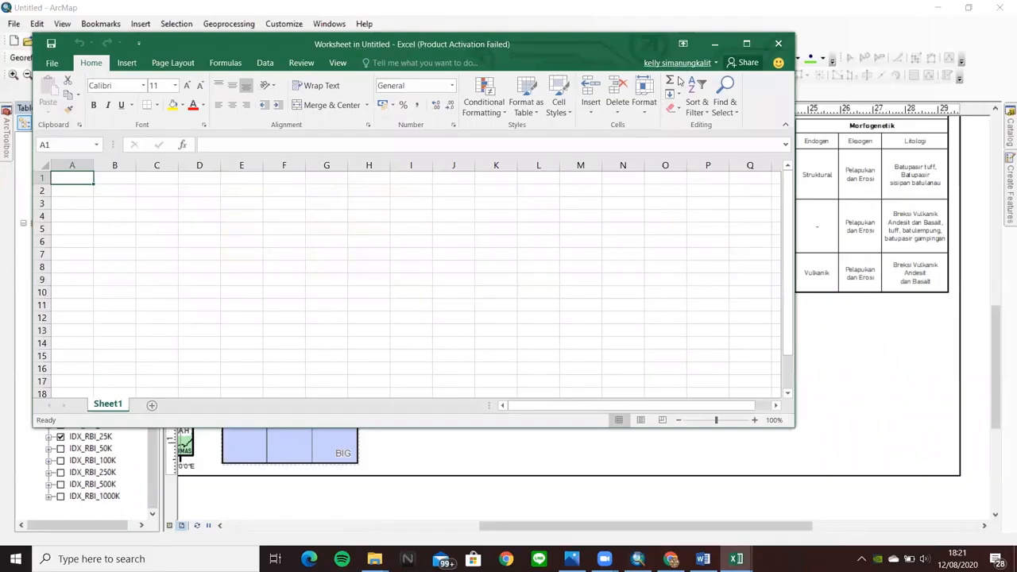
- Switch to the Excel workbook Indeks Peta RBI Lembar Talaga and select its sheet-index table, cells A1:C3
{"action": "mouse_move", "coordinate": [736, 559]}
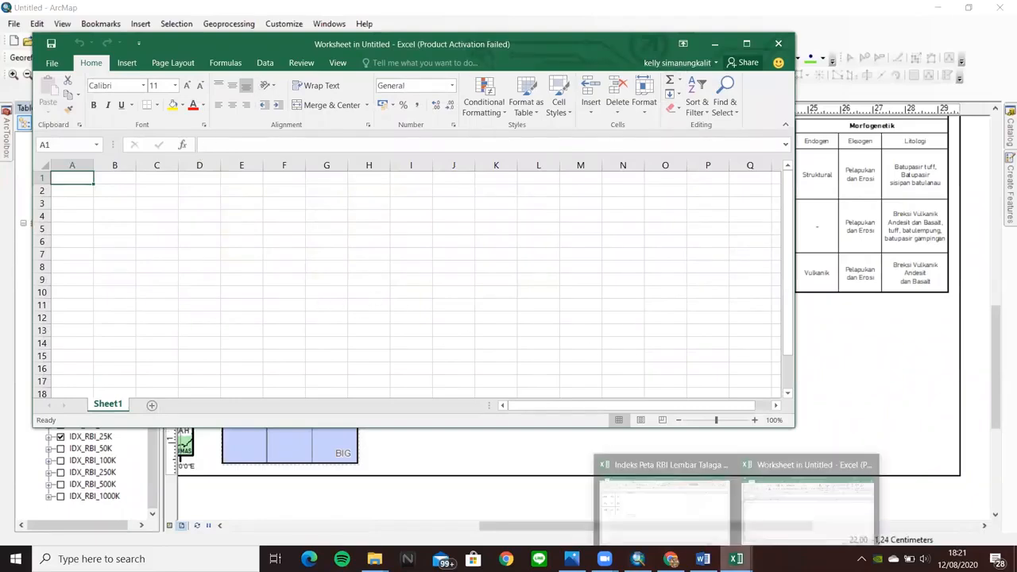
{"action": "left_click", "coordinate": [693, 498]}
{"action": "left_click_drag", "start_coordinate": [34, 159], "coordinate": [148, 265]}
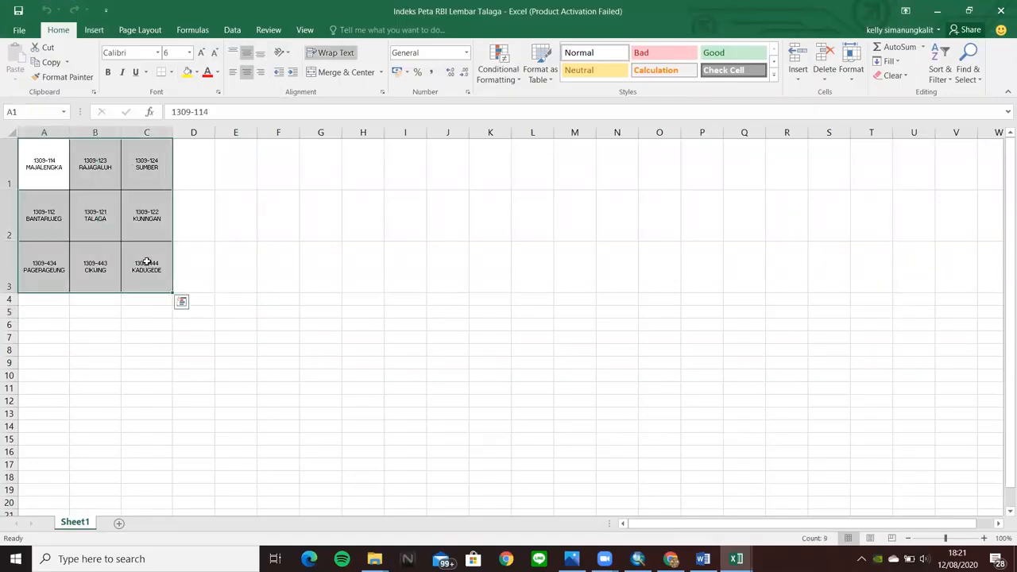
- Copy the map index table in A1:C3 and paste it at A1 of the worksheet embedded in the ArcMap layout
{"action": "key", "text": "ctrl+c"}
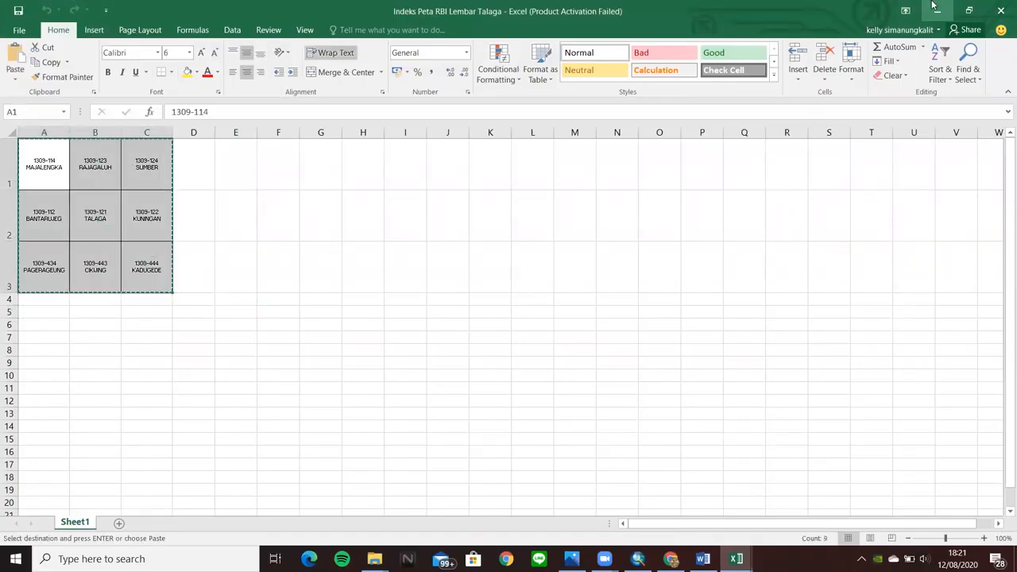
{"action": "left_click", "coordinate": [937, 9]}
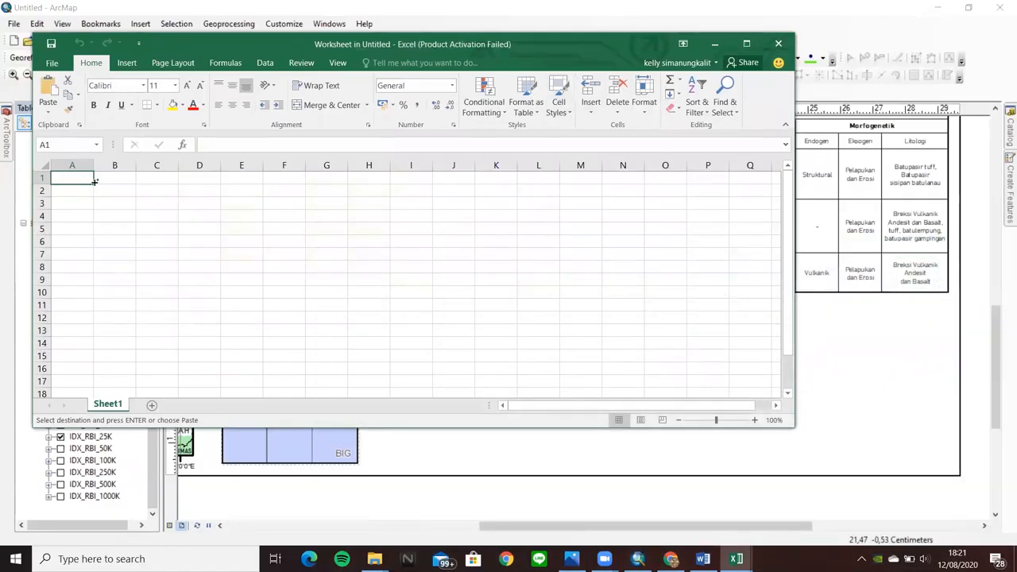
{"action": "key", "text": "ctrl+v"}
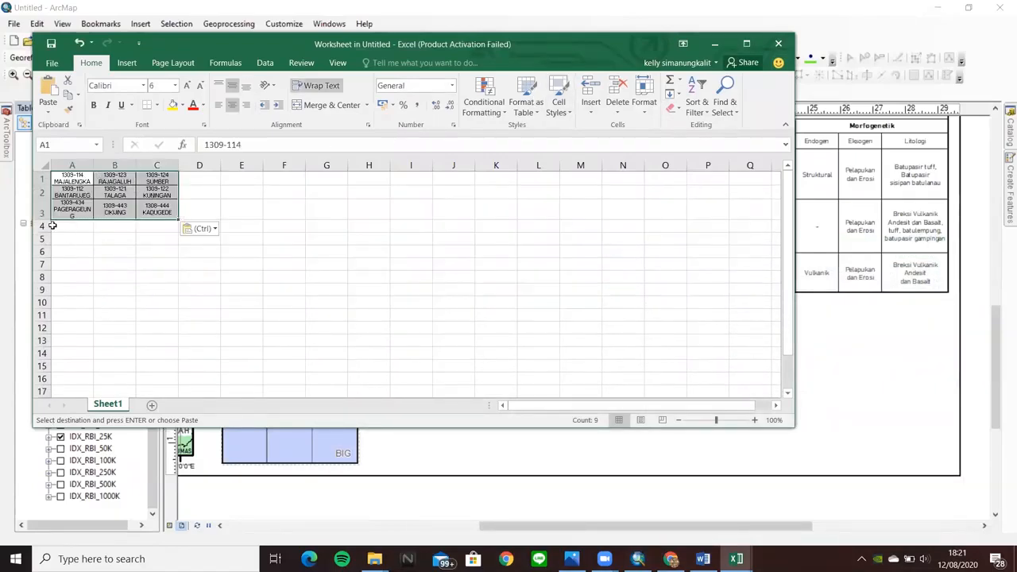
- Set rows 1 to 3 of the pasted table to an equal height of about 58.20 and widen columns A to C equally
{"action": "left_click_drag", "start_coordinate": [49, 219], "coordinate": [43, 243]}
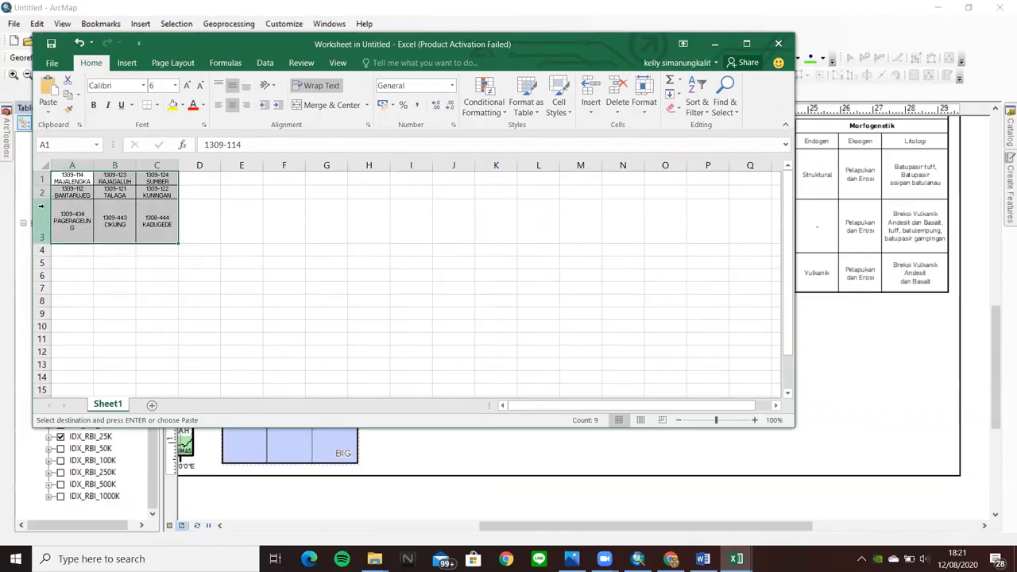
{"action": "left_click_drag", "start_coordinate": [43, 199], "coordinate": [42, 226]}
{"action": "left_click_drag", "start_coordinate": [42, 186], "coordinate": [45, 224]}
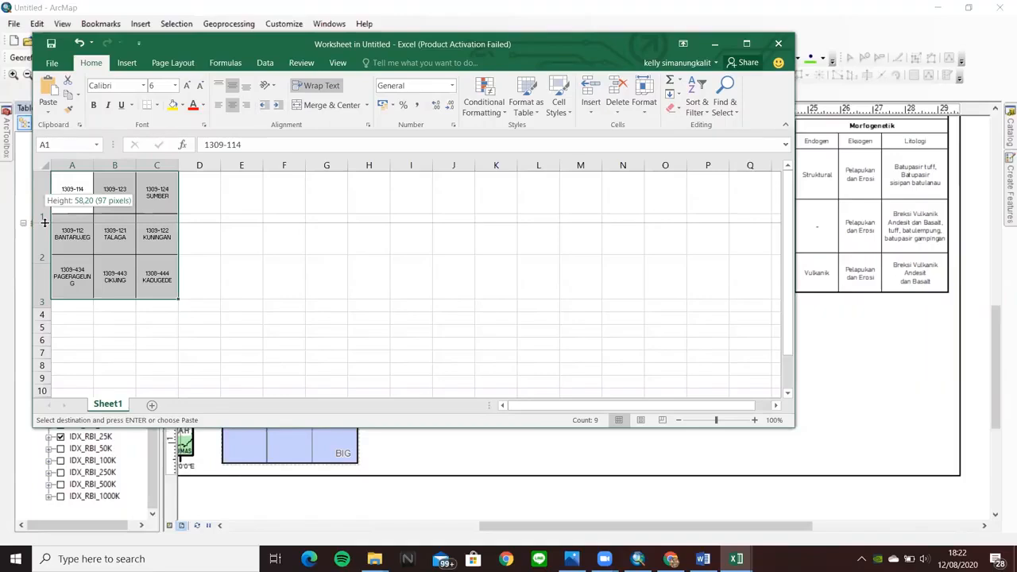
{"action": "left_click_drag", "start_coordinate": [44, 223], "coordinate": [45, 222]}
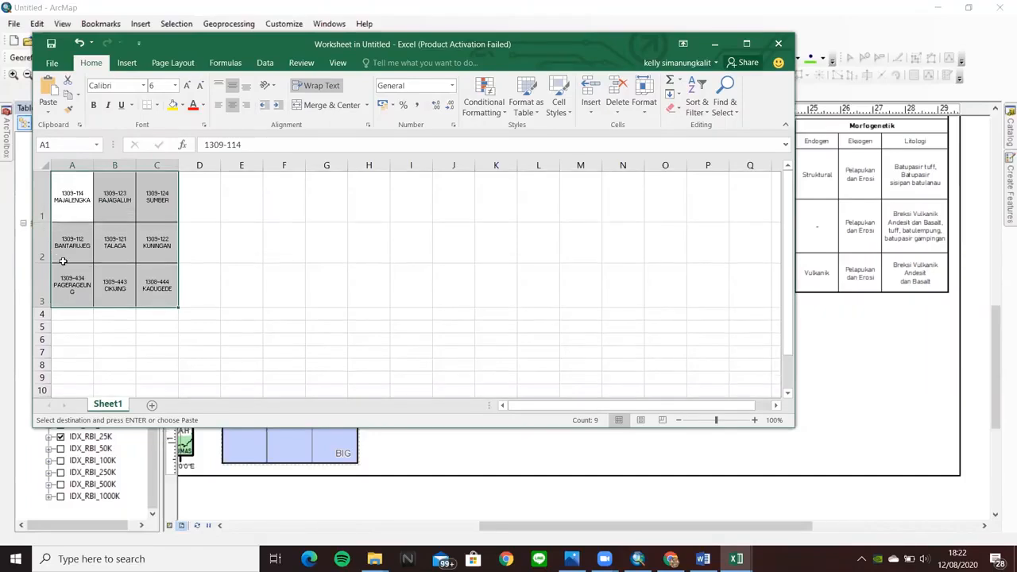
{"action": "left_click_drag", "start_coordinate": [47, 263], "coordinate": [49, 273]}
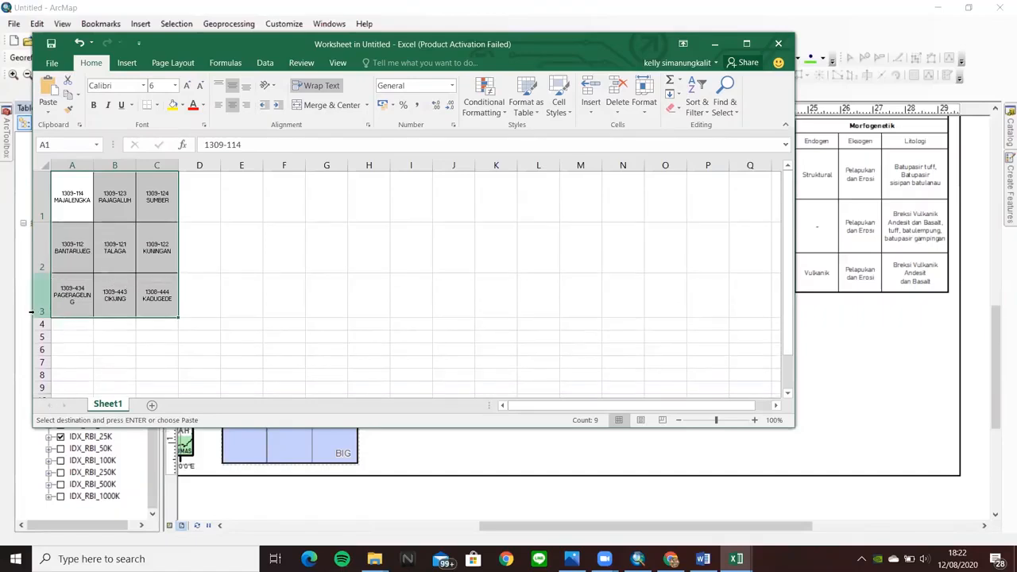
{"action": "left_click_drag", "start_coordinate": [40, 317], "coordinate": [39, 324]}
{"action": "left_click_drag", "start_coordinate": [93, 166], "coordinate": [192, 165]}
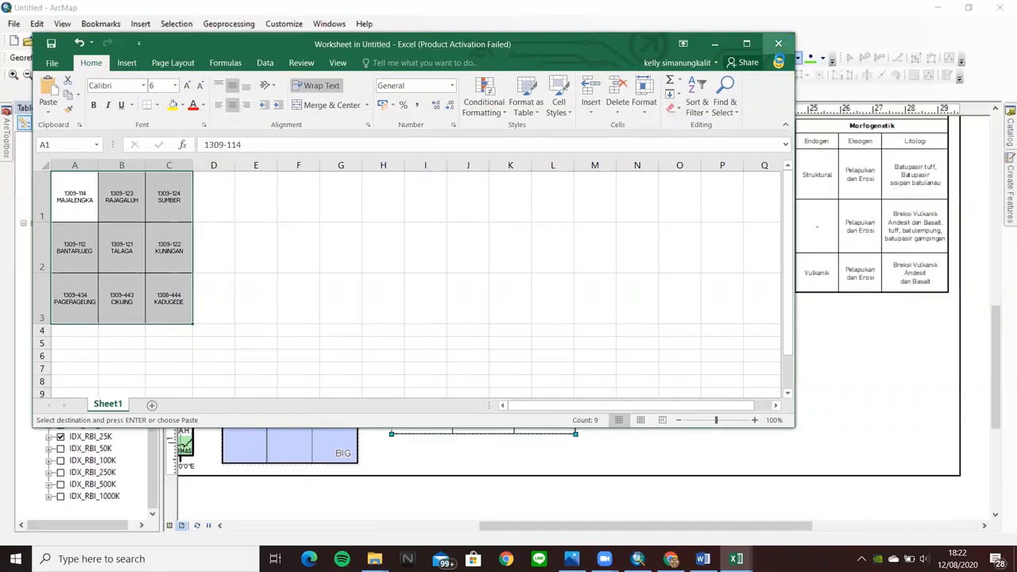
- Return to the layout, reopen the embedded worksheet, select only A1:C3 and close it so the object covers just the table
{"action": "left_click", "coordinate": [778, 46]}
{"action": "double_click", "coordinate": [538, 353]}
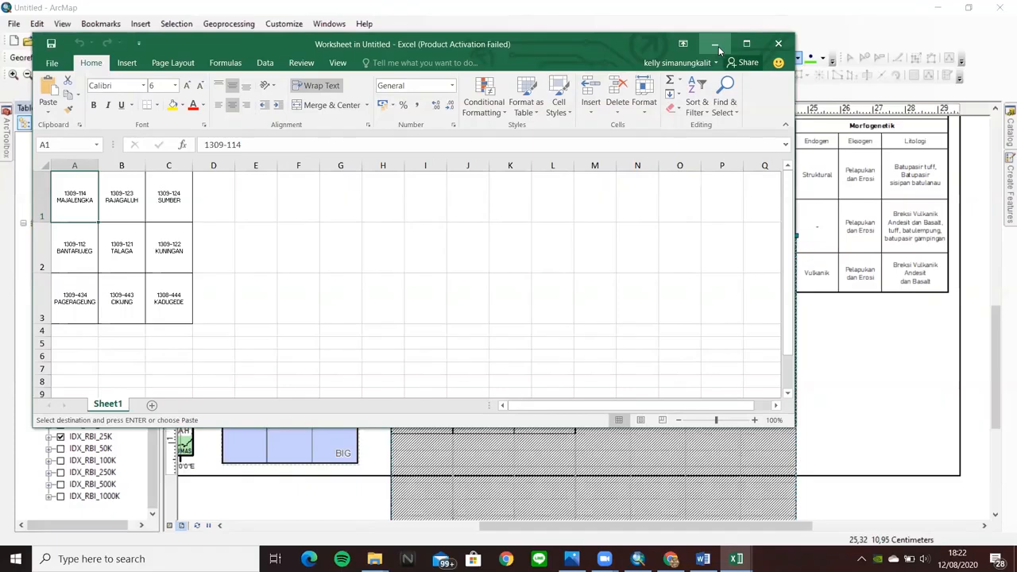
{"action": "left_click", "coordinate": [779, 44]}
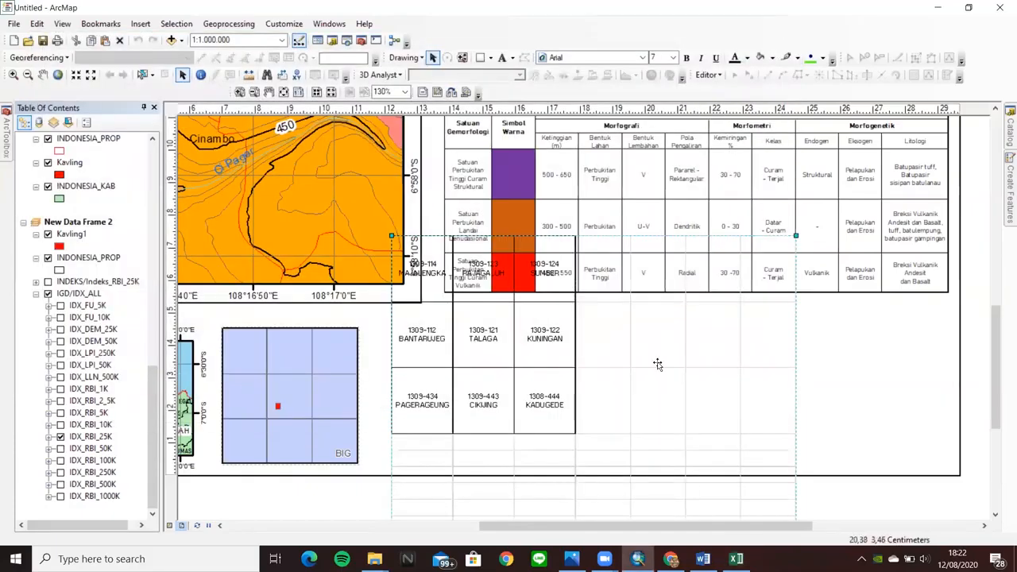
{"action": "double_click", "coordinate": [658, 362]}
{"action": "left_click_drag", "start_coordinate": [72, 182], "coordinate": [176, 317]}
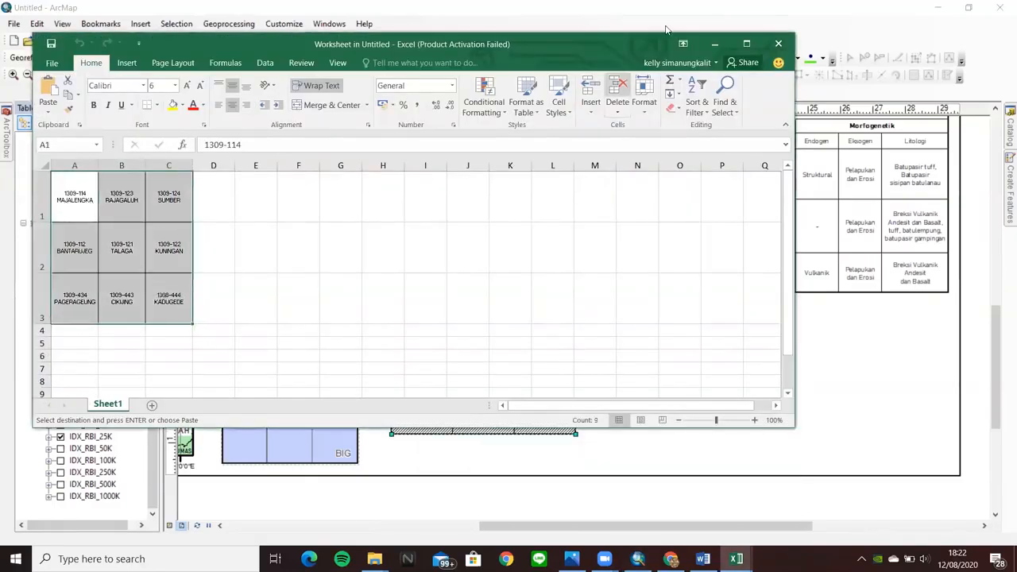
{"action": "left_click", "coordinate": [778, 44]}
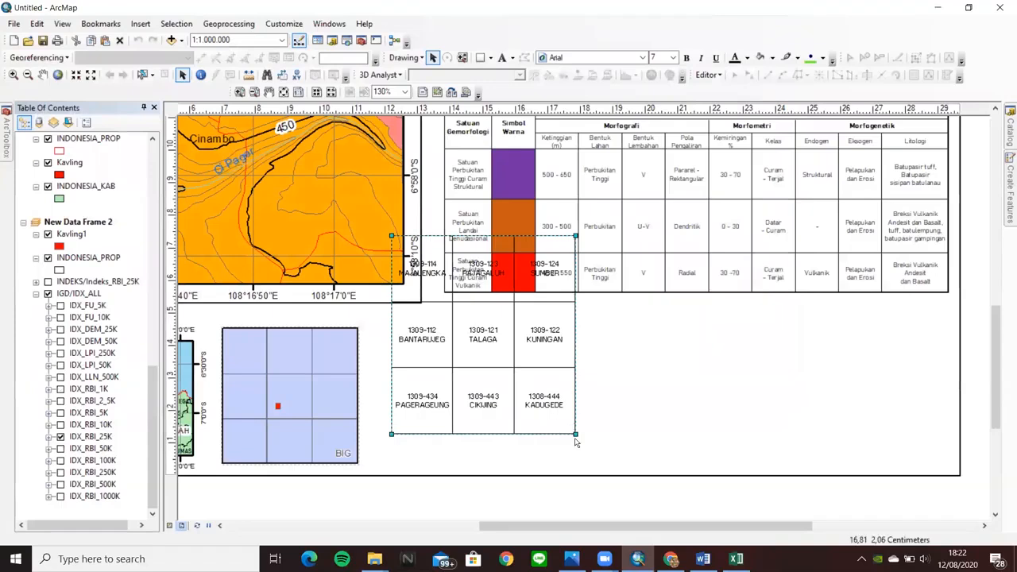
- Shrink the embedded table and place it over the small blue index map, matching the map's width
{"action": "left_click_drag", "start_coordinate": [571, 433], "coordinate": [505, 357]}
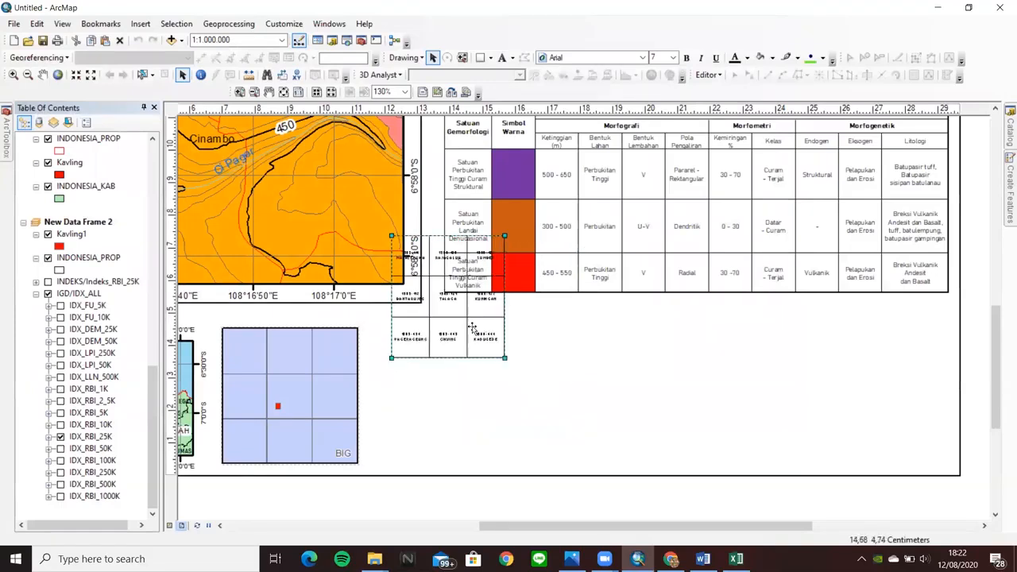
{"action": "left_click_drag", "start_coordinate": [314, 419], "coordinate": [314, 419]}
{"action": "left_click_drag", "start_coordinate": [335, 452], "coordinate": [363, 474]}
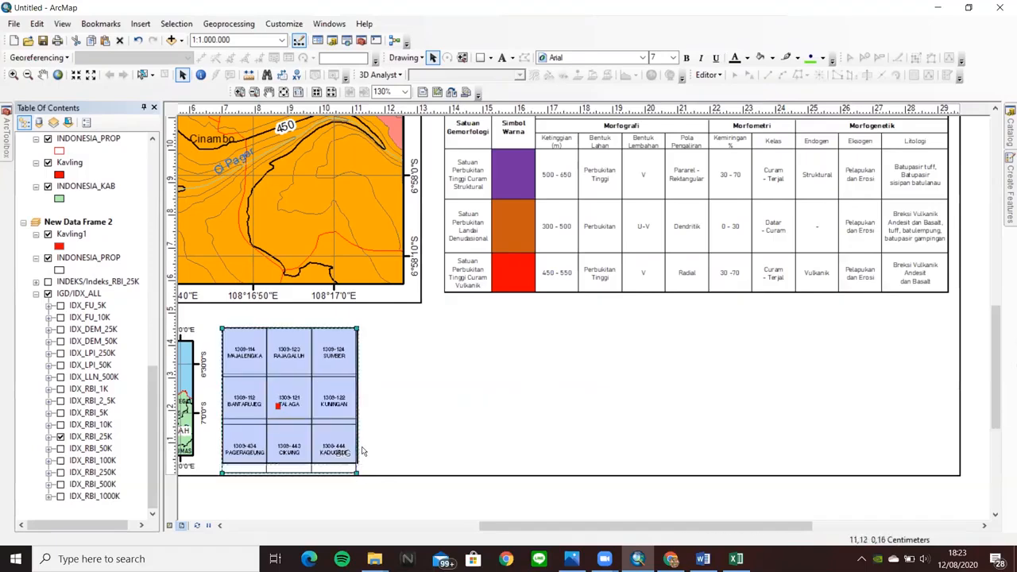
- Reopen the embedded table, reduce the heights of rows 1 to 3 slightly and equally, and close the worksheet
{"action": "double_click", "coordinate": [317, 373]}
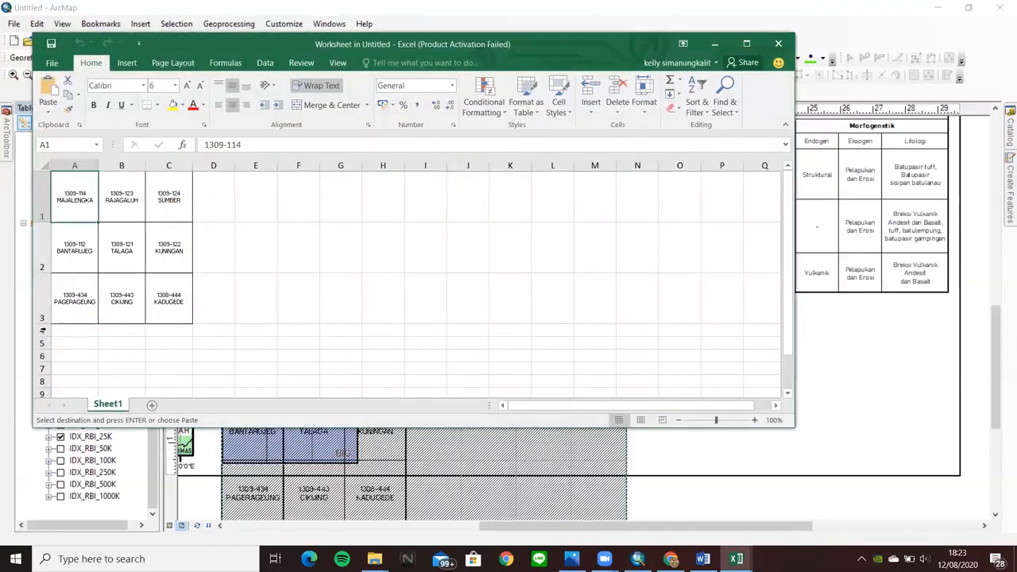
{"action": "left_click_drag", "start_coordinate": [47, 318], "coordinate": [48, 315]}
{"action": "left_click_drag", "start_coordinate": [46, 270], "coordinate": [46, 267]}
{"action": "left_click_drag", "start_coordinate": [46, 220], "coordinate": [46, 216]}
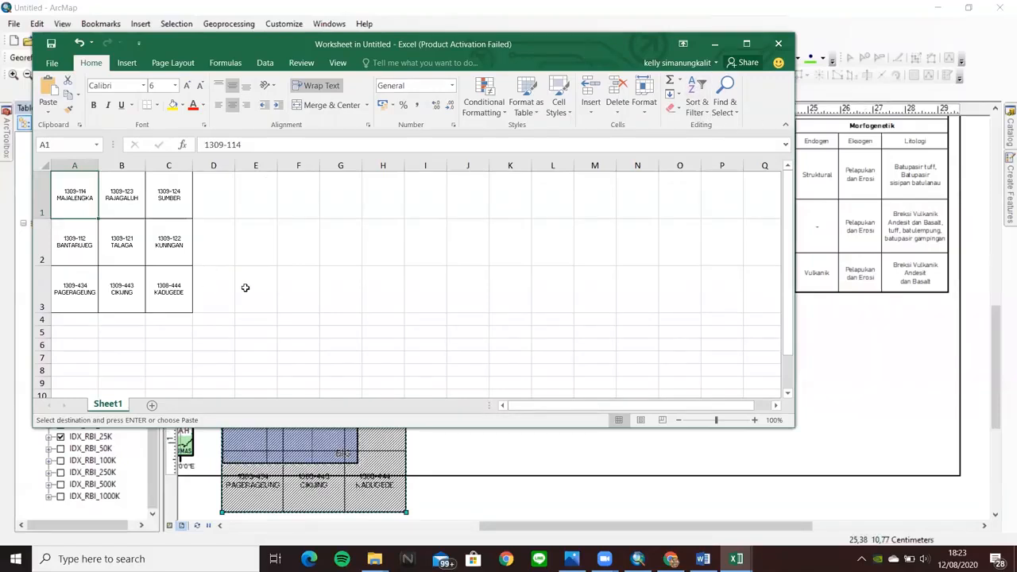
{"action": "left_click", "coordinate": [778, 44]}
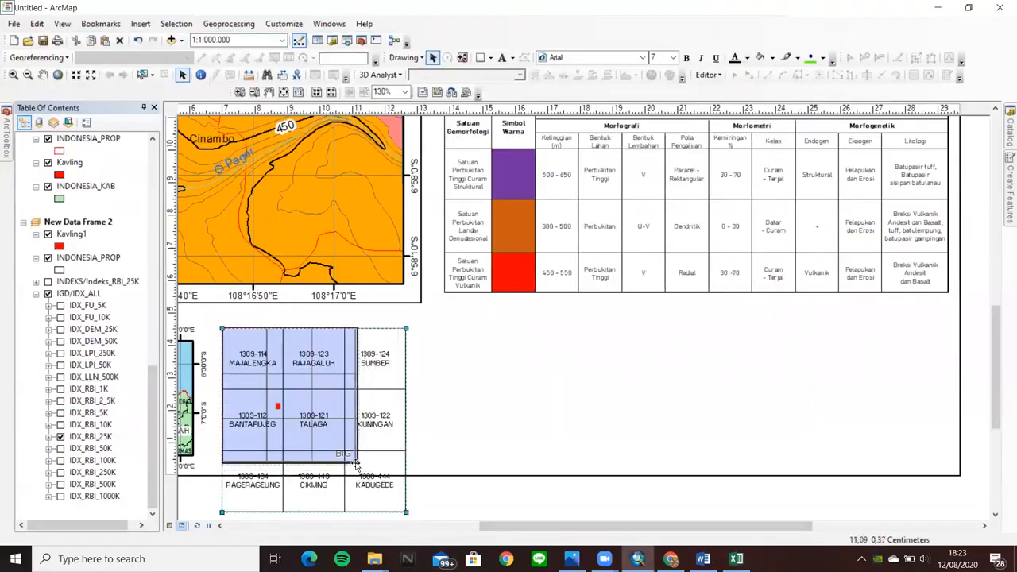
- Resize the table to fit the index map frame exactly and turn off the IGD/IDX_ALL layer in New Data Frame 2
{"action": "left_click_drag", "start_coordinate": [360, 465], "coordinate": [358, 464]}
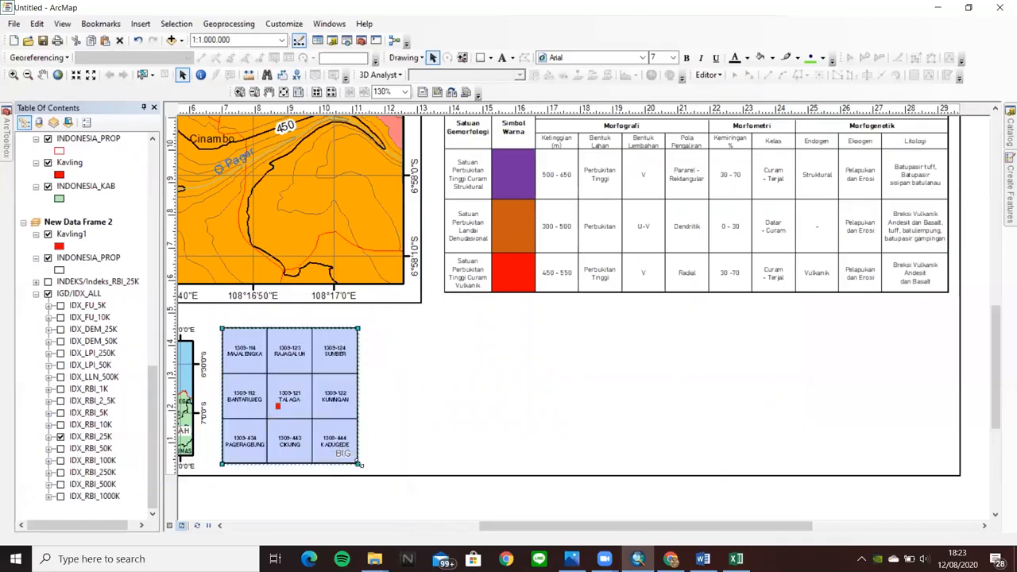
{"action": "left_click", "coordinate": [442, 380]}
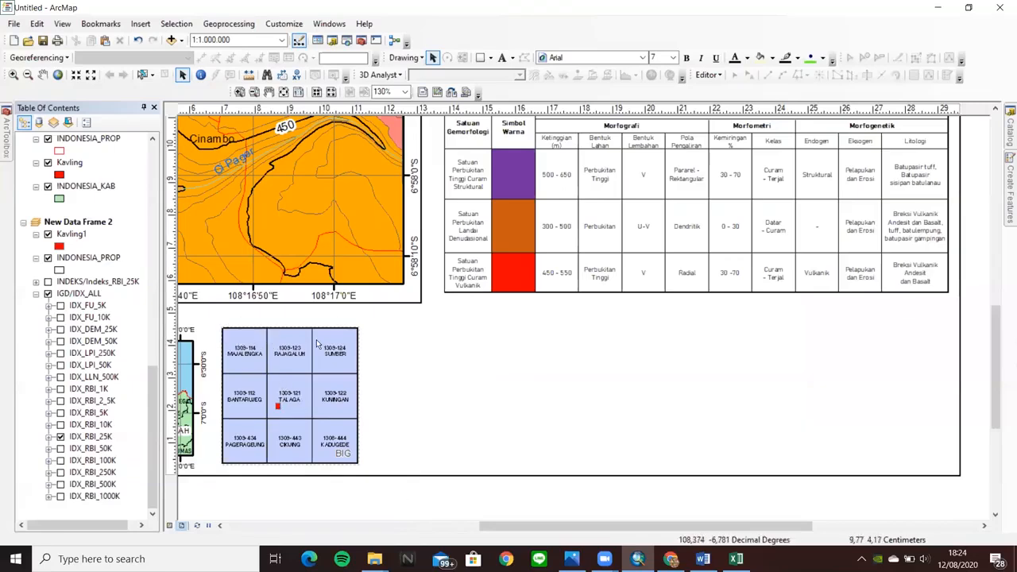
{"action": "left_click", "coordinate": [49, 294]}
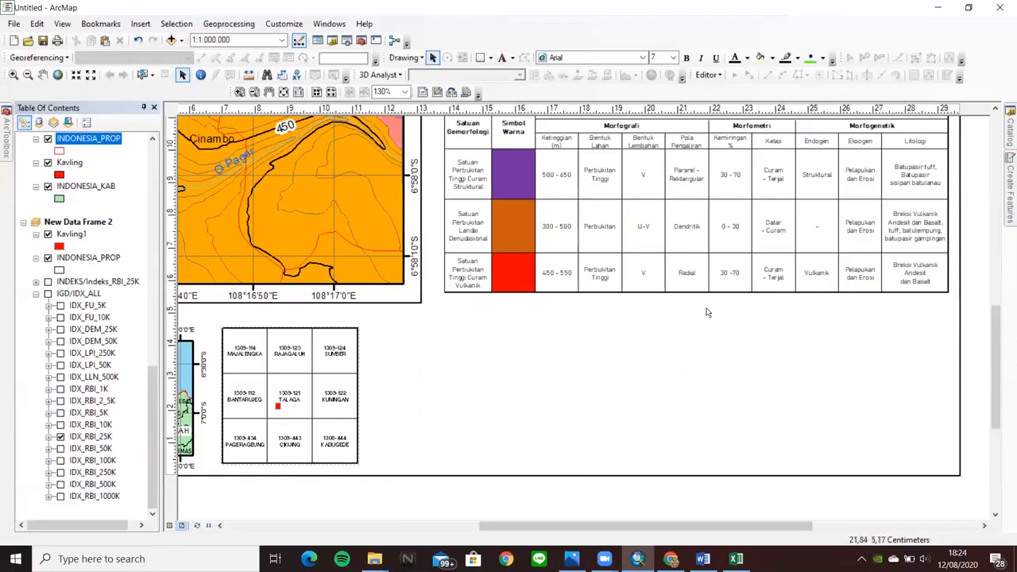
- Turn off the Satuan Geomorfologi 1, 2 and 3 layers and the Slope_tif4 layer in the main Layers data frame
{"action": "scroll", "coordinate": [590, 407], "scroll_direction": "up", "scroll_amount": 2}
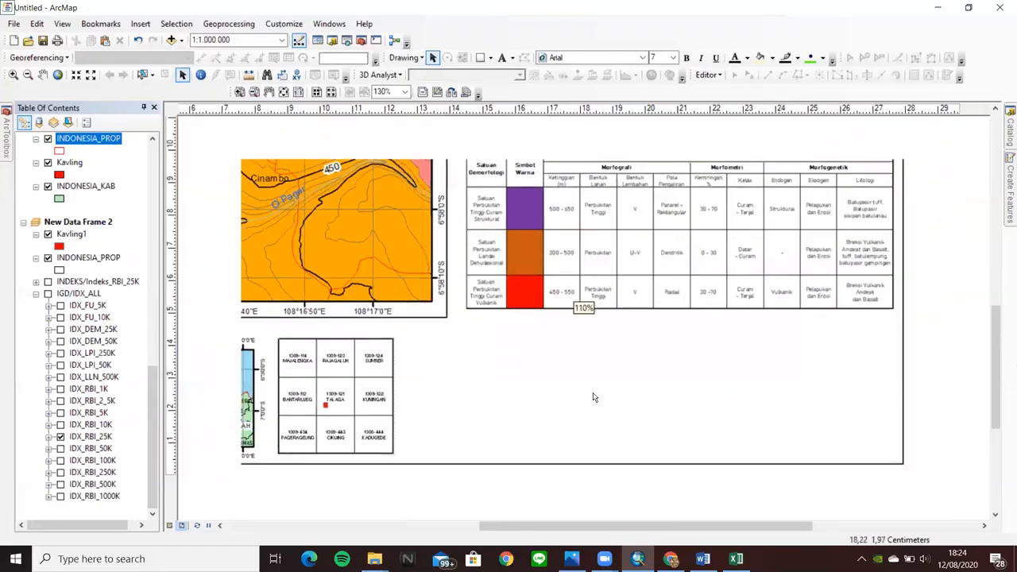
{"action": "left_click_drag", "start_coordinate": [718, 525], "coordinate": [676, 525]}
{"action": "scroll", "coordinate": [822, 371], "scroll_direction": "up", "scroll_amount": 1}
{"action": "mouse_move", "coordinate": [998, 343]}
{"action": "left_mouse_down"}
{"action": "mouse_move", "coordinate": [996, 311]}
{"action": "mouse_move", "coordinate": [994, 327]}
{"action": "left_mouse_up"}
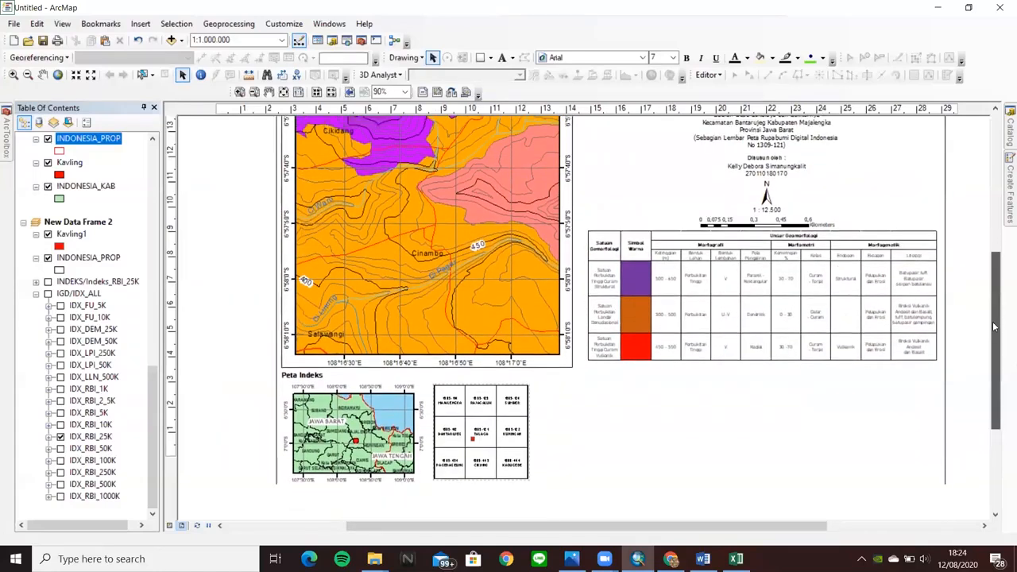
{"action": "scroll", "coordinate": [103, 279], "scroll_direction": "up", "scroll_amount": 3}
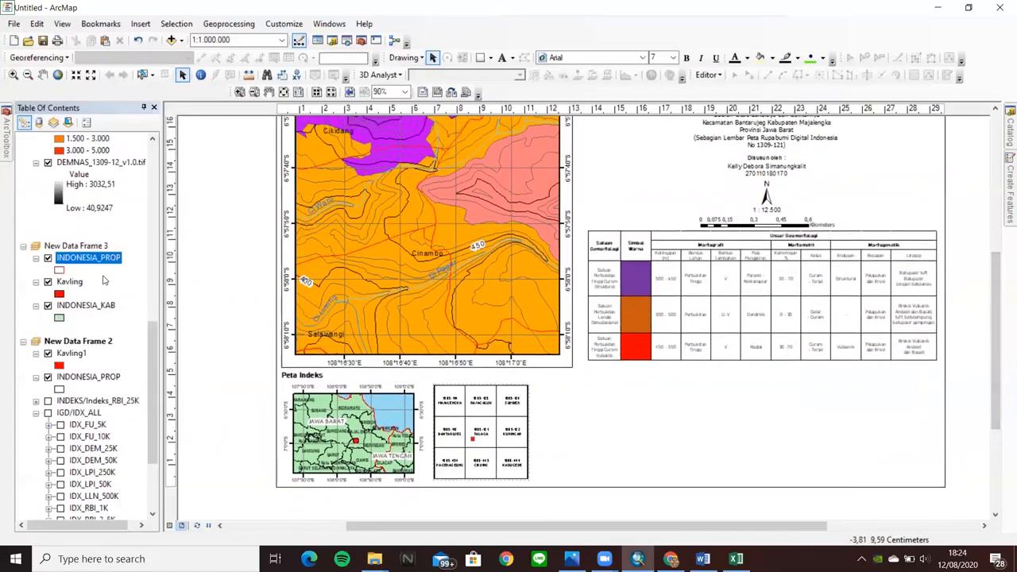
{"action": "scroll", "coordinate": [103, 280], "scroll_direction": "up", "scroll_amount": 8}
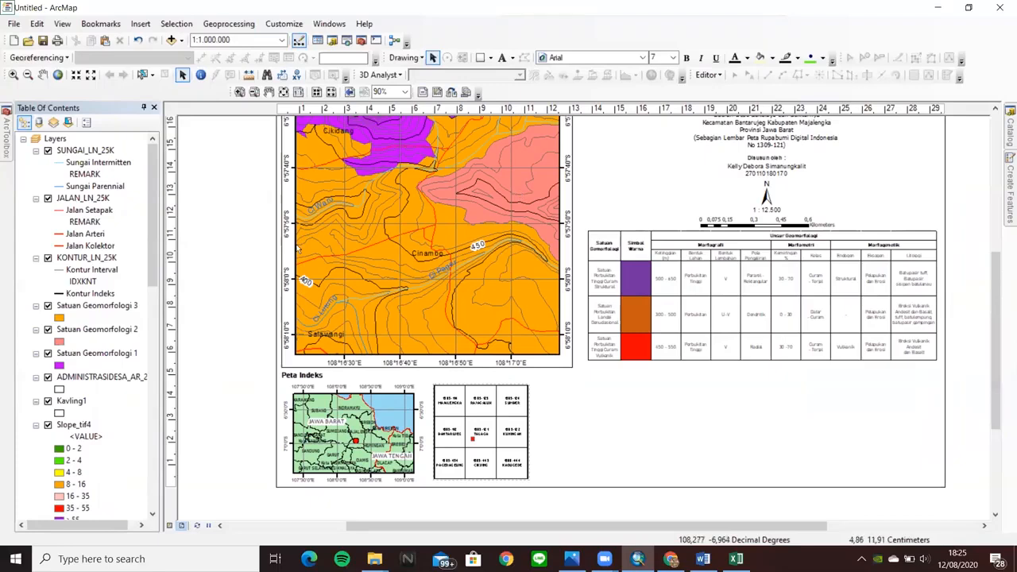
{"action": "left_click", "coordinate": [47, 306]}
{"action": "left_click", "coordinate": [48, 329]}
{"action": "left_click", "coordinate": [48, 353]}
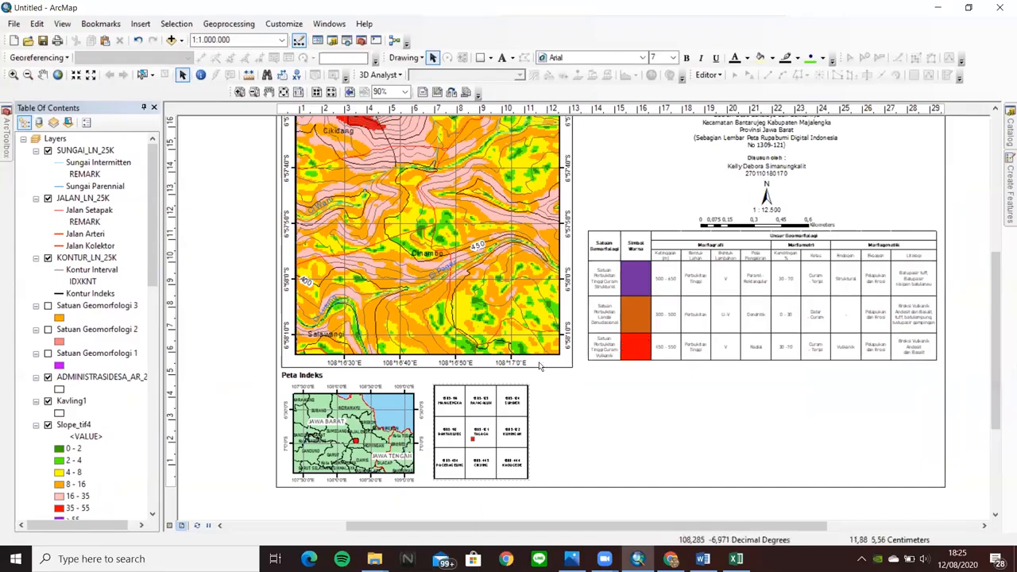
{"action": "scroll", "coordinate": [88, 391], "scroll_direction": "down", "scroll_amount": 3}
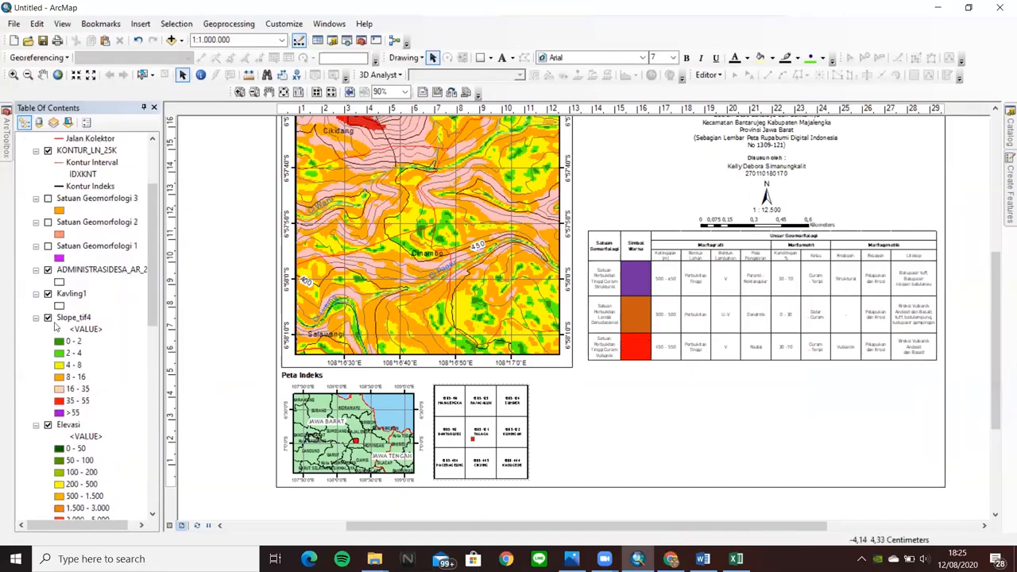
{"action": "left_click", "coordinate": [48, 318]}
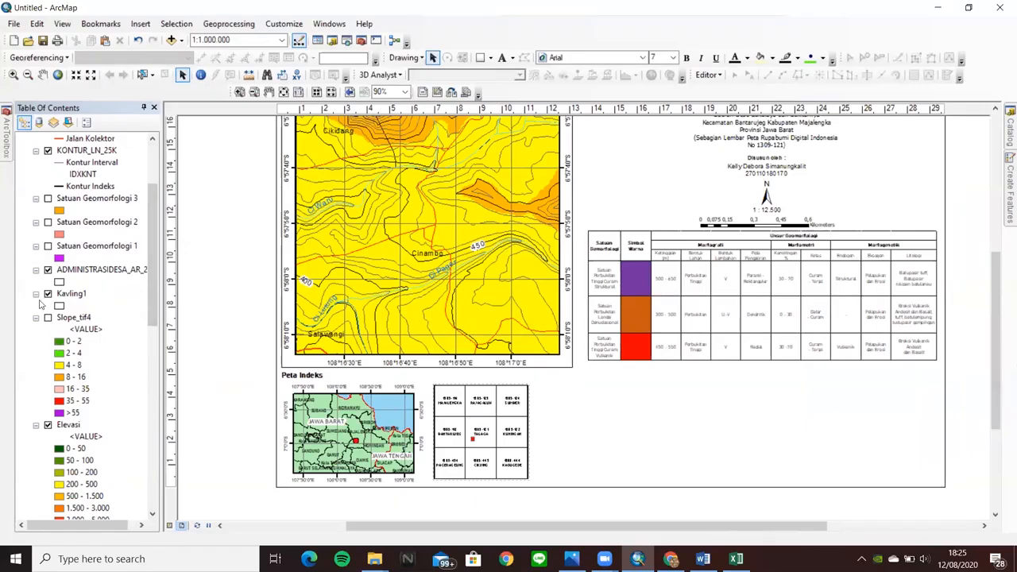
{"action": "scroll", "coordinate": [105, 349], "scroll_direction": "down", "scroll_amount": 3}
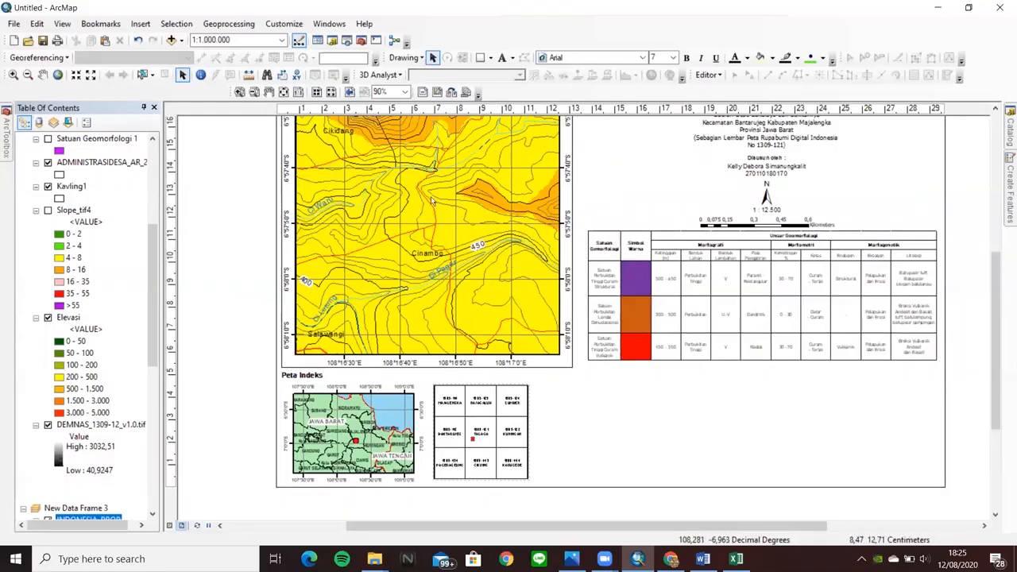
- Duplicate the main map's data frame and move the copy over the area beside the index maps
{"action": "left_click", "coordinate": [434, 238]}
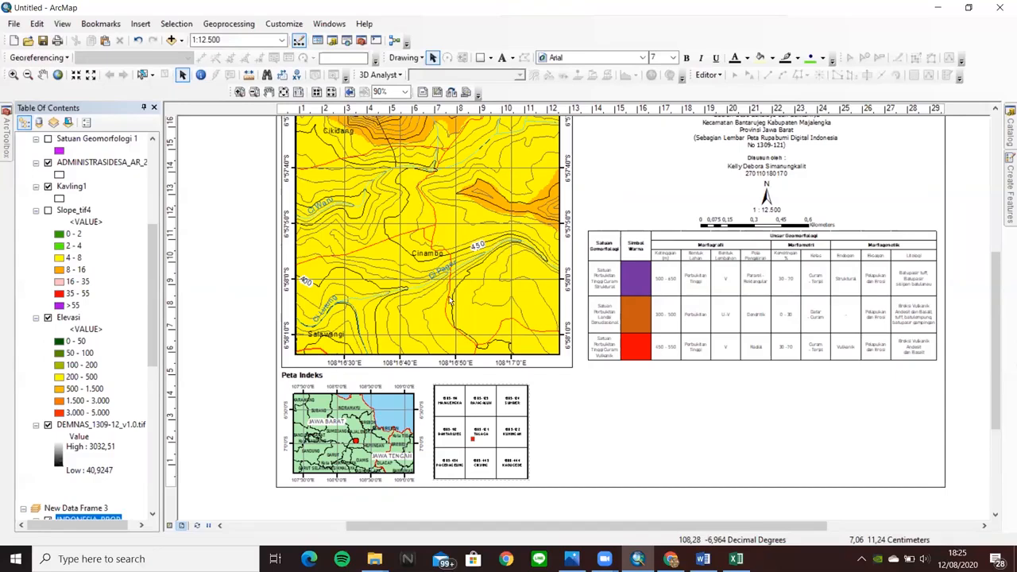
{"action": "left_click", "coordinate": [445, 269]}
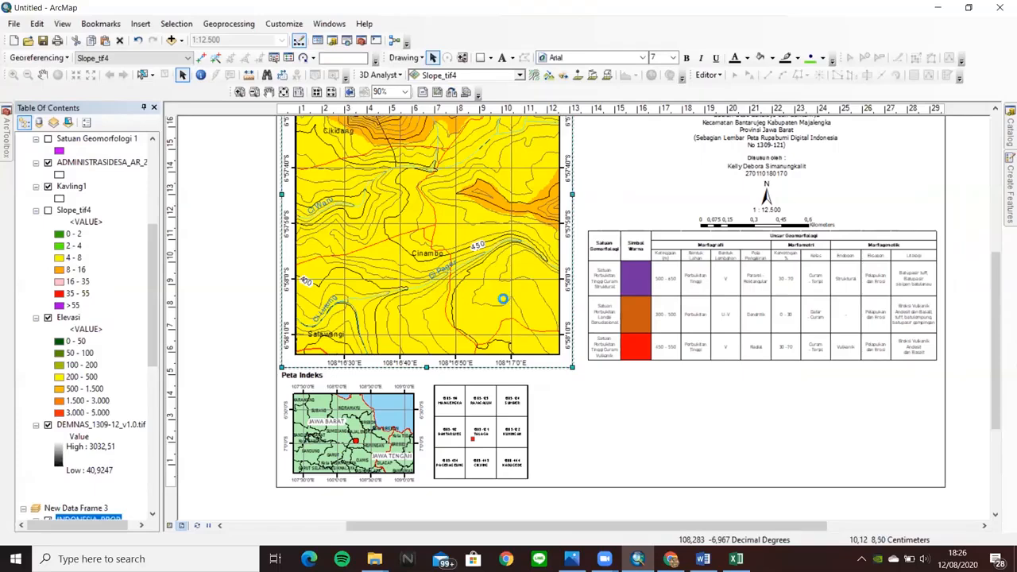
{"action": "key", "text": "ctrl+v"}
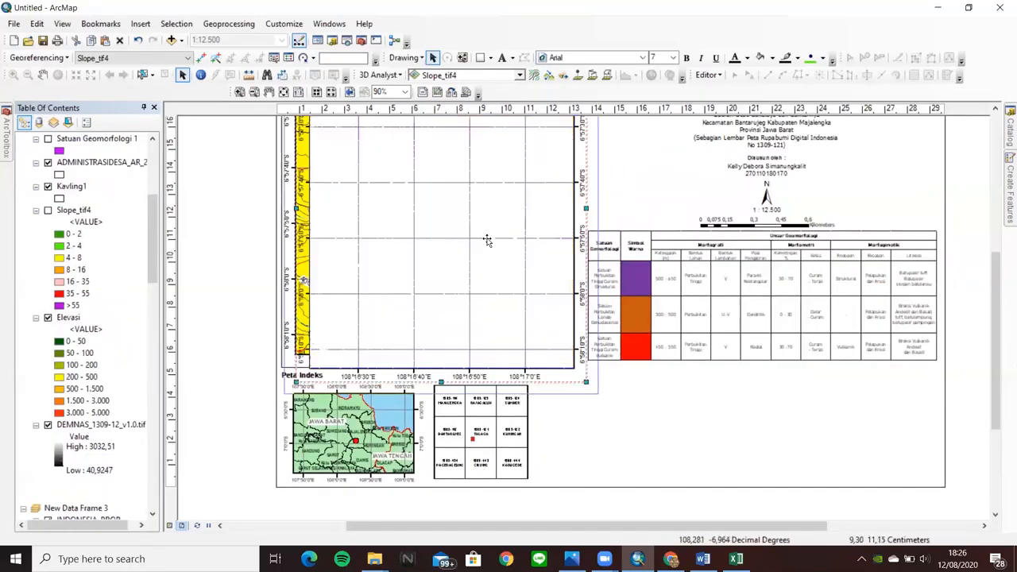
{"action": "left_click_drag", "start_coordinate": [487, 240], "coordinate": [684, 335]}
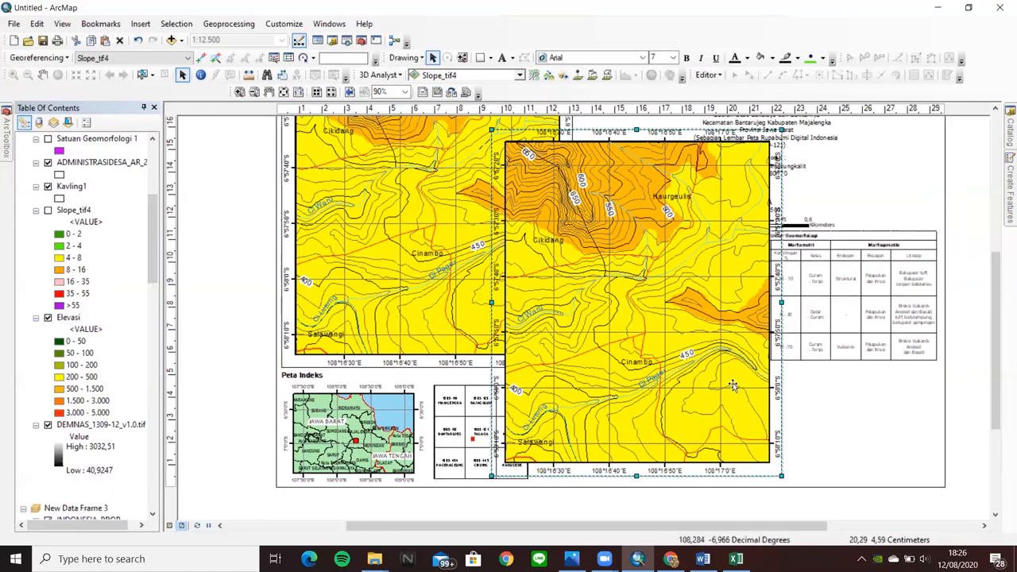
- Try to fit the duplicated map frame into the space beside the index maps by resizing it and moving it freehand
{"action": "left_click_drag", "start_coordinate": [782, 129], "coordinate": [666, 332]}
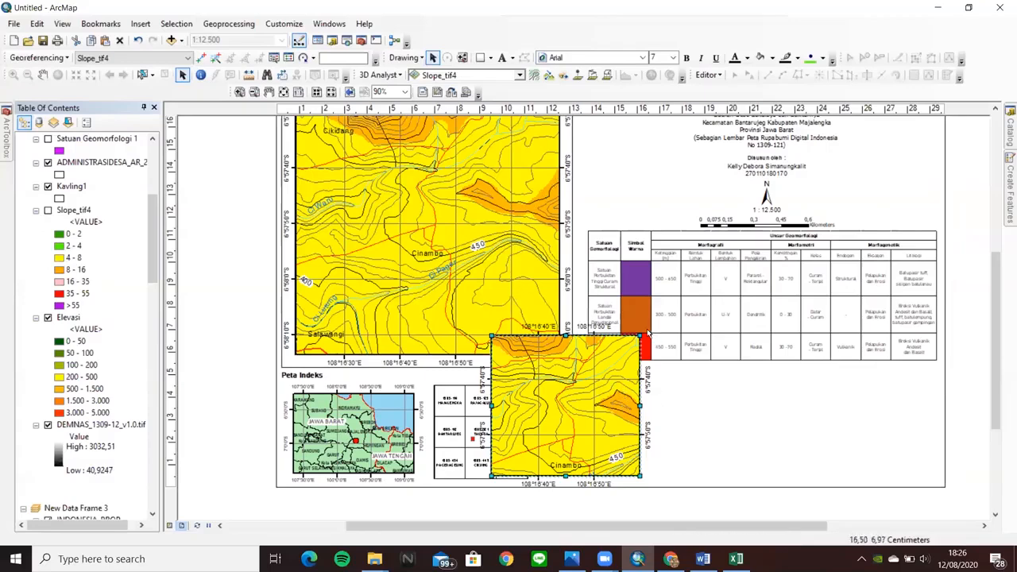
{"action": "left_click_drag", "start_coordinate": [641, 336], "coordinate": [766, 197]}
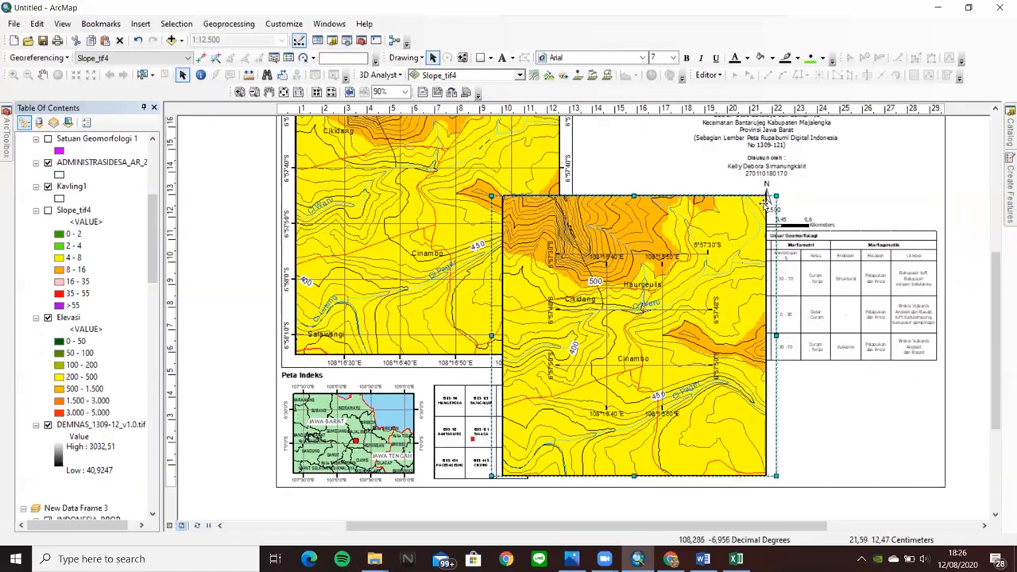
{"action": "key", "text": "Delete"}
{"action": "key", "text": "ctrl+z"}
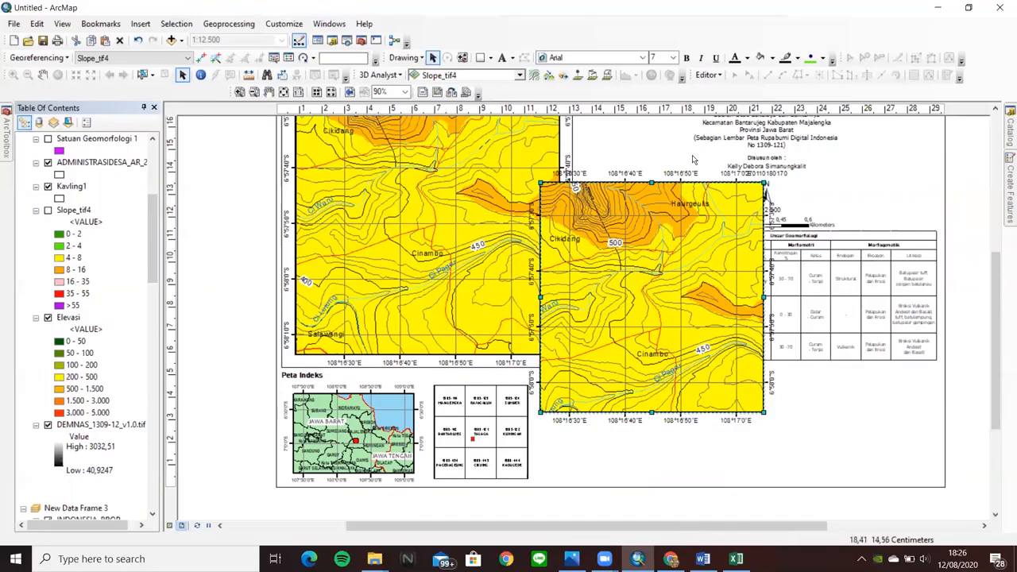
{"action": "left_click_drag", "start_coordinate": [764, 183], "coordinate": [799, 149]}
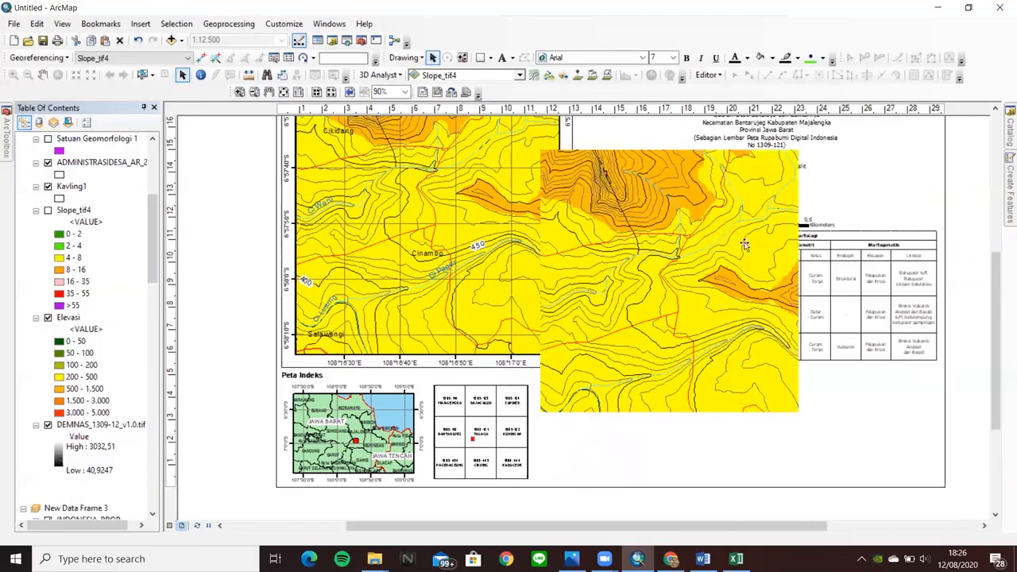
{"action": "left_click_drag", "start_coordinate": [723, 287], "coordinate": [709, 331]}
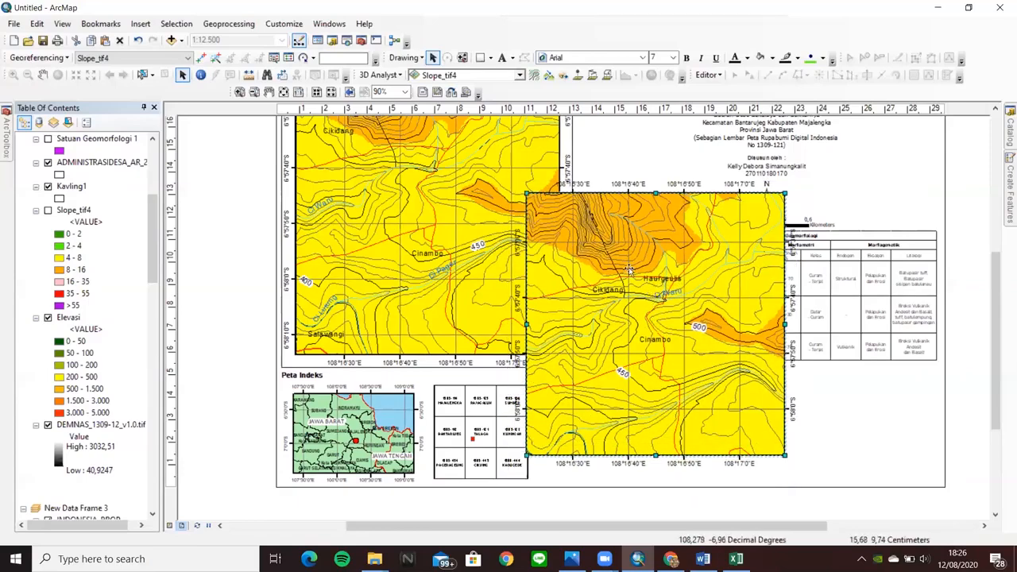
- Set the duplicated data frame's fixed scale to 1:30.000
{"action": "right_click", "coordinate": [648, 344]}
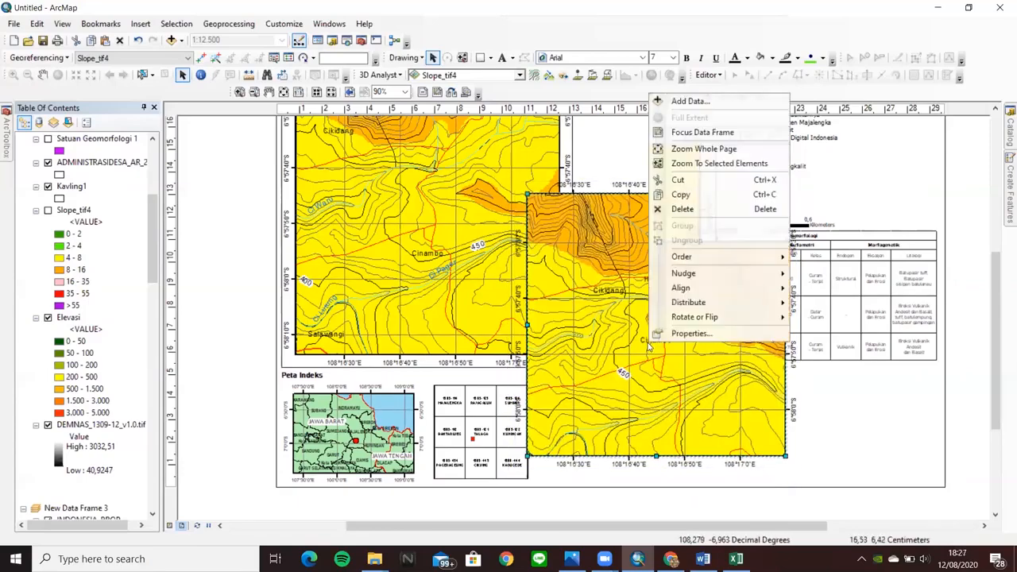
{"action": "left_click", "coordinate": [688, 334]}
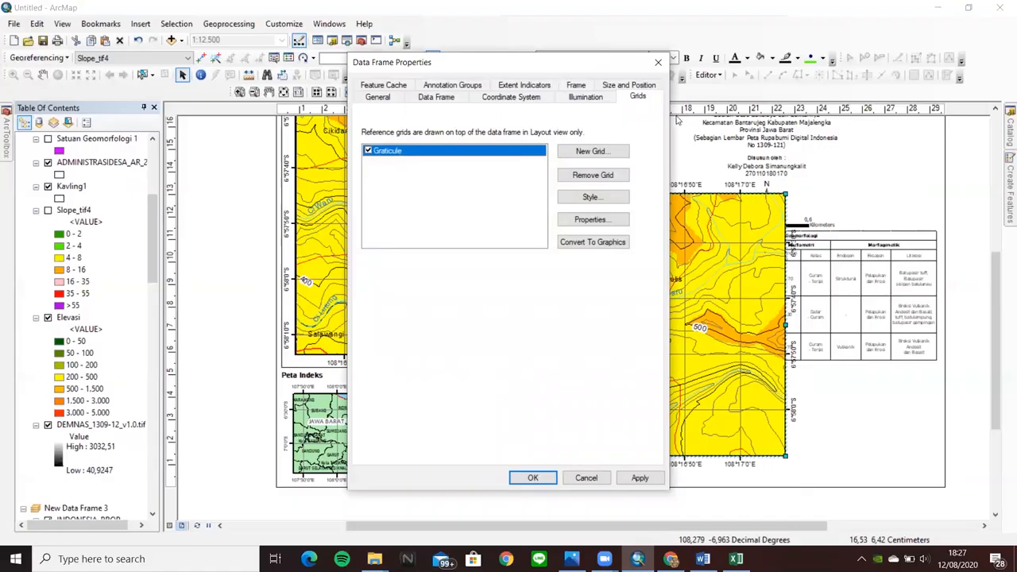
{"action": "left_click", "coordinate": [445, 98]}
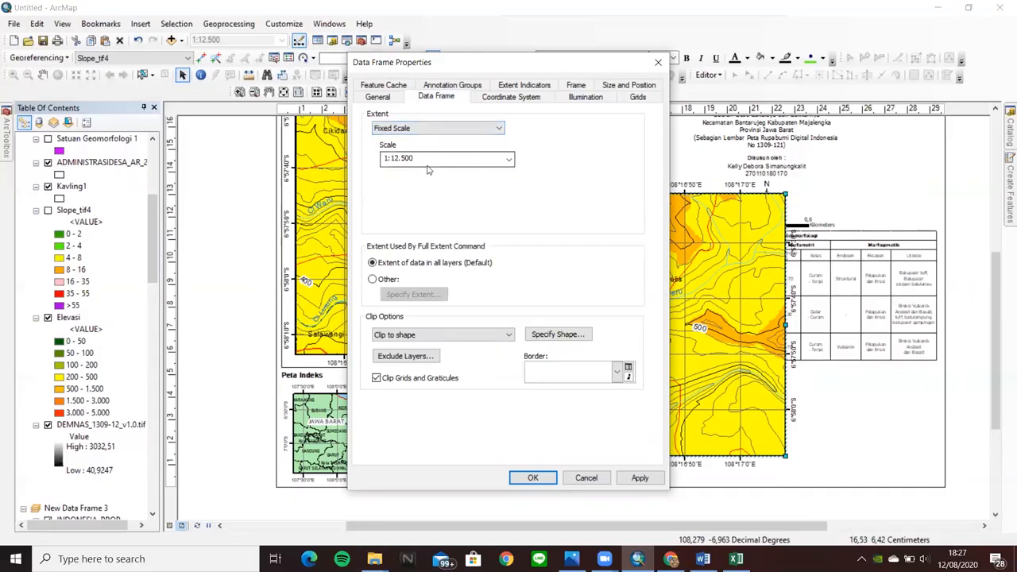
{"action": "left_click", "coordinate": [510, 160]}
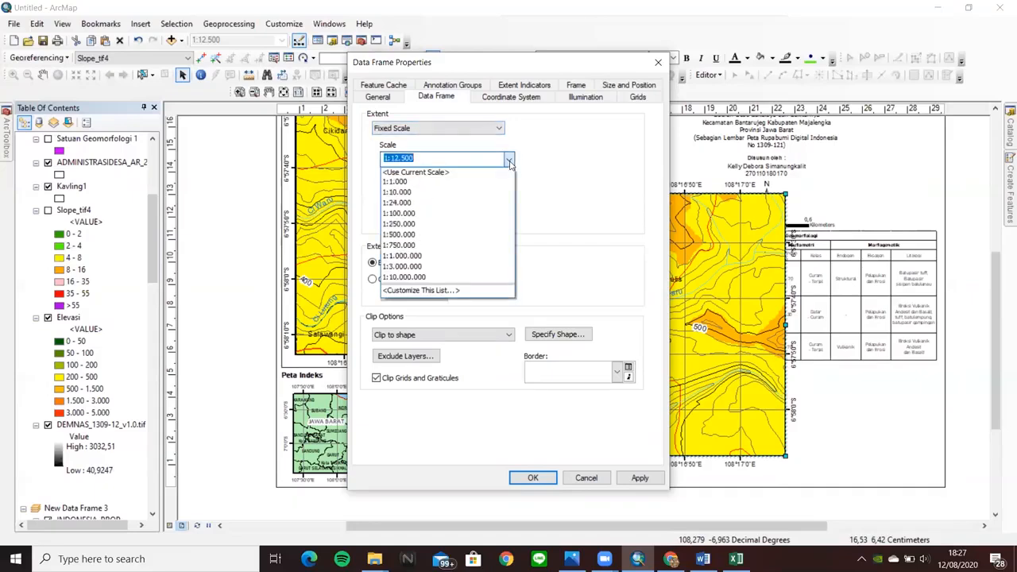
{"action": "left_click", "coordinate": [410, 159]}
{"action": "left_click", "coordinate": [422, 157]}
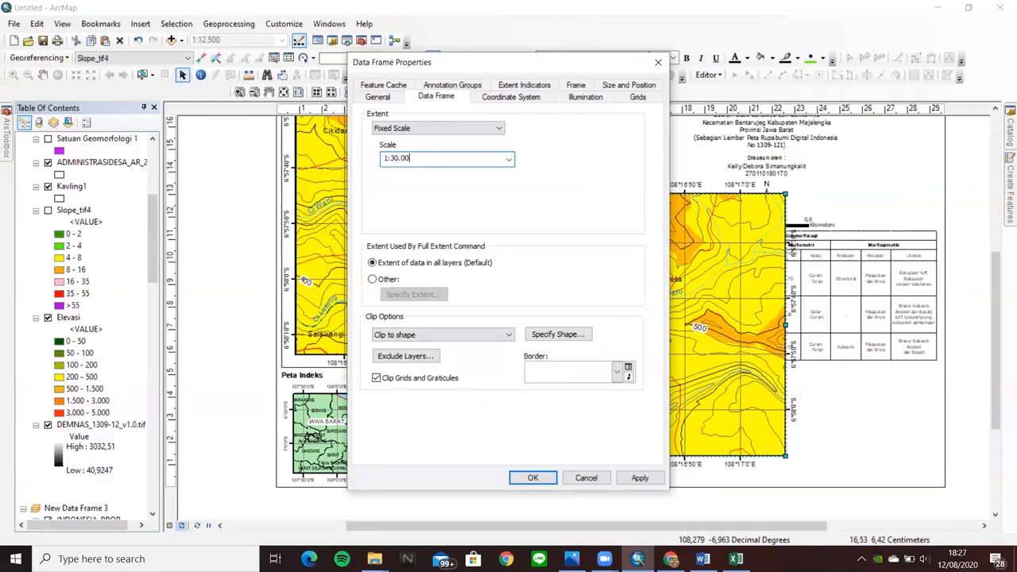
{"action": "left_click", "coordinate": [532, 478]}
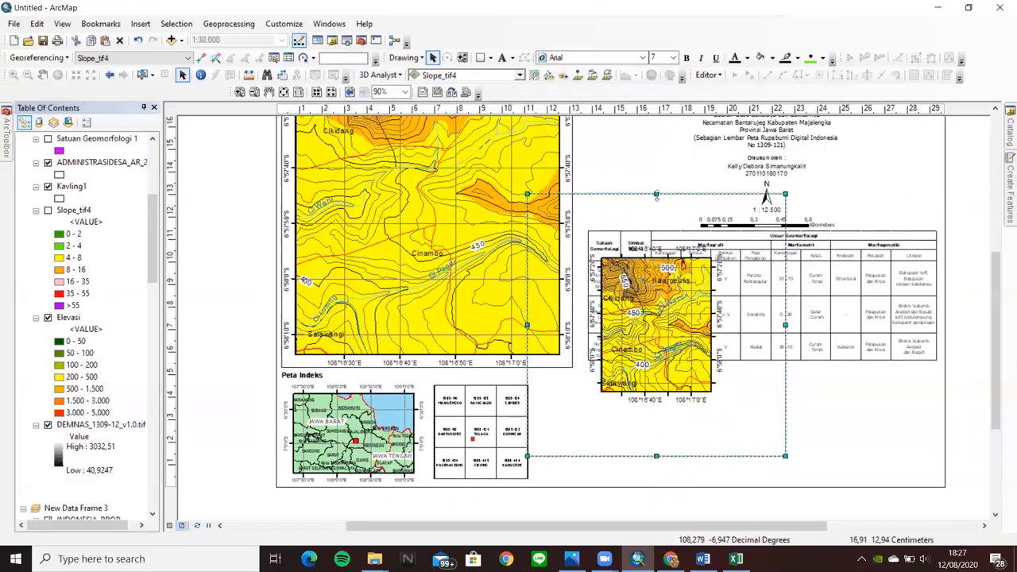
- Shrink the duplicated map frame around its reduced map and move it into the empty space below the geomorphology unit table
{"action": "left_click_drag", "start_coordinate": [785, 194], "coordinate": [664, 327]}
{"action": "left_click_drag", "start_coordinate": [618, 379], "coordinate": [678, 412]}
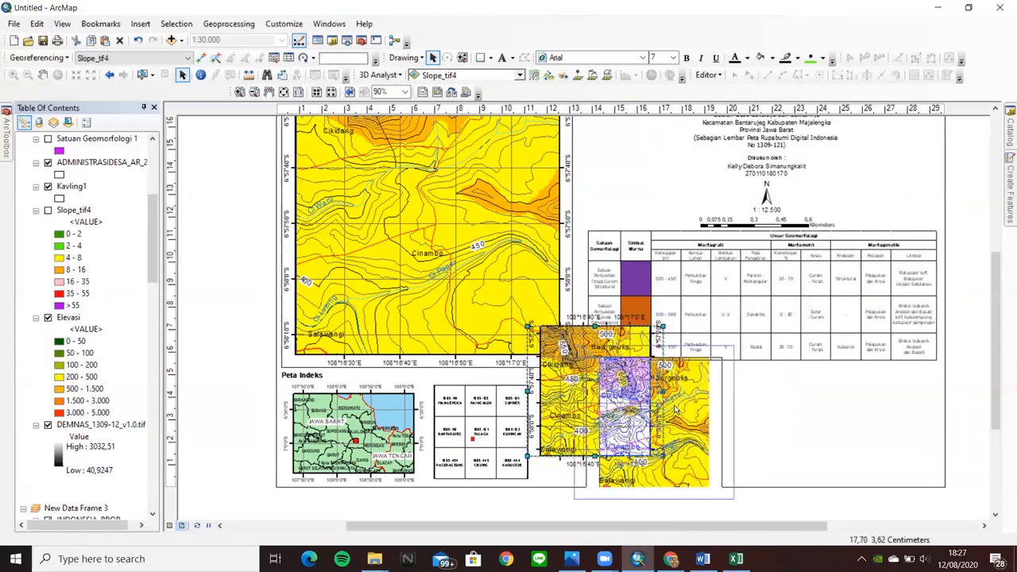
{"action": "left_click_drag", "start_coordinate": [662, 448], "coordinate": [680, 443]}
{"action": "left_click_drag", "start_coordinate": [716, 373], "coordinate": [705, 378]}
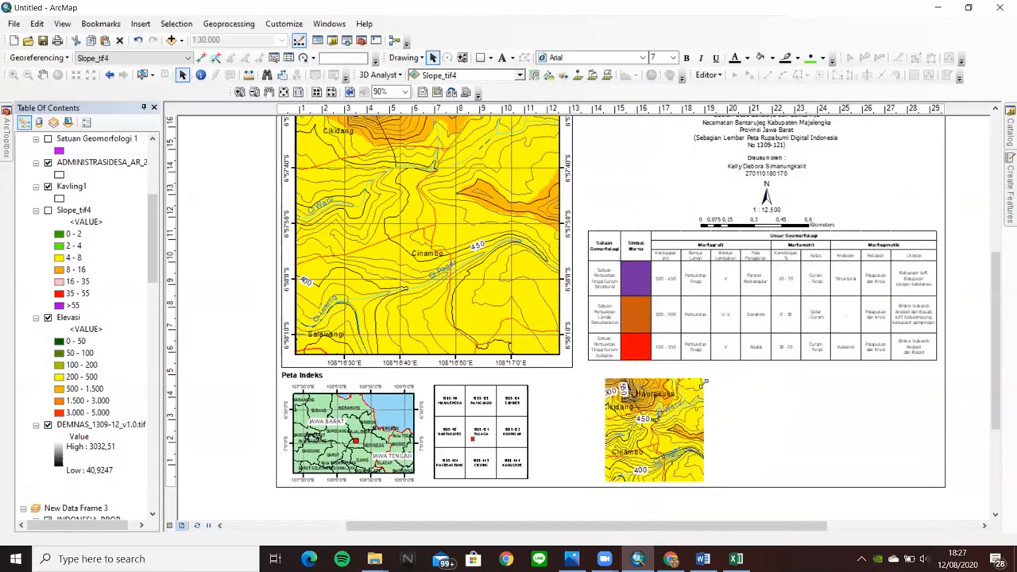
{"action": "left_click_drag", "start_coordinate": [678, 445], "coordinate": [681, 440]}
- Change the fixed scale of the small elevation map's data frame to 1:40.000
{"action": "double_click", "coordinate": [671, 429]}
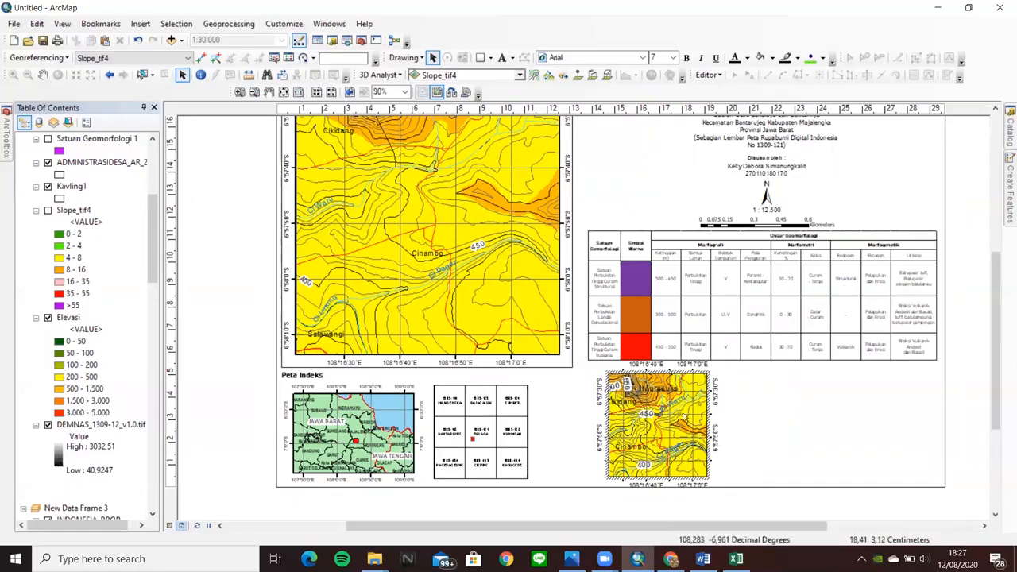
{"action": "right_click", "coordinate": [679, 416]}
{"action": "left_click", "coordinate": [763, 467]}
{"action": "left_click", "coordinate": [686, 434]}
{"action": "right_click", "coordinate": [686, 433]}
{"action": "left_click", "coordinate": [715, 422]}
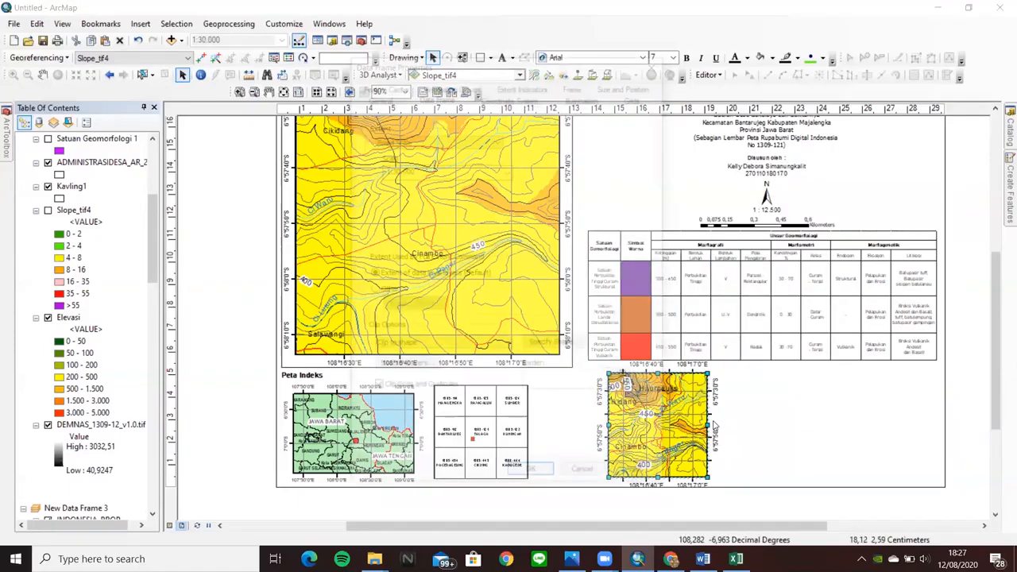
{"action": "double_click", "coordinate": [430, 173]}
{"action": "left_click", "coordinate": [430, 171]}
{"action": "left_click_drag", "start_coordinate": [392, 171], "coordinate": [415, 170]}
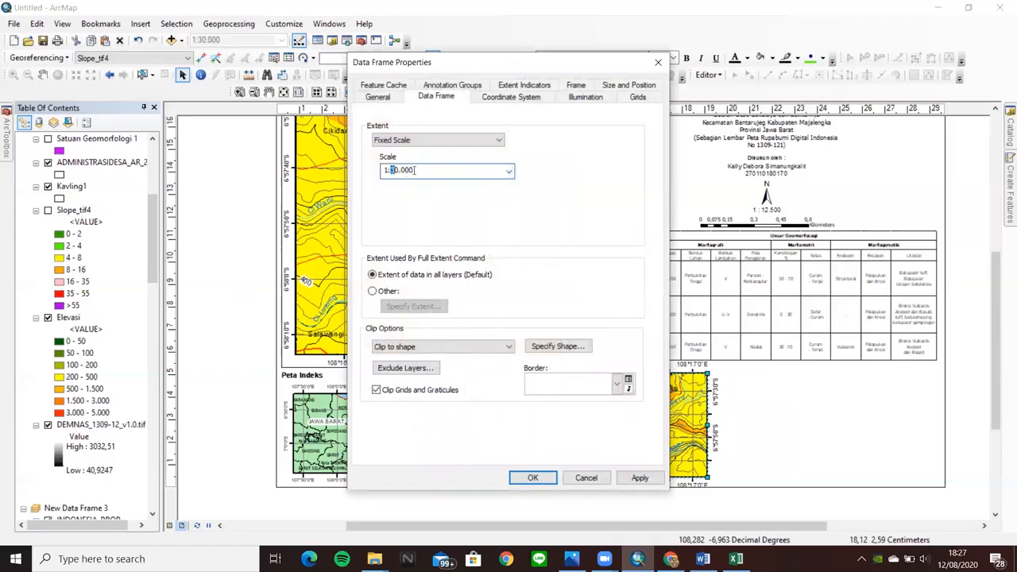
{"action": "type", "text": "4"}
{"action": "left_click", "coordinate": [531, 477]}
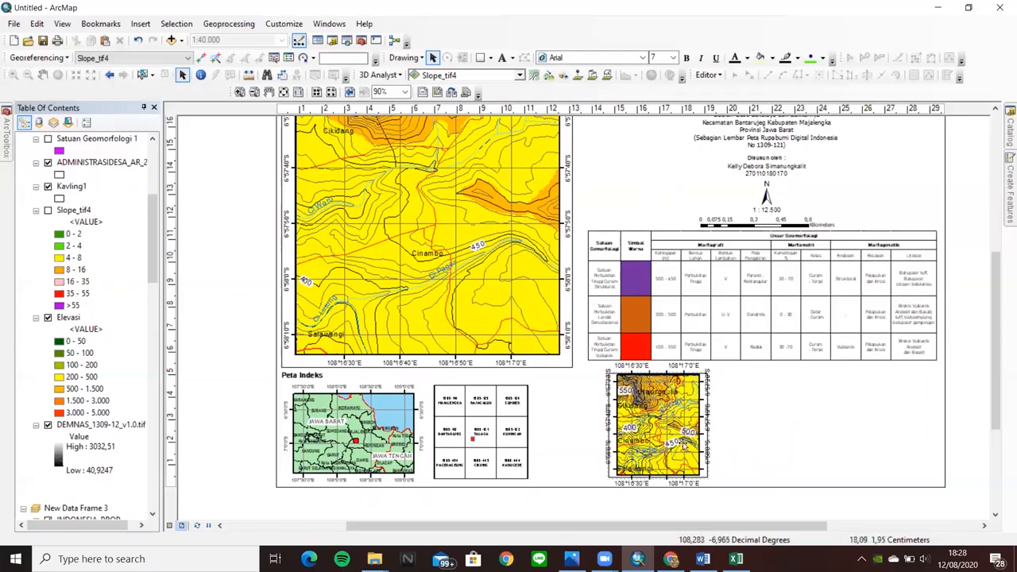
- Tighten the small elevation map's frame around the rescaled map and reposition it below the first columns of the geomorphology unit table
{"action": "left_click", "coordinate": [688, 410]}
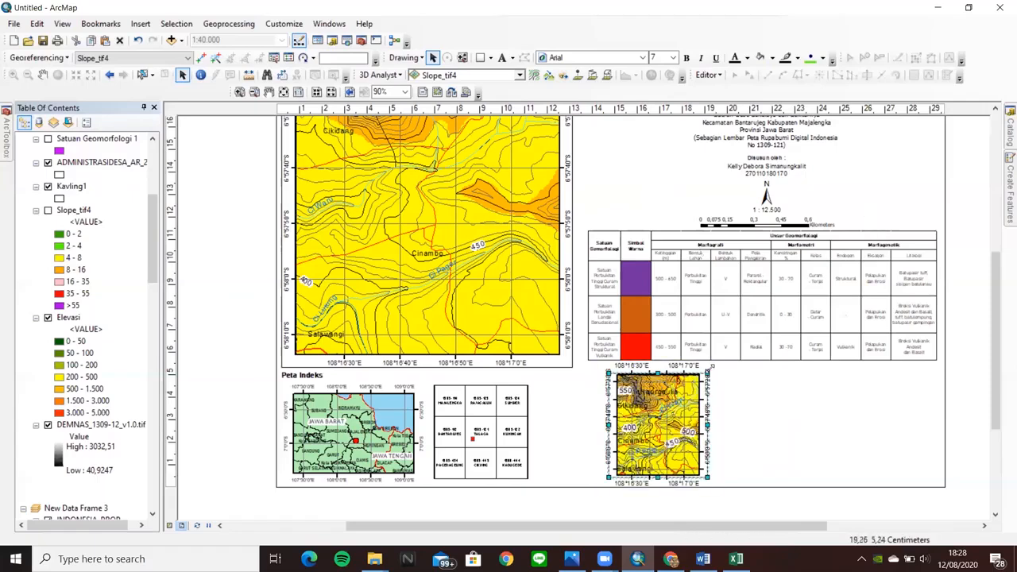
{"action": "double_click", "coordinate": [661, 442]}
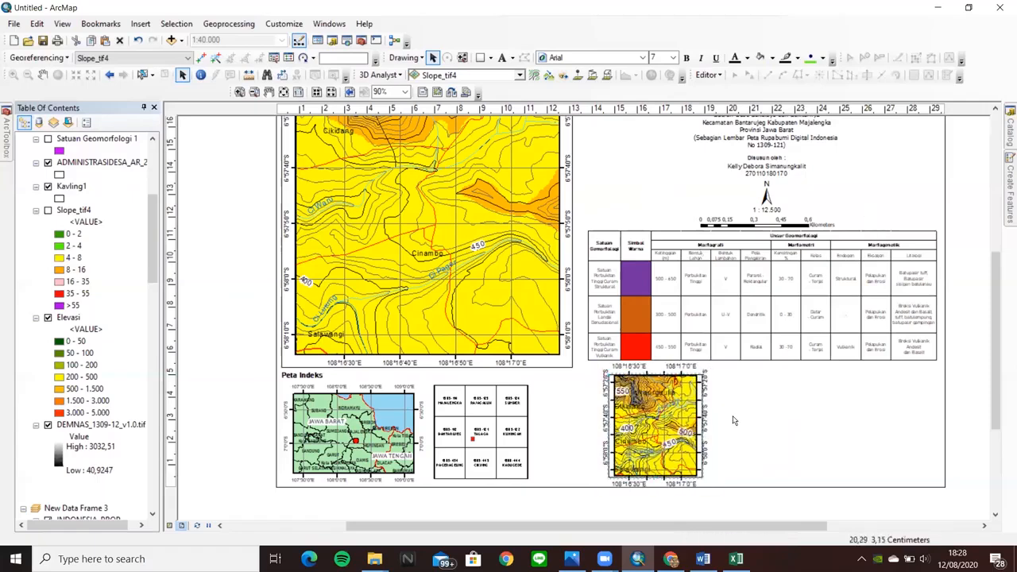
{"action": "left_click", "coordinate": [705, 374]}
{"action": "mouse_move", "coordinate": [664, 428]}
{"action": "left_mouse_down"}
{"action": "mouse_move", "coordinate": [692, 428]}
{"action": "mouse_move", "coordinate": [682, 430]}
{"action": "left_mouse_up"}
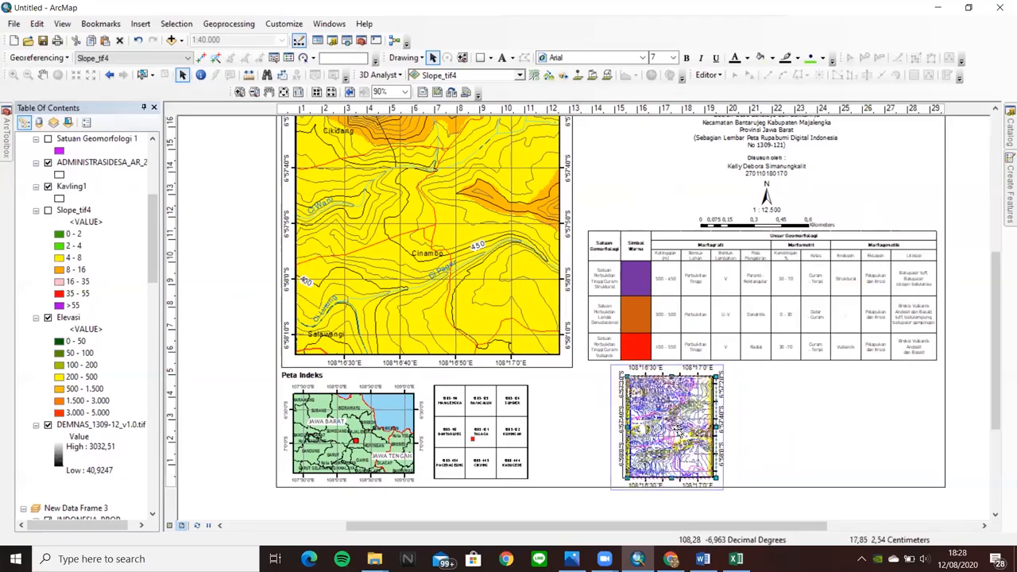
{"action": "left_click_drag", "start_coordinate": [682, 432], "coordinate": [667, 432]}
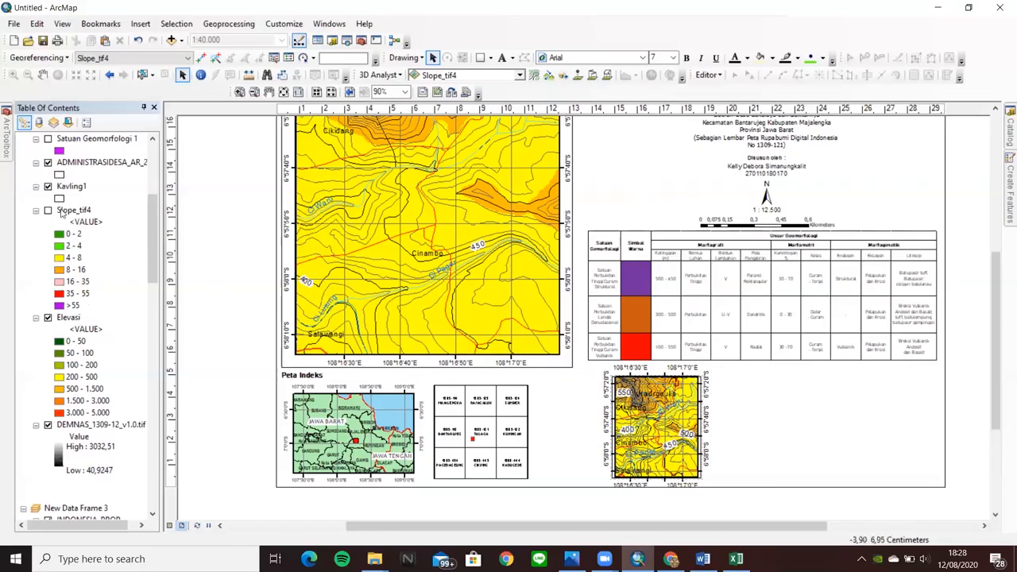
- Show Slope_tif4 instead of Elevasi in the main map, then duplicate its data frame and move the copy over the geomorphology table
{"action": "left_click", "coordinate": [48, 211]}
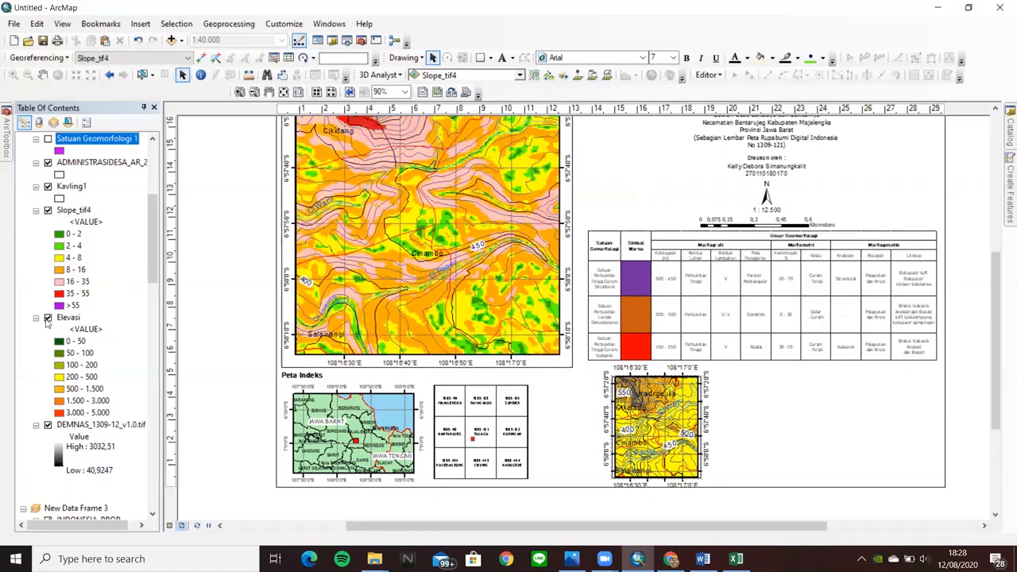
{"action": "left_click", "coordinate": [47, 319]}
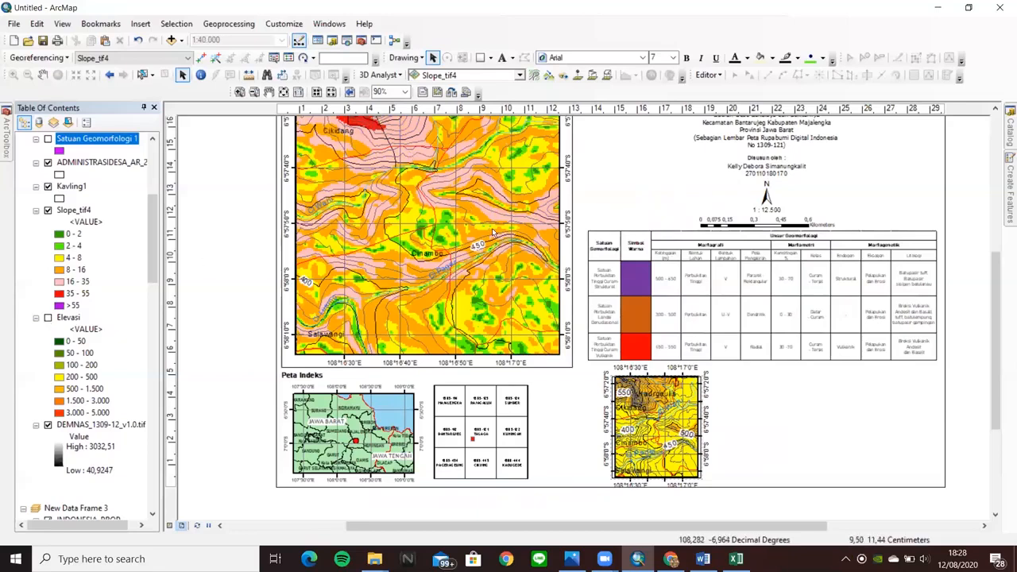
{"action": "left_click", "coordinate": [490, 199]}
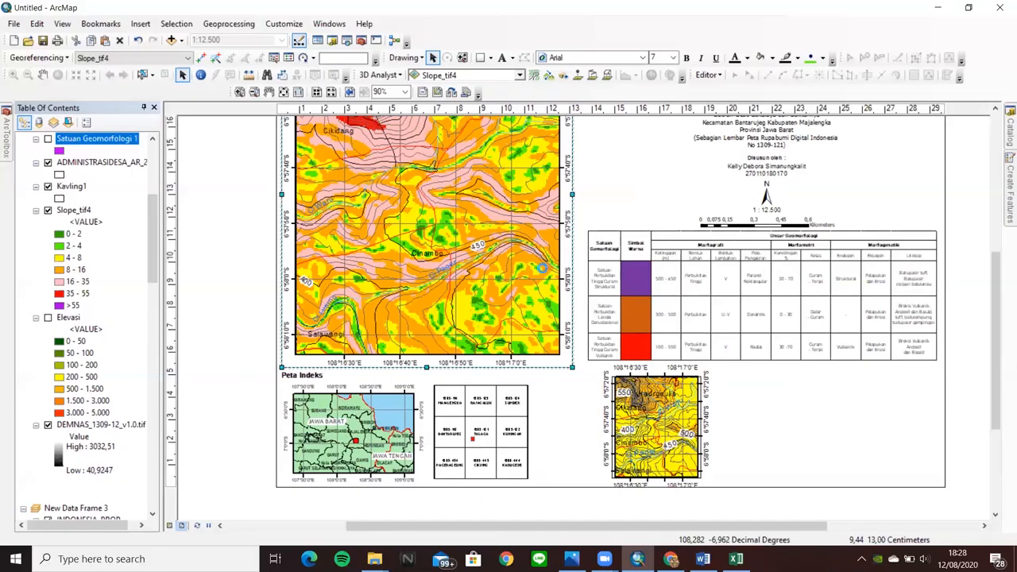
{"action": "key", "text": "ctrl+v"}
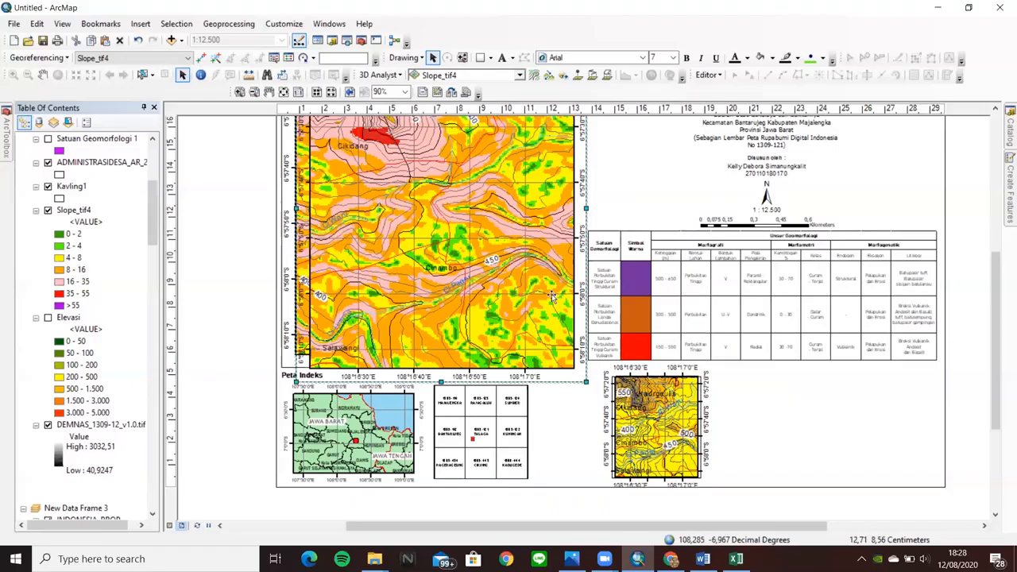
{"action": "left_click_drag", "start_coordinate": [494, 263], "coordinate": [735, 298]}
{"action": "left_click_drag", "start_coordinate": [708, 222], "coordinate": [704, 280]}
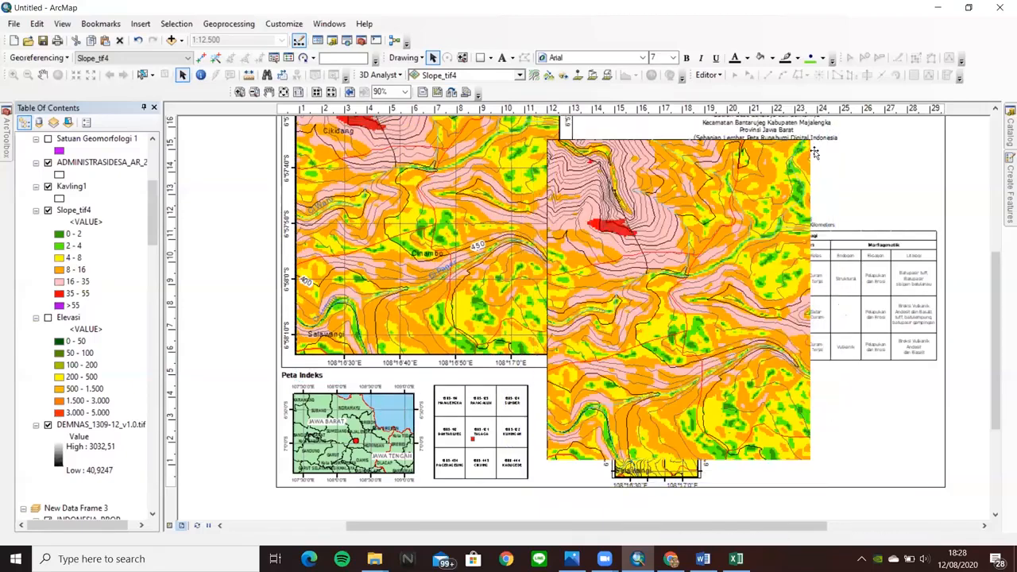
- Set the fixed scale of the duplicated slope map's data frame to 1:40.000
{"action": "right_click", "coordinate": [721, 208]}
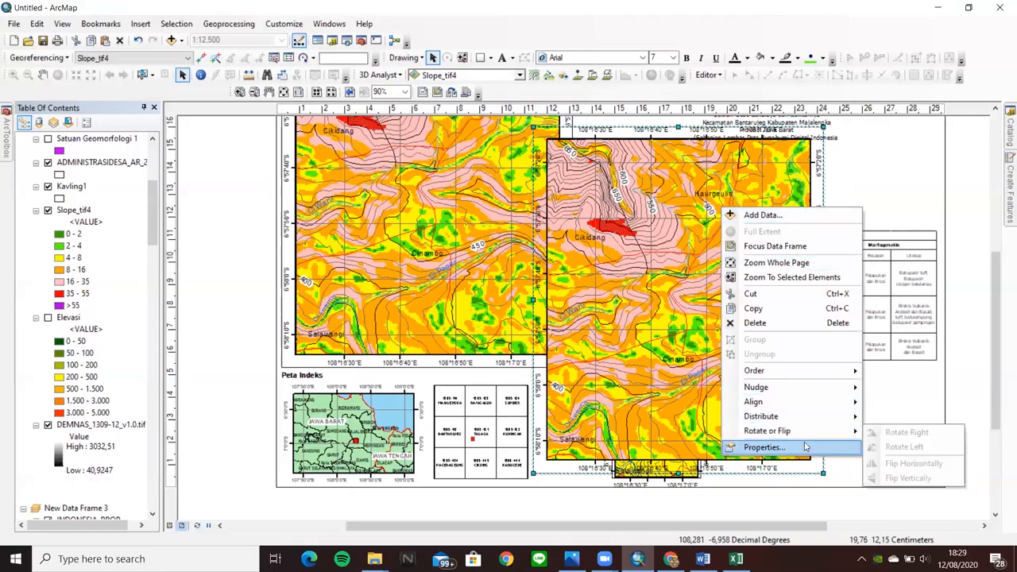
{"action": "left_click", "coordinate": [805, 450]}
{"action": "double_click", "coordinate": [491, 175]}
{"action": "left_click", "coordinate": [509, 172]}
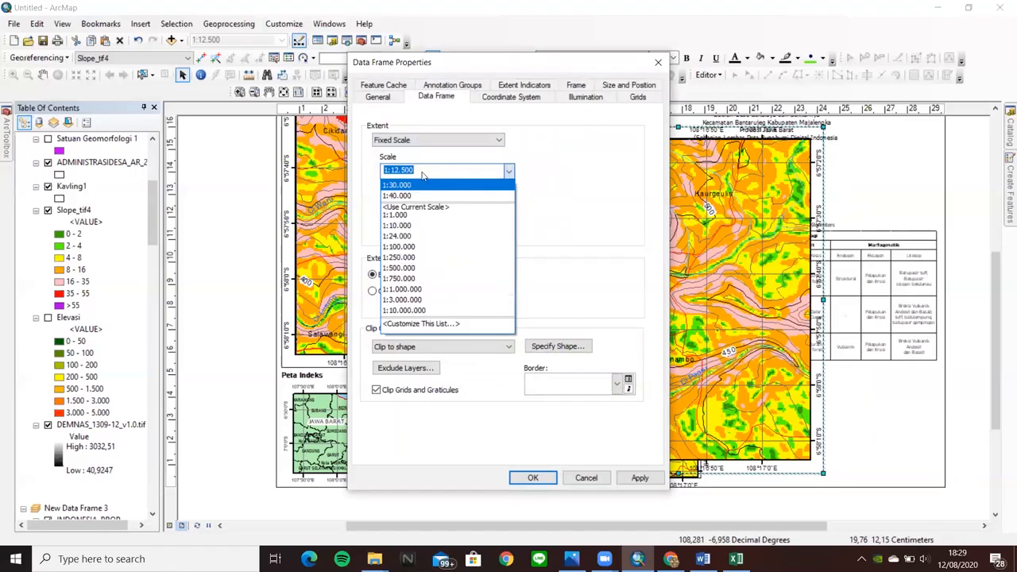
{"action": "left_click", "coordinate": [424, 196]}
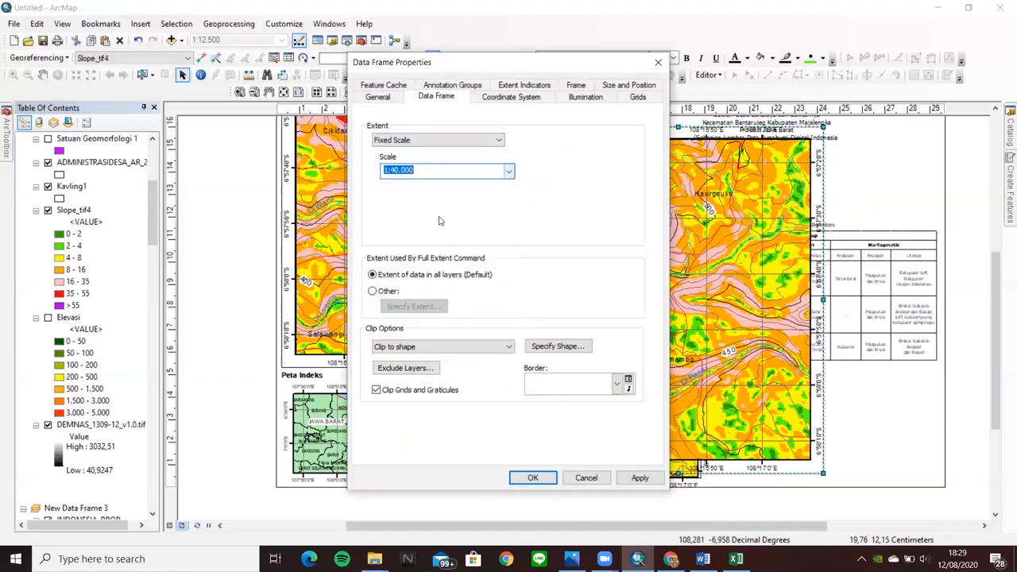
{"action": "left_click", "coordinate": [528, 478]}
- Shrink the slope map's frame around its rescaled map and place it beside the small elevation map, below the table
{"action": "left_click_drag", "start_coordinate": [826, 475], "coordinate": [716, 355]}
{"action": "left_click_drag", "start_coordinate": [617, 212], "coordinate": [734, 340]}
{"action": "left_click_drag", "start_coordinate": [651, 257], "coordinate": [747, 374]}
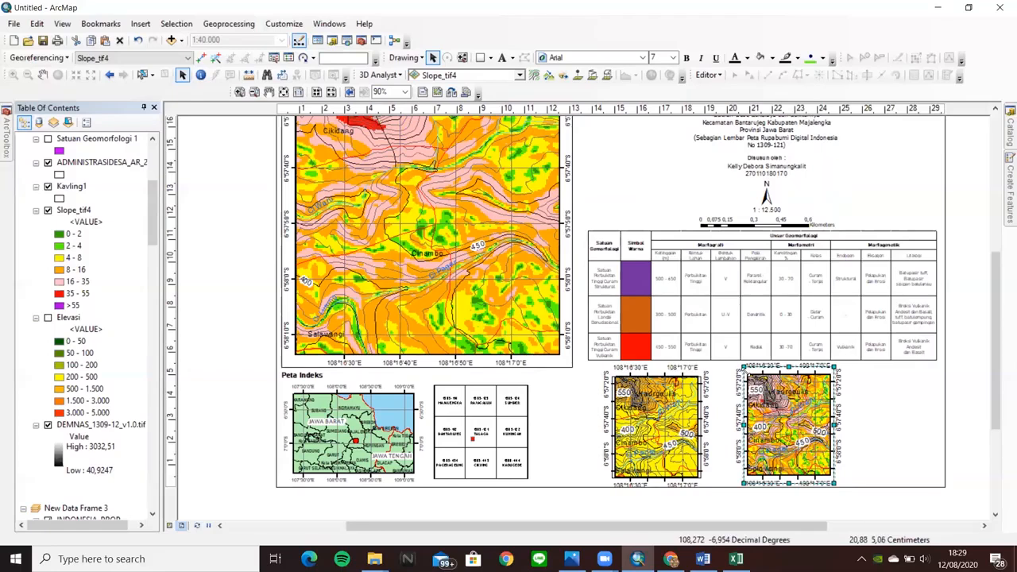
{"action": "left_click_drag", "start_coordinate": [813, 441], "coordinate": [836, 424]}
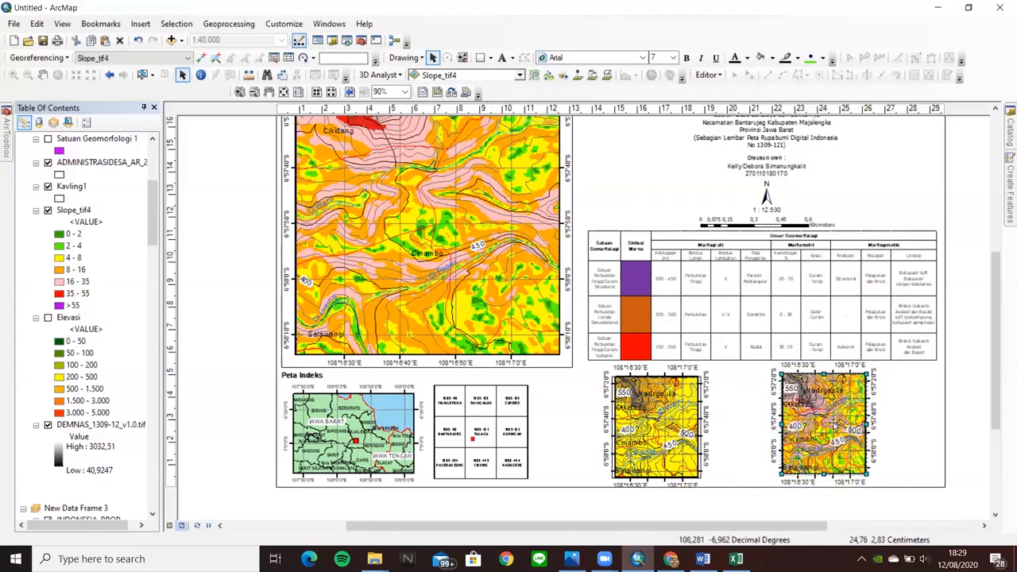
- Reduce the geomorphology unit table slightly in width and height, keeping its upper-left corner in place
{"action": "left_click", "coordinate": [673, 388]}
{"action": "left_click", "coordinate": [901, 332]}
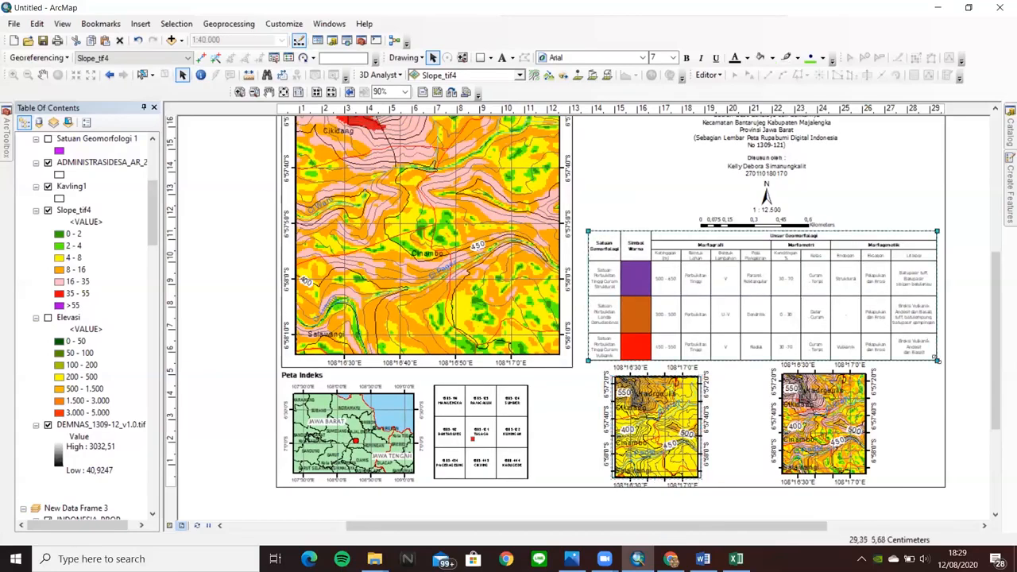
{"action": "left_click_drag", "start_coordinate": [932, 358], "coordinate": [924, 355]}
{"action": "left_click", "coordinate": [898, 190]}
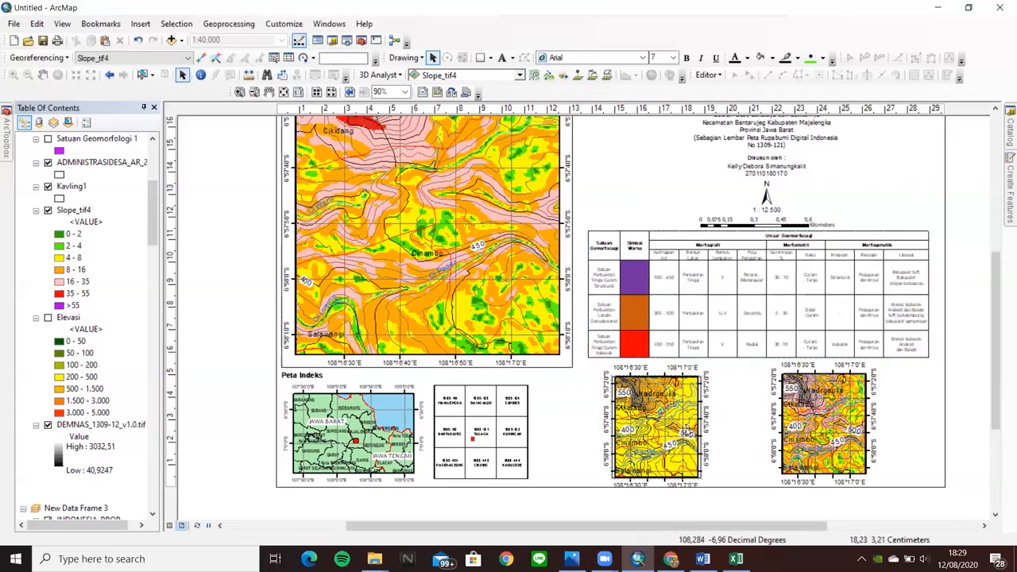
- Shift the small elevation map slightly upward to line up with the slope map beside it
{"action": "left_click", "coordinate": [683, 437]}
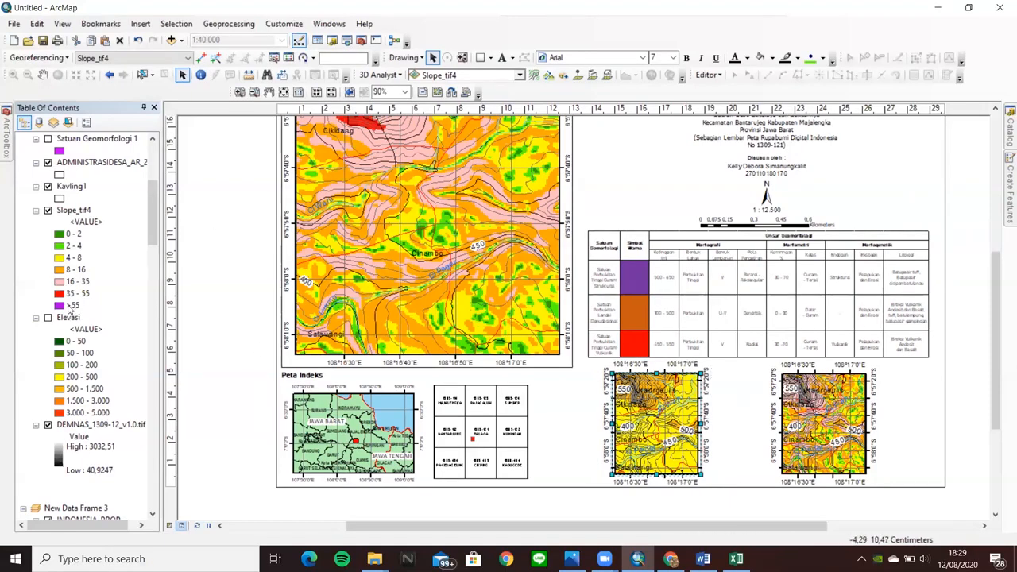
{"action": "scroll", "coordinate": [128, 263], "scroll_direction": "up", "scroll_amount": 3}
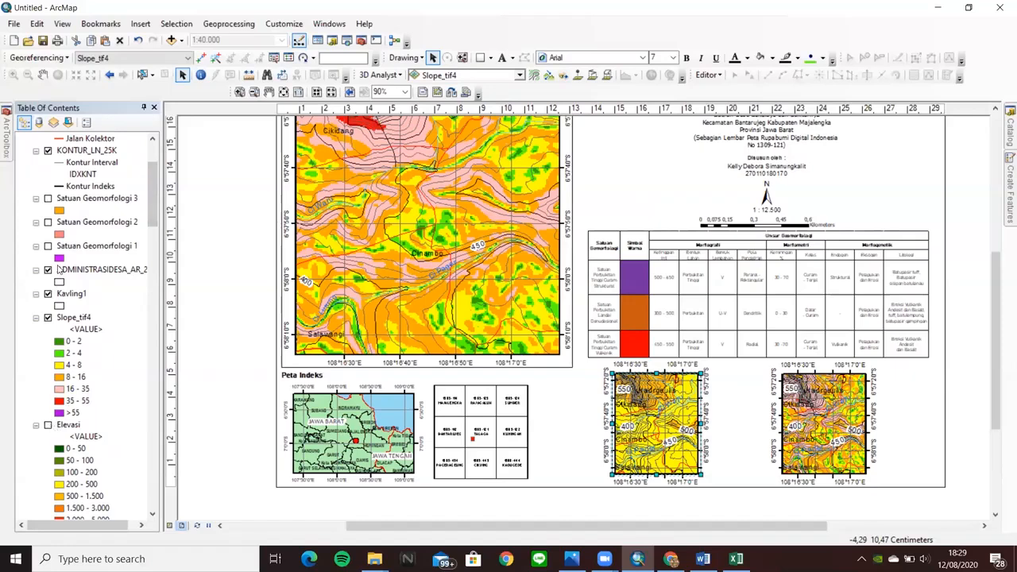
- Turn on the Satuan Geomorfologi 3, 2 and 1 layers in the main geomorphology map
{"action": "left_click", "coordinate": [48, 198]}
{"action": "left_click", "coordinate": [47, 223]}
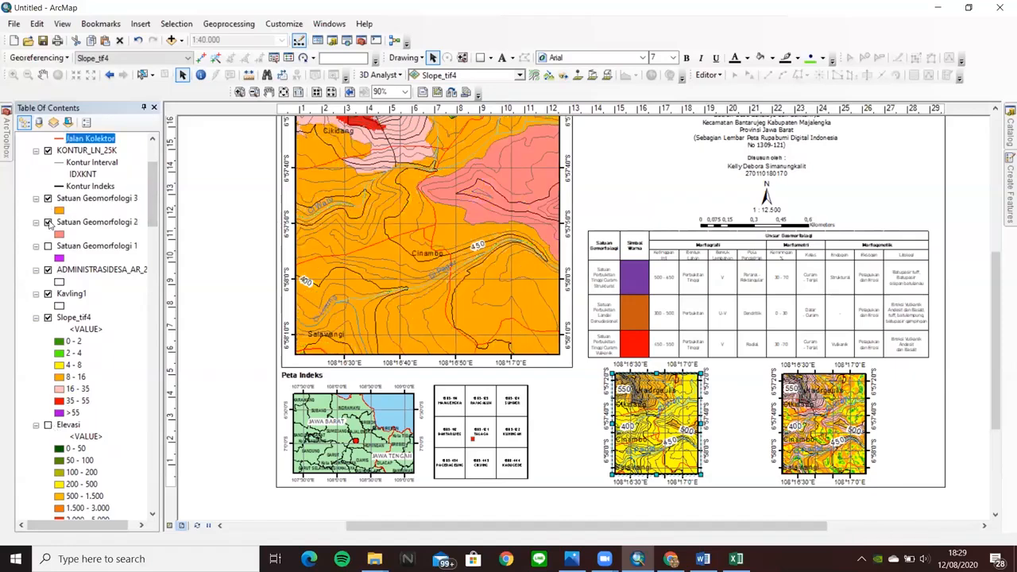
{"action": "left_click", "coordinate": [48, 247]}
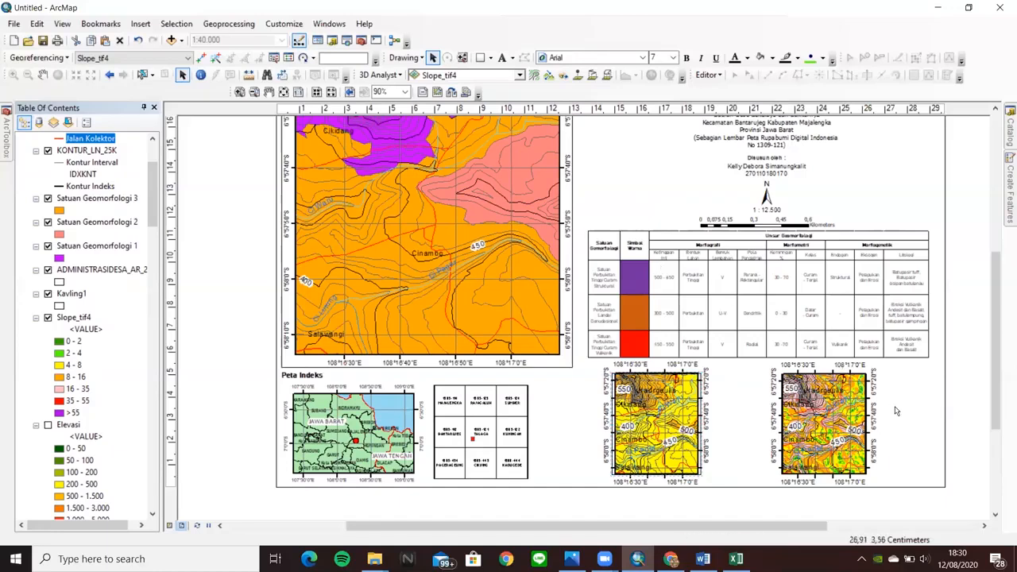
{"action": "left_click", "coordinate": [718, 382]}
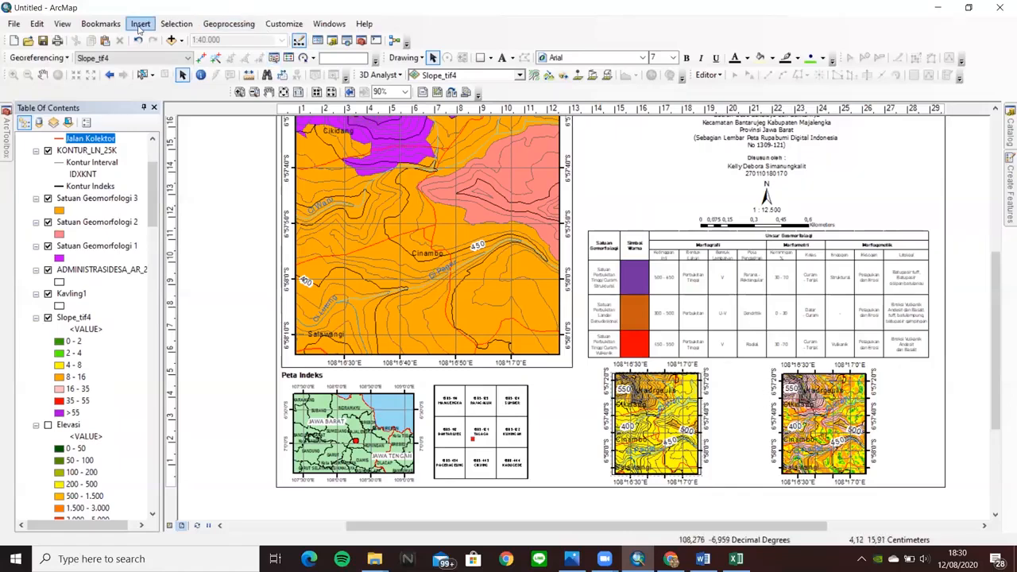
- Insert a legend containing only the Elevasi layer, keeping the default title and formatting
{"action": "left_click", "coordinate": [145, 23]}
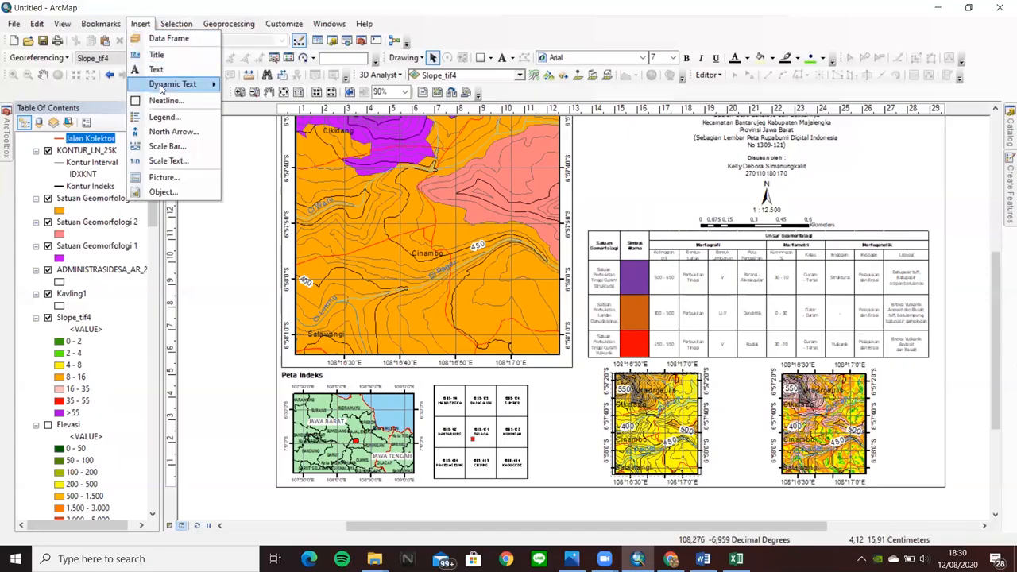
{"action": "left_click", "coordinate": [165, 117]}
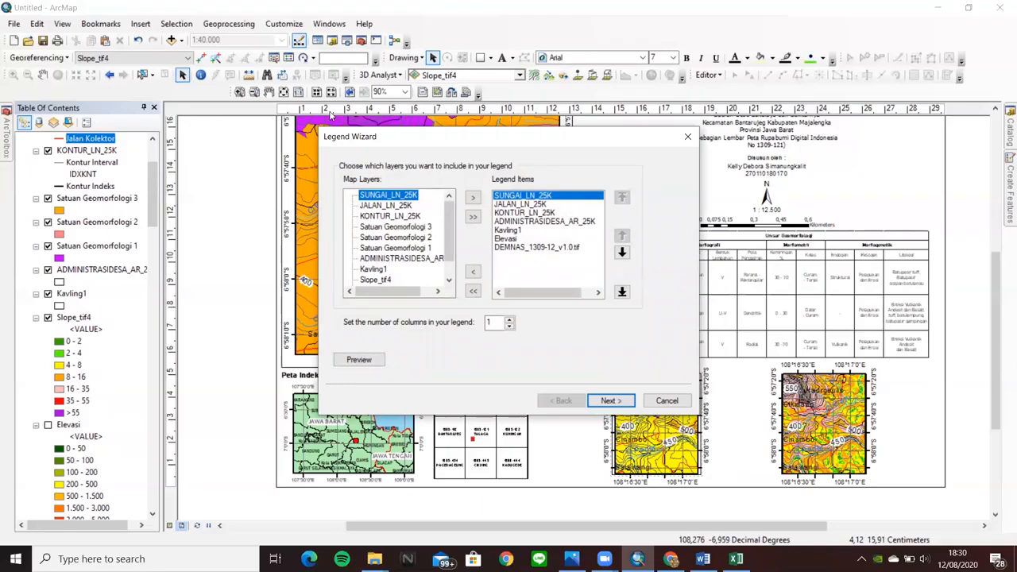
{"action": "scroll", "coordinate": [398, 271], "scroll_direction": "down", "scroll_amount": 1}
{"action": "left_click", "coordinate": [370, 270]}
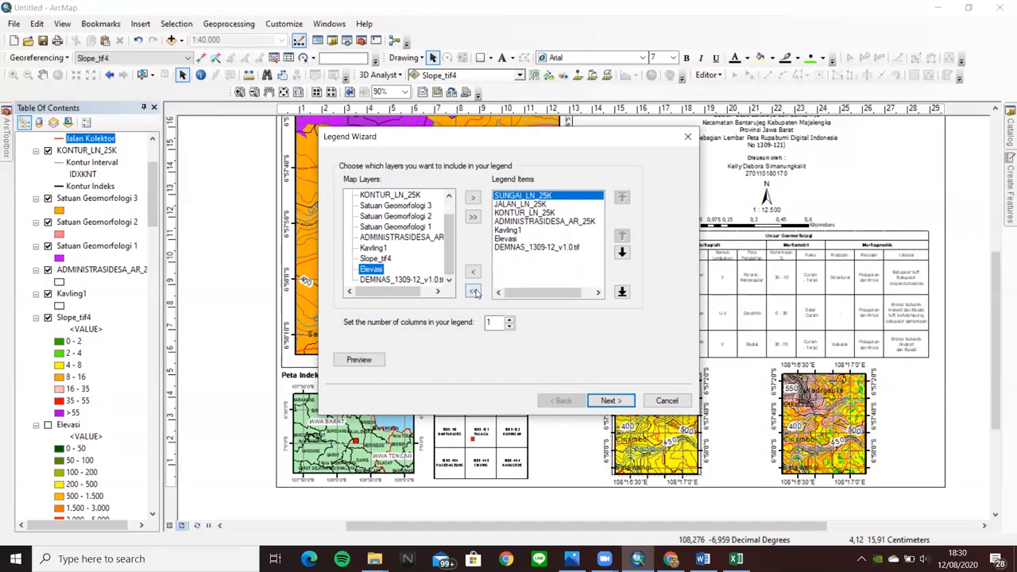
{"action": "left_click", "coordinate": [474, 292]}
{"action": "left_click", "coordinate": [371, 270]}
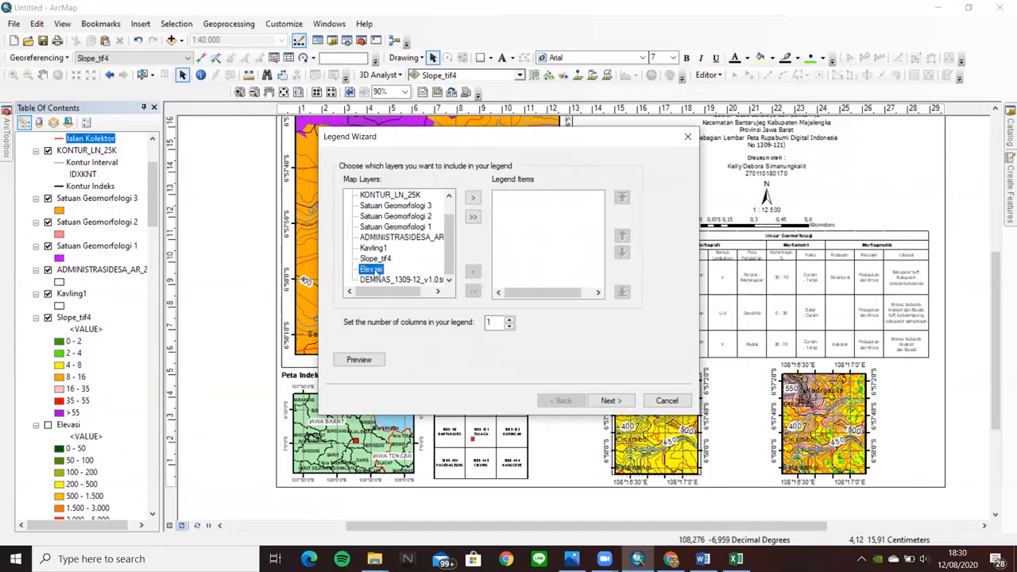
{"action": "left_click", "coordinate": [474, 199]}
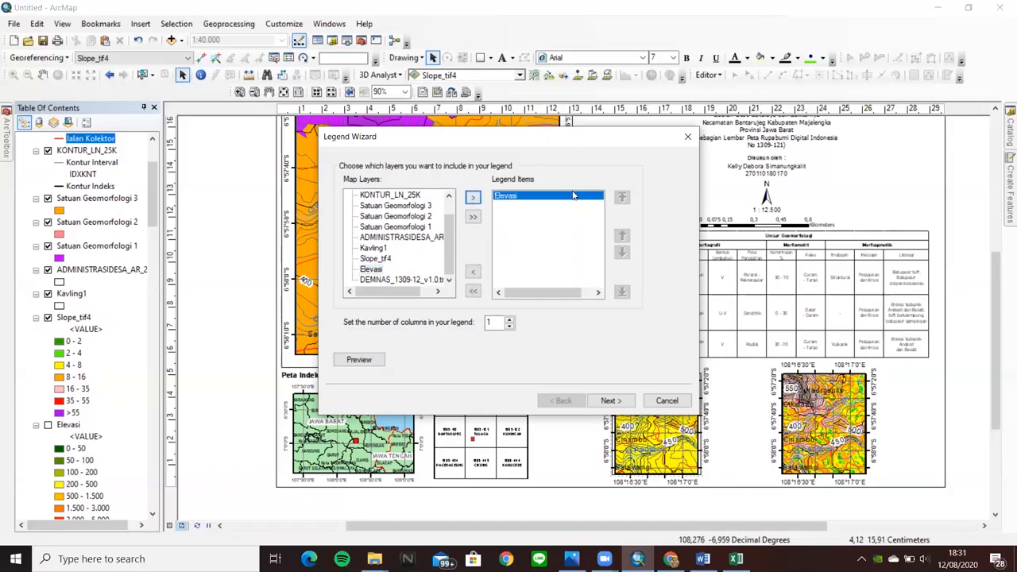
{"action": "left_click", "coordinate": [615, 401]}
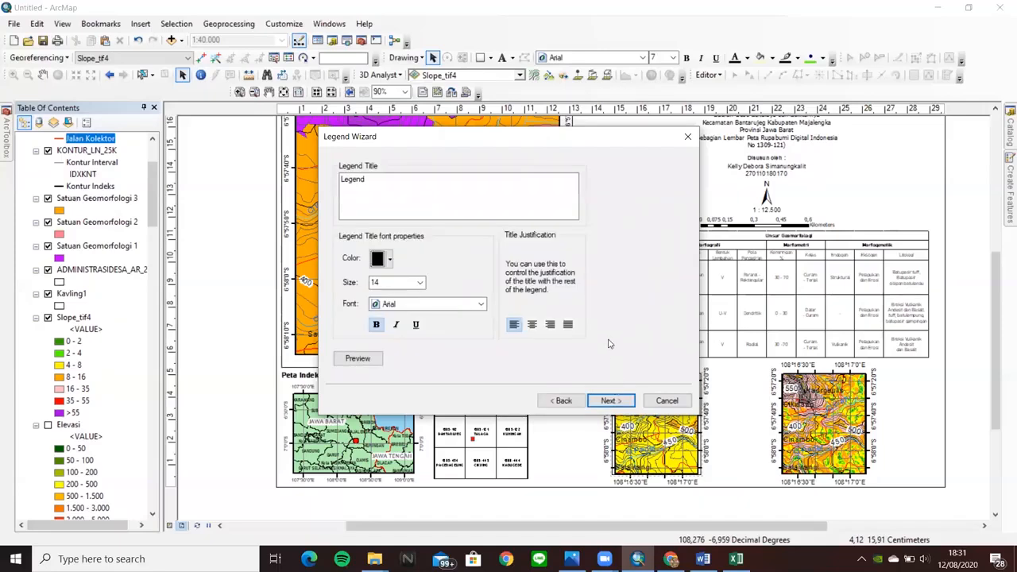
{"action": "left_click", "coordinate": [620, 400]}
{"action": "left_click", "coordinate": [622, 401]}
{"action": "left_click", "coordinate": [623, 401]}
{"action": "left_click", "coordinate": [612, 401]}
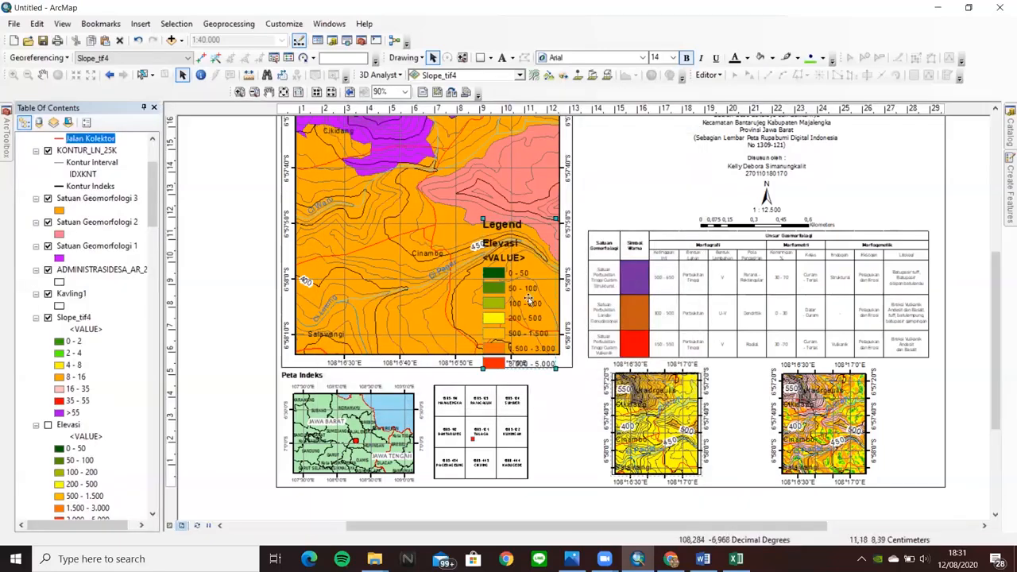
- Place the elevation legend between the small elevation and slope maps and scale it to about the height of the maps
{"action": "mouse_move", "coordinate": [530, 302]}
{"action": "left_mouse_down"}
{"action": "mouse_move", "coordinate": [747, 380]}
{"action": "mouse_move", "coordinate": [772, 378]}
{"action": "mouse_move", "coordinate": [746, 402]}
{"action": "mouse_move", "coordinate": [762, 382]}
{"action": "left_mouse_up"}
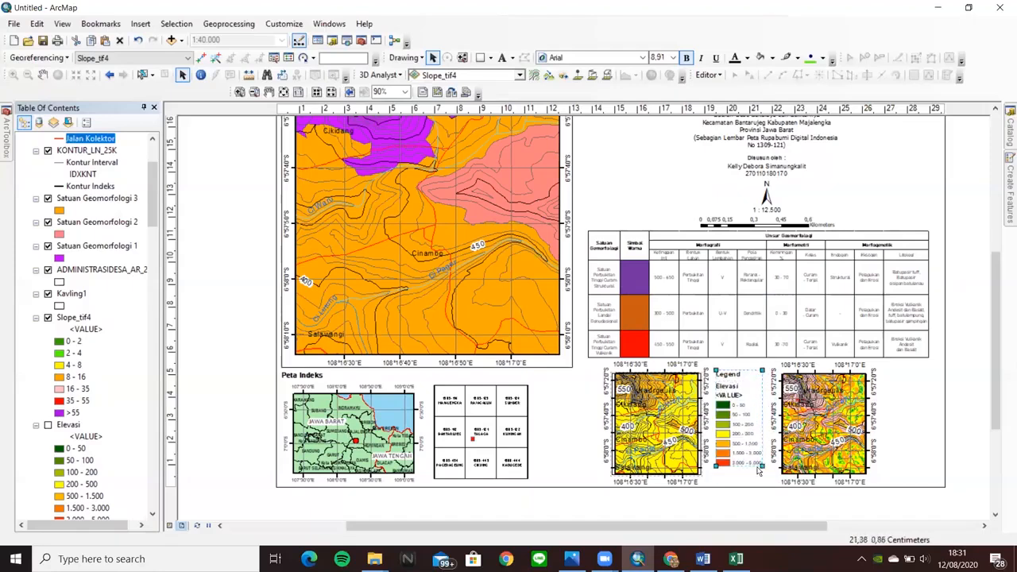
{"action": "left_click_drag", "start_coordinate": [761, 466], "coordinate": [764, 469]}
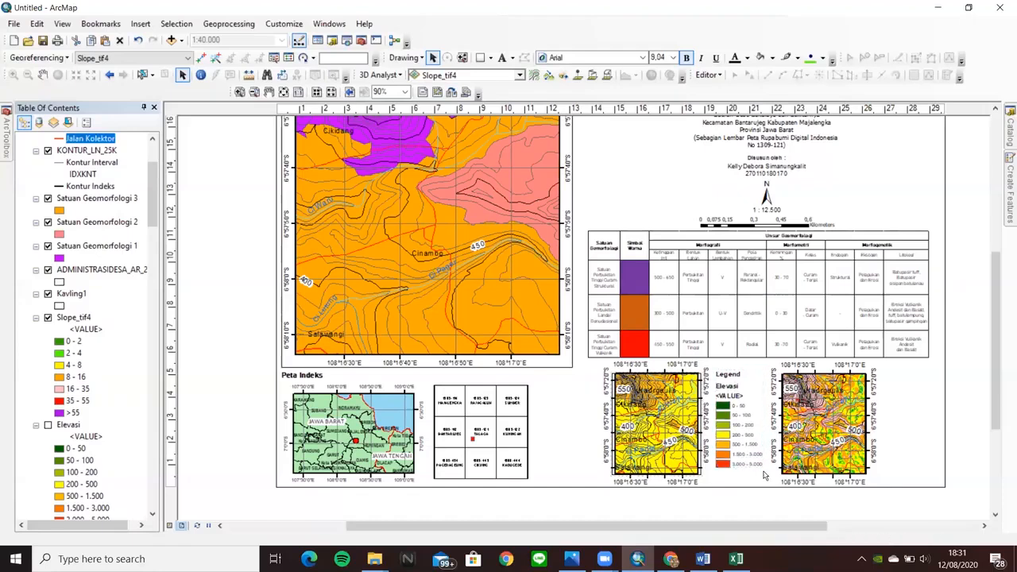
{"action": "left_click_drag", "start_coordinate": [754, 433], "coordinate": [750, 436]}
{"action": "left_click_drag", "start_coordinate": [761, 471], "coordinate": [770, 479]}
{"action": "left_click", "coordinate": [775, 477]}
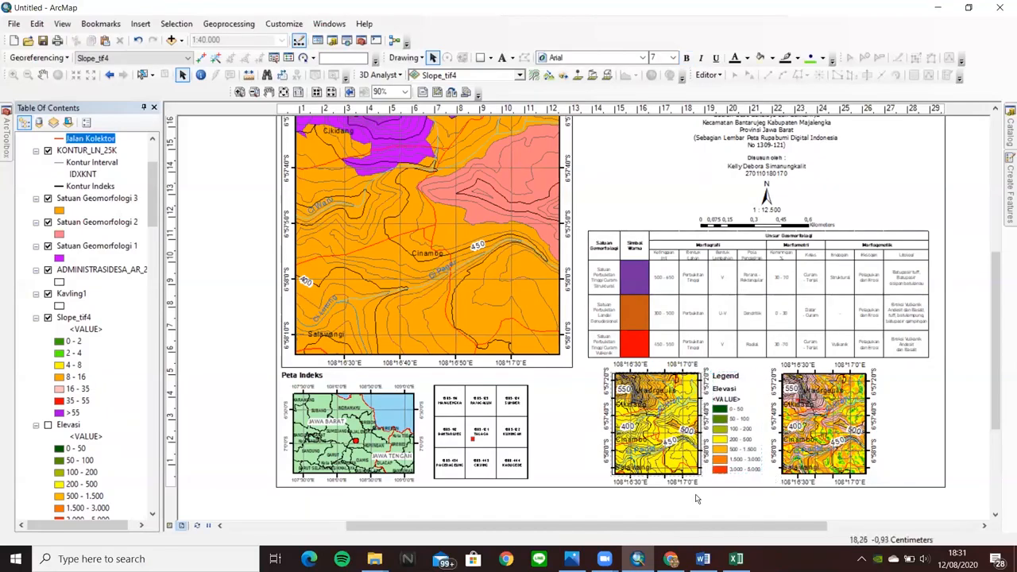
{"action": "left_click", "coordinate": [736, 445]}
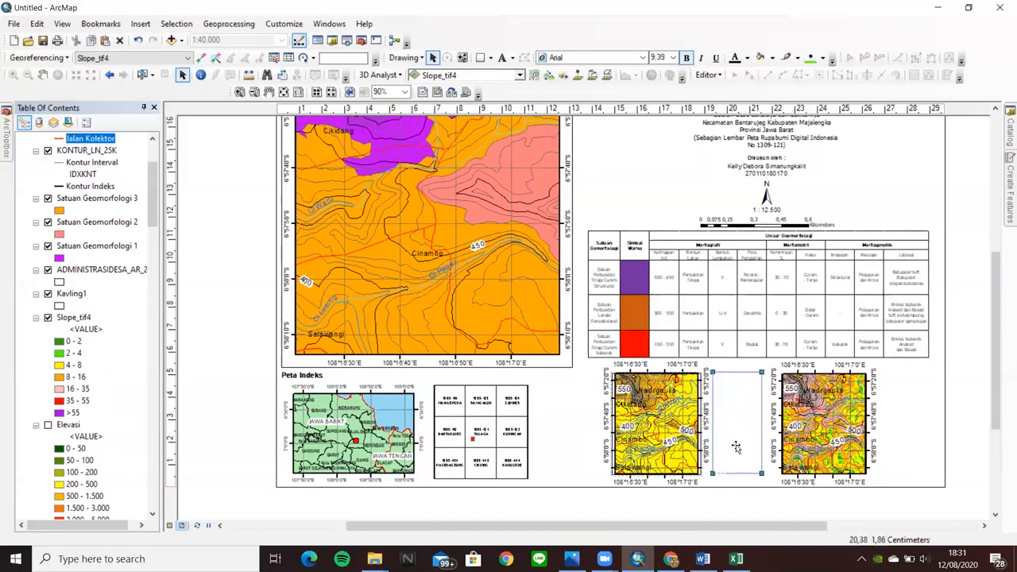
{"action": "left_click", "coordinate": [756, 481]}
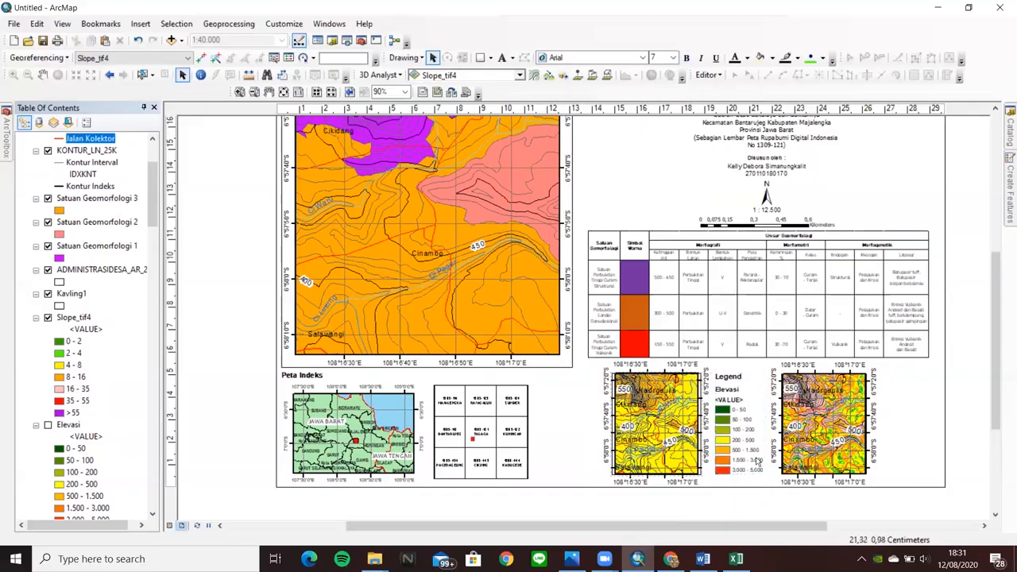
- Convert the elevation legend to graphics and ungroup it into separate elements
{"action": "left_click", "coordinate": [744, 419]}
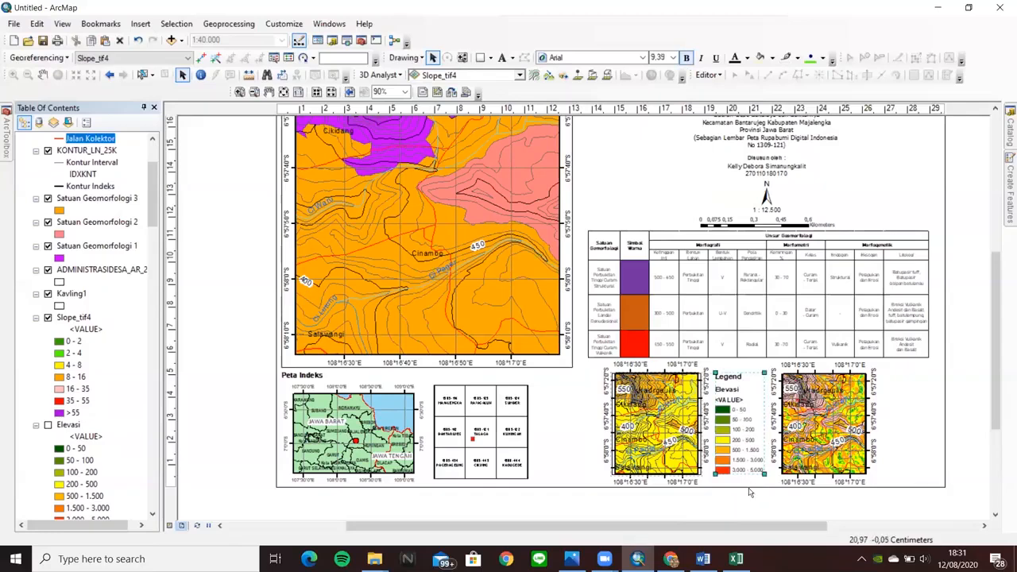
{"action": "right_click", "coordinate": [750, 435]}
{"action": "left_click", "coordinate": [836, 281]}
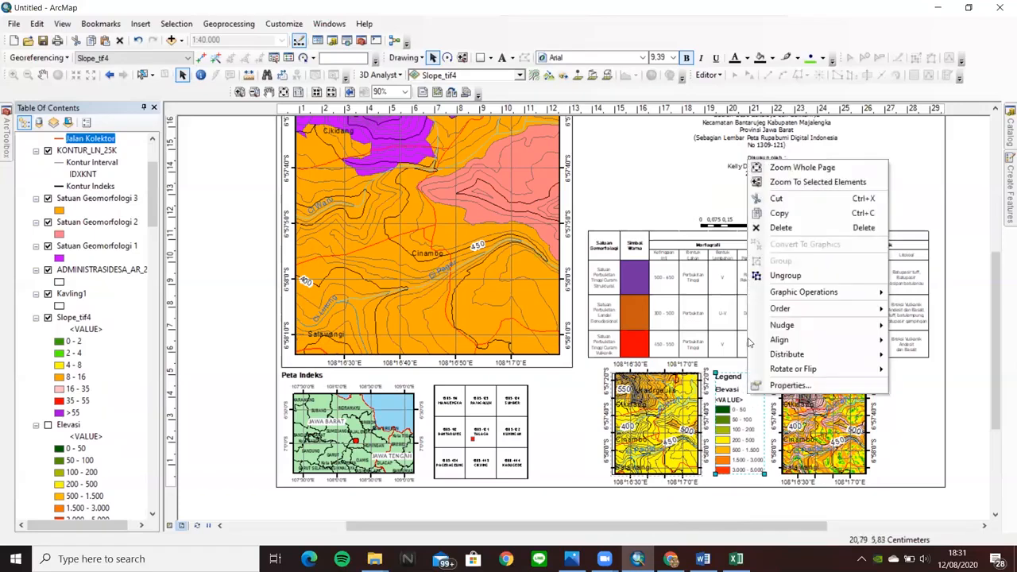
{"action": "left_click", "coordinate": [775, 275]}
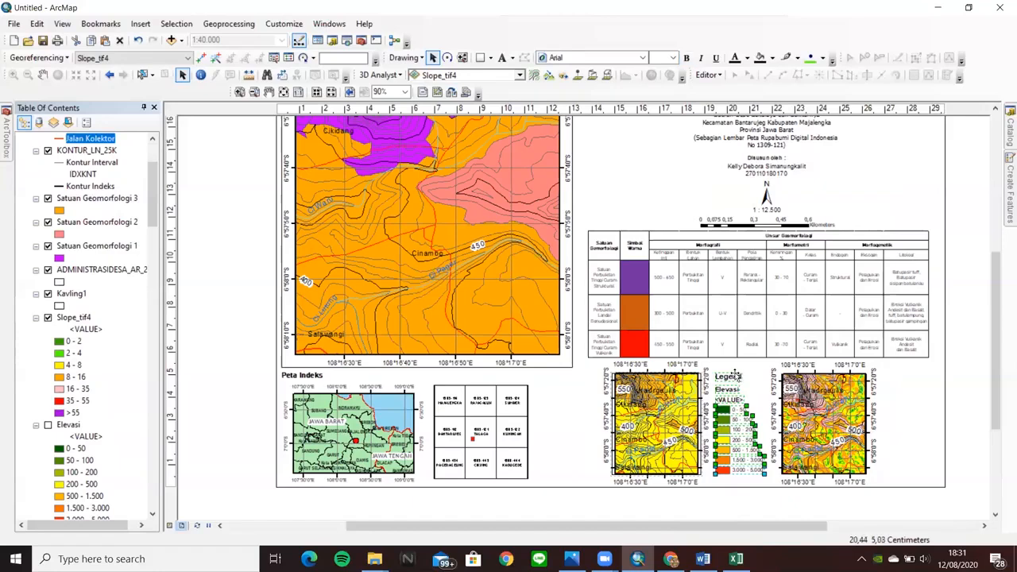
{"action": "left_click", "coordinate": [746, 484]}
- Delete the <VALUE> and Legend texts from the elevation legend and move the Elevasi heading up into the freed space
{"action": "left_click", "coordinate": [731, 401]}
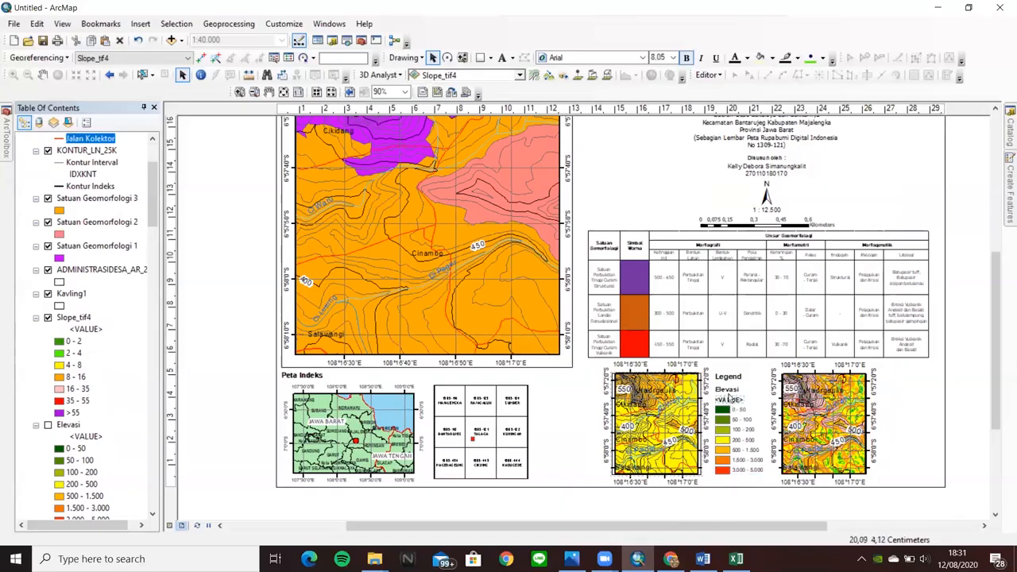
{"action": "key", "text": "Delete"}
{"action": "left_click", "coordinate": [735, 376]}
{"action": "key", "text": "Delete"}
{"action": "left_click", "coordinate": [741, 395]}
{"action": "left_click_drag", "start_coordinate": [740, 395], "coordinate": [741, 384]}
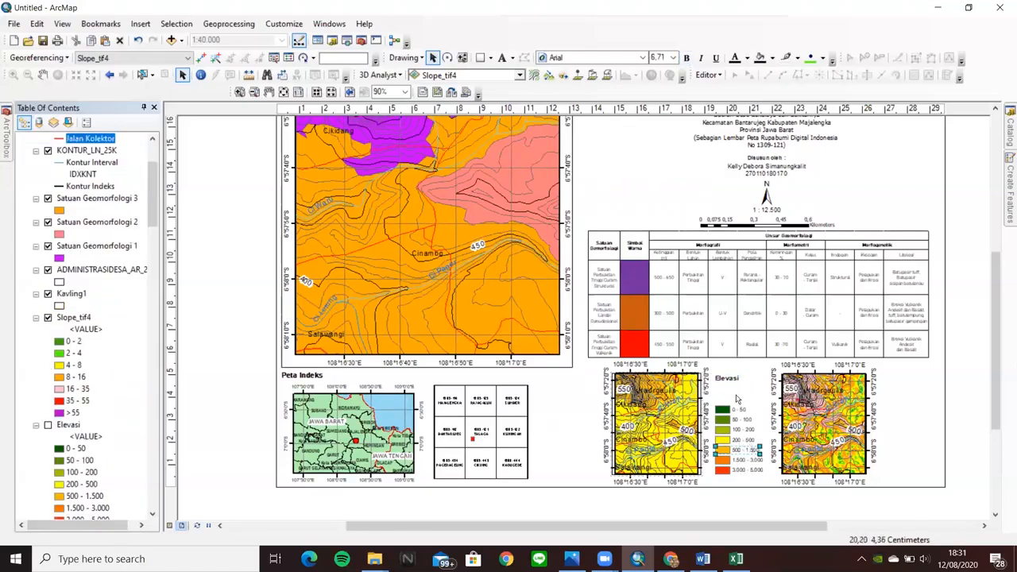
- Ungroup the last elevation class, 3.000 - 5.000, and change its label text to >3.000
{"action": "left_click", "coordinate": [744, 409]}
{"action": "left_click", "coordinate": [755, 471]}
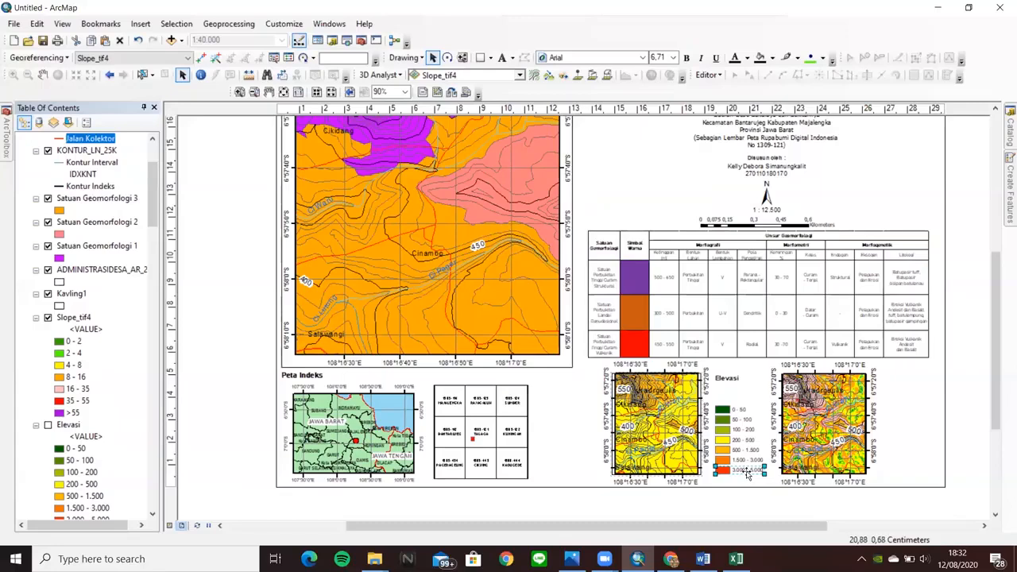
{"action": "right_click", "coordinate": [747, 475]}
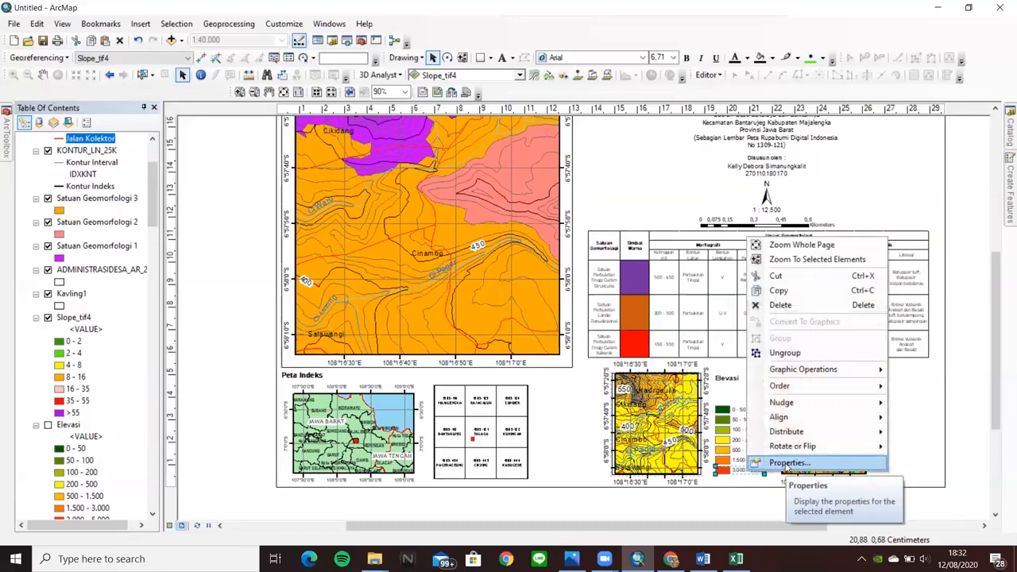
{"action": "left_click", "coordinate": [785, 353]}
{"action": "left_click", "coordinate": [747, 473]}
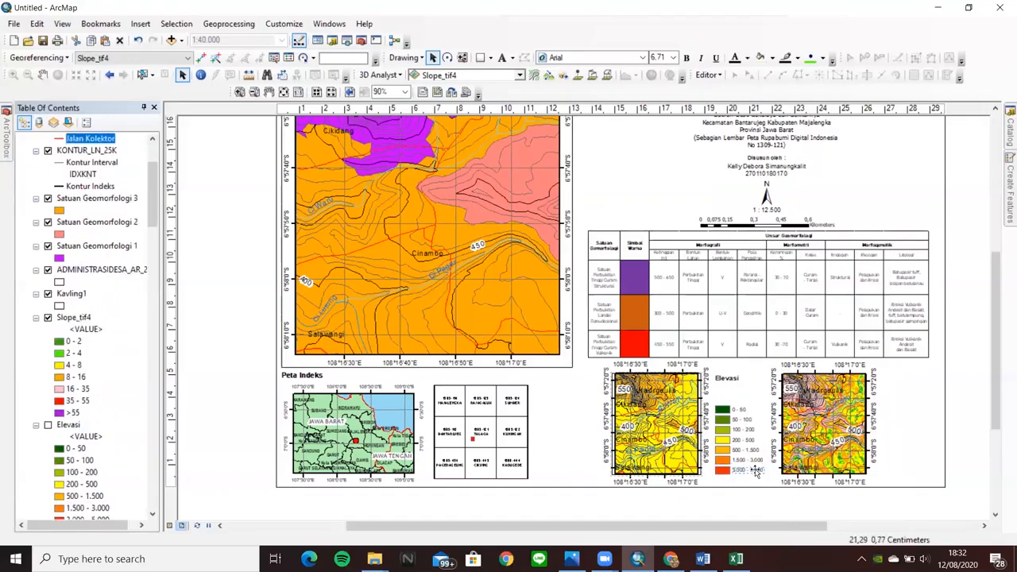
{"action": "double_click", "coordinate": [755, 472]}
{"action": "left_click_drag", "start_coordinate": [442, 203], "coordinate": [420, 203]}
{"action": "key", "text": "BackSpace"}
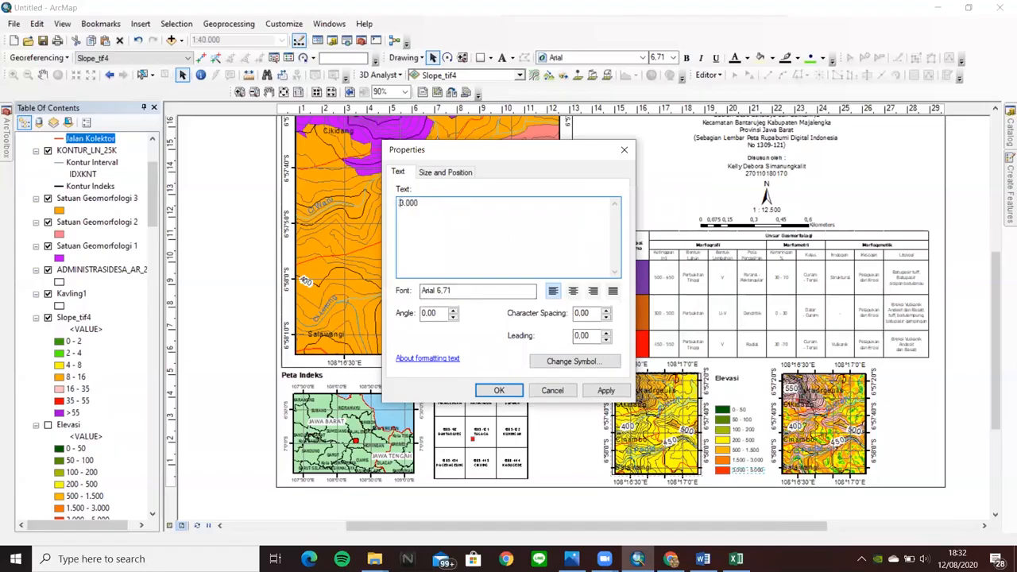
{"action": "key", "text": "BackSpace"}
{"action": "key", "text": "BackSpace"}
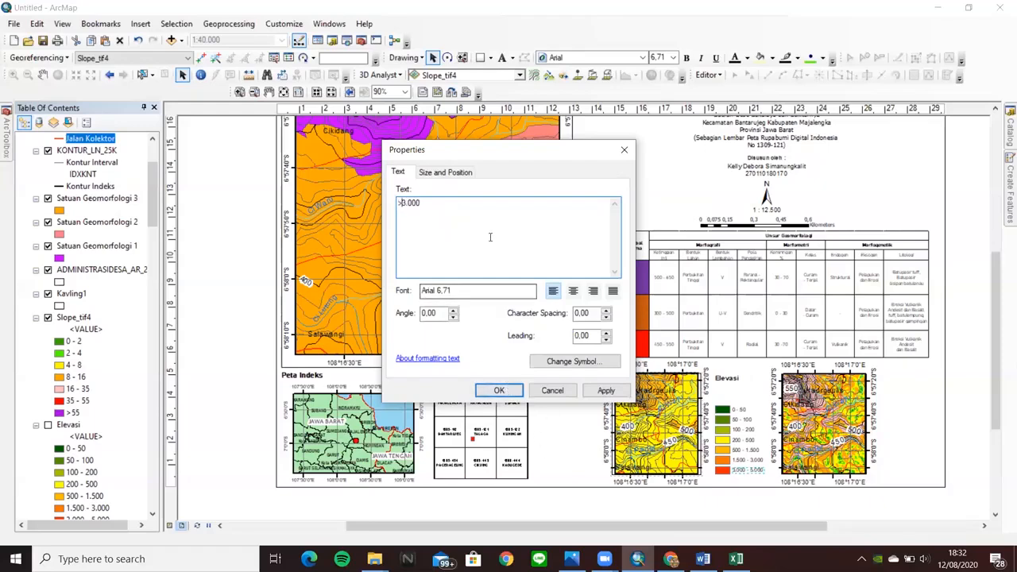
{"action": "left_click", "coordinate": [499, 392]}
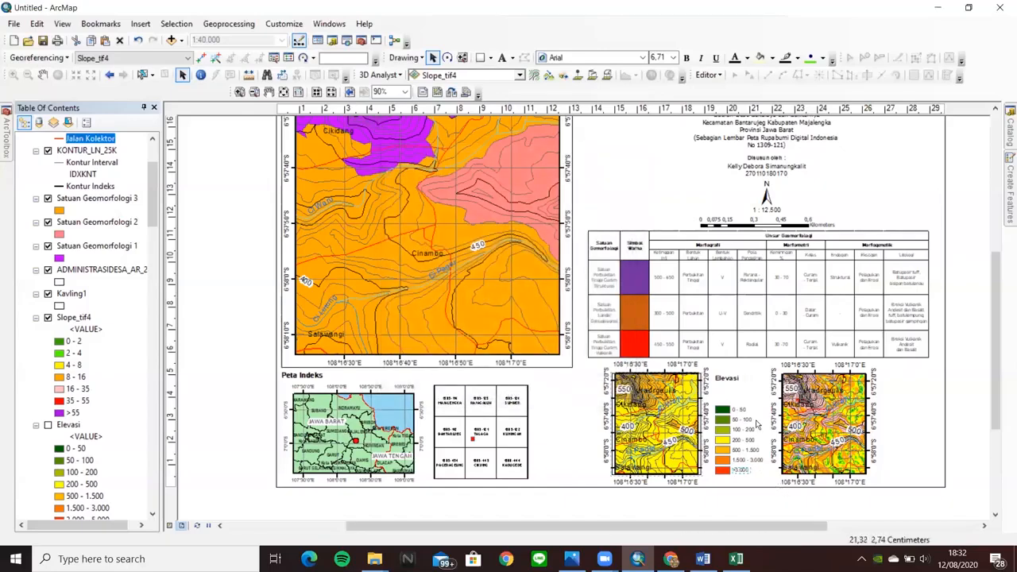
- Group all the elevation legend's class patches and labels and move them up close beneath the Elevasi heading
{"action": "left_click", "coordinate": [738, 411]}
{"action": "left_click", "coordinate": [743, 421], "text": "shift"}
{"action": "left_click", "coordinate": [744, 429], "text": "shift"}
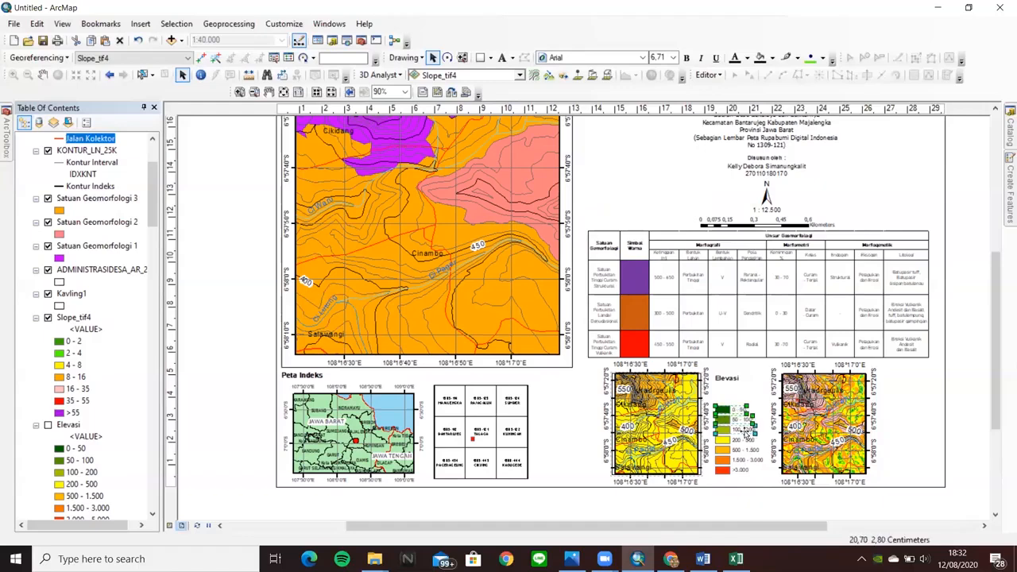
{"action": "left_click", "coordinate": [744, 439], "text": "shift"}
{"action": "left_click", "coordinate": [745, 450], "text": "shift"}
{"action": "left_click", "coordinate": [744, 460], "text": "shift"}
{"action": "left_click", "coordinate": [745, 470], "text": "shift"}
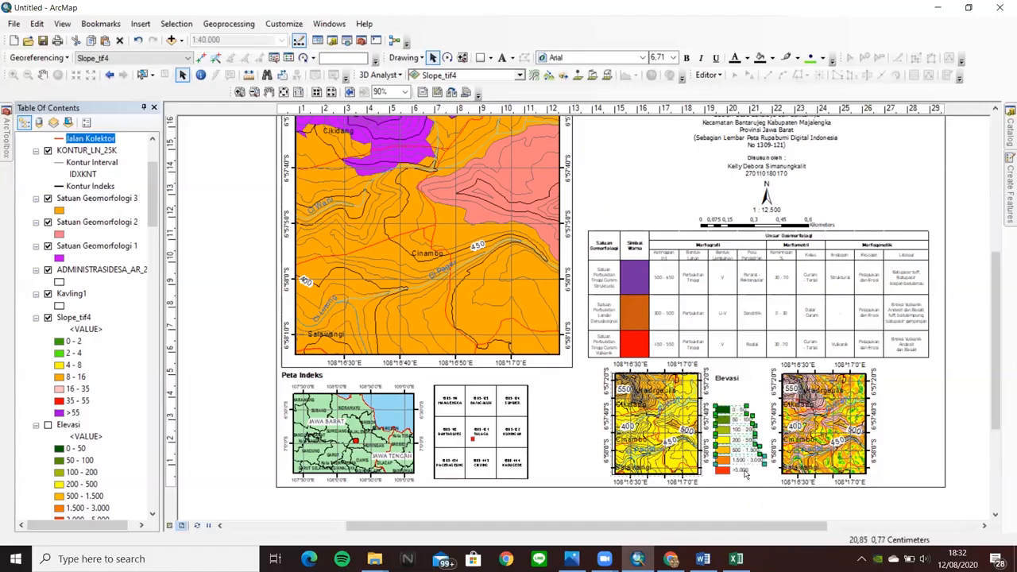
{"action": "left_click", "coordinate": [729, 473], "text": "shift"}
{"action": "right_click", "coordinate": [744, 472]}
{"action": "left_click", "coordinate": [795, 341]}
{"action": "left_click_drag", "start_coordinate": [743, 460], "coordinate": [743, 448]}
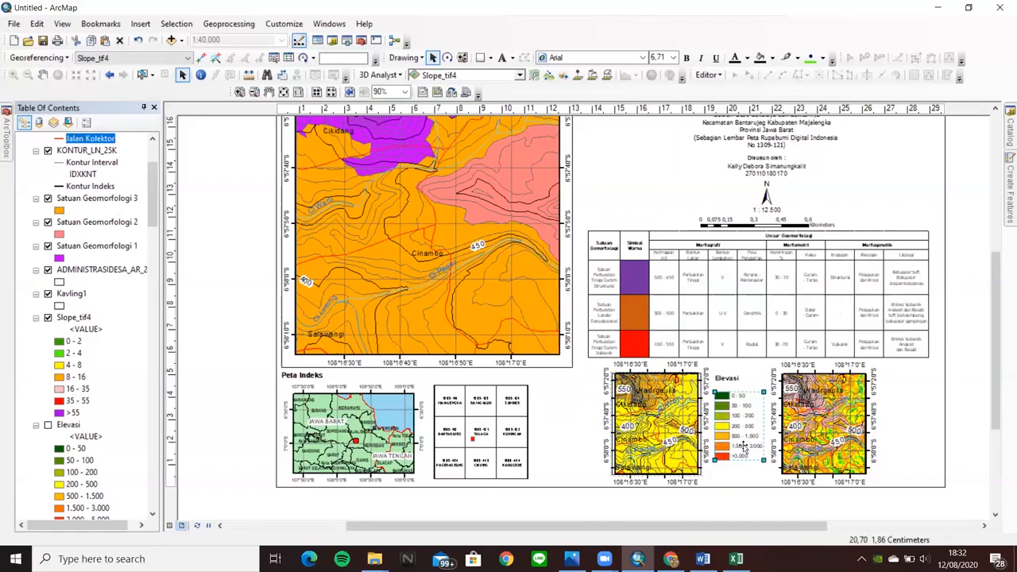
- Set the Elevasi heading's font size to 12
{"action": "left_click", "coordinate": [730, 379]}
{"action": "left_click", "coordinate": [674, 58]}
{"action": "left_click", "coordinate": [658, 140]}
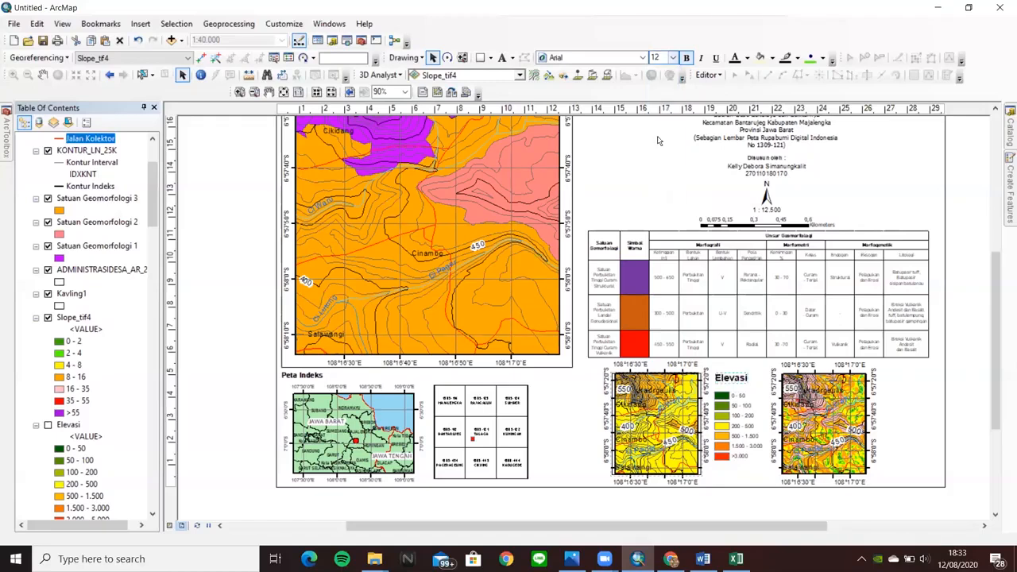
{"action": "left_click", "coordinate": [909, 407]}
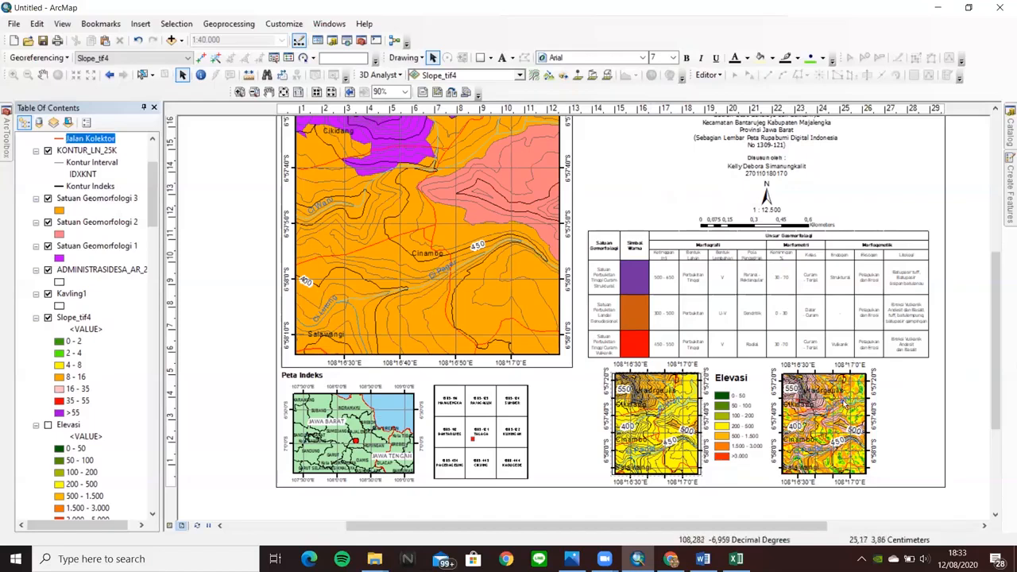
- Try to insert a legend containing only the Slope_tif4 layer, with the default title, patch and spacing settings
{"action": "left_click", "coordinate": [143, 25]}
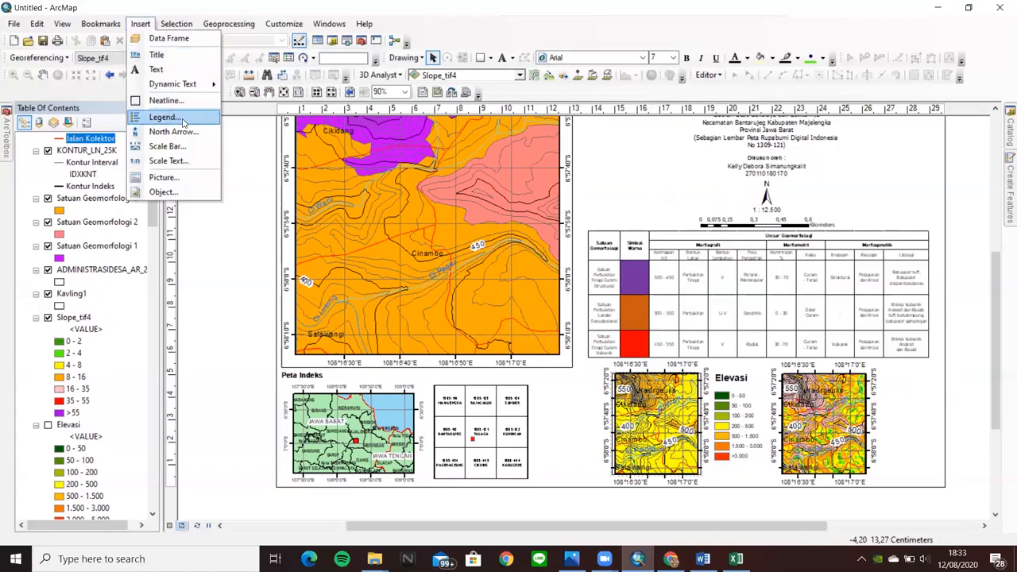
{"action": "left_click", "coordinate": [170, 117]}
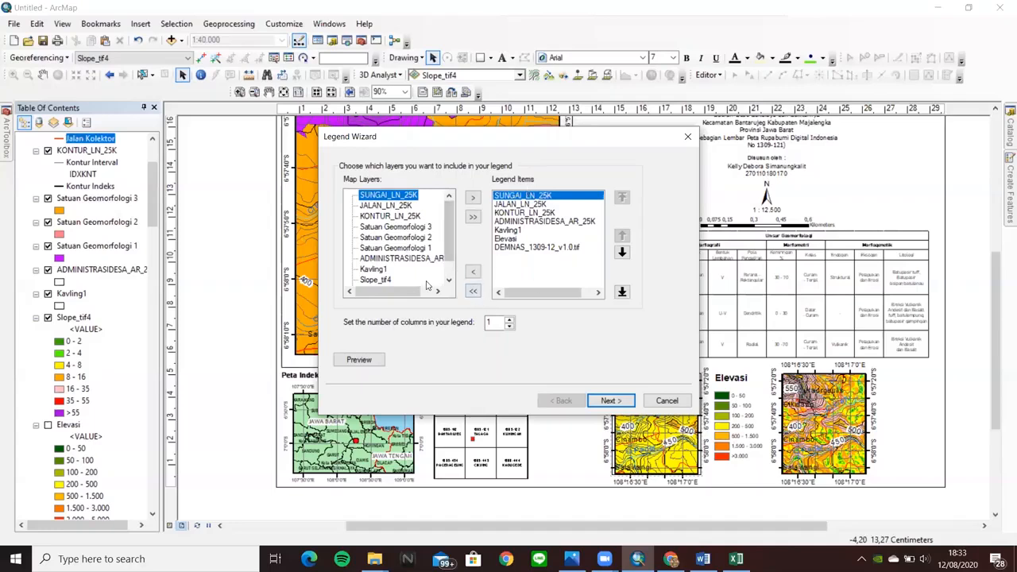
{"action": "left_click", "coordinate": [473, 291]}
{"action": "left_click", "coordinate": [377, 280]}
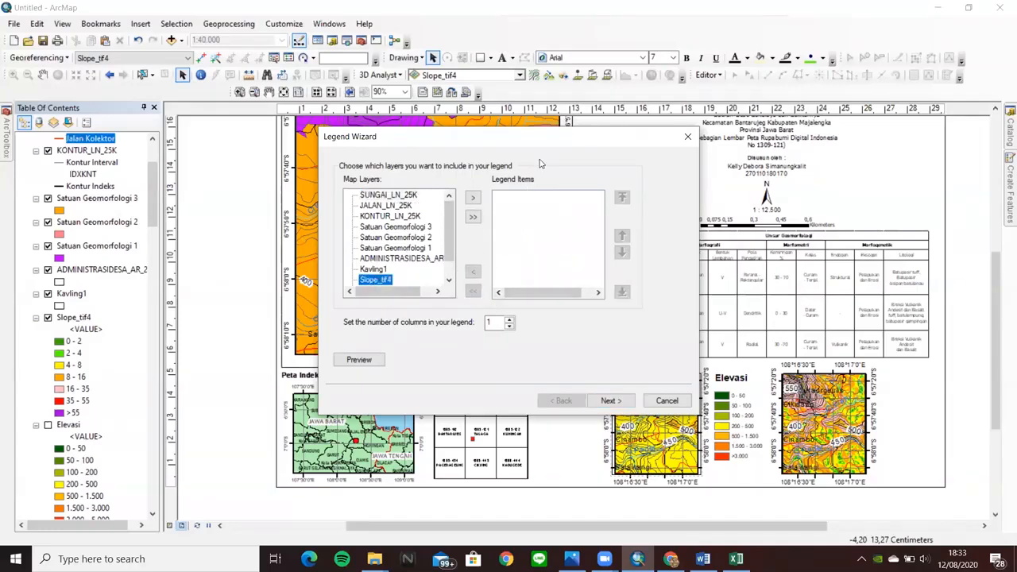
{"action": "left_click", "coordinate": [473, 198]}
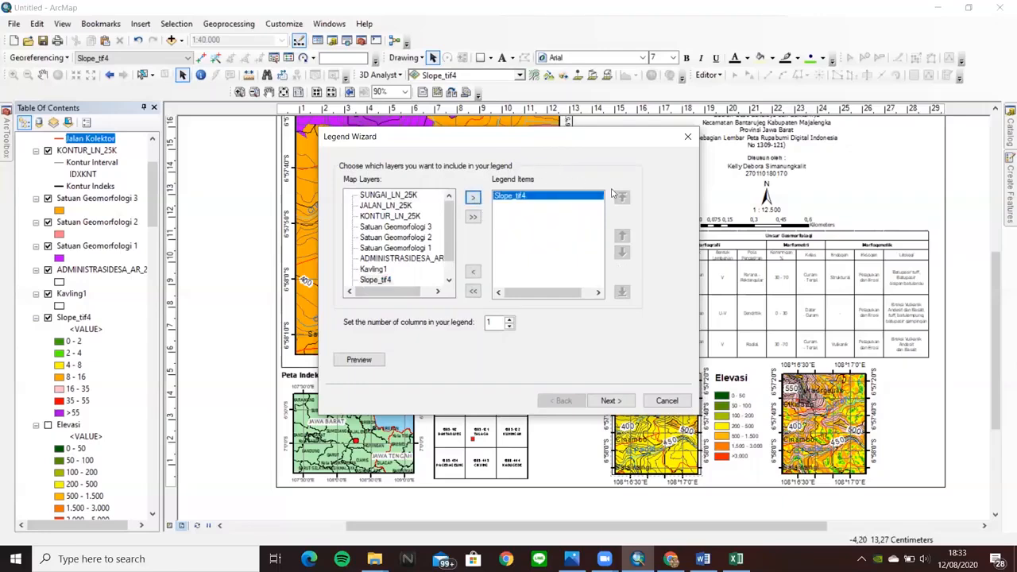
{"action": "left_click", "coordinate": [615, 404]}
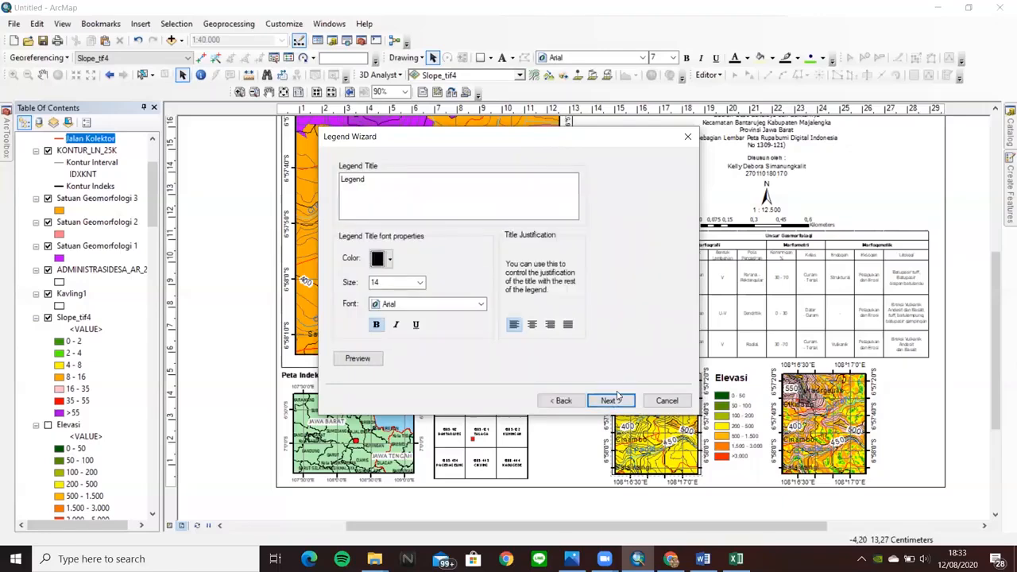
{"action": "left_click", "coordinate": [621, 403]}
{"action": "left_click", "coordinate": [620, 404]}
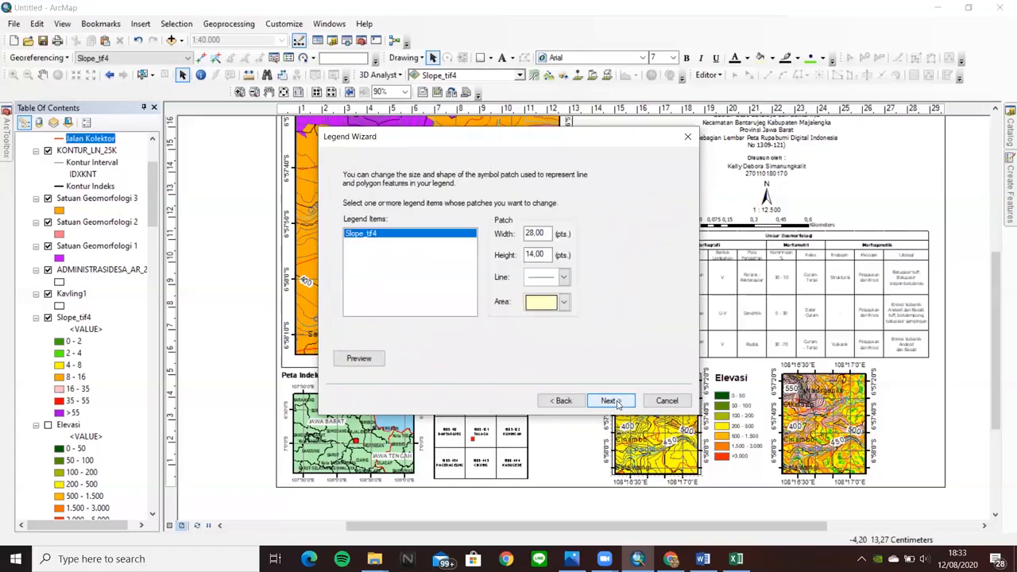
{"action": "left_click", "coordinate": [618, 403]}
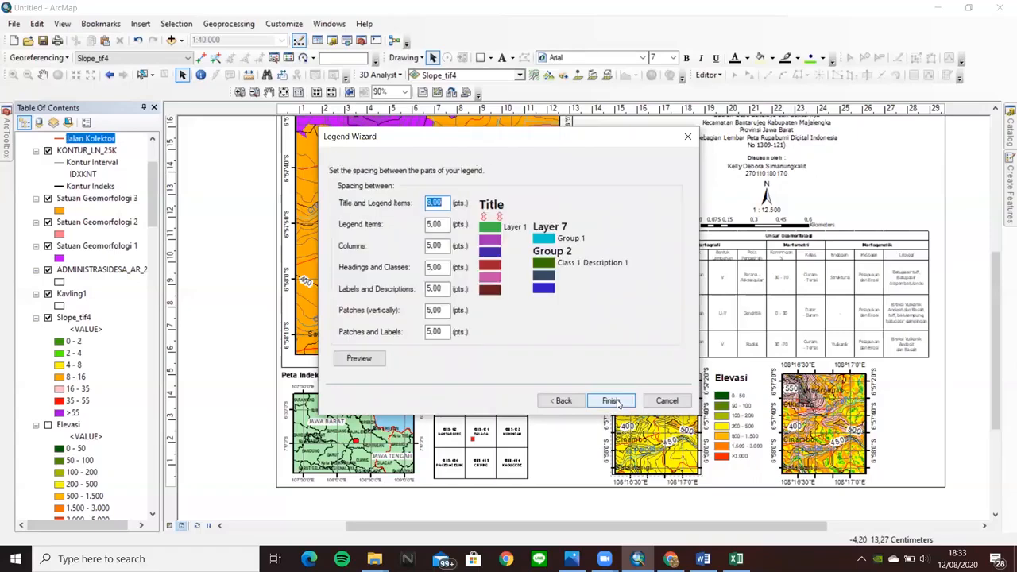
{"action": "left_click", "coordinate": [619, 403]}
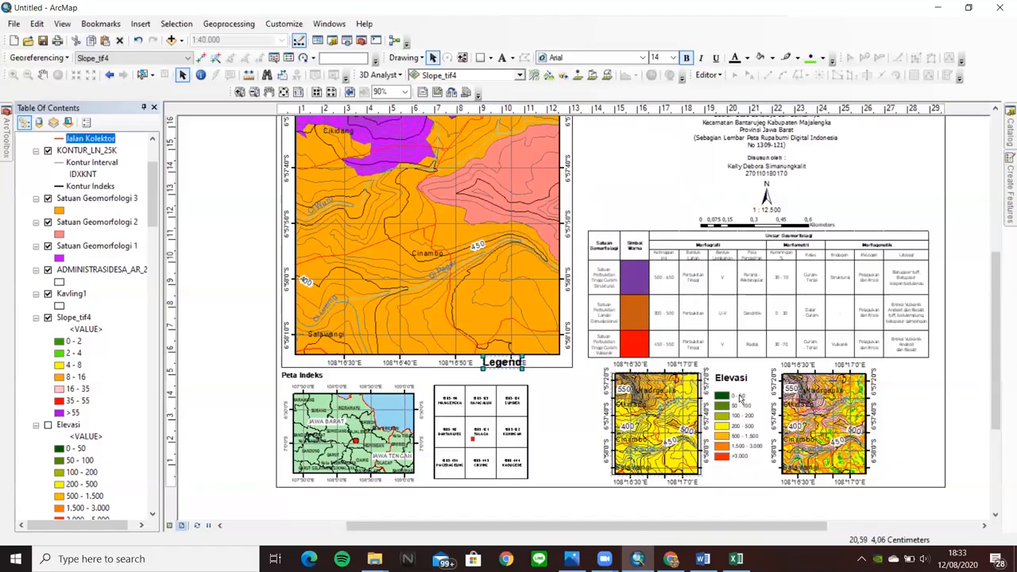
- Move the title-only legend clear of the main map and delete it
{"action": "double_click", "coordinate": [510, 365]}
{"action": "left_click_drag", "start_coordinate": [509, 366], "coordinate": [569, 404]}
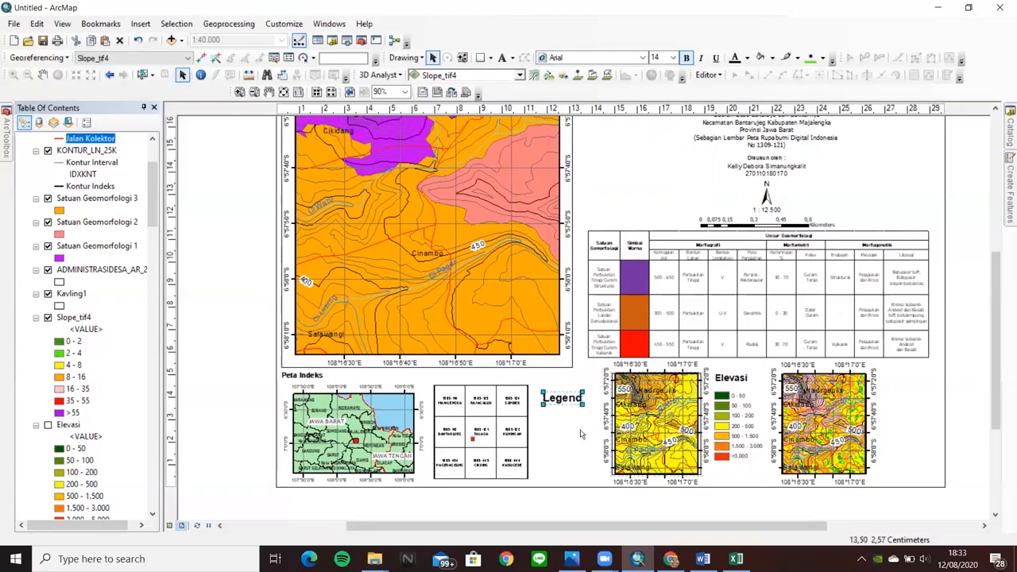
{"action": "key", "text": "Delete"}
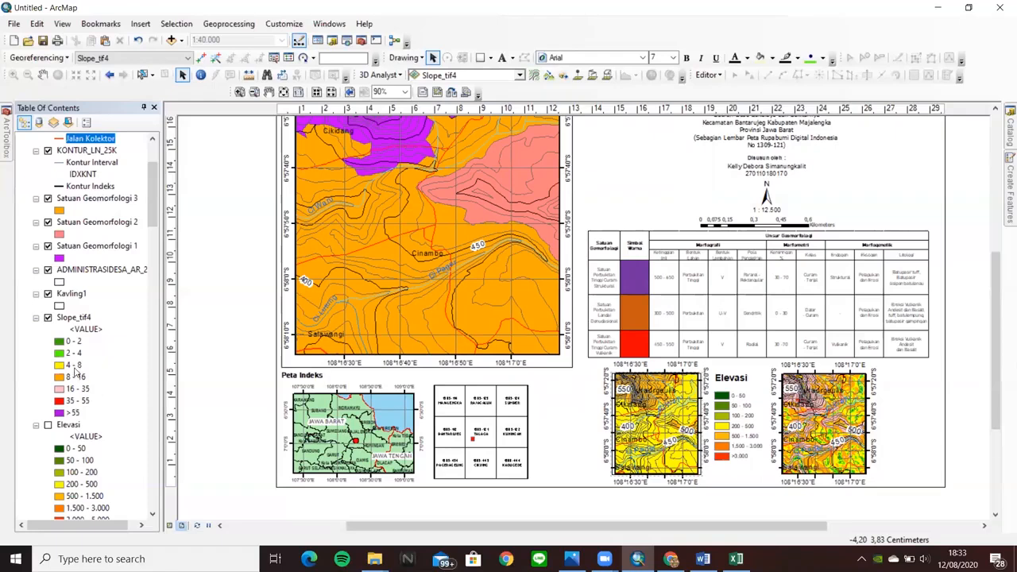
- Turn on the Elevasi layer in the main map's data frame
{"action": "scroll", "coordinate": [77, 374], "scroll_direction": "up", "scroll_amount": 2}
{"action": "scroll", "coordinate": [106, 351], "scroll_direction": "down", "scroll_amount": 4}
{"action": "scroll", "coordinate": [106, 351], "scroll_direction": "up", "scroll_amount": 3}
{"action": "scroll", "coordinate": [107, 350], "scroll_direction": "down", "scroll_amount": 3}
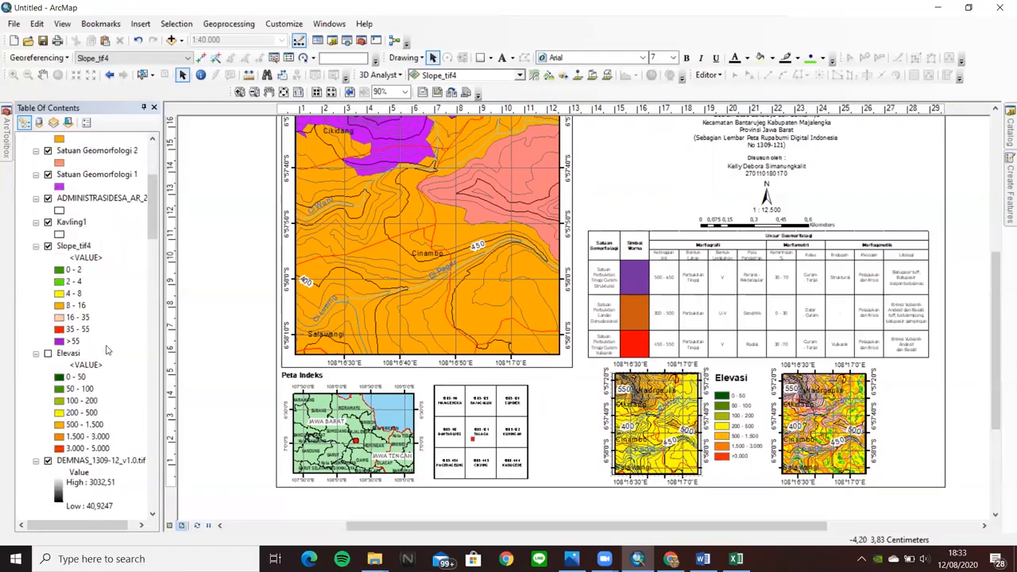
{"action": "scroll", "coordinate": [109, 349], "scroll_direction": "up", "scroll_amount": 3}
{"action": "scroll", "coordinate": [91, 227], "scroll_direction": "down", "scroll_amount": 3}
{"action": "scroll", "coordinate": [111, 258], "scroll_direction": "up", "scroll_amount": 2}
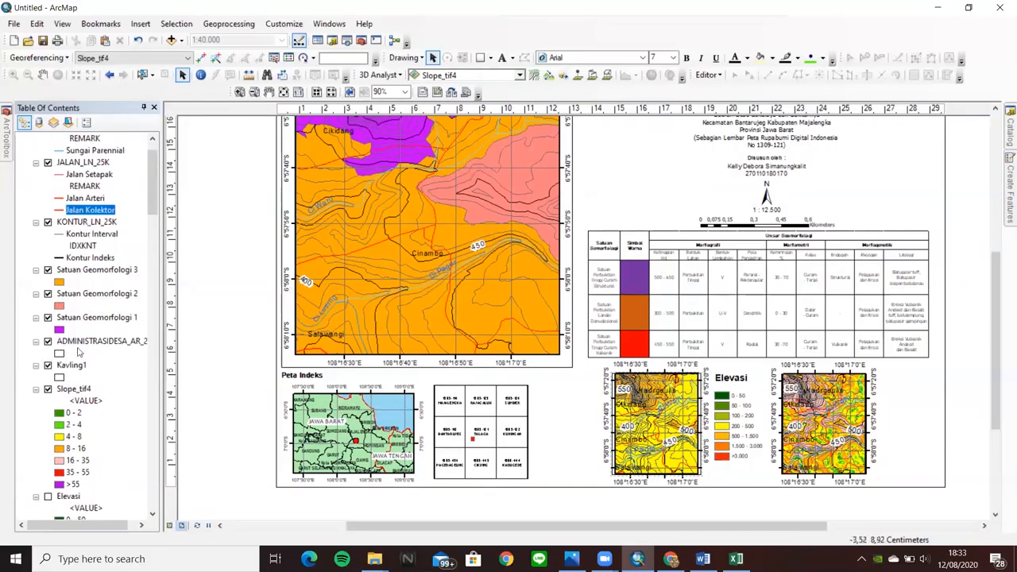
{"action": "scroll", "coordinate": [85, 386], "scroll_direction": "up", "scroll_amount": 1}
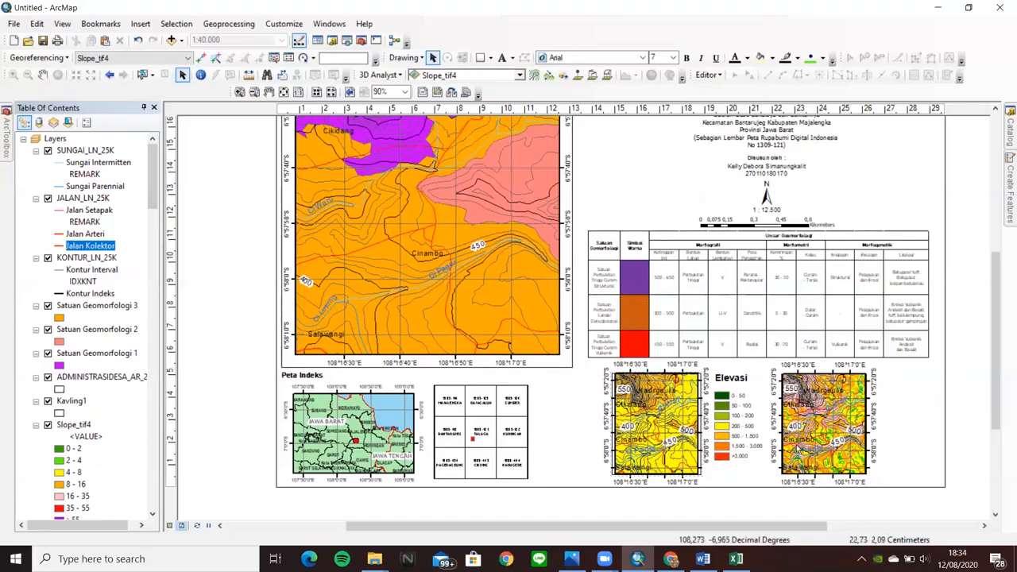
{"action": "scroll", "coordinate": [57, 326], "scroll_direction": "down", "scroll_amount": 4}
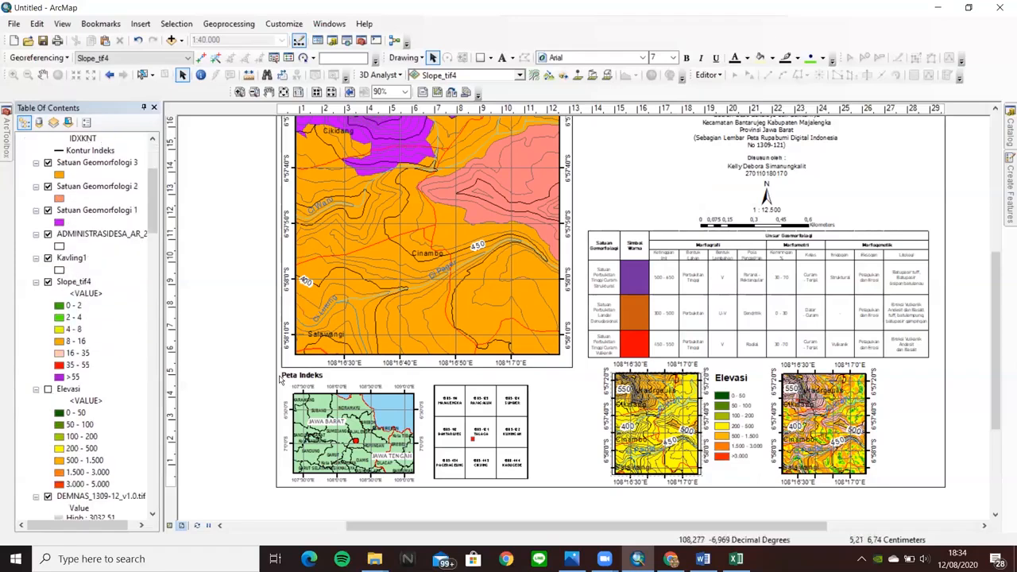
{"action": "left_click", "coordinate": [48, 389]}
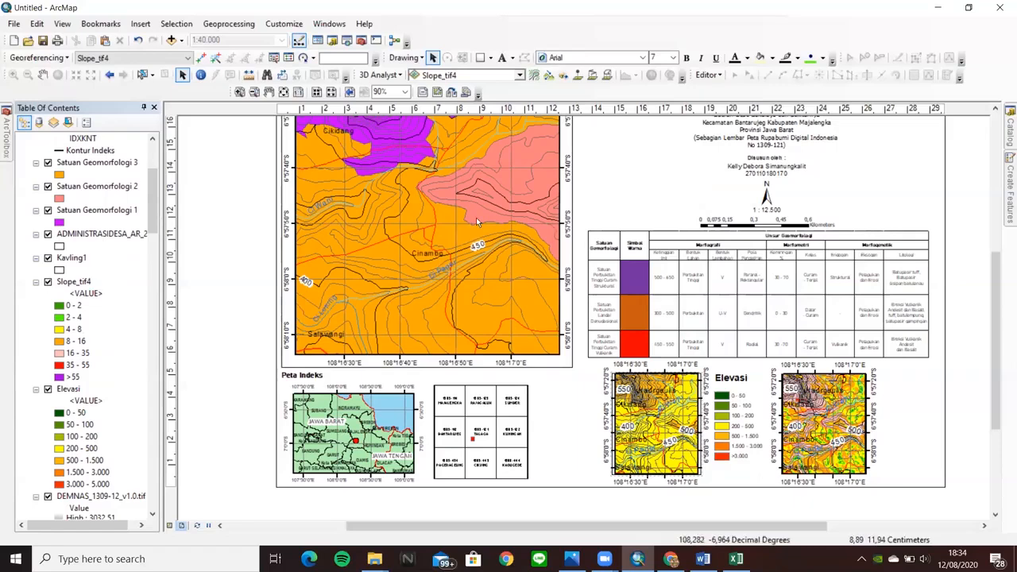
{"action": "mouse_move", "coordinate": [152, 191]}
{"action": "left_mouse_down"}
{"action": "mouse_move", "coordinate": [169, 256]}
{"action": "mouse_move", "coordinate": [156, 185]}
{"action": "left_mouse_up"}
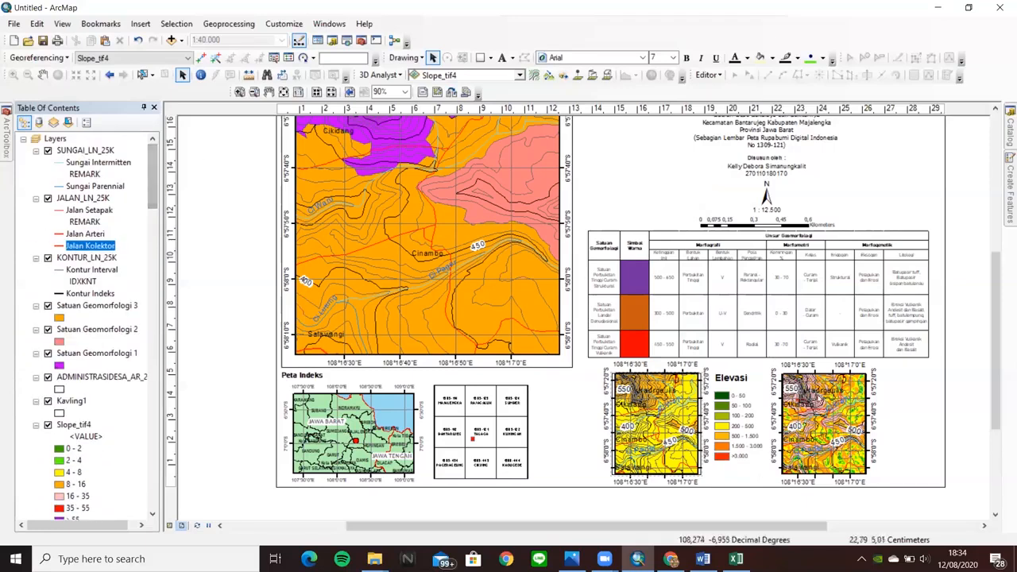
- Select the slope map's data frame and switch its Slope_tif4 layer off and back on to verify the match
{"action": "left_click", "coordinate": [821, 400]}
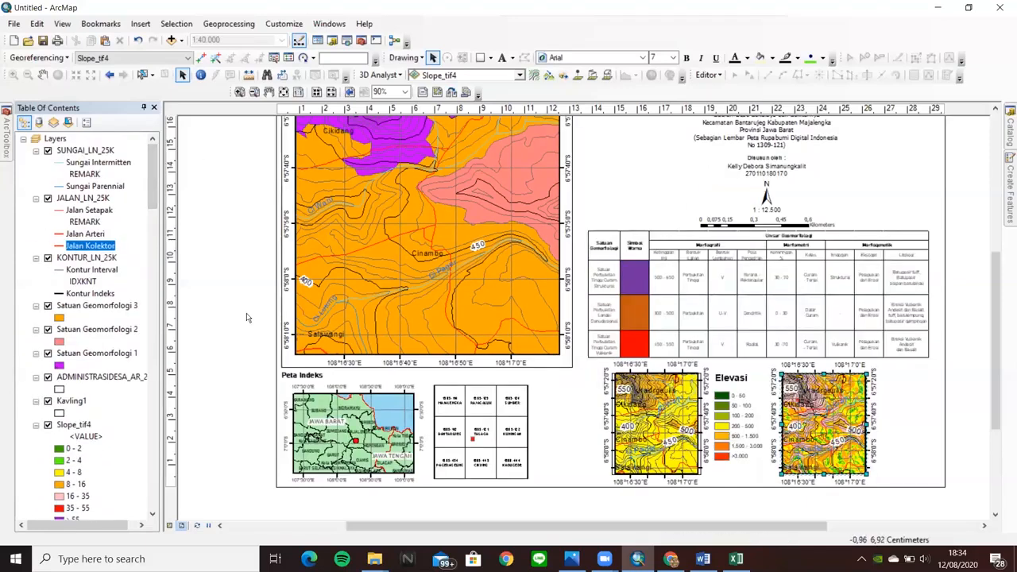
{"action": "left_click_drag", "start_coordinate": [157, 196], "coordinate": [155, 504]}
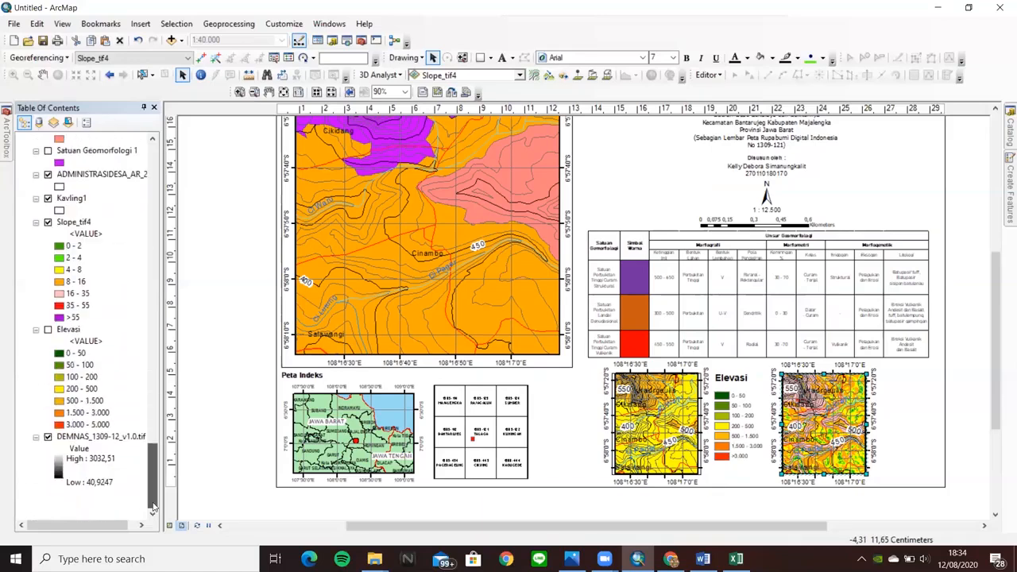
{"action": "scroll", "coordinate": [106, 311], "scroll_direction": "up", "scroll_amount": 7}
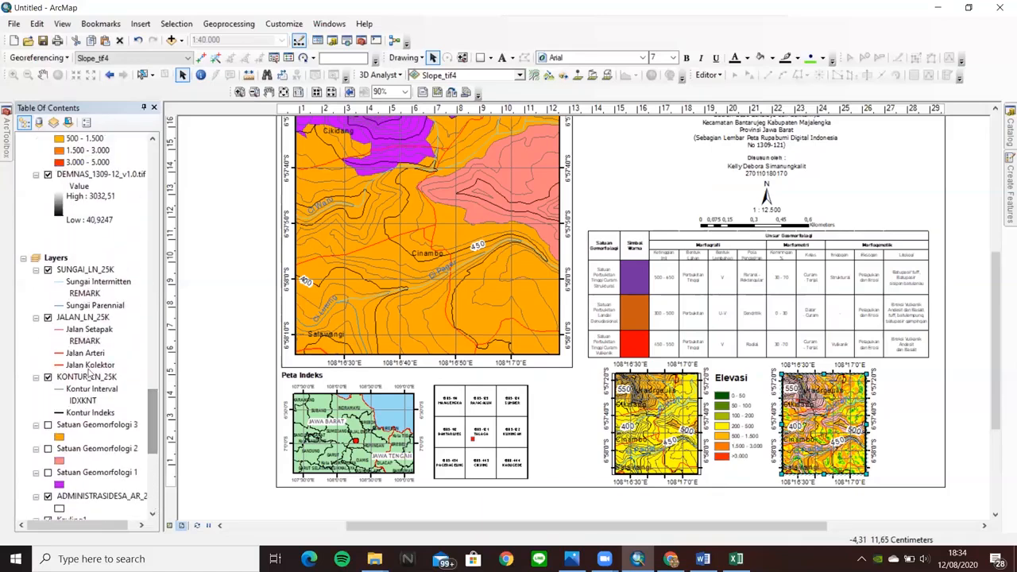
{"action": "scroll", "coordinate": [103, 382], "scroll_direction": "down", "scroll_amount": 8}
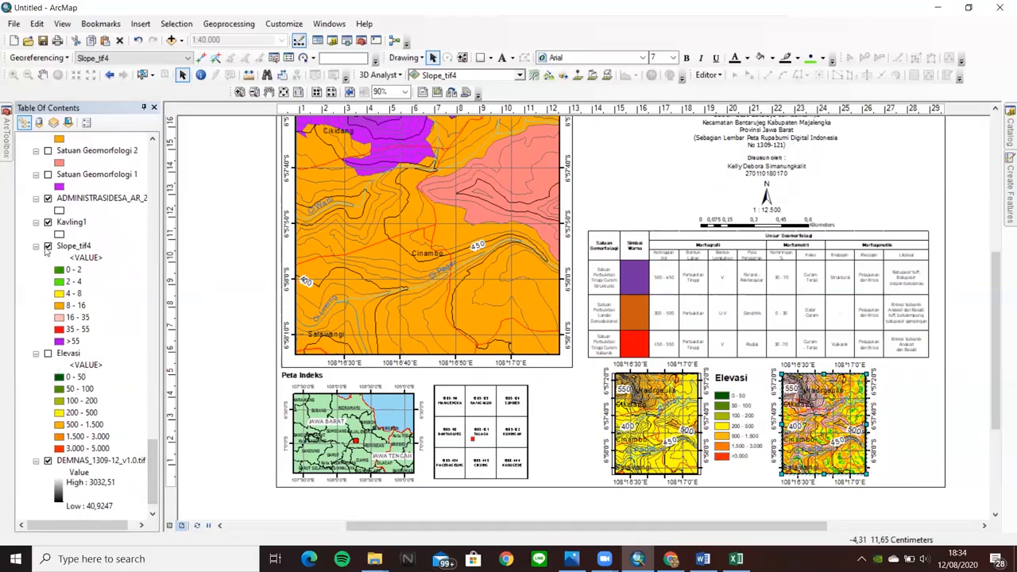
{"action": "left_click", "coordinate": [48, 247]}
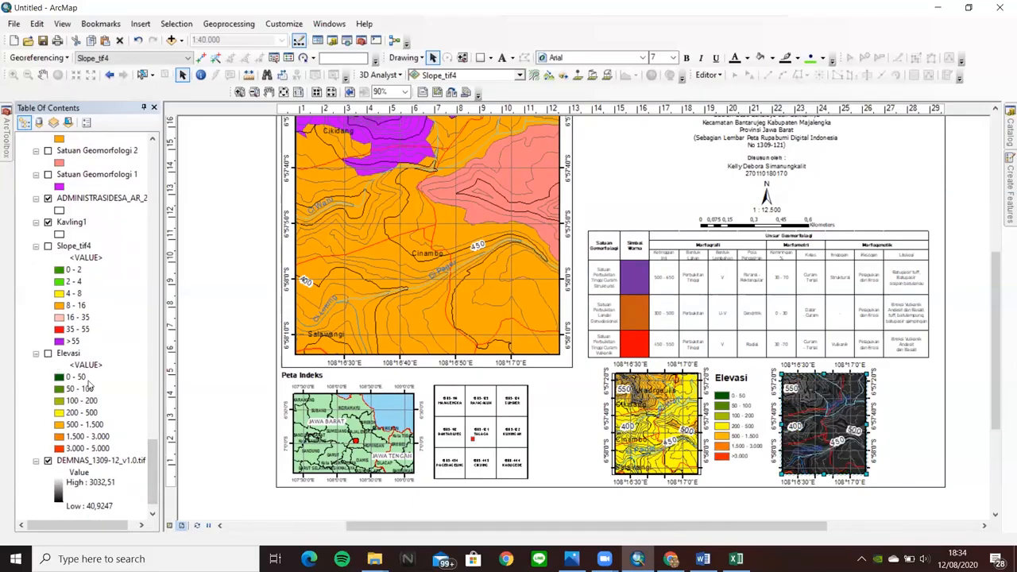
{"action": "left_click", "coordinate": [48, 247]}
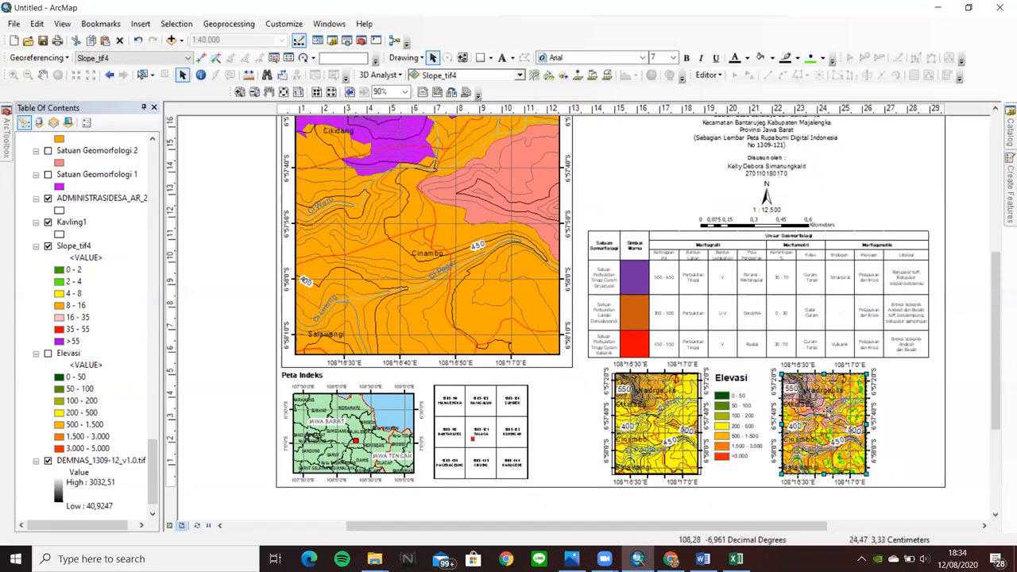
- Insert a legend for the slope map containing only Slope_tif4, keeping the default title, patch and spacing settings
{"action": "left_click", "coordinate": [155, 25]}
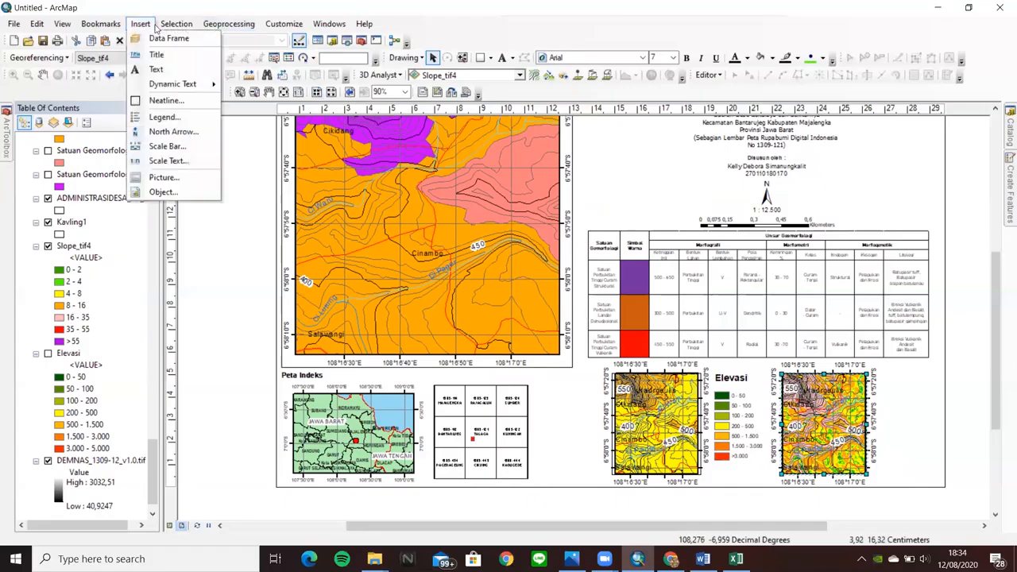
{"action": "left_click", "coordinate": [163, 117]}
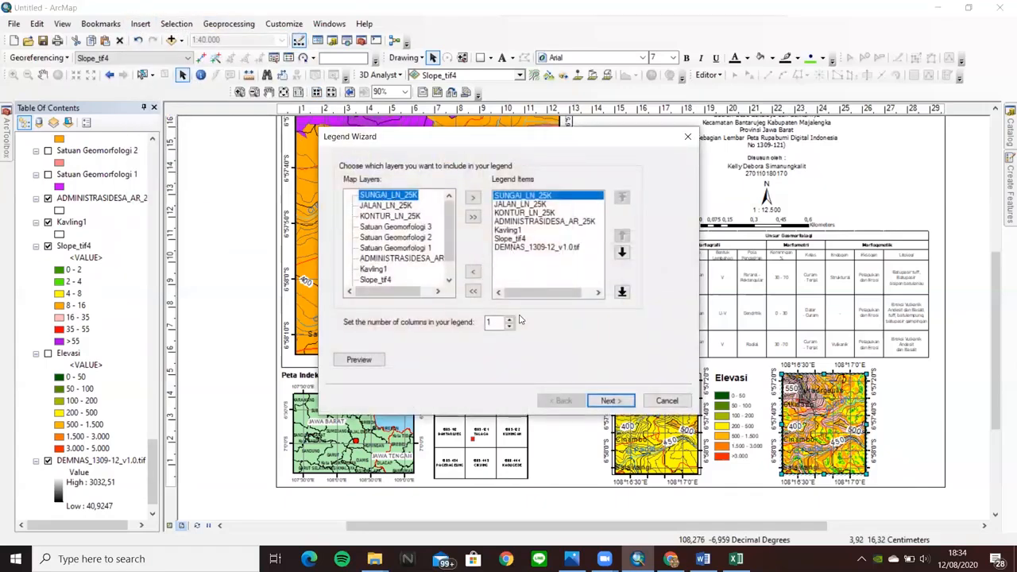
{"action": "left_click", "coordinate": [475, 292]}
{"action": "left_click", "coordinate": [383, 281]}
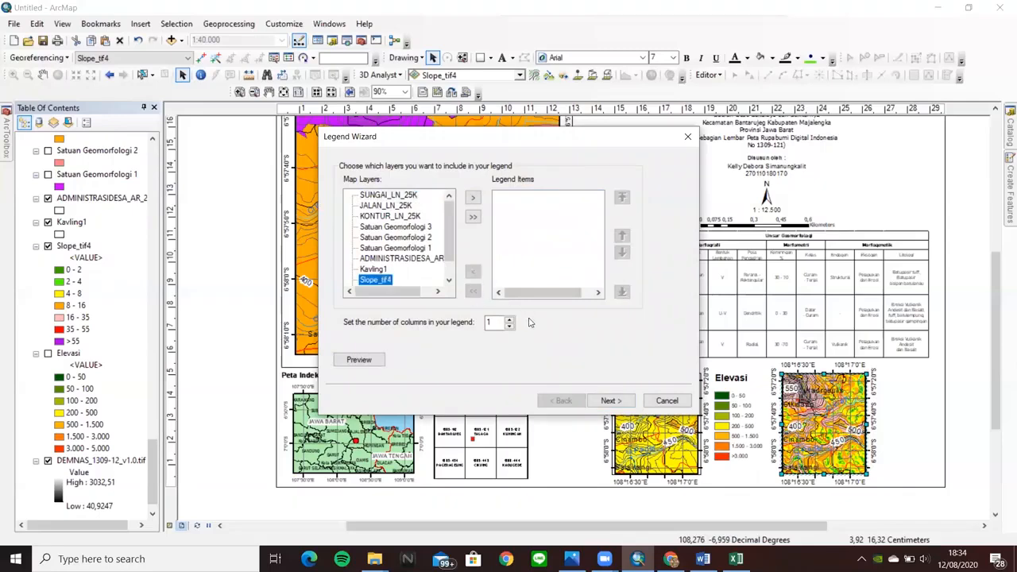
{"action": "left_click", "coordinate": [472, 197]}
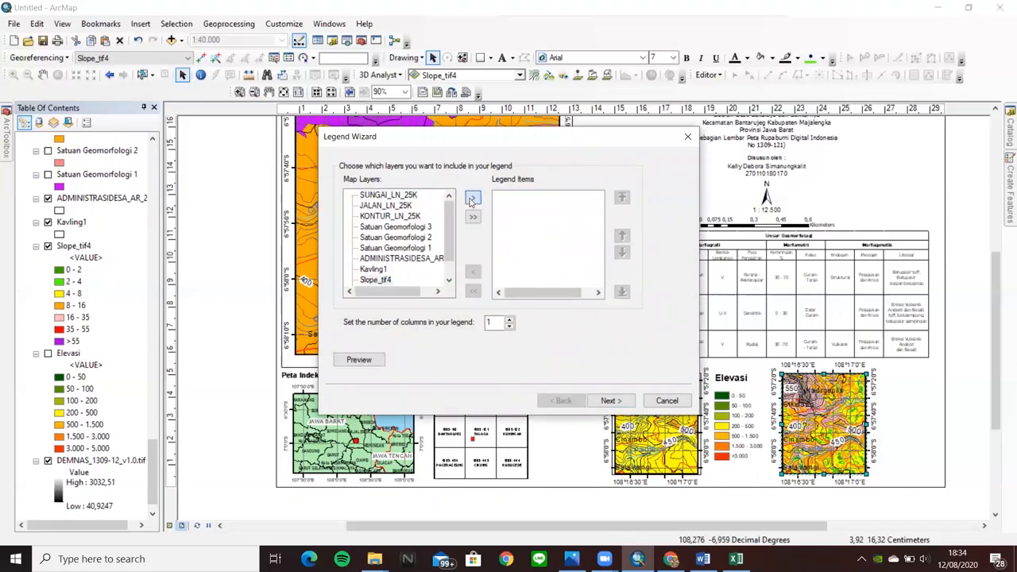
{"action": "left_click", "coordinate": [610, 401]}
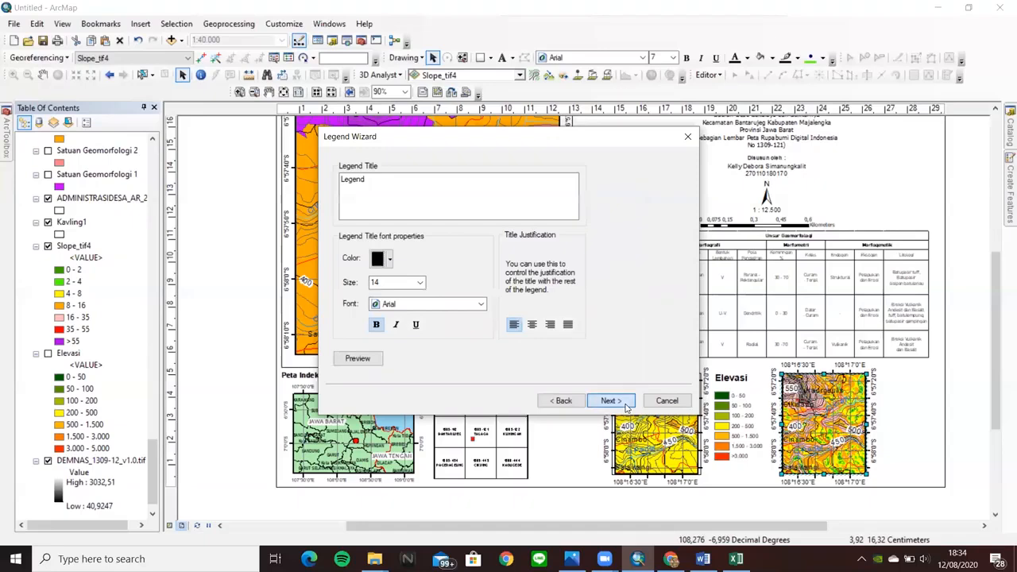
{"action": "left_click", "coordinate": [610, 401]}
{"action": "left_click", "coordinate": [610, 401]}
{"action": "left_click", "coordinate": [610, 401]}
{"action": "left_click", "coordinate": [627, 407]}
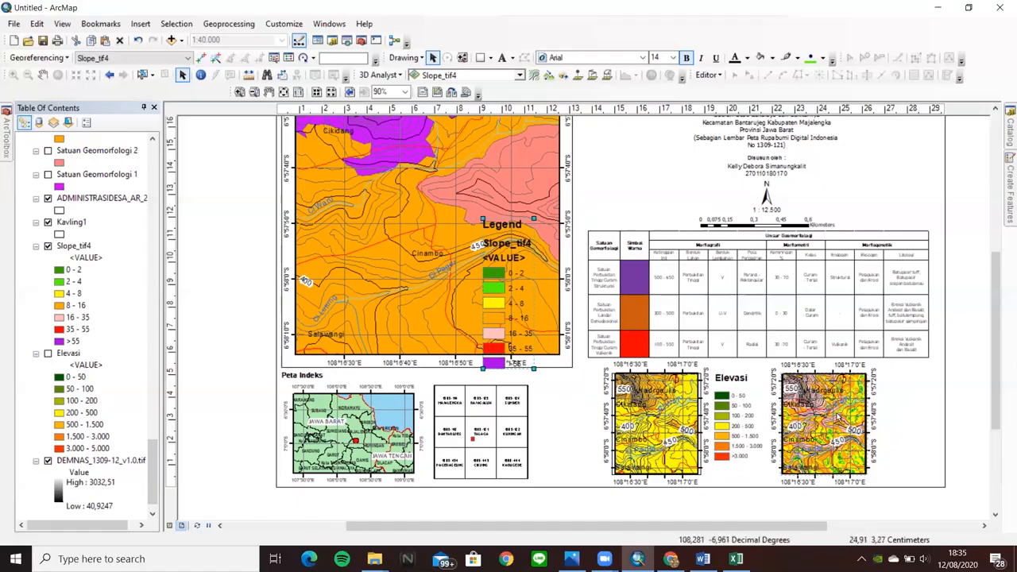
- Place the slope legend beside the slope map and shrink it to fit below the unit table
{"action": "left_click_drag", "start_coordinate": [881, 396], "coordinate": [922, 367]}
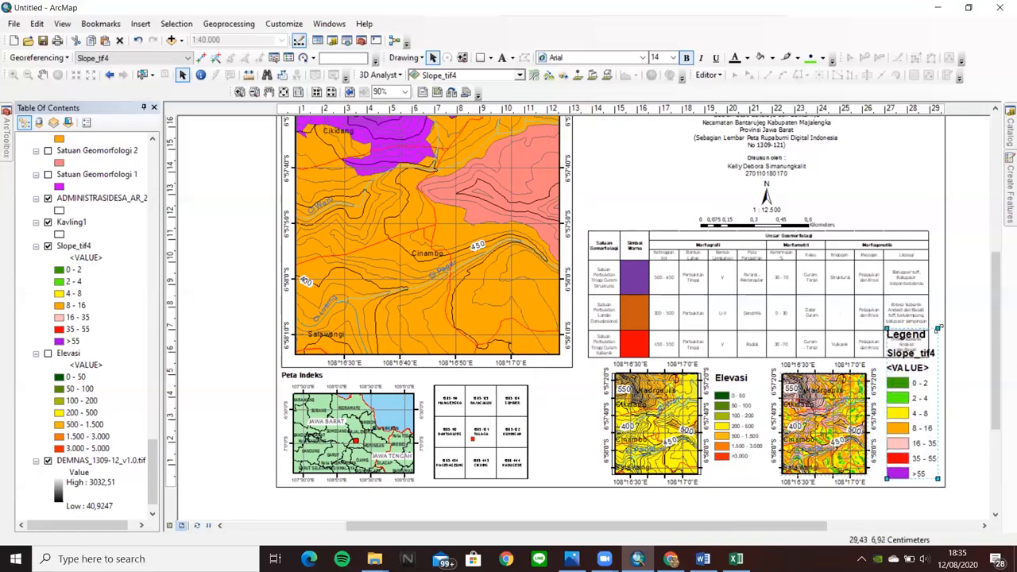
{"action": "left_click_drag", "start_coordinate": [935, 361], "coordinate": [906, 409]}
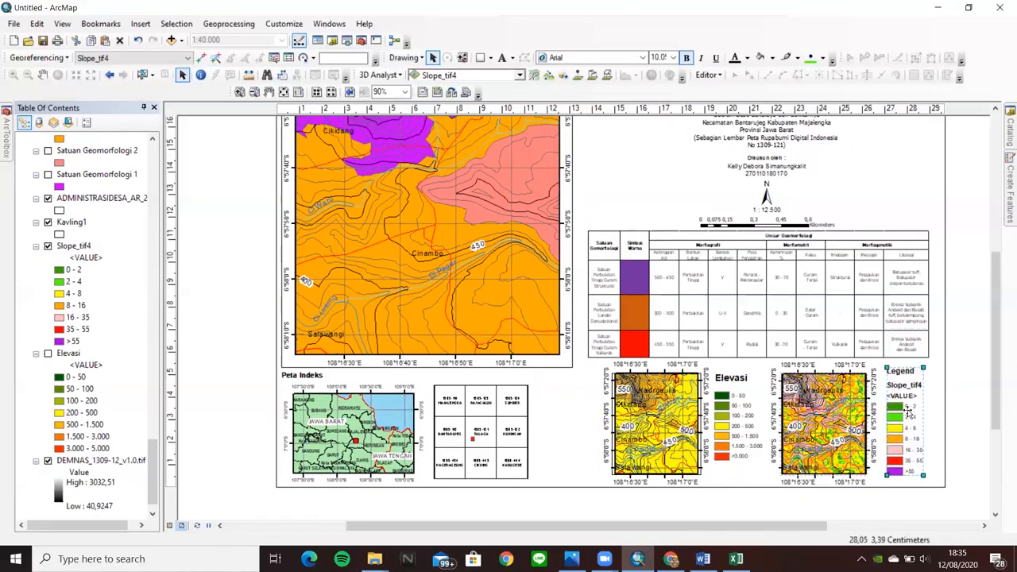
- Convert the slope legend to graphics and ungroup it into separate elements
{"action": "right_click", "coordinate": [909, 415]}
{"action": "left_click", "coordinate": [934, 261]}
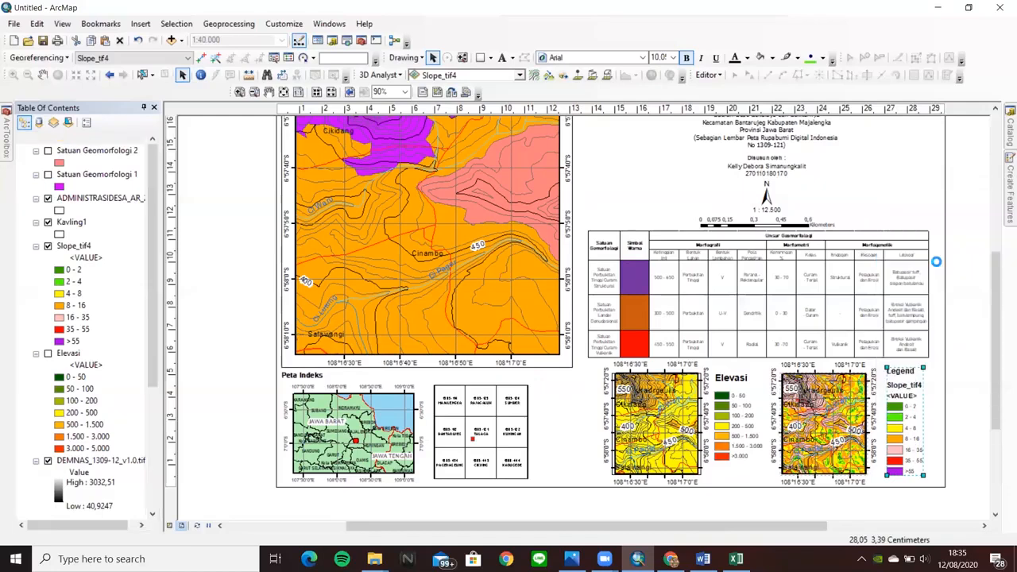
{"action": "right_click", "coordinate": [910, 414]}
{"action": "left_click", "coordinate": [918, 291]}
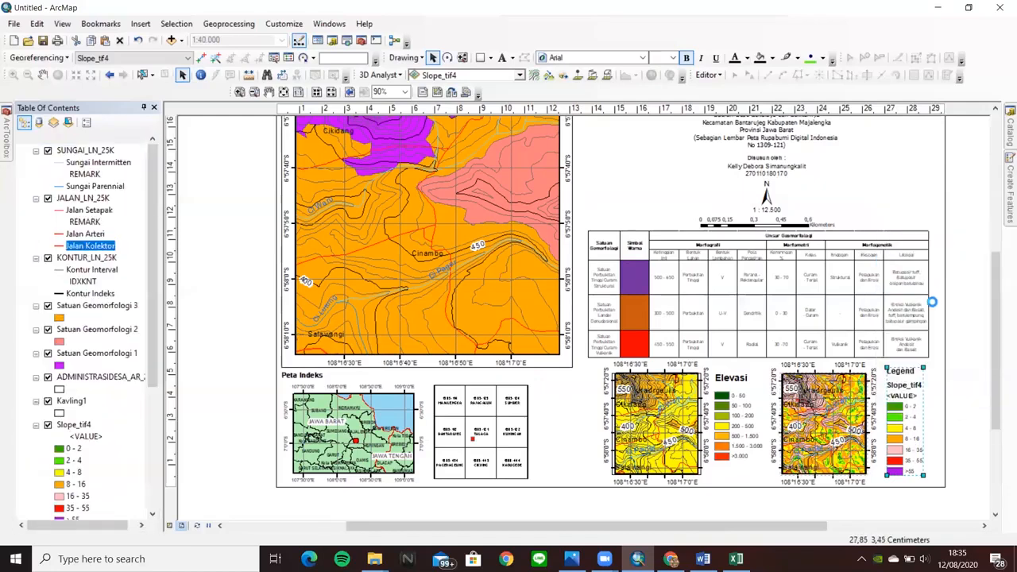
- Delete the <VALUE> and Legend texts from the slope legend
{"action": "left_click", "coordinate": [913, 396]}
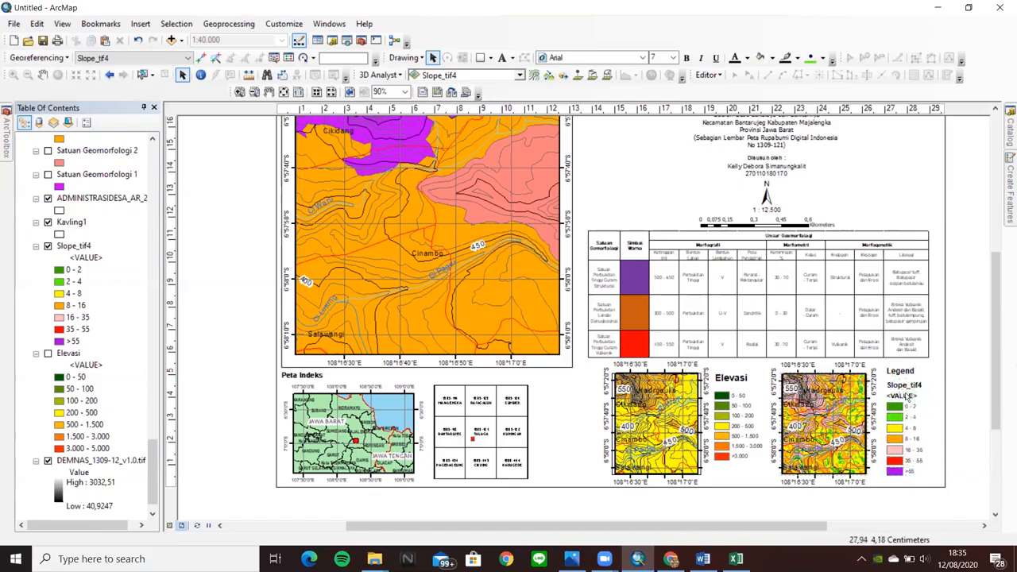
{"action": "key", "text": "Delete"}
- Replace the Slope_tif4 heading with the two-line, centre-aligned text "Kemiringan lereng (derajat)"
{"action": "left_click", "coordinate": [913, 387]}
{"action": "left_click", "coordinate": [914, 386]}
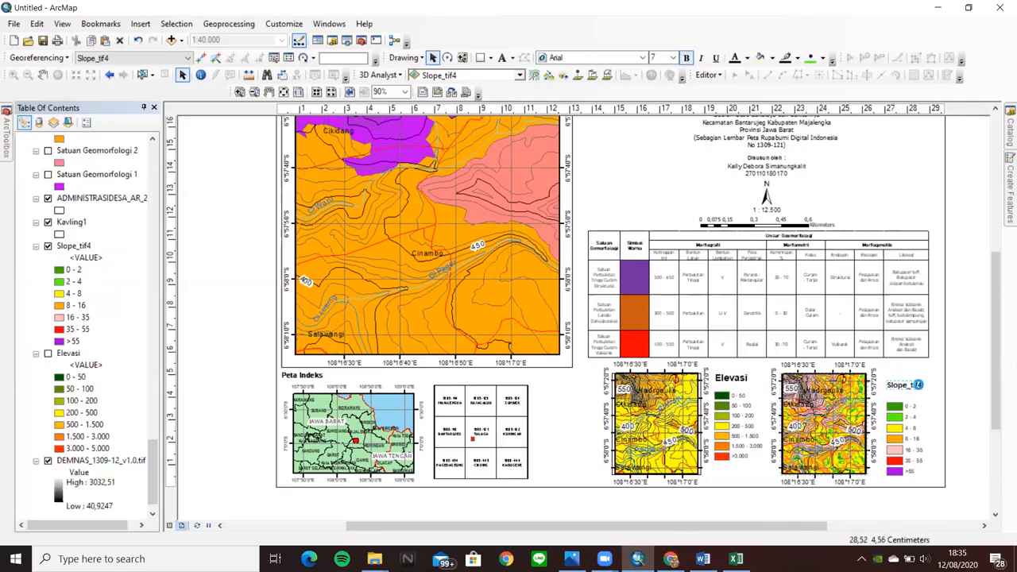
{"action": "double_click", "coordinate": [916, 386]}
{"action": "key", "text": "BackSpace"}
{"action": "type", "text": "Kemiringan l"}
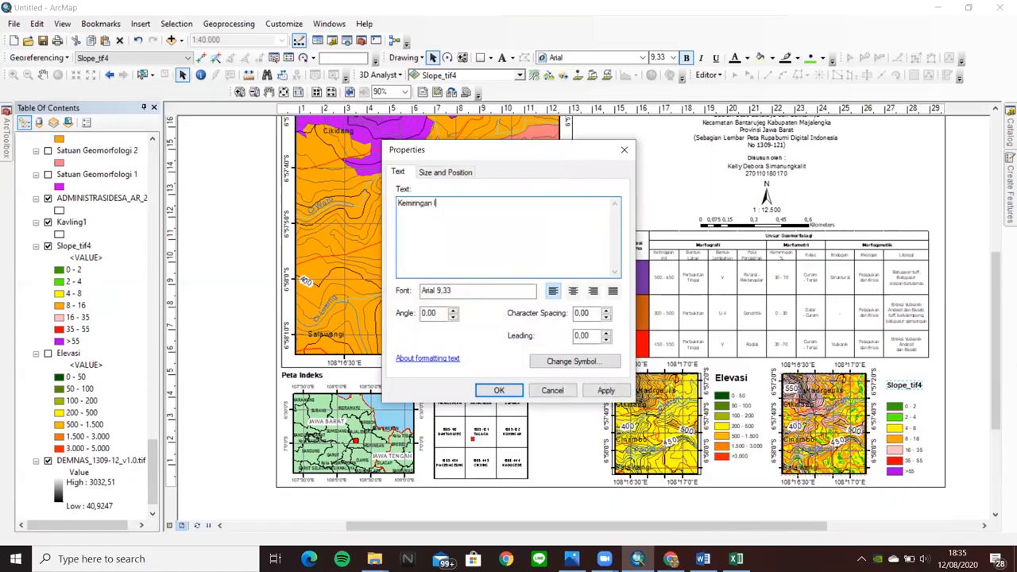
{"action": "type", "text": "ereng"}
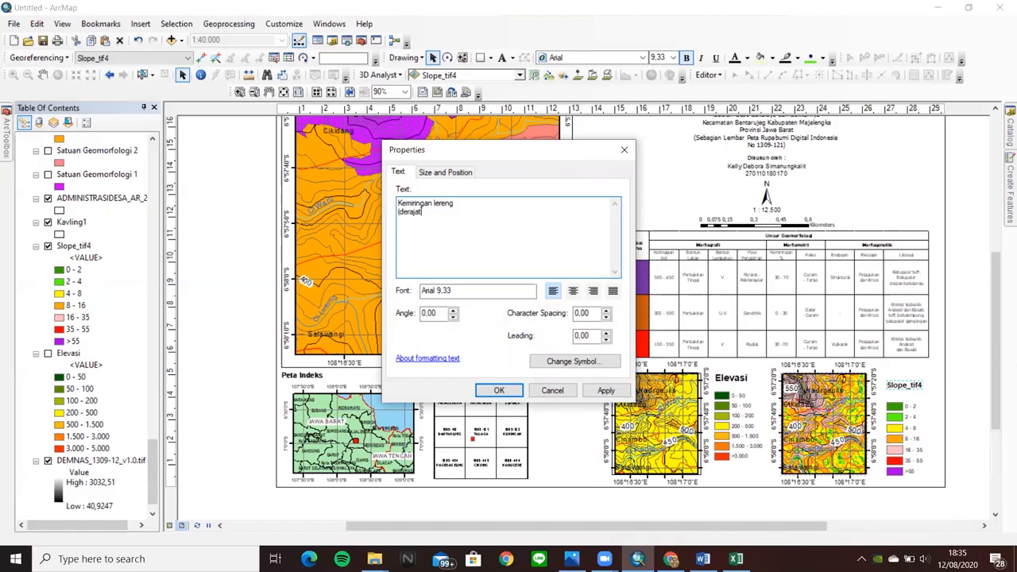
{"action": "left_click", "coordinate": [573, 291]}
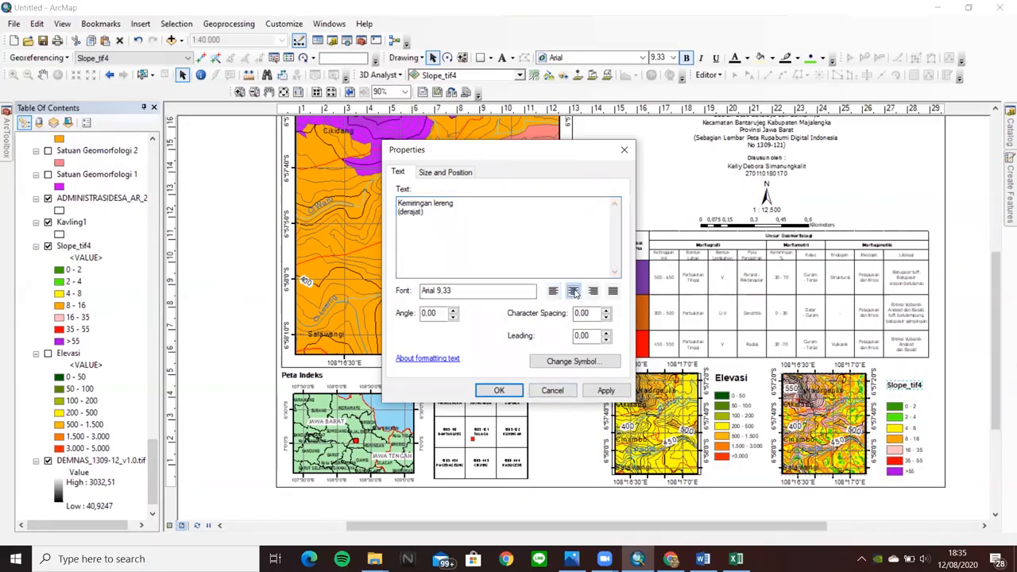
{"action": "left_click", "coordinate": [499, 391]}
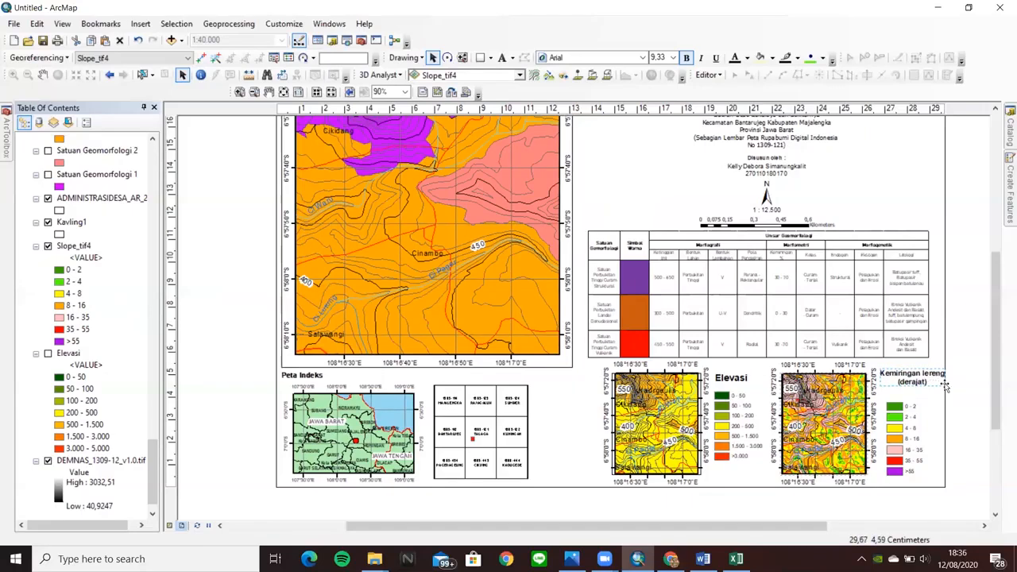
- Shrink the Kemiringan lereng (derajat) heading to font size 9.04 and position it inside the layout frame
{"action": "left_click", "coordinate": [673, 58]}
{"action": "left_click", "coordinate": [675, 71]}
{"action": "left_click", "coordinate": [659, 70]}
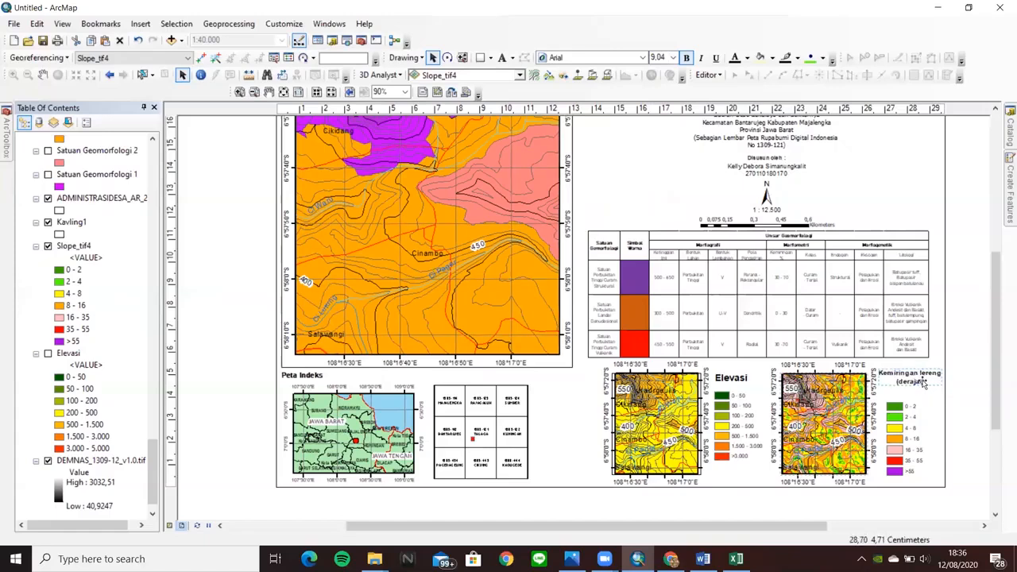
{"action": "left_click_drag", "start_coordinate": [922, 382], "coordinate": [920, 385]}
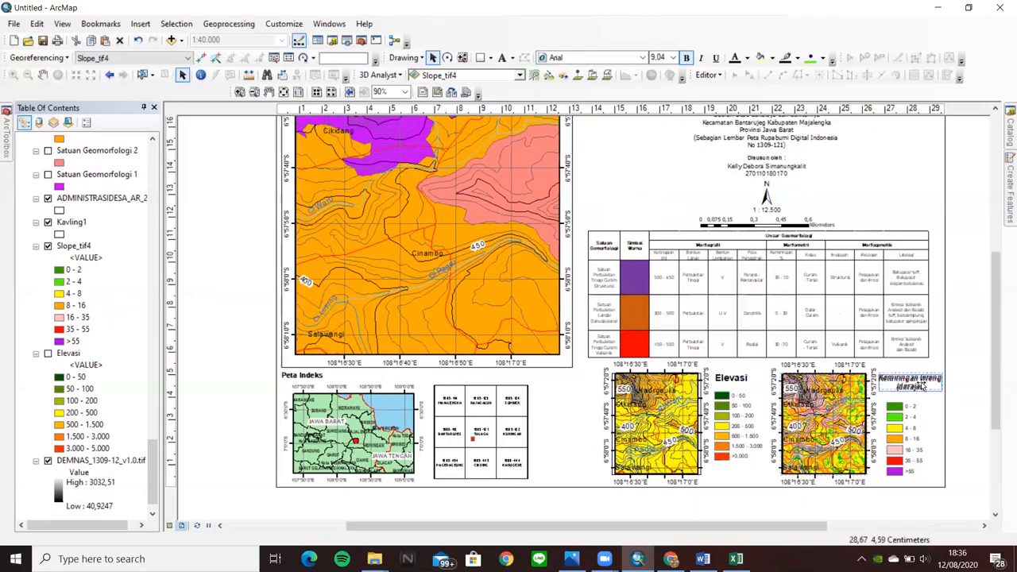
{"action": "left_click", "coordinate": [965, 387]}
- Group all slope class swatches and labels from 0 - 2 to >55 and move the group up beneath its heading
{"action": "left_click", "coordinate": [914, 407]}
{"action": "left_click", "coordinate": [914, 417], "text": "shift"}
{"action": "left_click", "coordinate": [915, 429], "text": "shift"}
{"action": "left_click", "coordinate": [914, 440], "text": "shift"}
{"action": "left_click", "coordinate": [916, 451], "text": "shift"}
{"action": "left_click", "coordinate": [918, 464], "text": "shift"}
{"action": "left_click", "coordinate": [917, 474], "text": "shift"}
{"action": "right_click", "coordinate": [912, 429]}
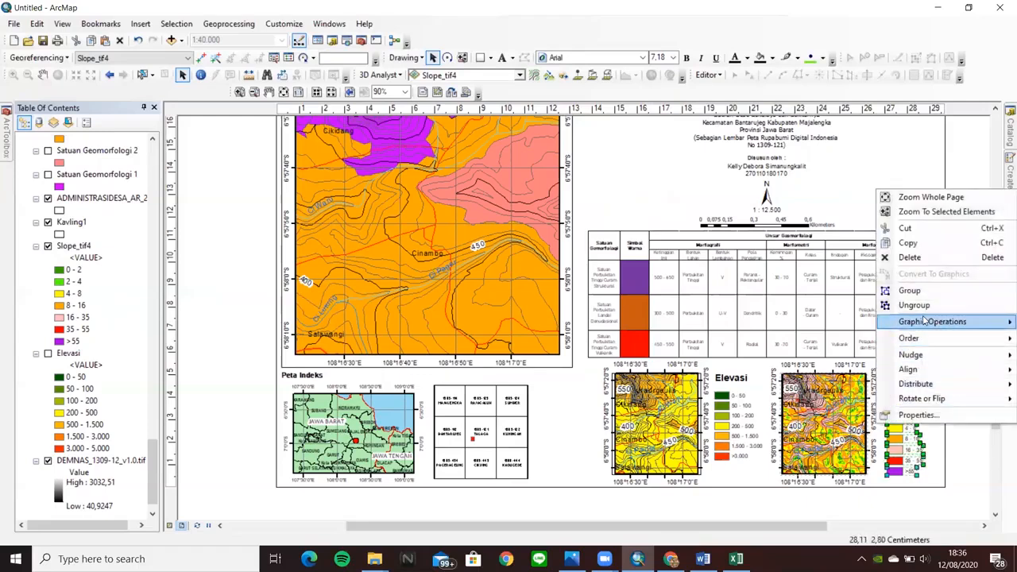
{"action": "left_click", "coordinate": [910, 291]}
{"action": "left_click_drag", "start_coordinate": [915, 442], "coordinate": [909, 433]}
{"action": "left_click", "coordinate": [915, 382]}
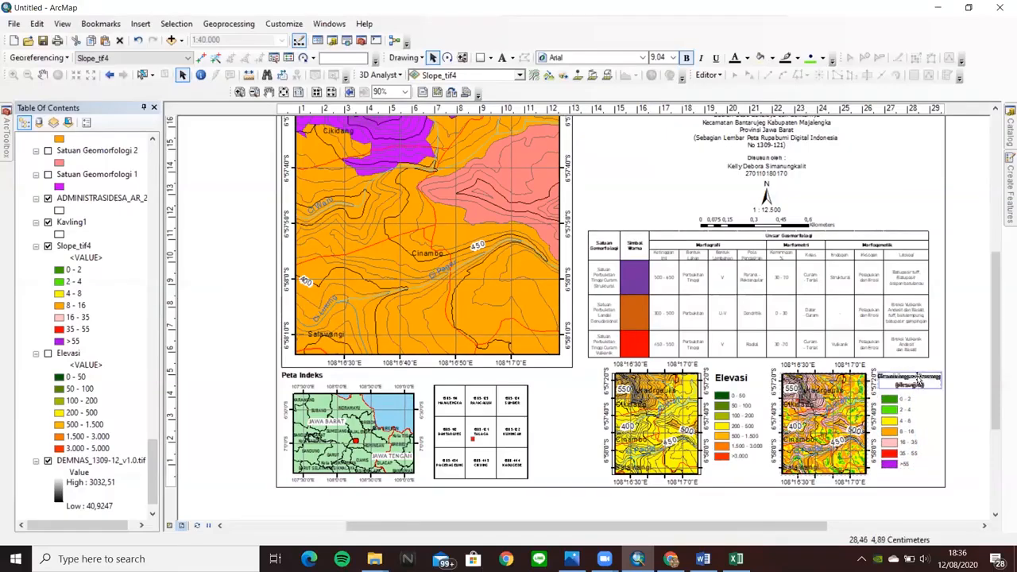
{"action": "left_click", "coordinate": [955, 425]}
- Nudge the elevation swatches, the Elevasi heading and the small slope map into tighter alignment below the unit table
{"action": "left_click", "coordinate": [738, 421]}
{"action": "left_click_drag", "start_coordinate": [738, 420], "coordinate": [740, 421]}
{"action": "left_click_drag", "start_coordinate": [736, 377], "coordinate": [735, 383]}
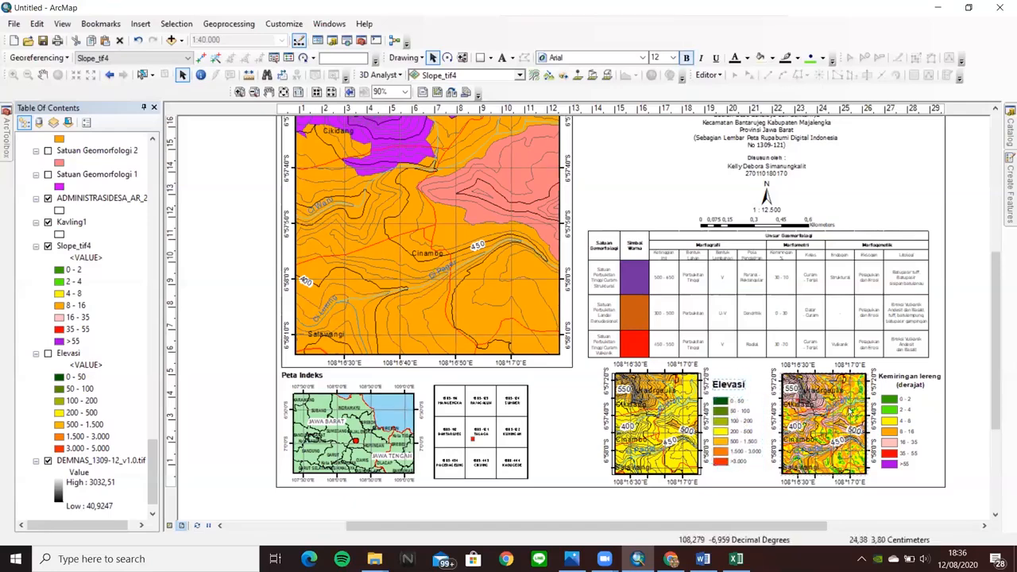
{"action": "left_click", "coordinate": [846, 424]}
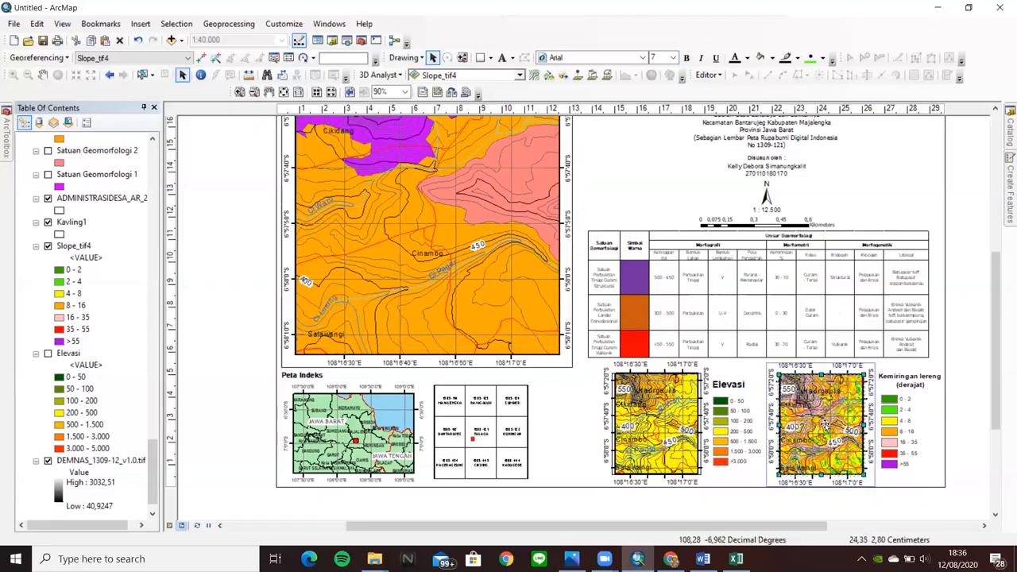
- Shift the Kemiringan lereng (derajat) heading slightly left above the slope swatches, leaving its text properties as they are
{"action": "double_click", "coordinate": [913, 382]}
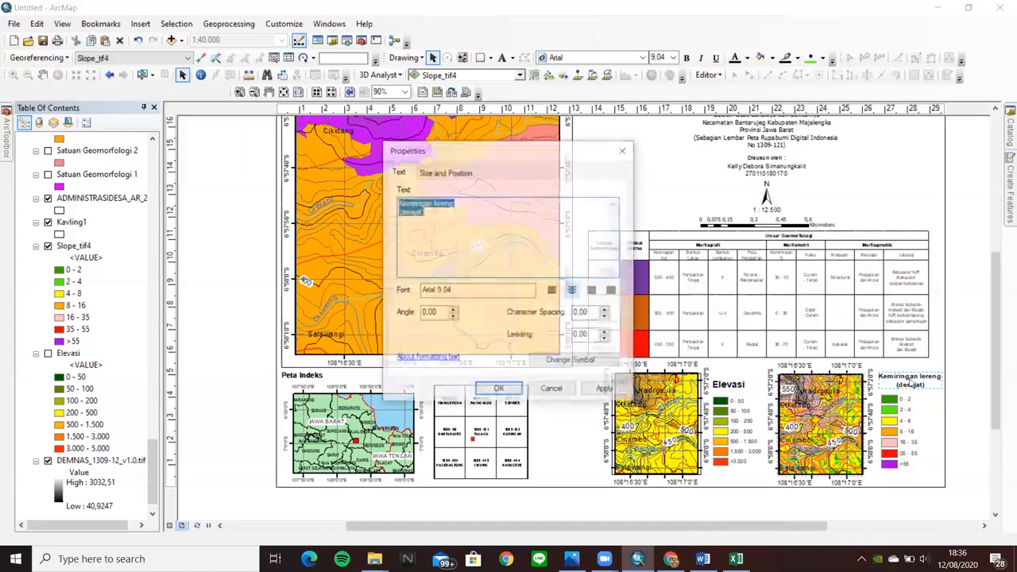
{"action": "left_click", "coordinate": [625, 152]}
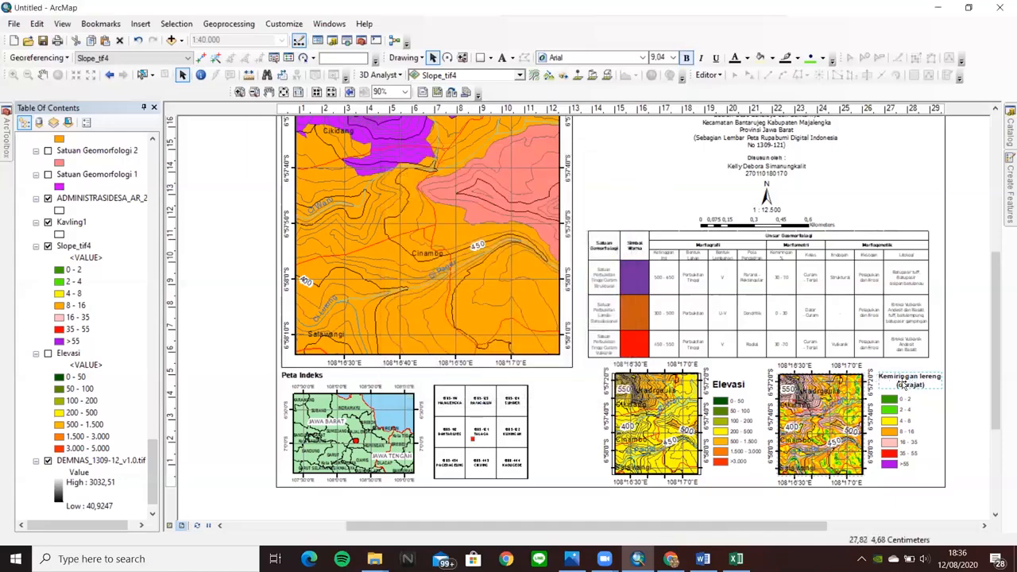
{"action": "left_click", "coordinate": [937, 440]}
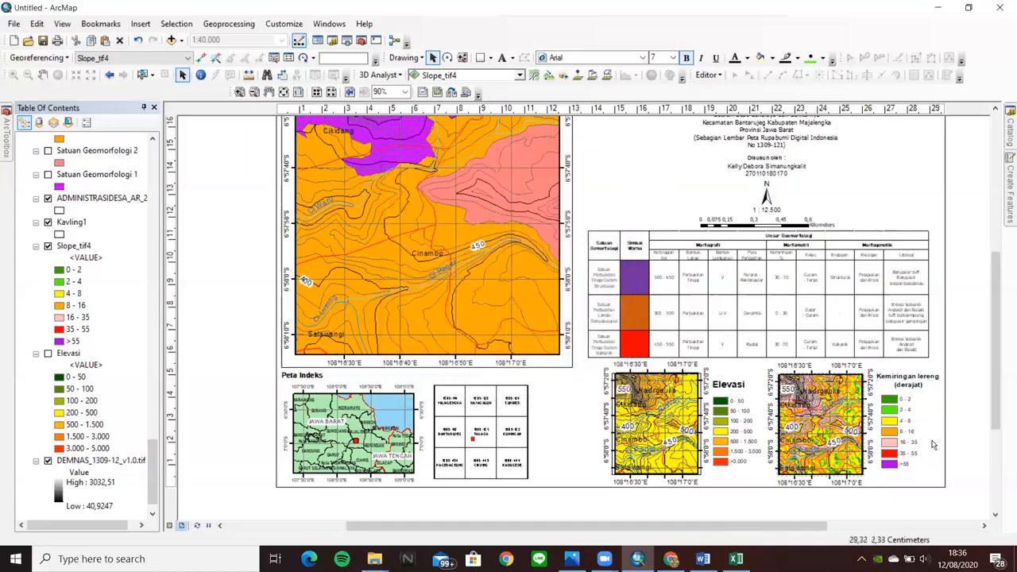
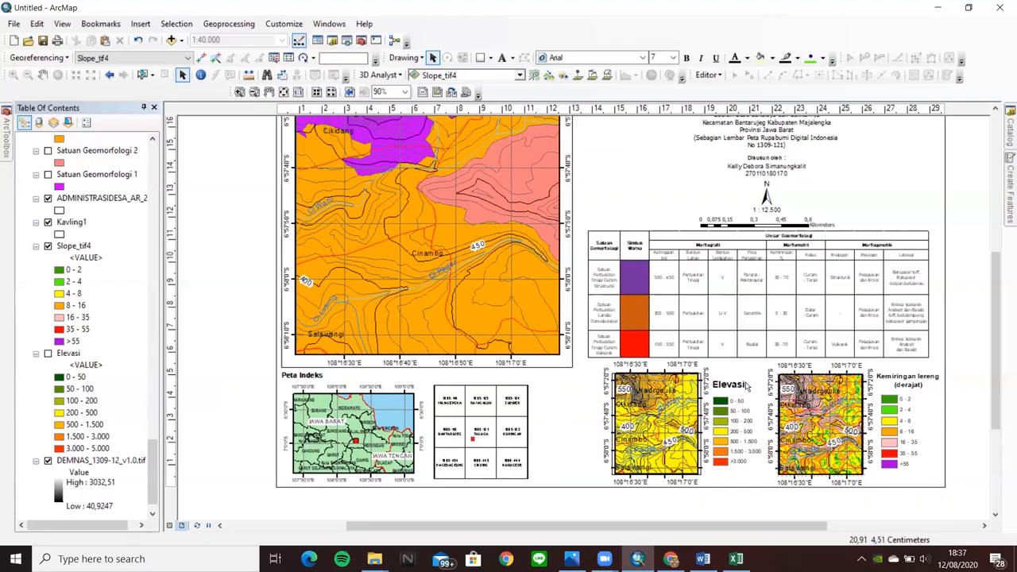
- Start a new legend containing only SUNGAI_LN_25K, JALAN_LN_25K, KONTUR_LN_25K and ADMINISTRASIDESA_AR_25K
{"action": "left_click", "coordinate": [141, 24]}
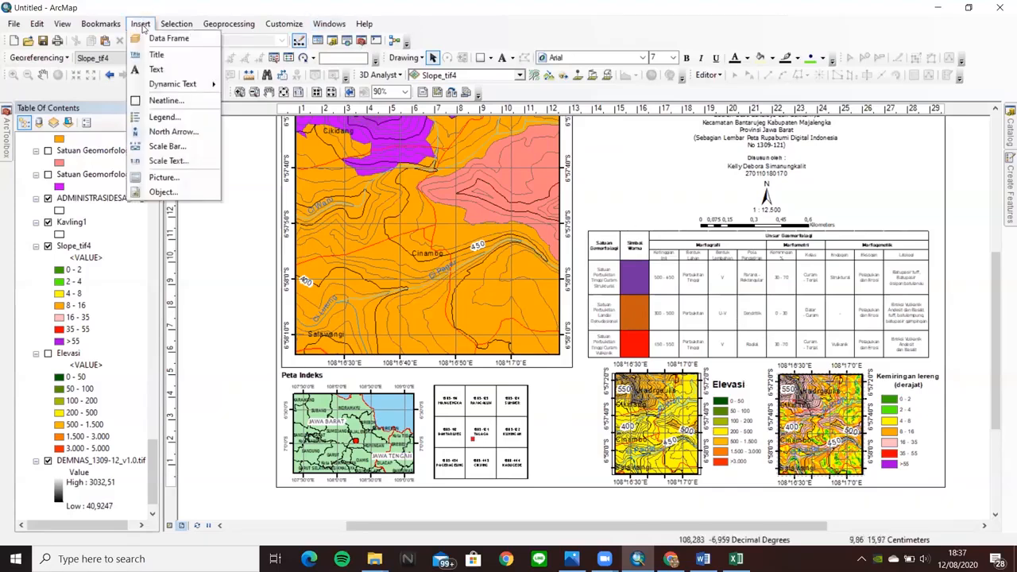
{"action": "left_click", "coordinate": [194, 117]}
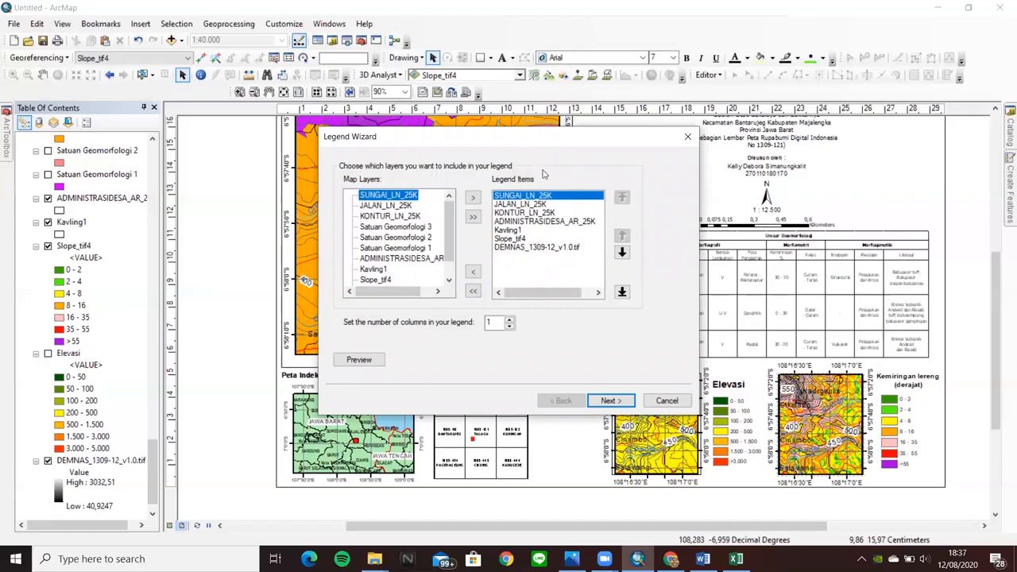
{"action": "left_click", "coordinate": [477, 293]}
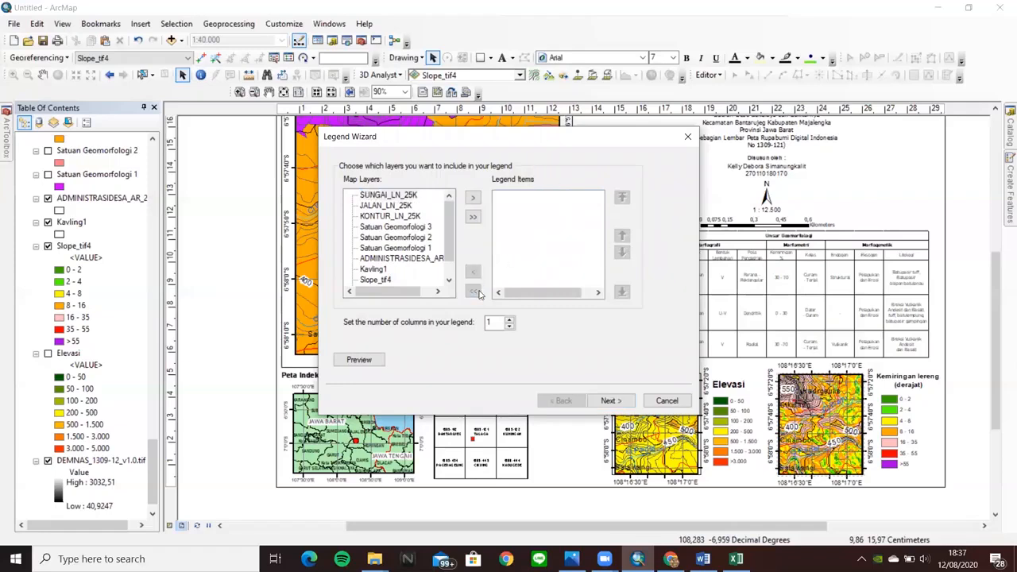
{"action": "left_click", "coordinate": [405, 197]}
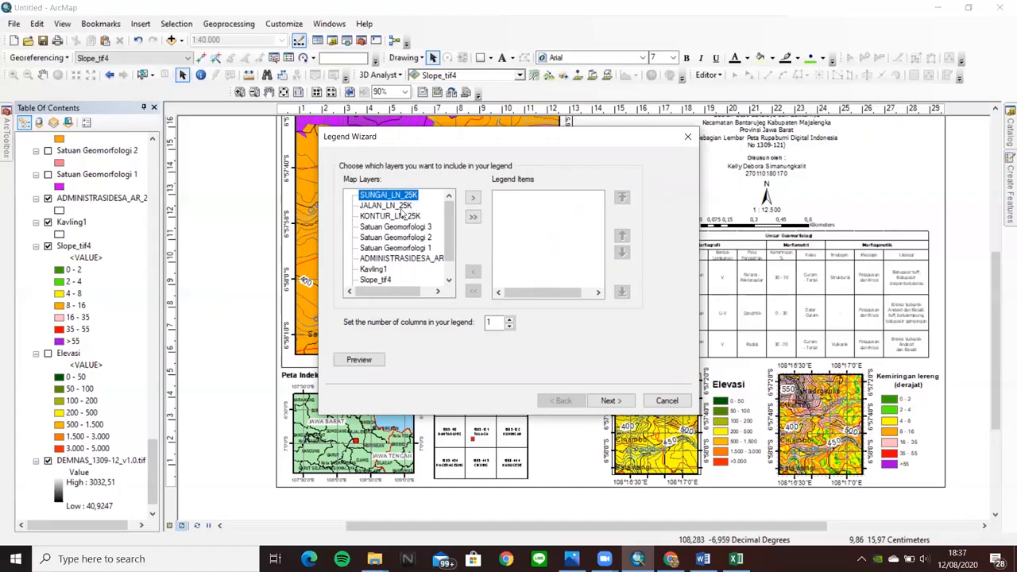
{"action": "left_click", "coordinate": [397, 206], "text": "ctrl"}
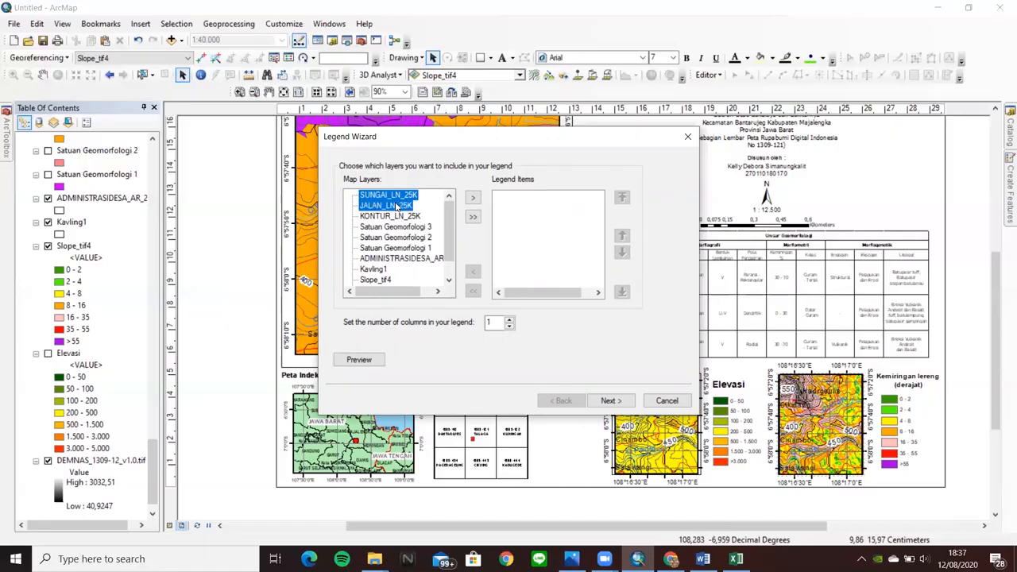
{"action": "left_click", "coordinate": [396, 217], "text": "ctrl"}
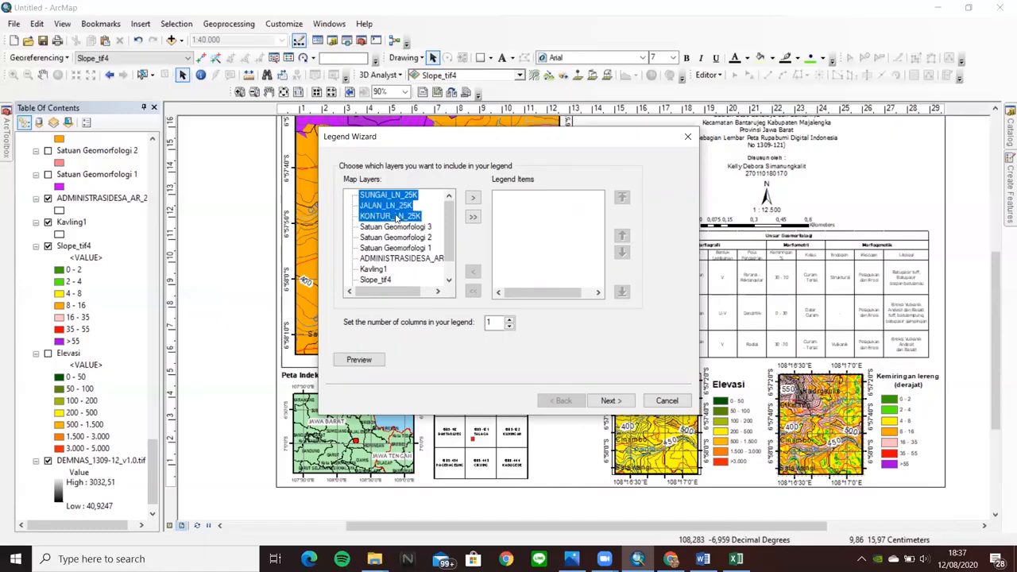
{"action": "left_click", "coordinate": [389, 259], "text": "shift"}
{"action": "left_click", "coordinate": [414, 196]}
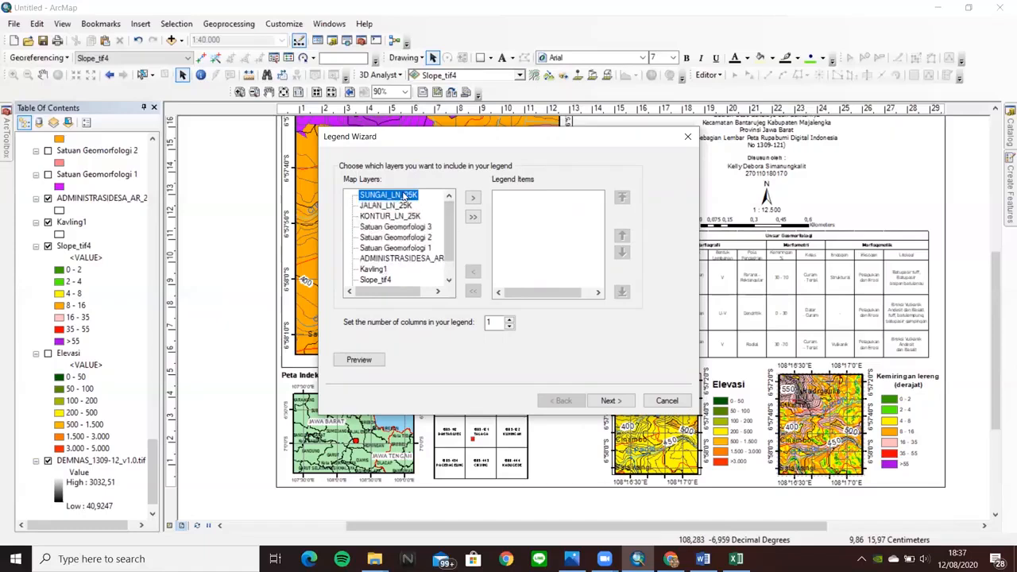
{"action": "left_click", "coordinate": [402, 207], "text": "ctrl"}
{"action": "left_click", "coordinate": [399, 217], "text": "ctrl"}
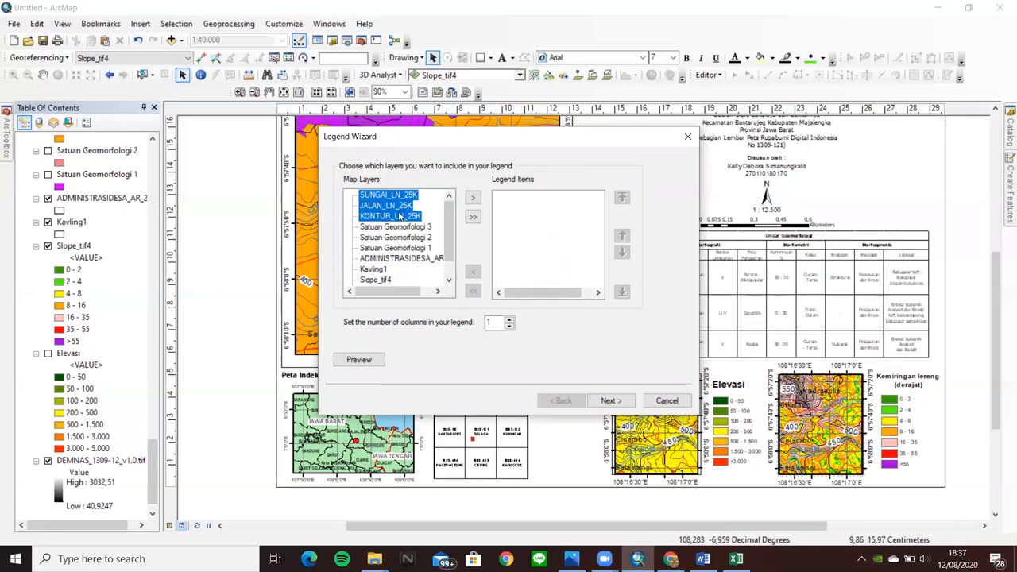
{"action": "left_click", "coordinate": [412, 259], "text": "ctrl"}
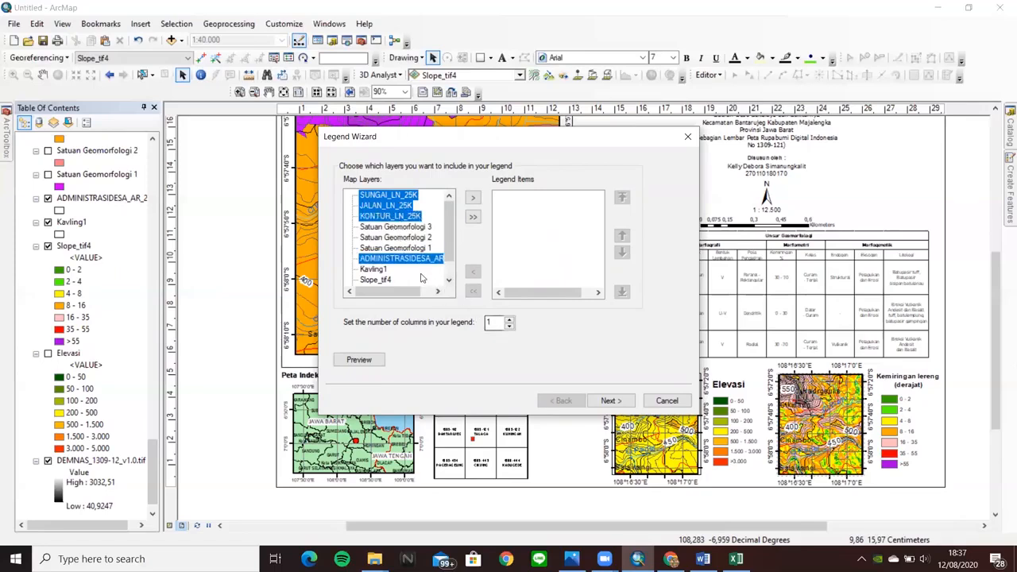
{"action": "left_click", "coordinate": [473, 198]}
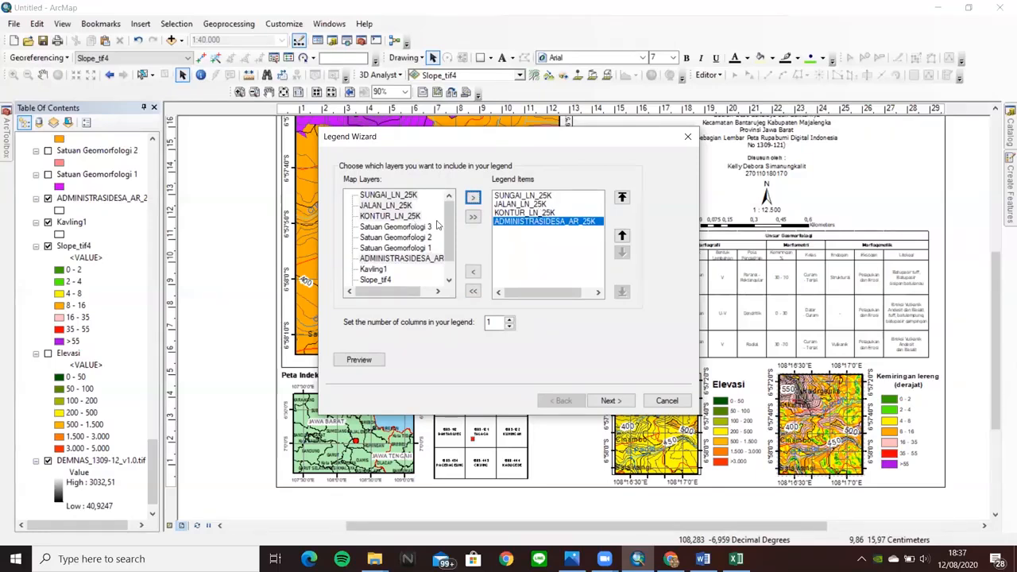
- Title the new legend Legenda and finish it with the default frame, patch and spacing settings
{"action": "left_click_drag", "start_coordinate": [632, 145], "coordinate": [533, 144]}
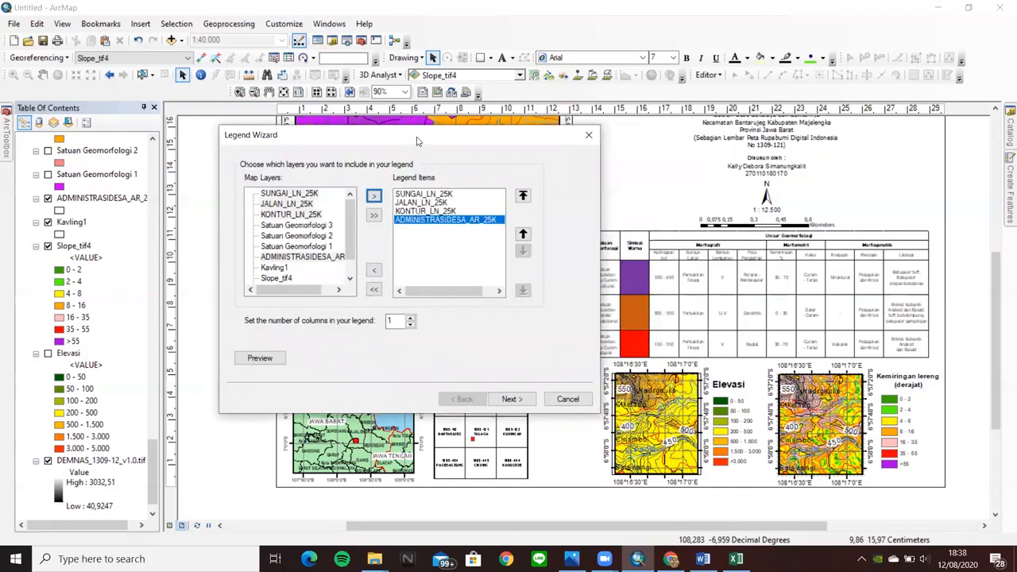
{"action": "left_click_drag", "start_coordinate": [423, 153], "coordinate": [846, 125]}
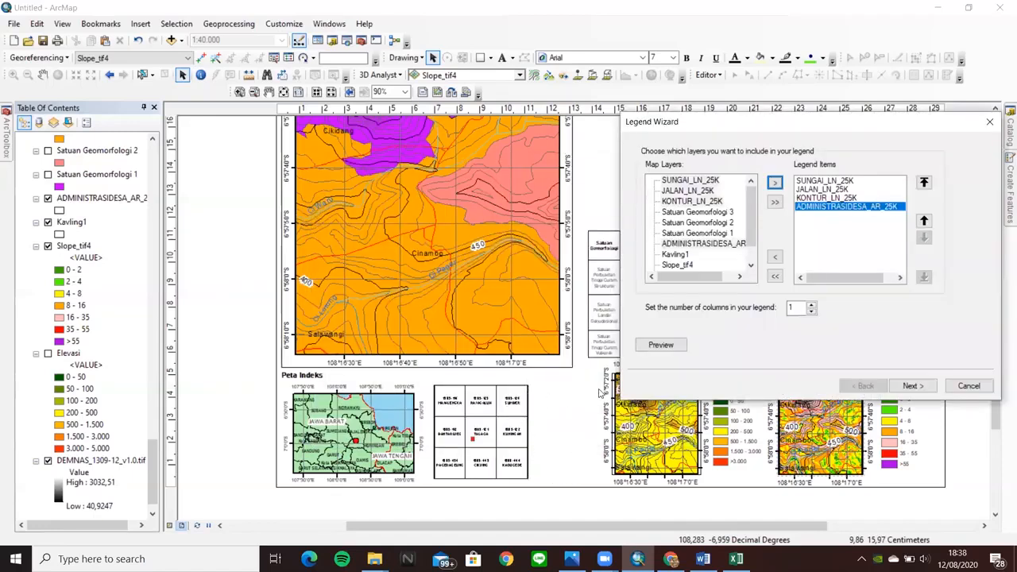
{"action": "left_click_drag", "start_coordinate": [752, 128], "coordinate": [632, 147]}
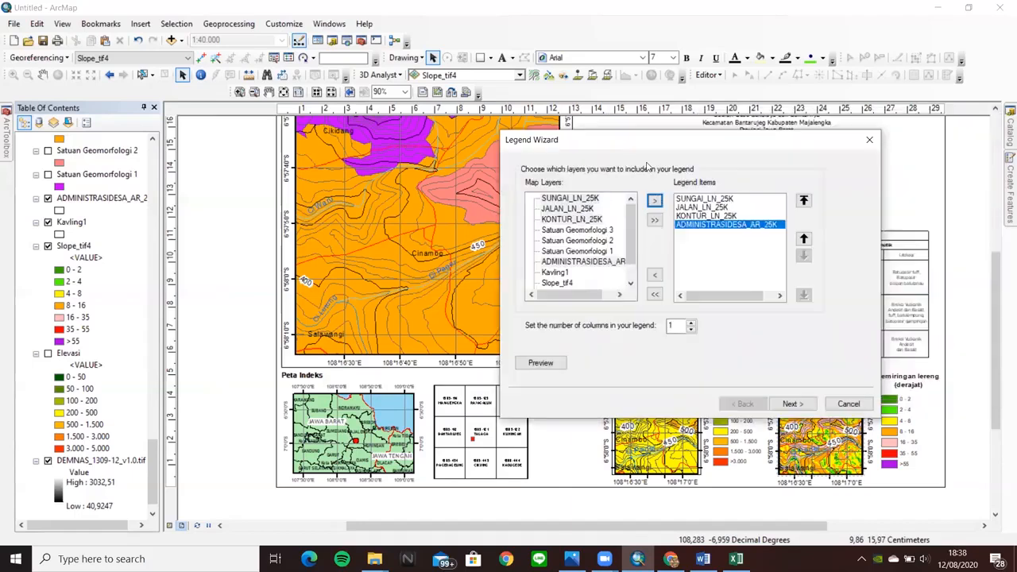
{"action": "left_click", "coordinate": [802, 407]}
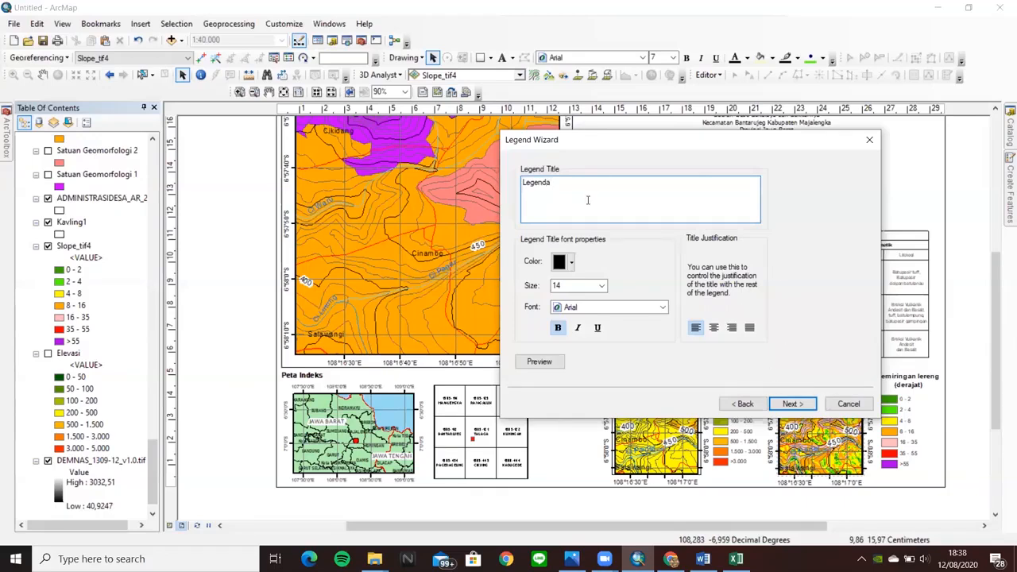
{"action": "left_click", "coordinate": [791, 405]}
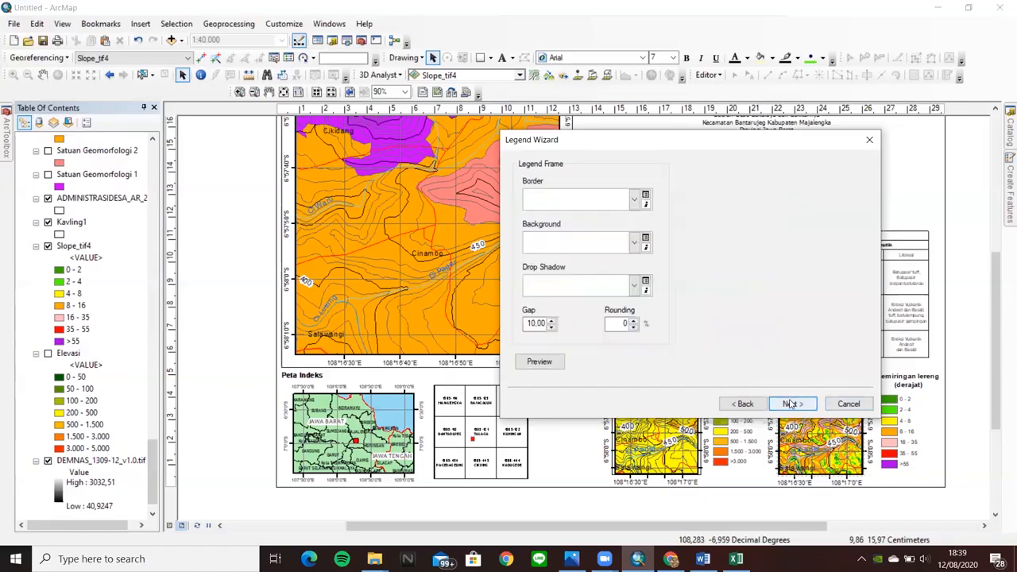
{"action": "left_click", "coordinate": [791, 405]}
{"action": "left_click", "coordinate": [791, 406]}
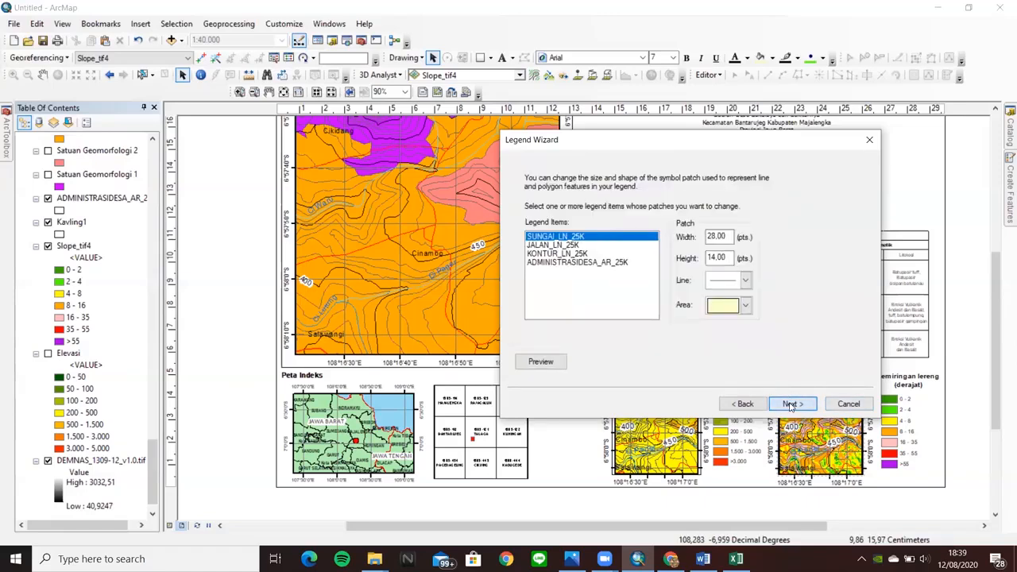
{"action": "left_click", "coordinate": [793, 405]}
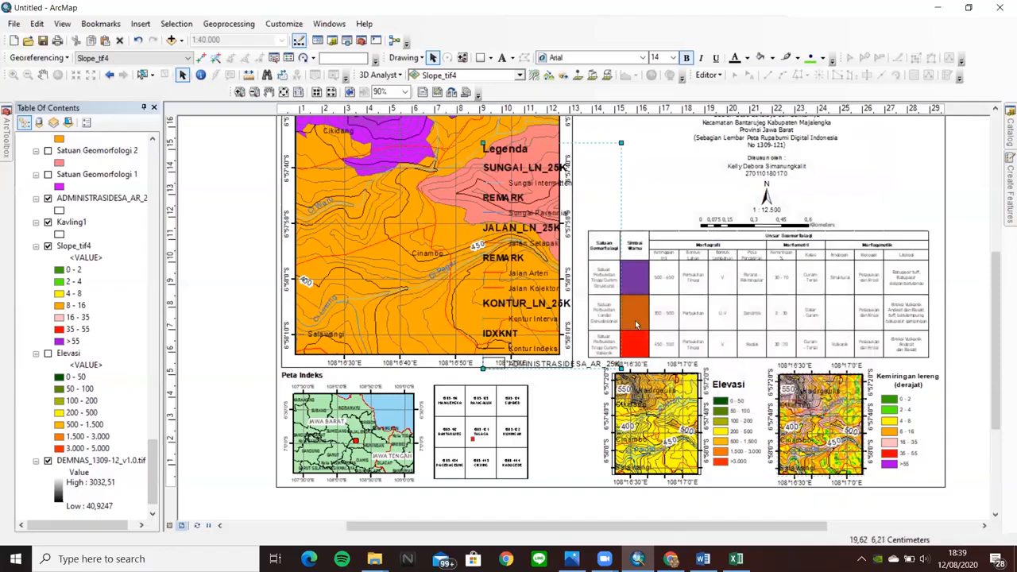
- Move the new legend down beside the index grid, and hide the layer name and heading of its SUNGAI_LN_25K item
{"action": "left_click_drag", "start_coordinate": [589, 174], "coordinate": [667, 230]}
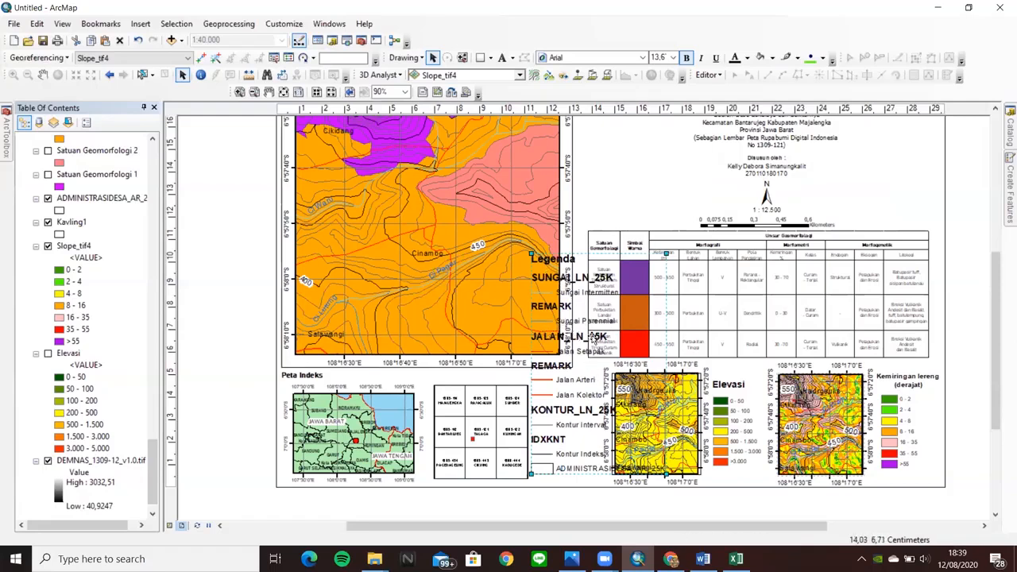
{"action": "right_click", "coordinate": [593, 339]}
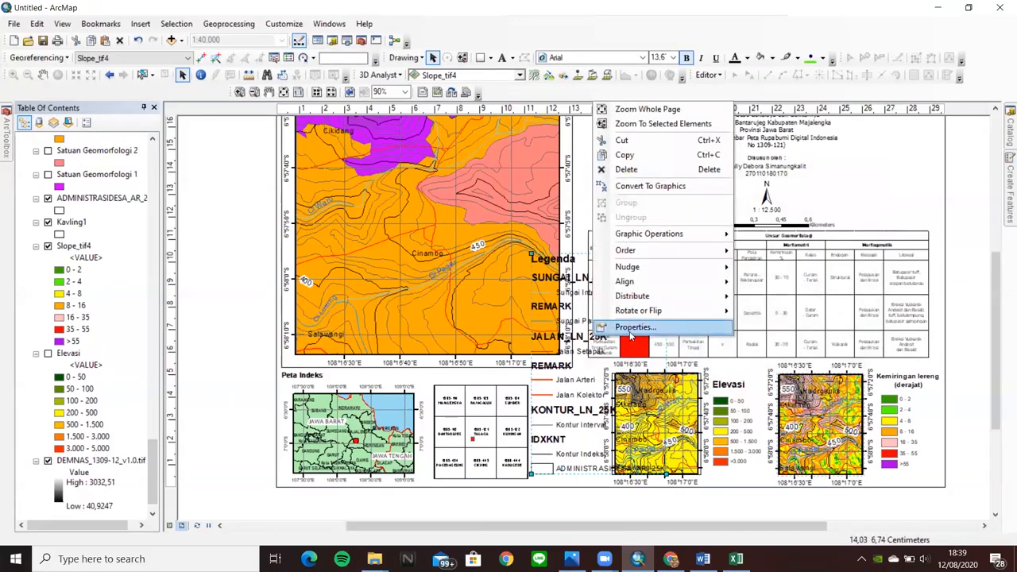
{"action": "left_click", "coordinate": [631, 331]}
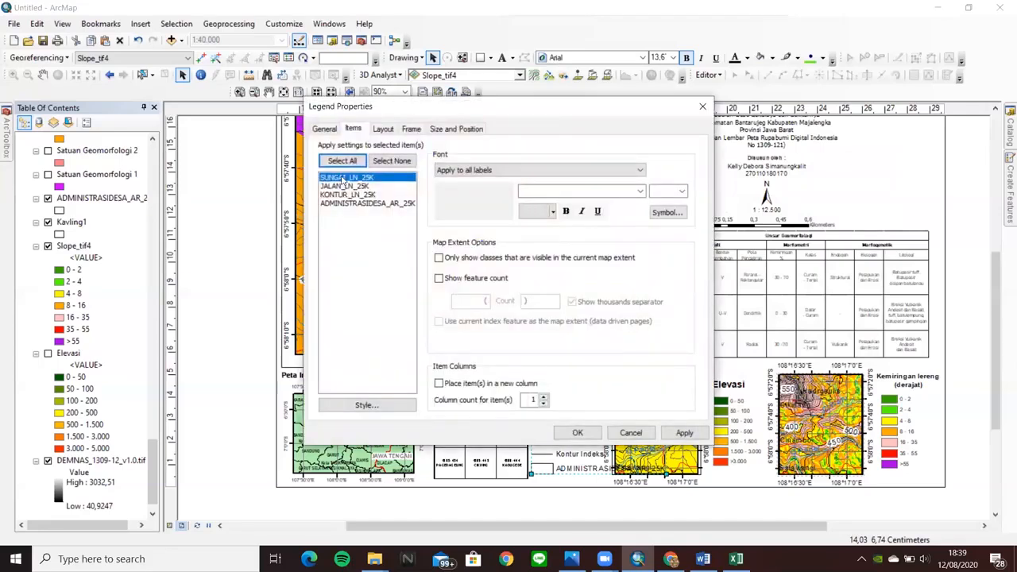
{"action": "double_click", "coordinate": [342, 180]}
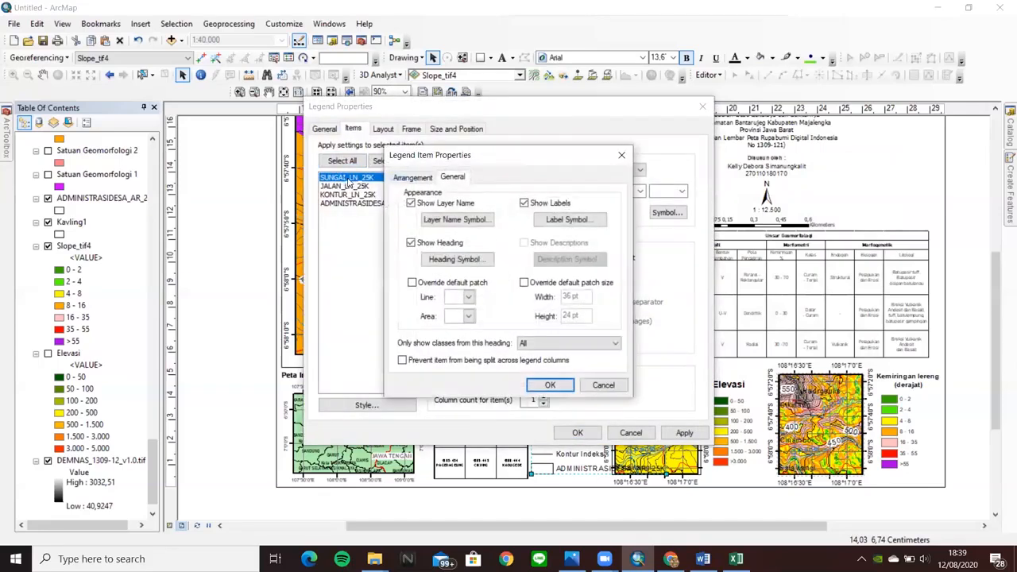
{"action": "left_click", "coordinate": [410, 204]}
{"action": "left_click", "coordinate": [410, 243]}
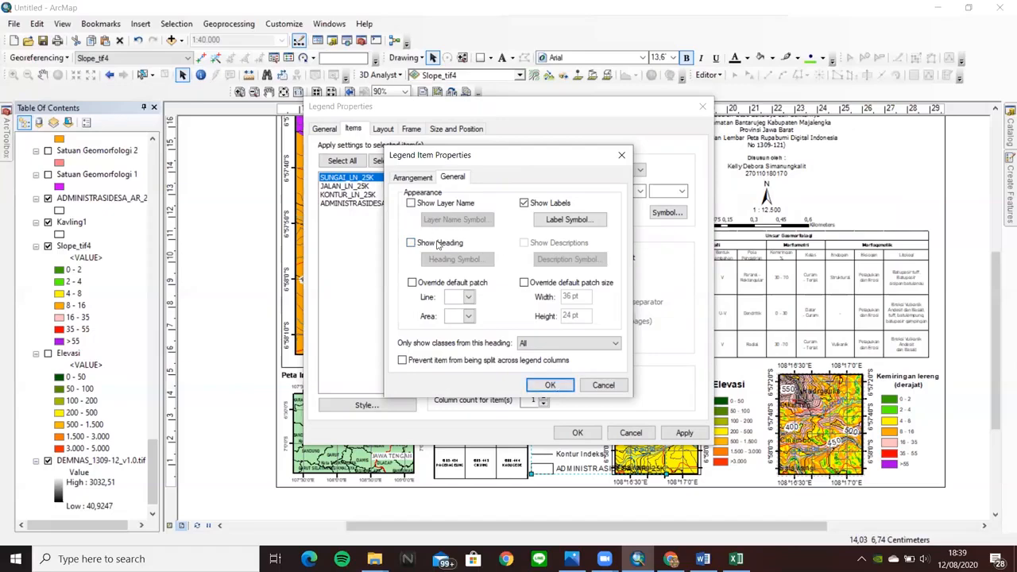
{"action": "left_click", "coordinate": [550, 384]}
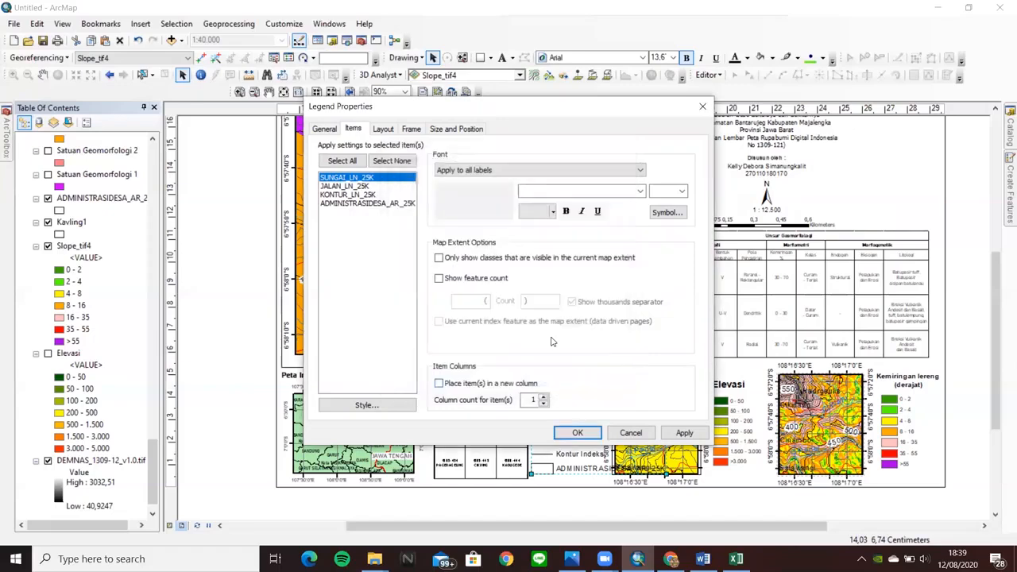
- Hide the layer name and heading of the JALAN_LN_25K and KONTUR_LN_25K legend items, and accept the legend properties
{"action": "double_click", "coordinate": [367, 186]}
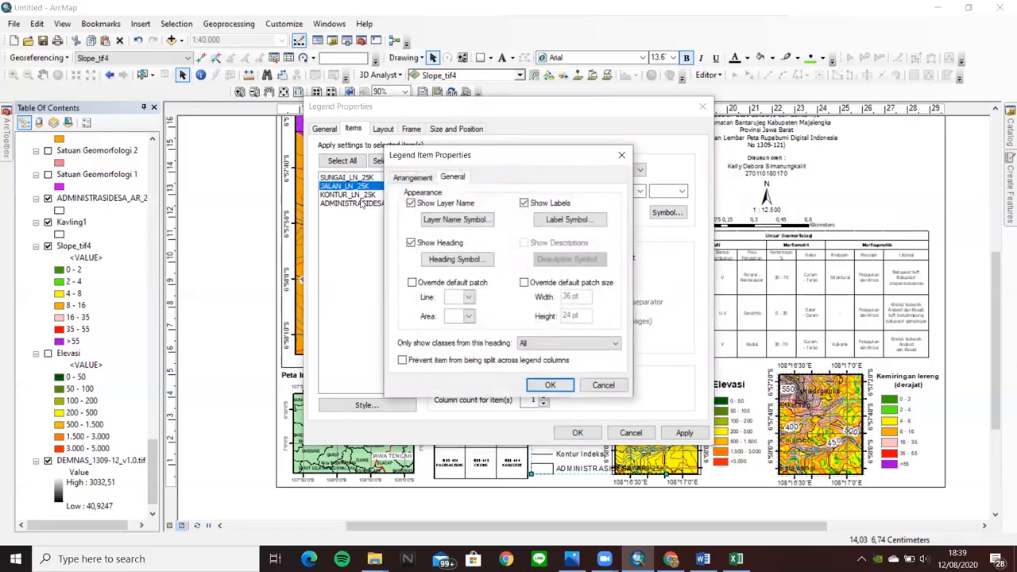
{"action": "left_click", "coordinate": [410, 204]}
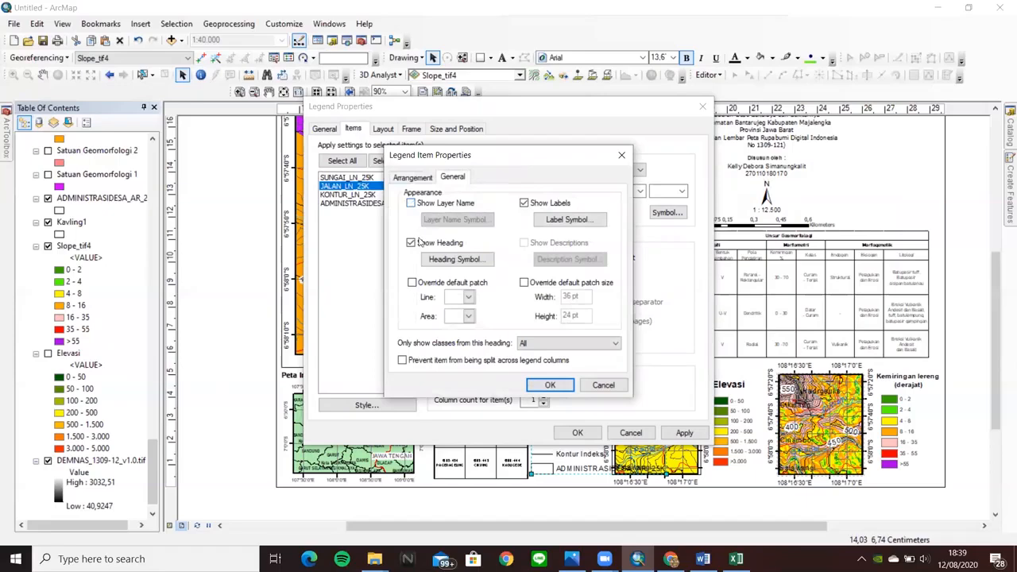
{"action": "left_click", "coordinate": [410, 244]}
{"action": "left_click", "coordinate": [550, 384]}
{"action": "double_click", "coordinate": [362, 195]}
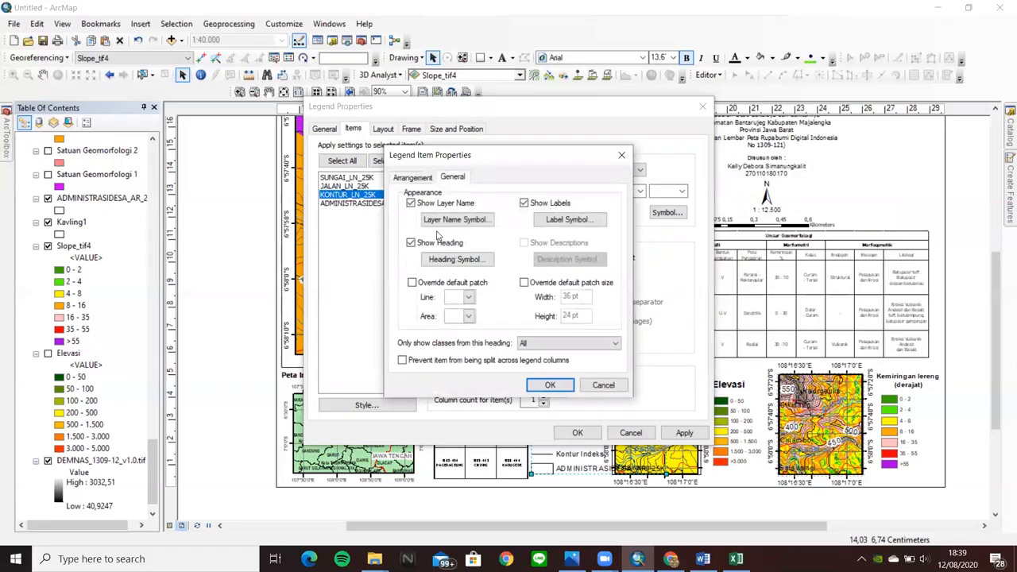
{"action": "left_click", "coordinate": [411, 204]}
{"action": "left_click", "coordinate": [411, 243]}
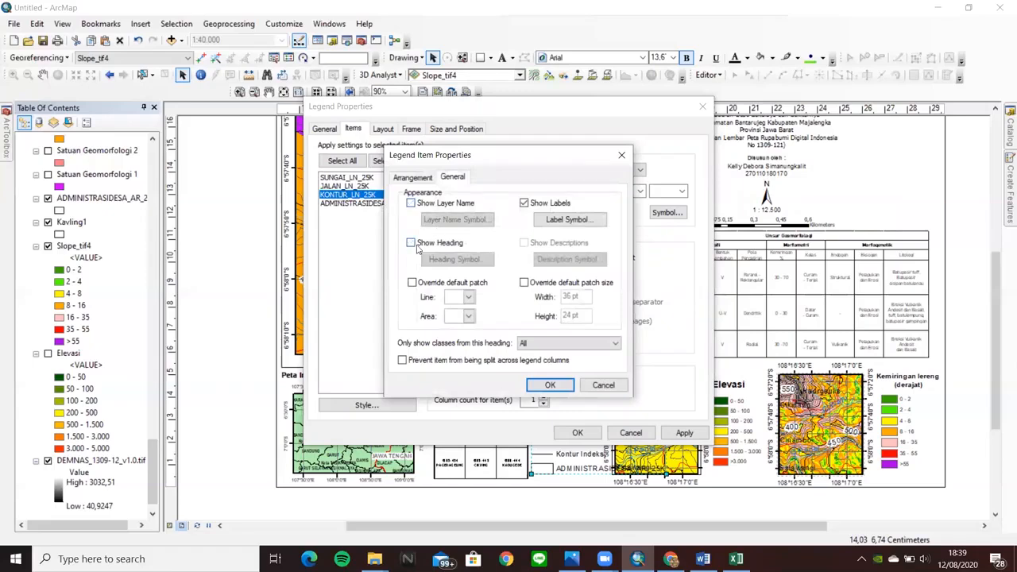
{"action": "left_click", "coordinate": [553, 385]}
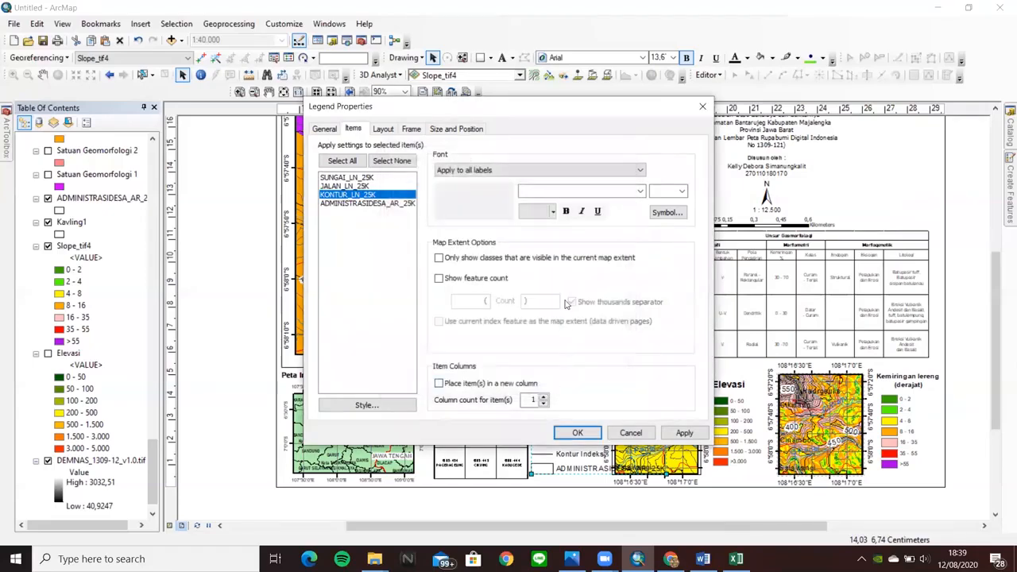
{"action": "left_click", "coordinate": [581, 433]}
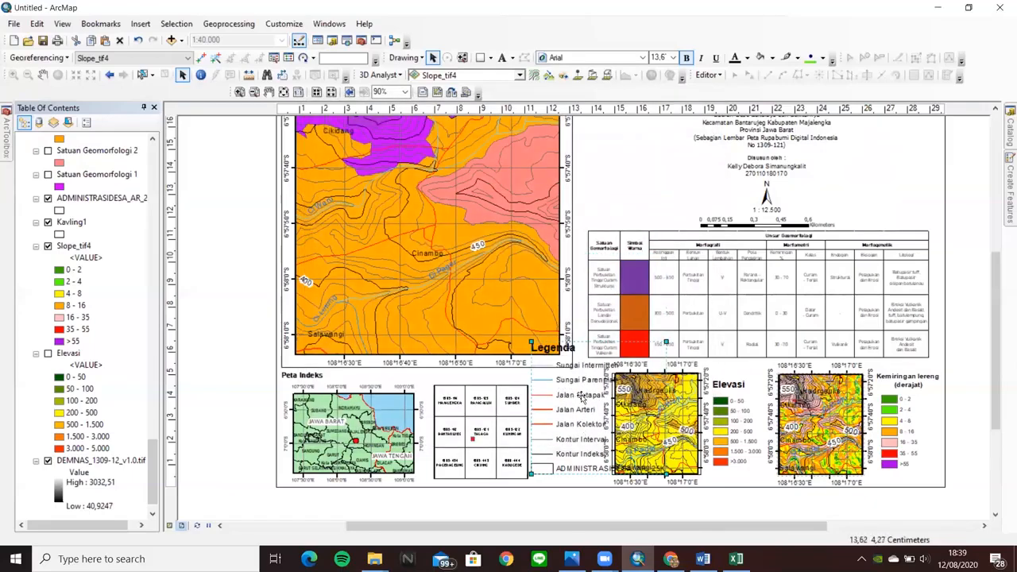
- Shrink the legend toward the gap between the index grid and elevation map, then convert it to graphics and ungroup it
{"action": "left_click_drag", "start_coordinate": [666, 341], "coordinate": [620, 368]}
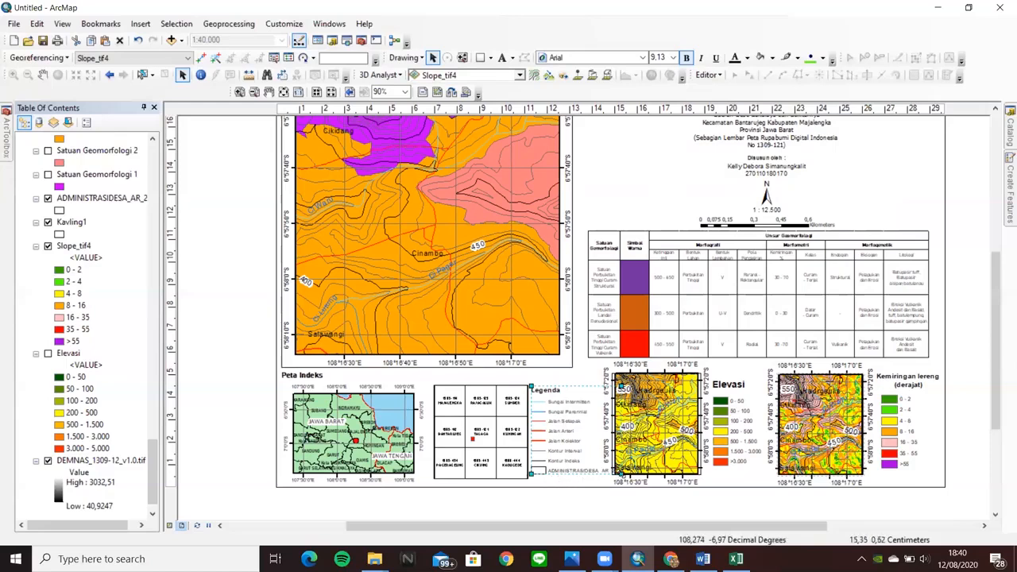
{"action": "right_click", "coordinate": [569, 426]}
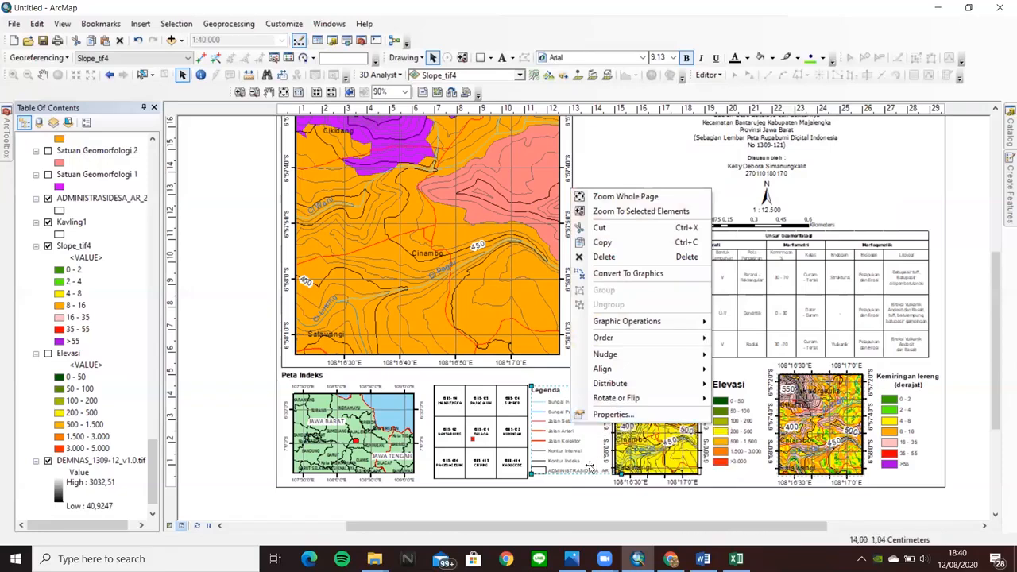
{"action": "left_click", "coordinate": [633, 272]}
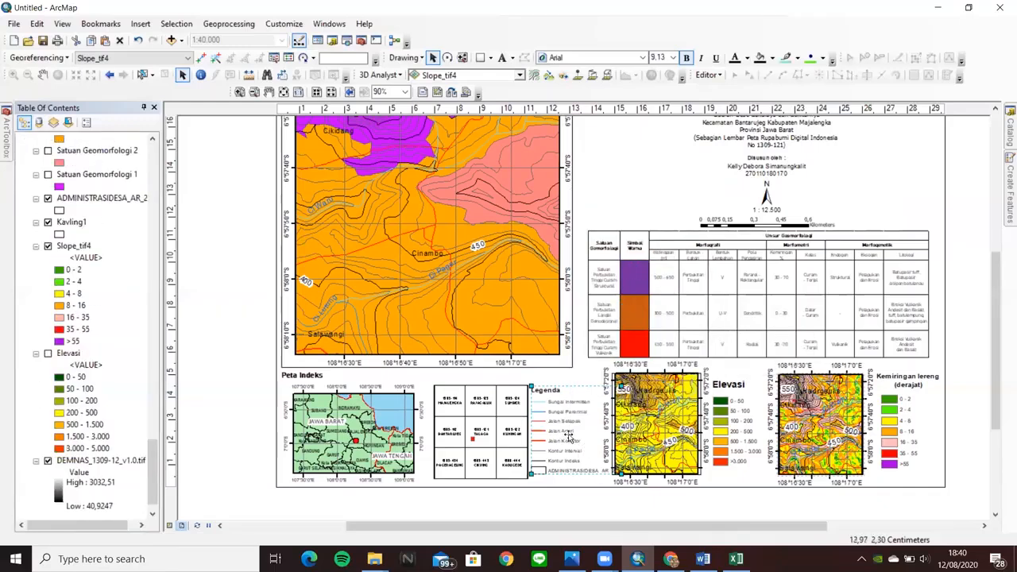
{"action": "right_click", "coordinate": [571, 434]}
{"action": "left_click", "coordinate": [608, 317]}
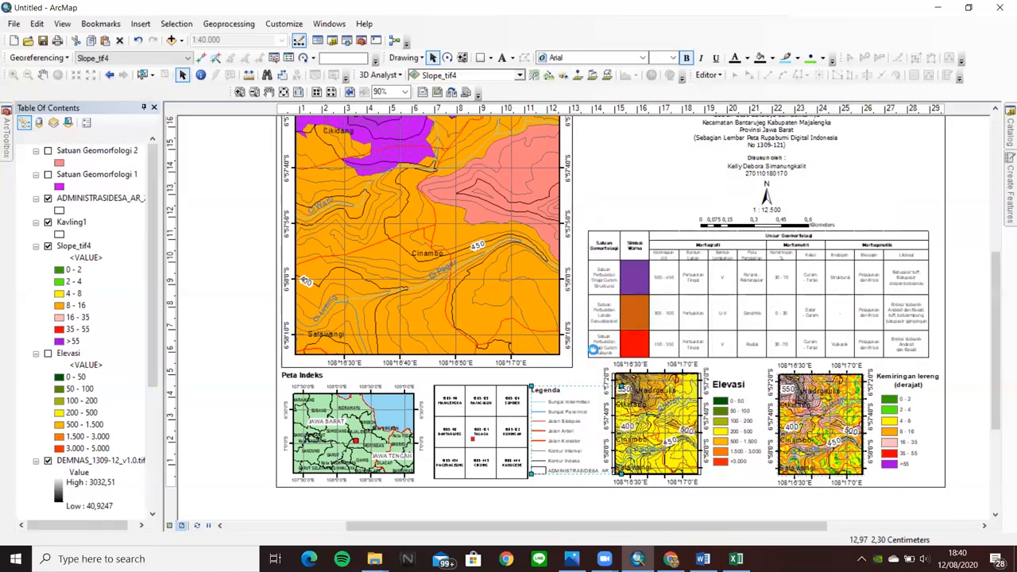
- Ungroup the ADMINISTRASIDESA_AR_25K legend row and change its label text to Nama Desa
{"action": "left_click", "coordinate": [575, 472]}
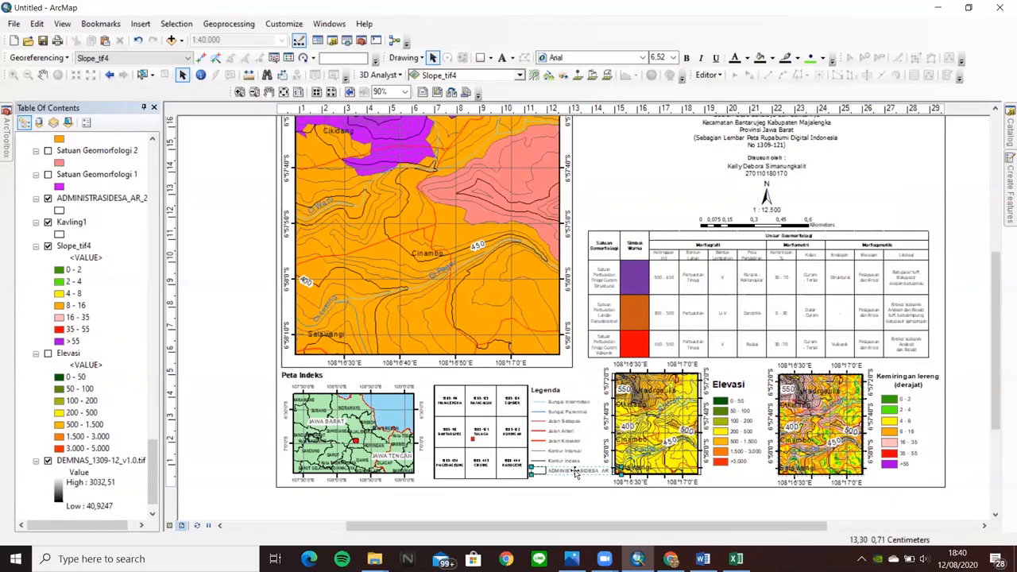
{"action": "right_click", "coordinate": [576, 472]}
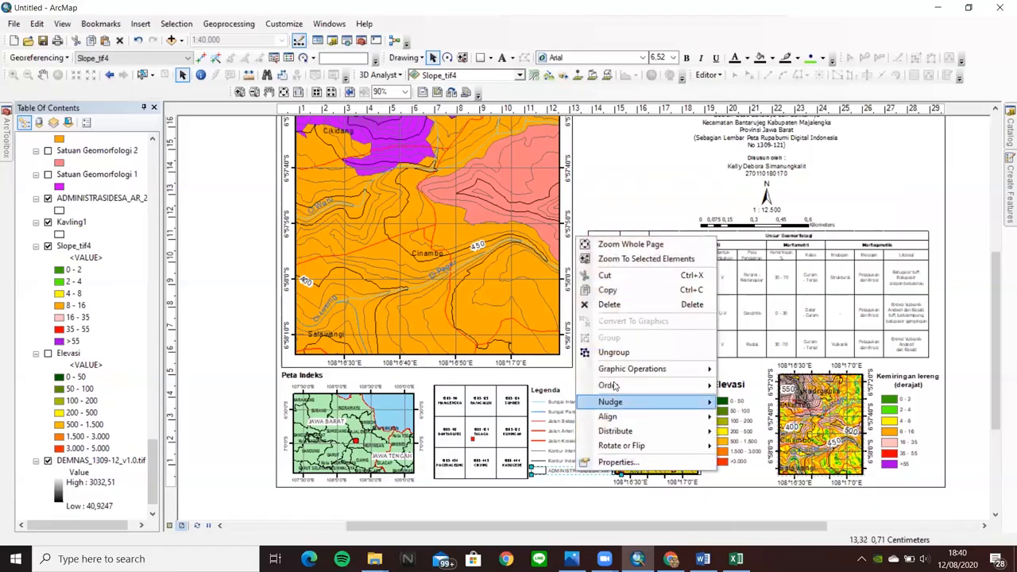
{"action": "left_click", "coordinate": [616, 353]}
{"action": "left_click", "coordinate": [577, 471]}
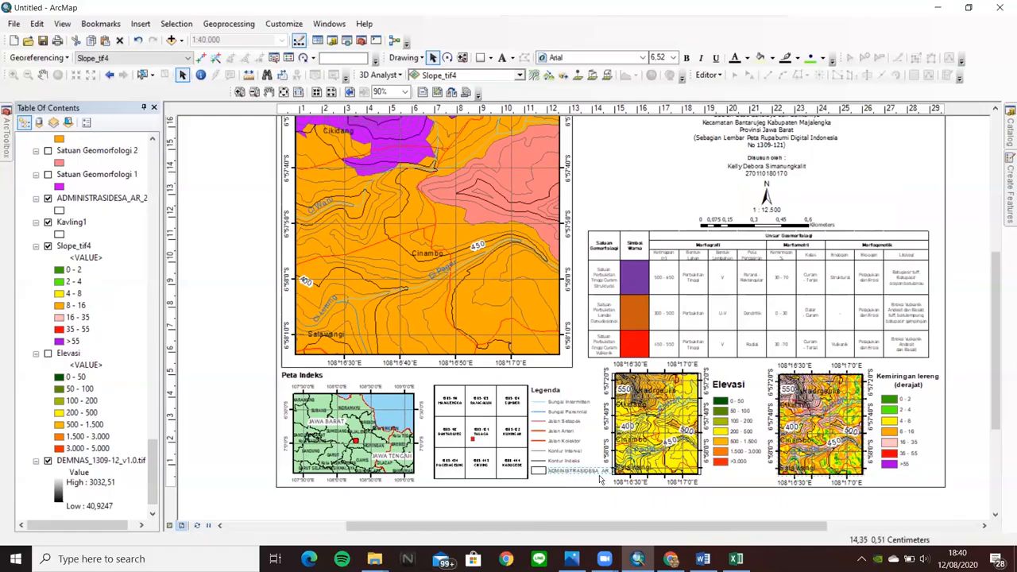
{"action": "double_click", "coordinate": [580, 472]}
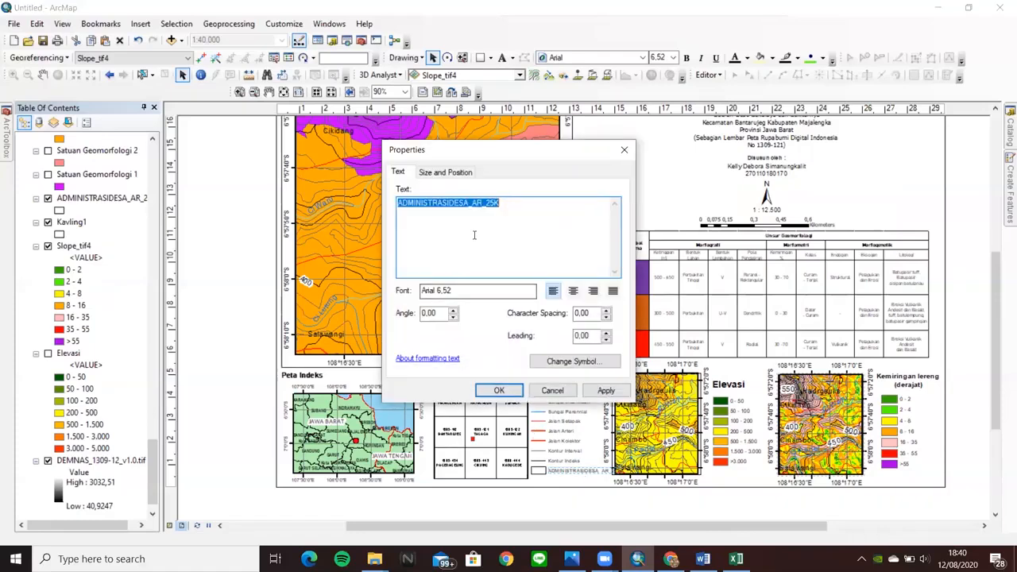
{"action": "key", "text": "Delete"}
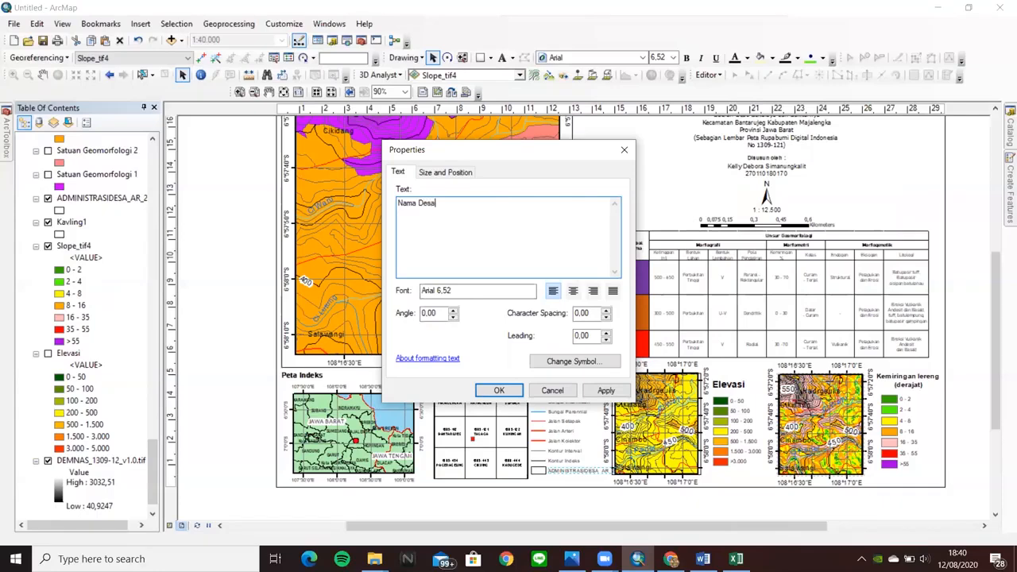
{"action": "left_click", "coordinate": [499, 390]}
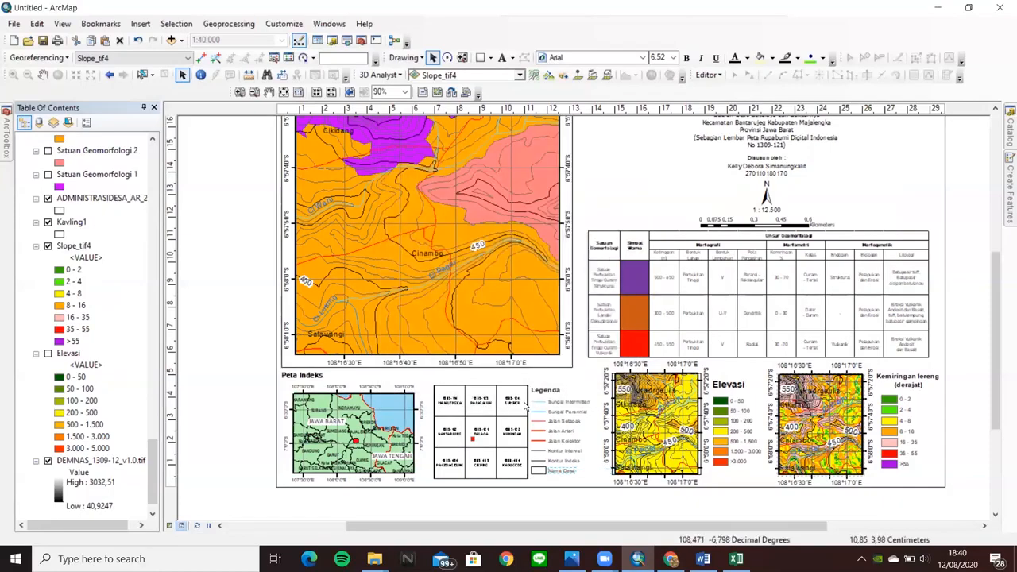
{"action": "left_click", "coordinate": [589, 468]}
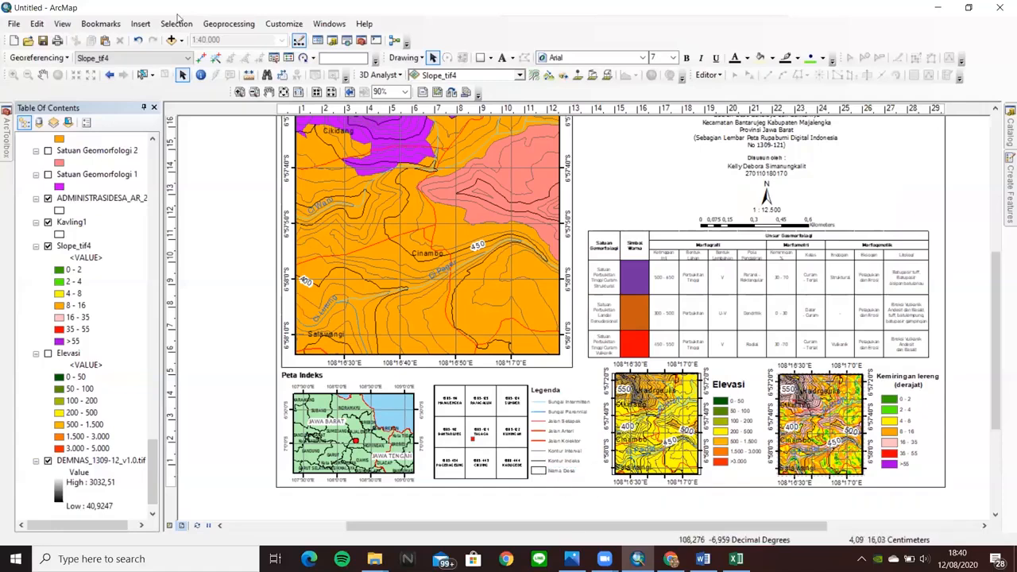
- Insert a text element reading Cinambo and place it near the Nama Desa legend row
{"action": "left_click", "coordinate": [142, 24]}
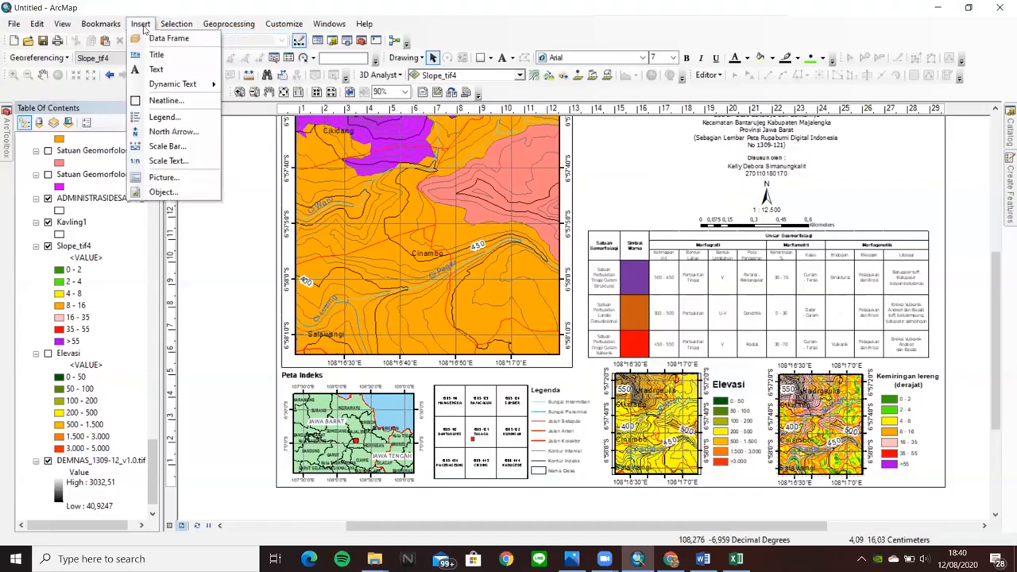
{"action": "left_click", "coordinate": [163, 71]}
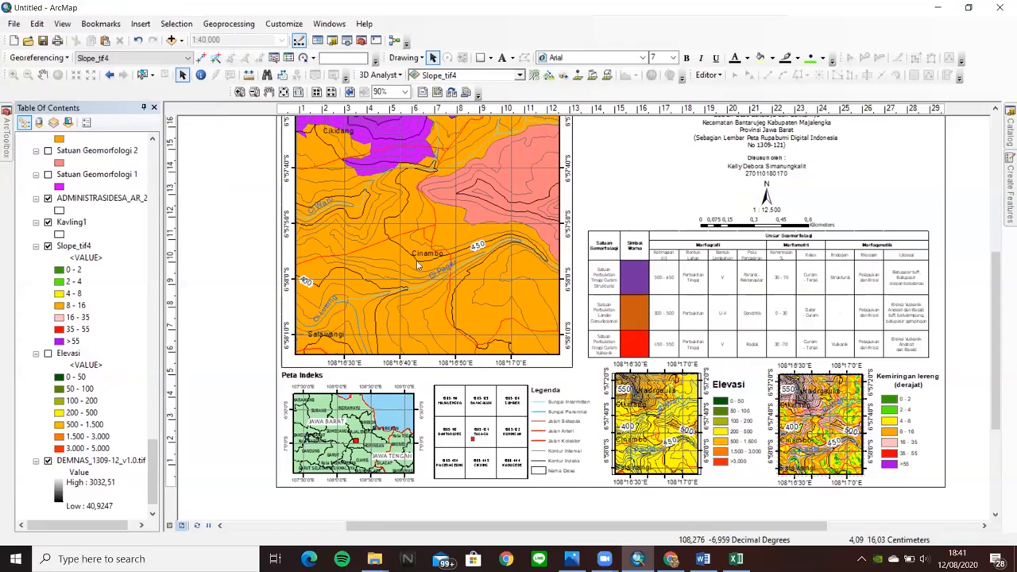
{"action": "left_click", "coordinate": [588, 322]}
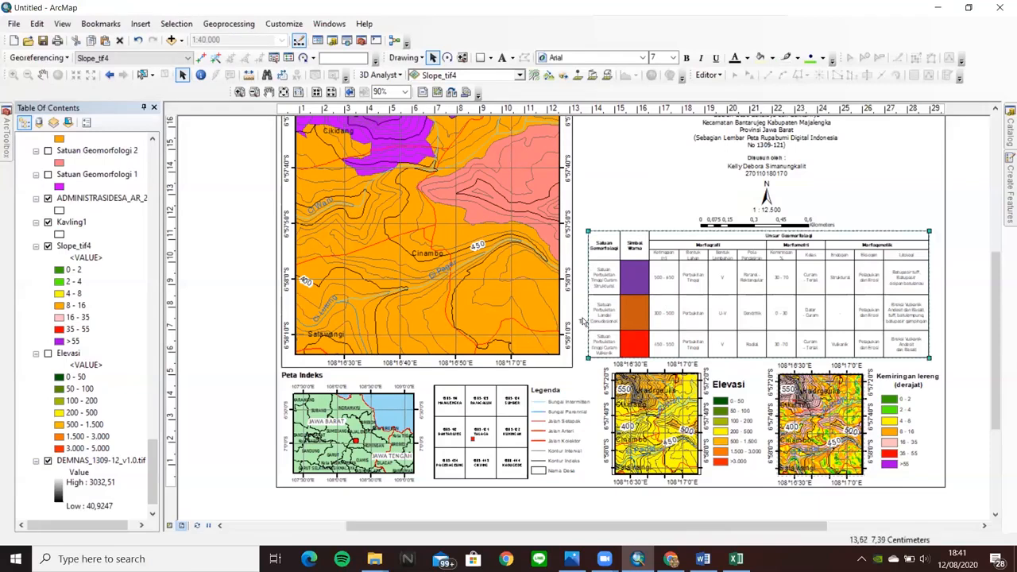
{"action": "left_click", "coordinate": [591, 477]}
{"action": "double_click", "coordinate": [592, 475]}
{"action": "key", "text": "BackSpace"}
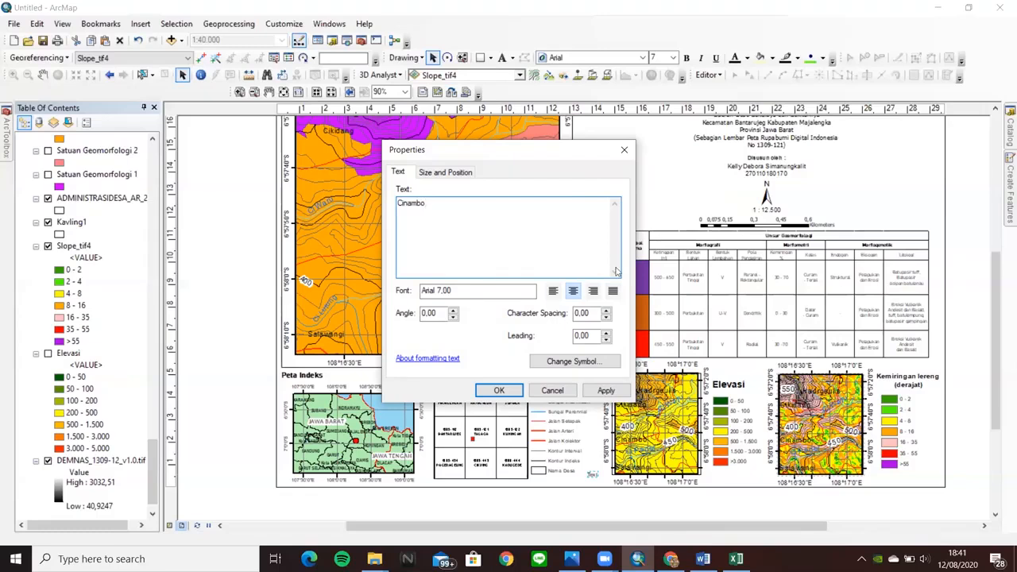
{"action": "left_click", "coordinate": [442, 291]}
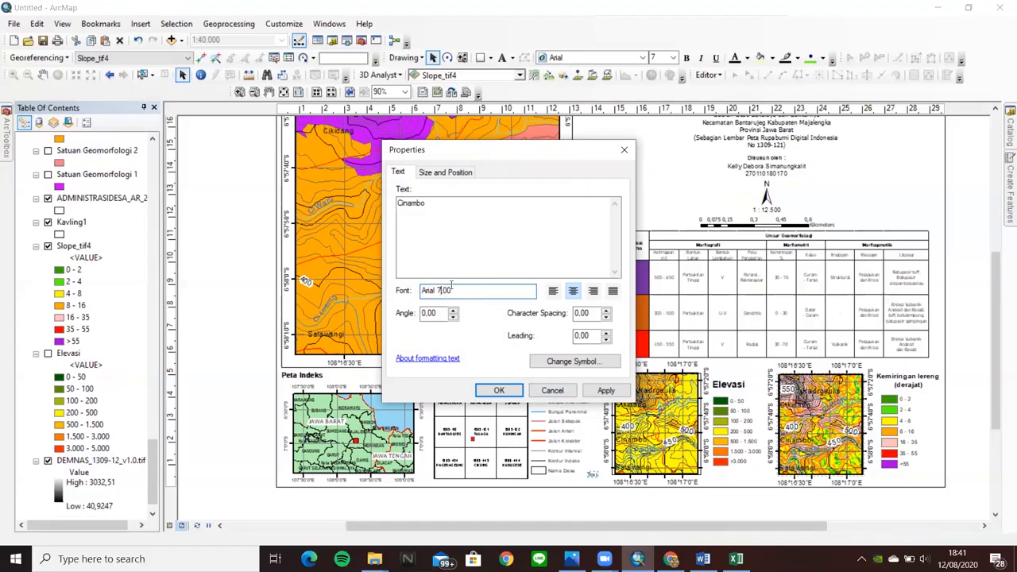
{"action": "left_click", "coordinate": [511, 389]}
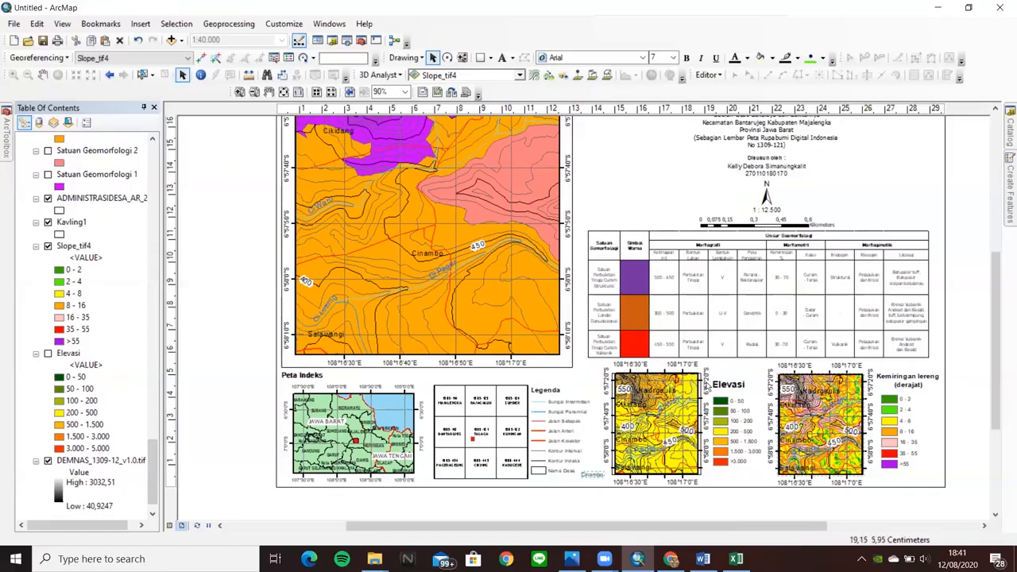
- Set the font size of the inserted Cinambo text to 5
{"action": "left_click", "coordinate": [673, 58]}
{"action": "left_click", "coordinate": [675, 72]}
{"action": "left_click", "coordinate": [675, 73]}
{"action": "left_click", "coordinate": [675, 72]}
{"action": "left_click", "coordinate": [674, 72]}
{"action": "left_click", "coordinate": [674, 72]}
{"action": "left_click", "coordinate": [659, 69]}
- Position the small Cinambo text inside the empty box beside the Nama Desa legend label
{"action": "left_click", "coordinate": [543, 473]}
{"action": "left_click", "coordinate": [566, 482]}
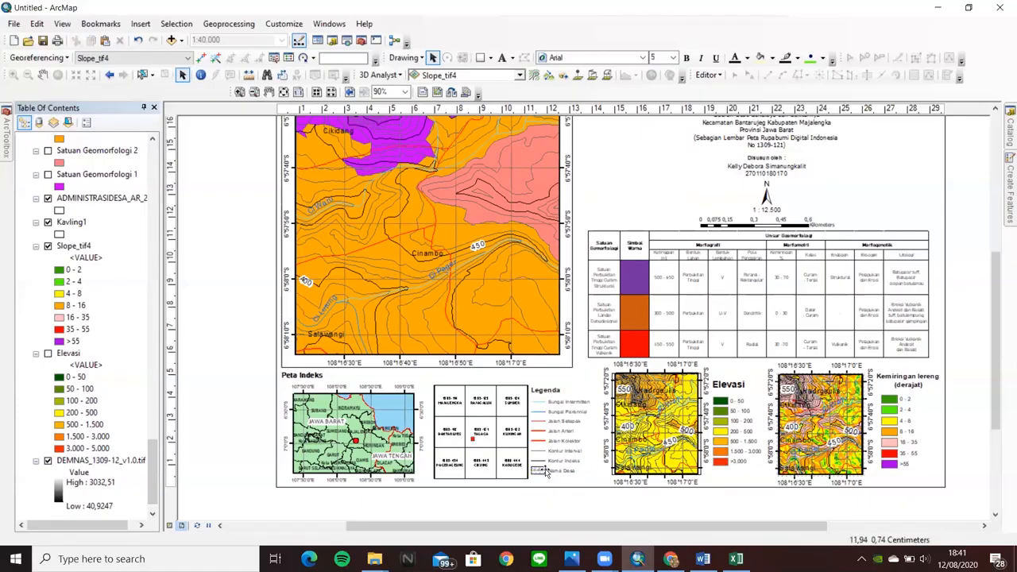
{"action": "left_click", "coordinate": [561, 475]}
{"action": "left_click", "coordinate": [566, 480]}
{"action": "left_click", "coordinate": [539, 471]}
{"action": "left_click", "coordinate": [569, 485]}
{"action": "left_click", "coordinate": [552, 475]}
{"action": "left_click", "coordinate": [546, 479]}
{"action": "left_click", "coordinate": [541, 471]}
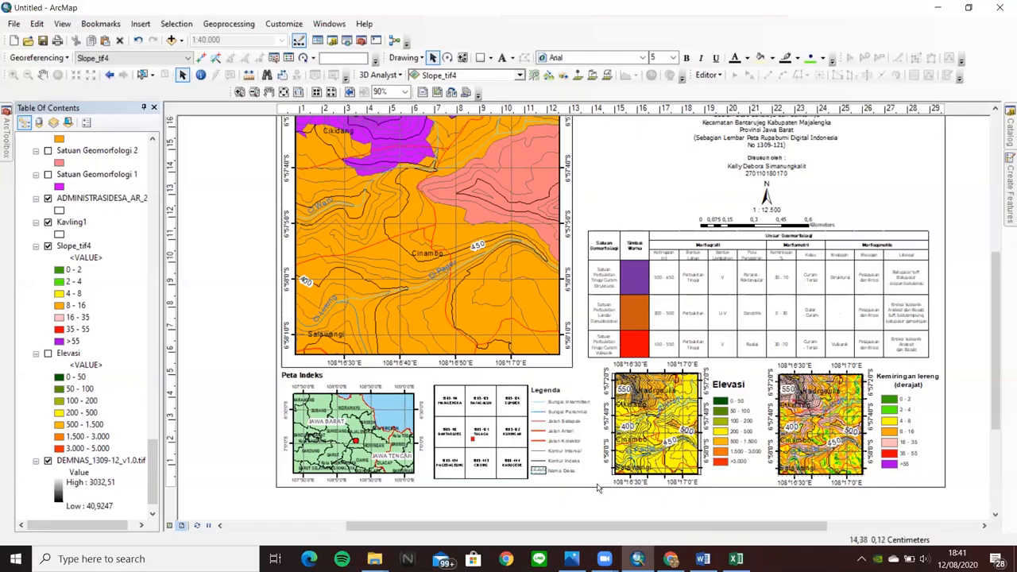
{"action": "left_click", "coordinate": [540, 474]}
{"action": "left_click", "coordinate": [541, 472]}
{"action": "left_click", "coordinate": [542, 469]}
{"action": "left_click", "coordinate": [547, 464]}
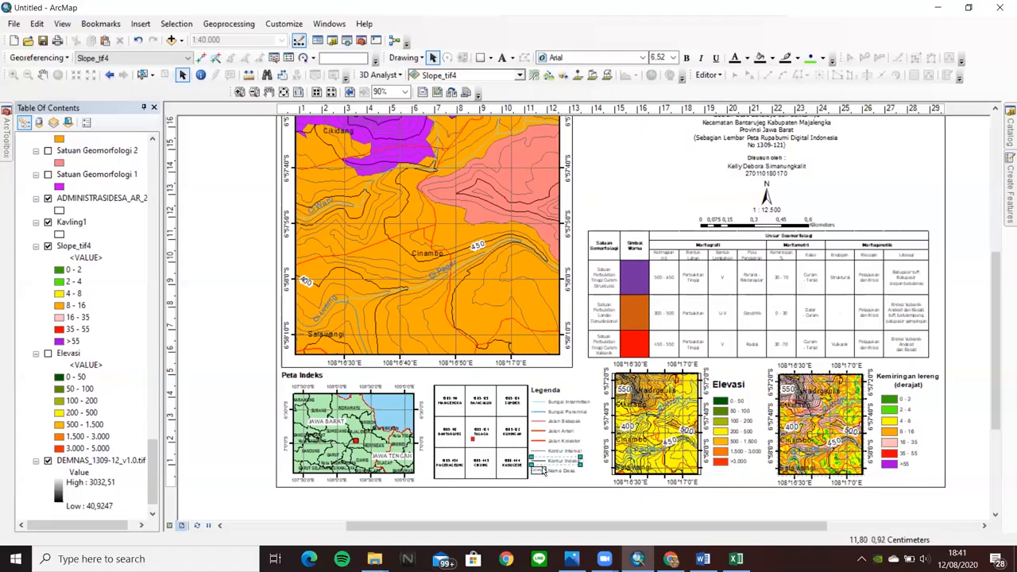
- Group the Legenda heading with the river, road, contour and Nama Desa entries, and shift the group slightly upward
{"action": "left_click", "coordinate": [558, 470]}
{"action": "left_click", "coordinate": [559, 404], "text": "shift"}
{"action": "left_click", "coordinate": [560, 411], "text": "shift"}
{"action": "left_click", "coordinate": [559, 421], "text": "shift"}
{"action": "left_click", "coordinate": [553, 390], "text": "shift"}
{"action": "left_click", "coordinate": [565, 432], "text": "shift"}
{"action": "left_click", "coordinate": [565, 441], "text": "shift"}
{"action": "left_click", "coordinate": [566, 451], "text": "shift"}
{"action": "left_click", "coordinate": [564, 461], "text": "shift"}
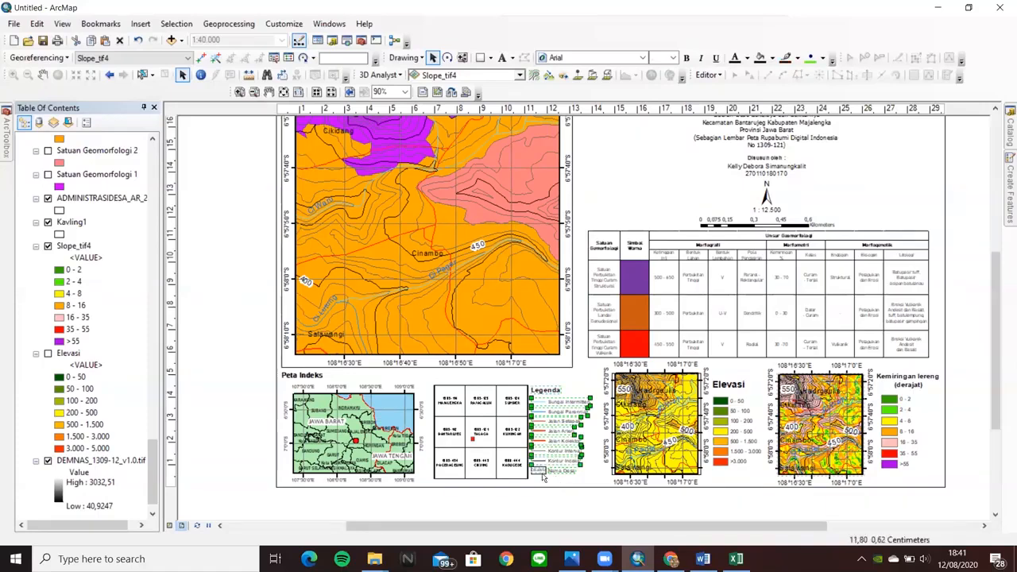
{"action": "right_click", "coordinate": [564, 438]}
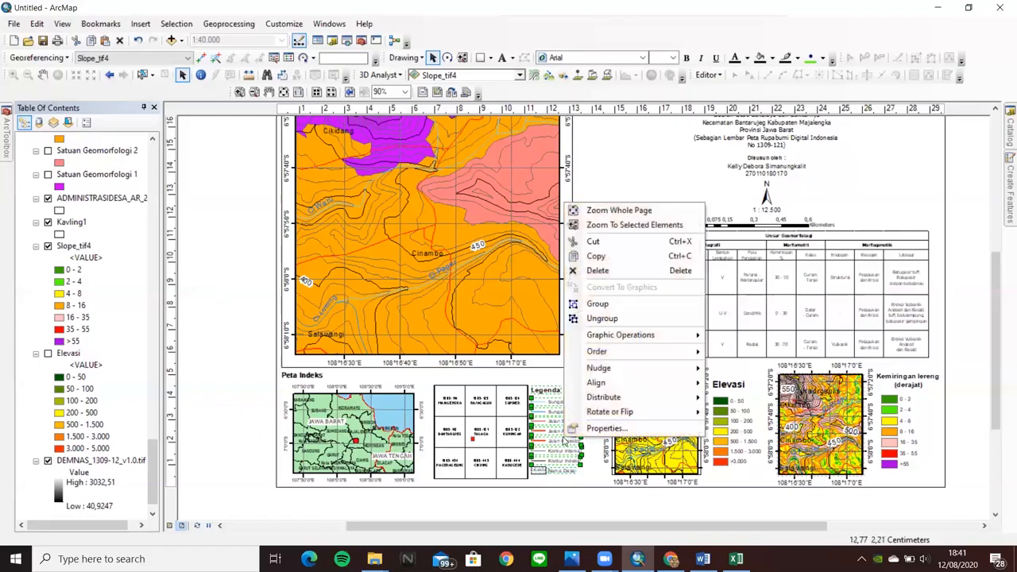
{"action": "left_click", "coordinate": [616, 305]}
{"action": "left_click_drag", "start_coordinate": [561, 457], "coordinate": [564, 447]}
{"action": "left_click", "coordinate": [540, 472]}
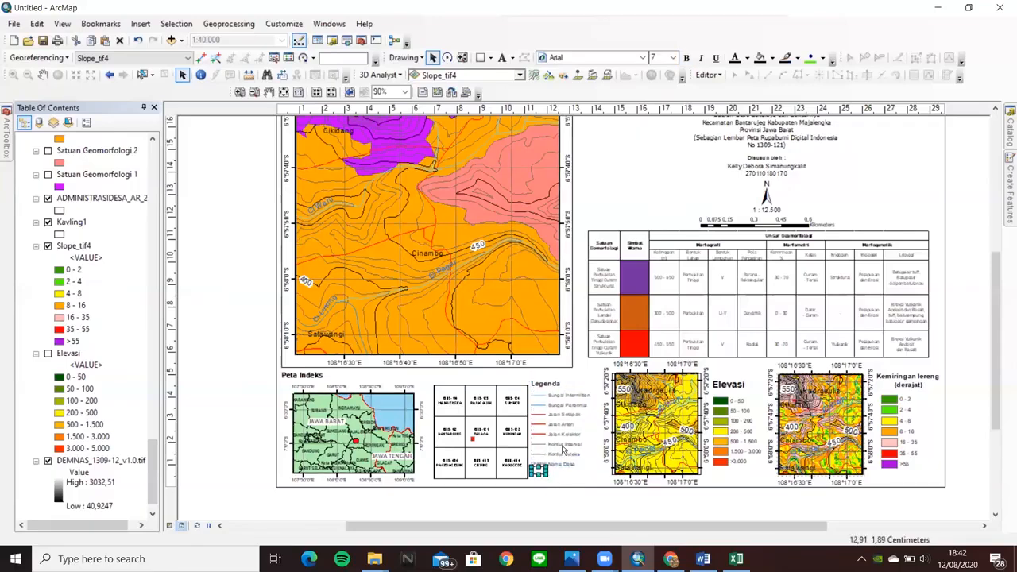
- Set the font size of the grouped Legenda text to 9.04
{"action": "left_click", "coordinate": [567, 437]}
{"action": "left_click", "coordinate": [673, 57]}
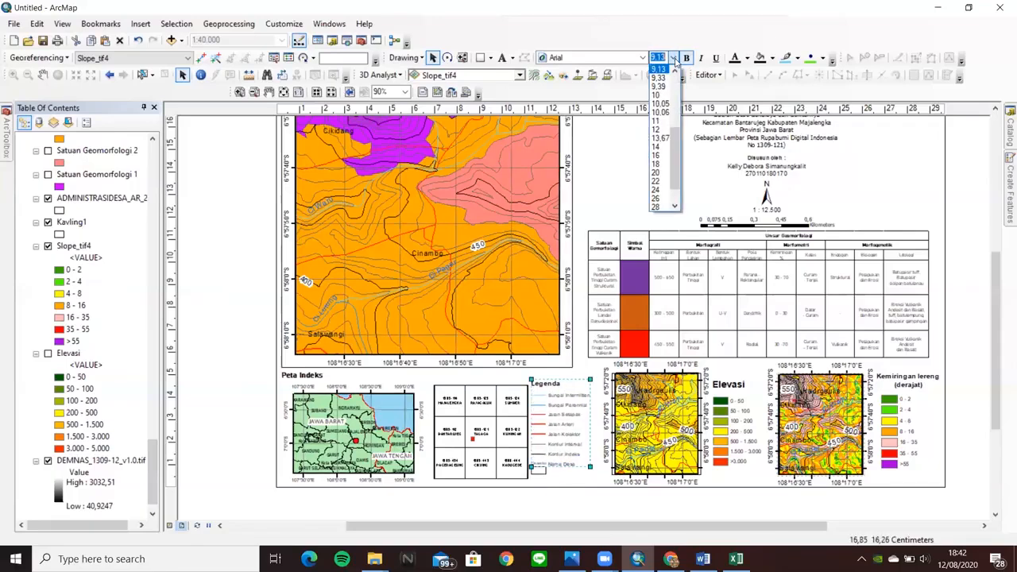
{"action": "left_click", "coordinate": [660, 94]}
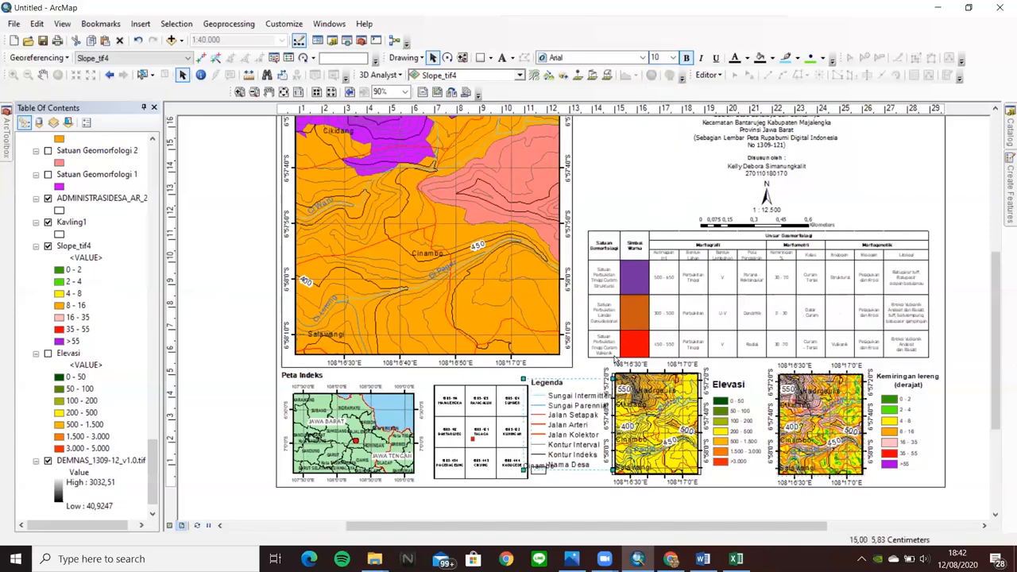
{"action": "left_click", "coordinate": [674, 58]}
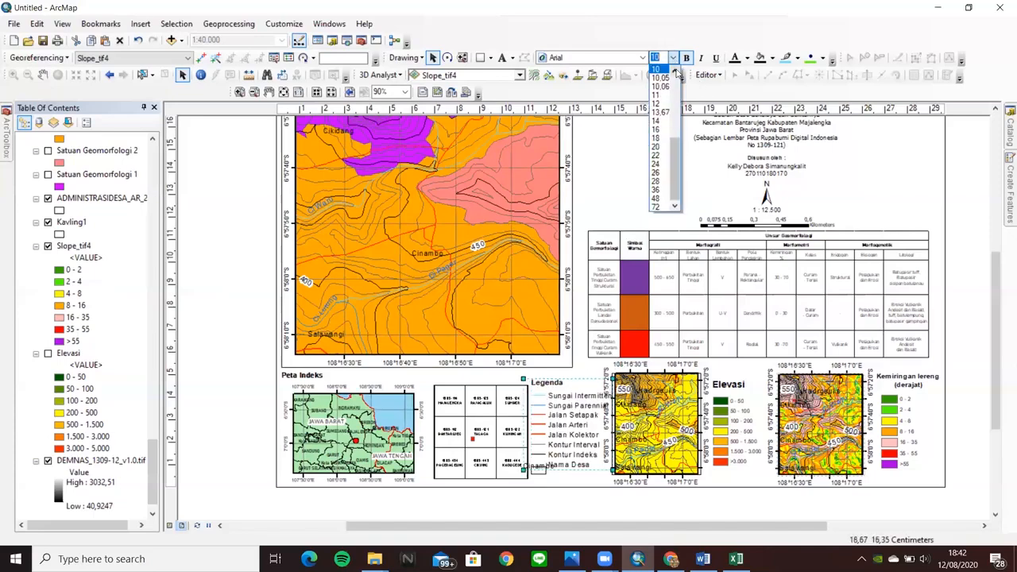
{"action": "left_click", "coordinate": [666, 69]}
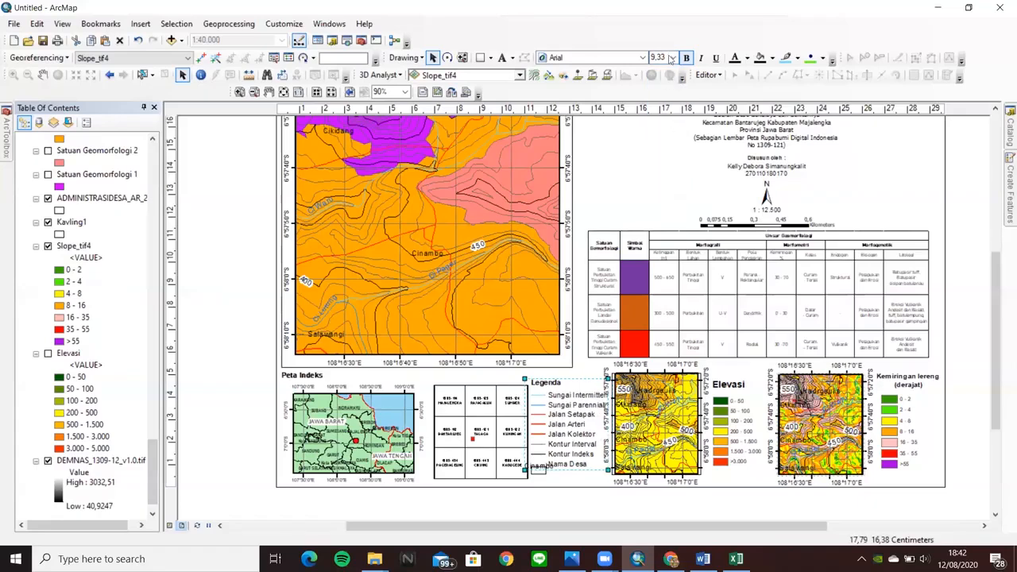
{"action": "left_click", "coordinate": [676, 58]}
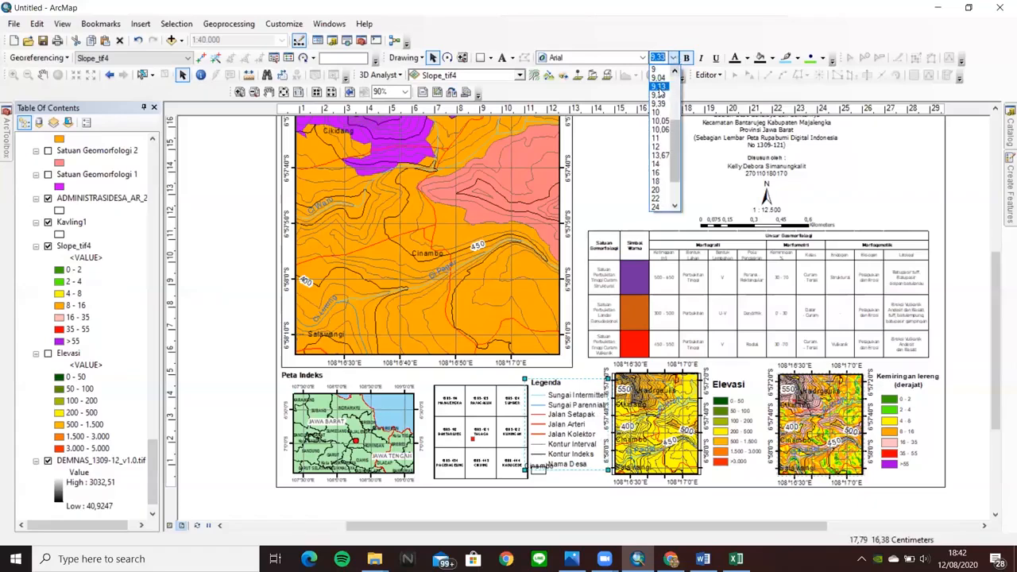
{"action": "left_click", "coordinate": [659, 78]}
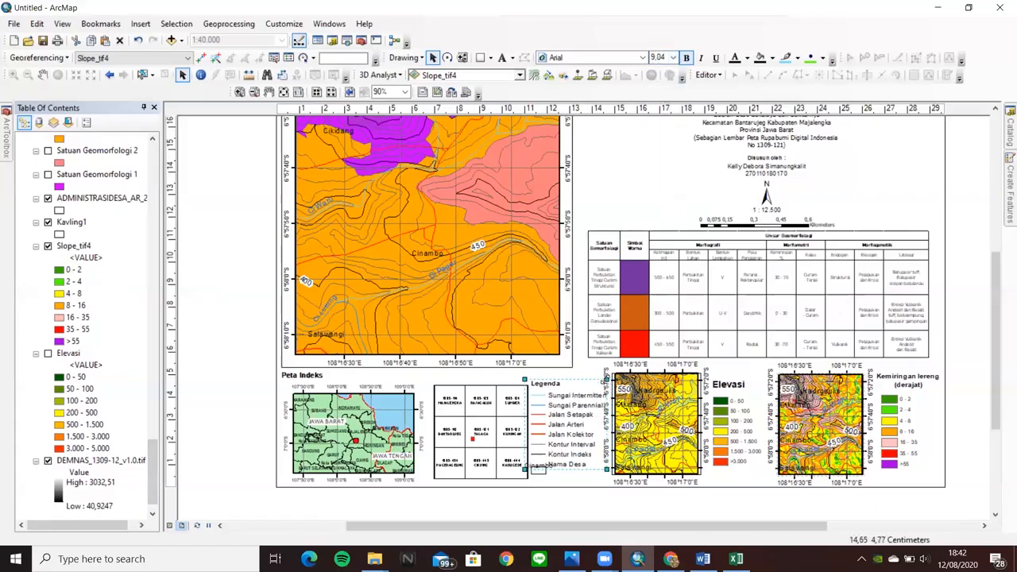
{"action": "left_click", "coordinate": [514, 422]}
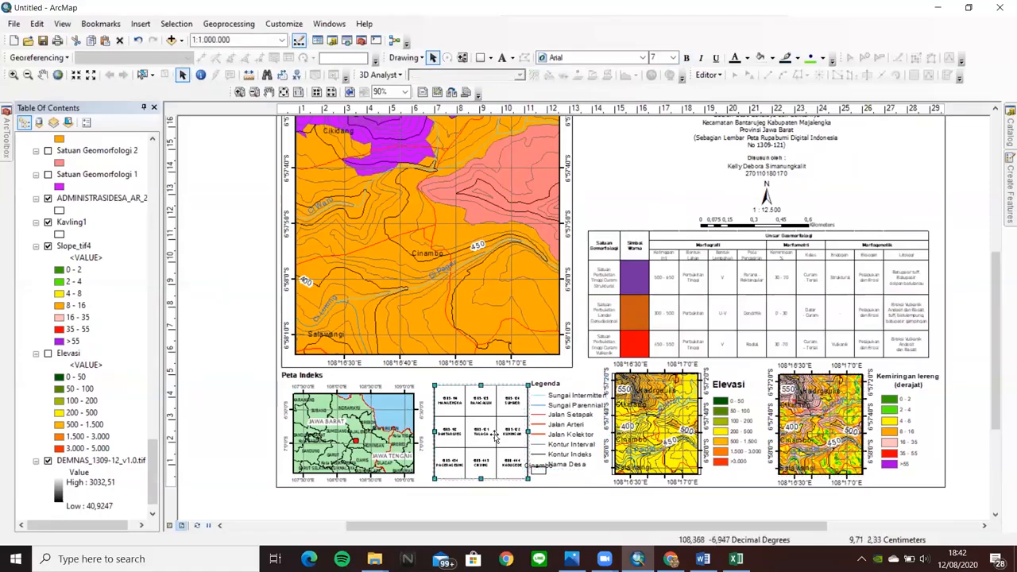
{"action": "key", "text": "Left"}
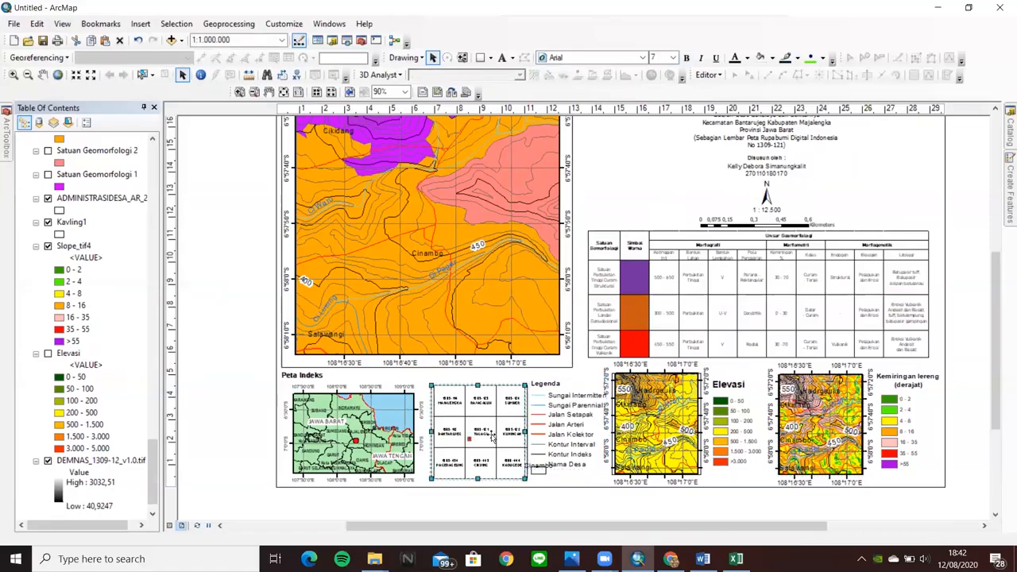
{"action": "left_click", "coordinate": [530, 408]}
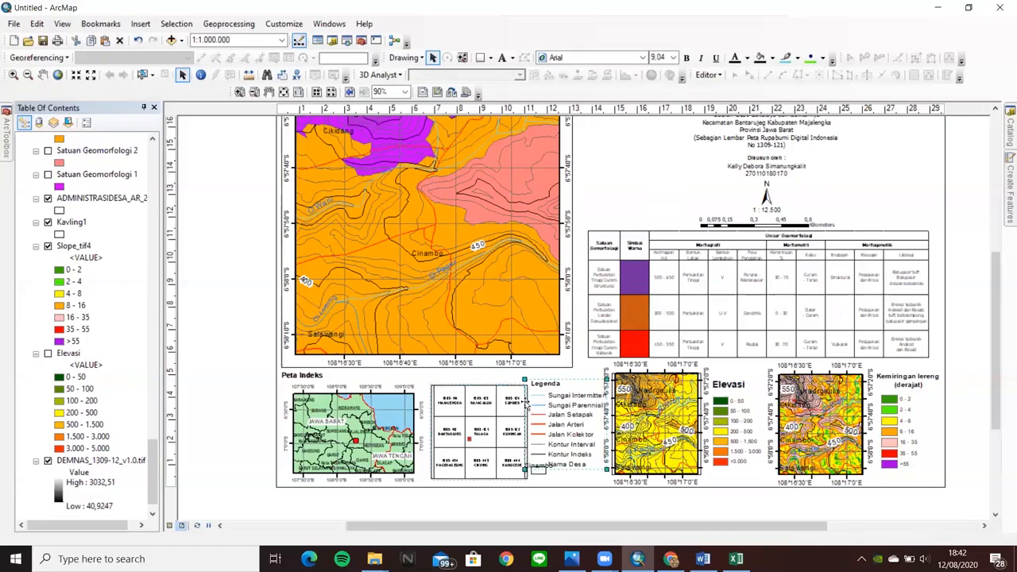
{"action": "left_click", "coordinate": [528, 407]}
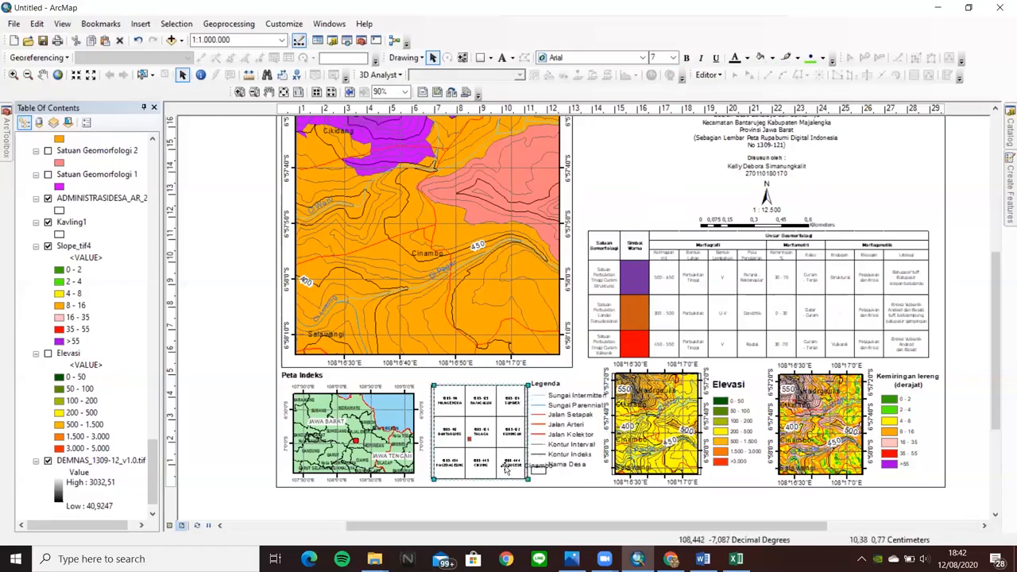
{"action": "key", "text": "ctrl+z"}
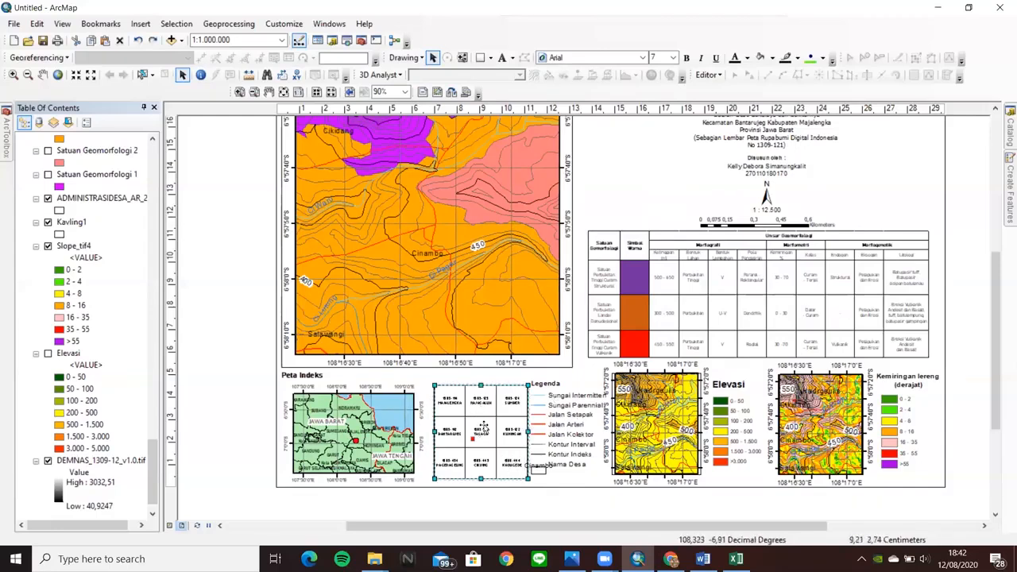
- Shift the map sheet index grid with its red marker slightly left, and move the Legenda group left and down beside it
{"action": "left_click_drag", "start_coordinate": [501, 452], "coordinate": [502, 442]}
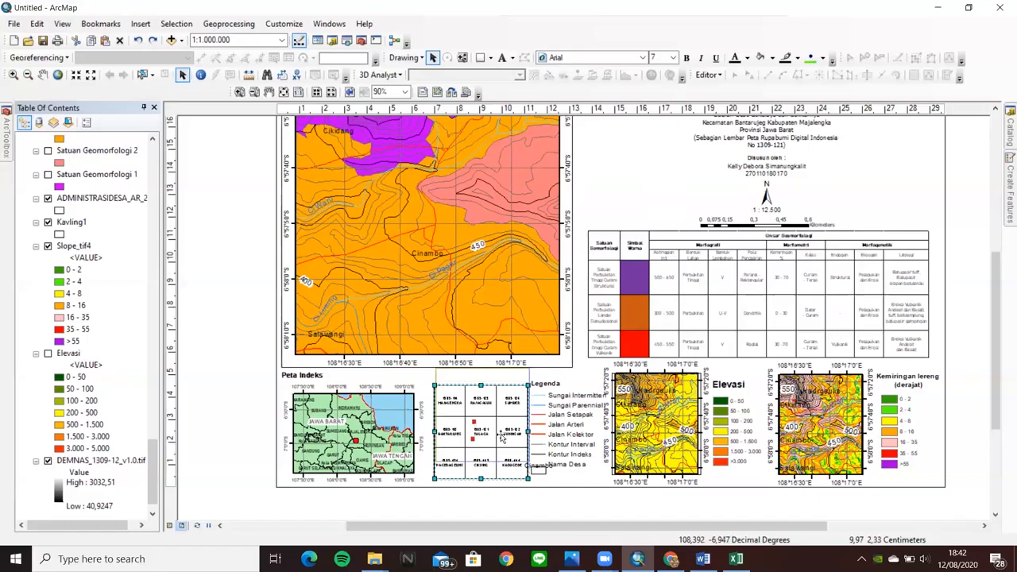
{"action": "left_click_drag", "start_coordinate": [513, 476], "coordinate": [507, 476]}
{"action": "left_click", "coordinate": [524, 376]}
{"action": "left_click_drag", "start_coordinate": [517, 389], "coordinate": [517, 388]}
{"action": "mouse_move", "coordinate": [570, 420]}
{"action": "left_mouse_down"}
{"action": "mouse_move", "coordinate": [567, 429]}
{"action": "mouse_move", "coordinate": [580, 419]}
{"action": "left_mouse_up"}
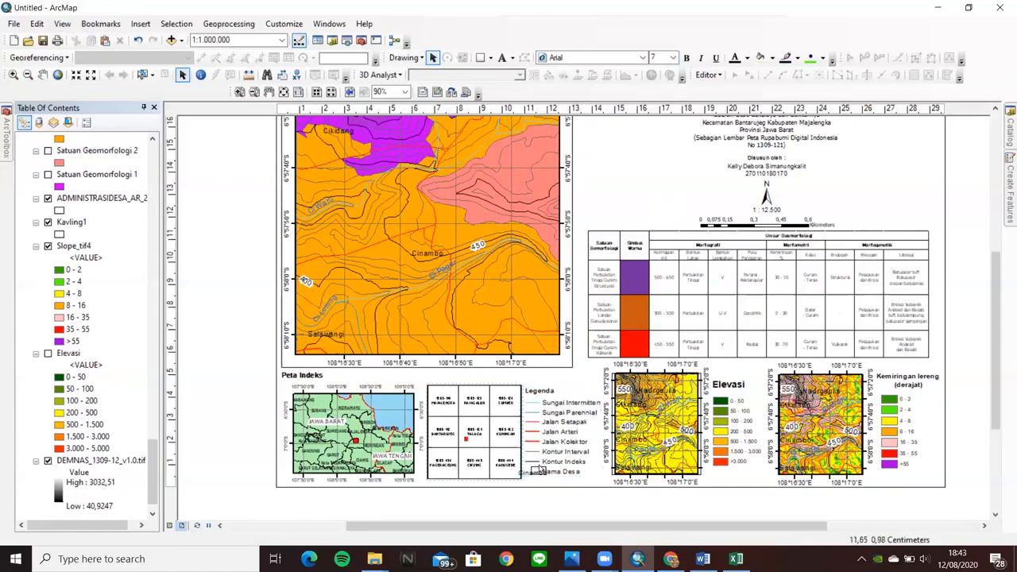
{"action": "left_click_drag", "start_coordinate": [565, 465], "coordinate": [570, 465]}
- Move the small empty box below the layout frame, and realign the Legenda group beside the map sheet index grid
{"action": "left_click", "coordinate": [544, 476]}
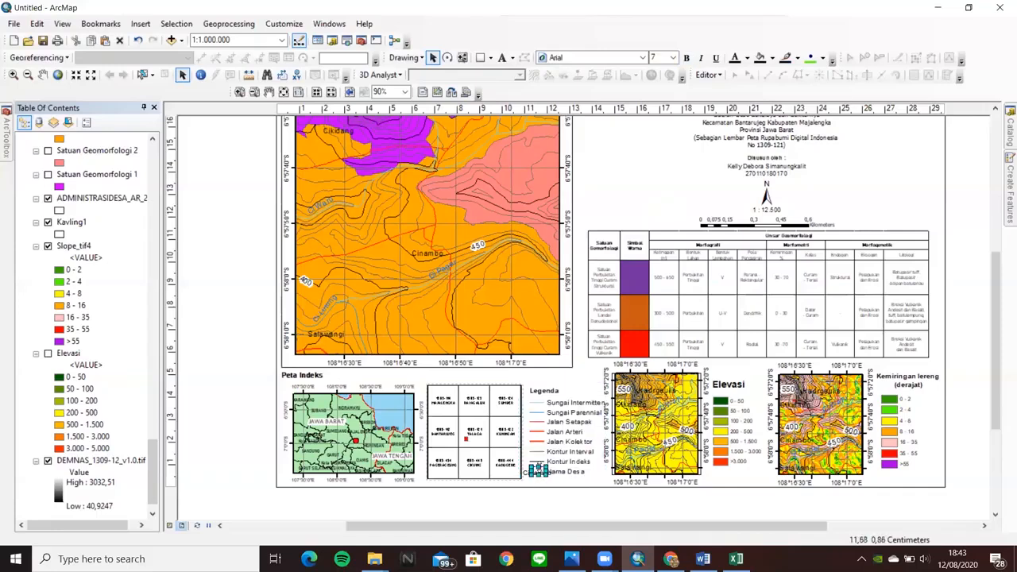
{"action": "left_click", "coordinate": [538, 471]}
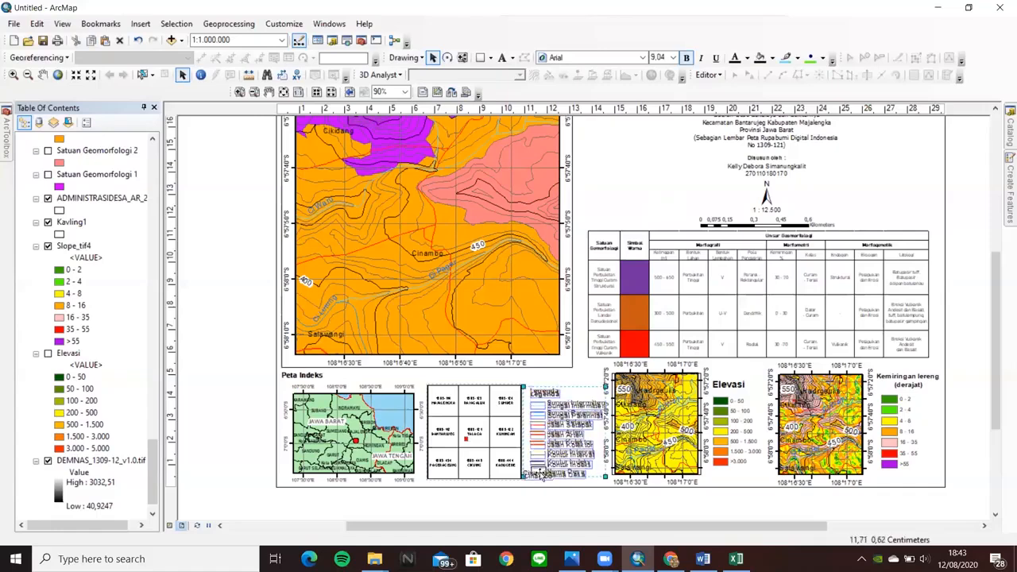
{"action": "left_click", "coordinate": [540, 471]}
{"action": "left_click_drag", "start_coordinate": [542, 469], "coordinate": [544, 493]}
{"action": "left_click_drag", "start_coordinate": [565, 404], "coordinate": [562, 415]}
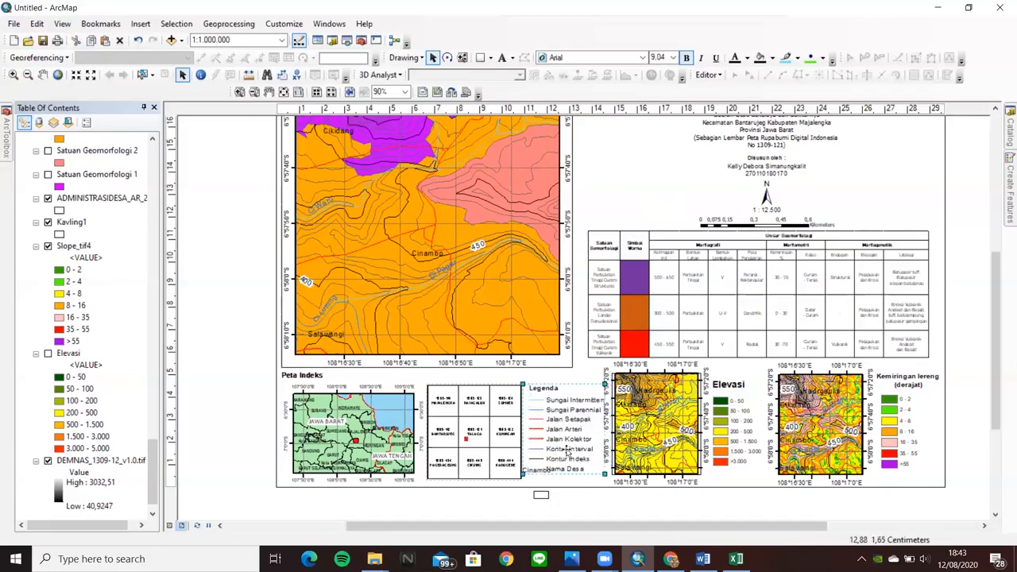
{"action": "left_click_drag", "start_coordinate": [567, 452], "coordinate": [564, 453]}
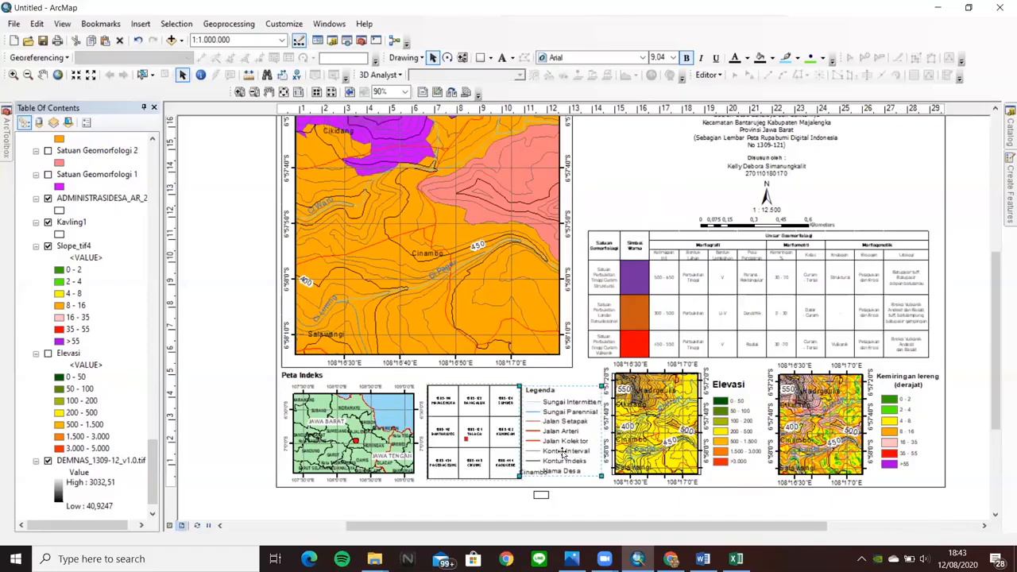
- Ungroup the Legenda group into separate elements, and shift the Nama Desa label right, clear of the Cinambo text
{"action": "right_click", "coordinate": [569, 446]}
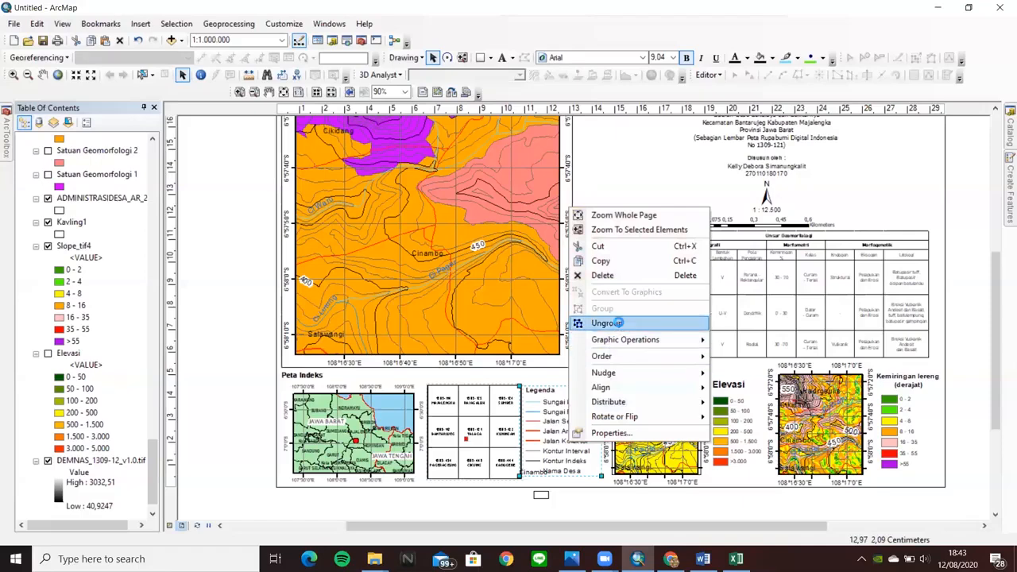
{"action": "left_click", "coordinate": [611, 323]}
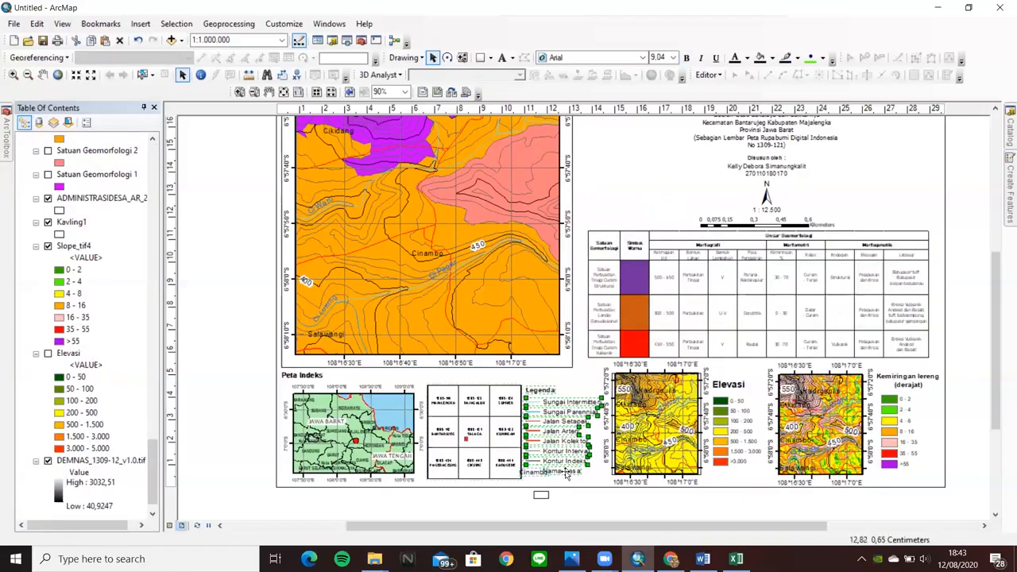
{"action": "right_click", "coordinate": [566, 477]}
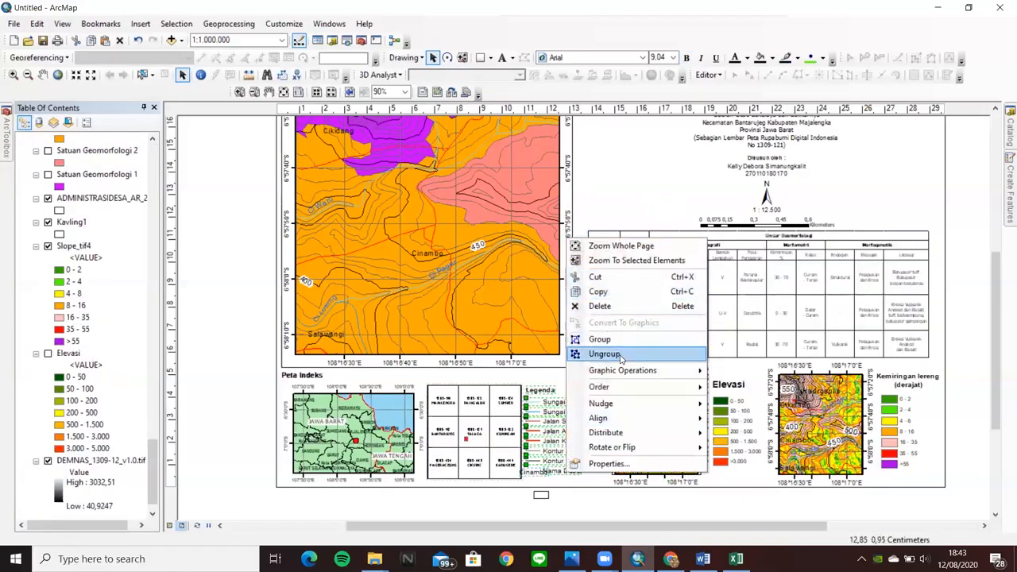
{"action": "left_click", "coordinate": [606, 354]}
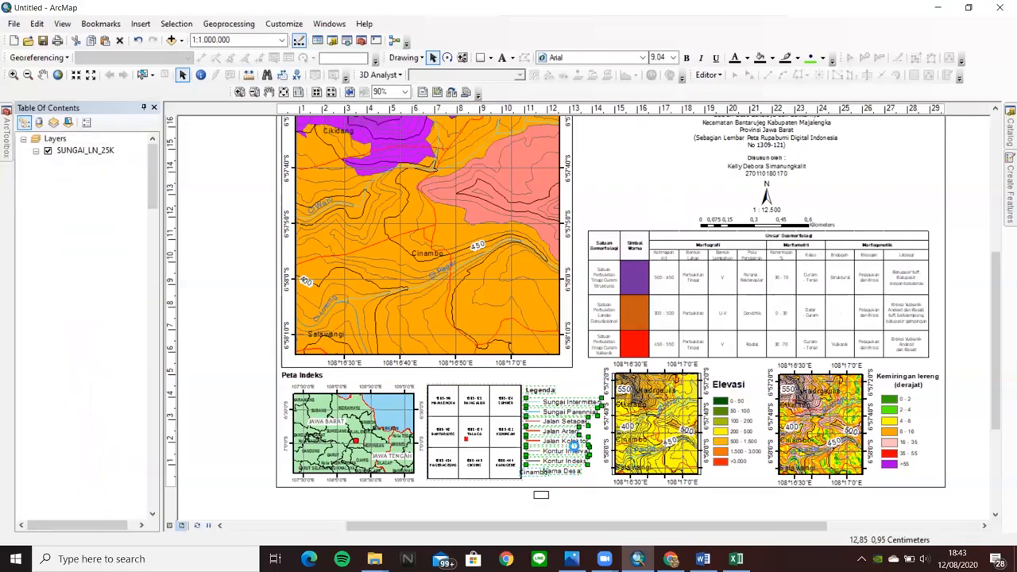
{"action": "left_click", "coordinate": [577, 472]}
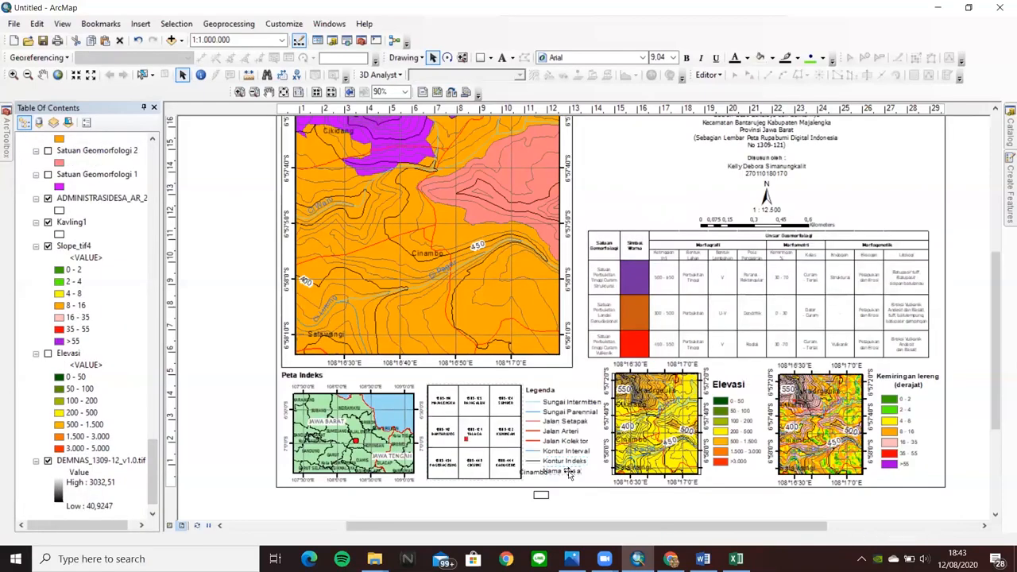
{"action": "left_click_drag", "start_coordinate": [577, 472], "coordinate": [574, 474]}
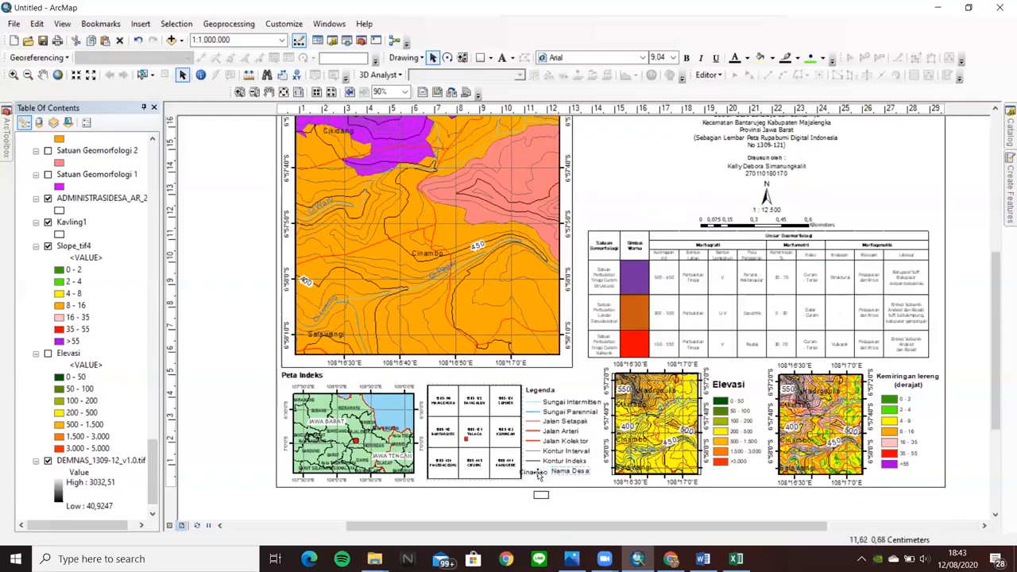
- Set the font size of the Cinambo legend text to 7
{"action": "left_click", "coordinate": [673, 58]}
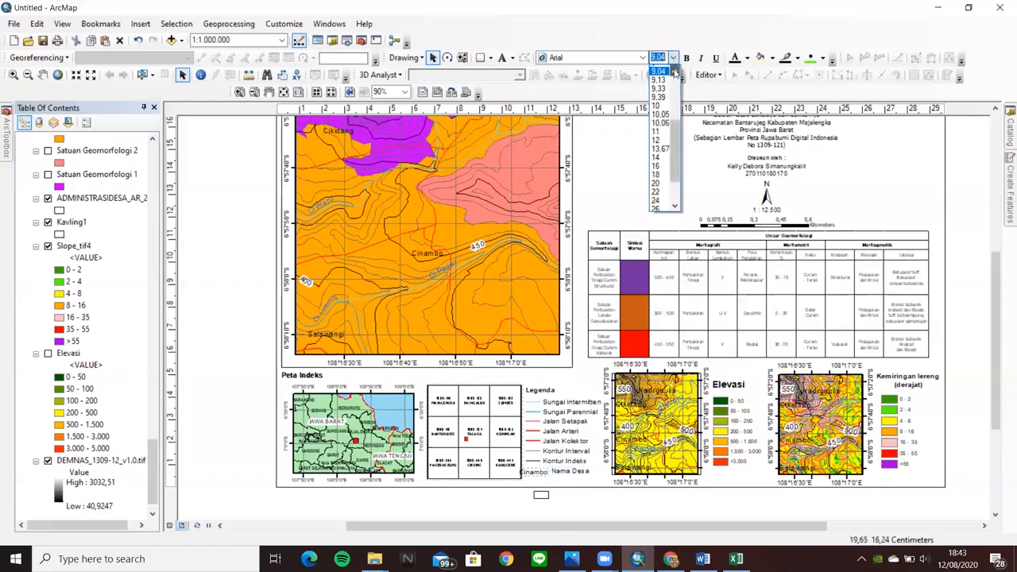
{"action": "scroll", "coordinate": [673, 70], "scroll_direction": "up", "scroll_amount": 5}
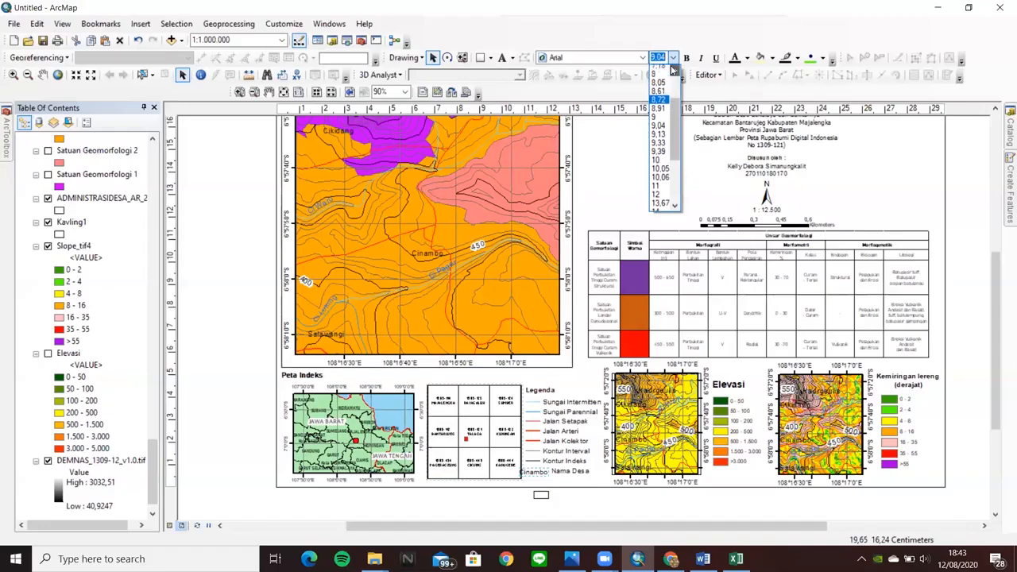
{"action": "left_click", "coordinate": [658, 70]}
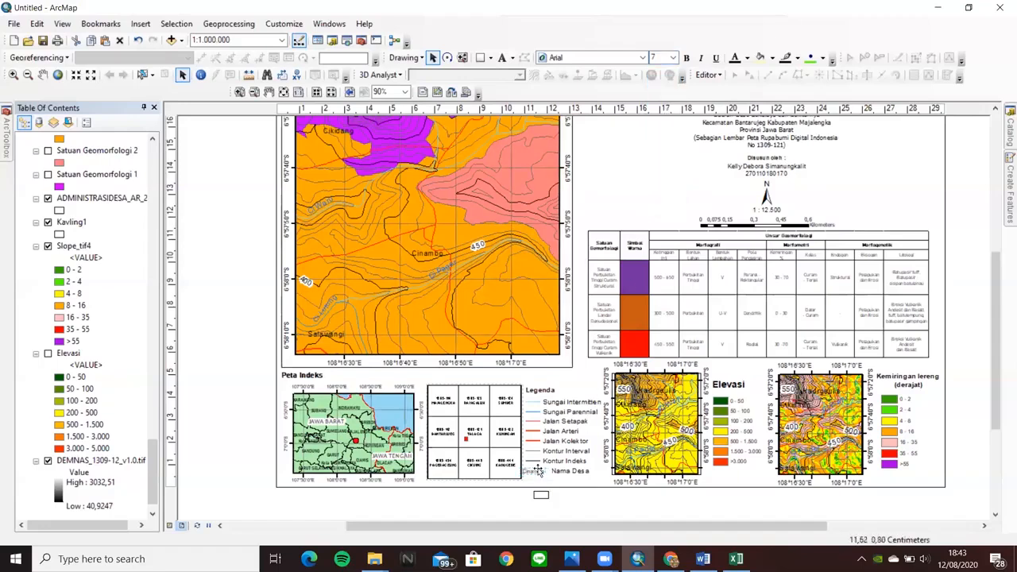
- Move the small box back to the Nama Desa row and center the Cinambo text inside it
{"action": "left_click", "coordinate": [545, 496]}
{"action": "left_click_drag", "start_coordinate": [549, 500], "coordinate": [548, 475]}
{"action": "left_click", "coordinate": [555, 488]}
{"action": "left_click", "coordinate": [541, 473]}
{"action": "left_click_drag", "start_coordinate": [543, 475], "coordinate": [545, 473]}
{"action": "left_click", "coordinate": [555, 502]}
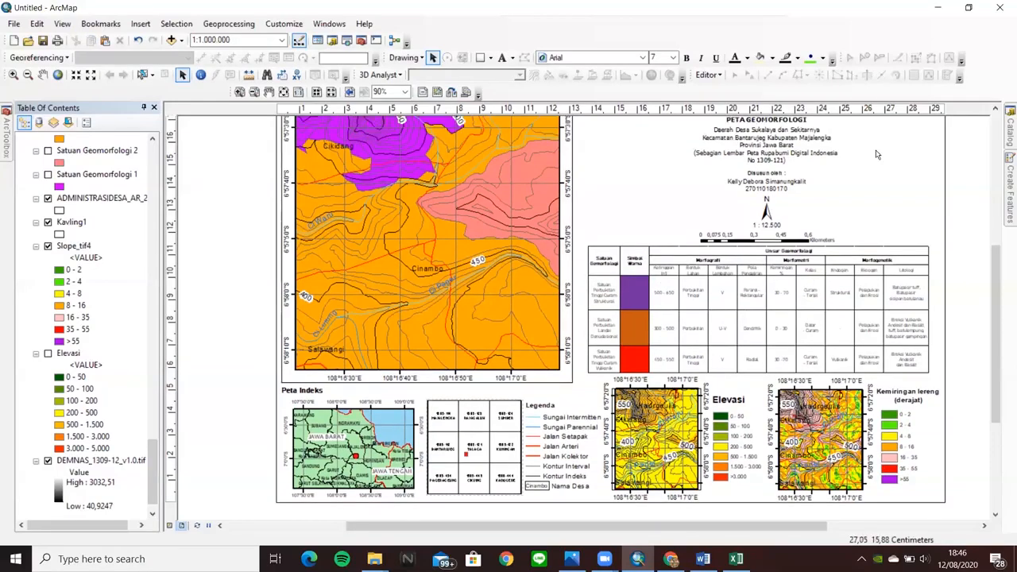
- Review the upper part of the layout, and browse the 3D Analyst Tools toolsets in ArcToolbox
{"action": "left_click", "coordinate": [994, 229]}
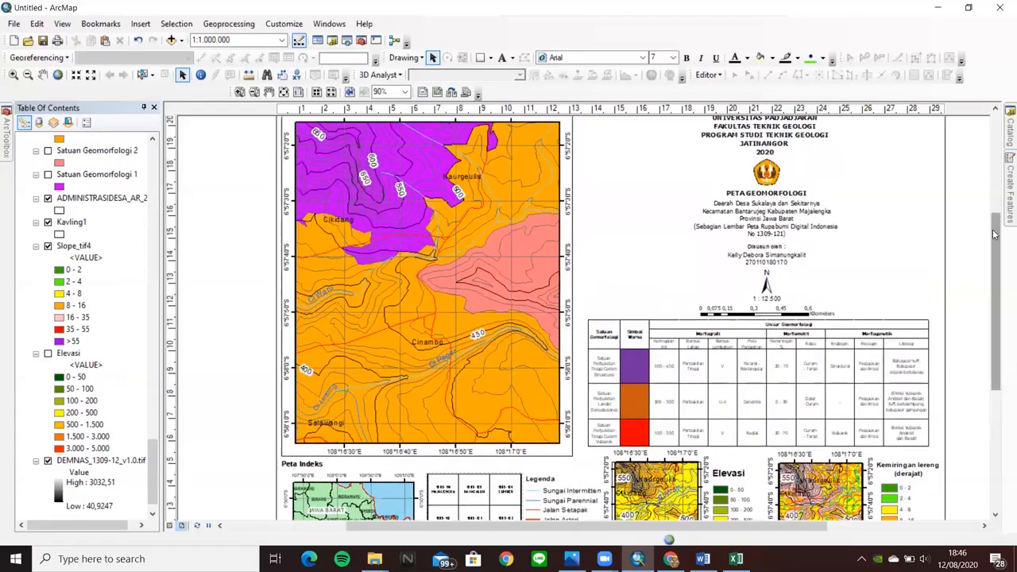
{"action": "left_click", "coordinate": [997, 246]}
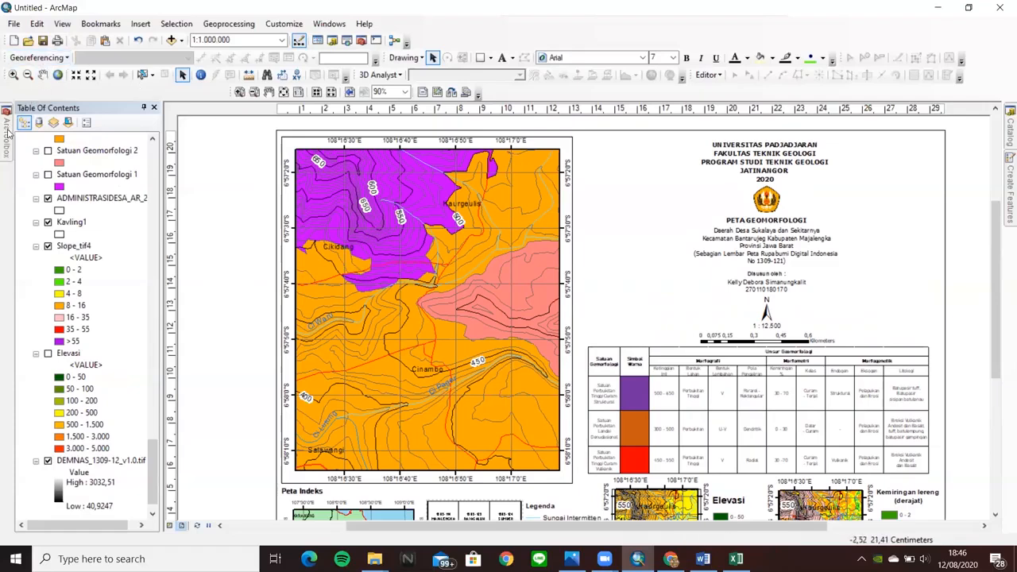
{"action": "mouse_move", "coordinate": [8, 131]}
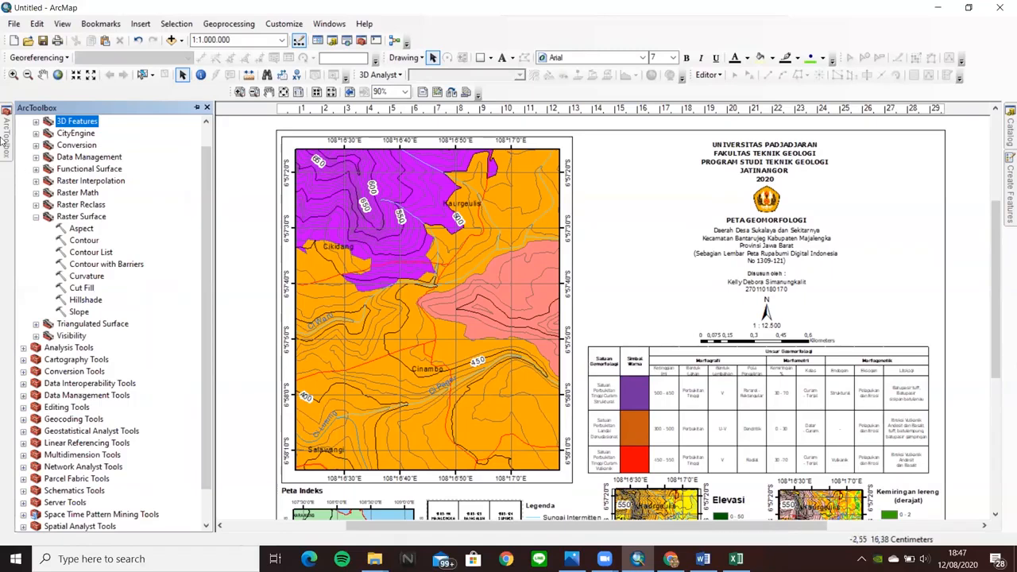
{"action": "scroll", "coordinate": [33, 127], "scroll_direction": "up", "scroll_amount": 1}
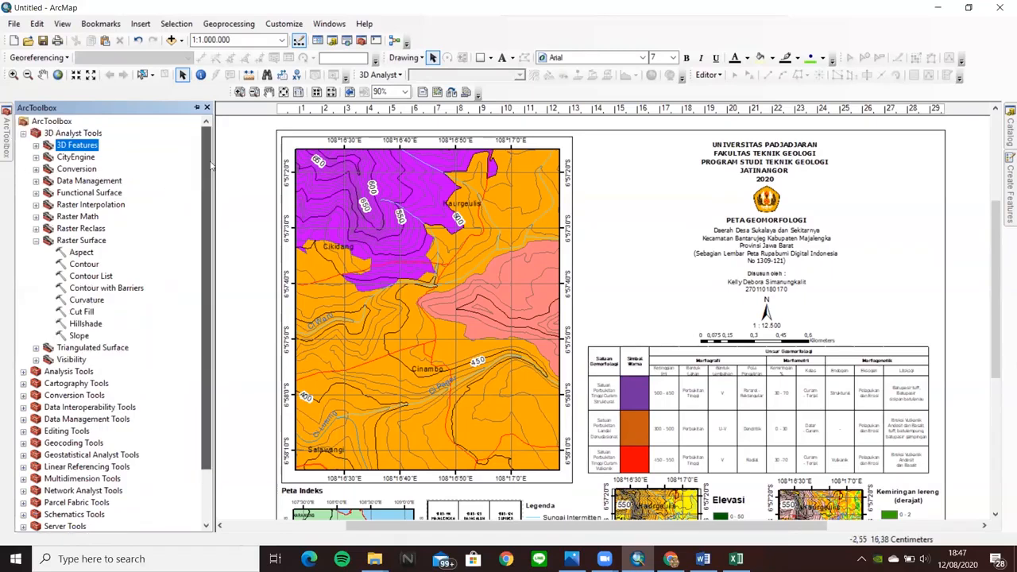
{"action": "double_click", "coordinate": [33, 134]}
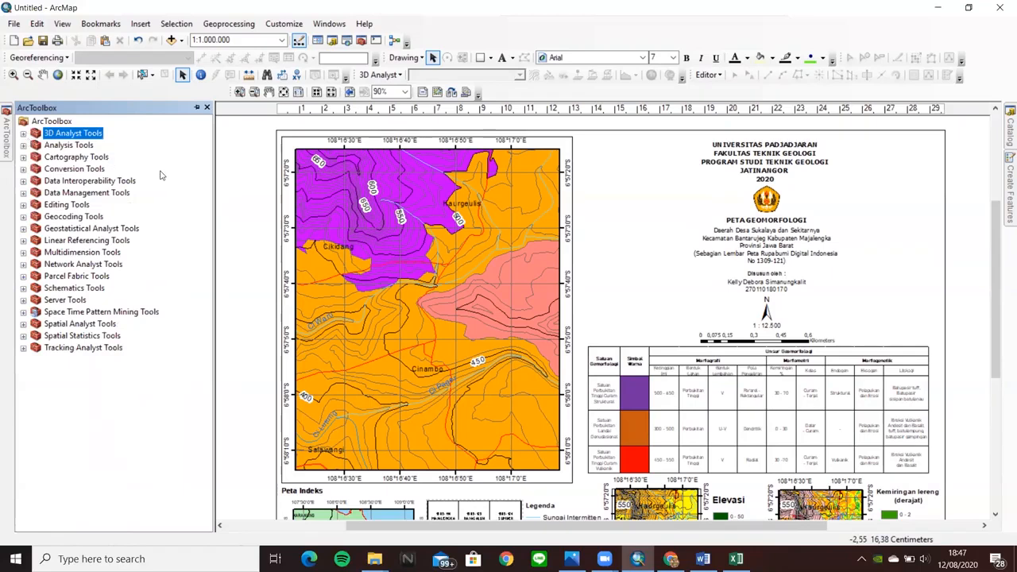
{"action": "left_click", "coordinate": [23, 133]}
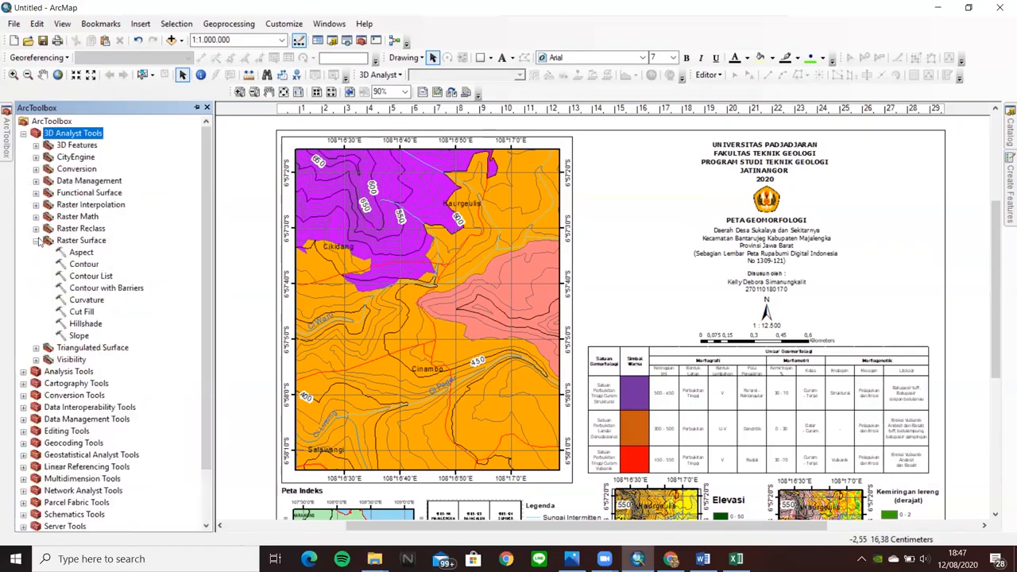
{"action": "left_click", "coordinate": [23, 134]}
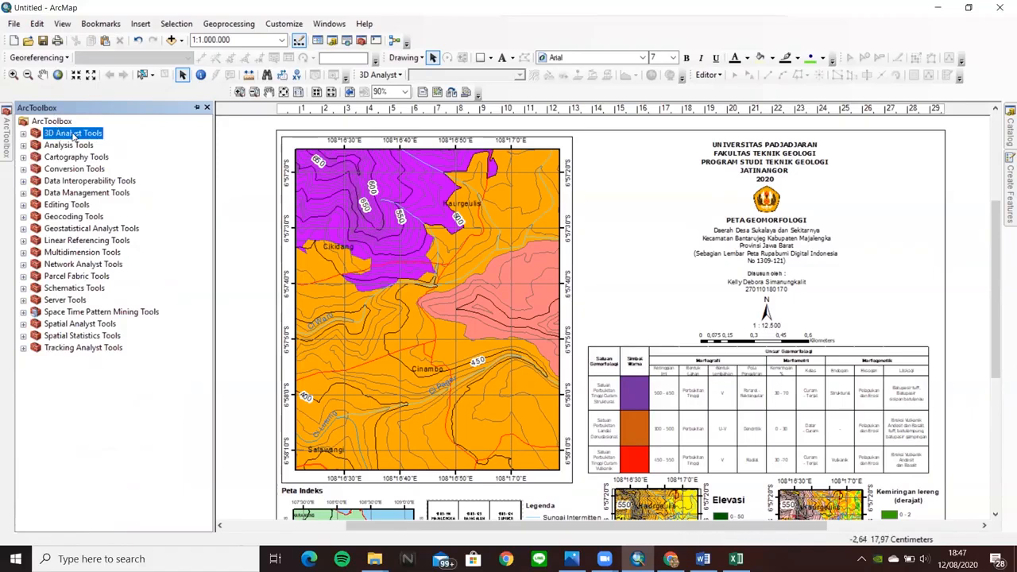
{"action": "left_click", "coordinate": [23, 133]}
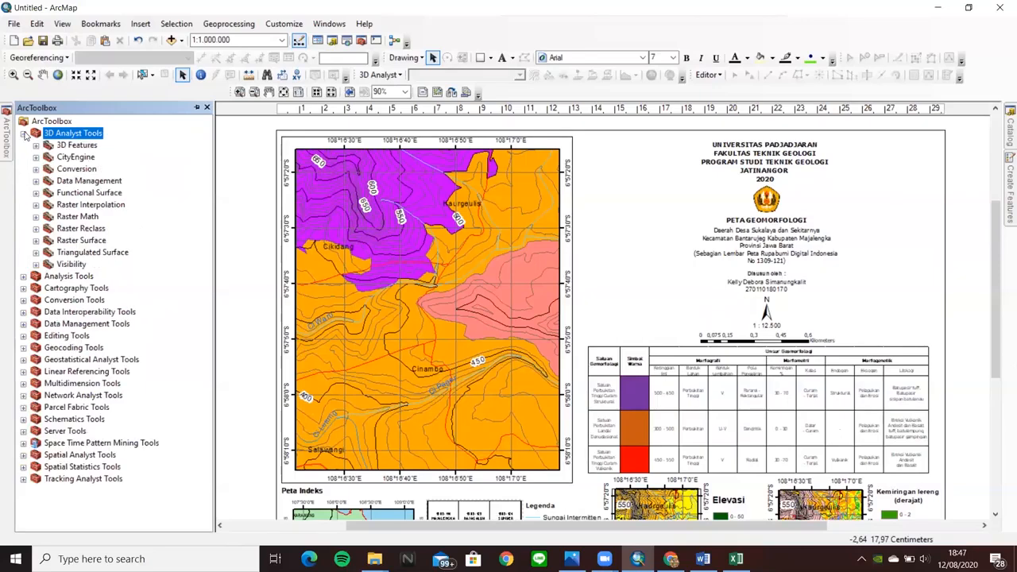
- Open the Hillshade tool from the Raster Surface toolset and choose DEMNAS_1309-12_v1.0.tif as the input raster
{"action": "left_click", "coordinate": [36, 241]}
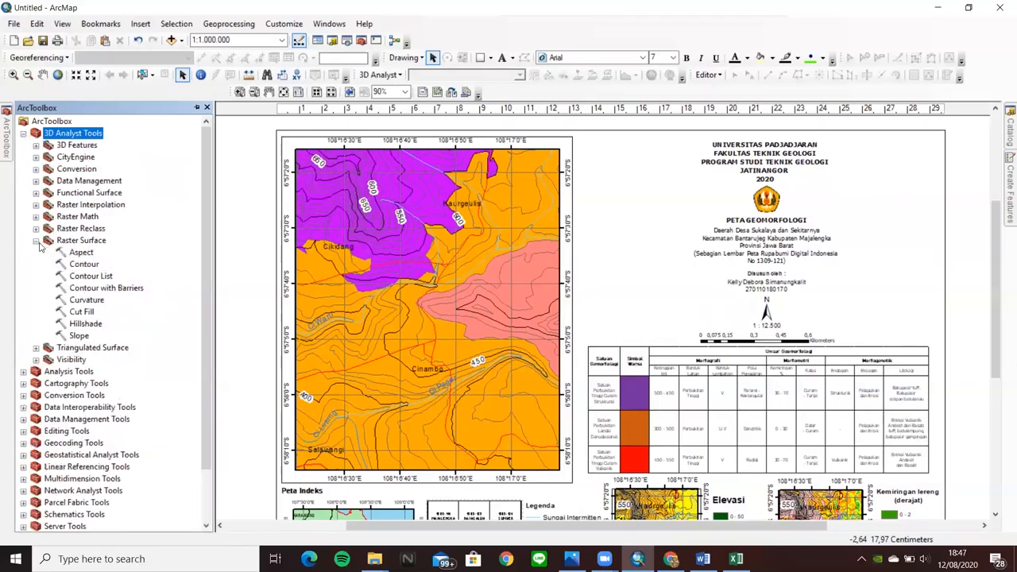
{"action": "left_click", "coordinate": [89, 324]}
{"action": "double_click", "coordinate": [97, 324]}
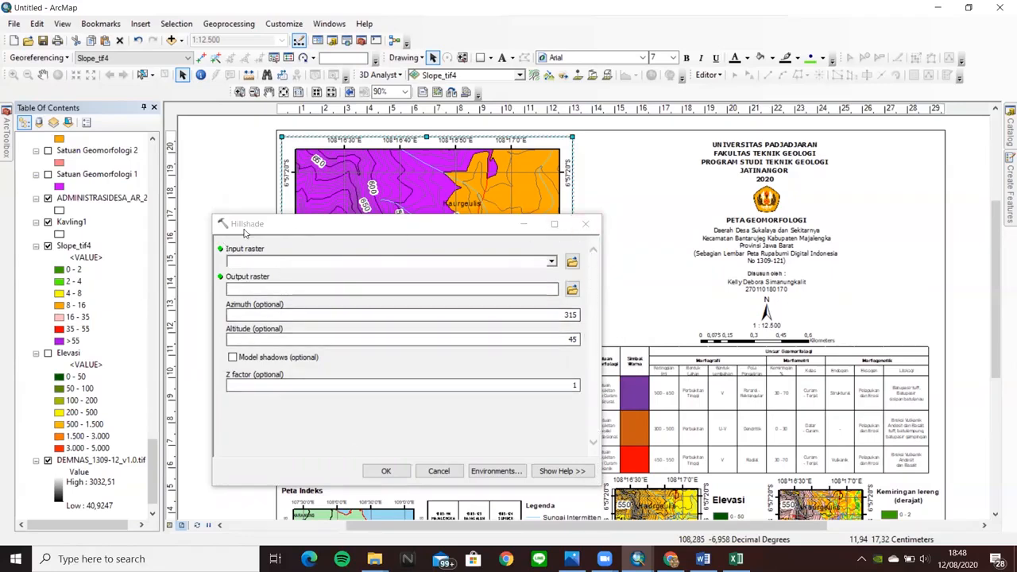
{"action": "left_click", "coordinate": [552, 263]}
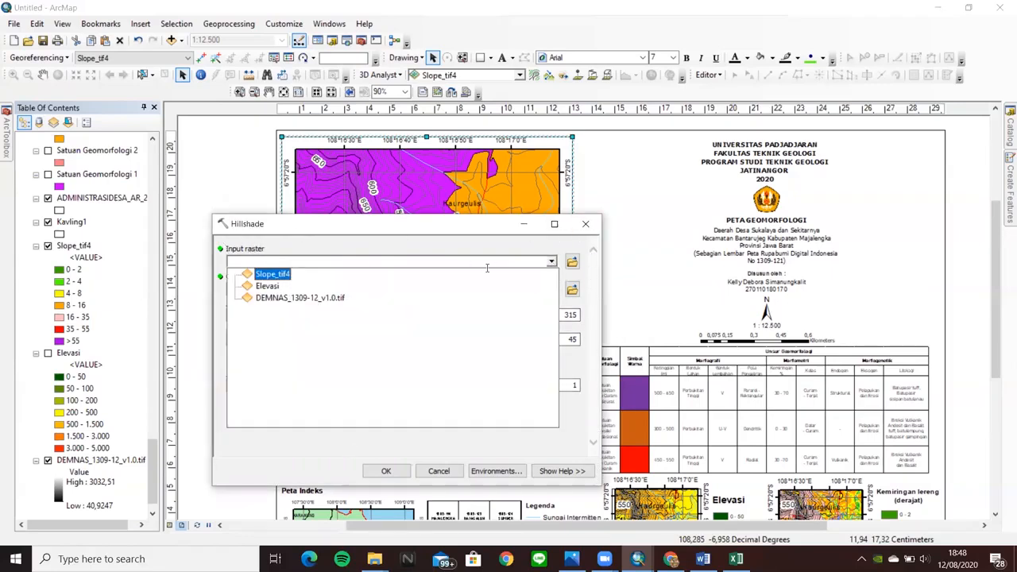
{"action": "left_click", "coordinate": [347, 298]}
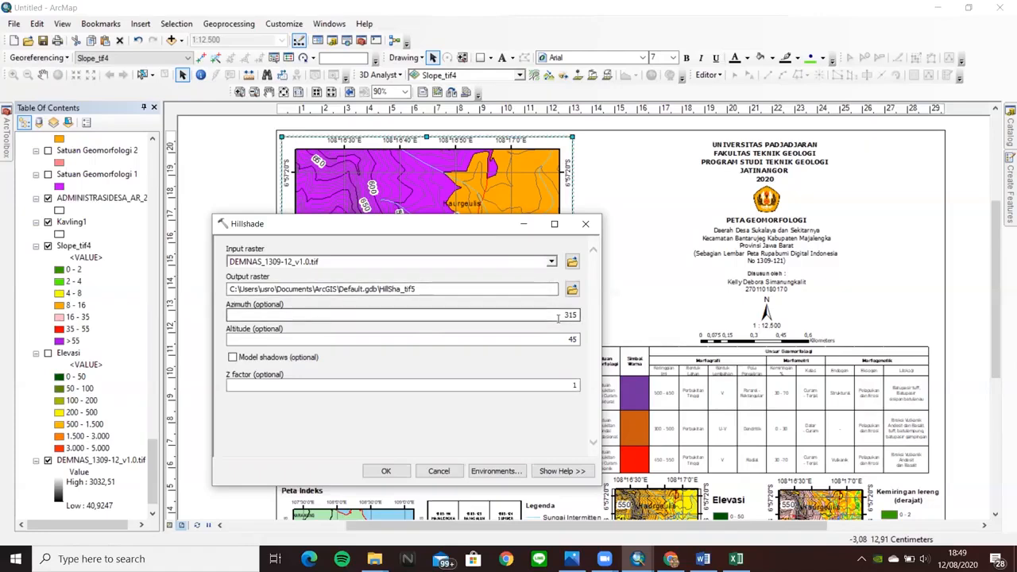
- Set the hillshade azimuth to 45, replace the Z factor with a small decimal value, and run the tool
{"action": "left_click_drag", "start_coordinate": [565, 317], "coordinate": [627, 320]}
{"action": "key", "text": "BackSpace"}
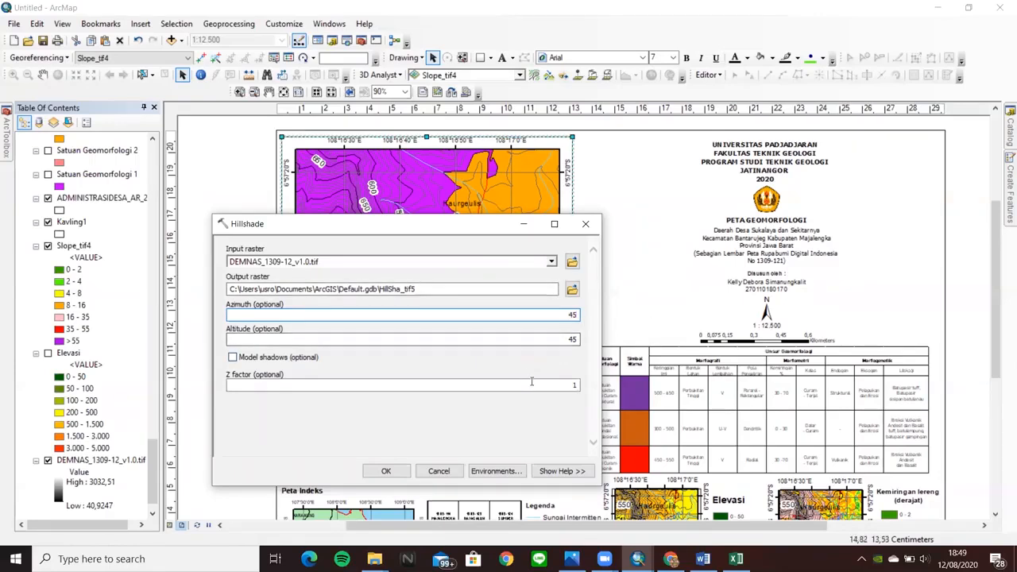
{"action": "left_click_drag", "start_coordinate": [566, 389], "coordinate": [595, 390]}
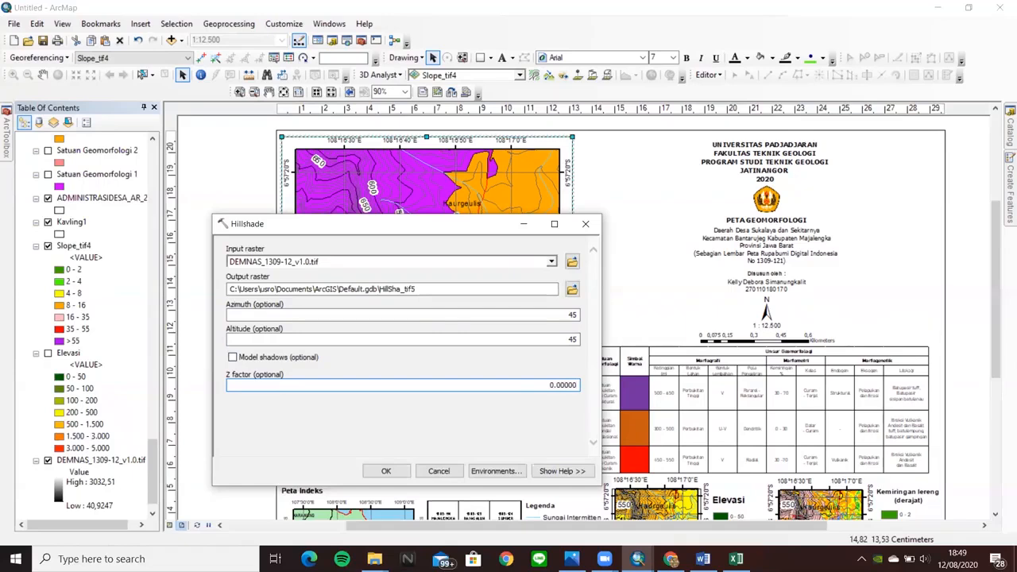
{"action": "type", "text": "2"}
{"action": "left_click", "coordinate": [386, 470]}
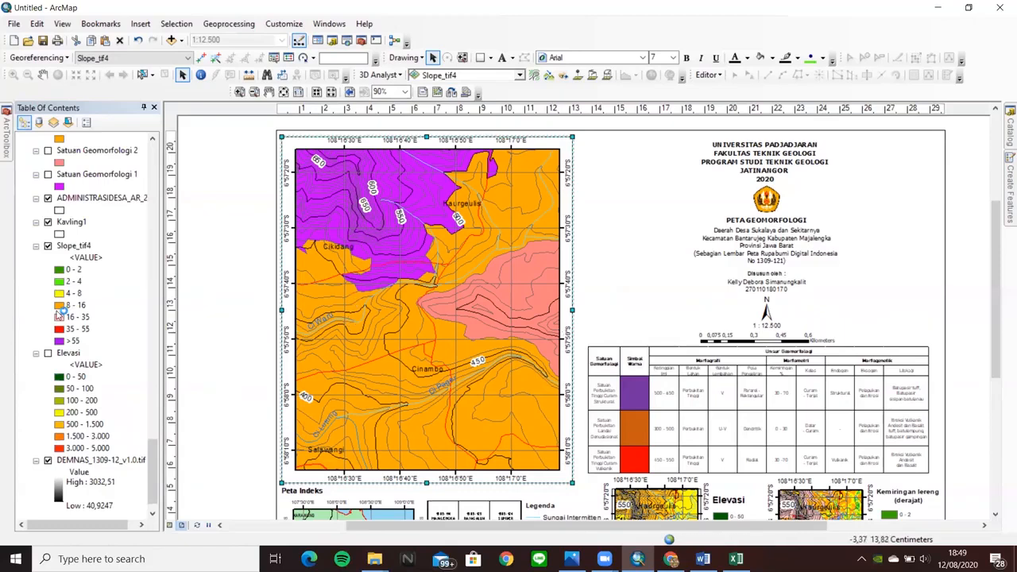
- Hide the three Satuan Geomorfologi layers and the Slope_tif4 and DEMNAS_1309-12_v1.0.tif rasters in the main map
{"action": "scroll", "coordinate": [49, 309], "scroll_direction": "up", "scroll_amount": 5}
{"action": "scroll", "coordinate": [63, 298], "scroll_direction": "up", "scroll_amount": 20}
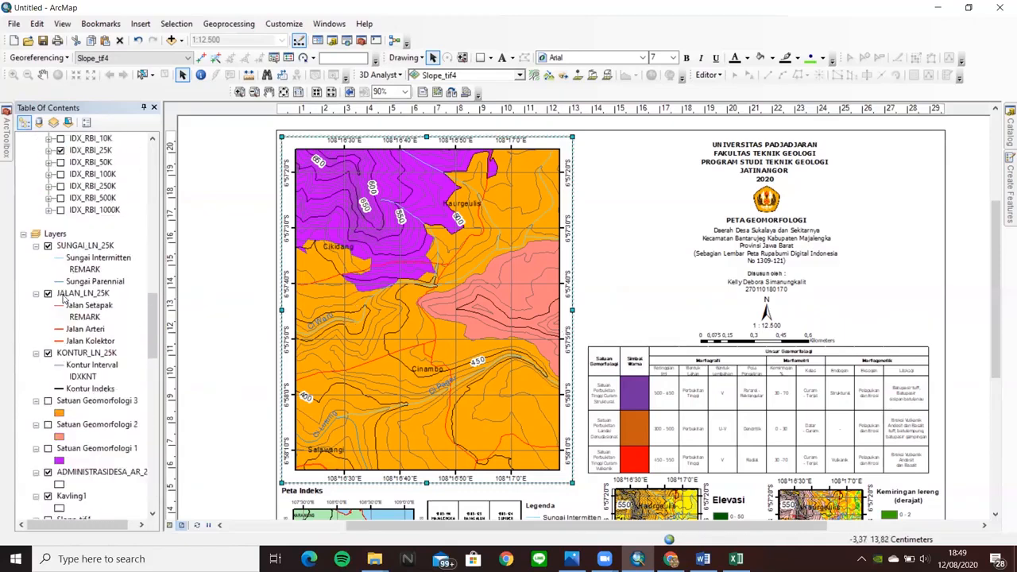
{"action": "scroll", "coordinate": [64, 301], "scroll_direction": "up", "scroll_amount": 10}
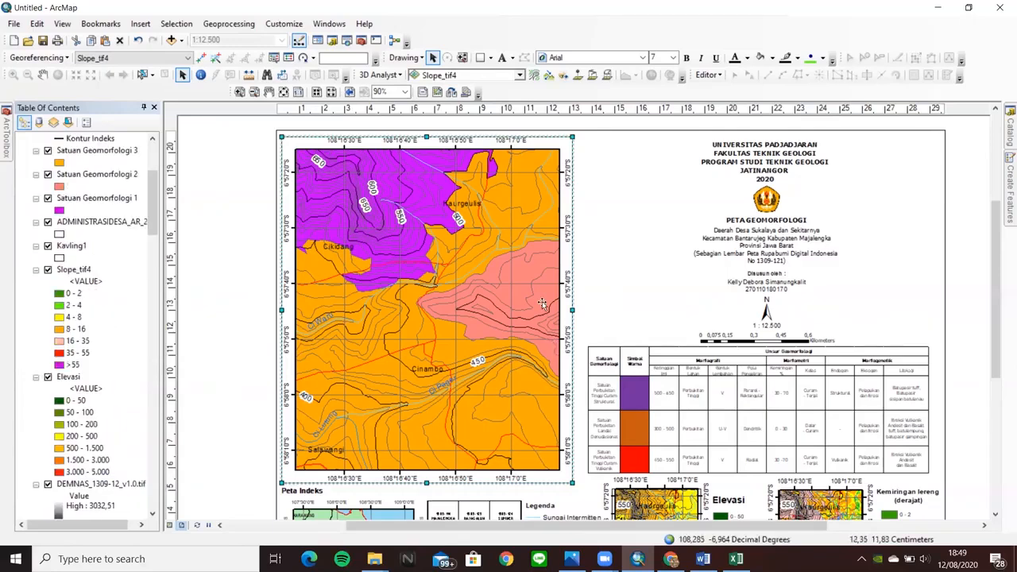
{"action": "scroll", "coordinate": [87, 294], "scroll_direction": "up", "scroll_amount": 5}
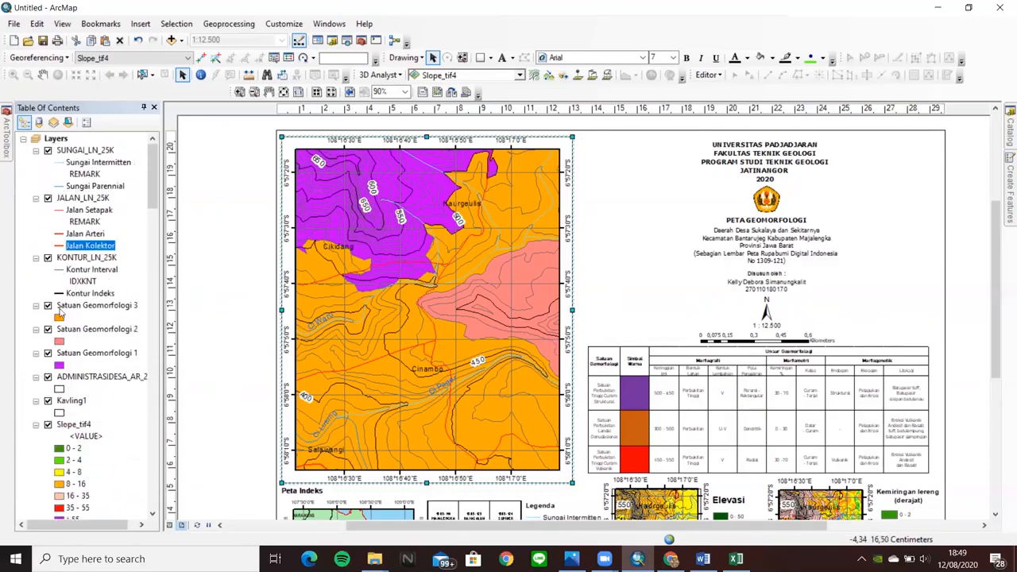
{"action": "left_click", "coordinate": [48, 305]}
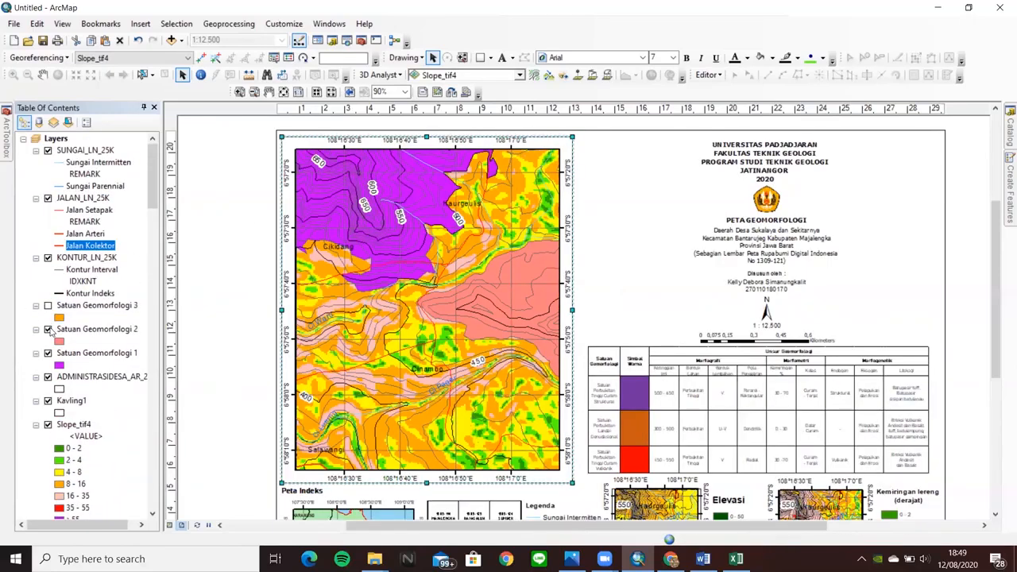
{"action": "left_click", "coordinate": [48, 329]}
{"action": "left_click", "coordinate": [47, 353]}
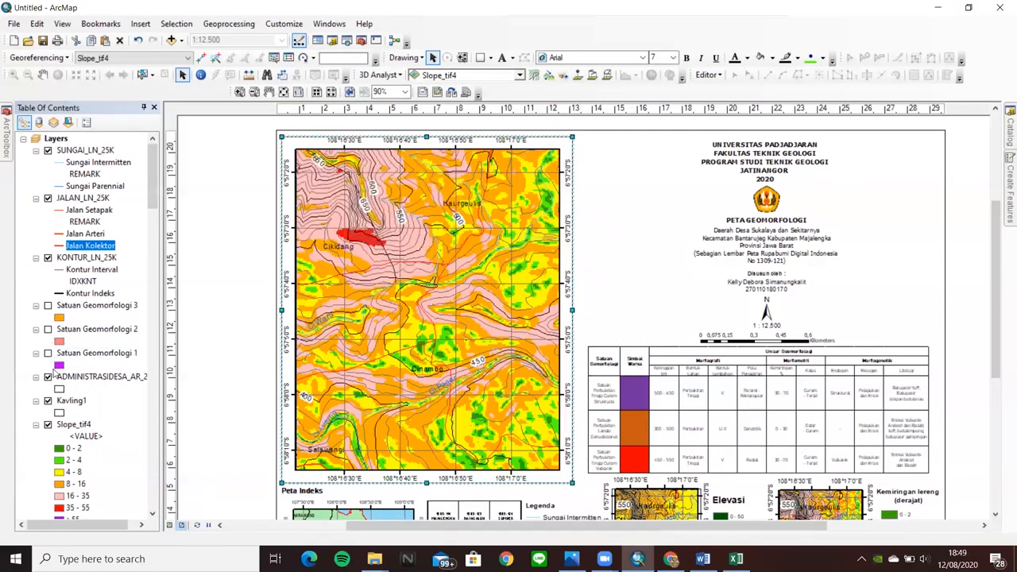
{"action": "left_click", "coordinate": [48, 429]}
{"action": "scroll", "coordinate": [108, 426], "scroll_direction": "down", "scroll_amount": 6}
{"action": "left_click", "coordinate": [47, 425]}
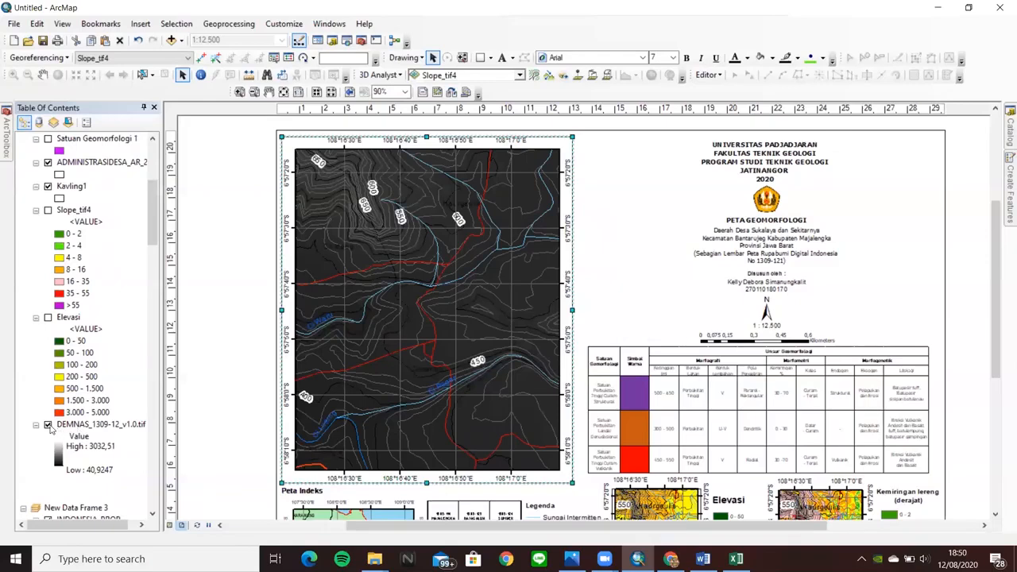
{"action": "left_click", "coordinate": [48, 425]}
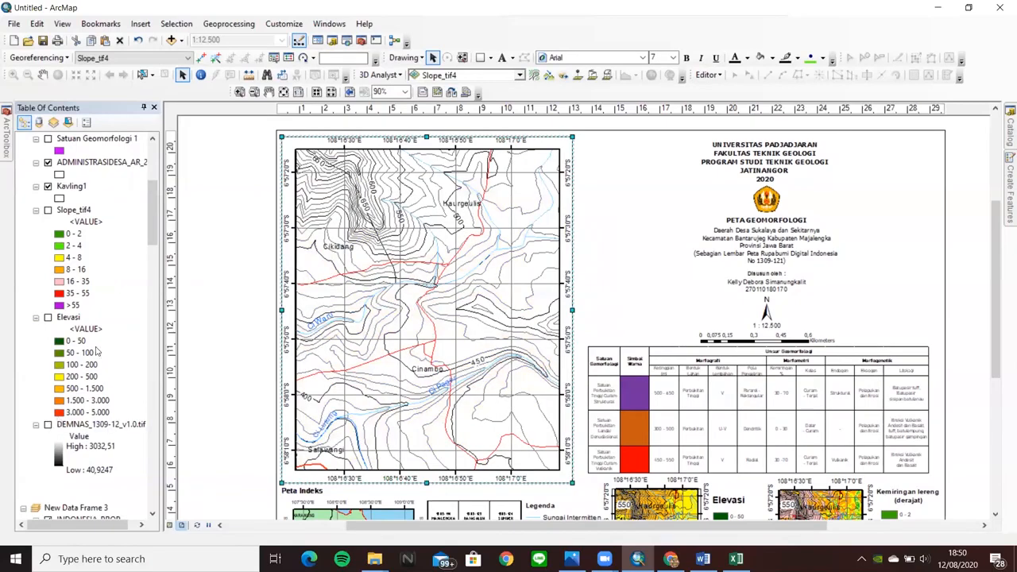
- Turn the Satuan Geomorfologi 1, 2 and 3 layers back on above the hillshade
{"action": "scroll", "coordinate": [88, 333], "scroll_direction": "up", "scroll_amount": 6}
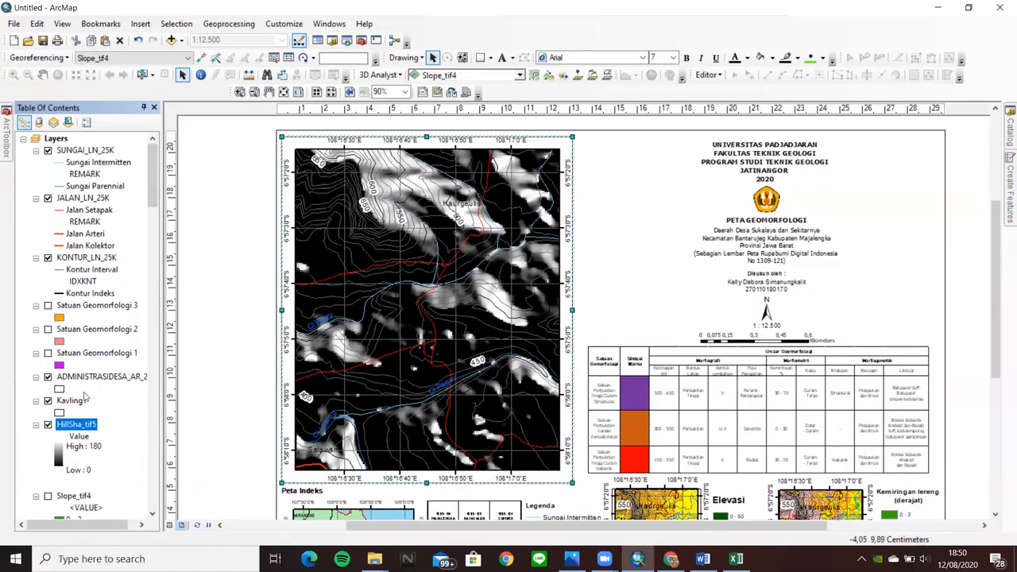
{"action": "left_click", "coordinate": [48, 353]}
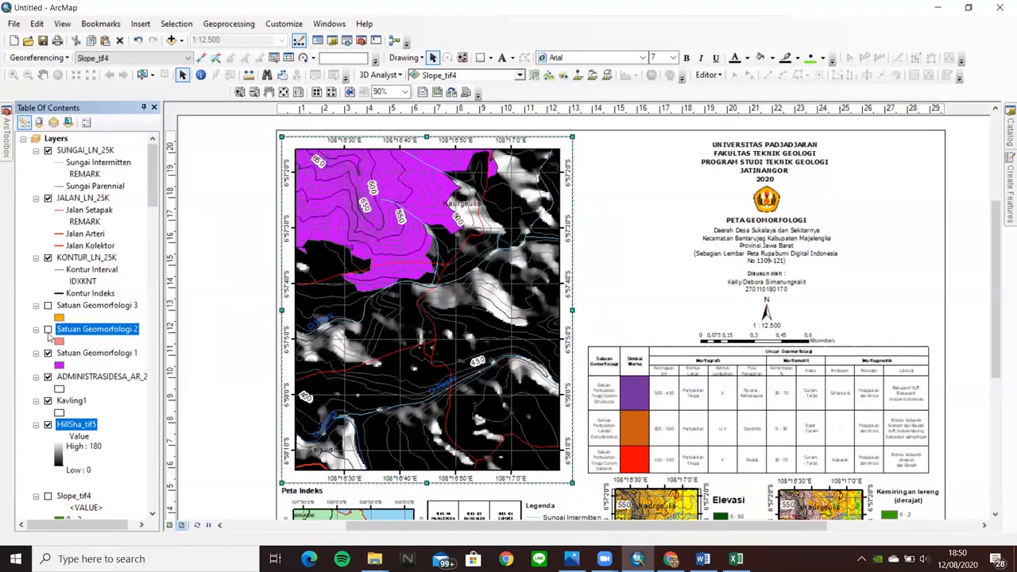
{"action": "left_click", "coordinate": [47, 329]}
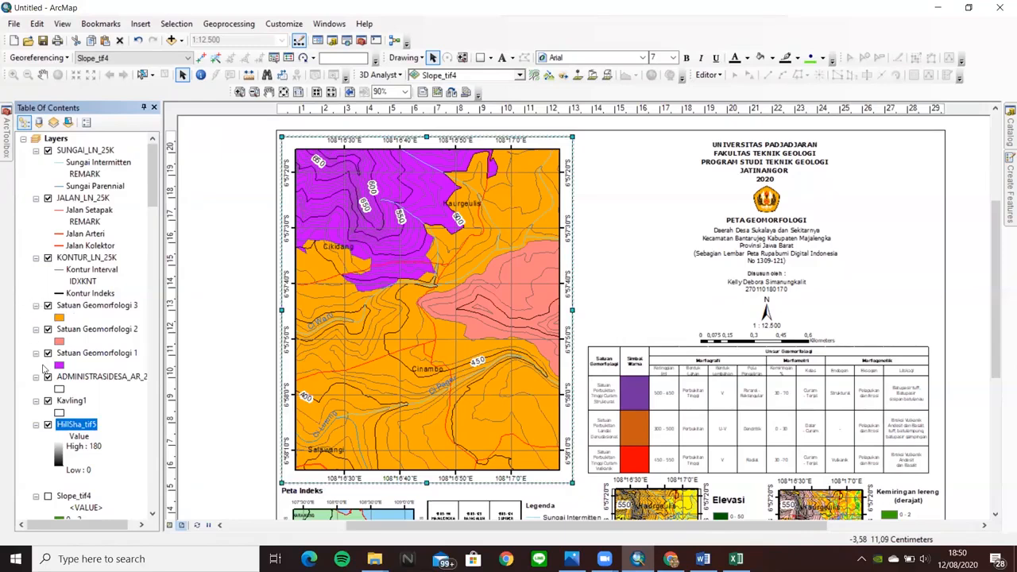
- Set the display transparency of the Satuan Geomorfologi 3 layer to 25%
{"action": "left_click", "coordinate": [98, 308]}
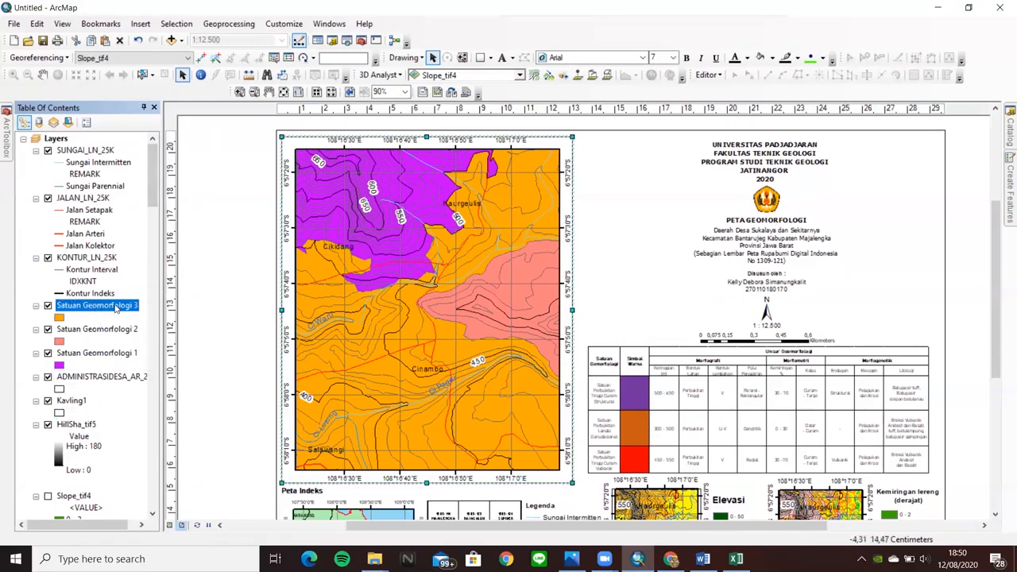
{"action": "left_click", "coordinate": [114, 306]}
{"action": "left_click", "coordinate": [124, 327]}
{"action": "right_click", "coordinate": [114, 311]}
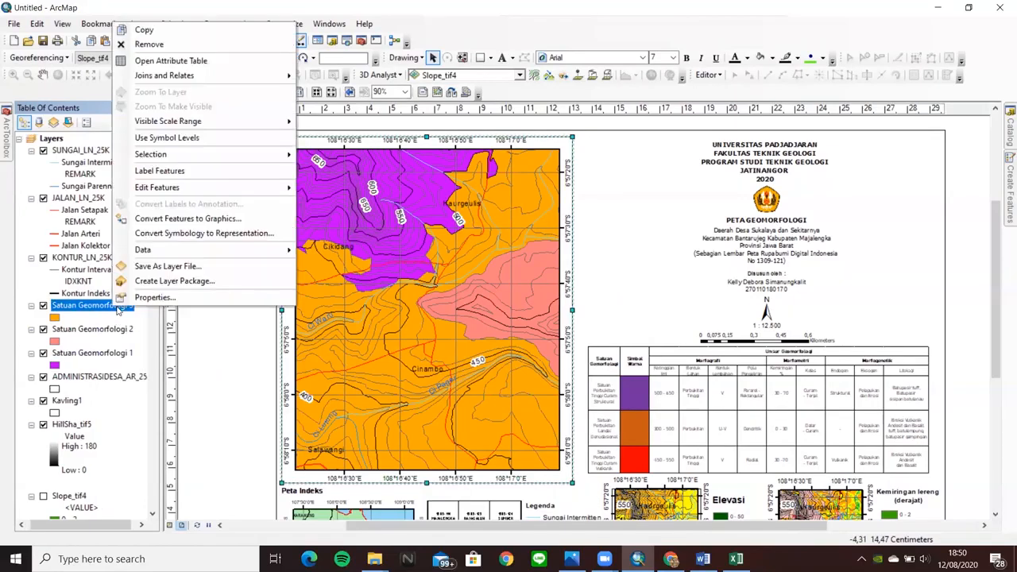
{"action": "left_click", "coordinate": [159, 299]}
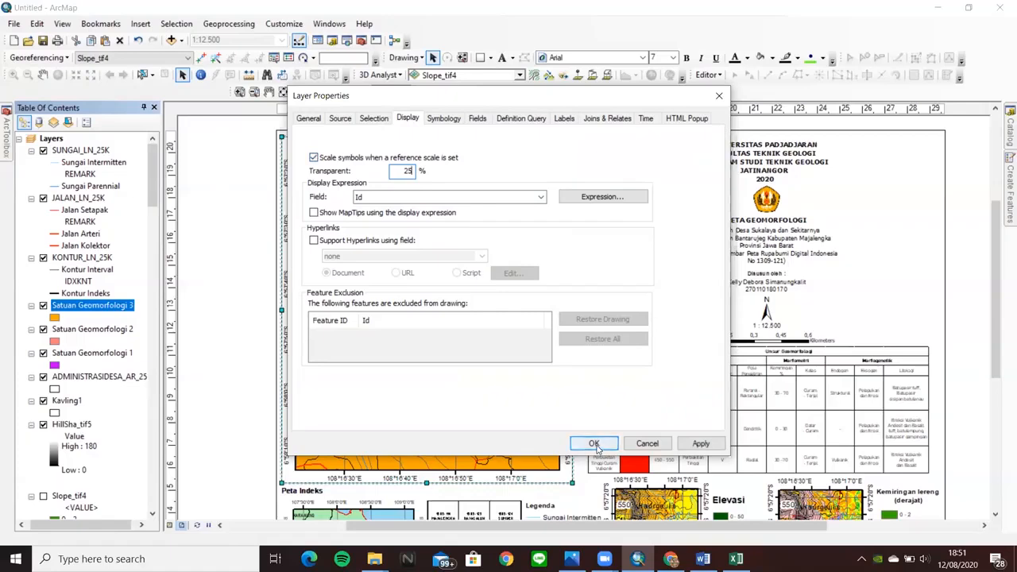
{"action": "left_click", "coordinate": [604, 442]}
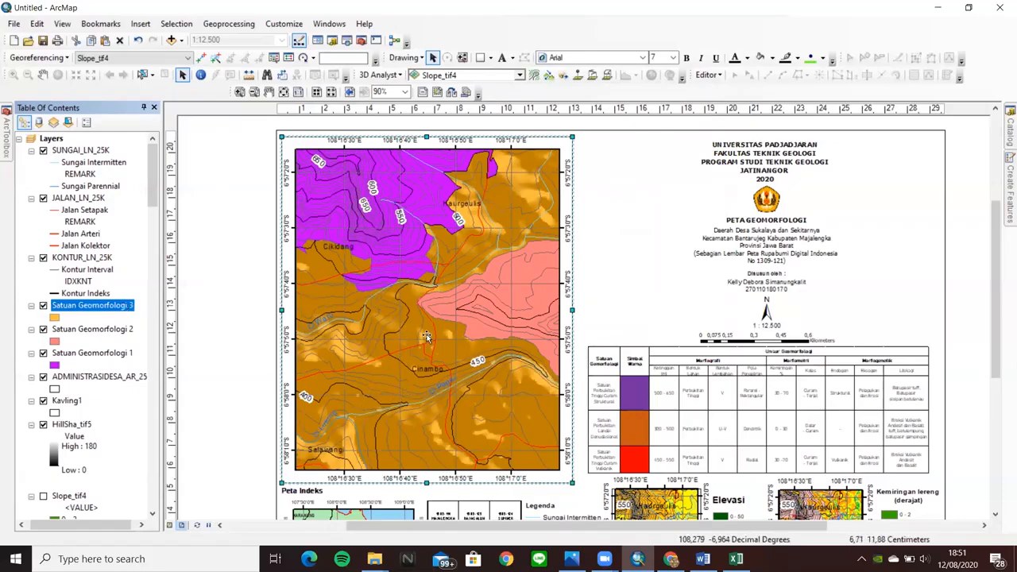
- Set the display transparency of the Satuan Geomorfologi 2 layer to 25%
{"action": "left_click", "coordinate": [83, 331]}
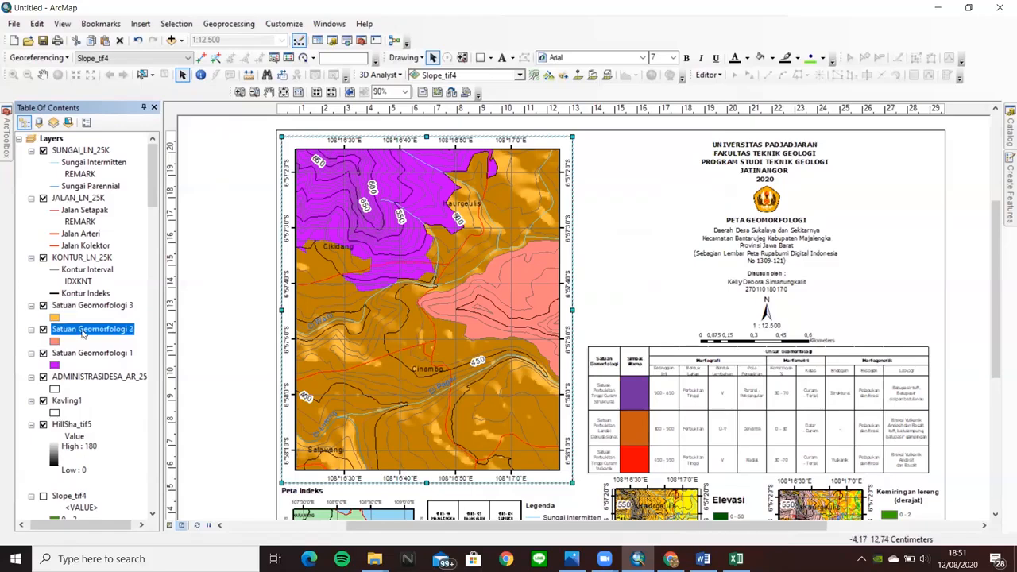
{"action": "right_click", "coordinate": [83, 334]}
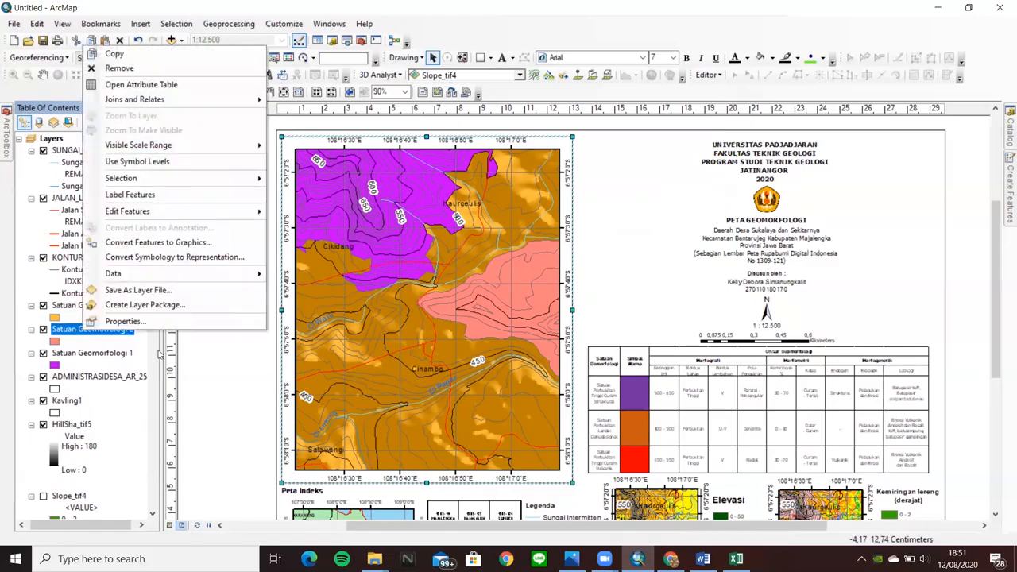
{"action": "left_click", "coordinate": [163, 320]}
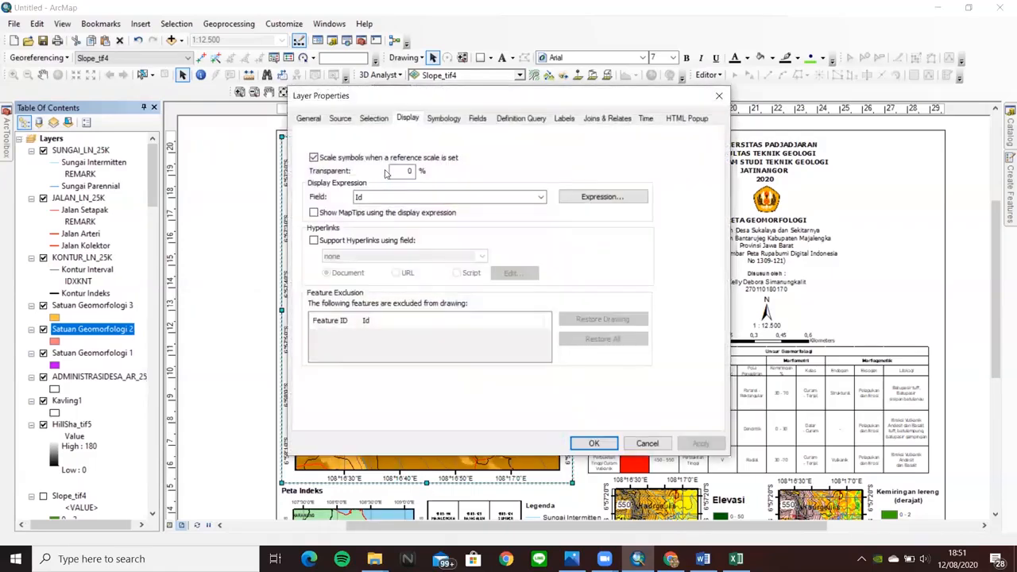
{"action": "type", "text": "25"}
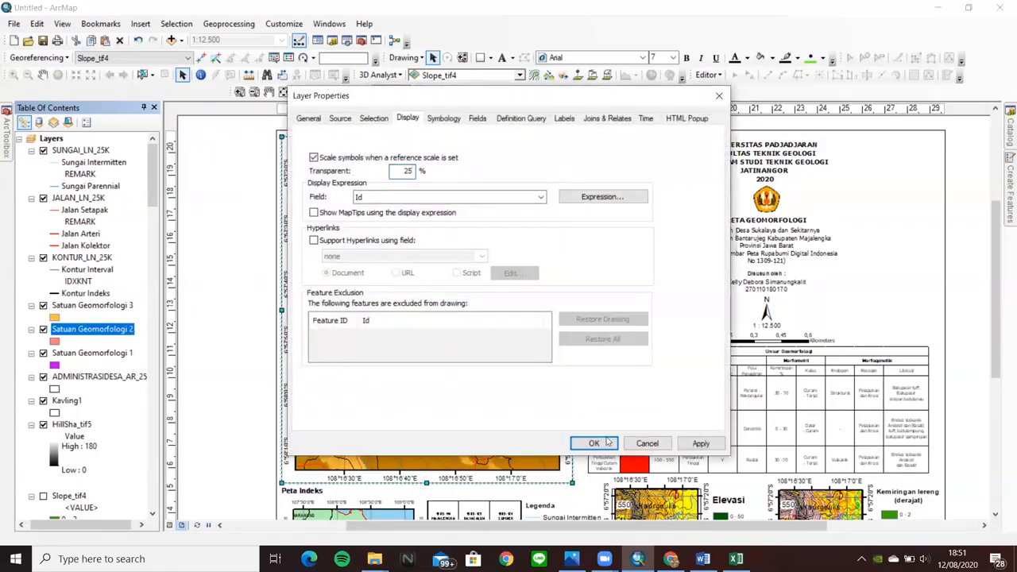
{"action": "left_click", "coordinate": [595, 444]}
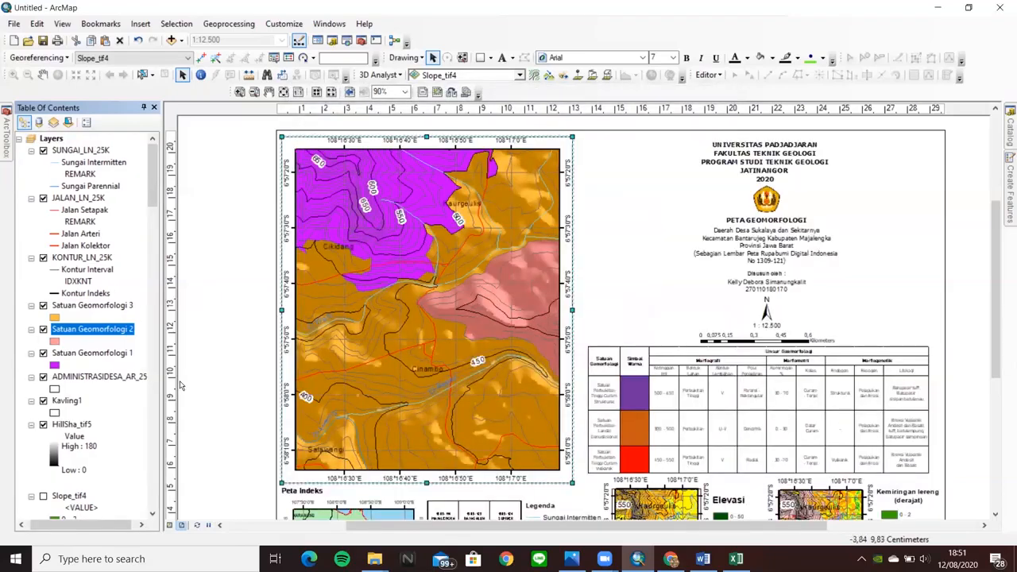
- Set the display transparency of the Satuan Geomorfologi 1 layer to 25%
{"action": "left_click", "coordinate": [96, 379]}
{"action": "right_click", "coordinate": [97, 382]}
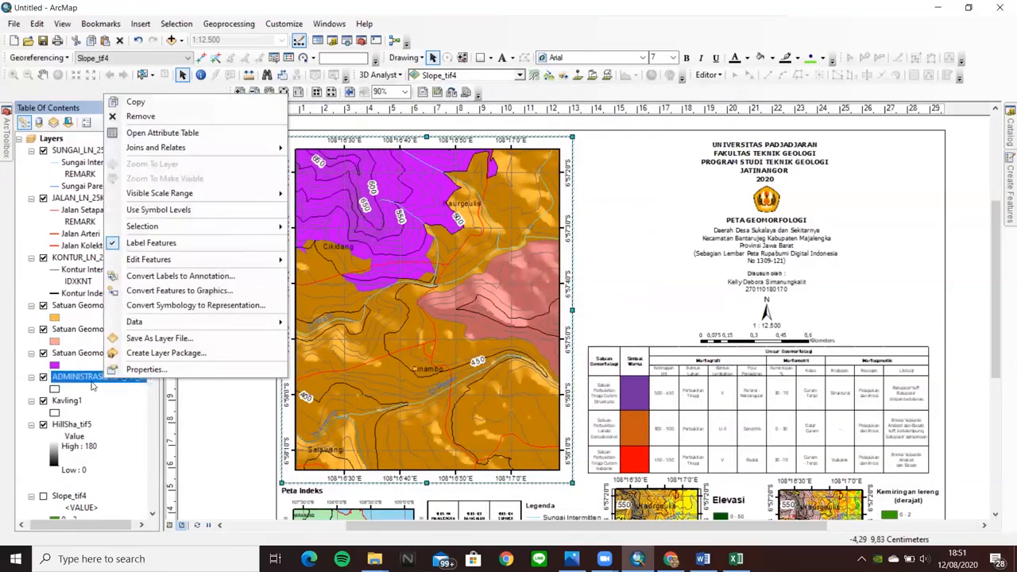
{"action": "left_click", "coordinate": [94, 357]}
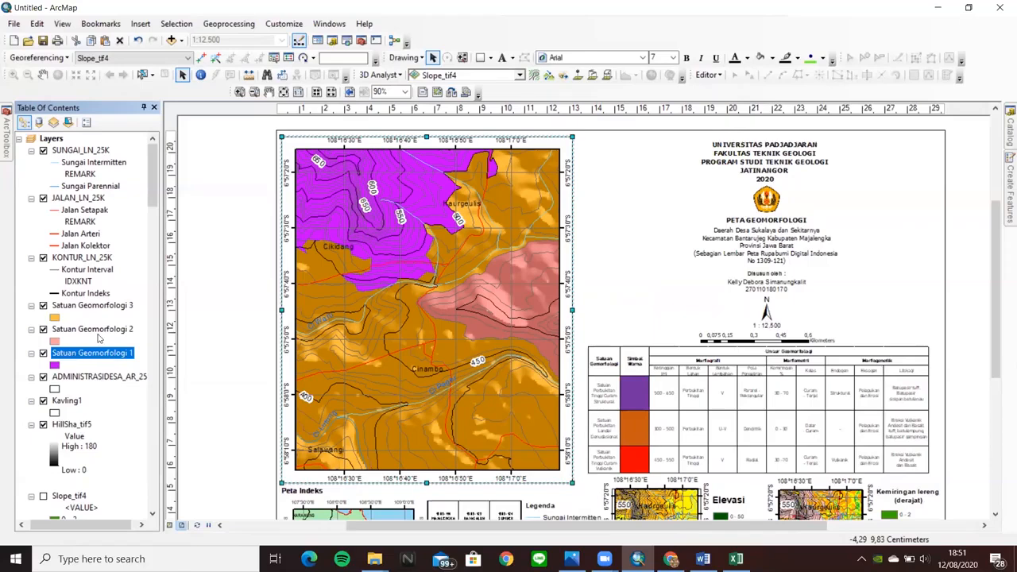
{"action": "right_click", "coordinate": [108, 359]}
{"action": "left_click", "coordinate": [189, 352]}
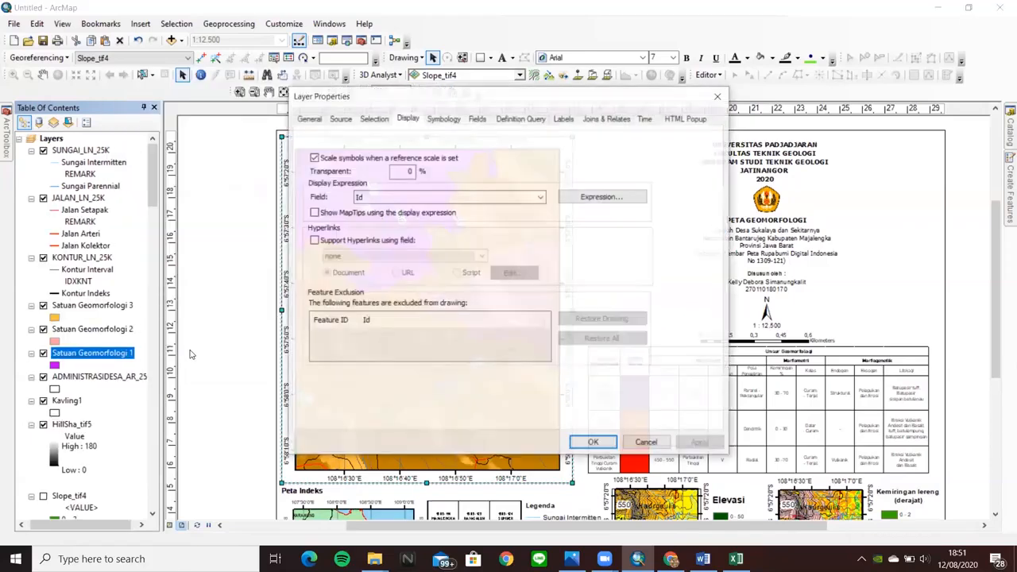
{"action": "key", "text": "BackSpace"}
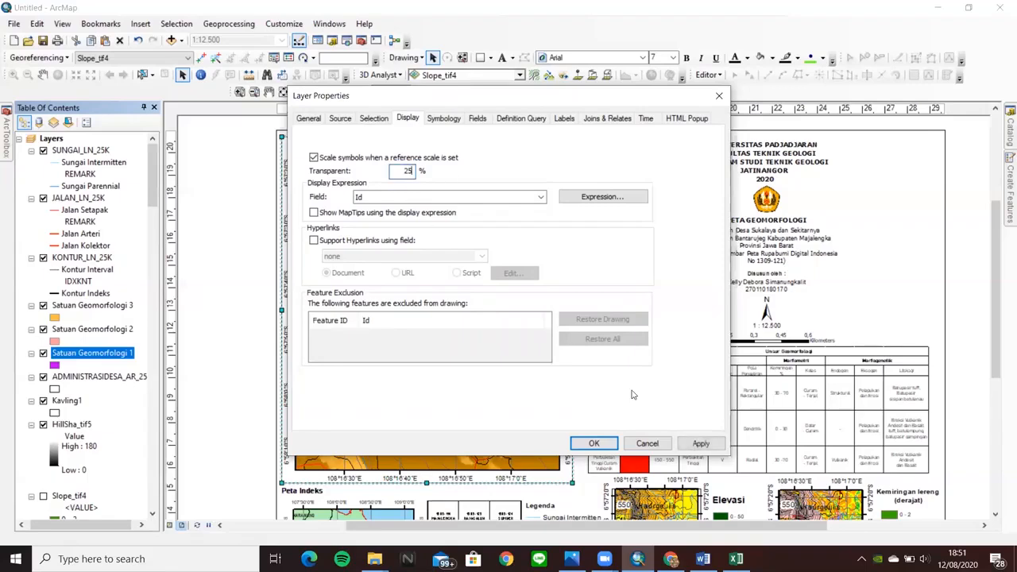
{"action": "left_click", "coordinate": [593, 444]}
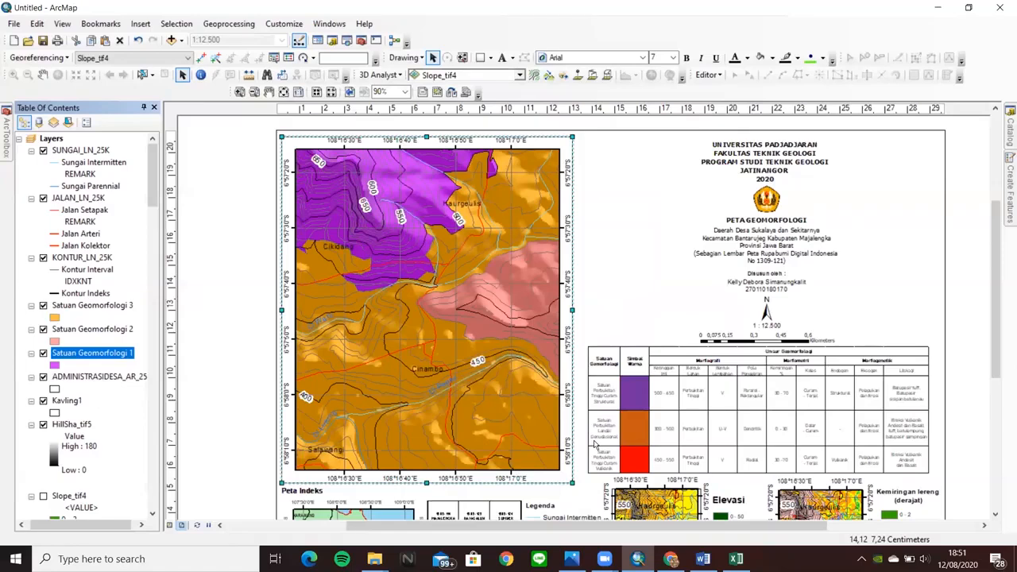
- Deselect the main map and review the whole layout, including the sheet index frame, Legenda, and Elevasi and Kemiringan lereng maps
{"action": "left_click", "coordinate": [681, 262]}
{"action": "left_click_drag", "start_coordinate": [1002, 291], "coordinate": [1001, 340]}
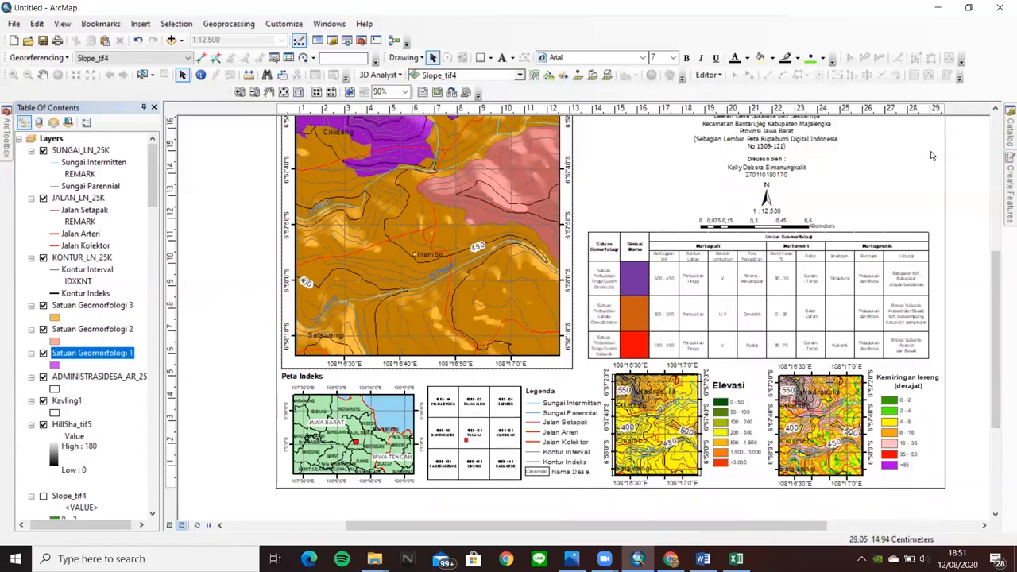
{"action": "left_click", "coordinate": [483, 412]}
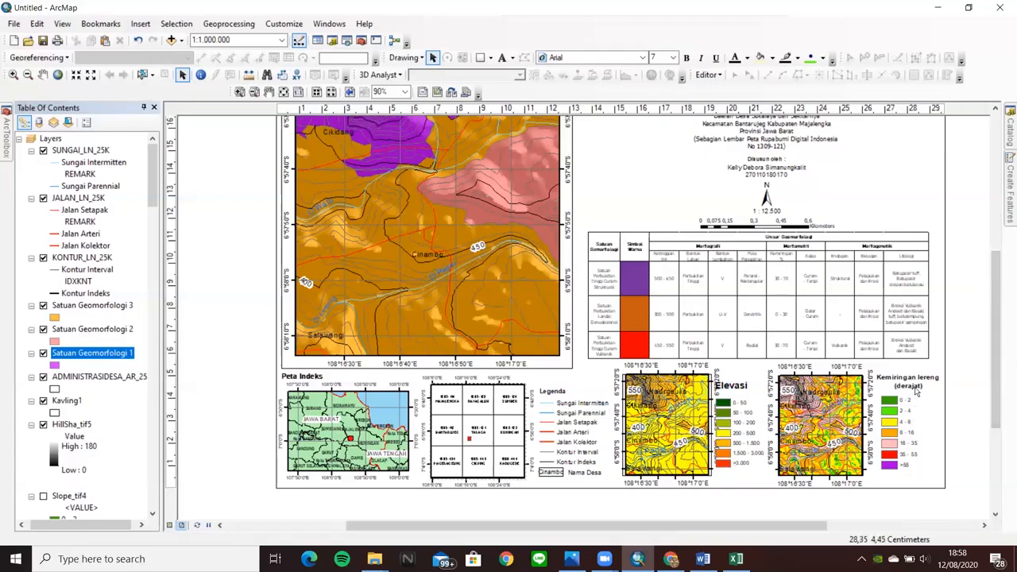
{"action": "left_click_drag", "start_coordinate": [996, 366], "coordinate": [1002, 344]}
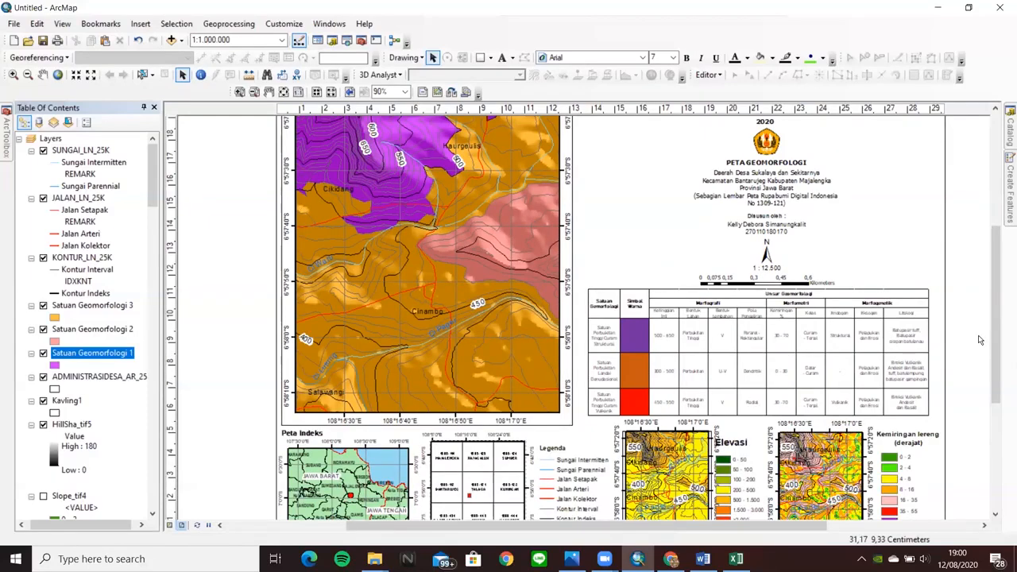
{"action": "scroll", "coordinate": [904, 438], "scroll_direction": "up", "scroll_amount": 1}
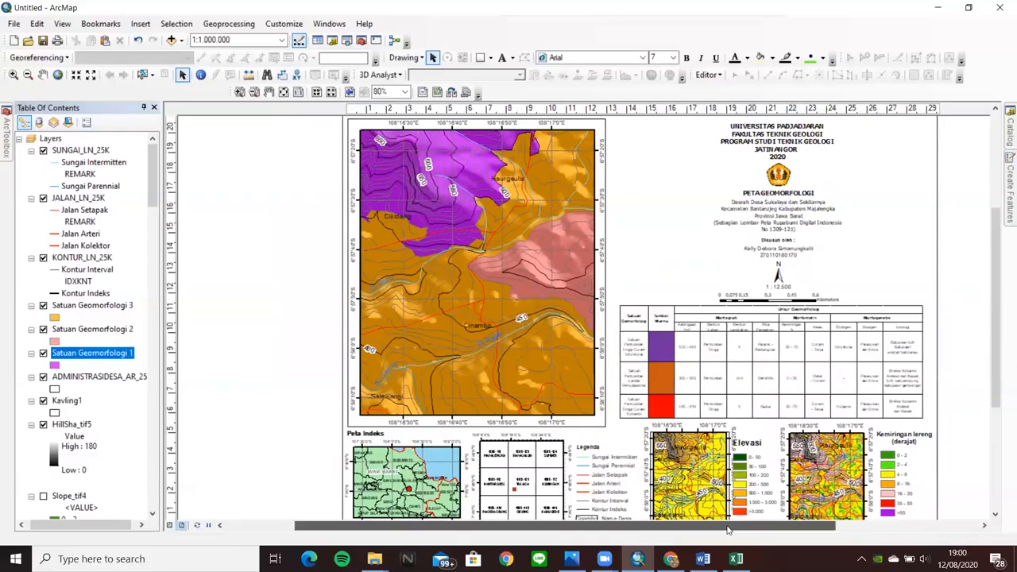
- Nudge the Elevasi map slightly left and the Kemiringan lereng color legend slightly right along the layout's lower edge
{"action": "left_click_drag", "start_coordinate": [811, 525], "coordinate": [827, 531]}
{"action": "scroll", "coordinate": [910, 395], "scroll_direction": "up", "scroll_amount": 1}
{"action": "left_click_drag", "start_coordinate": [998, 347], "coordinate": [998, 356]}
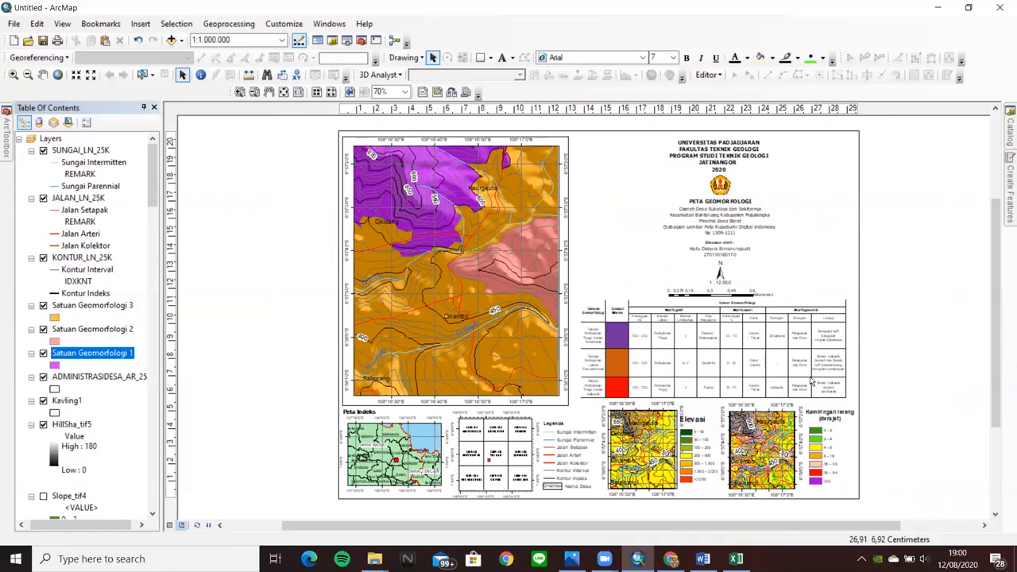
{"action": "scroll", "coordinate": [743, 427], "scroll_direction": "down", "scroll_amount": 3}
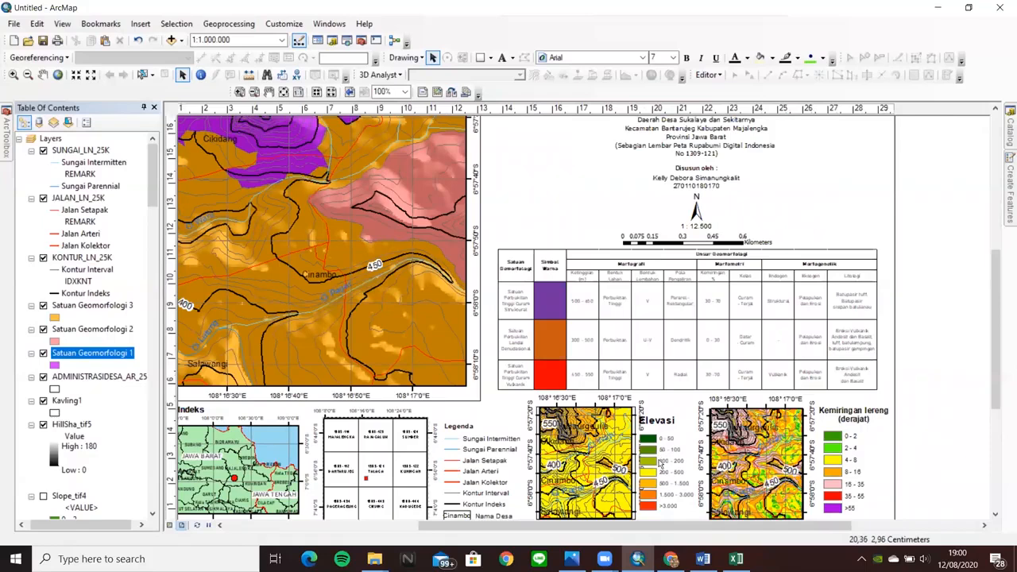
{"action": "left_click", "coordinate": [996, 515]}
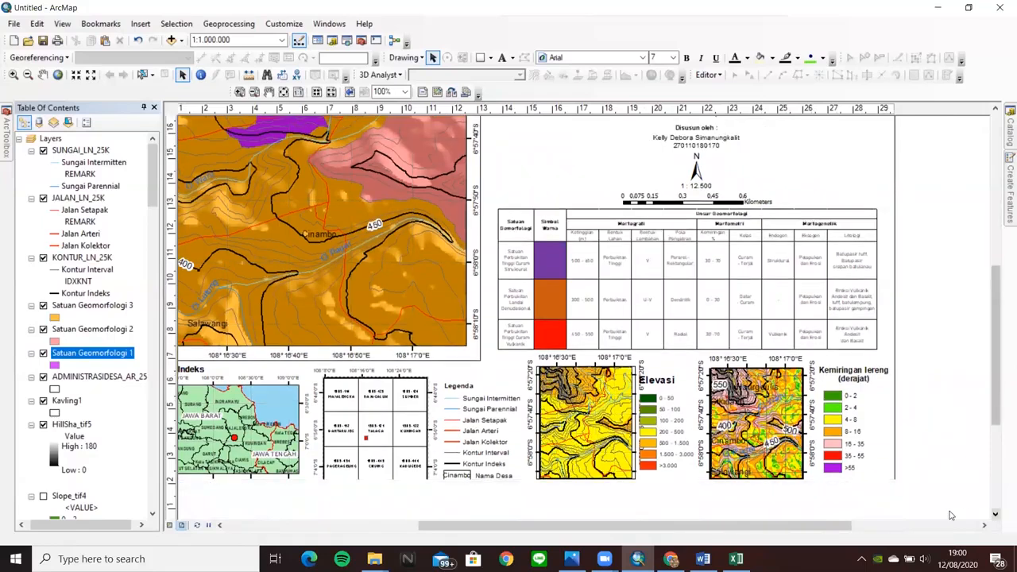
{"action": "left_click", "coordinate": [608, 458]}
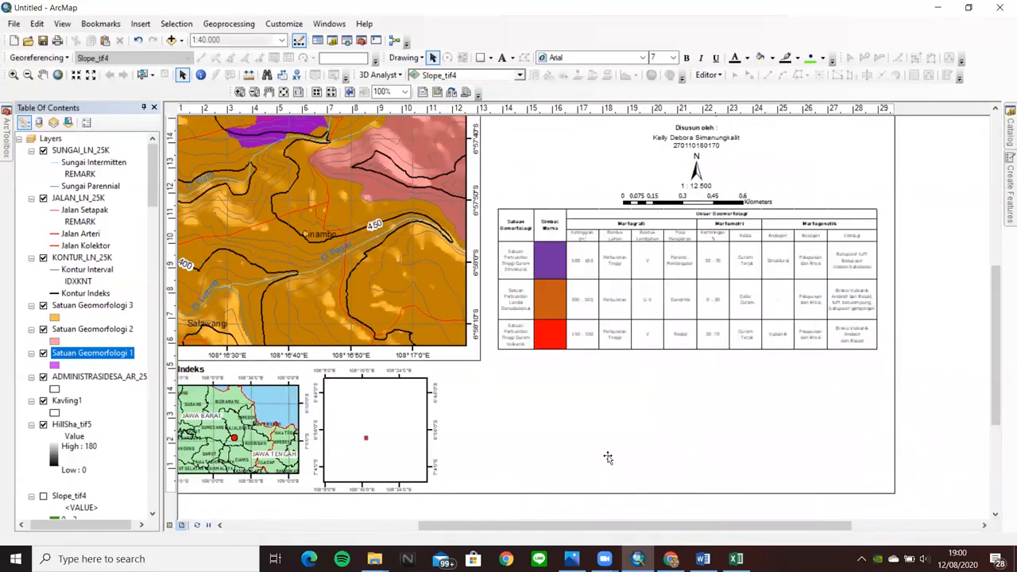
{"action": "left_click_drag", "start_coordinate": [608, 457], "coordinate": [603, 456]}
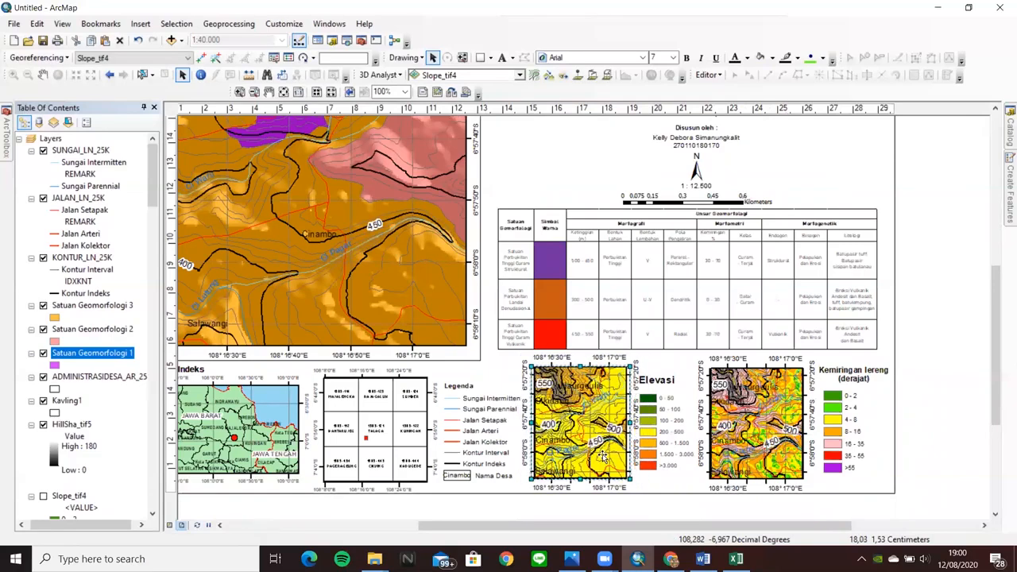
{"action": "left_click", "coordinate": [670, 453]}
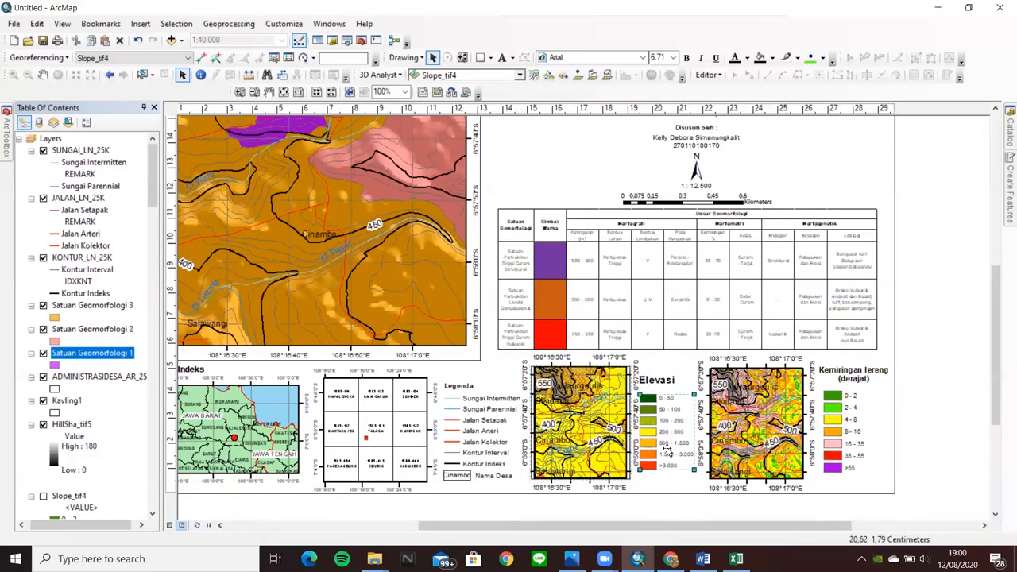
{"action": "left_click", "coordinate": [835, 444]}
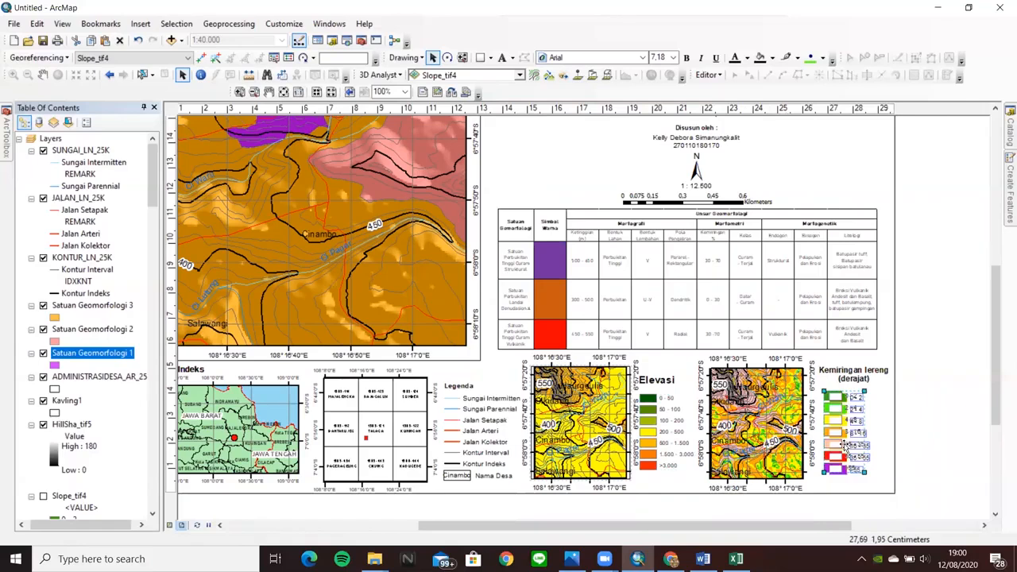
- Set the font size of the "Kemiringan lereng (derajat)" title to 8,61
{"action": "left_click", "coordinate": [857, 375]}
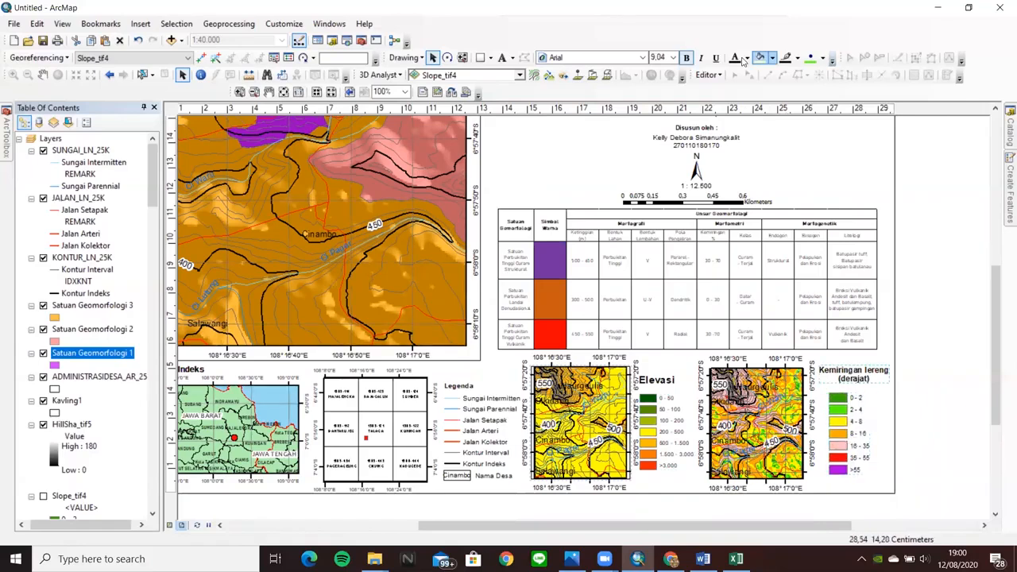
{"action": "left_click", "coordinate": [674, 58]}
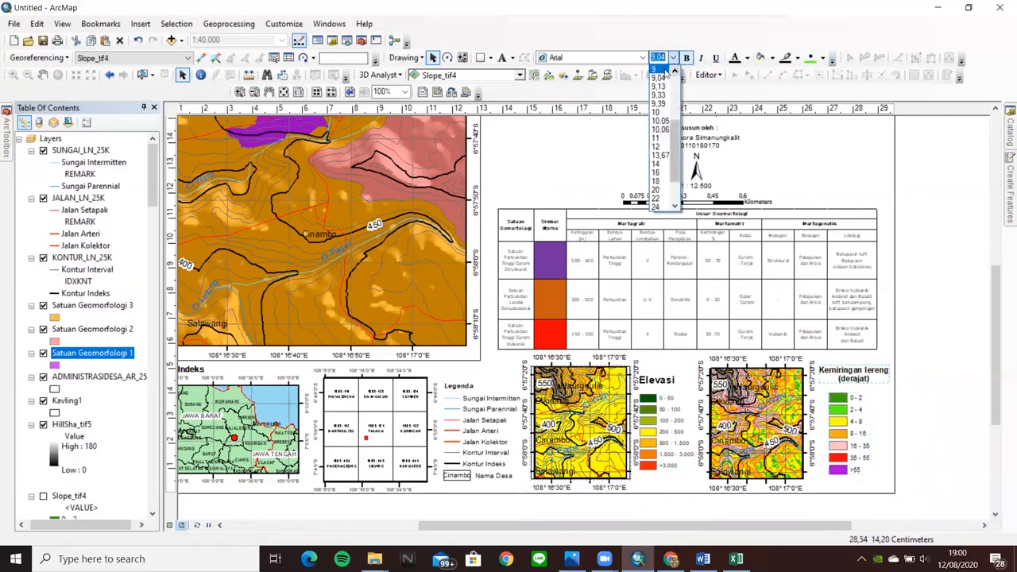
{"action": "left_click", "coordinate": [674, 70]}
{"action": "left_click", "coordinate": [676, 71]}
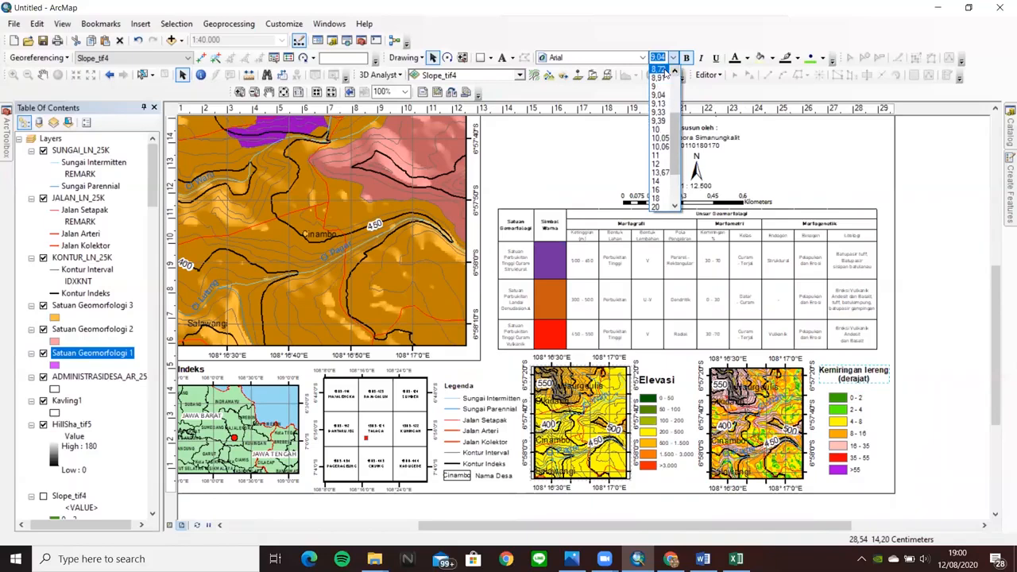
{"action": "left_click", "coordinate": [676, 71]}
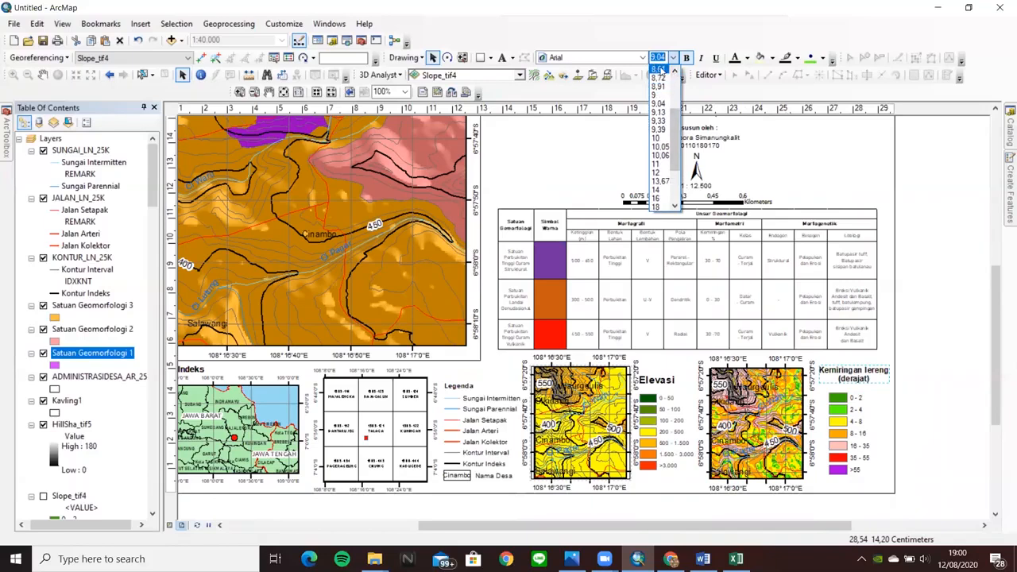
{"action": "left_click", "coordinate": [660, 70]}
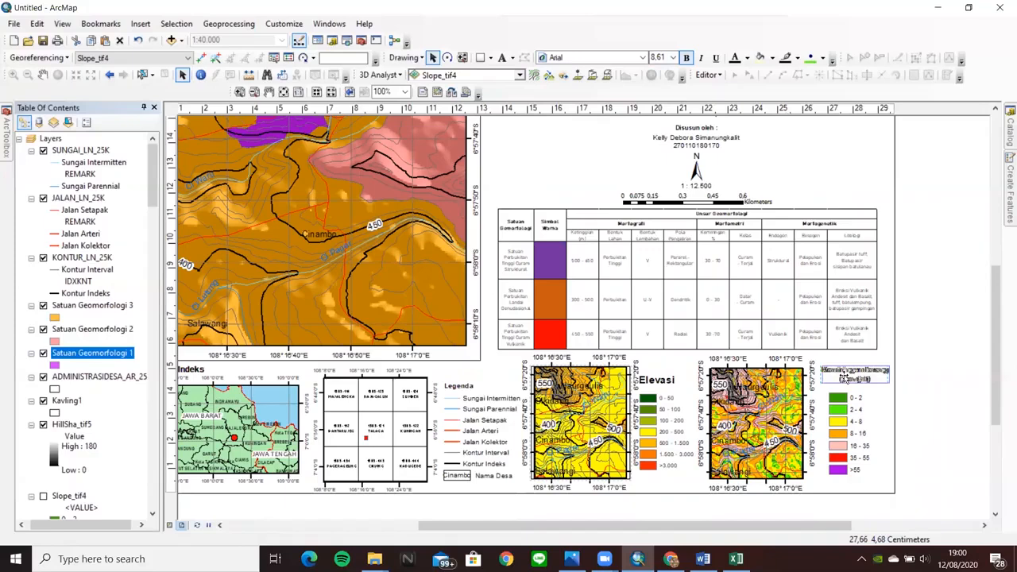
- Shift the Kemiringan lereng map and the Elevasi map, title and legend slightly right to even out their spacing
{"action": "left_click", "coordinate": [778, 414]}
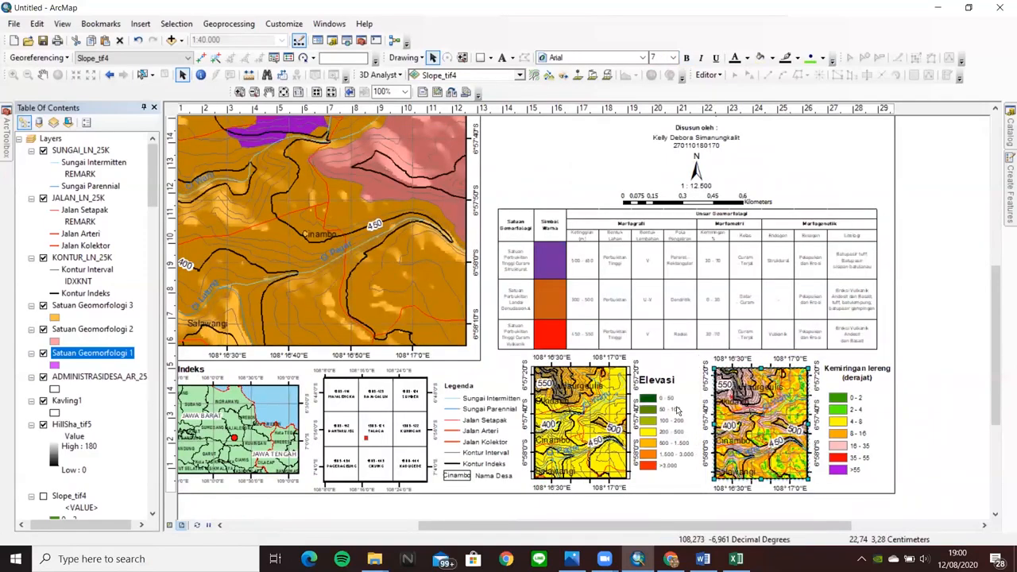
{"action": "left_click", "coordinate": [670, 423]}
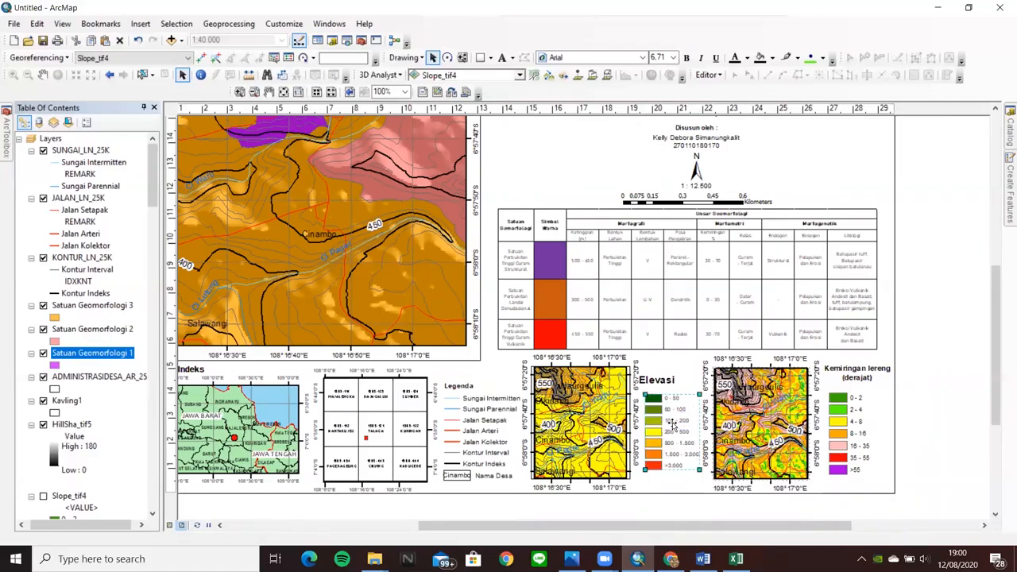
{"action": "left_click", "coordinate": [658, 384]}
{"action": "key", "text": "ctrl+b"}
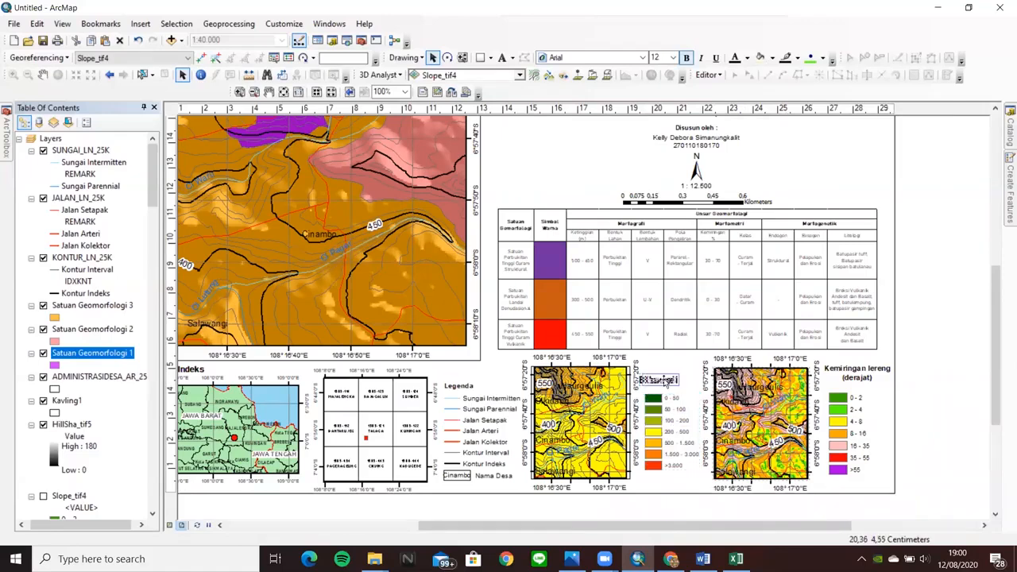
{"action": "left_click", "coordinate": [664, 423]}
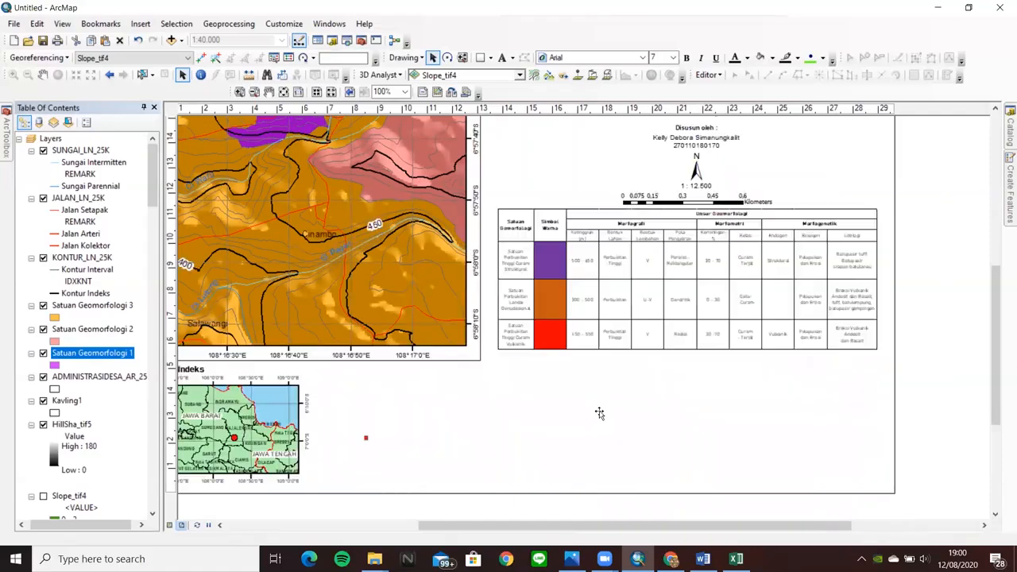
{"action": "left_click", "coordinate": [596, 406]}
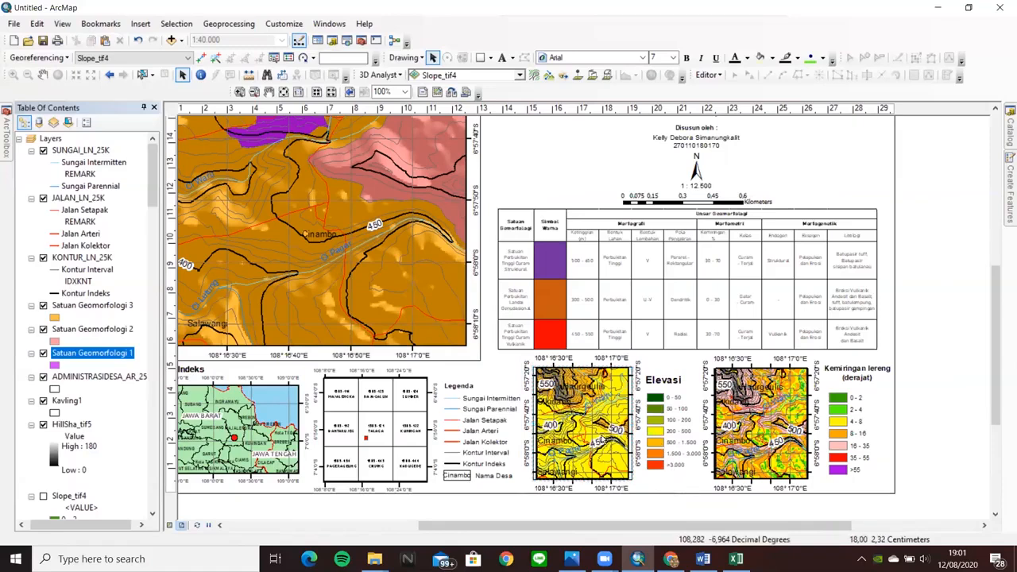
{"action": "left_click", "coordinate": [663, 481]}
{"action": "left_click", "coordinate": [926, 398]}
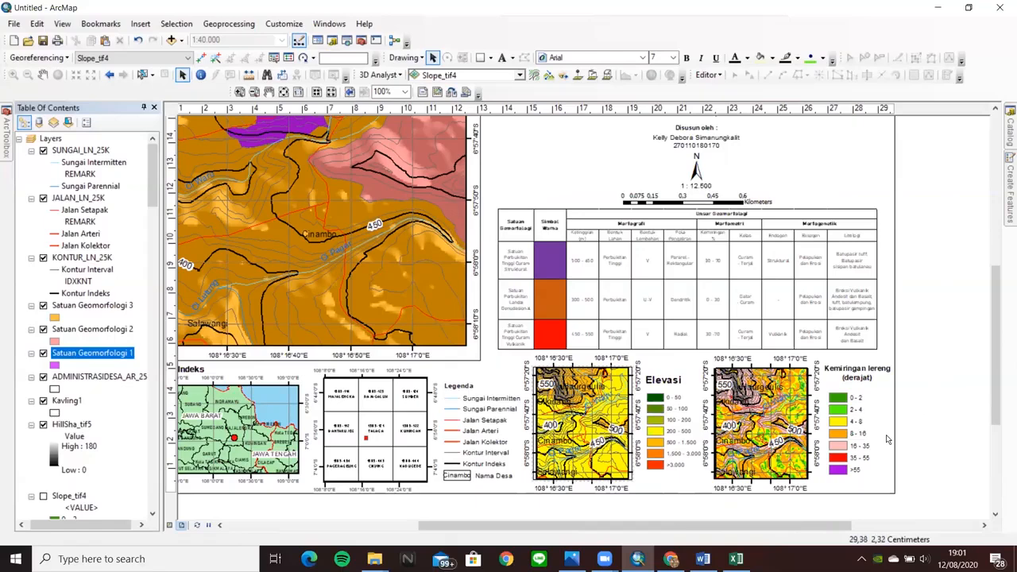
- Review the whole layout, examining the main map, title block, geomorphology unit table, index maps, and Elevasi and Kemiringan lereng maps
{"action": "scroll", "coordinate": [900, 465], "scroll_direction": "up", "scroll_amount": 1}
{"action": "scroll", "coordinate": [901, 465], "scroll_direction": "up", "scroll_amount": 1}
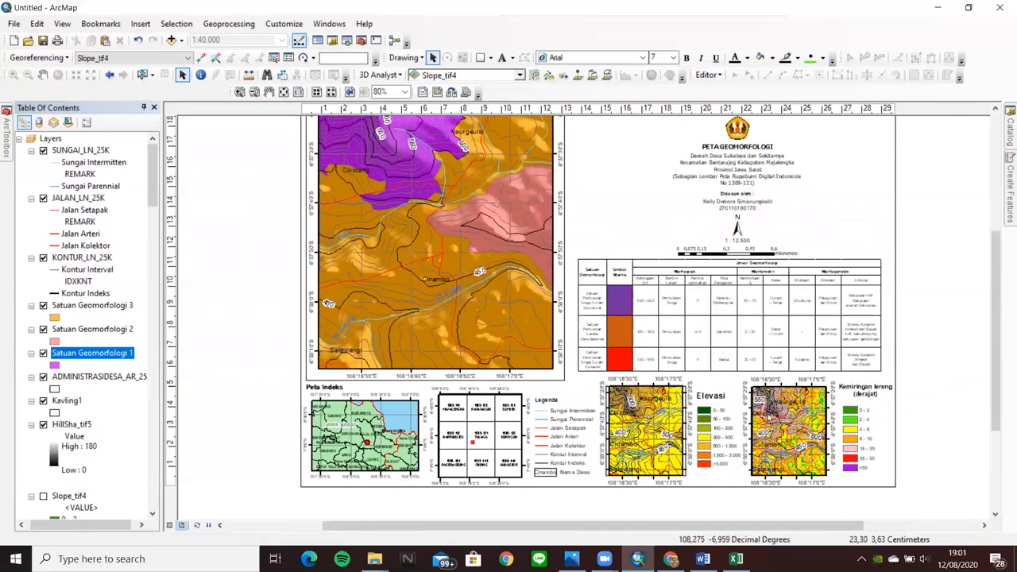
{"action": "scroll", "coordinate": [771, 419], "scroll_direction": "up", "scroll_amount": 1}
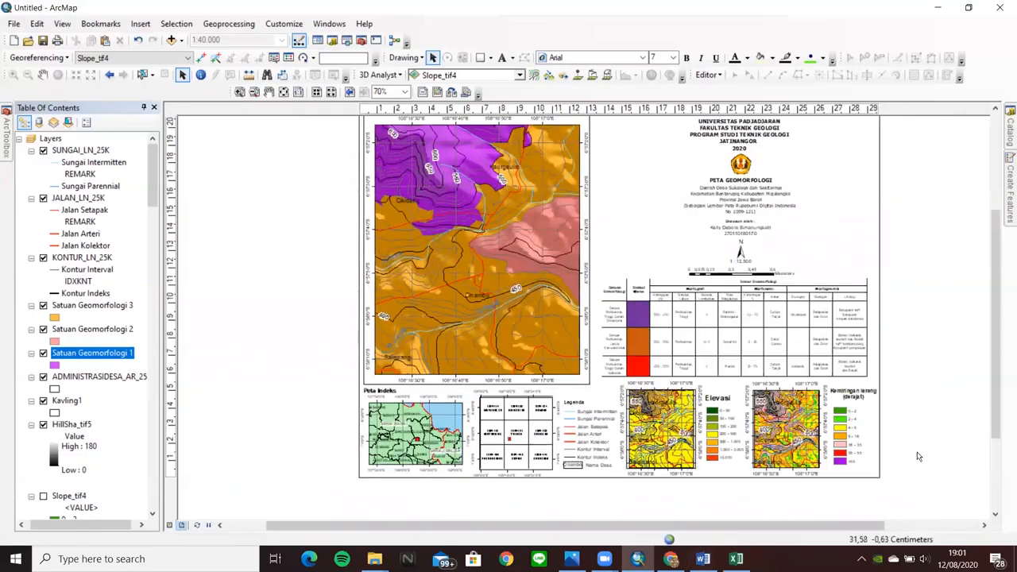
{"action": "scroll", "coordinate": [922, 421], "scroll_direction": "down", "scroll_amount": 1}
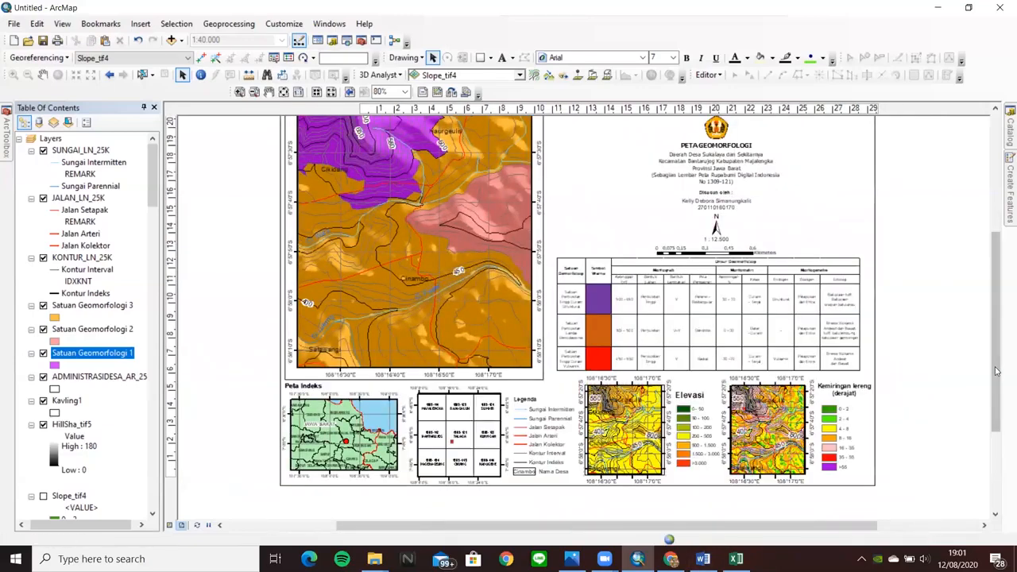
{"action": "scroll", "coordinate": [1001, 365], "scroll_direction": "down", "scroll_amount": 1}
{"action": "left_click_drag", "start_coordinate": [1000, 363], "coordinate": [999, 355]}
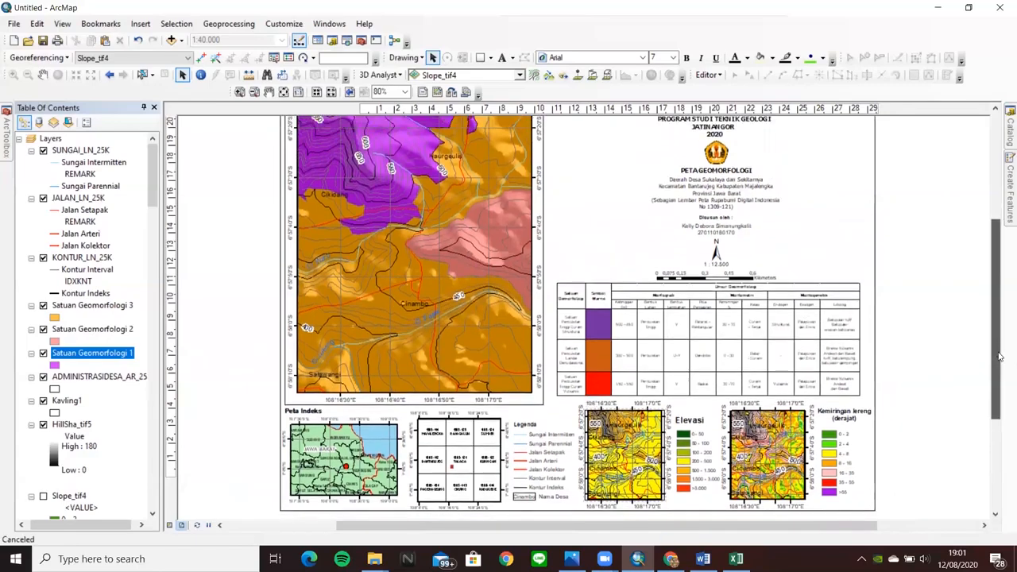
{"action": "scroll", "coordinate": [863, 472], "scroll_direction": "up", "scroll_amount": 1}
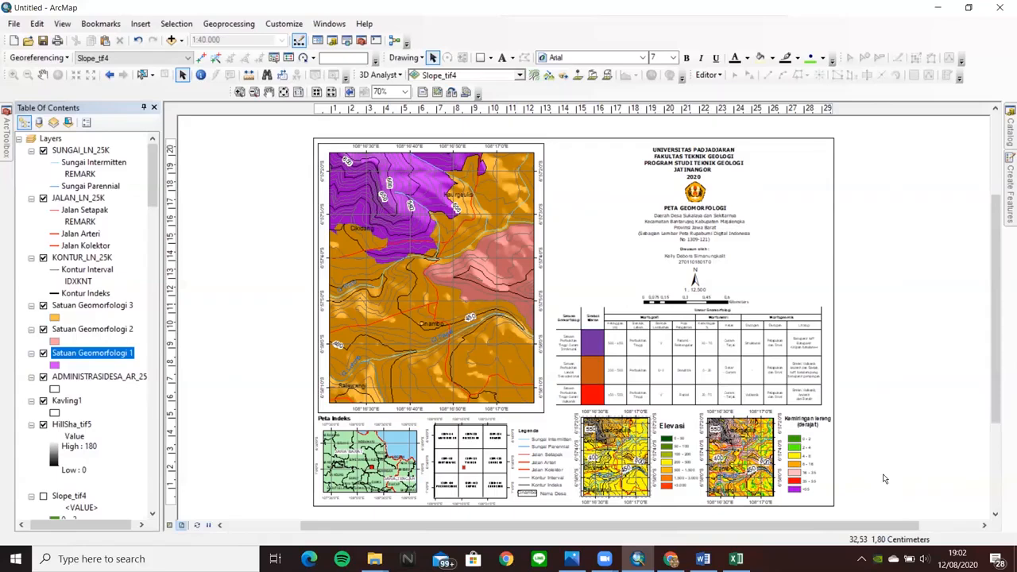
{"action": "scroll", "coordinate": [859, 432], "scroll_direction": "down", "scroll_amount": 1}
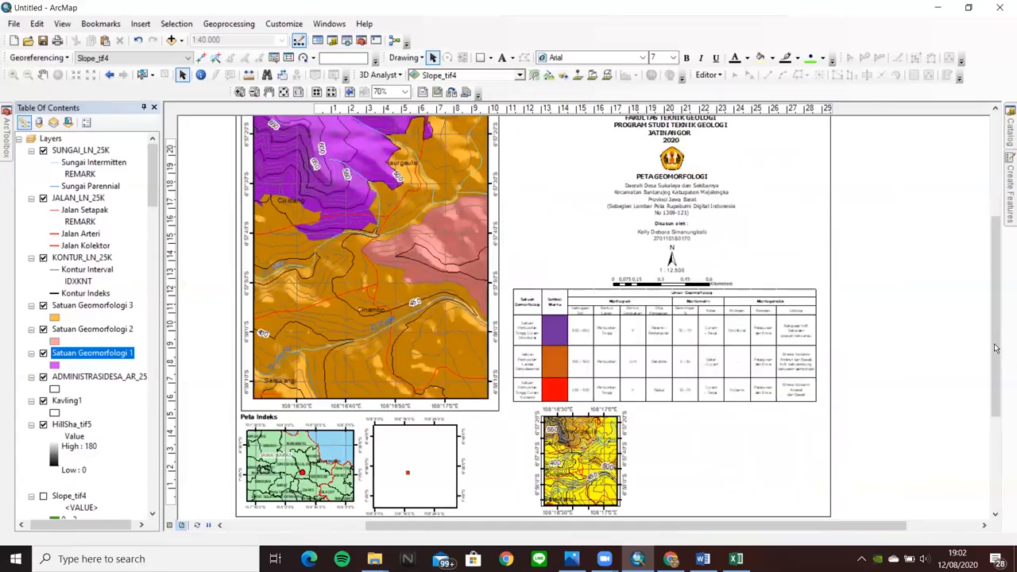
{"action": "left_click_drag", "start_coordinate": [996, 348], "coordinate": [997, 345]}
{"action": "scroll", "coordinate": [889, 423], "scroll_direction": "up", "scroll_amount": 1}
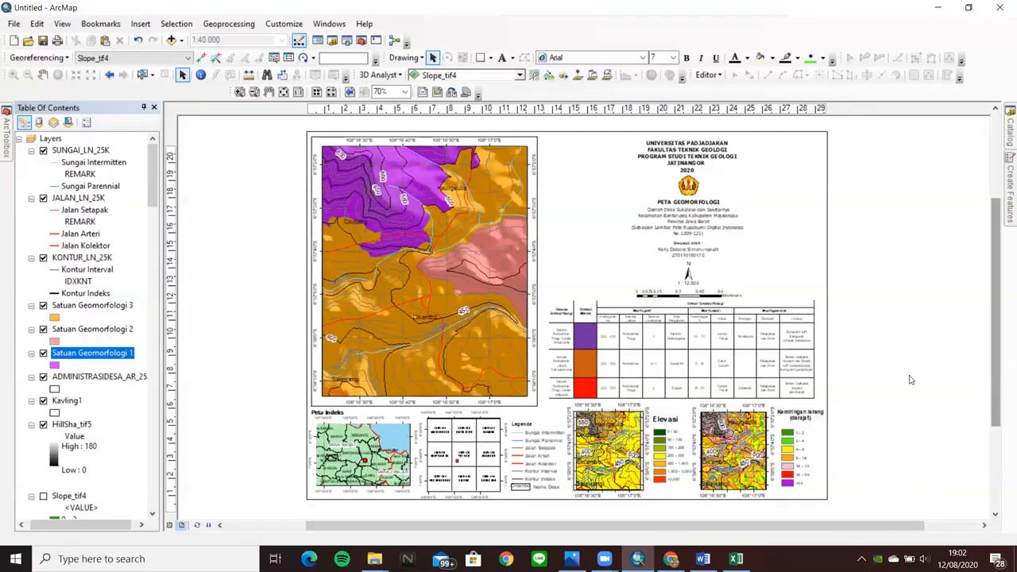
{"action": "scroll", "coordinate": [914, 381], "scroll_direction": "up", "scroll_amount": 1}
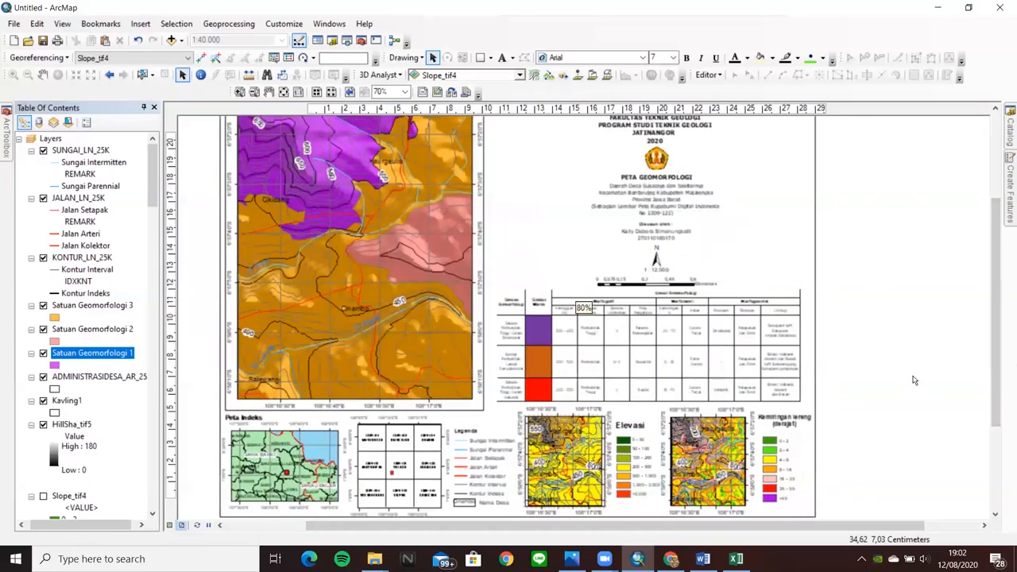